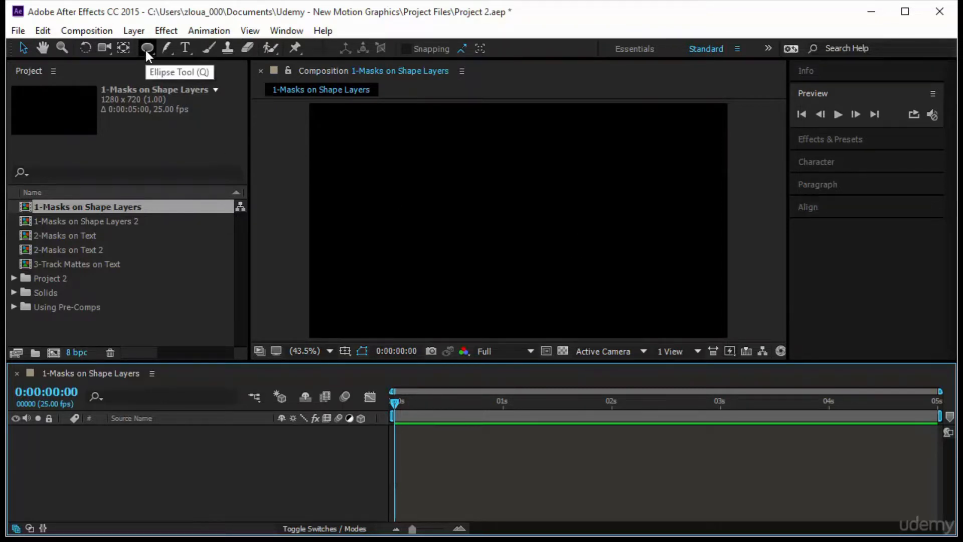
Draw a large orange rounded rectangle across the composition as a shape layer, then toggle its visibility off and on
{"action": "left_click_drag", "start_coordinate": [146, 44], "coordinate": [216, 63]}
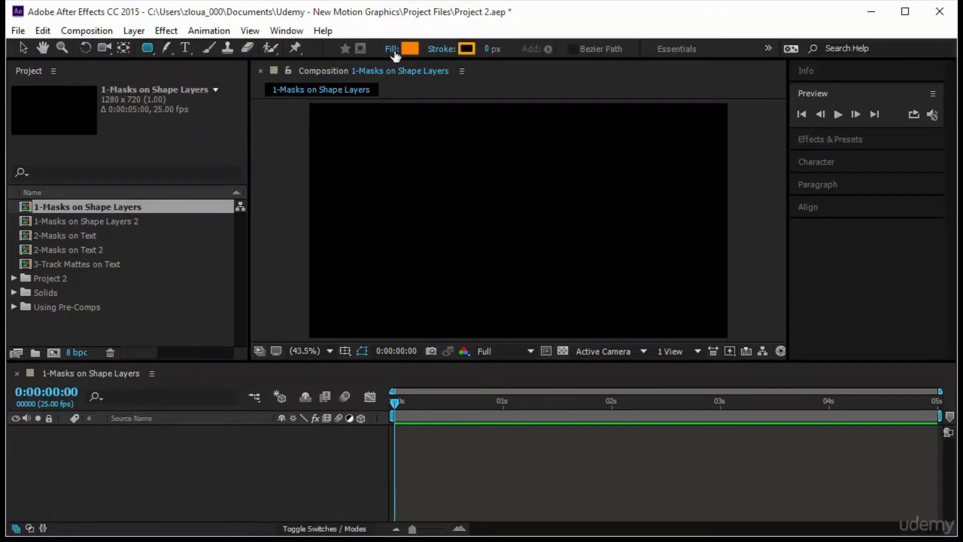
{"action": "left_click_drag", "start_coordinate": [342, 150], "coordinate": [702, 305]}
{"action": "left_click", "coordinate": [148, 435]}
{"action": "left_click", "coordinate": [143, 456]}
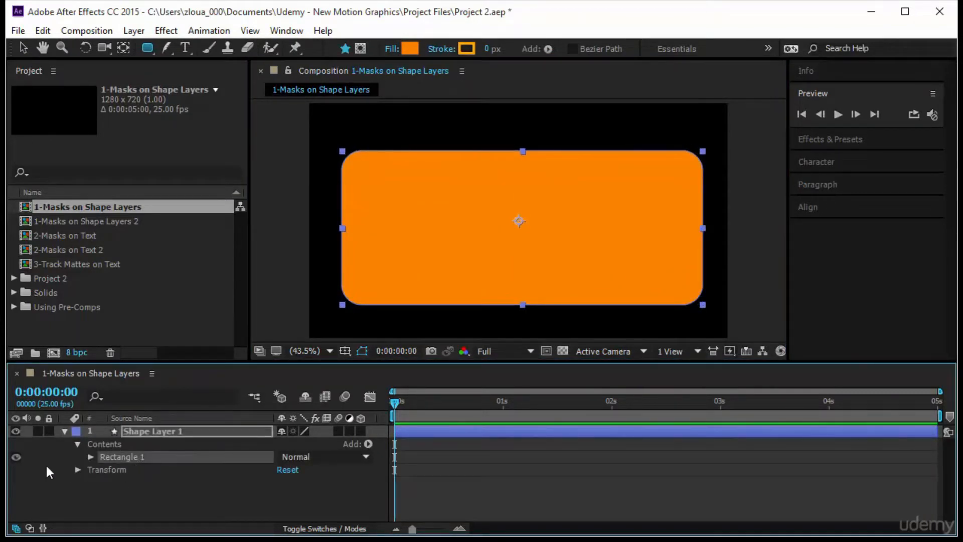
{"action": "left_click", "coordinate": [15, 456]}
{"action": "left_click", "coordinate": [15, 456]}
Add a small rounded rectangle to the same shape layer, overlapping the large one's upper edge, and delete it
{"action": "left_click", "coordinate": [153, 431]}
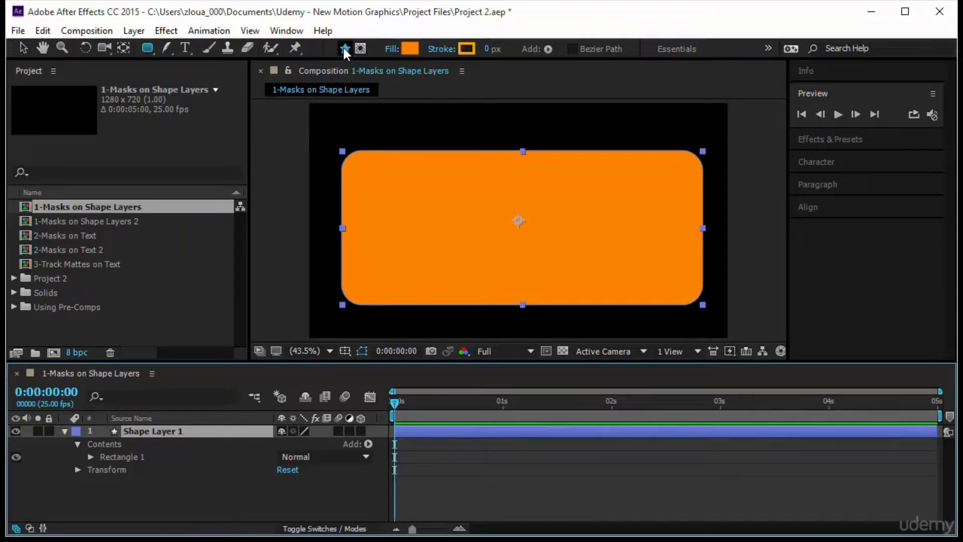
{"action": "left_click_drag", "start_coordinate": [383, 124], "coordinate": [444, 178]}
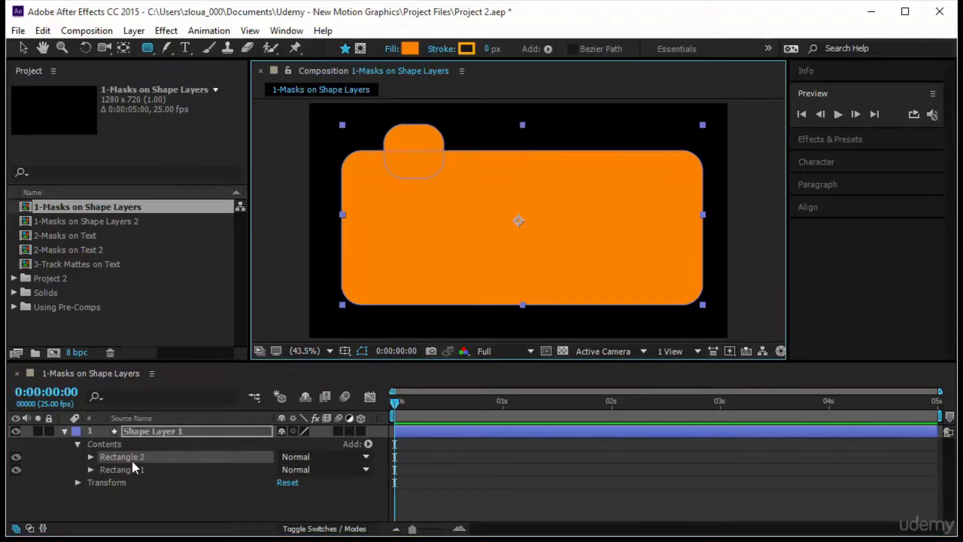
{"action": "left_click", "coordinate": [141, 456]}
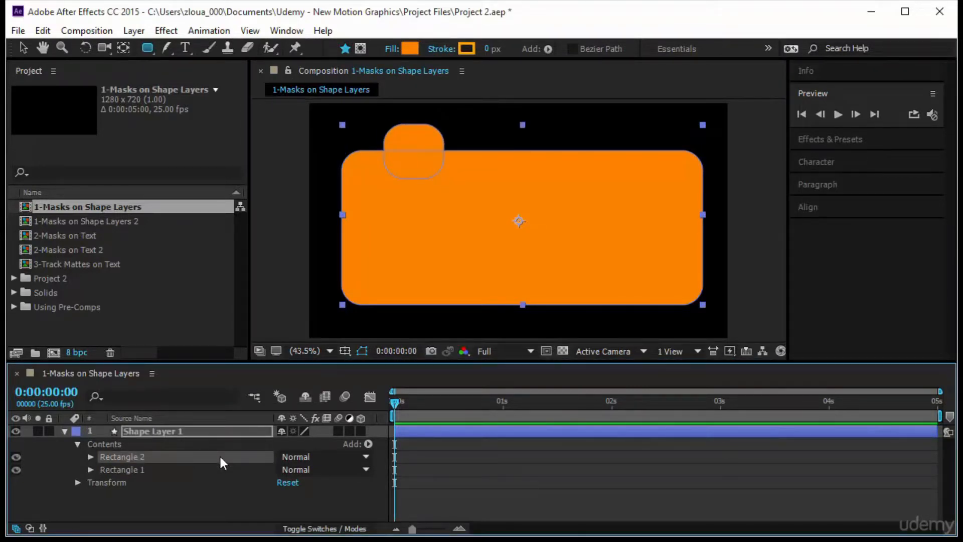
{"action": "key", "text": "Delete"}
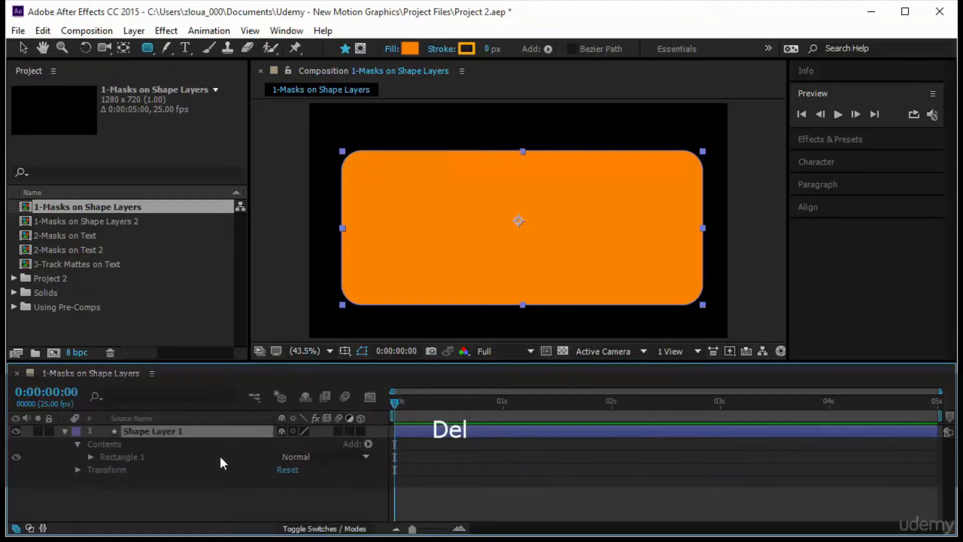
Draw a star-shaped mask on the shape layer, near the upper-left part of the orange rectangle
{"action": "left_click", "coordinate": [359, 48]}
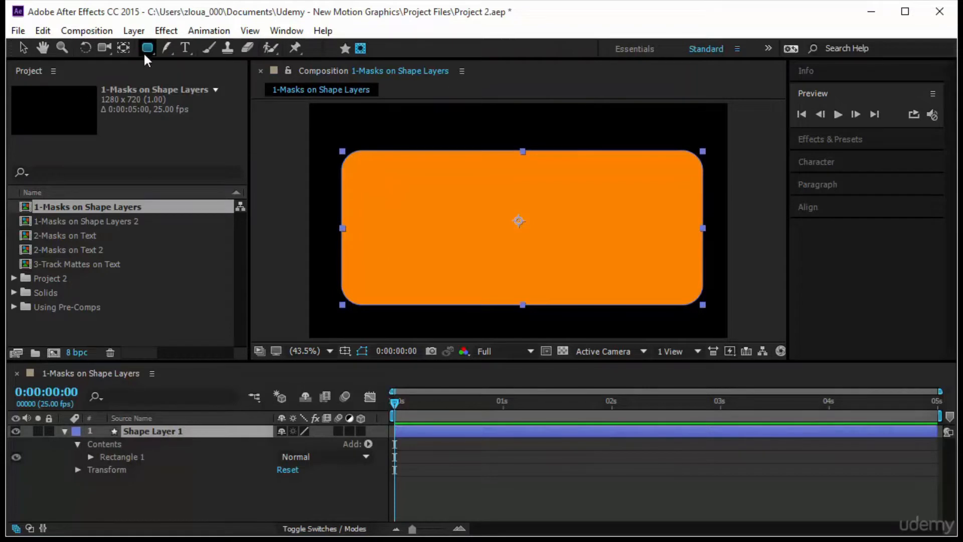
{"action": "left_click_drag", "start_coordinate": [144, 47], "coordinate": [200, 112]}
{"action": "left_click_drag", "start_coordinate": [397, 203], "coordinate": [418, 216]}
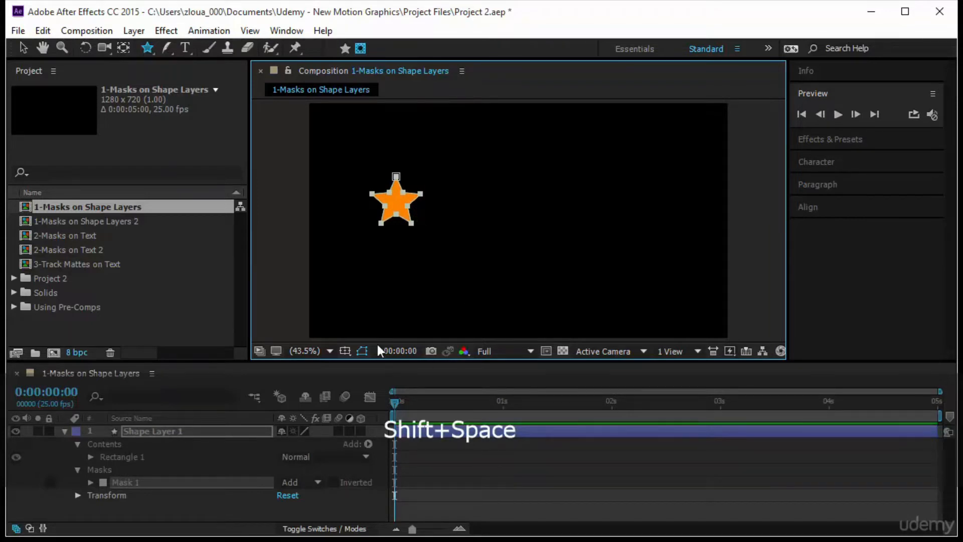
Set the star mask's mode to Subtract so it cuts a hole in the rectangle
{"action": "left_click", "coordinate": [136, 455]}
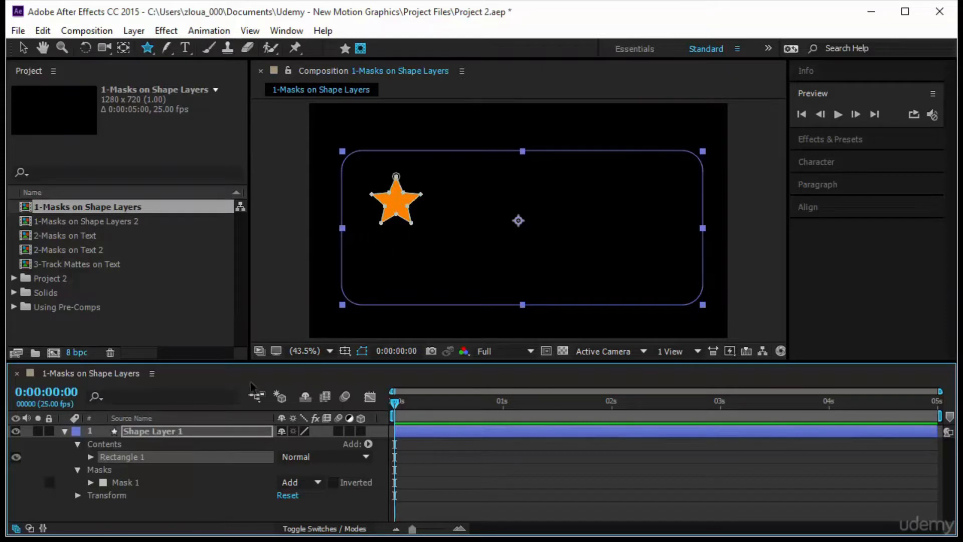
{"action": "left_click", "coordinate": [307, 482]}
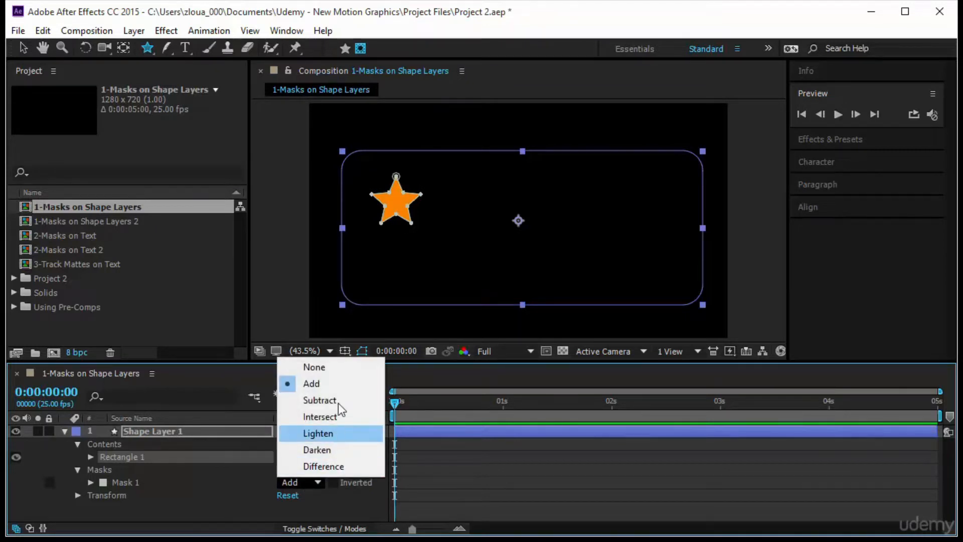
{"action": "left_click", "coordinate": [337, 401]}
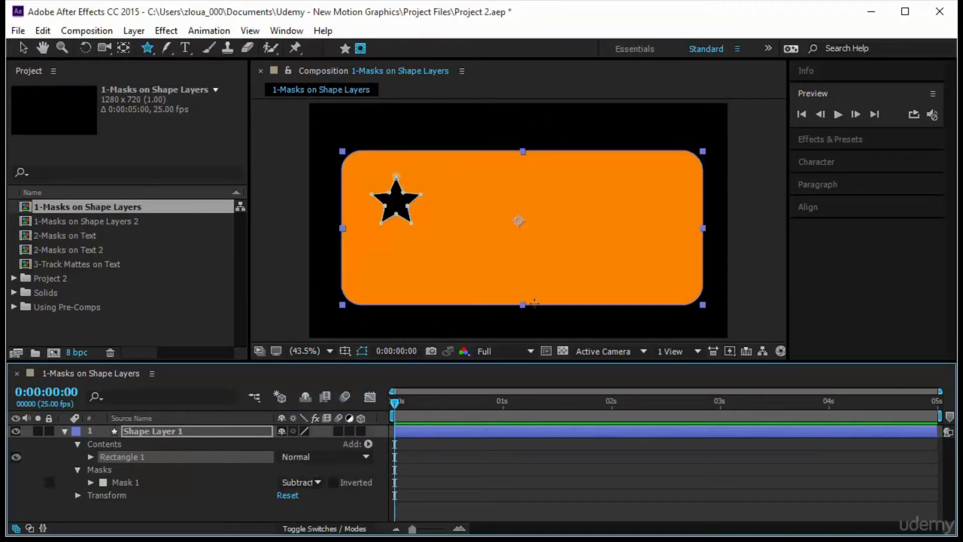
Set the star mask's mode to Add and invert it, then deselect the layer and return to the Selection tool
{"action": "left_click", "coordinate": [307, 482]}
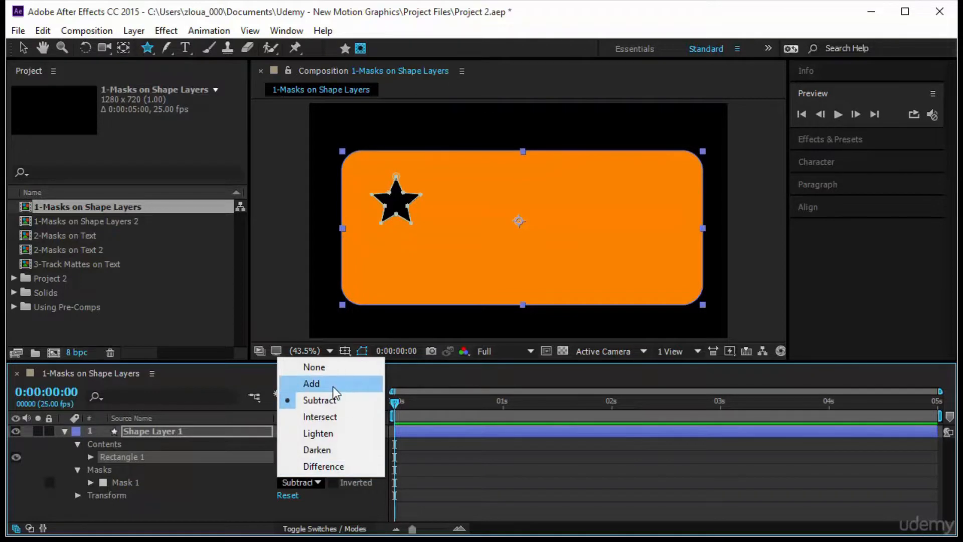
{"action": "left_click", "coordinate": [310, 383]}
{"action": "left_click", "coordinate": [333, 482]}
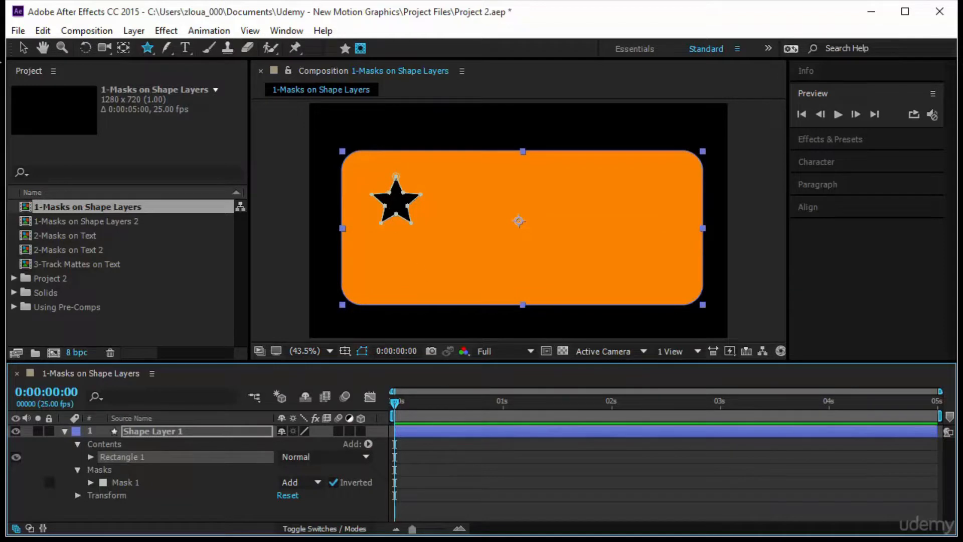
{"action": "left_click", "coordinate": [592, 495]}
{"action": "key", "text": "v"}
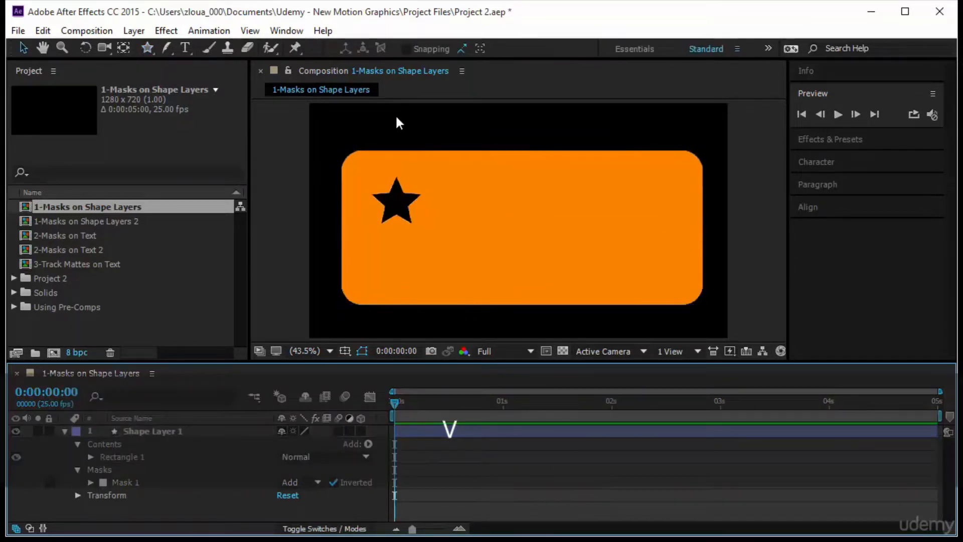
Select Mask 1 and move the whole star across the rectangle and back to its upper-left area
{"action": "left_click", "coordinate": [416, 244]}
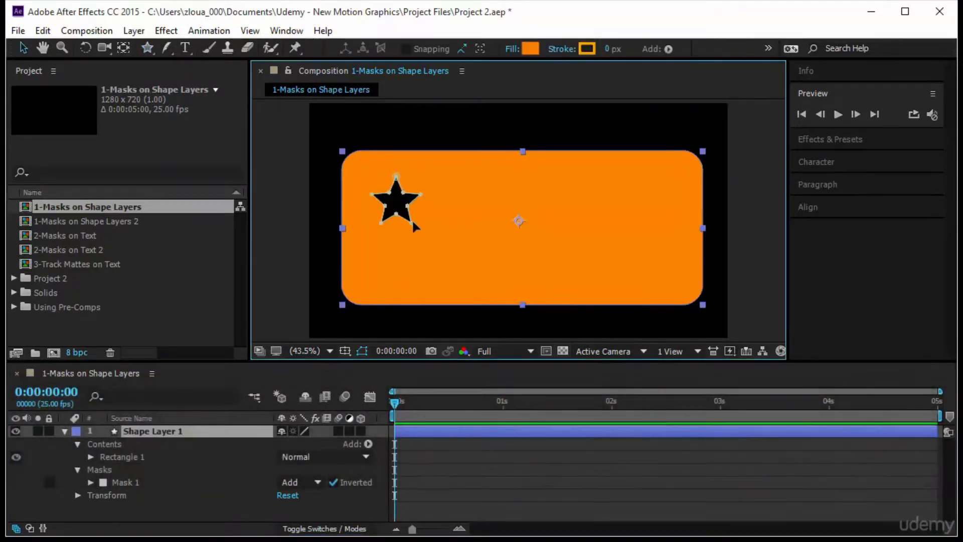
{"action": "left_click", "coordinate": [506, 464]}
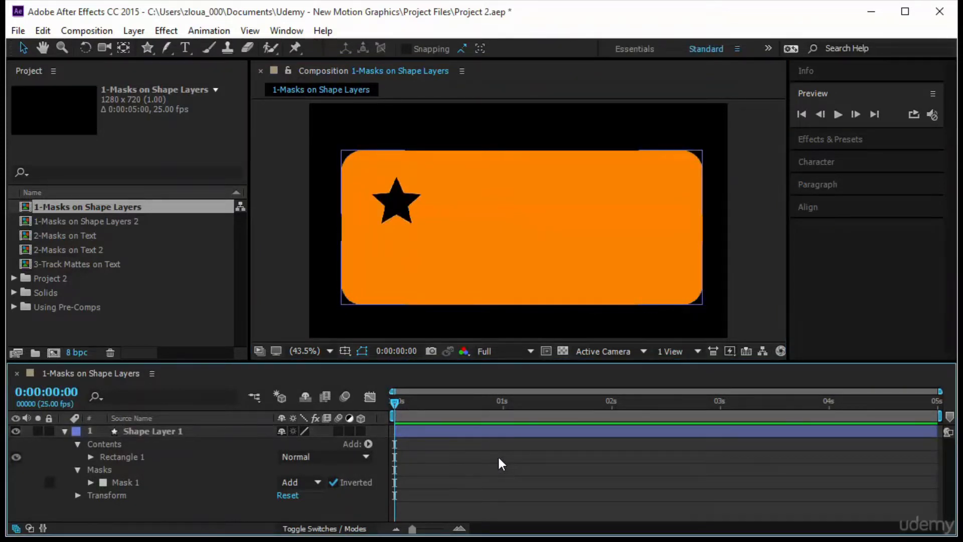
{"action": "left_click", "coordinate": [126, 481]}
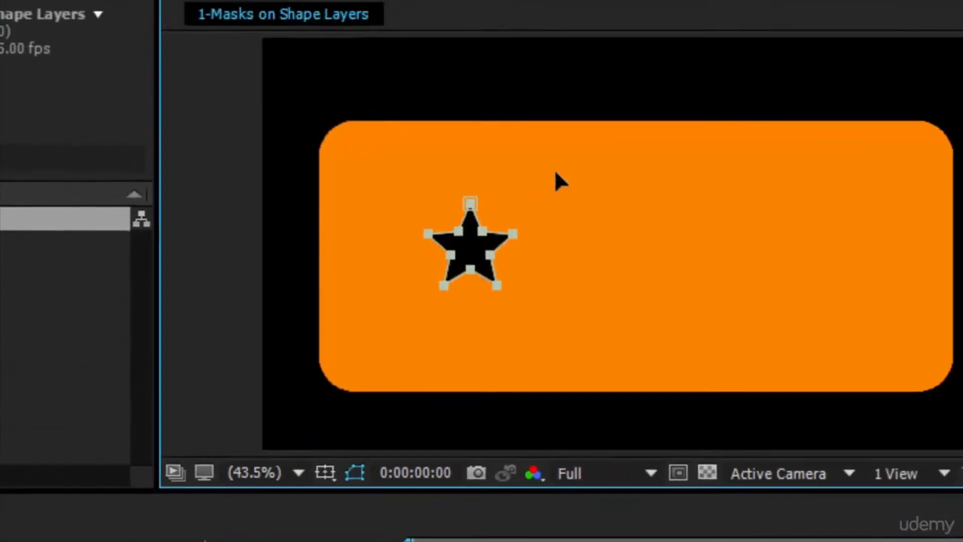
{"action": "left_click_drag", "start_coordinate": [469, 203], "coordinate": [884, 203]}
{"action": "left_click_drag", "start_coordinate": [666, 201], "coordinate": [392, 181]}
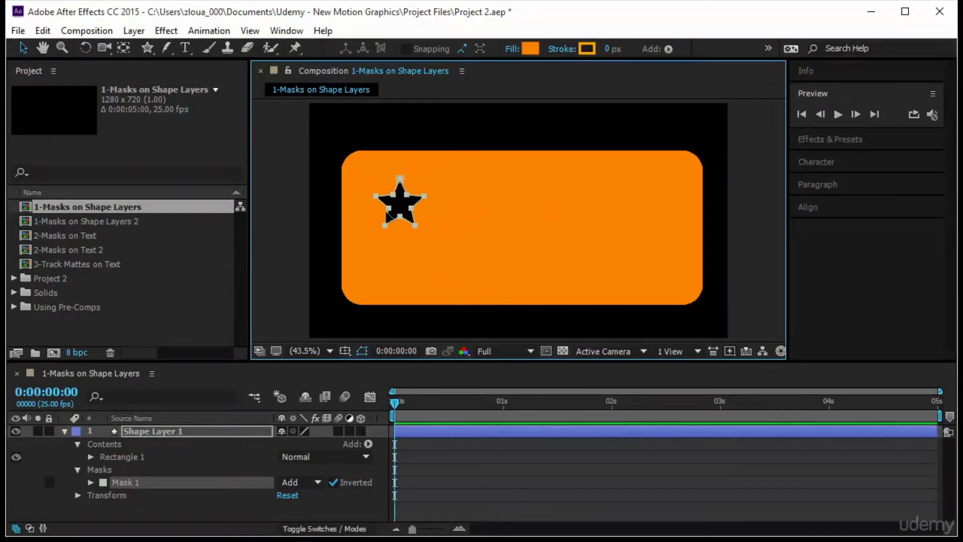
Stretch the star mask's right and lower-right tips far out toward the rectangle's middle
{"action": "left_click", "coordinate": [164, 431]}
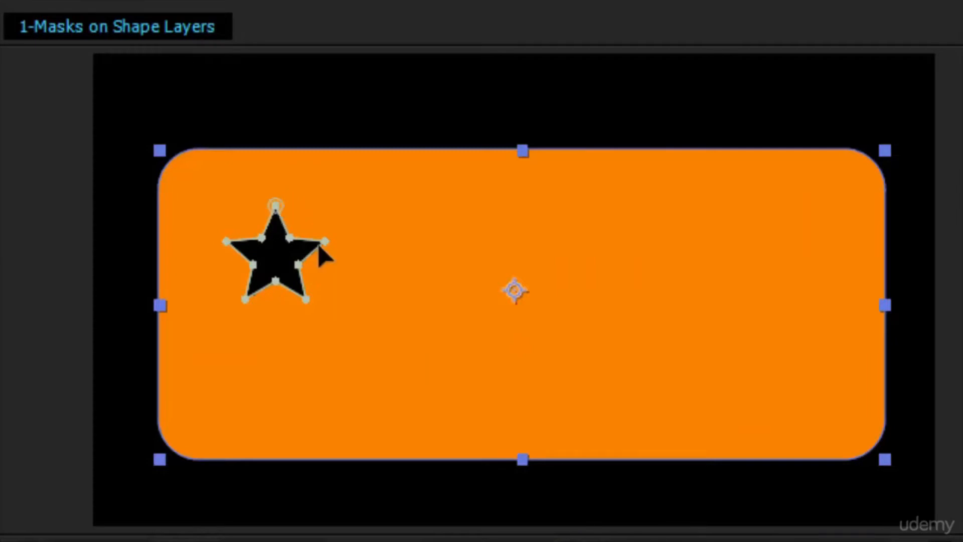
{"action": "left_click_drag", "start_coordinate": [325, 242], "coordinate": [553, 227]}
{"action": "left_click_drag", "start_coordinate": [306, 300], "coordinate": [515, 435]}
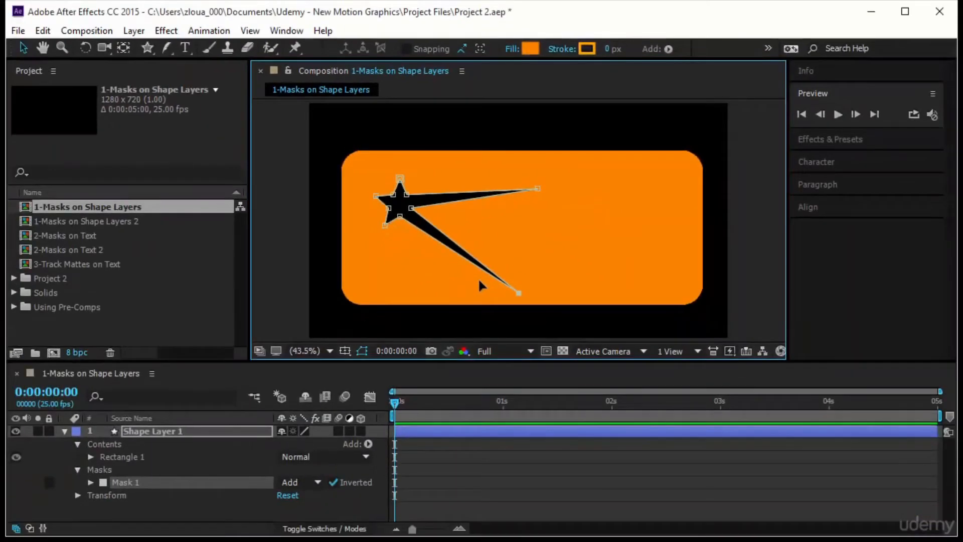
Reshape the star mask further by pulling its right inner points and the lower-right tip toward the rectangle's right side
{"action": "left_click", "coordinate": [172, 429]}
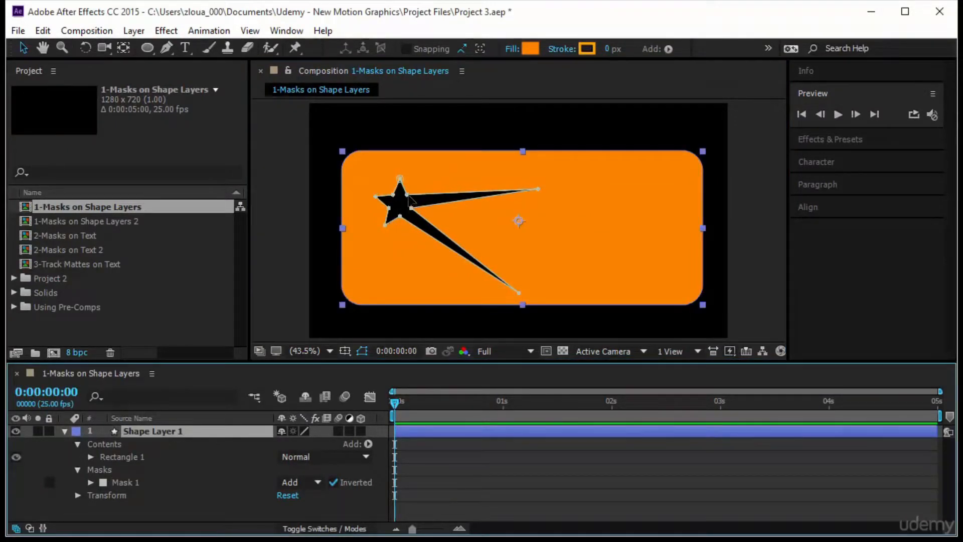
{"action": "left_click_drag", "start_coordinate": [405, 194], "coordinate": [545, 215]}
{"action": "key", "text": "ctrl+z"}
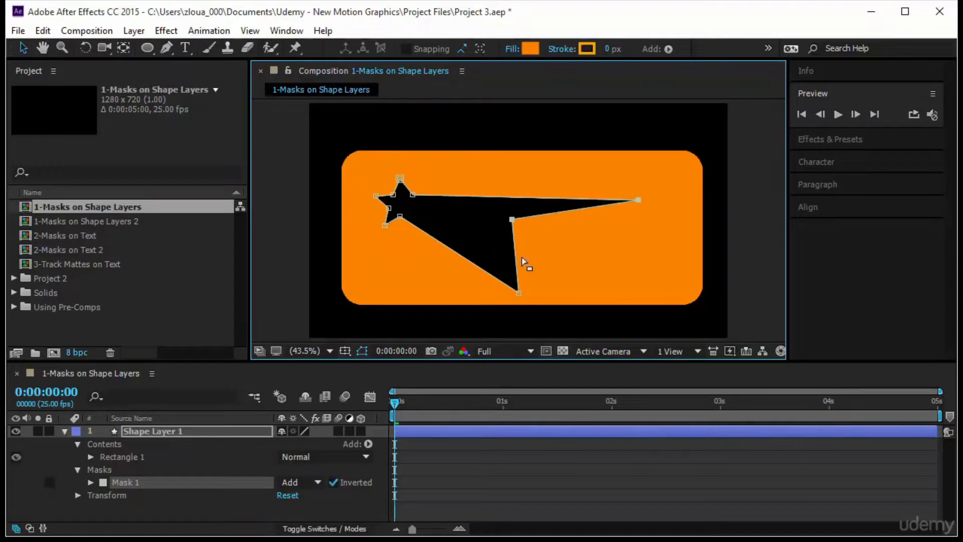
{"action": "left_click_drag", "start_coordinate": [519, 292], "coordinate": [632, 280]}
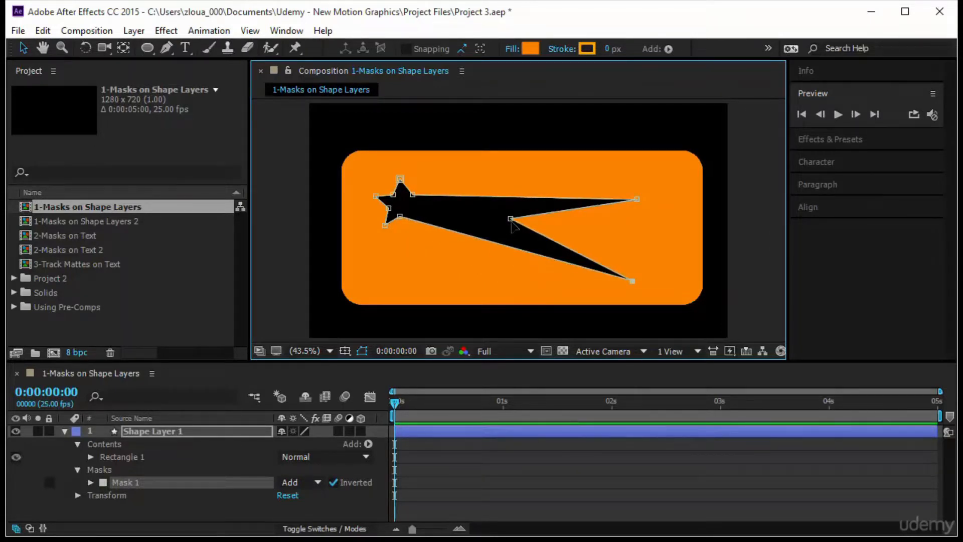
{"action": "left_click_drag", "start_coordinate": [511, 219], "coordinate": [550, 222]}
Select all of Mask 1 and move the reshaped mask slightly downward within the rectangle
{"action": "left_click", "coordinate": [224, 494]}
{"action": "left_click", "coordinate": [194, 483]}
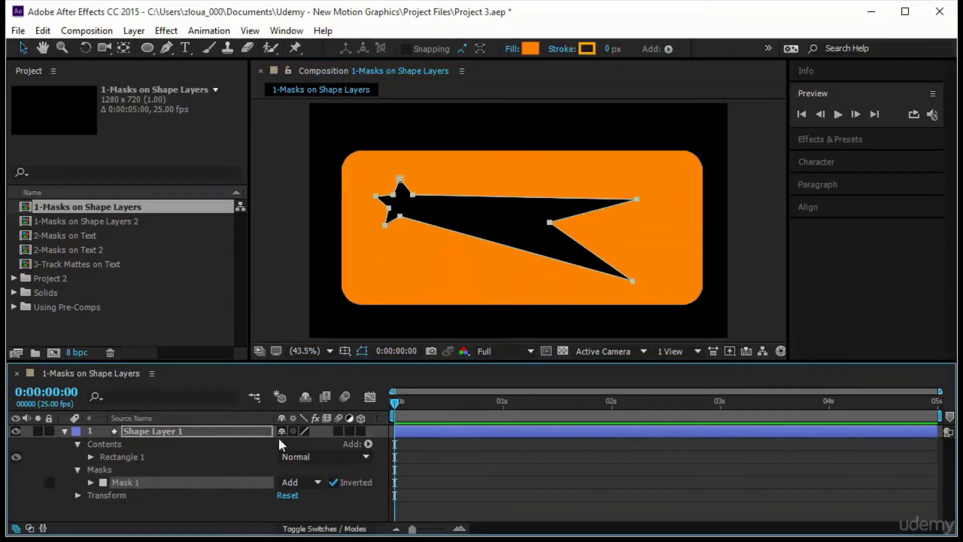
{"action": "mouse_move", "coordinate": [401, 181]}
{"action": "left_mouse_down"}
{"action": "mouse_move", "coordinate": [424, 183]}
{"action": "mouse_move", "coordinate": [416, 221]}
{"action": "mouse_move", "coordinate": [437, 178]}
{"action": "mouse_move", "coordinate": [397, 188]}
{"action": "mouse_move", "coordinate": [394, 171]}
{"action": "mouse_move", "coordinate": [393, 190]}
{"action": "left_mouse_up"}
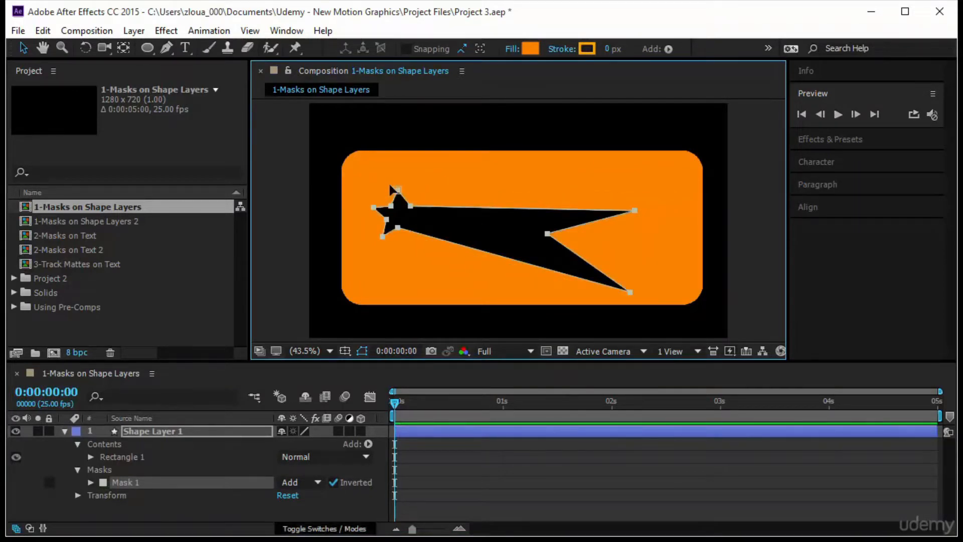
Expand Mask 1 and examine its Mask Path, Mask Feather, Mask Opacity and Mask Expansion properties
{"action": "key", "text": "m"}
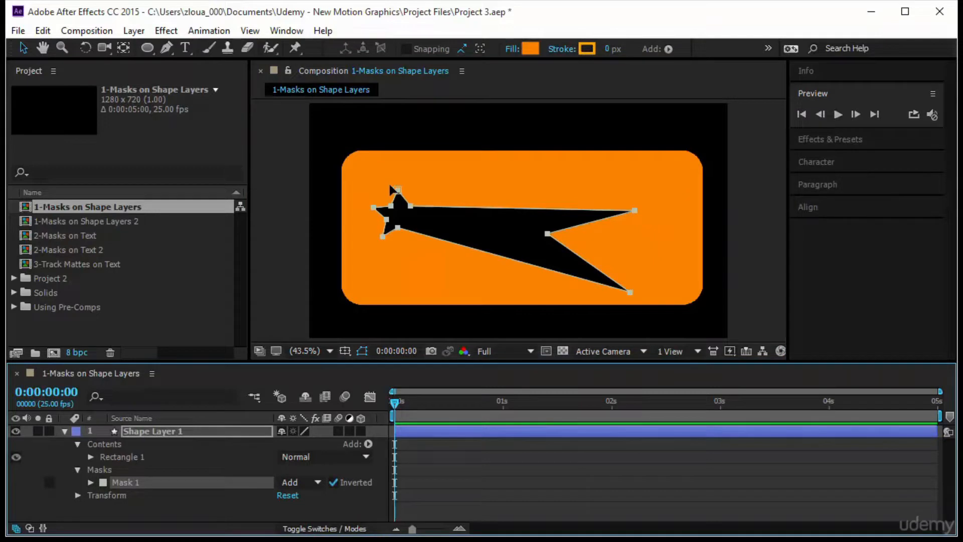
{"action": "left_click", "coordinate": [393, 190]}
{"action": "key", "text": "F2"}
{"action": "left_click", "coordinate": [90, 481]}
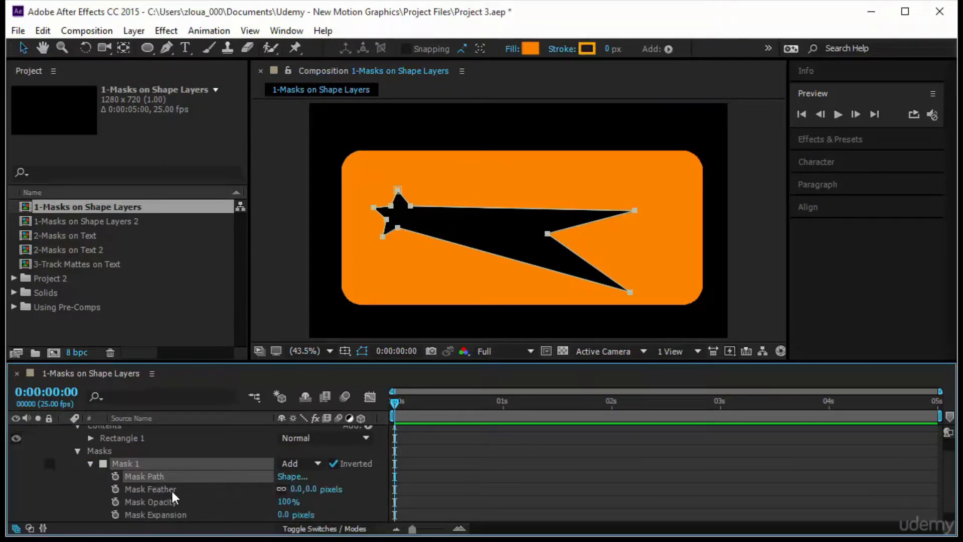
{"action": "left_click", "coordinate": [170, 489]}
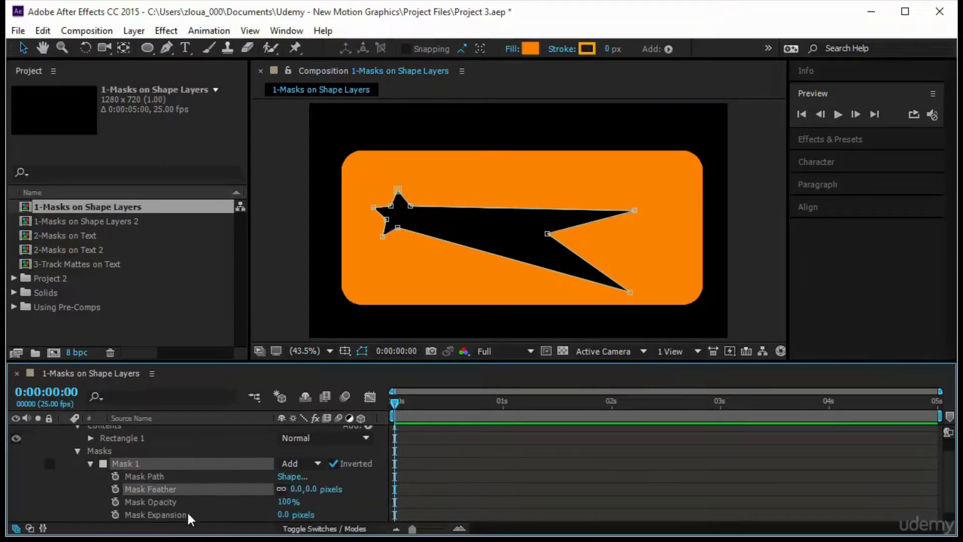
{"action": "left_click", "coordinate": [189, 512]}
{"action": "left_click", "coordinate": [216, 516]}
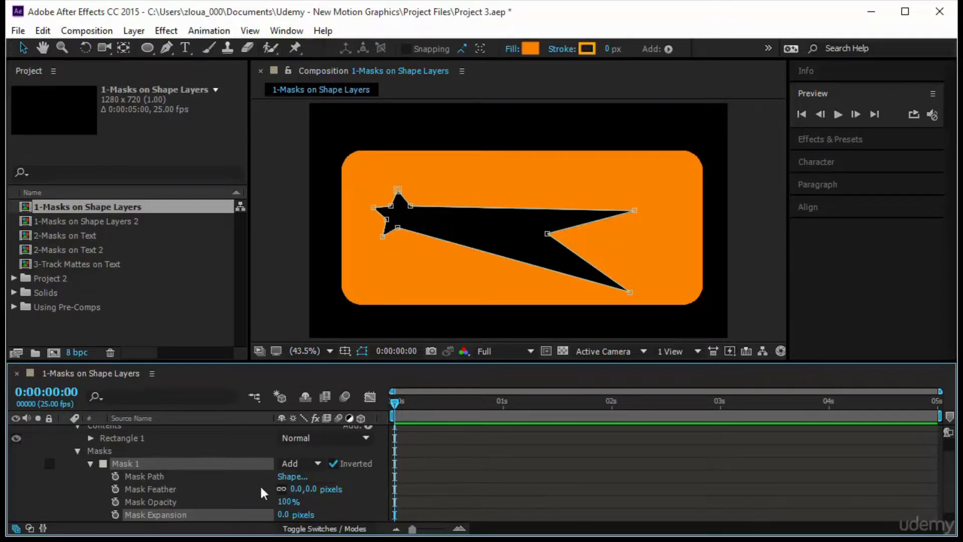
{"action": "left_click", "coordinate": [183, 479]}
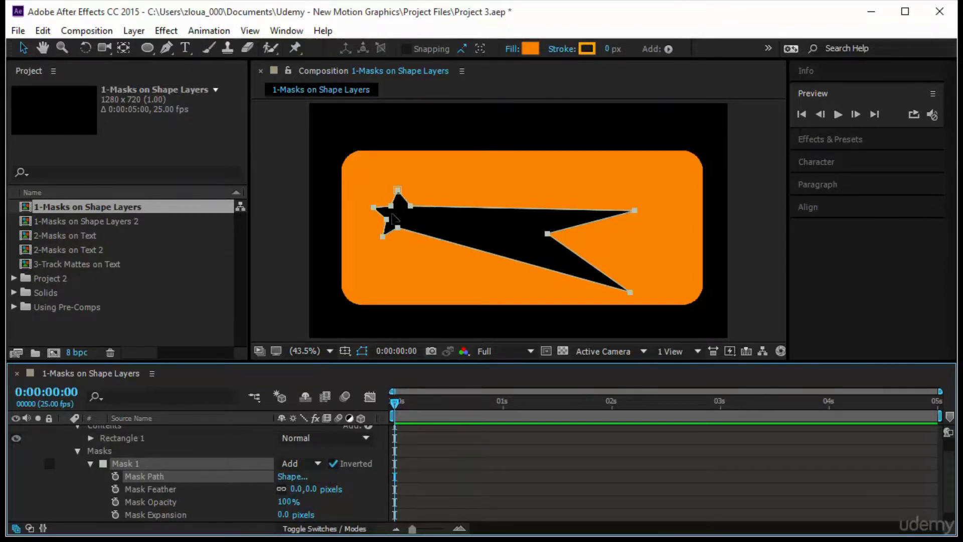
Change Mask 1's outline color to bright yellow, FCFF00
{"action": "left_click", "coordinate": [104, 462]}
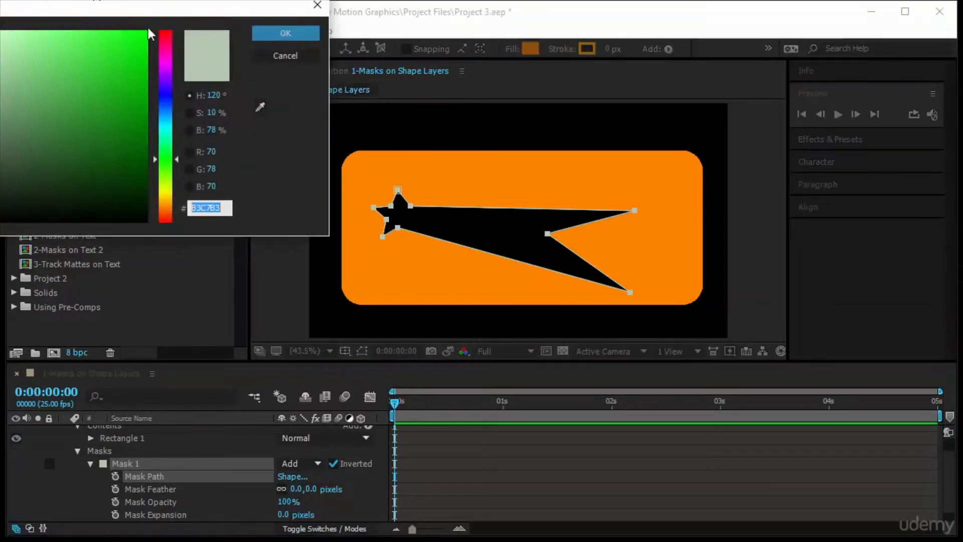
{"action": "left_click", "coordinate": [301, 126]}
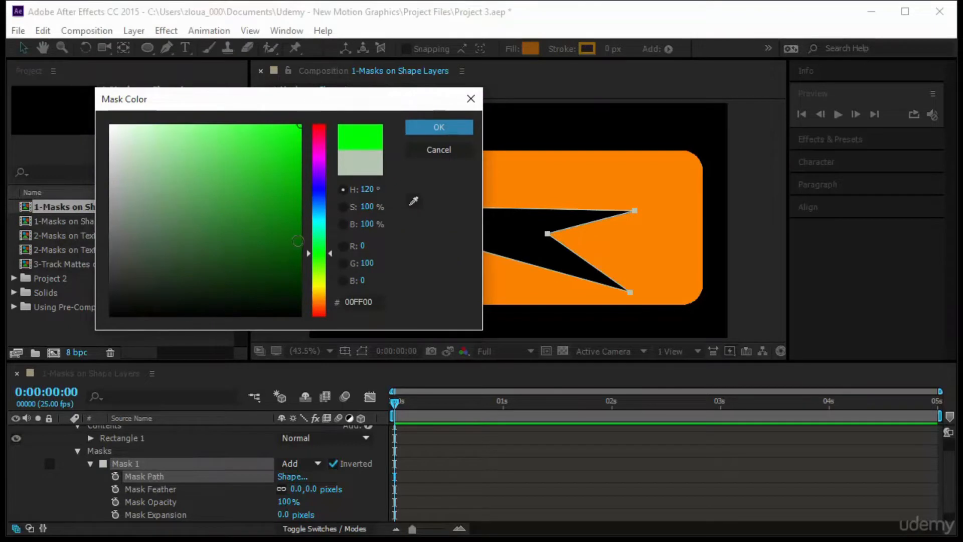
{"action": "left_click", "coordinate": [329, 284]}
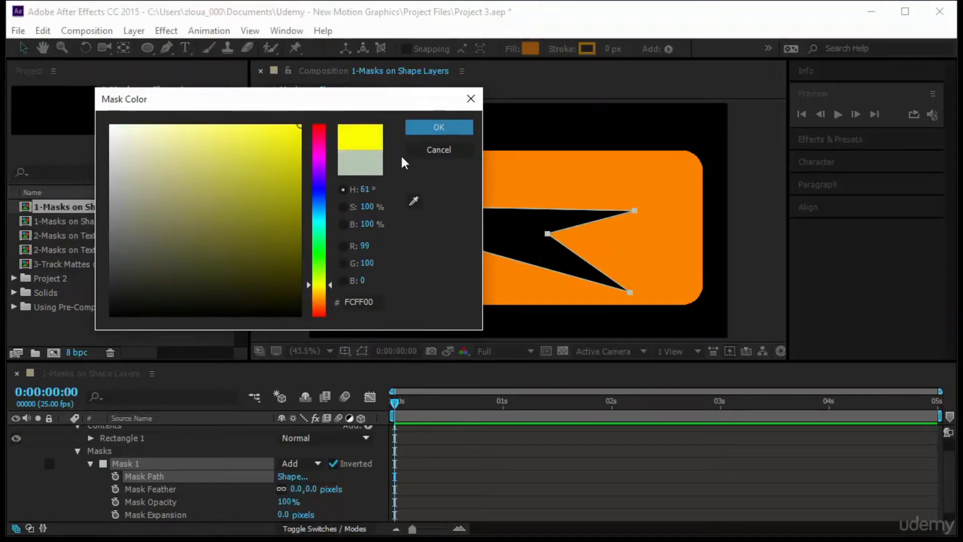
{"action": "left_click", "coordinate": [437, 129]}
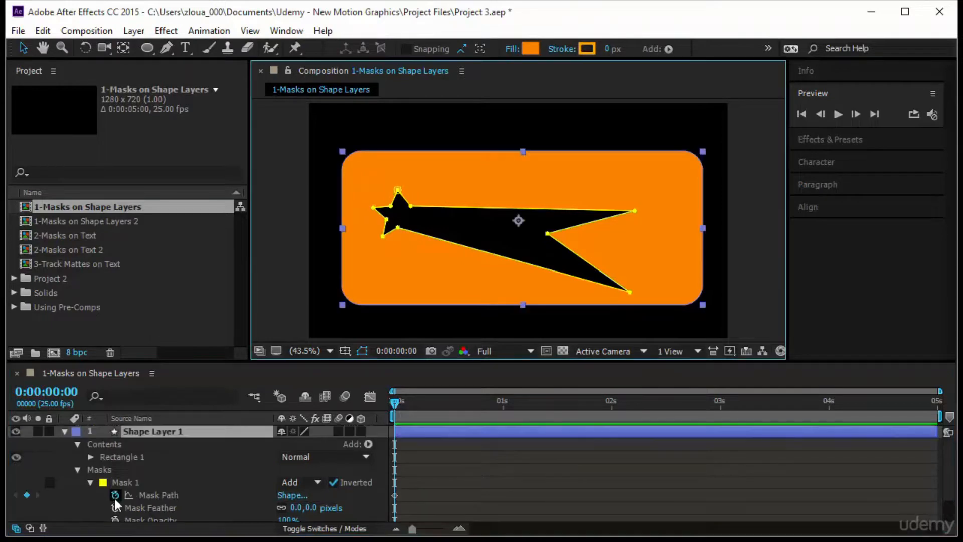
{"action": "left_click", "coordinate": [116, 495]}
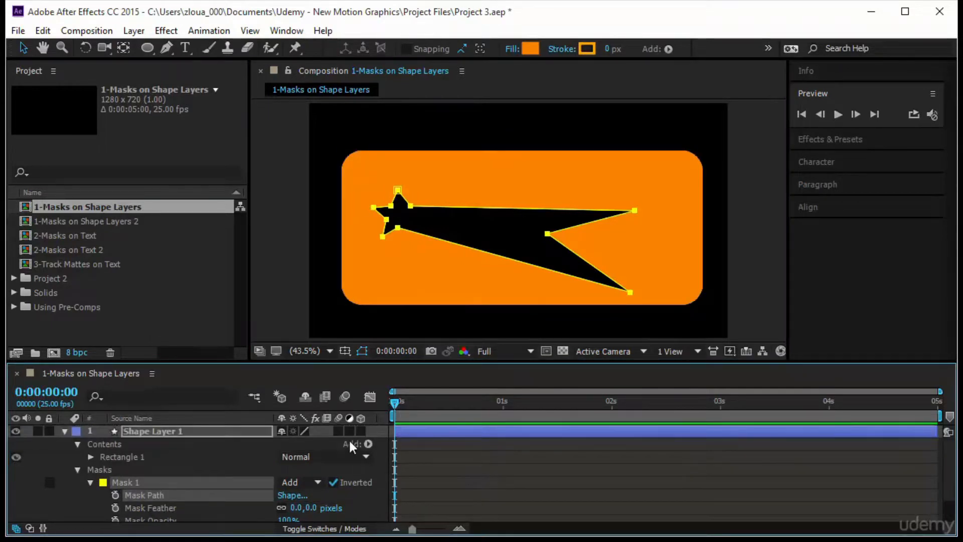
Keyframe Mask 1's Mask Path at 0 seconds, and move the whole mask toward the rectangle's upper right at 1 second
{"action": "left_click", "coordinate": [116, 495]}
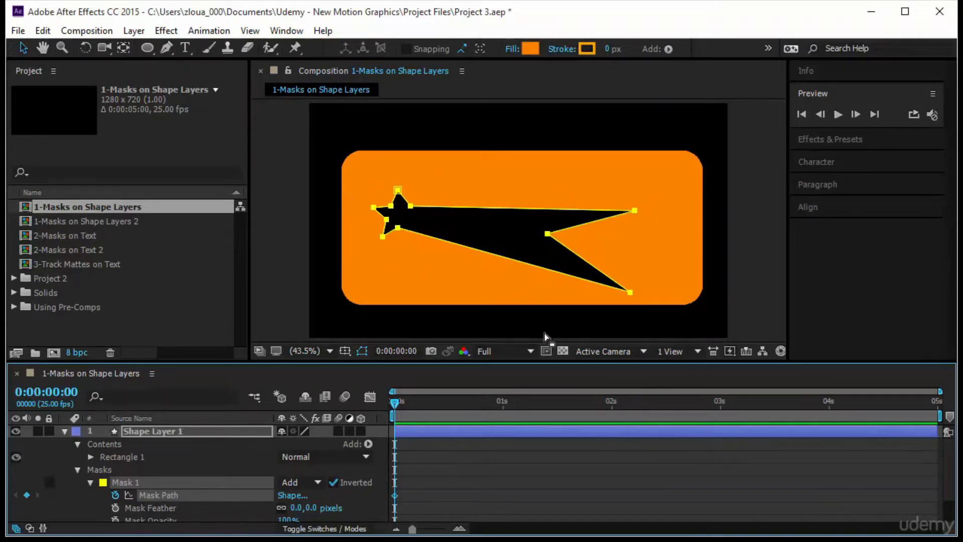
{"action": "left_click_drag", "start_coordinate": [395, 402], "coordinate": [501, 405]}
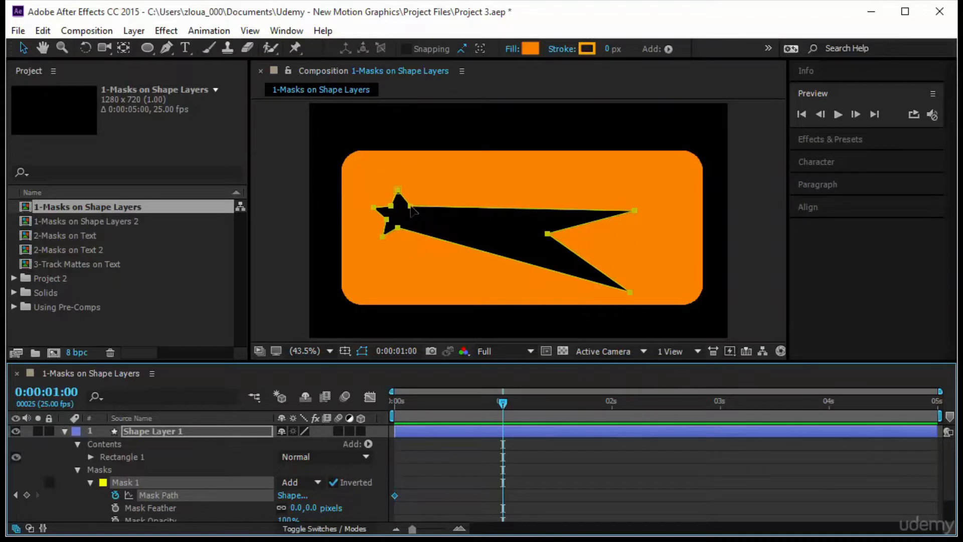
{"action": "left_click_drag", "start_coordinate": [410, 206], "coordinate": [465, 193]}
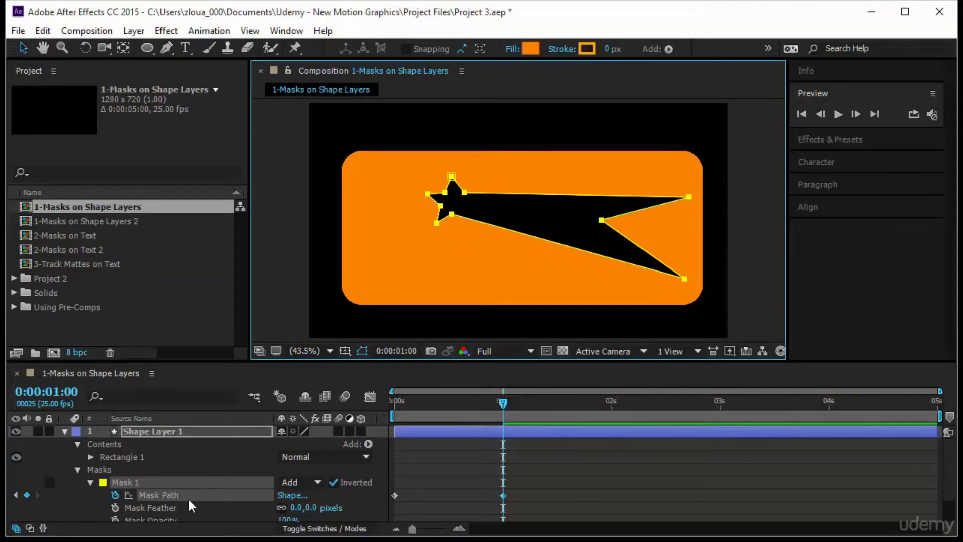
At 1 second, pull the mask's three far-right points inward toward the small star end to form a compact shape
{"action": "left_click", "coordinate": [173, 431]}
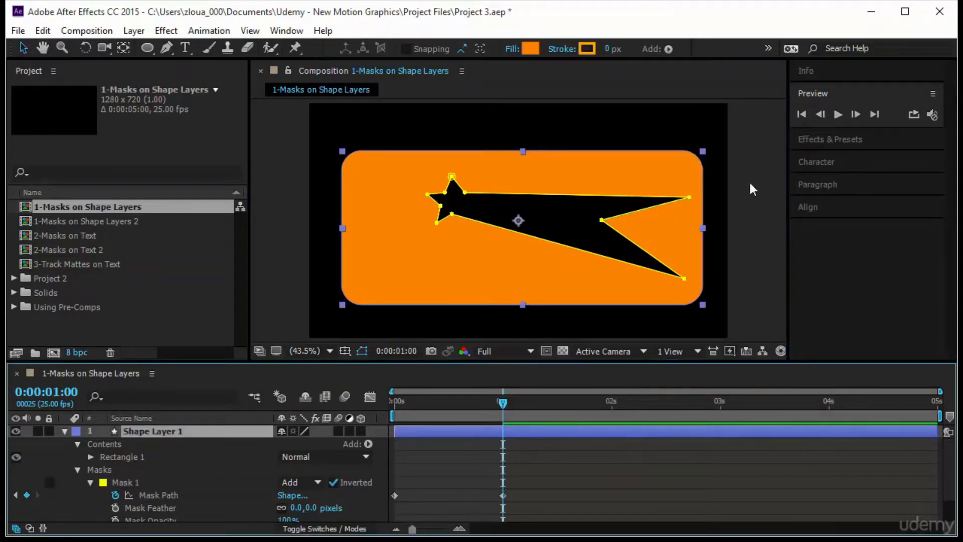
{"action": "left_click_drag", "start_coordinate": [689, 197], "coordinate": [516, 180]}
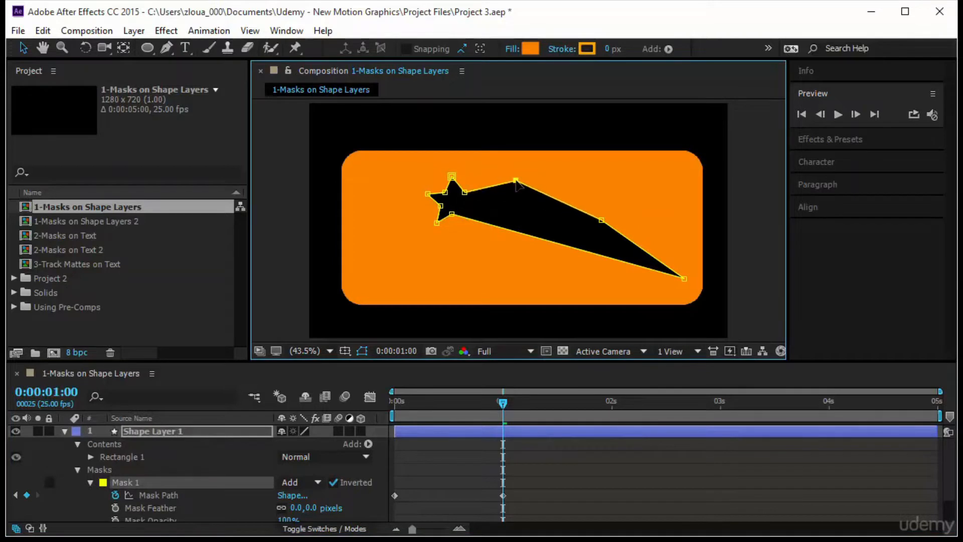
{"action": "left_click_drag", "start_coordinate": [600, 222], "coordinate": [517, 214]}
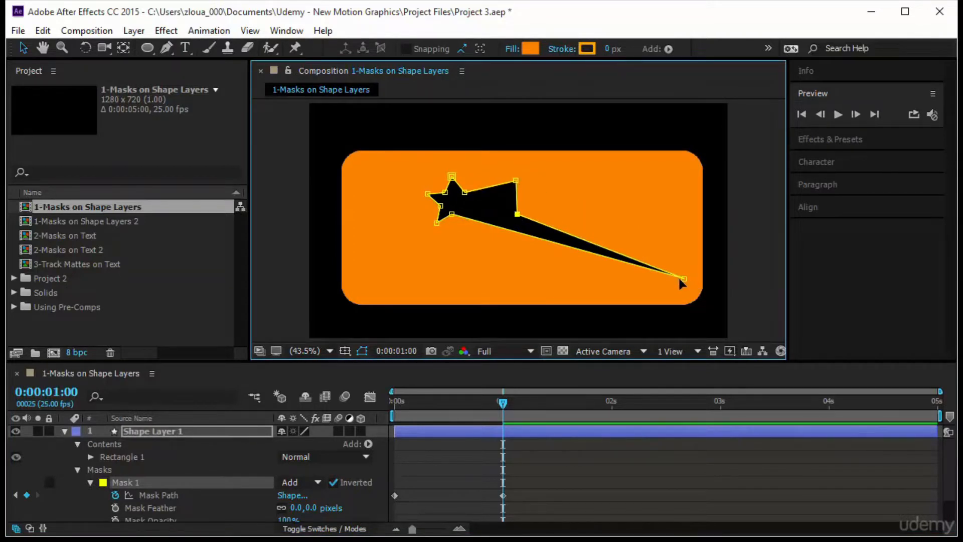
{"action": "left_click_drag", "start_coordinate": [648, 279], "coordinate": [486, 259]}
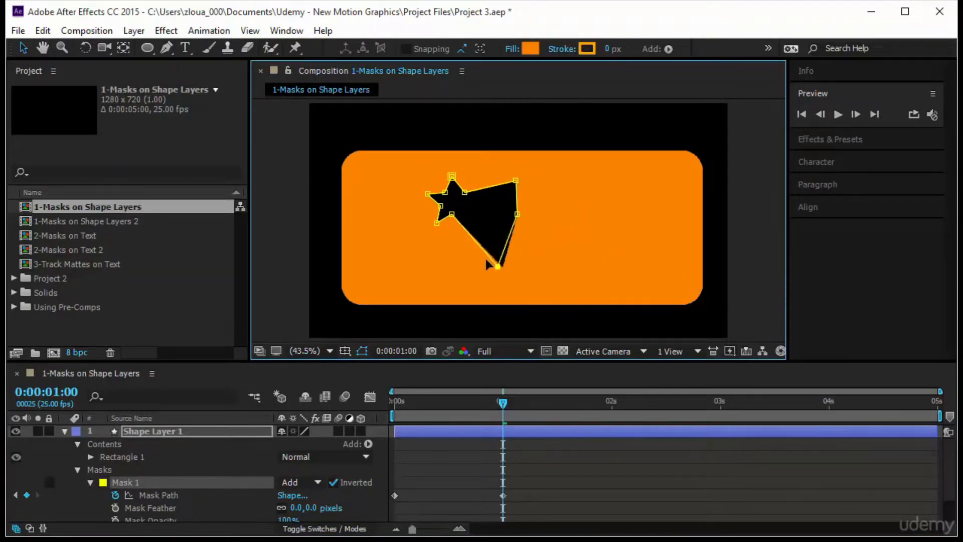
Move the whole mask to the rectangle's right side and spread its left points outward and downward into a broad block
{"action": "left_click", "coordinate": [202, 496]}
{"action": "left_click_drag", "start_coordinate": [454, 179], "coordinate": [637, 196]}
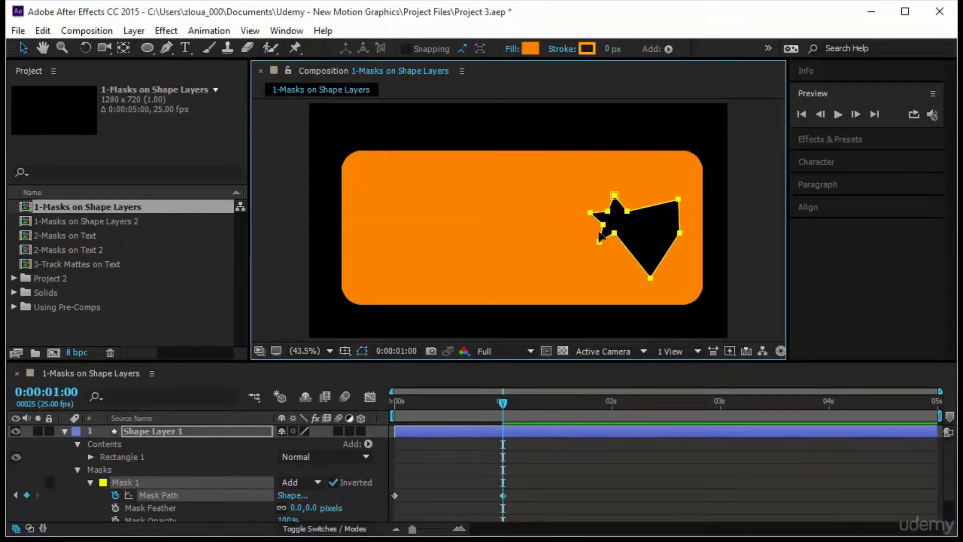
{"action": "left_click", "coordinate": [194, 434]}
{"action": "left_click_drag", "start_coordinate": [607, 211], "coordinate": [572, 171]}
{"action": "left_click_drag", "start_coordinate": [590, 212], "coordinate": [541, 277]}
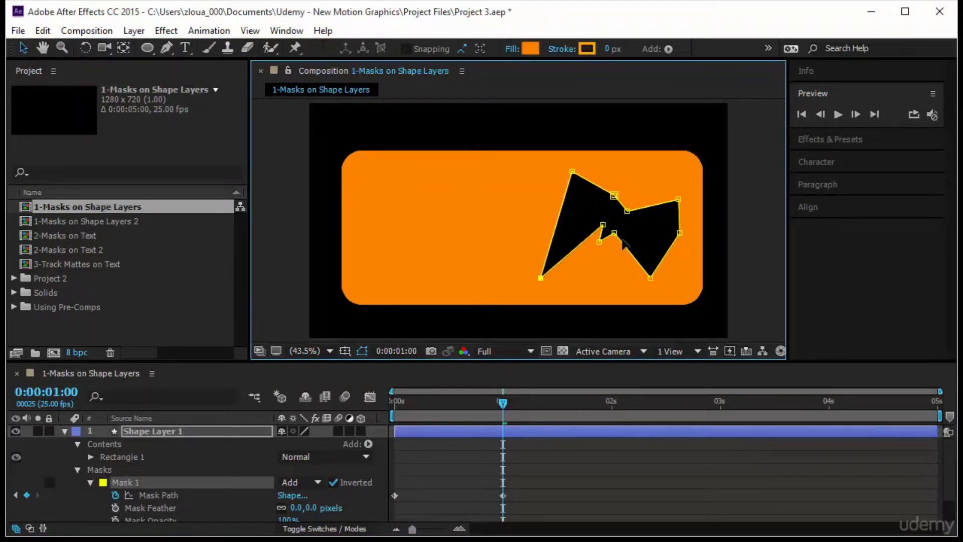
{"action": "left_click_drag", "start_coordinate": [596, 243], "coordinate": [614, 266]}
{"action": "left_click_drag", "start_coordinate": [603, 225], "coordinate": [580, 274]}
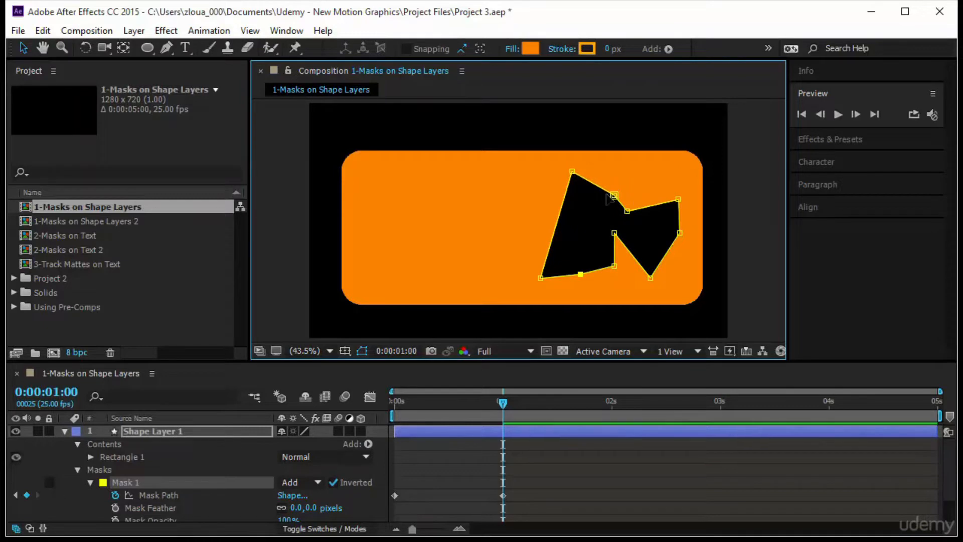
Preview the two-keyframe mask path animation from the start of the composition
{"action": "left_click_drag", "start_coordinate": [503, 401], "coordinate": [395, 402]}
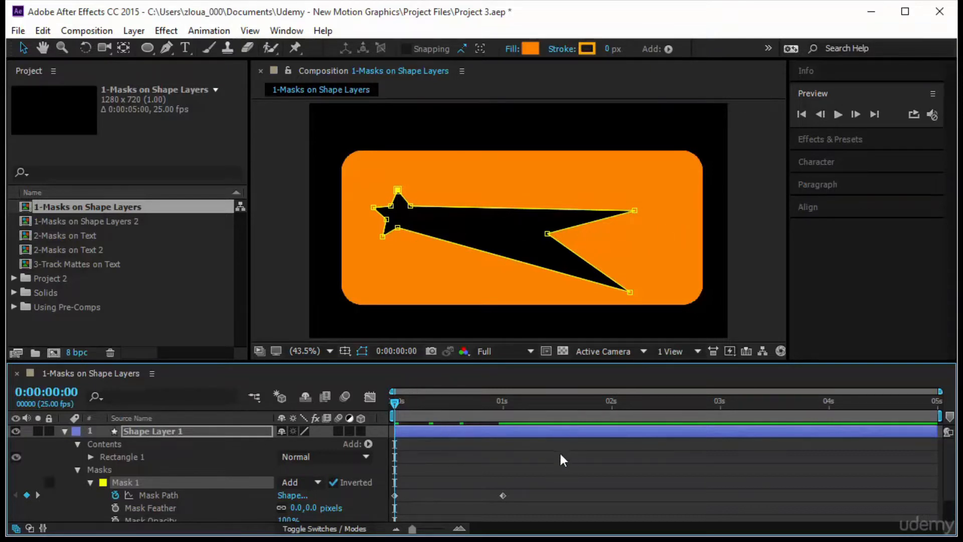
{"action": "left_click", "coordinate": [844, 116]}
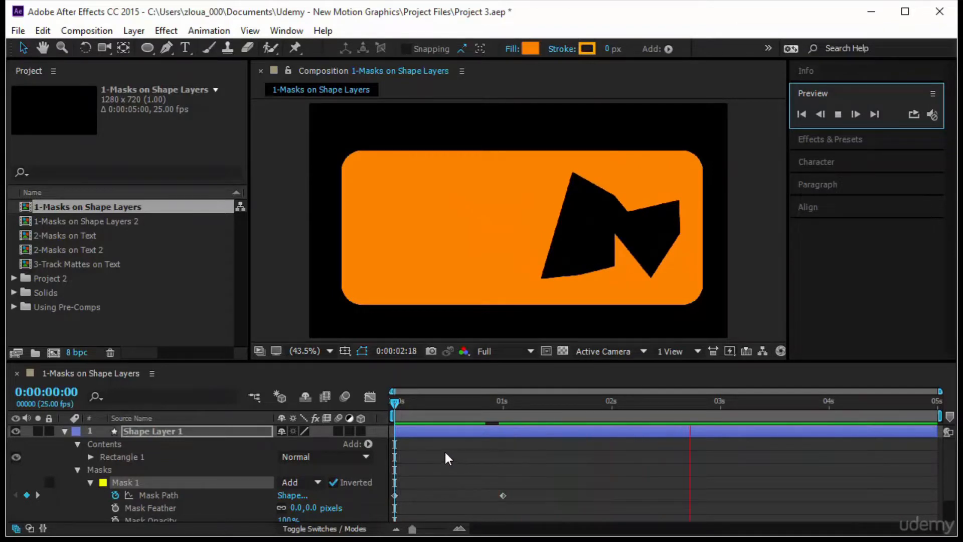
At 2 seconds, rearrange several of Mask 1's points into a jagged, self-crossing shape
{"action": "left_click_drag", "start_coordinate": [395, 403], "coordinate": [611, 404]}
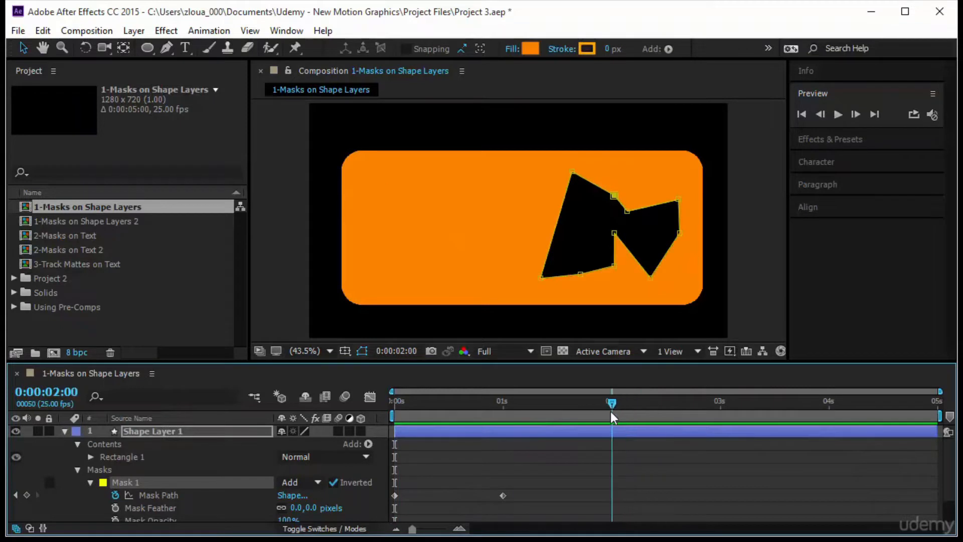
{"action": "left_click", "coordinate": [581, 205]}
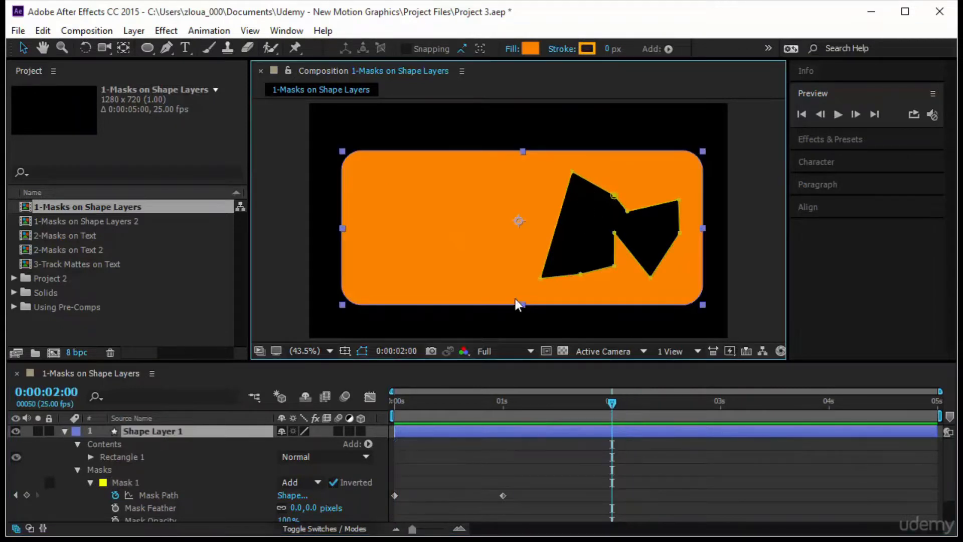
{"action": "left_click_drag", "start_coordinate": [614, 195], "coordinate": [515, 232]}
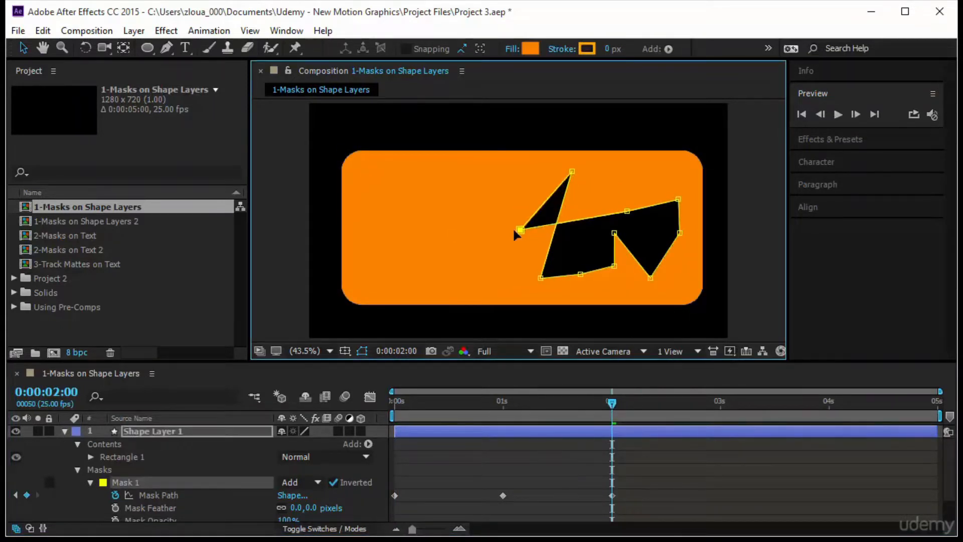
{"action": "left_click_drag", "start_coordinate": [617, 238], "coordinate": [512, 178]}
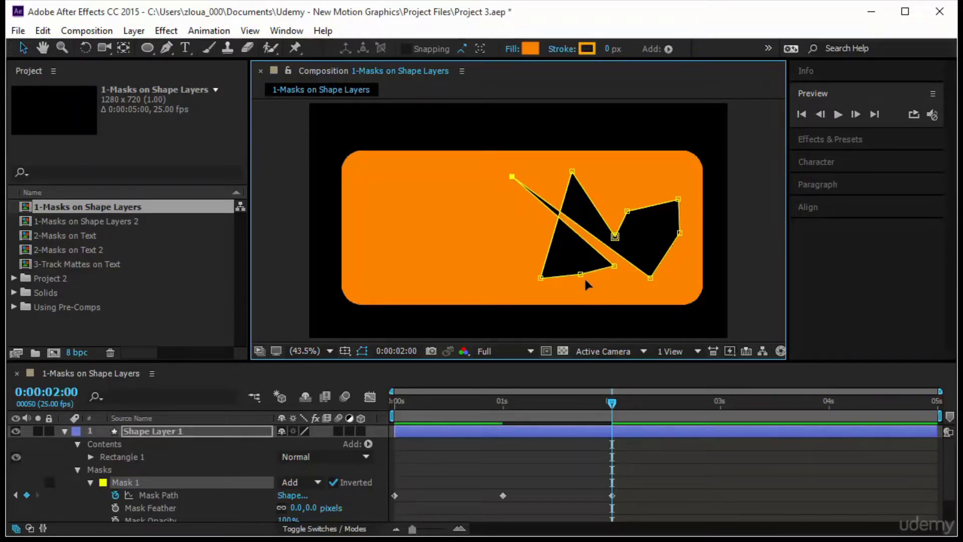
{"action": "left_click_drag", "start_coordinate": [577, 271], "coordinate": [457, 207]}
{"action": "left_click_drag", "start_coordinate": [627, 212], "coordinate": [672, 276]}
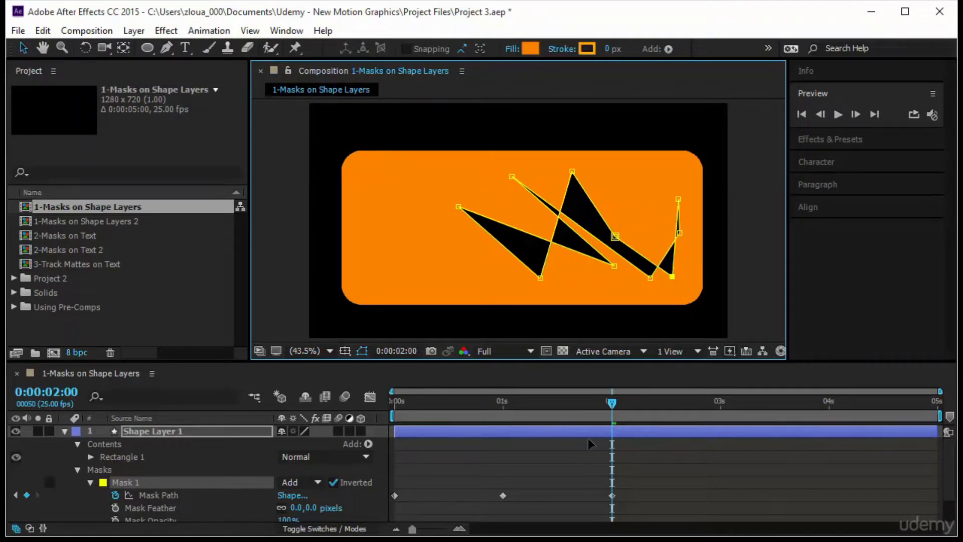
Return to the first frame and play back the mask animation through the new 2-second shape
{"action": "left_click_drag", "start_coordinate": [611, 402], "coordinate": [421, 404]}
{"action": "key", "text": "Home"}
{"action": "left_click", "coordinate": [836, 113]}
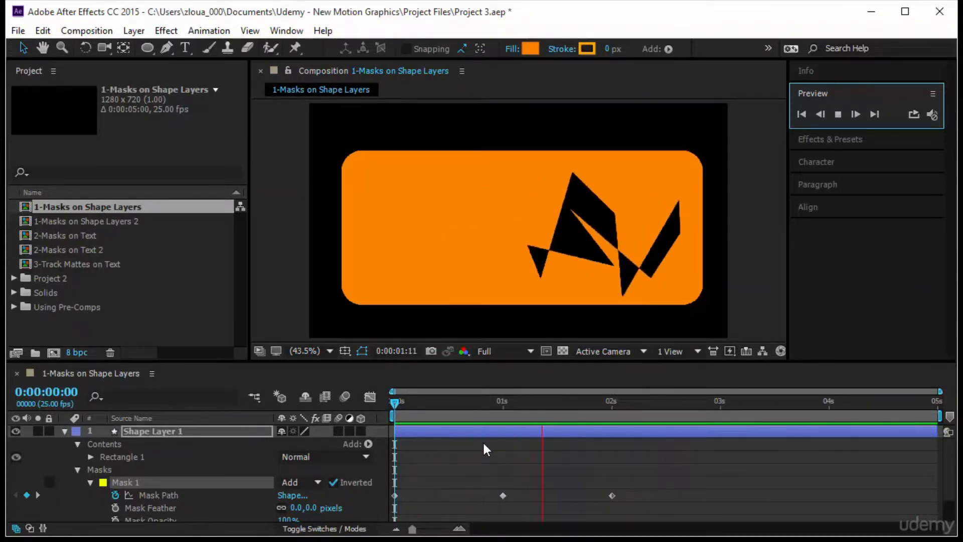
Try a Mask Feather of 25 pixels on Mask 1 during playback, and reset it to 0 pixels
{"action": "scroll", "coordinate": [192, 507], "scroll_direction": "down", "scroll_amount": 2}
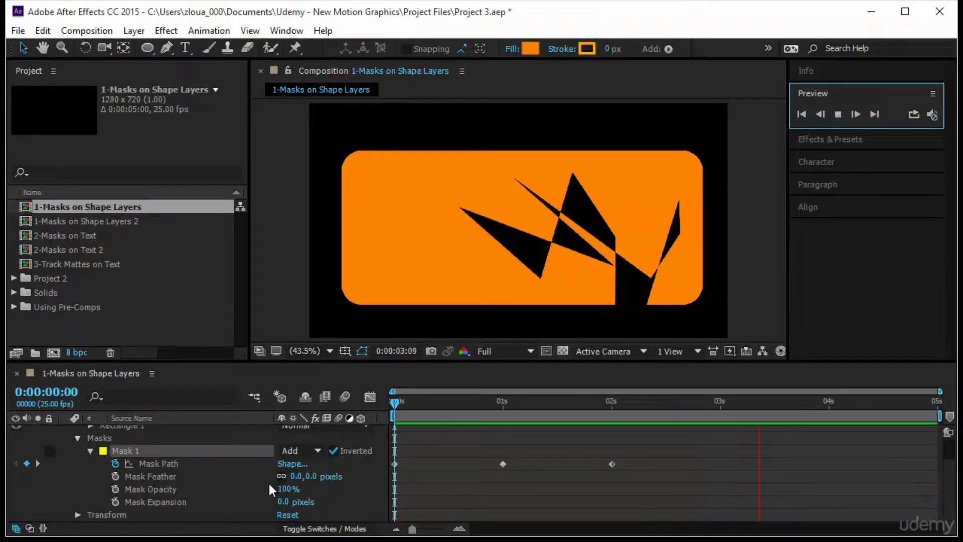
{"action": "left_click_drag", "start_coordinate": [295, 475], "coordinate": [317, 476]}
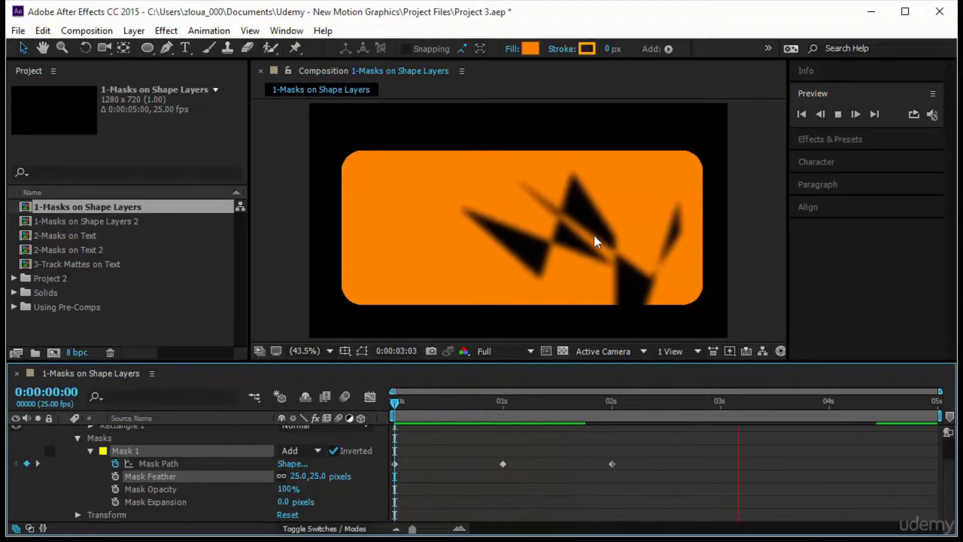
{"action": "left_click", "coordinate": [296, 475]}
{"action": "type", "text": "0"}
{"action": "key", "text": "Return"}
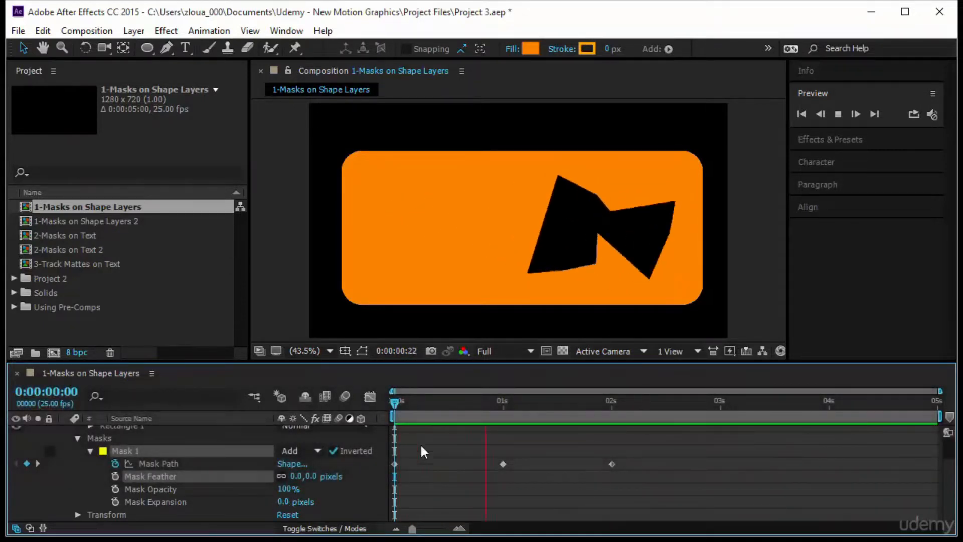
Stop the preview and delete all of Mask 1's Mask Path keyframes
{"action": "left_click", "coordinate": [393, 402]}
{"action": "left_click_drag", "start_coordinate": [651, 458], "coordinate": [391, 474]}
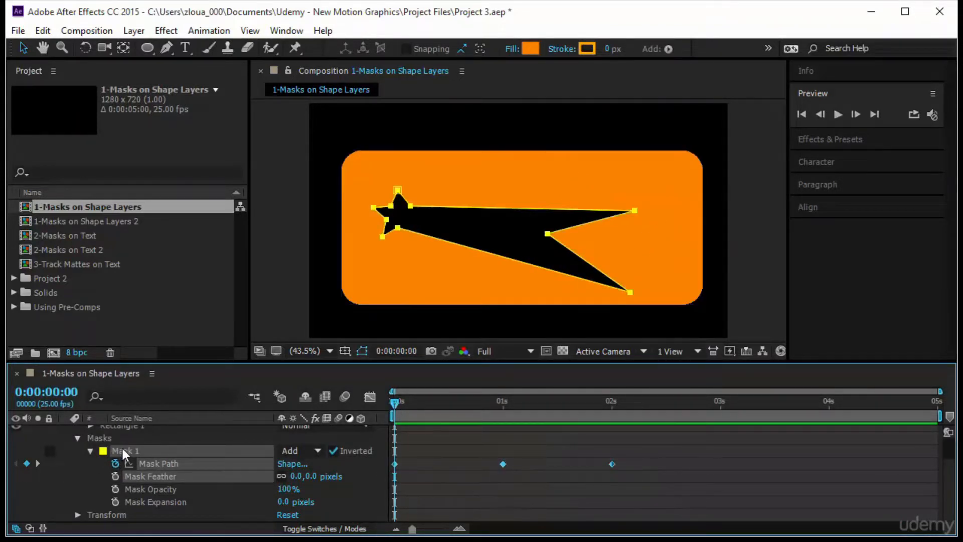
{"action": "key", "text": "Delete"}
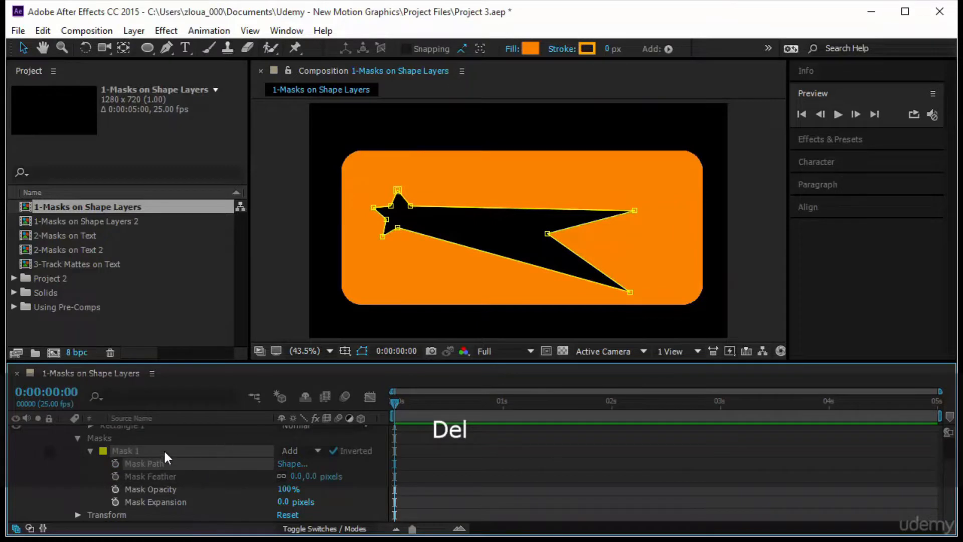
Delete the mask from Shape Layer 1, leaving only the orange rectangle
{"action": "left_click", "coordinate": [160, 448]}
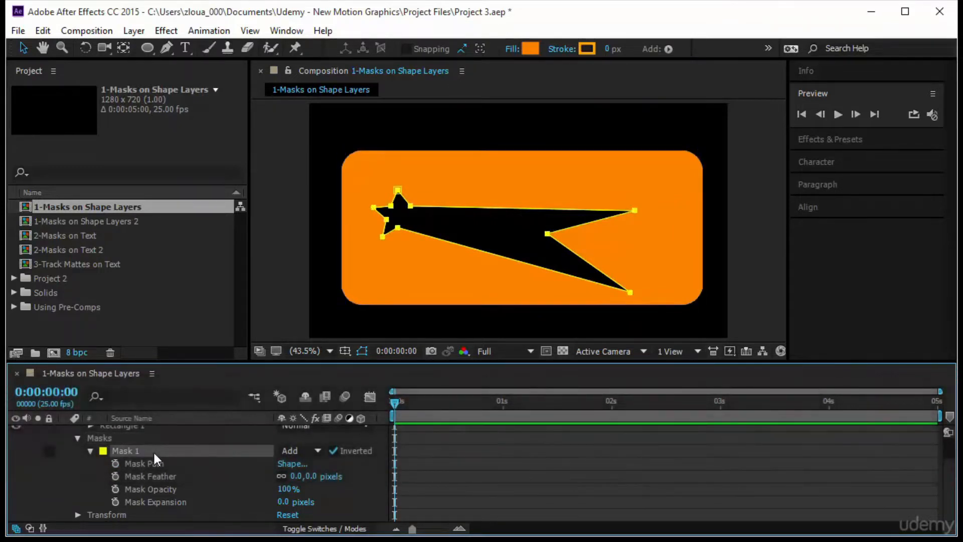
{"action": "left_click", "coordinate": [186, 452]}
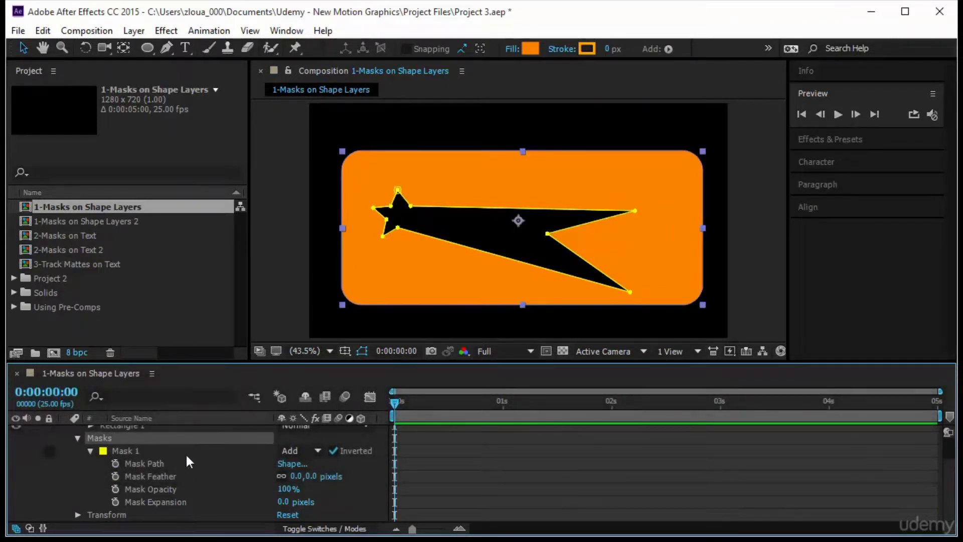
{"action": "key", "text": "Delete"}
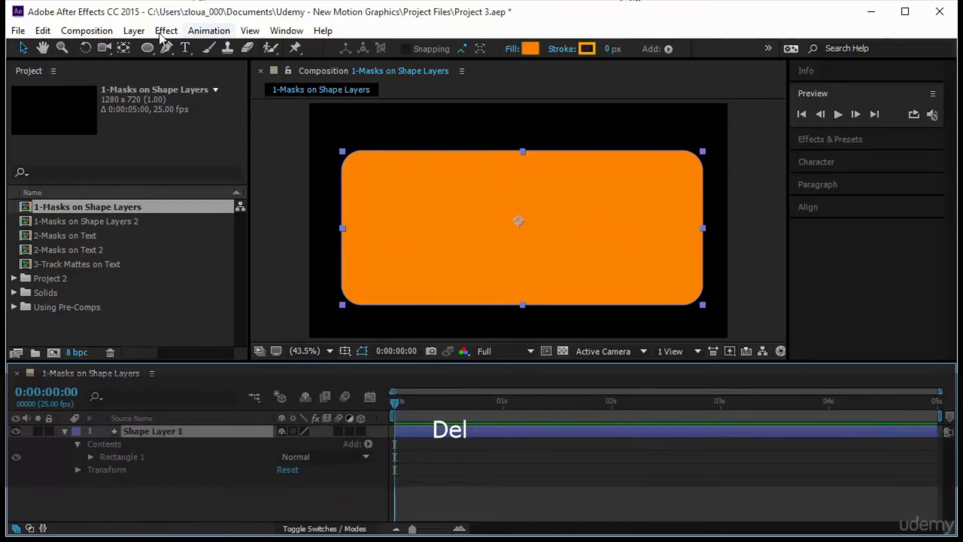
Draw a circular mask from the center of Shape Layer 1 with the Ellipse tool in mask mode
{"action": "left_click", "coordinate": [144, 47]}
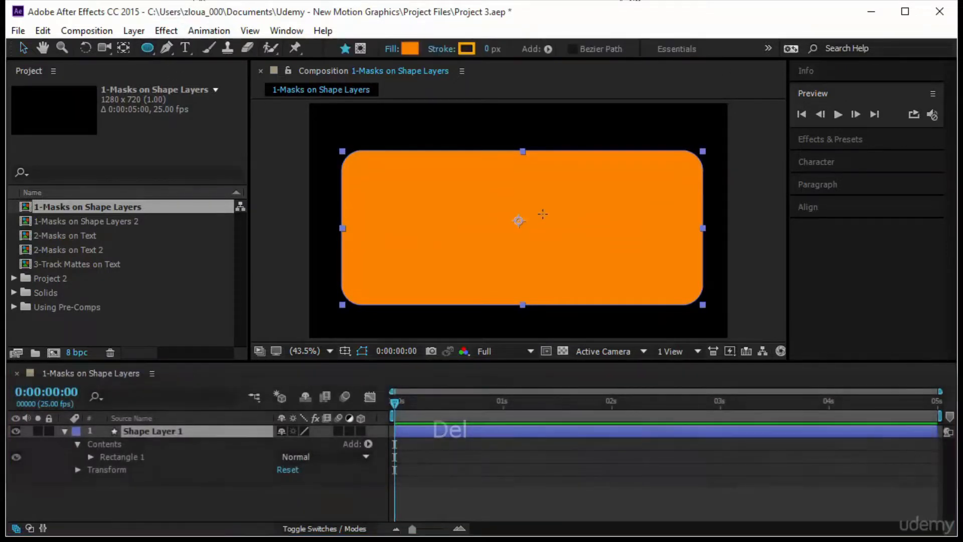
{"action": "left_click", "coordinate": [360, 48]}
{"action": "left_click_drag", "start_coordinate": [519, 220], "coordinate": [575, 250]}
Keyframe Mask 1's Mask Expansion at 0 pixels on the first frame and -181 pixels at 1 second
{"action": "left_click", "coordinate": [118, 501]}
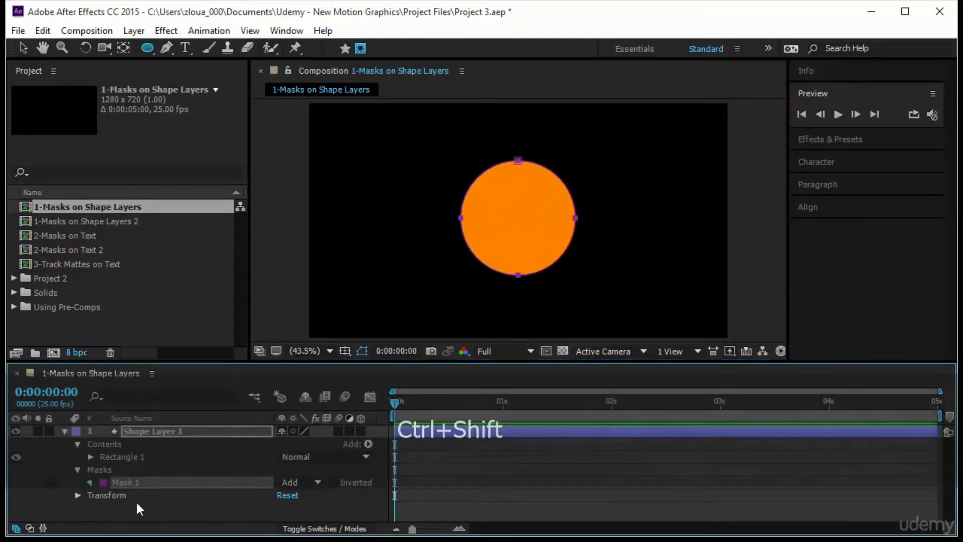
{"action": "left_click", "coordinate": [115, 513]}
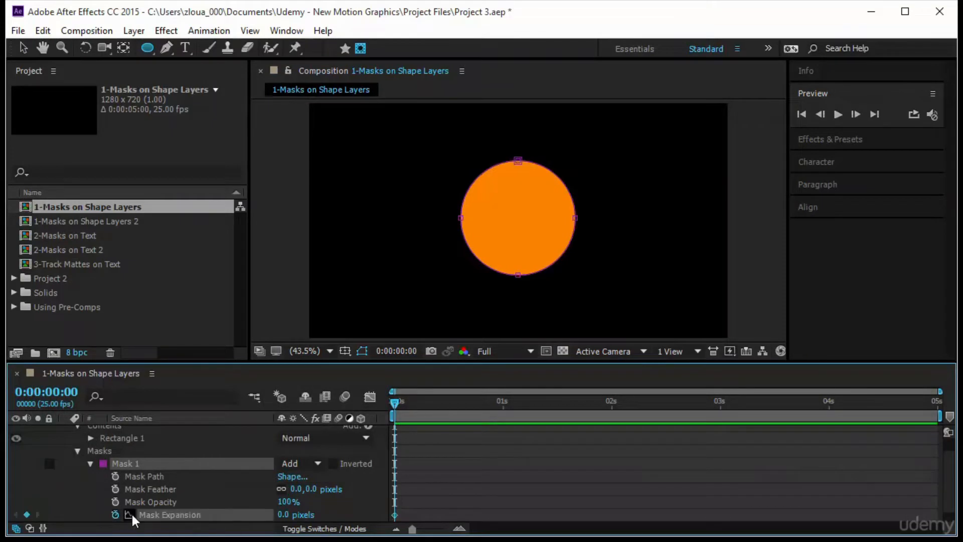
{"action": "left_click_drag", "start_coordinate": [396, 403], "coordinate": [503, 401]}
{"action": "left_click_drag", "start_coordinate": [287, 518], "coordinate": [157, 522]}
Set Mask 1's feather to 98 pixels and park the time indicator on the first frame
{"action": "left_click_drag", "start_coordinate": [502, 404], "coordinate": [365, 450]}
{"action": "left_click_drag", "start_coordinate": [312, 491], "coordinate": [386, 489]}
{"action": "left_click", "coordinate": [397, 404]}
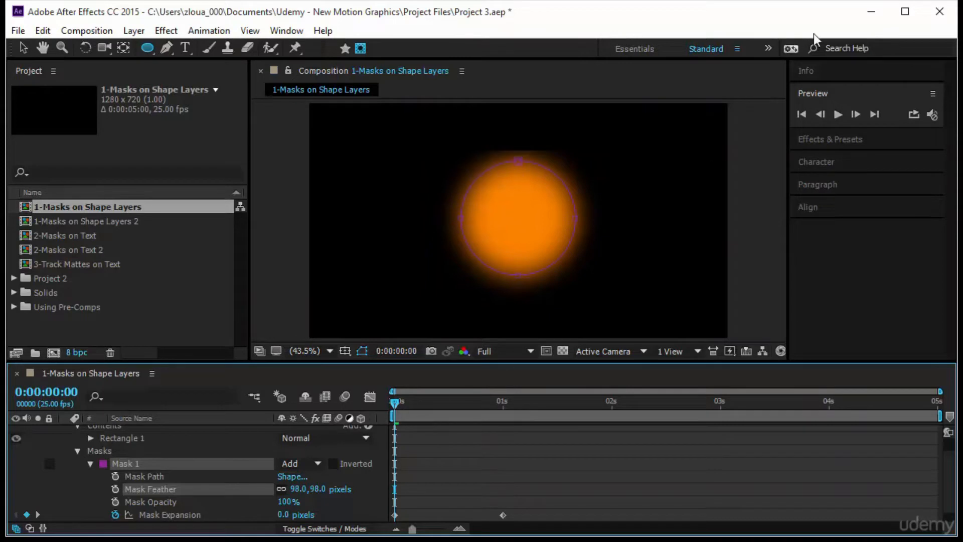
Preview the animation and move the first-frame Mask Expansion keyframe past the 1-second one, to about 1.5 seconds
{"action": "left_click", "coordinate": [838, 112]}
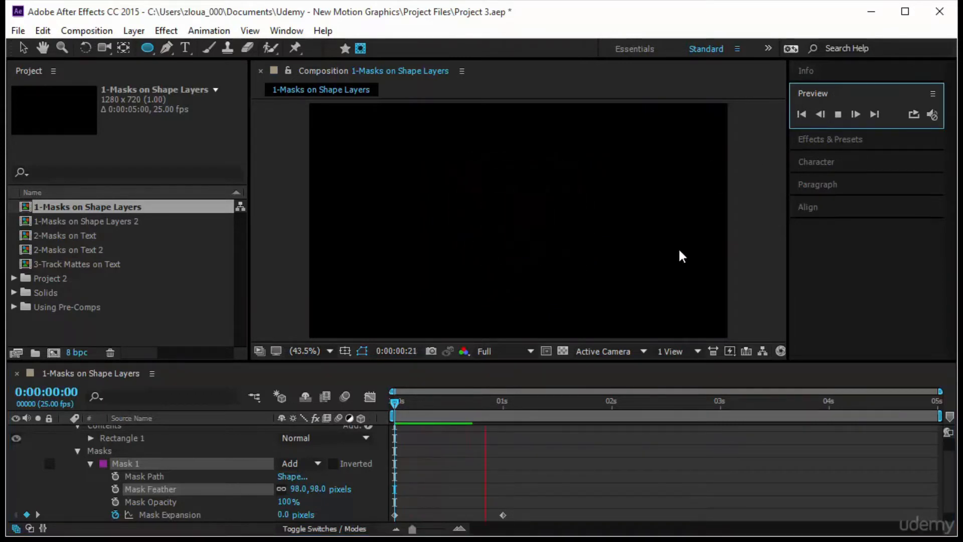
{"action": "left_click_drag", "start_coordinate": [394, 514], "coordinate": [562, 515]}
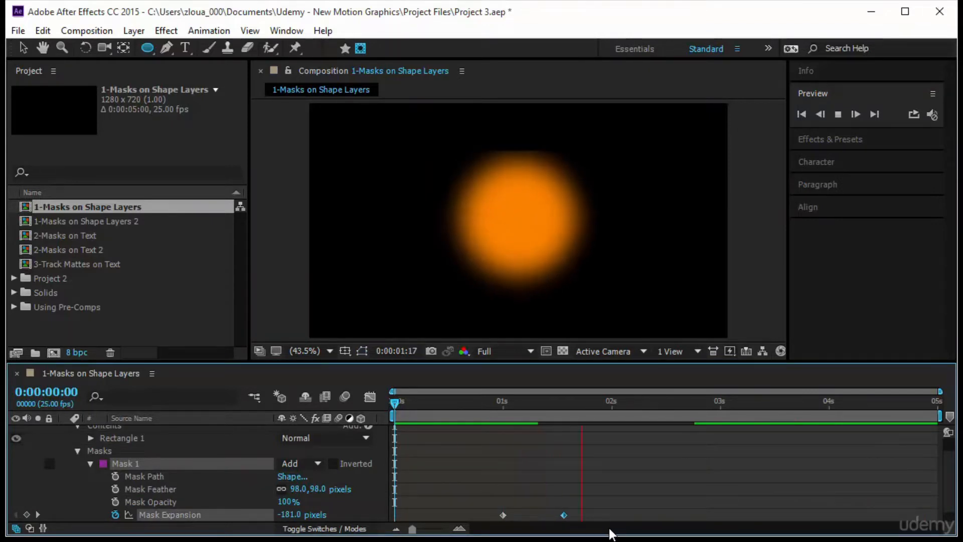
At 0:00:01:18, scale the circular Mask 1 down proportionally to about three quarters of its size and reposition it near the composition's center
{"action": "left_click_drag", "start_coordinate": [486, 421], "coordinate": [581, 427]}
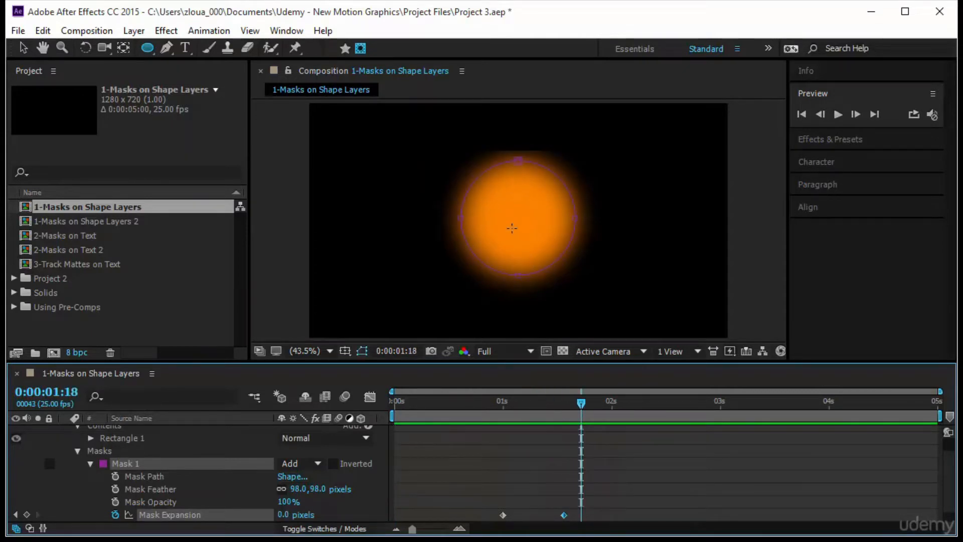
{"action": "key", "text": "v"}
{"action": "left_click", "coordinate": [517, 215]}
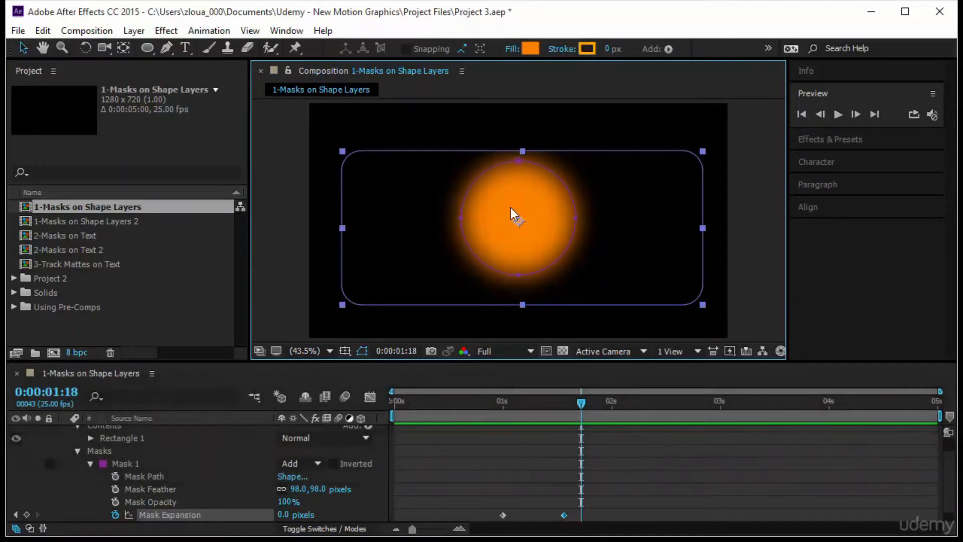
{"action": "left_click", "coordinate": [146, 455]}
{"action": "left_click", "coordinate": [221, 457]}
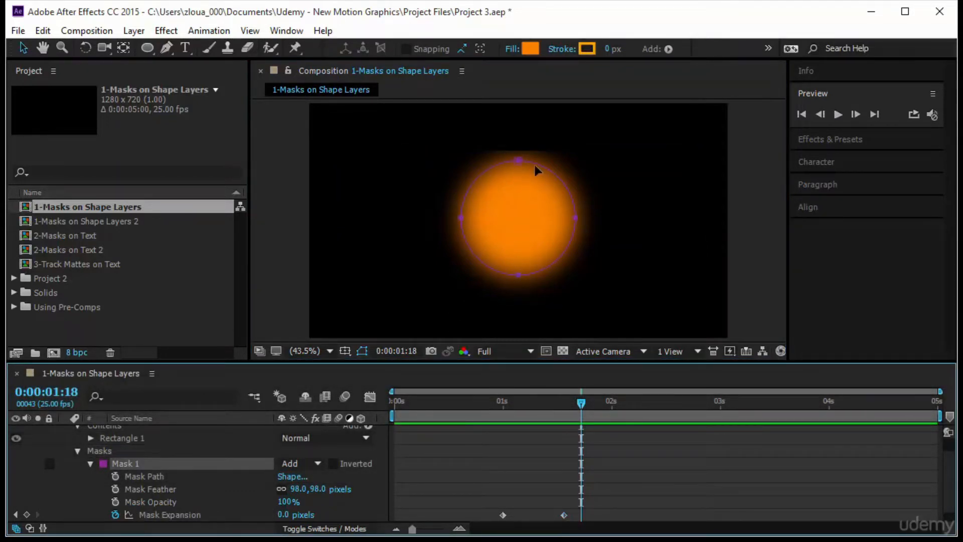
{"action": "left_click_drag", "start_coordinate": [516, 158], "coordinate": [514, 170]}
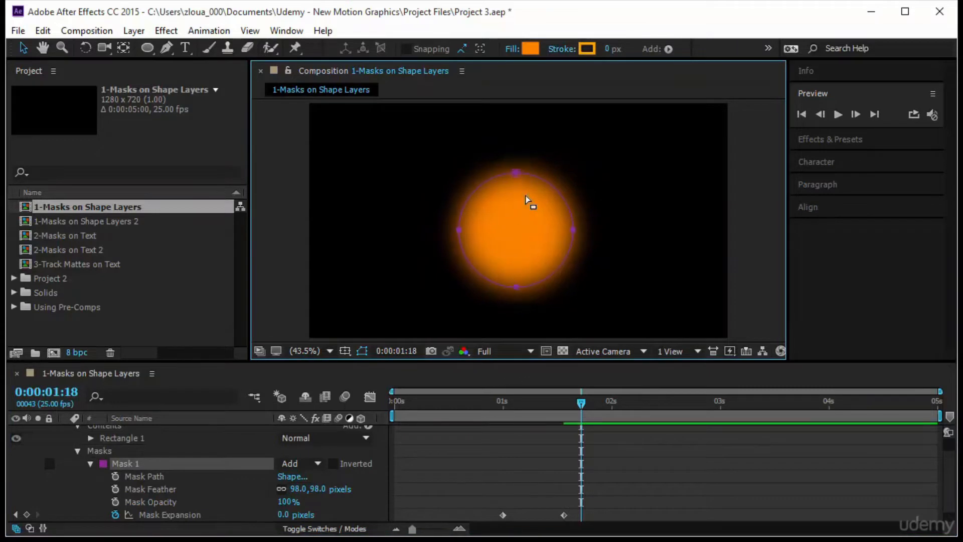
{"action": "double_click", "coordinate": [487, 182]}
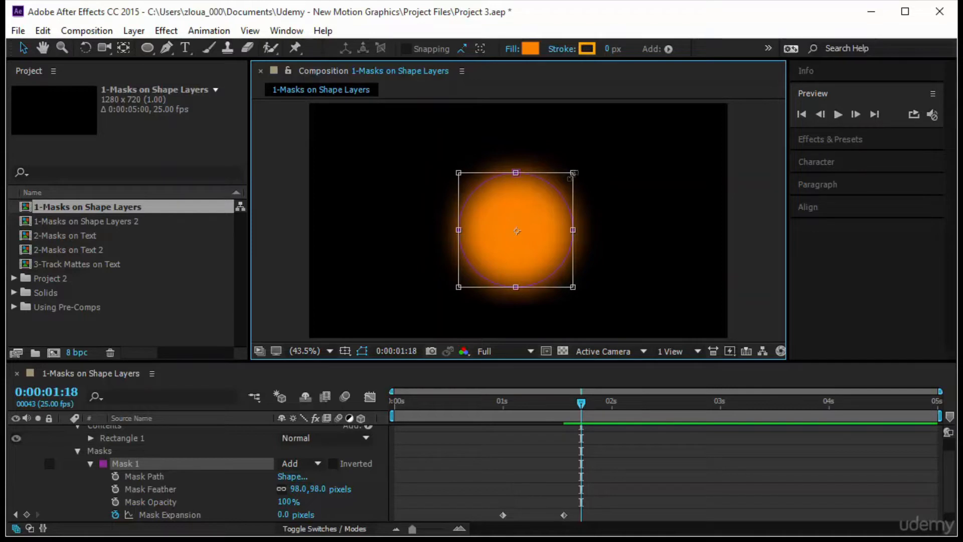
{"action": "left_click_drag", "start_coordinate": [573, 173], "coordinate": [531, 200]}
{"action": "mouse_move", "coordinate": [594, 189]}
{"action": "left_mouse_down"}
{"action": "mouse_move", "coordinate": [597, 231]}
{"action": "mouse_move", "coordinate": [447, 266]}
{"action": "mouse_move", "coordinate": [597, 175]}
{"action": "mouse_move", "coordinate": [555, 209]}
{"action": "mouse_move", "coordinate": [591, 149]}
{"action": "mouse_move", "coordinate": [590, 184]}
{"action": "left_mouse_up"}
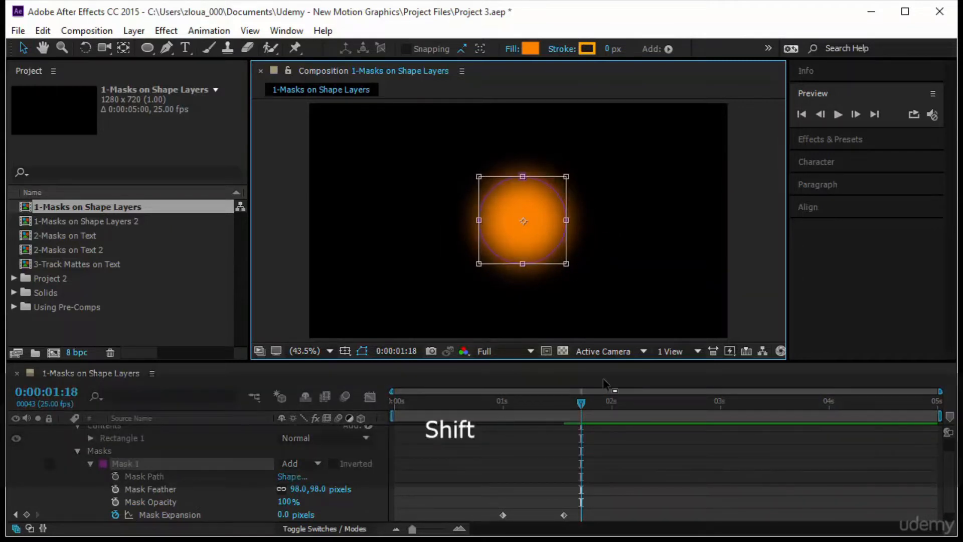
Keyframe Mask 1's Mask Expansion at -130 pixels at 0:00:02:05 and preview the animation from the first frame
{"action": "left_click_drag", "start_coordinate": [581, 403], "coordinate": [321, 425]}
{"action": "left_click", "coordinate": [838, 115]}
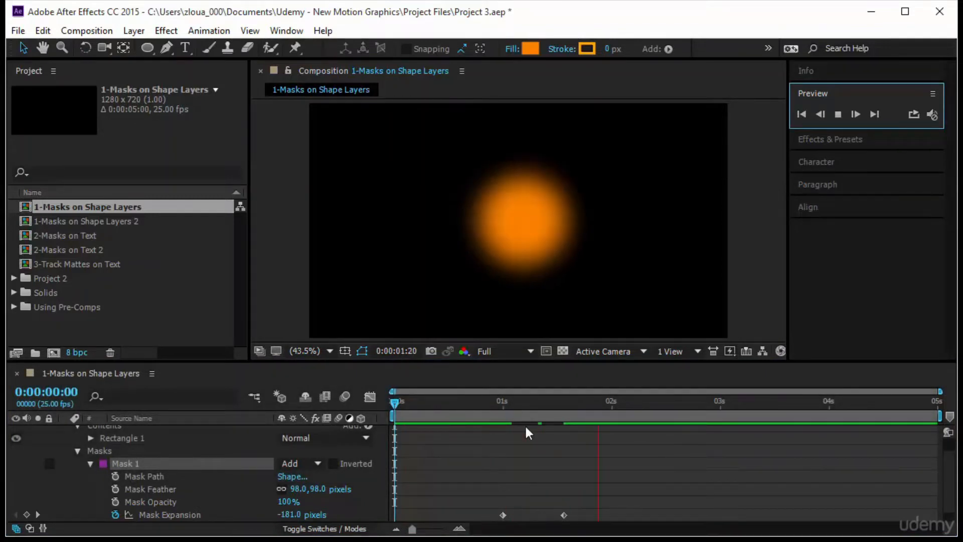
{"action": "left_click_drag", "start_coordinate": [496, 421], "coordinate": [632, 429]}
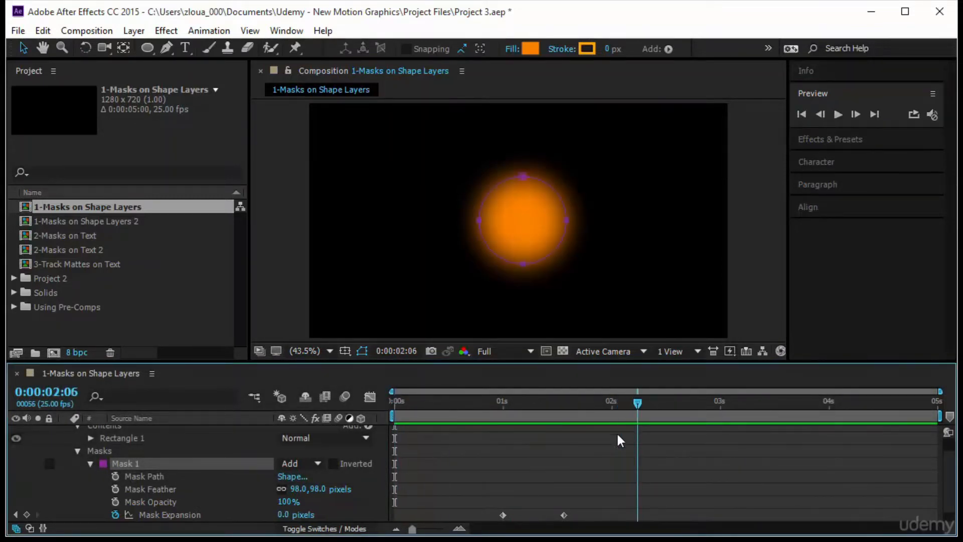
{"action": "left_click_drag", "start_coordinate": [213, 514], "coordinate": [209, 515]}
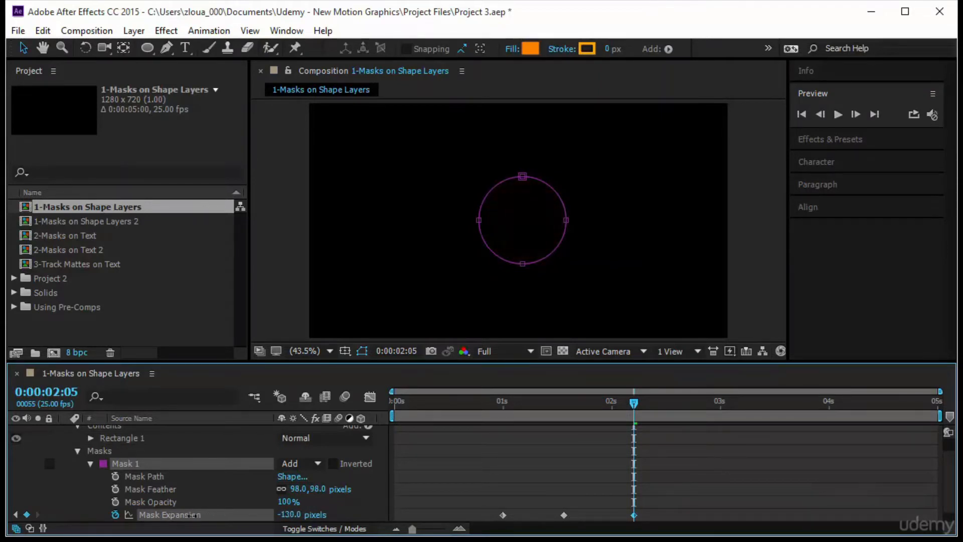
{"action": "left_click_drag", "start_coordinate": [634, 406], "coordinate": [394, 406]}
{"action": "left_click", "coordinate": [837, 115]}
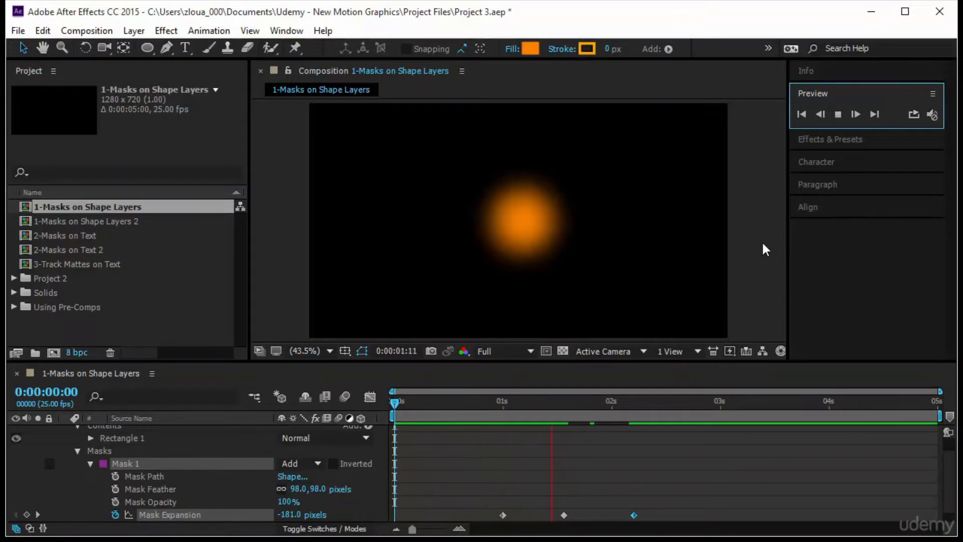
Select all three Mask Expansion keyframes, move them together to an earlier time and preview the animation from the start
{"action": "left_click_drag", "start_coordinate": [394, 404], "coordinate": [611, 469]}
{"action": "left_click_drag", "start_coordinate": [673, 507], "coordinate": [459, 521]}
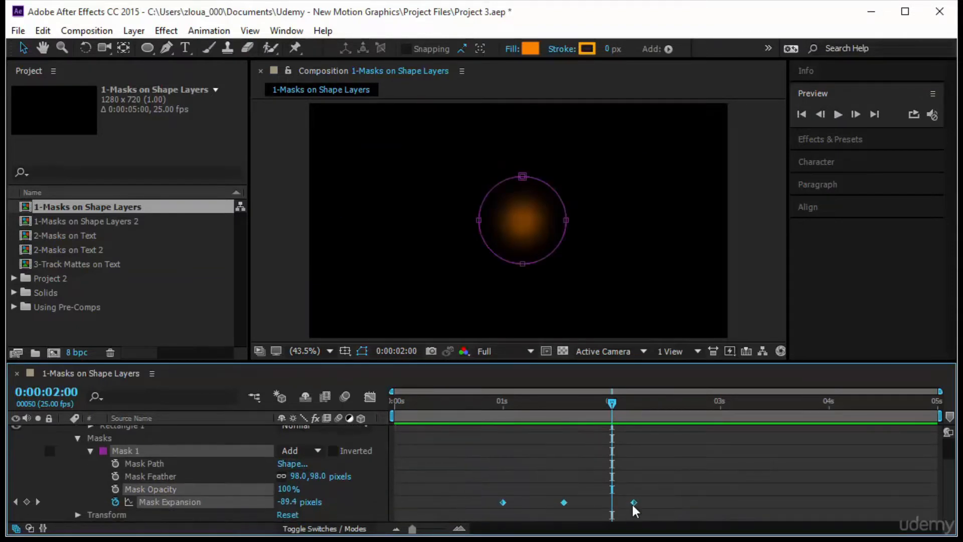
{"action": "scroll", "coordinate": [636, 500], "scroll_direction": "down", "scroll_amount": 1}
{"action": "left_click_drag", "start_coordinate": [612, 504], "coordinate": [538, 503]}
{"action": "left_click_drag", "start_coordinate": [614, 408], "coordinate": [357, 429]}
{"action": "left_click", "coordinate": [838, 115]}
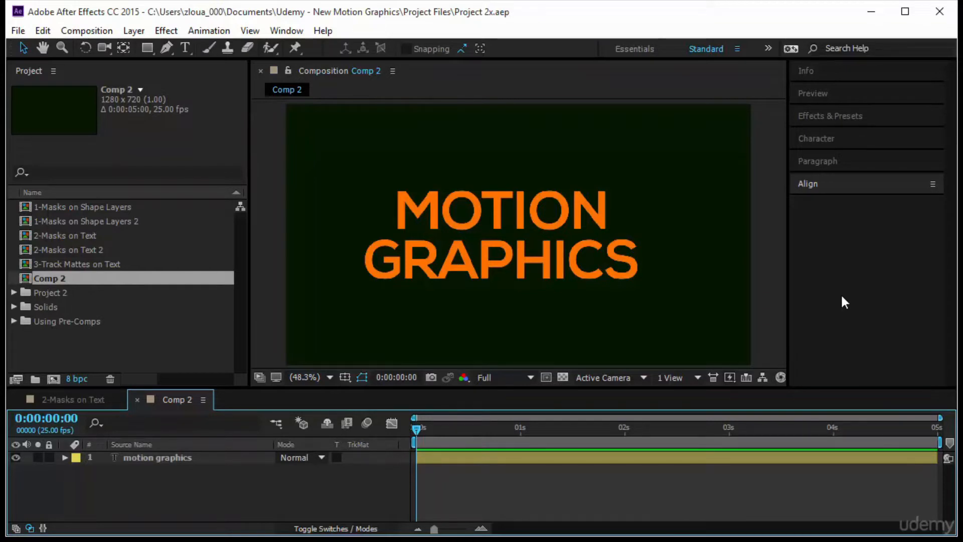
Set the tracking of the motion graphics text layer in Comp 2 to 34
{"action": "left_click", "coordinate": [550, 225]}
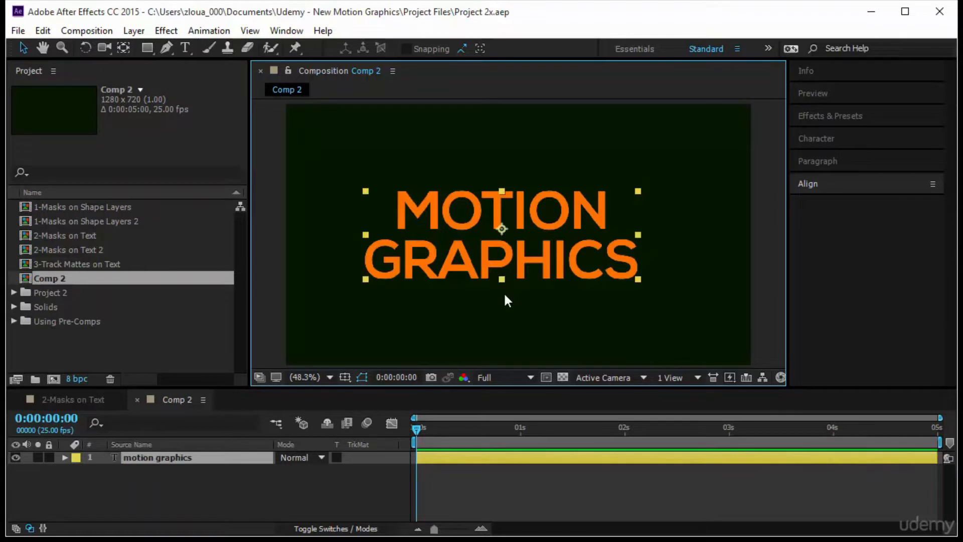
{"action": "left_click", "coordinate": [635, 271]}
{"action": "left_click", "coordinate": [574, 269]}
{"action": "left_click", "coordinate": [845, 141]}
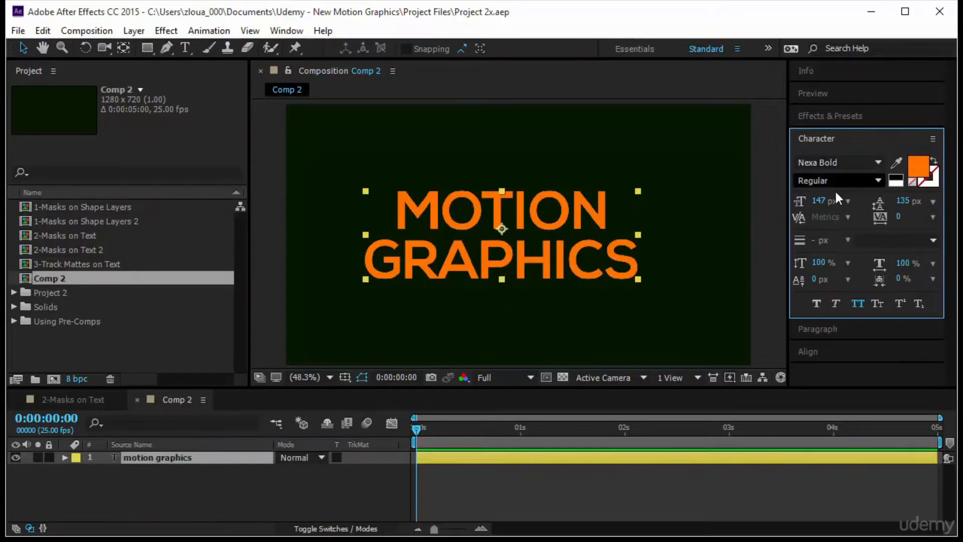
{"action": "left_click", "coordinate": [899, 218]}
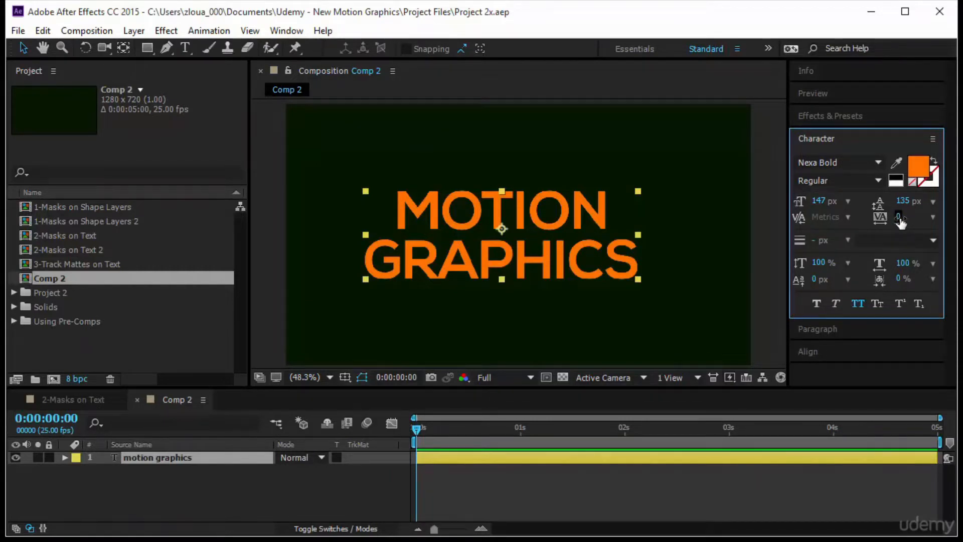
{"action": "left_click_drag", "start_coordinate": [900, 224], "coordinate": [929, 219]}
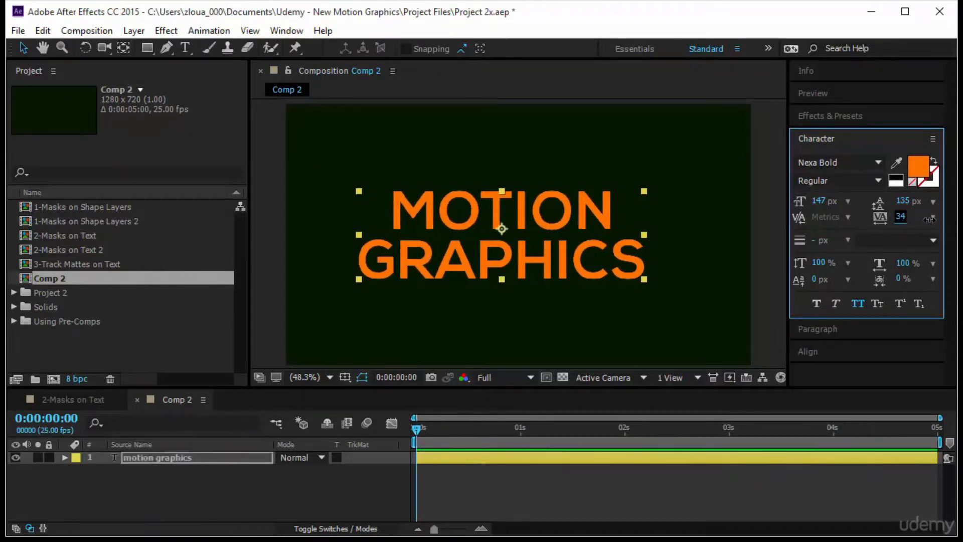
{"action": "left_click", "coordinate": [822, 483]}
{"action": "left_click", "coordinate": [874, 139]}
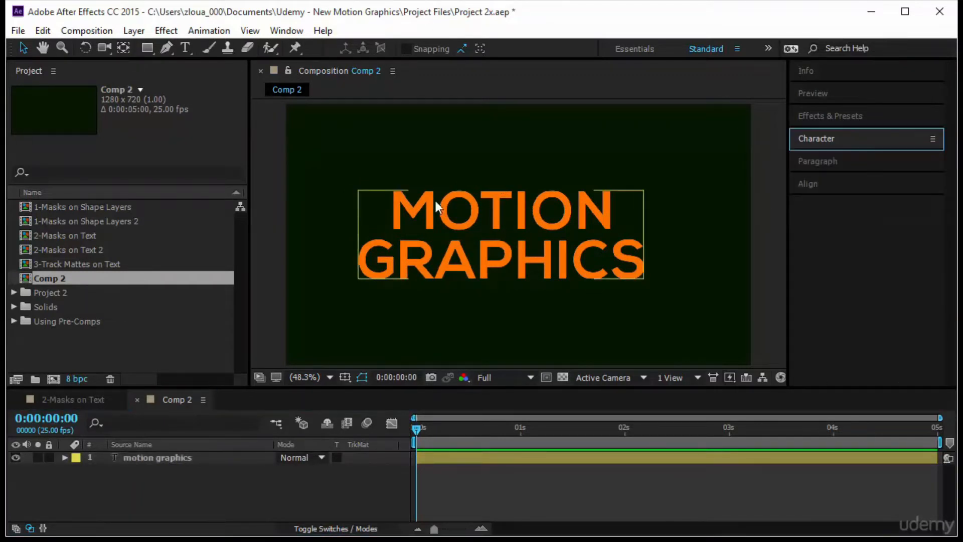
Add a new mask to the motion graphics text layer in Comp 2
{"action": "left_click", "coordinate": [452, 211]}
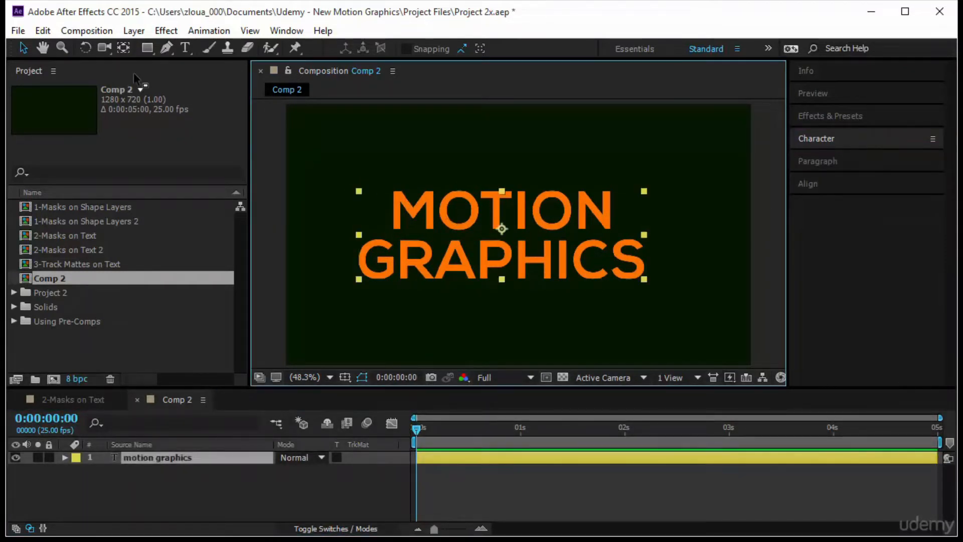
{"action": "right_click", "coordinate": [440, 201]}
{"action": "mouse_move", "coordinate": [498, 80]}
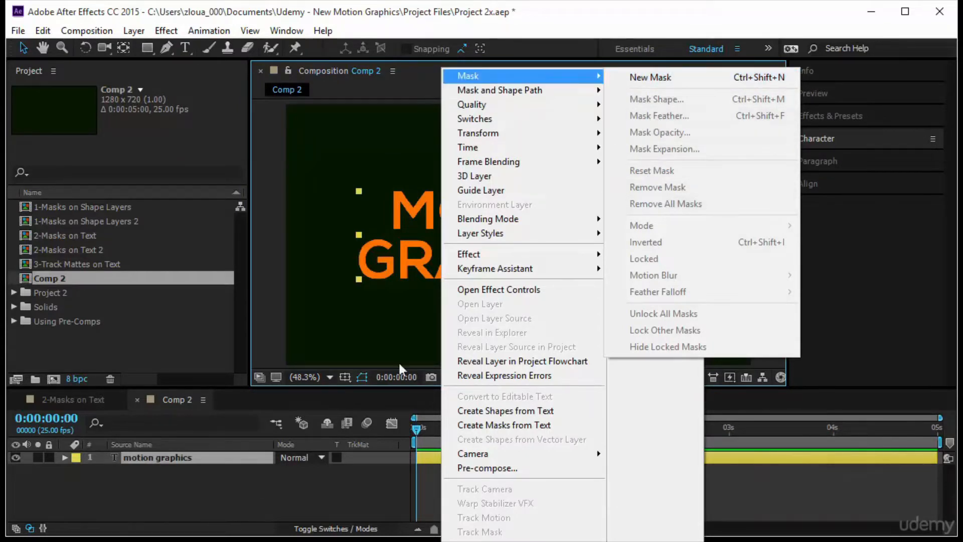
{"action": "left_click", "coordinate": [657, 76]}
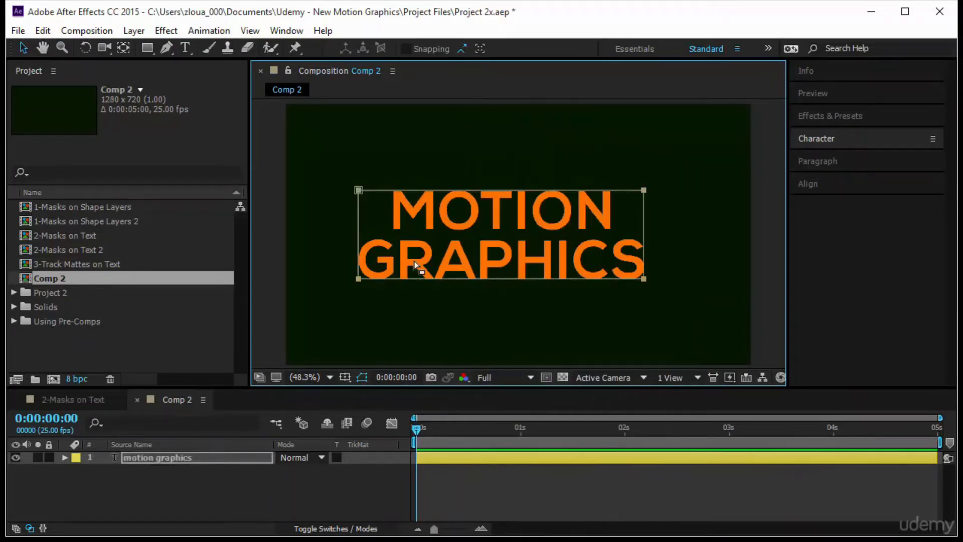
Enlarge the rectangular mask from its center so it leaves a small margin around the text, and confirm the transform
{"action": "left_click", "coordinate": [535, 279]}
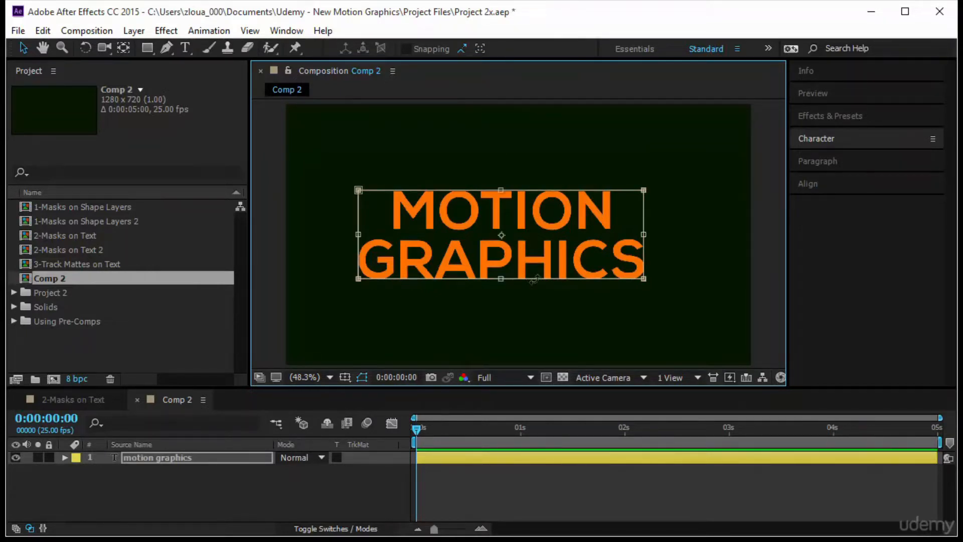
{"action": "key", "text": "ctrl"}
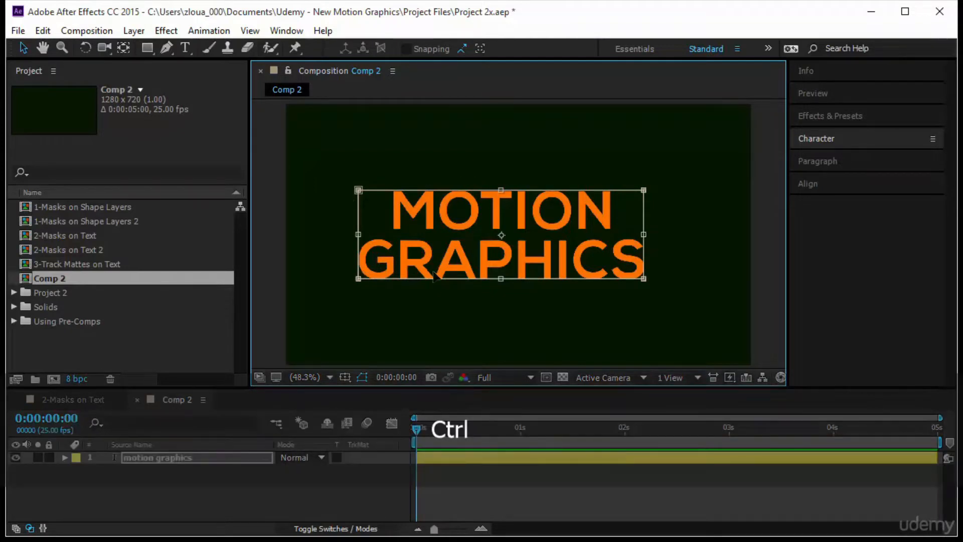
{"action": "left_click_drag", "start_coordinate": [643, 190], "coordinate": [658, 177]}
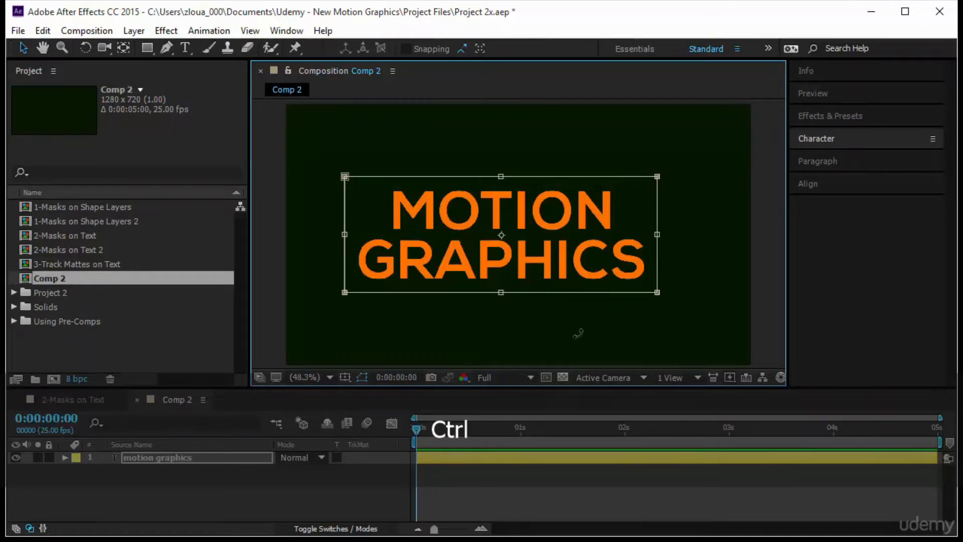
{"action": "key", "text": "Return"}
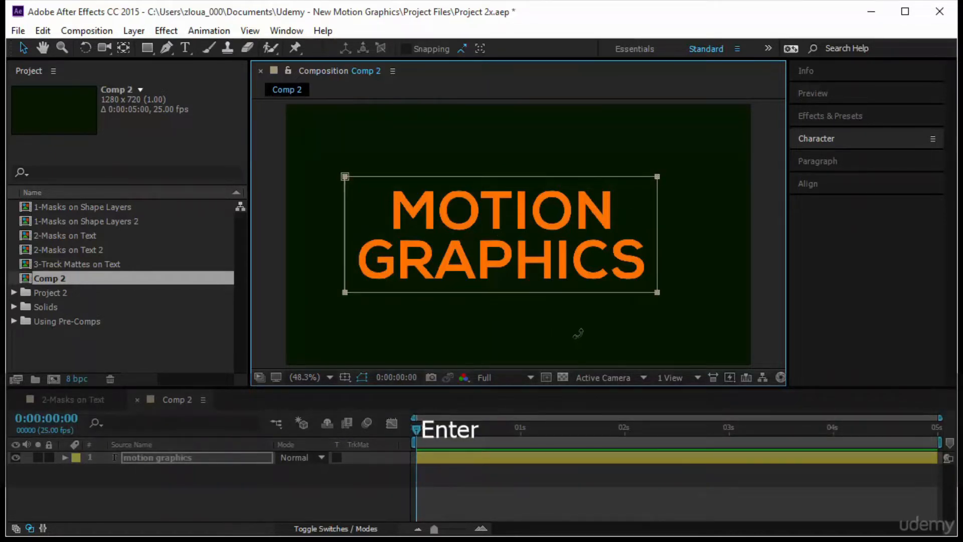
Reveal Mask 1's Mask Path on the motion graphics layer and set its first keyframe at 0:00:01:01
{"action": "left_click", "coordinate": [219, 461]}
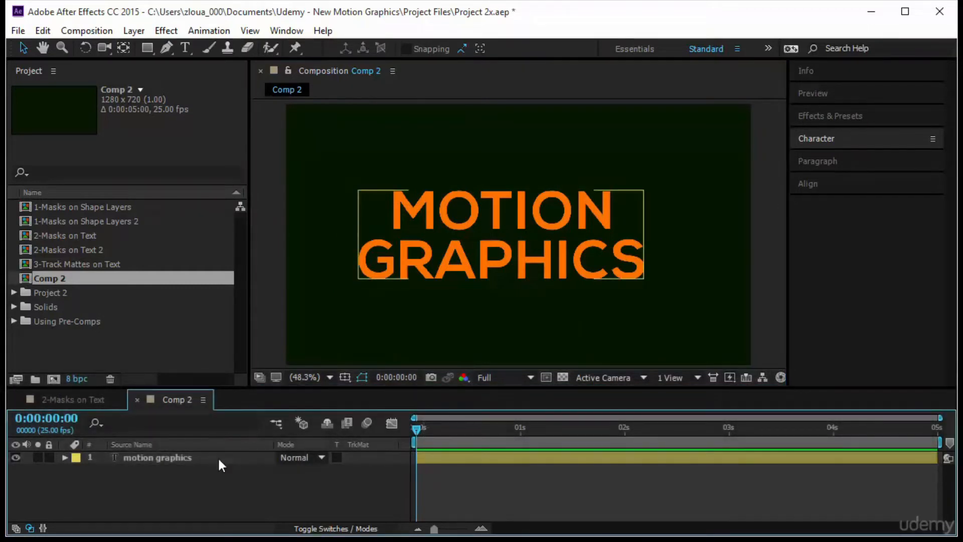
{"action": "left_click", "coordinate": [218, 457]}
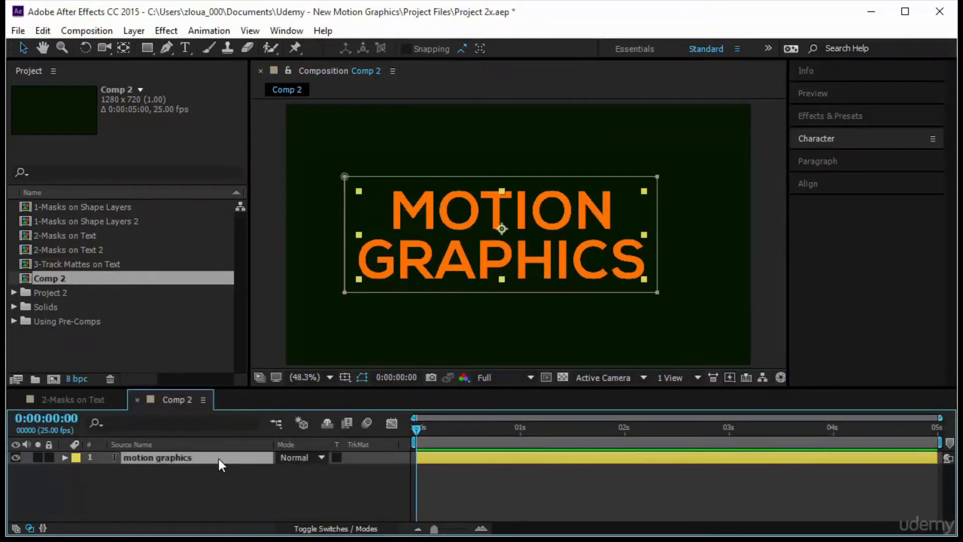
{"action": "key", "text": "m"}
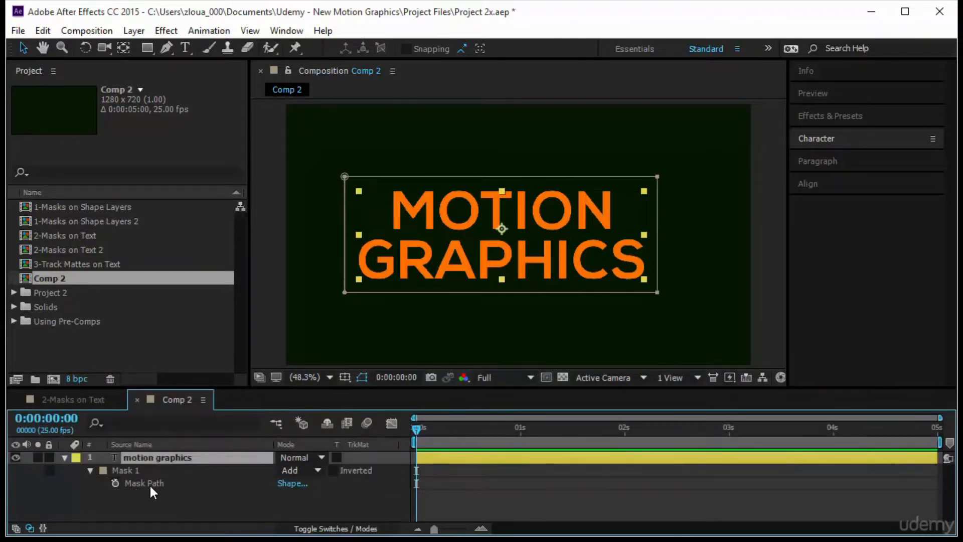
{"action": "left_click_drag", "start_coordinate": [418, 427], "coordinate": [522, 429]}
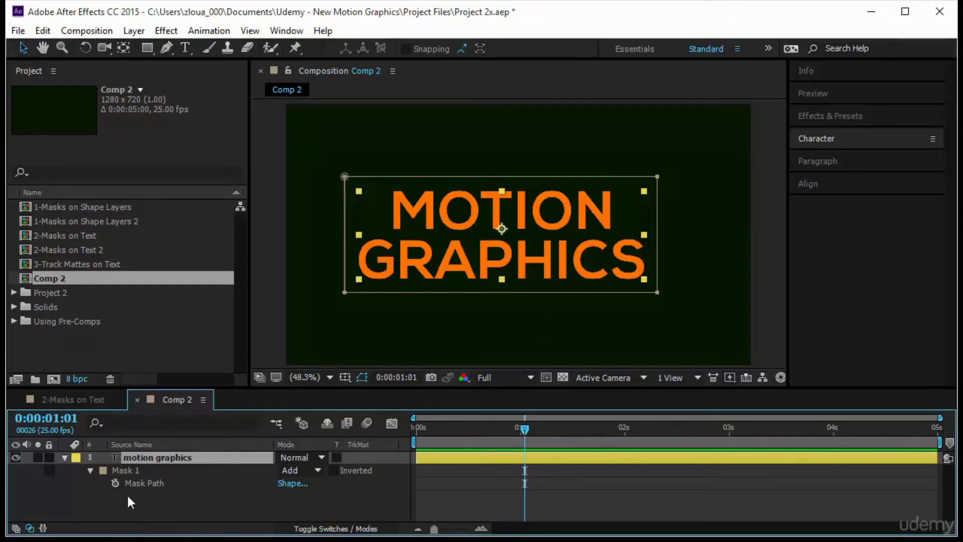
{"action": "left_click", "coordinate": [114, 484]}
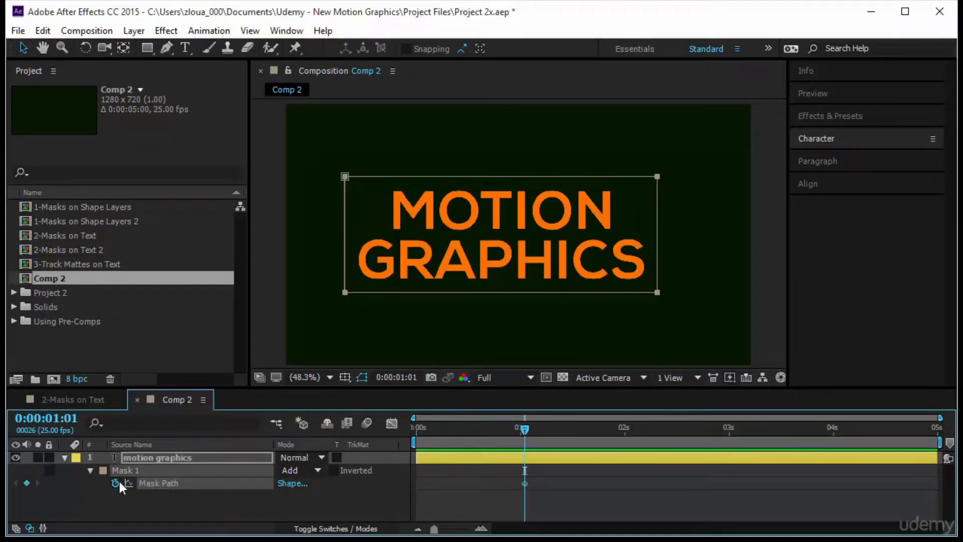
On the first frame, move the whole Mask 1 path straight up until it clears the text, and preview the reveal
{"action": "left_click_drag", "start_coordinate": [523, 430], "coordinate": [395, 442]}
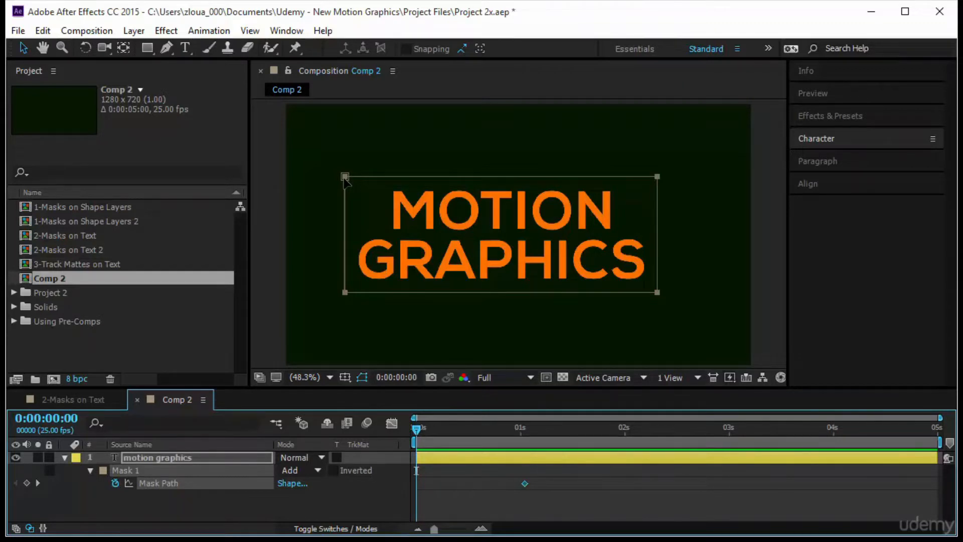
{"action": "left_click", "coordinate": [345, 178], "text": "shift"}
{"action": "left_click_drag", "start_coordinate": [345, 179], "coordinate": [357, 70]}
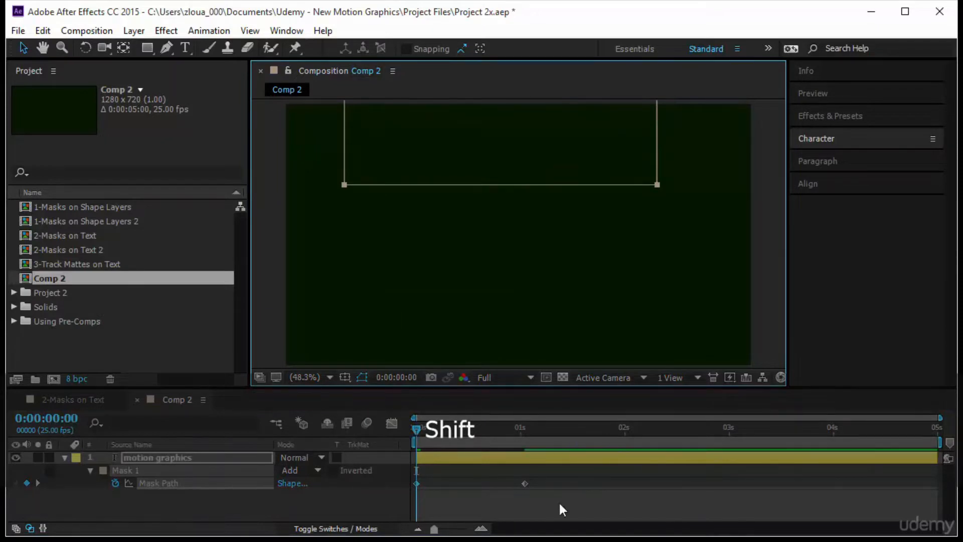
{"action": "left_click", "coordinate": [847, 93]}
{"action": "left_click", "coordinate": [839, 113]}
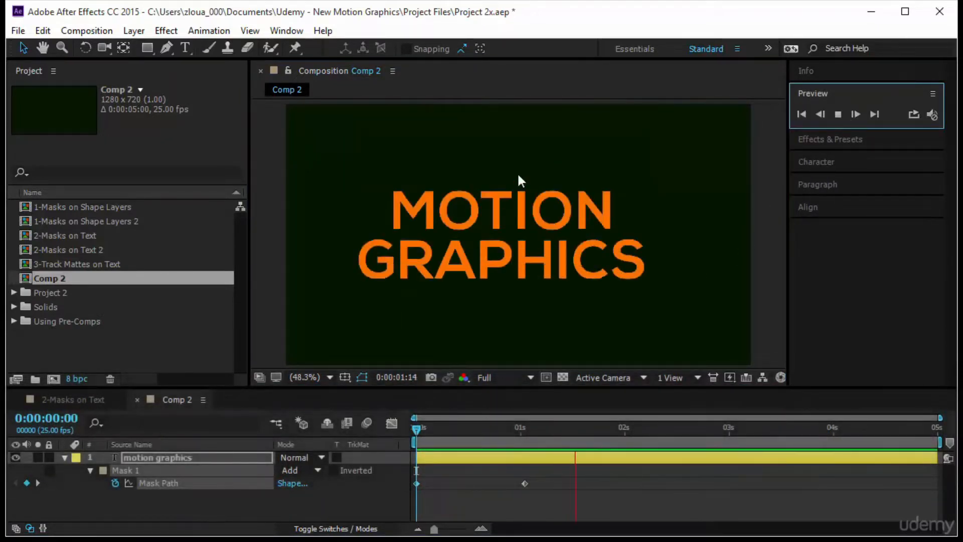
{"action": "left_click", "coordinate": [416, 429]}
{"action": "key", "text": "space"}
{"action": "key", "text": "space"}
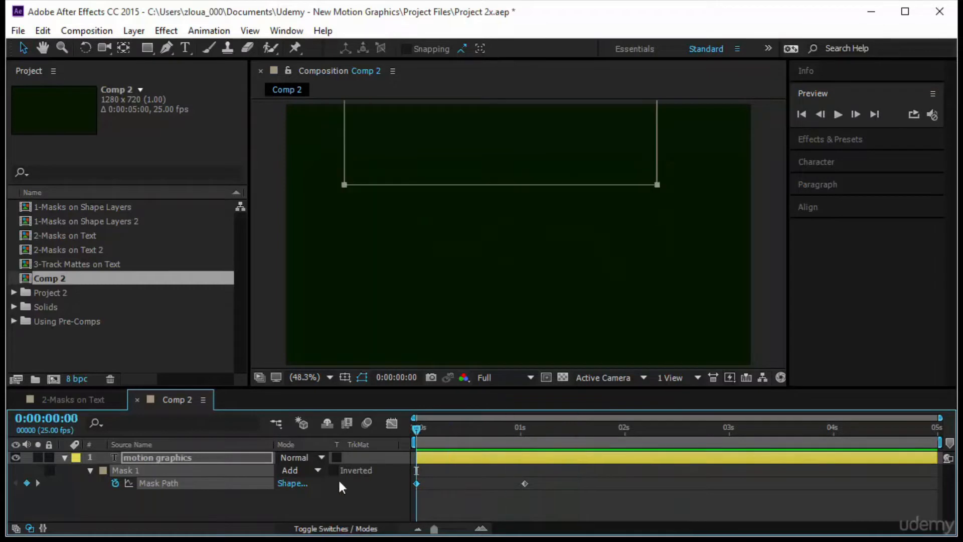
Delete Mask 1 from the motion graphics text layer
{"action": "left_click", "coordinate": [210, 504]}
{"action": "left_click", "coordinate": [192, 471]}
{"action": "key", "text": "Delete"}
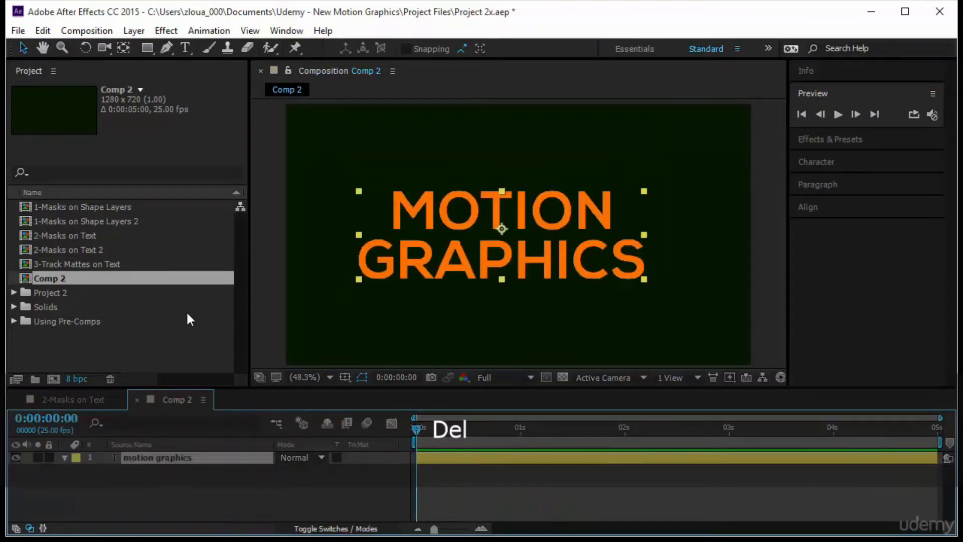
Draw one rectangular mask around MOTION and another around GRAPHICS, nudging the second one up so it meets the first
{"action": "left_click", "coordinate": [146, 48]}
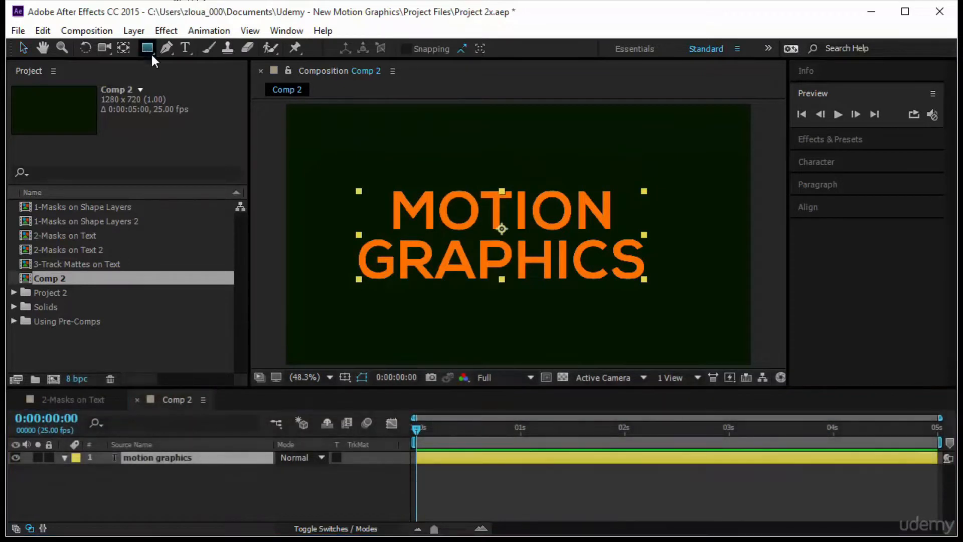
{"action": "left_click_drag", "start_coordinate": [379, 182], "coordinate": [624, 233]}
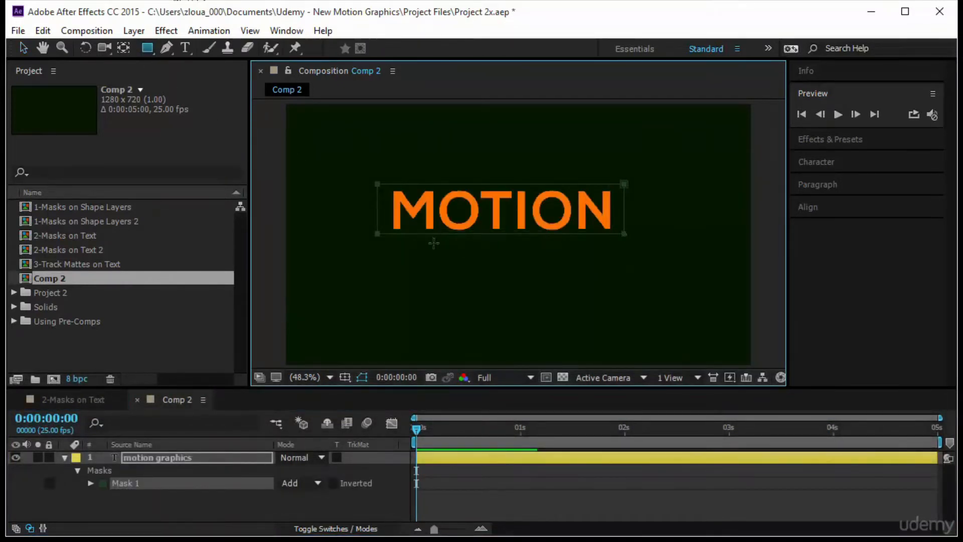
{"action": "left_click_drag", "start_coordinate": [350, 237], "coordinate": [652, 289]}
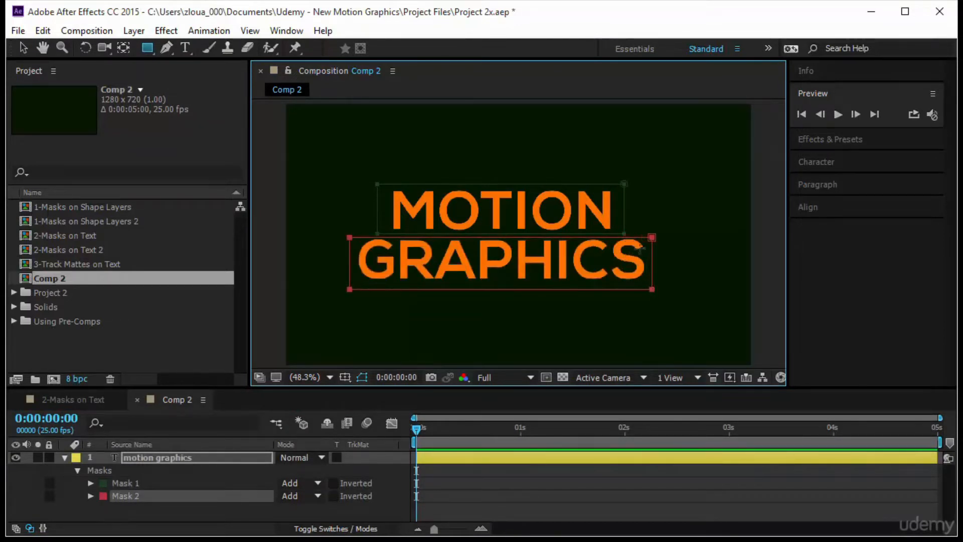
{"action": "left_click", "coordinate": [90, 496]}
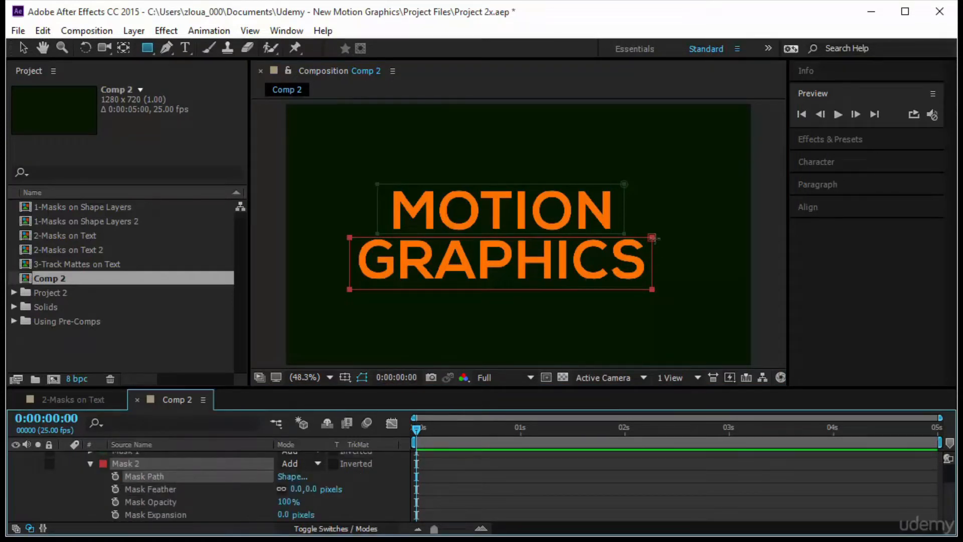
{"action": "key", "text": "v"}
{"action": "left_click_drag", "start_coordinate": [653, 239], "coordinate": [651, 235]}
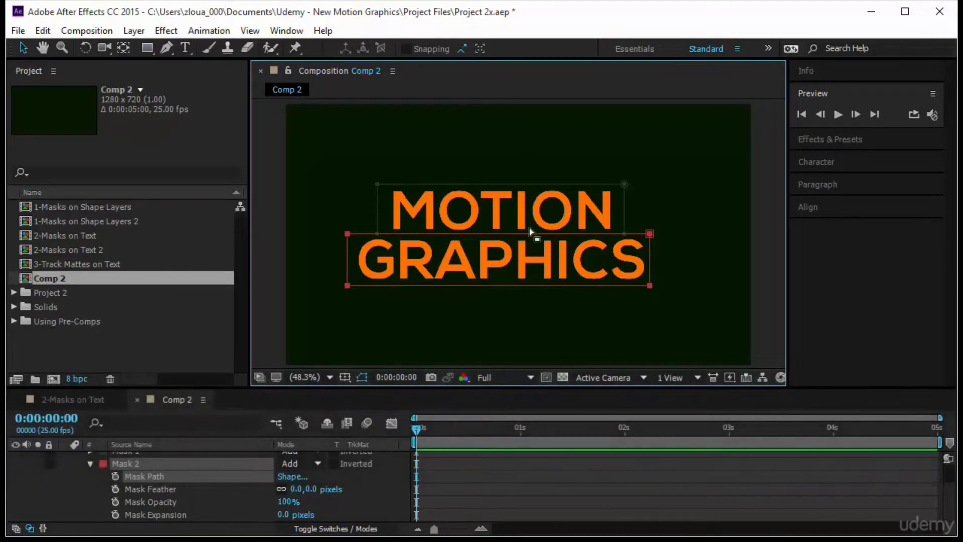
{"action": "left_click", "coordinate": [90, 463]}
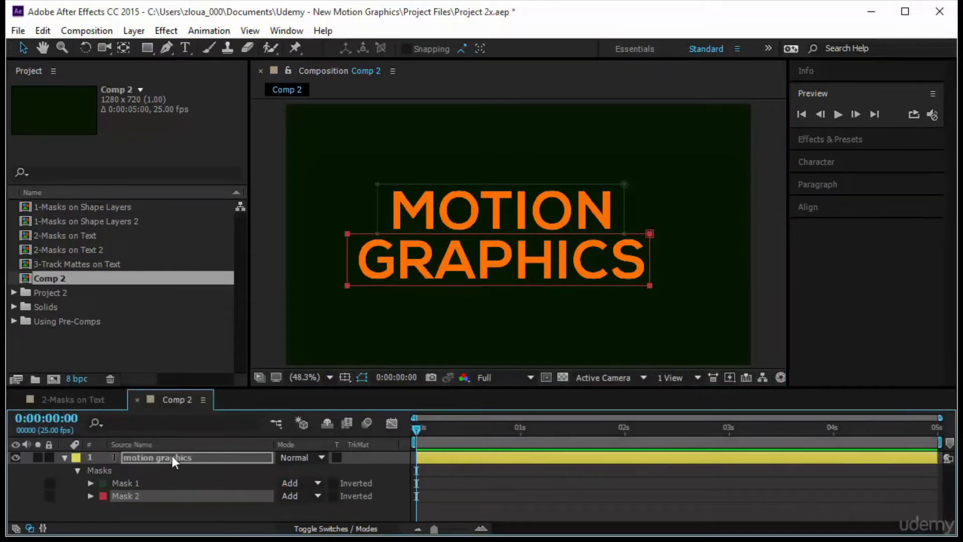
Reveal both Mask Paths on the motion graphics layer and set their first keyframes at 0:00:01:00
{"action": "left_click", "coordinate": [175, 457]}
{"action": "key", "text": "m"}
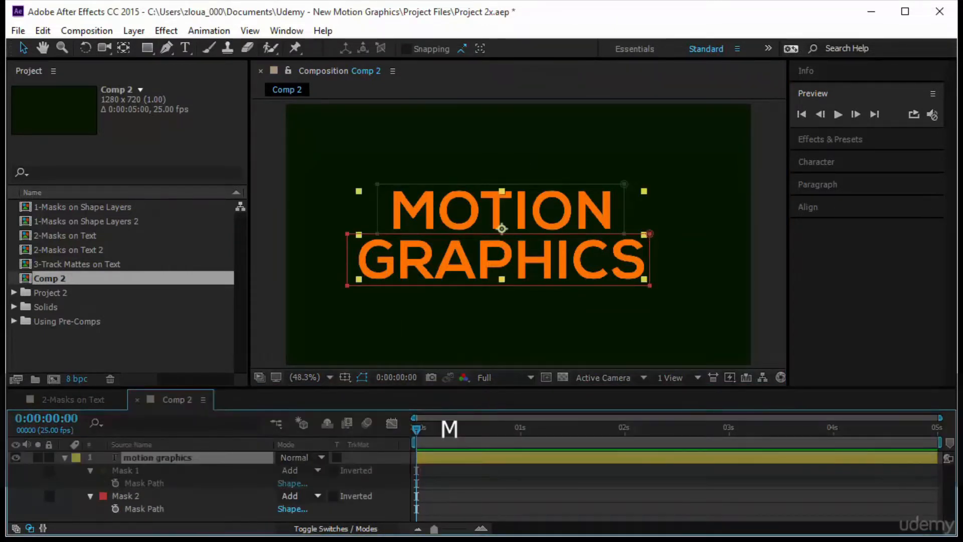
{"action": "key", "text": "space"}
{"action": "key", "text": "space"}
{"action": "left_click", "coordinate": [116, 483]}
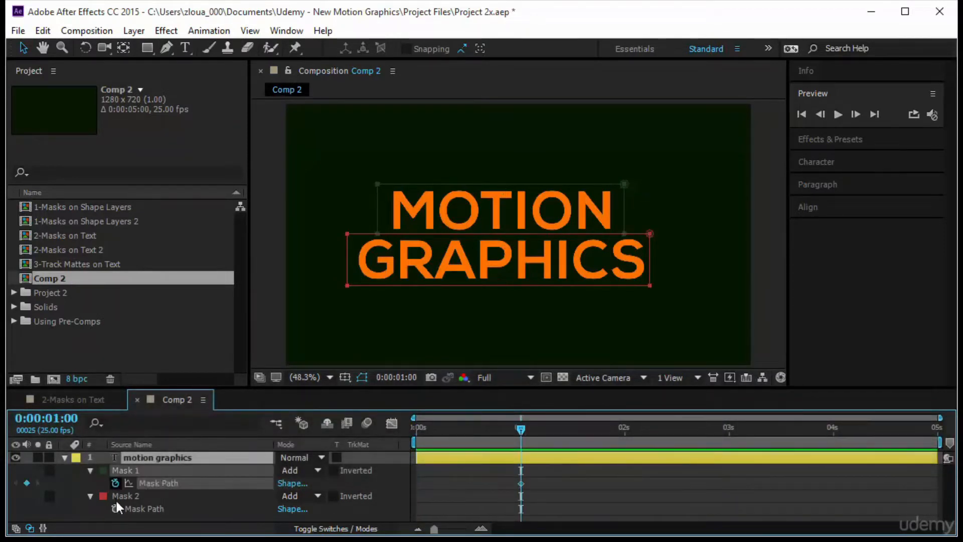
{"action": "left_click", "coordinate": [115, 508]}
On the first frame, move Mask 1 straight up off MOTION and Mask 2 straight down off GRAPHICS, and preview the reveal
{"action": "left_click_drag", "start_coordinate": [515, 434], "coordinate": [353, 445]}
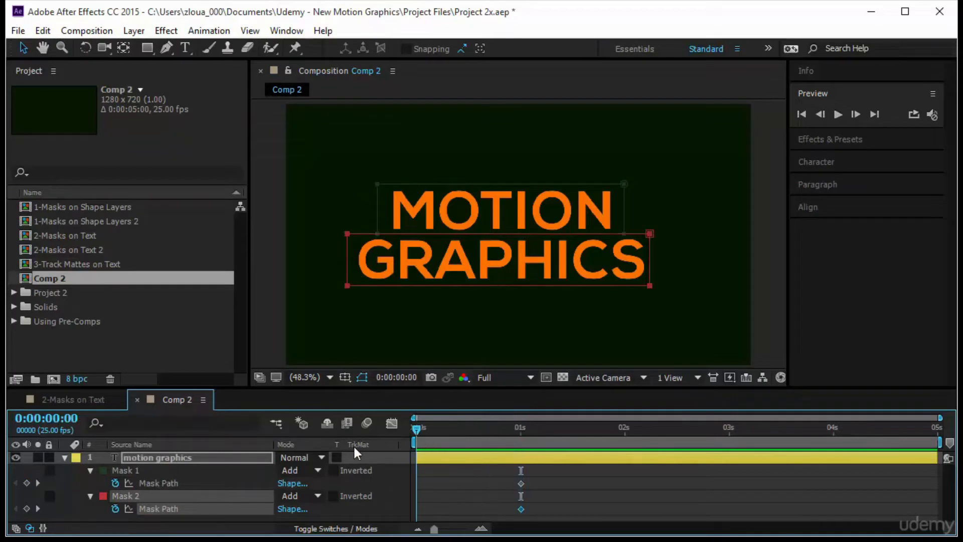
{"action": "left_click", "coordinate": [168, 478]}
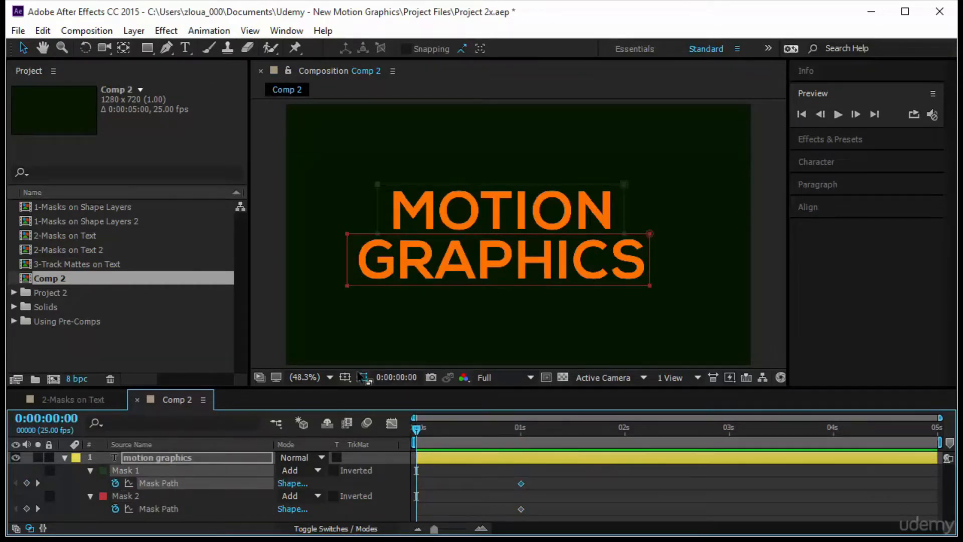
{"action": "left_click_drag", "start_coordinate": [625, 185], "coordinate": [626, 154]}
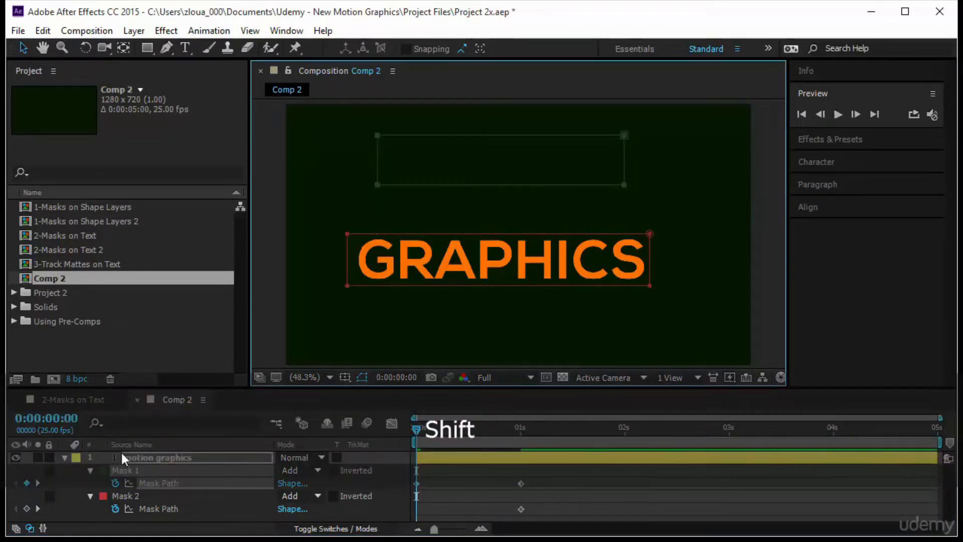
{"action": "left_click", "coordinate": [158, 507], "text": "shift"}
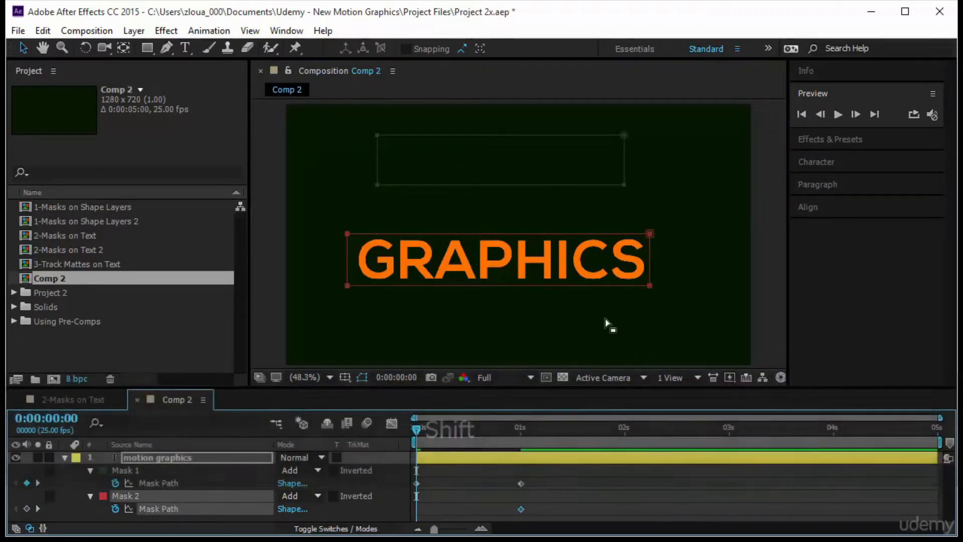
{"action": "left_click_drag", "start_coordinate": [630, 286], "coordinate": [630, 335]}
{"action": "left_click", "coordinate": [839, 114]}
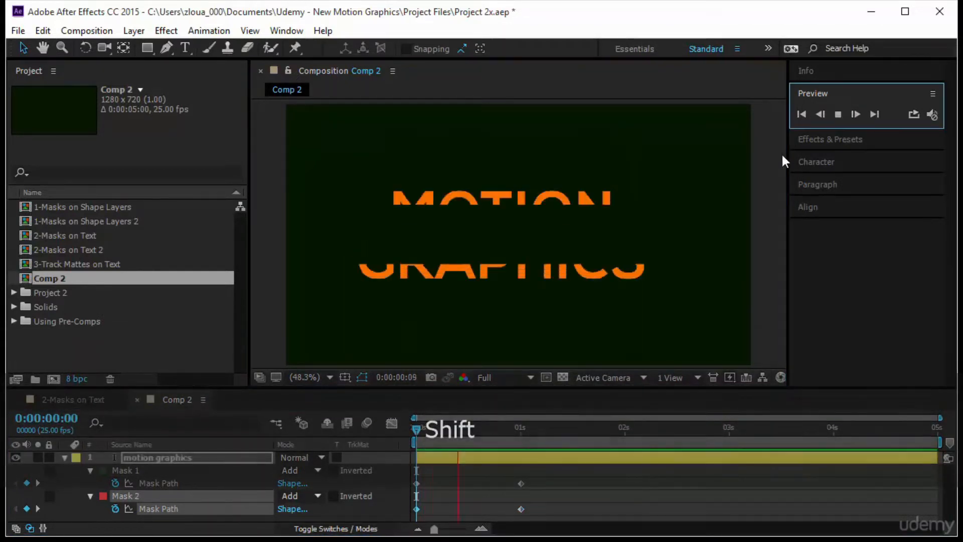
Show all mask properties of the text layer and set the Mask Feather of both masks to 15 pixels
{"action": "left_click", "coordinate": [160, 457]}
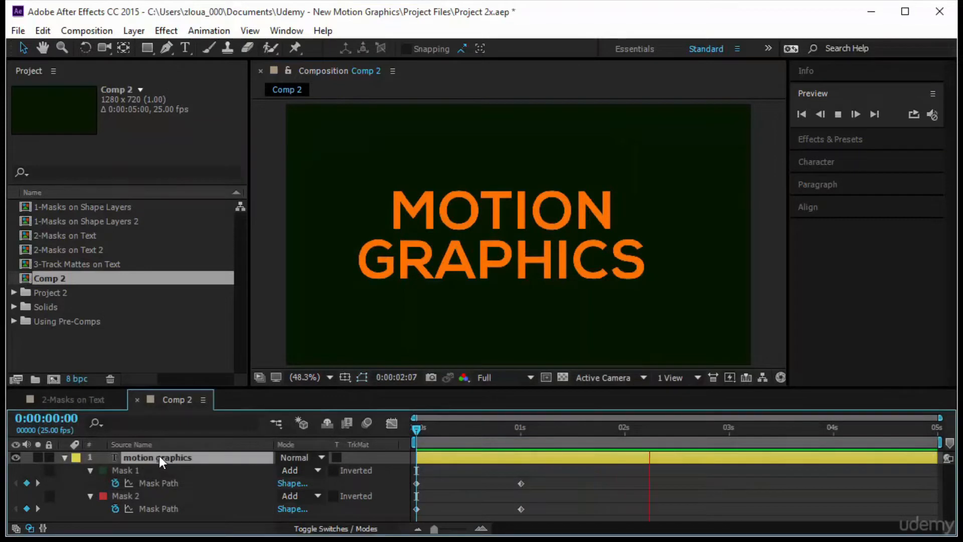
{"action": "key", "text": "m"}
{"action": "key", "text": "m"}
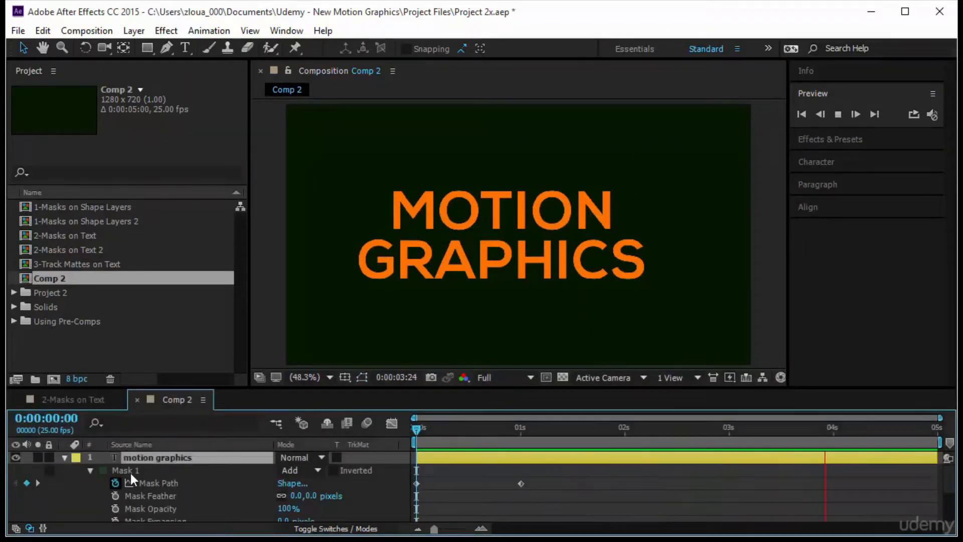
{"action": "scroll", "coordinate": [151, 483], "scroll_direction": "down", "scroll_amount": 3}
{"action": "left_click", "coordinate": [149, 462], "text": "ctrl"}
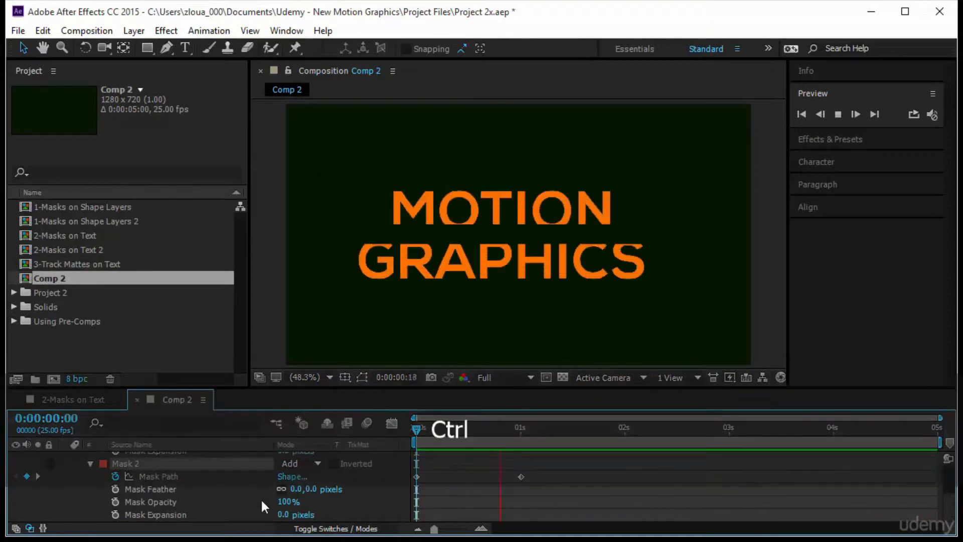
{"action": "left_click", "coordinate": [312, 489]}
{"action": "type", "text": "15"}
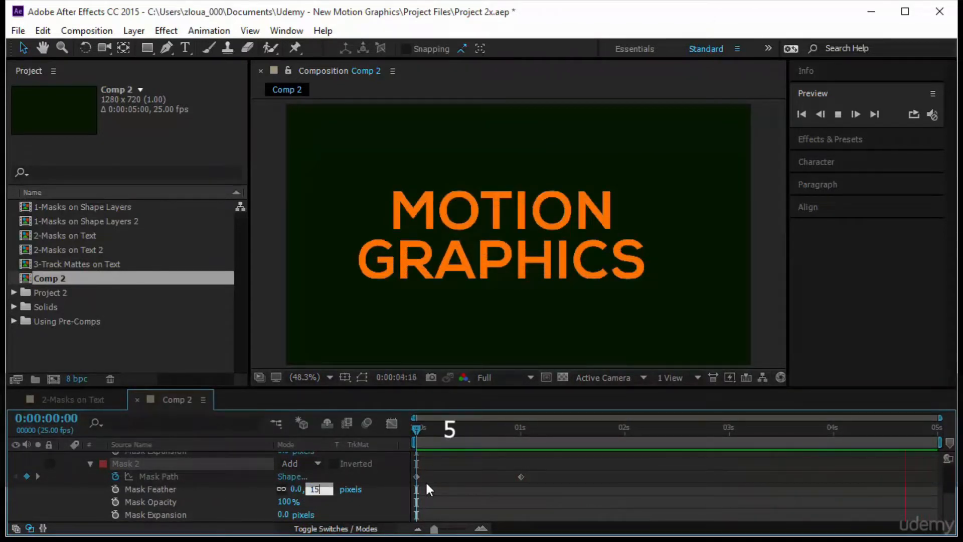
{"action": "key", "text": "Return"}
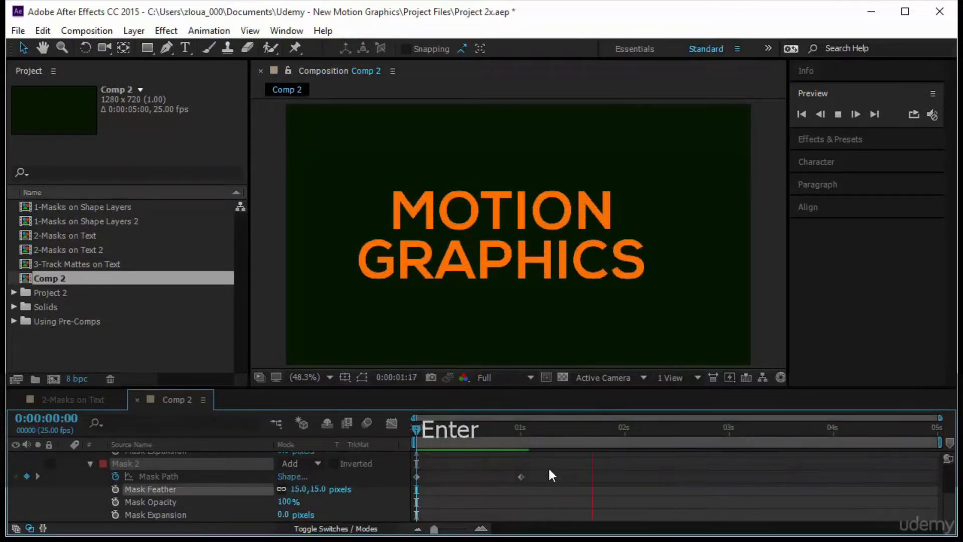
Show the layer's keyframed Mask Paths together with Position, and set a Position keyframe at 0:00:01:00
{"action": "scroll", "coordinate": [412, 482], "scroll_direction": "up", "scroll_amount": 3}
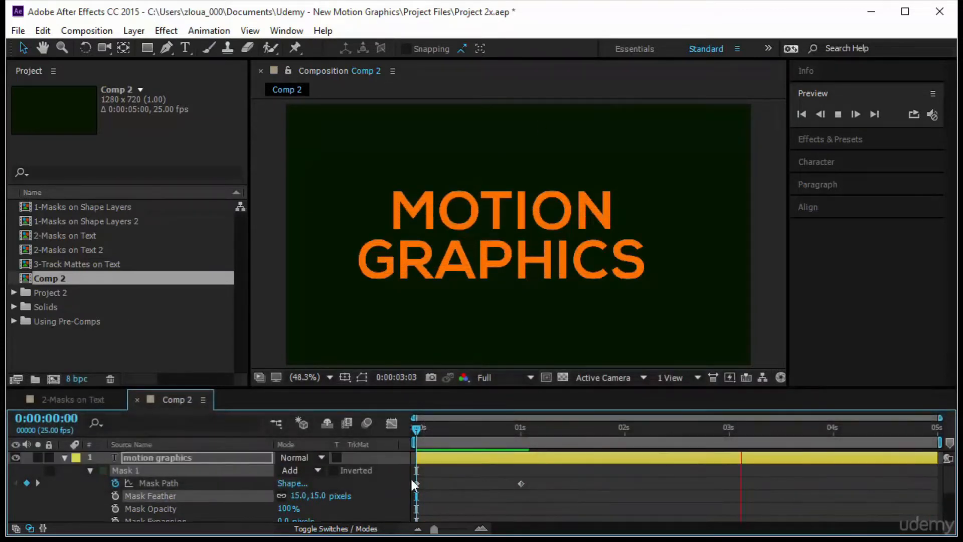
{"action": "left_click", "coordinate": [215, 457]}
{"action": "key", "text": "u"}
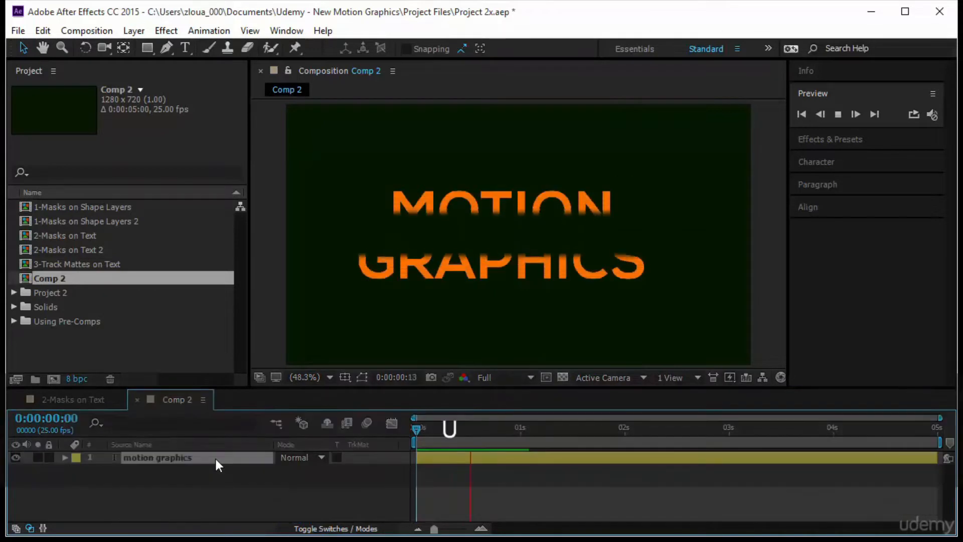
{"action": "key", "text": "u"}
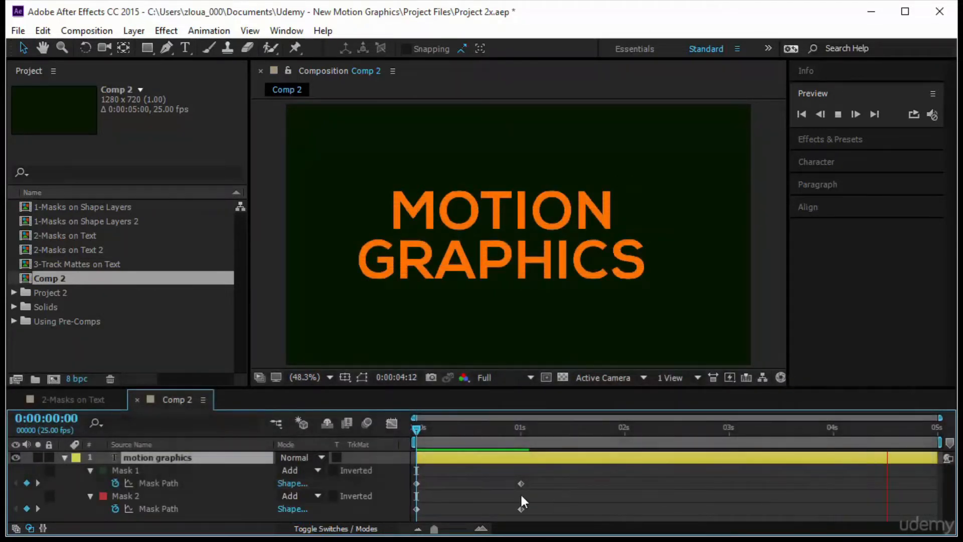
{"action": "key", "text": "shift"}
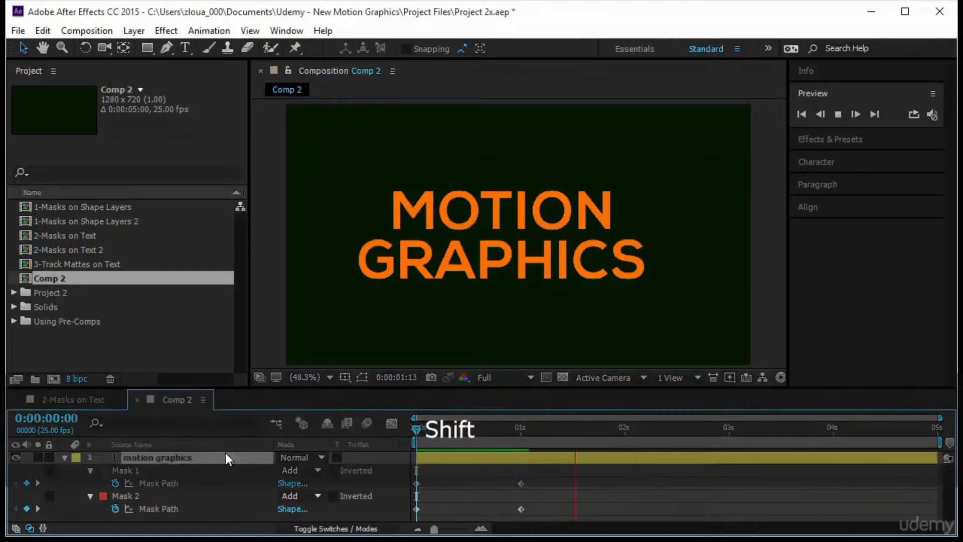
{"action": "key", "text": "shift+p"}
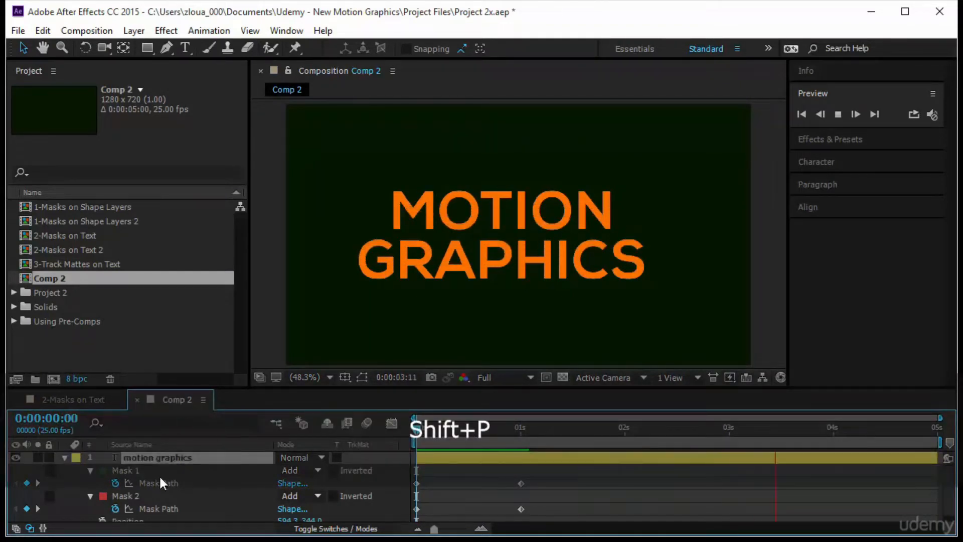
{"action": "scroll", "coordinate": [200, 490], "scroll_direction": "down", "scroll_amount": 1}
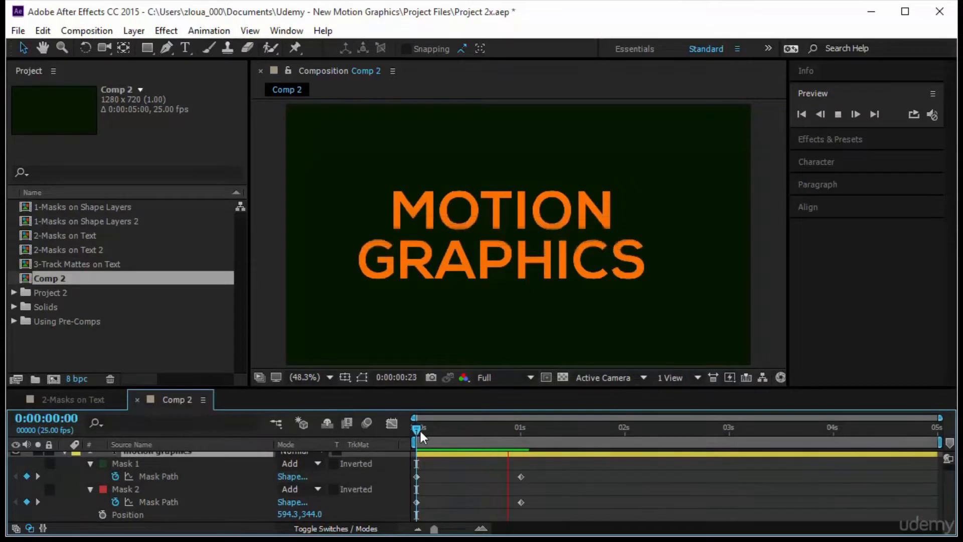
{"action": "left_click_drag", "start_coordinate": [420, 431], "coordinate": [516, 453]}
{"action": "key", "text": "k"}
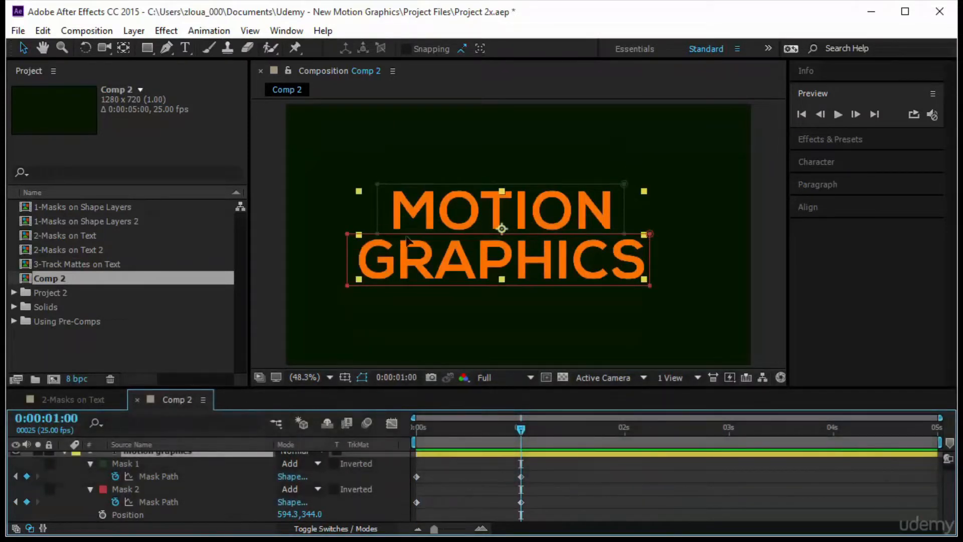
{"action": "left_click", "coordinate": [103, 514]}
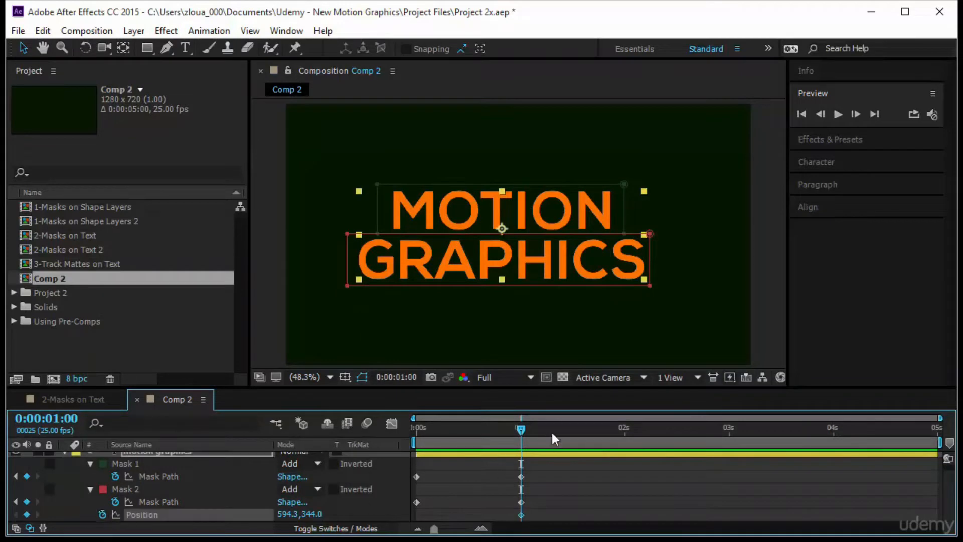
On the first frame, lower the text by setting its vertical Position to 690, and preview the combined animation
{"action": "left_click_drag", "start_coordinate": [522, 428], "coordinate": [404, 447]}
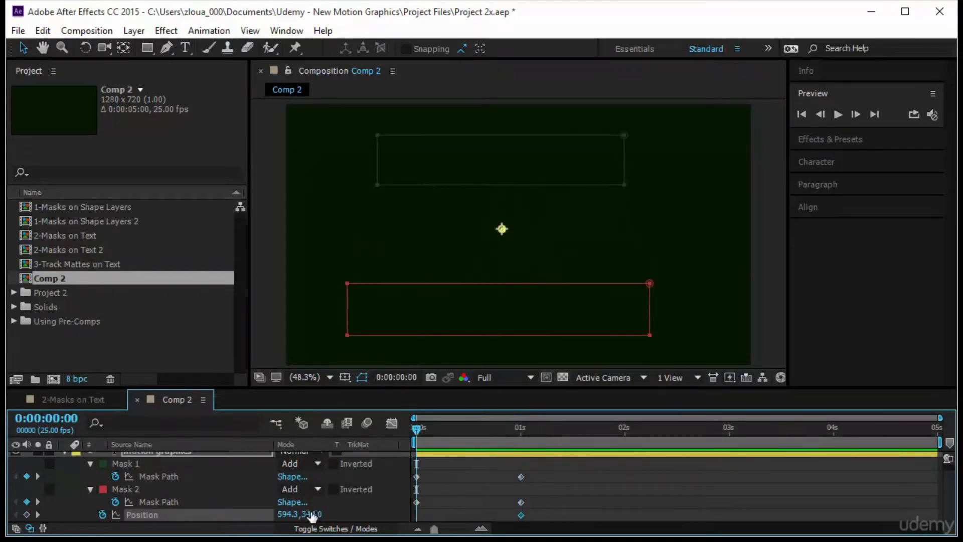
{"action": "left_click_drag", "start_coordinate": [316, 513], "coordinate": [575, 512]}
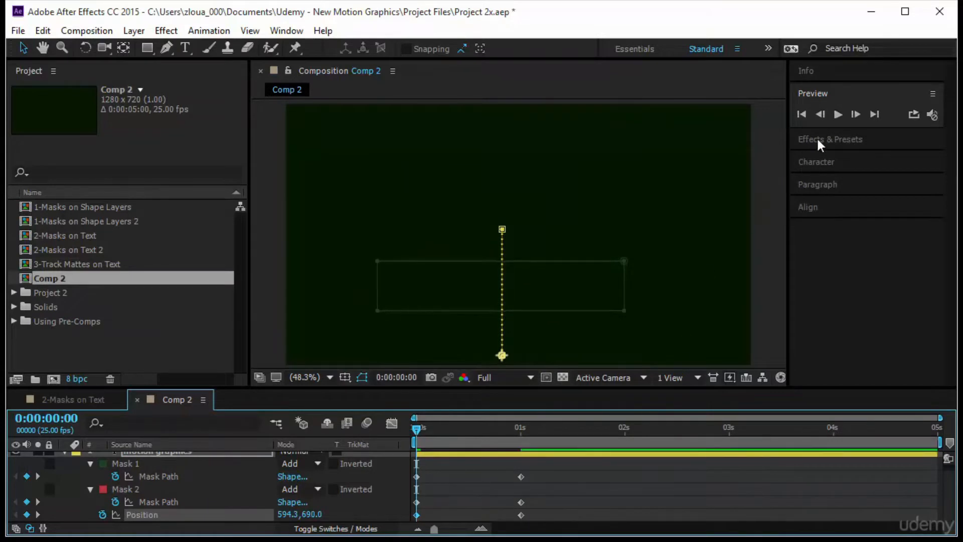
{"action": "left_click", "coordinate": [722, 489]}
{"action": "left_click", "coordinate": [840, 113]}
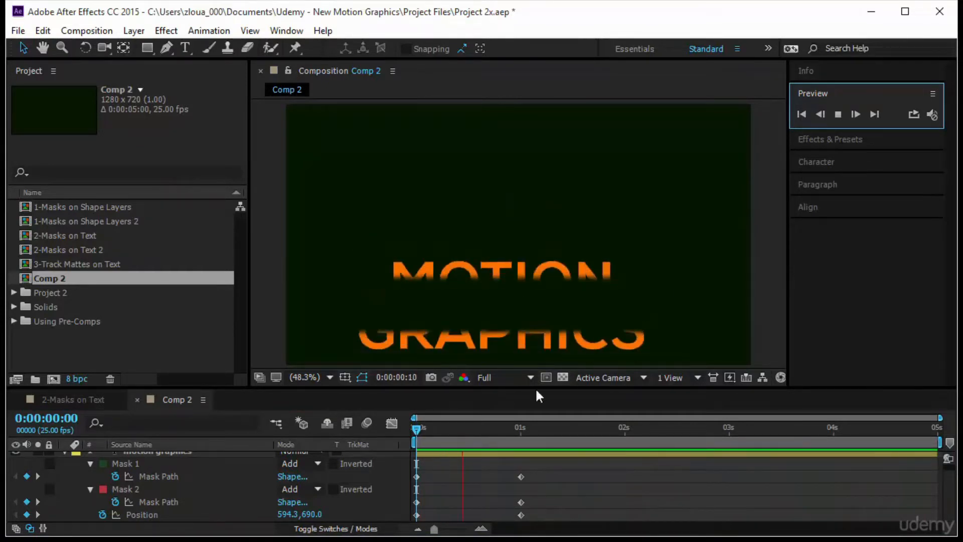
Scrub through the first second to examine how the masks travel with the text, and replay from the first frame
{"action": "left_click", "coordinate": [417, 428]}
{"action": "left_click_drag", "start_coordinate": [434, 428], "coordinate": [516, 441]}
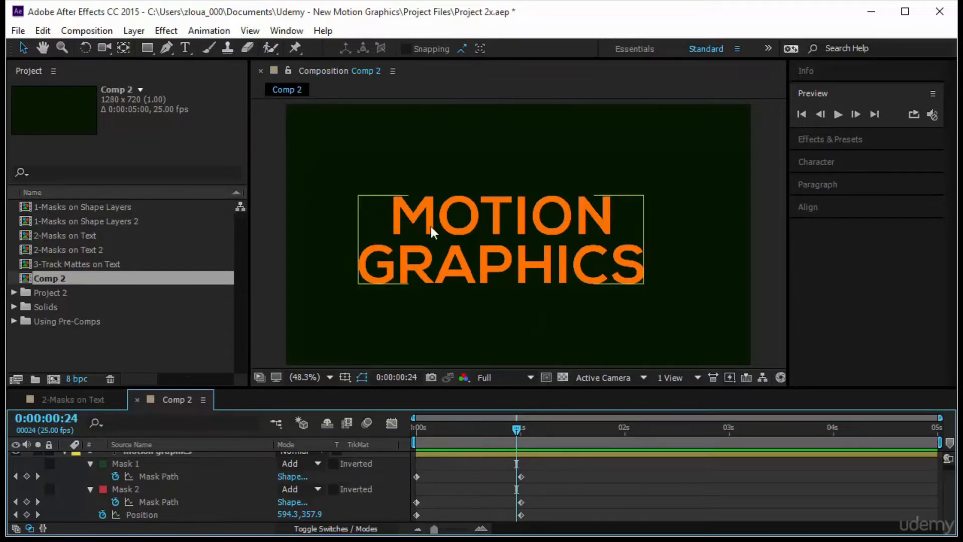
{"action": "left_click_drag", "start_coordinate": [515, 434], "coordinate": [416, 443]}
{"action": "left_click", "coordinate": [838, 114]}
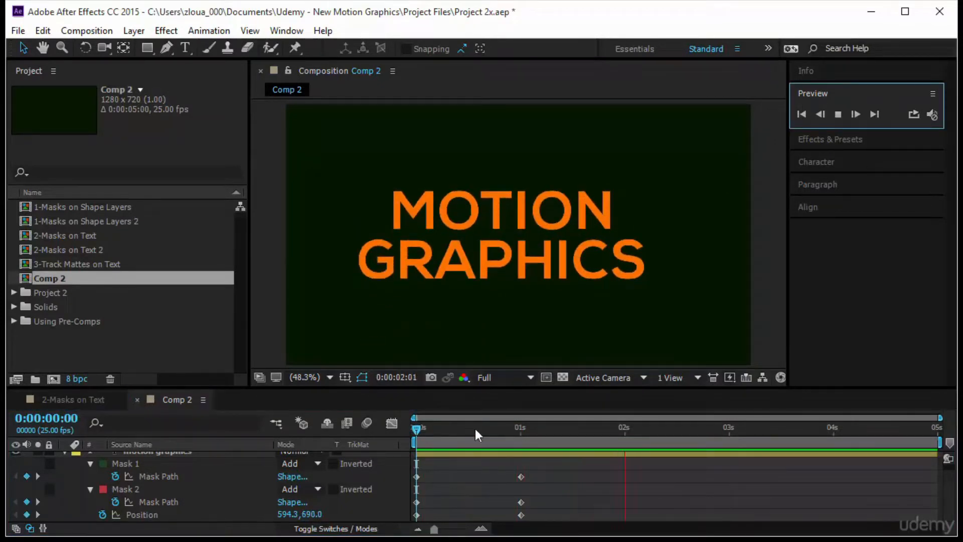
Clear both masks and all Position keyframes from the motion graphics layer, and move the current time to 0:00:01:00
{"action": "left_click_drag", "start_coordinate": [416, 429], "coordinate": [575, 450]}
{"action": "left_click", "coordinate": [126, 463]}
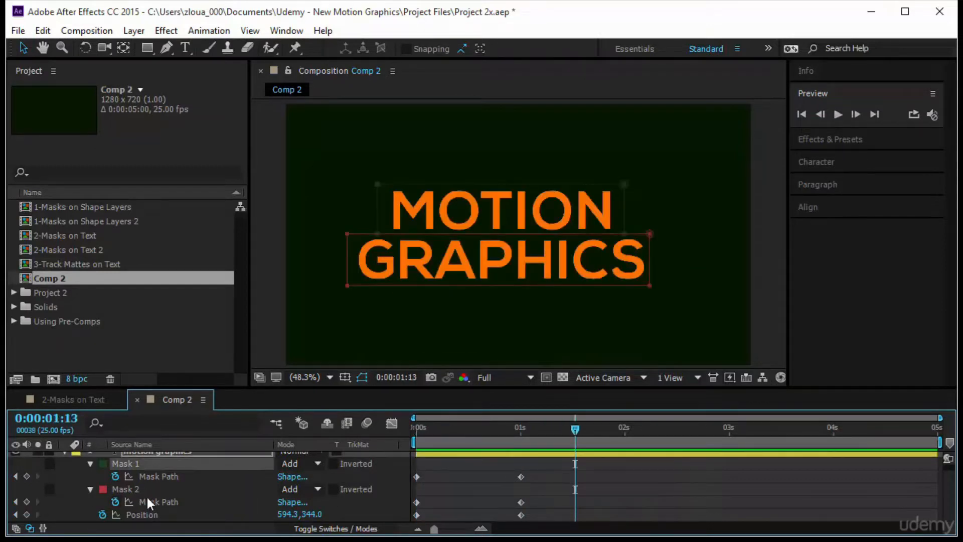
{"action": "left_click", "coordinate": [125, 489], "text": "ctrl"}
{"action": "key", "text": "Delete"}
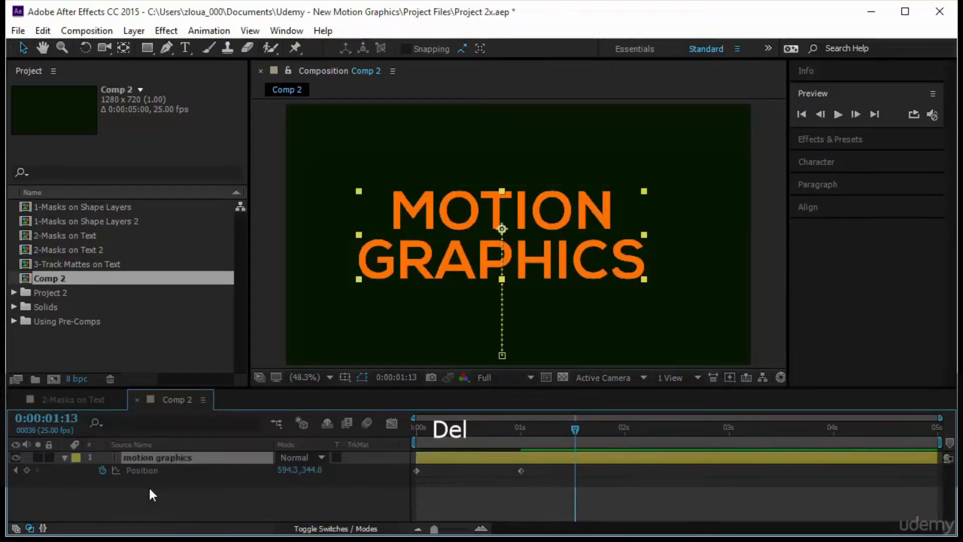
{"action": "left_click", "coordinate": [100, 470]}
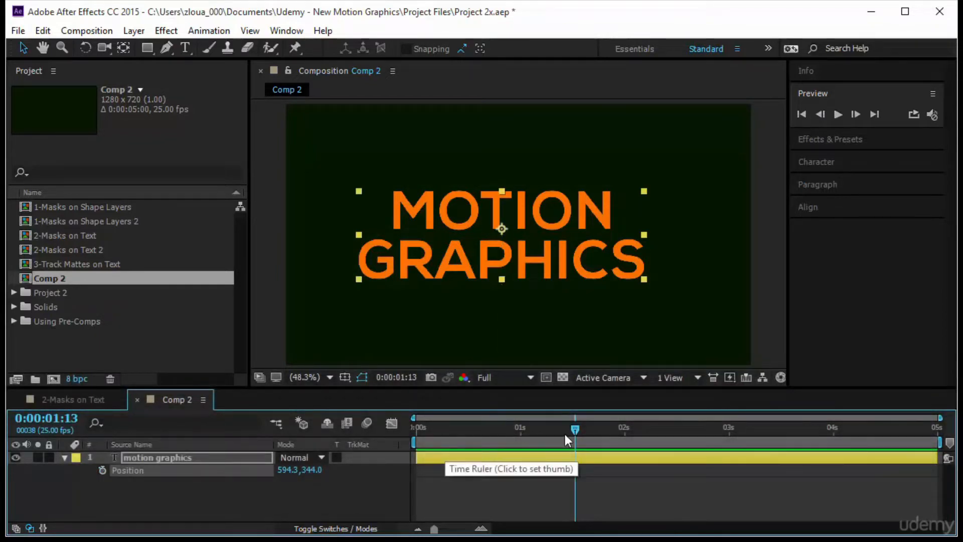
{"action": "left_click_drag", "start_coordinate": [569, 432], "coordinate": [515, 432]}
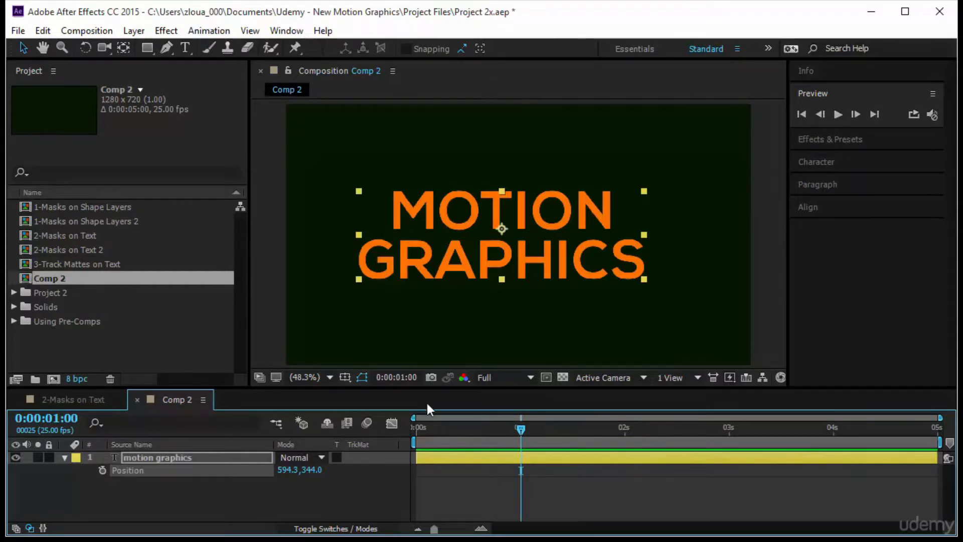
Draw a narrow vertical ellipse mask on the motion graphics layer, just left of the text
{"action": "left_click", "coordinate": [149, 50]}
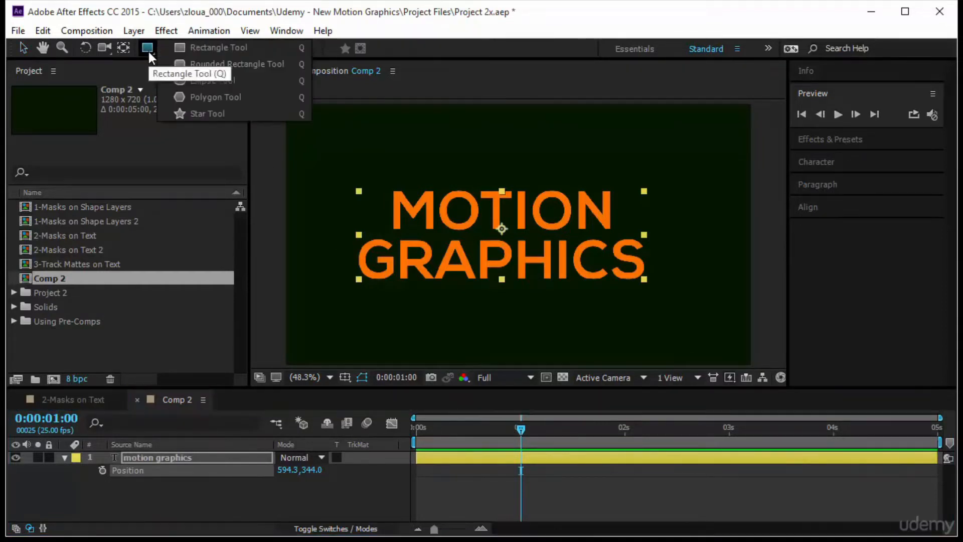
{"action": "left_click", "coordinate": [200, 82]}
{"action": "left_click_drag", "start_coordinate": [320, 181], "coordinate": [352, 300]}
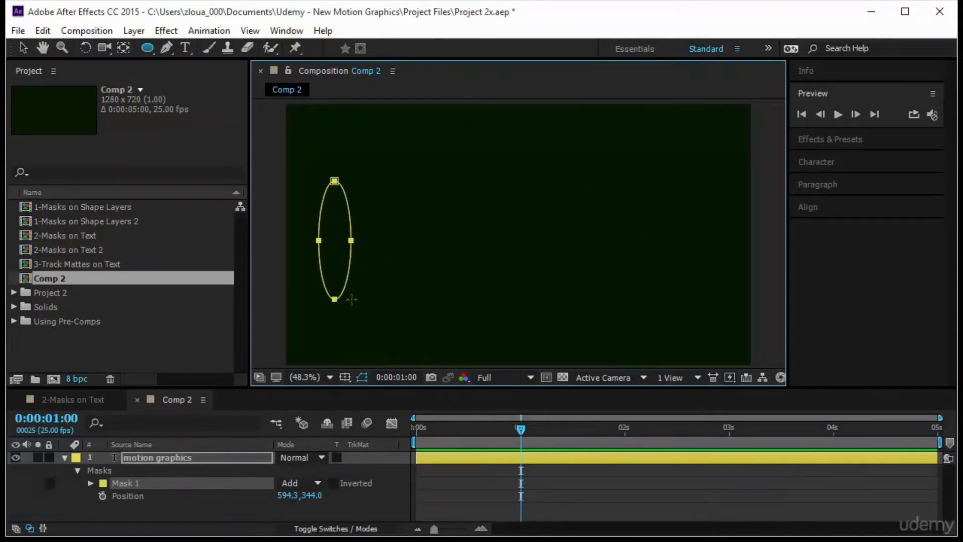
Show all the mask properties of the motion graphics layer and set the ellipse's Mask Feather to 15 pixels
{"action": "key", "text": "m"}
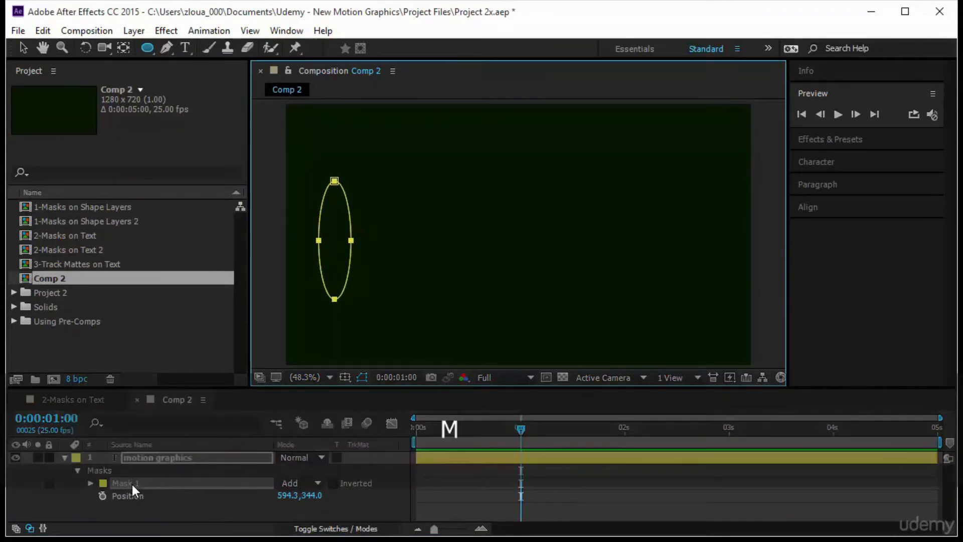
{"action": "key", "text": "m"}
{"action": "left_click", "coordinate": [126, 457]}
{"action": "key", "text": "m"}
{"action": "key", "text": "m"}
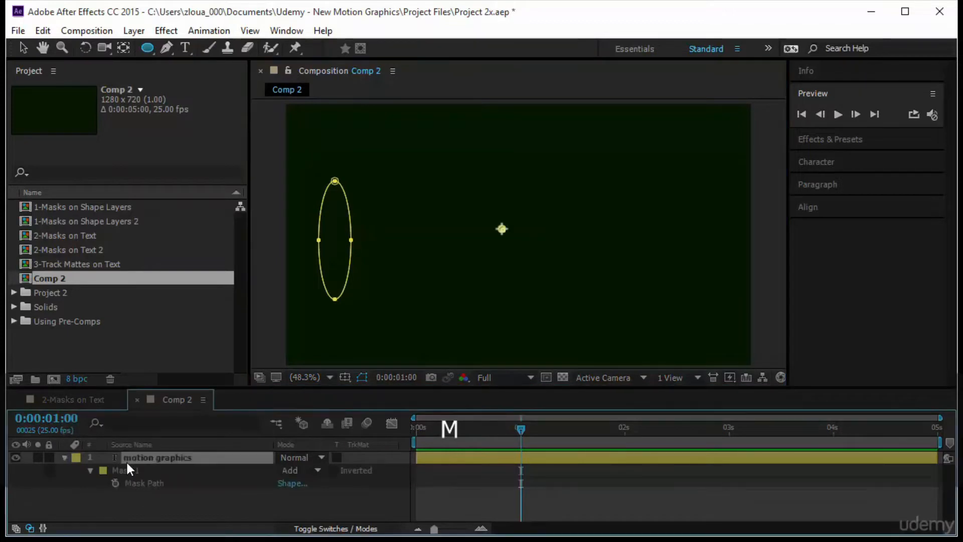
{"action": "left_click", "coordinate": [296, 495]}
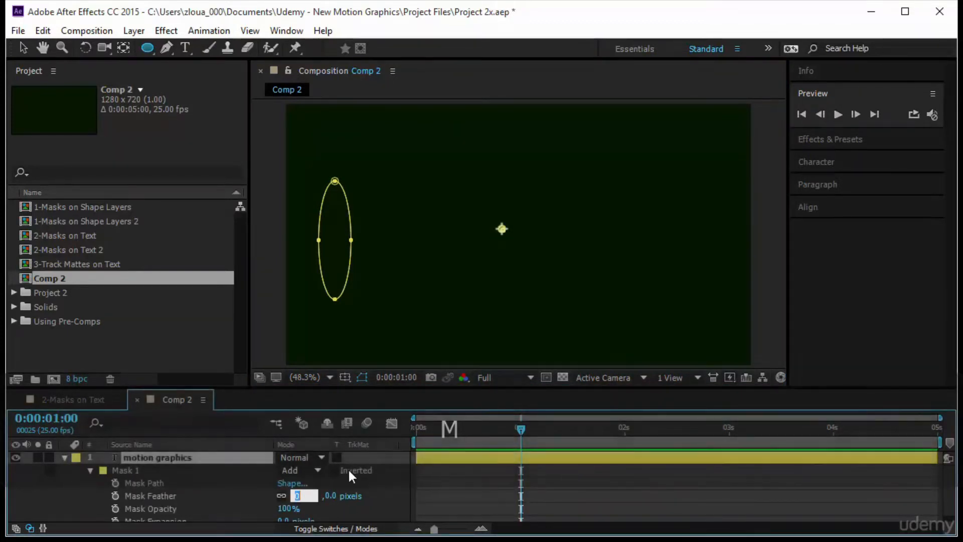
{"action": "type", "text": "15"}
{"action": "key", "text": "Return"}
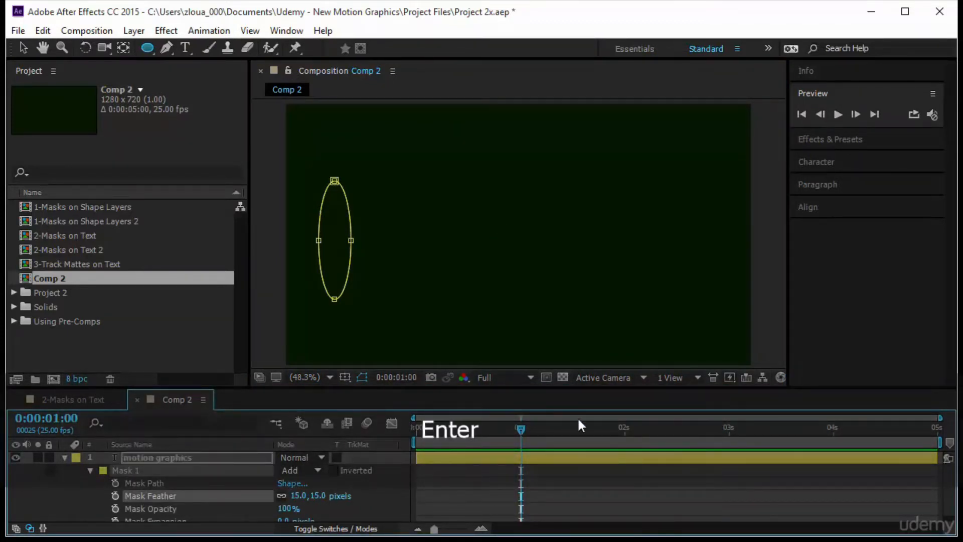
Keyframe the ellipse's Mask Path at 0:00:01:00 and the first frame, and move the ellipse to the right of the text at 0:00:01:00
{"action": "left_click", "coordinate": [115, 483]}
{"action": "key", "text": "Home"}
{"action": "left_click", "coordinate": [27, 482]}
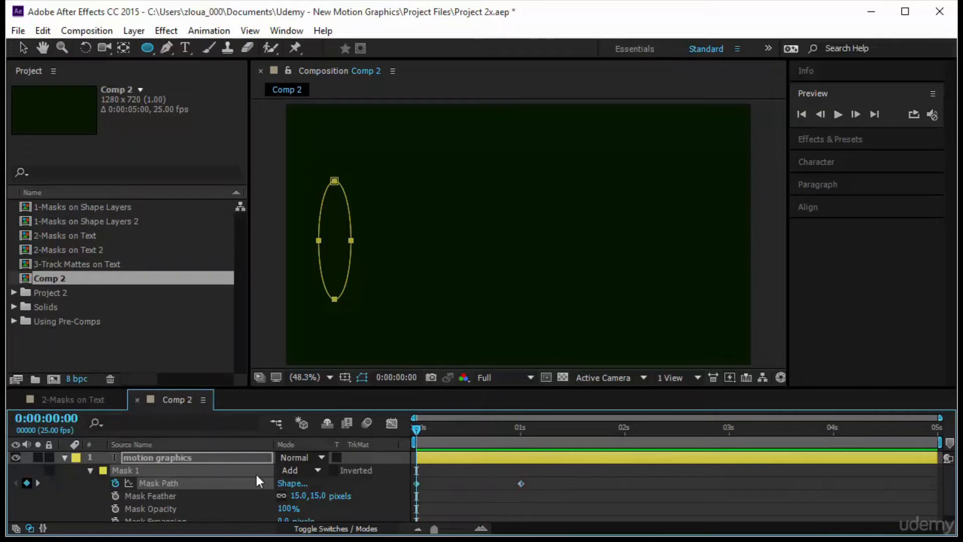
{"action": "key", "text": "k"}
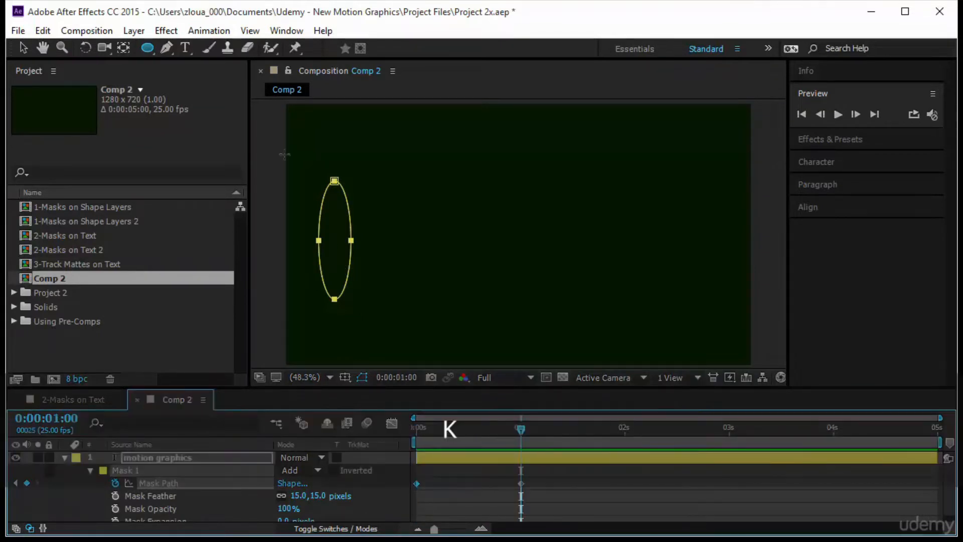
{"action": "key", "text": "v"}
{"action": "left_click_drag", "start_coordinate": [335, 181], "coordinate": [677, 234]}
Preview the ellipse mask sweeping across the text from the first frame
{"action": "left_click", "coordinate": [395, 435]}
{"action": "key", "text": "space"}
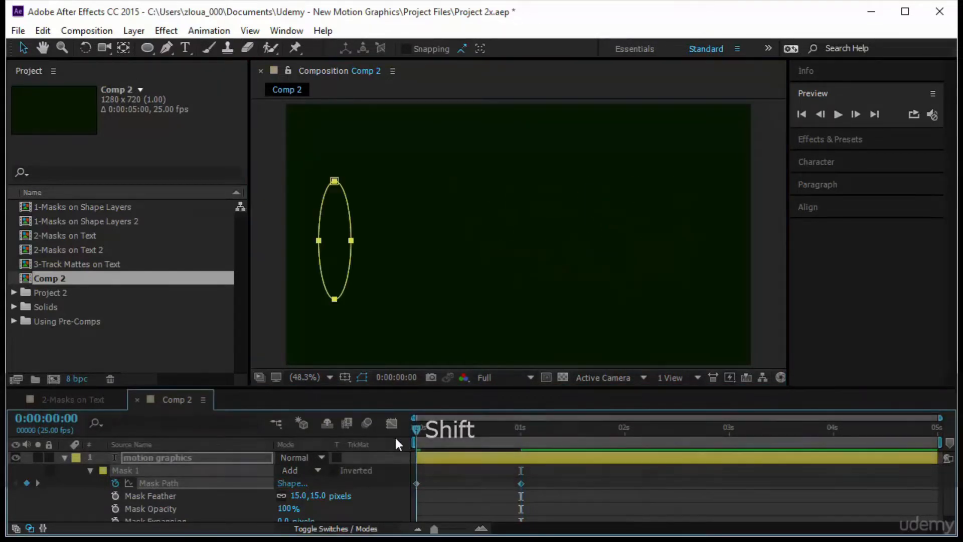
{"action": "key", "text": "space"}
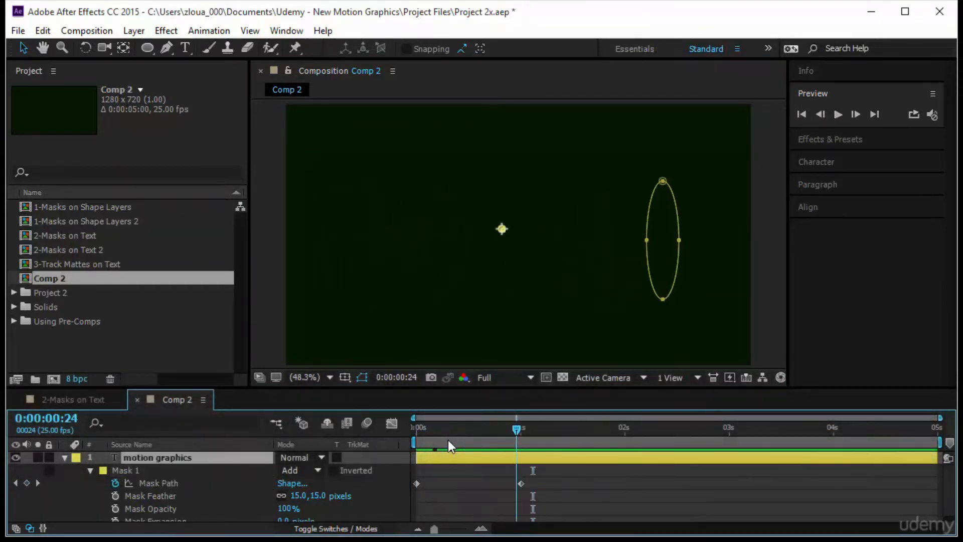
At 0:00:01:00, draw a narrow vertical rectangle mask just right of the text and set a keyframe on its Mask Path
{"action": "key", "text": "k"}
{"action": "left_click", "coordinate": [147, 48]}
{"action": "left_click", "coordinate": [219, 48]}
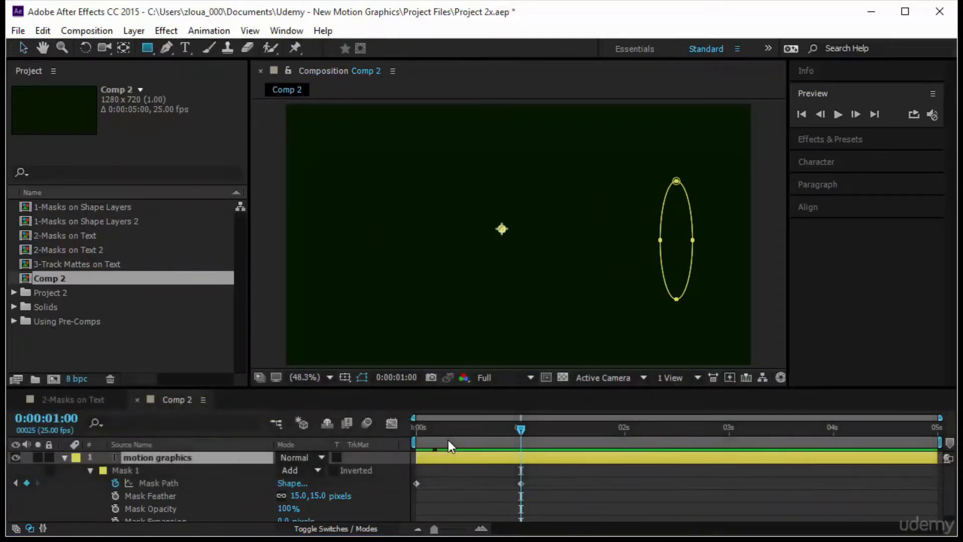
{"action": "left_click_drag", "start_coordinate": [675, 179], "coordinate": [707, 301]}
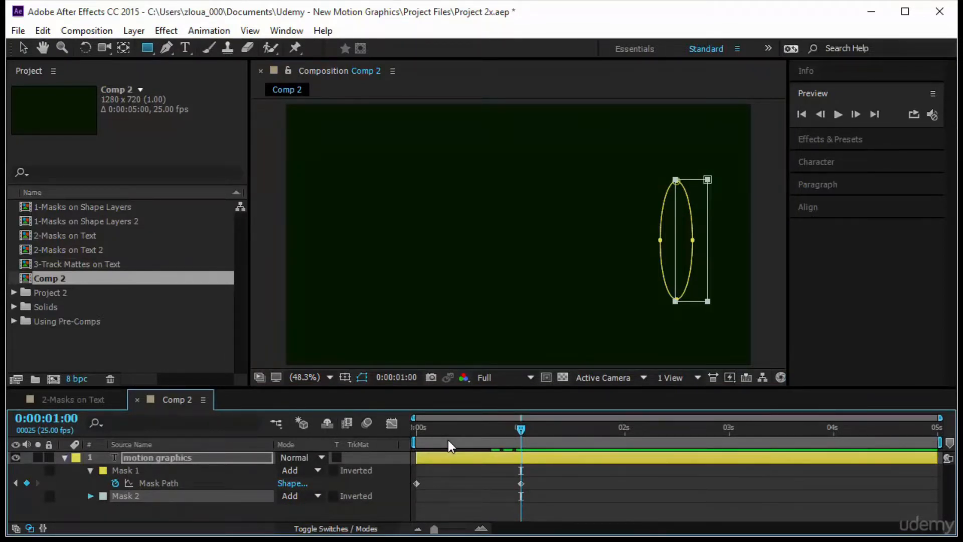
{"action": "left_click", "coordinate": [90, 496]}
{"action": "left_click", "coordinate": [115, 477]}
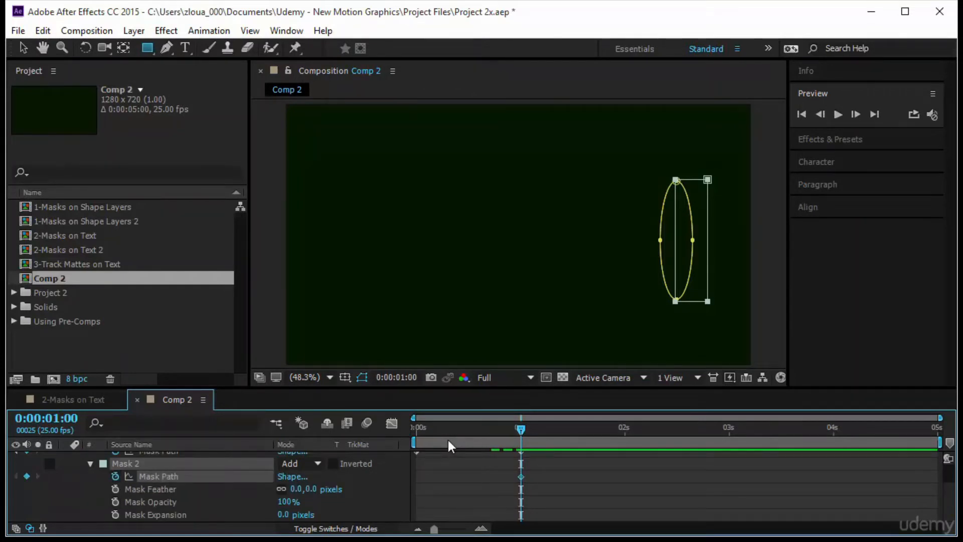
At 0:00:02:00, stretch the rectangle mask's left edge past the start of the text so it covers both words
{"action": "left_click_drag", "start_coordinate": [520, 429], "coordinate": [624, 429]}
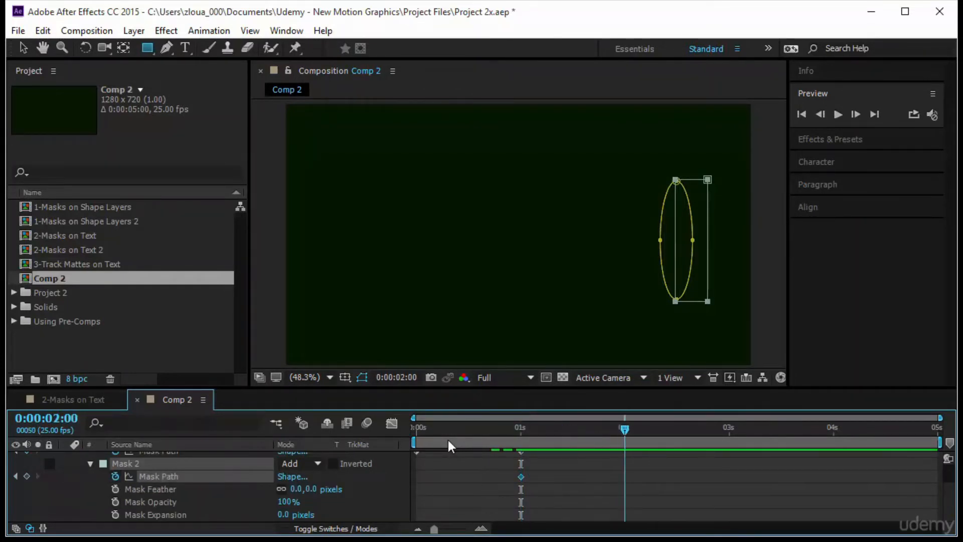
{"action": "key", "text": "v"}
{"action": "scroll", "coordinate": [448, 440], "scroll_direction": "up", "scroll_amount": 1}
{"action": "scroll", "coordinate": [447, 440], "scroll_direction": "down", "scroll_amount": 1}
{"action": "scroll", "coordinate": [447, 440], "scroll_direction": "up", "scroll_amount": 1}
{"action": "left_click", "coordinate": [157, 457]}
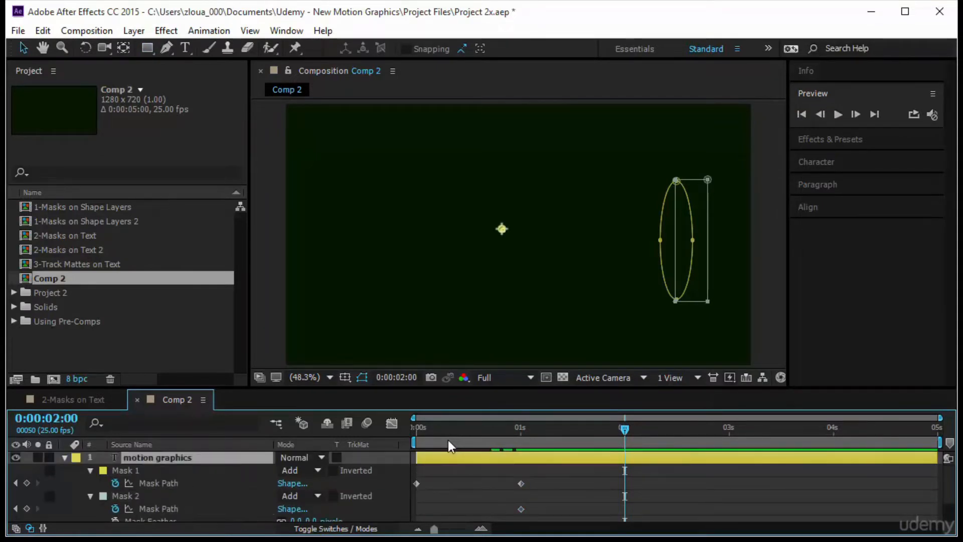
{"action": "mouse_move", "coordinate": [675, 240]}
{"action": "left_mouse_down"}
{"action": "mouse_move", "coordinate": [329, 241]}
{"action": "mouse_move", "coordinate": [345, 241]}
{"action": "left_mouse_up"}
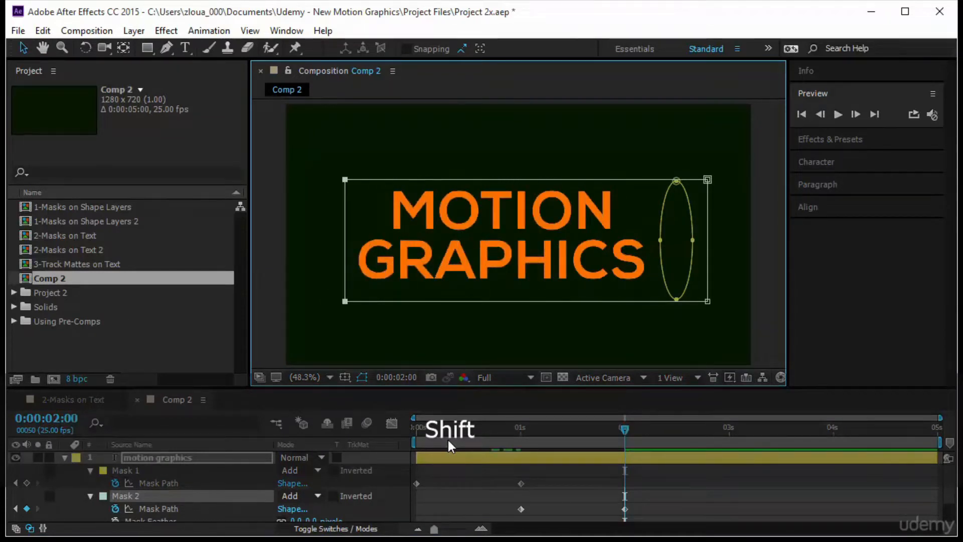
Preview the combined ellipse sweep and rectangle reveal, replaying it from the first frame
{"action": "key", "text": "Home"}
{"action": "key", "text": "space"}
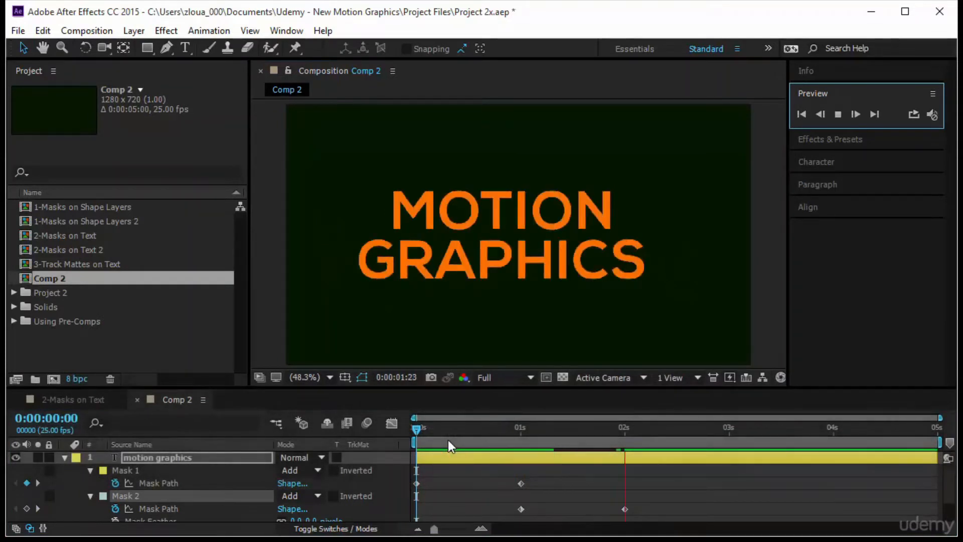
{"action": "left_click_drag", "start_coordinate": [416, 428], "coordinate": [466, 428]}
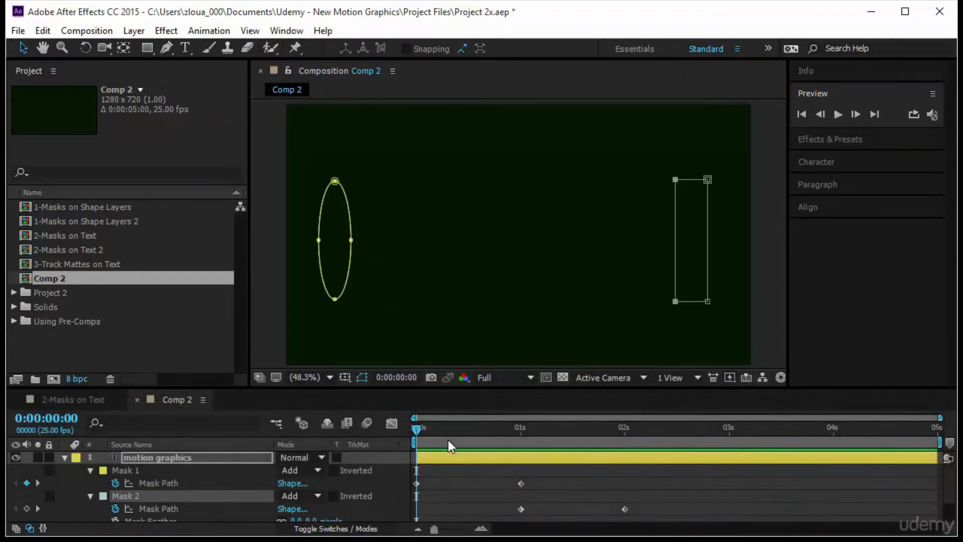
{"action": "key", "text": "space"}
{"action": "key", "text": "Home"}
{"action": "key", "text": "space"}
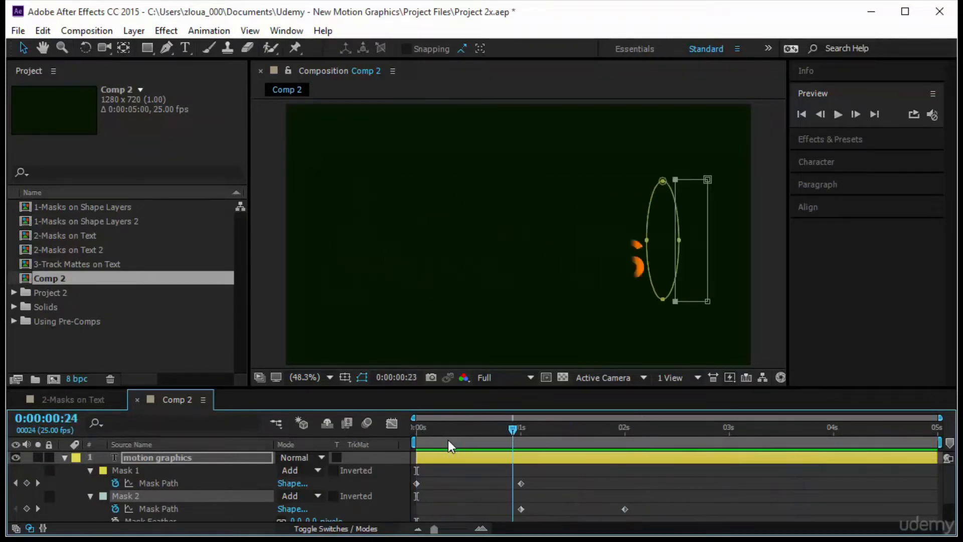
{"action": "key", "text": "space"}
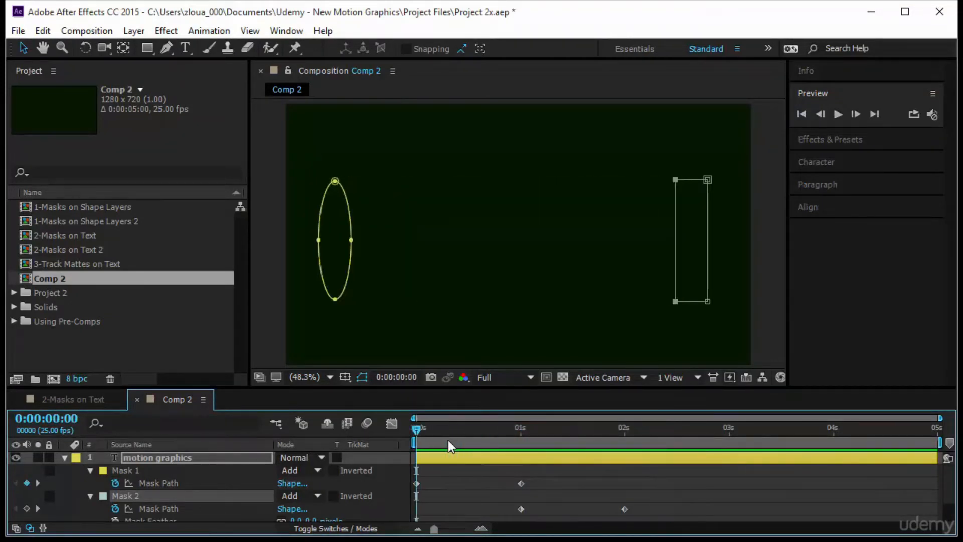
Delay the end of the ellipse sweep and the rectangle's start to about 0:00:01:17 and its end to about 0:00:02:03, and preview
{"action": "mouse_move", "coordinate": [503, 476]}
{"action": "left_mouse_down"}
{"action": "mouse_move", "coordinate": [656, 515]}
{"action": "mouse_move", "coordinate": [695, 509]}
{"action": "mouse_move", "coordinate": [637, 508]}
{"action": "left_mouse_up"}
{"action": "left_click", "coordinate": [722, 495]}
{"action": "left_click", "coordinate": [837, 114]}
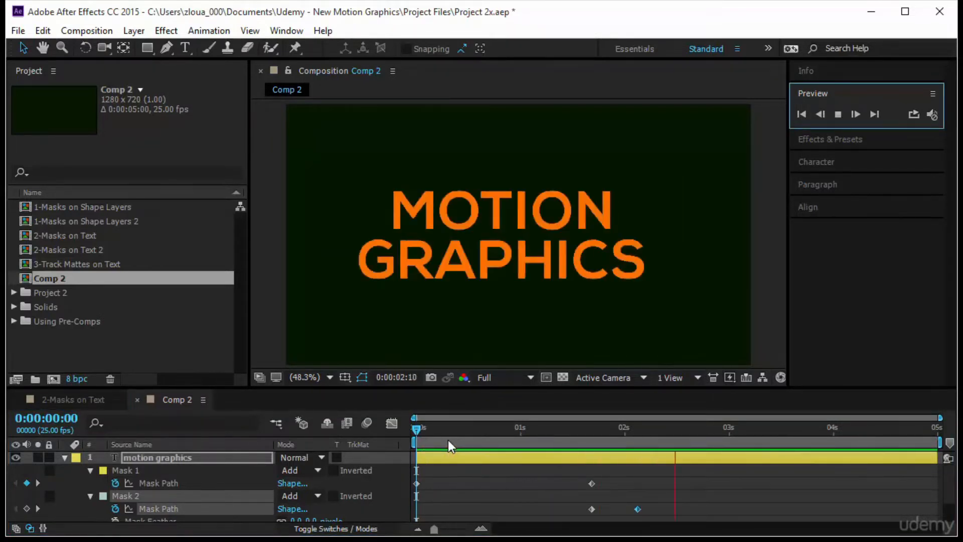
{"action": "left_click", "coordinate": [447, 441]}
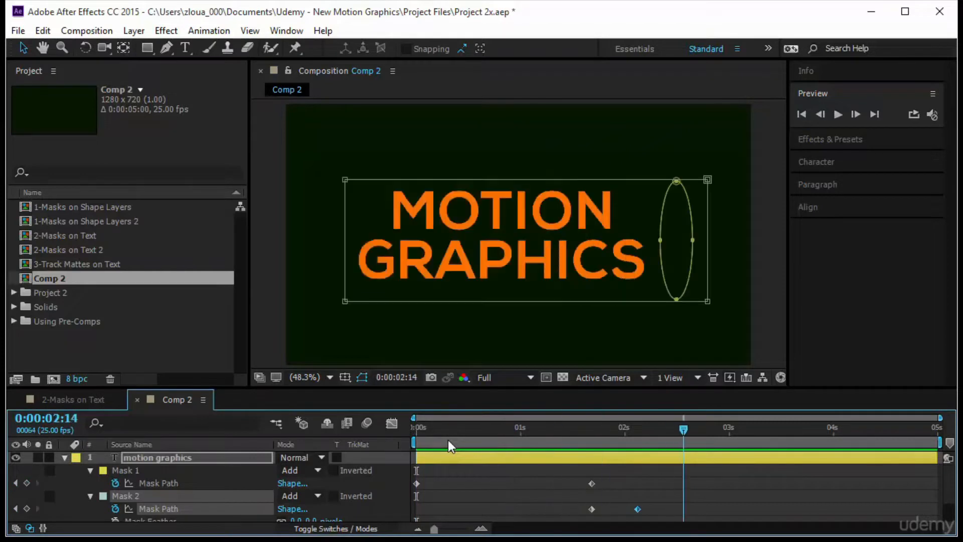
{"action": "mouse_move", "coordinate": [445, 429]}
{"action": "left_mouse_down"}
{"action": "mouse_move", "coordinate": [420, 429]}
{"action": "mouse_move", "coordinate": [691, 429]}
{"action": "left_mouse_up"}
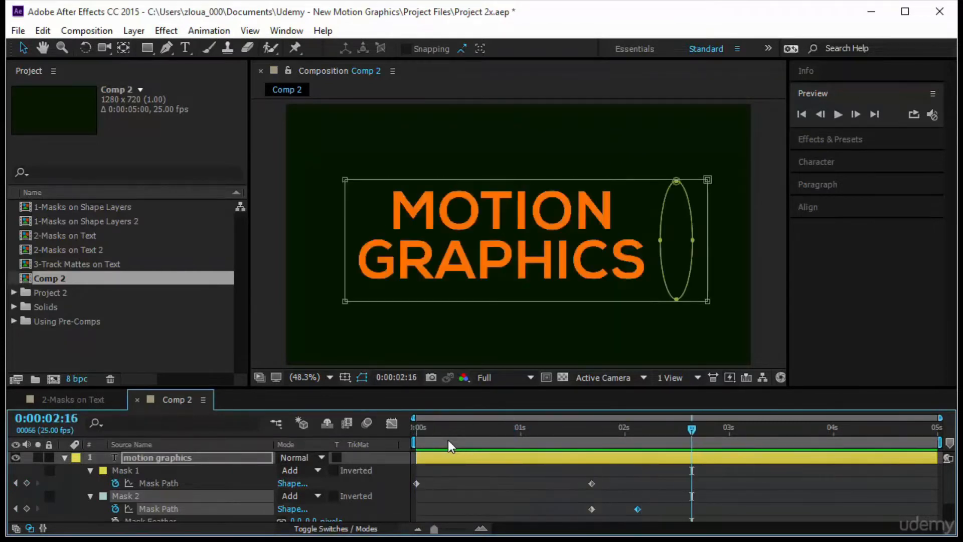
Delete the ellipse and rectangle masks from the motion graphics layer
{"action": "left_click", "coordinate": [157, 458]}
{"action": "left_click", "coordinate": [125, 471]}
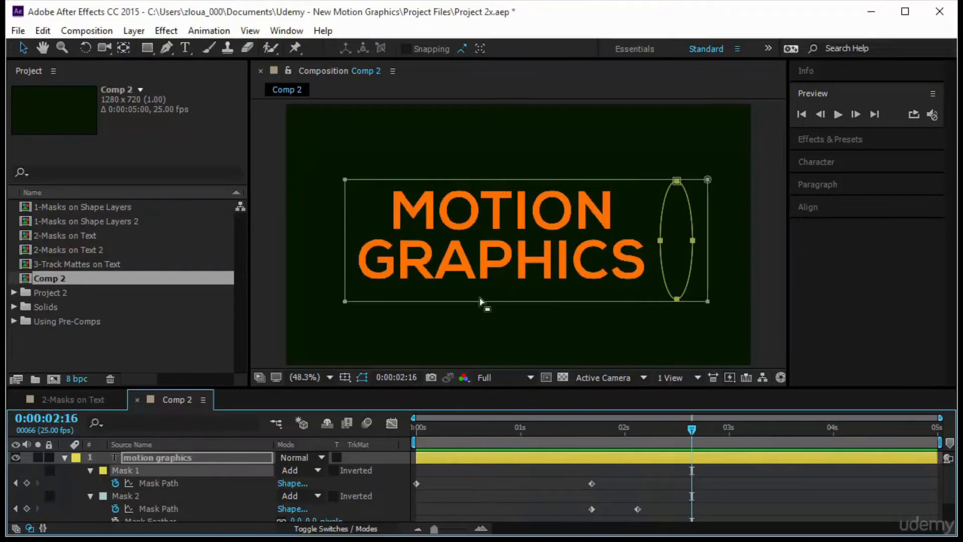
{"action": "key", "text": "Delete"}
{"action": "left_click", "coordinate": [151, 471]}
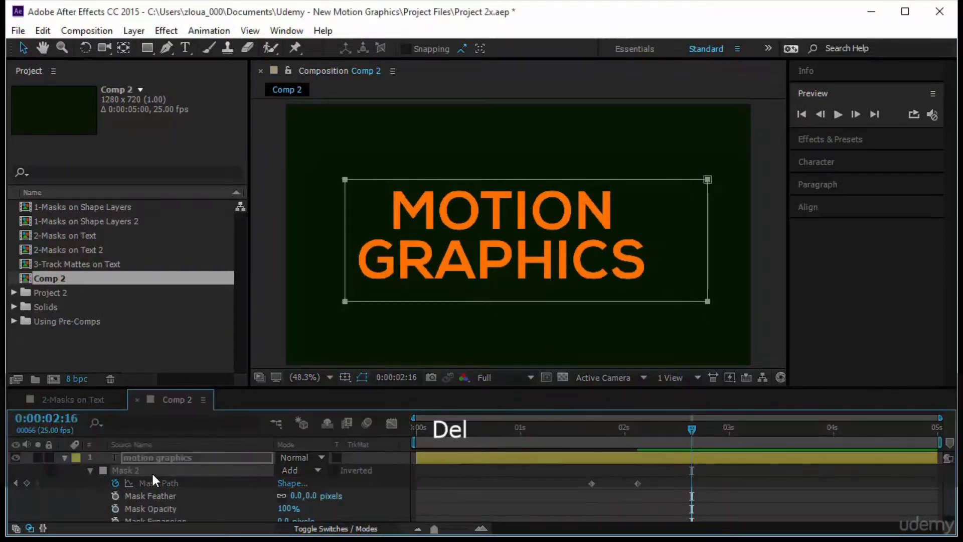
{"action": "key", "text": "Delete"}
Collapse the motion graphics layer's properties and centre the text horizontally in the composition
{"action": "left_click", "coordinate": [161, 459]}
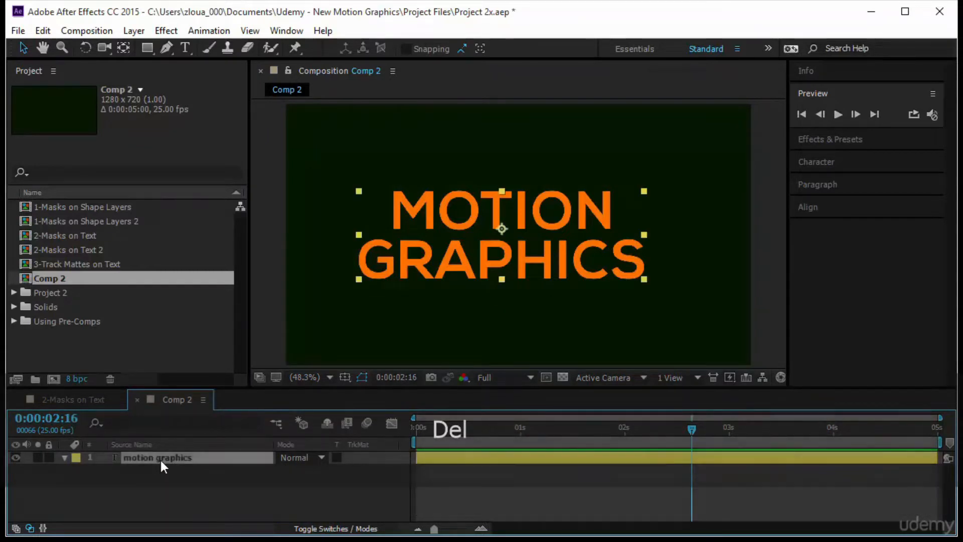
{"action": "key", "text": "u"}
{"action": "left_click", "coordinate": [546, 505]}
{"action": "left_click", "coordinate": [561, 223]}
{"action": "left_click", "coordinate": [826, 207]}
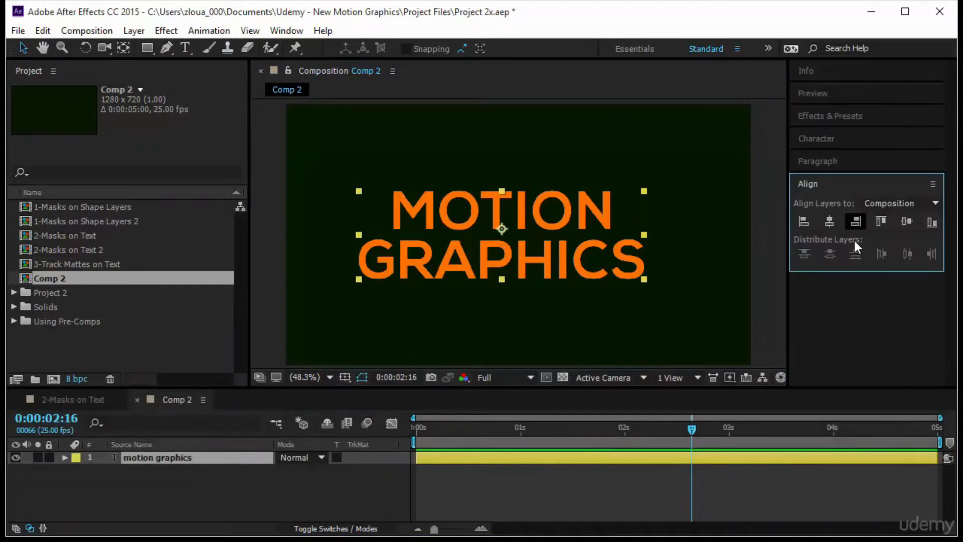
{"action": "left_click", "coordinate": [830, 222]}
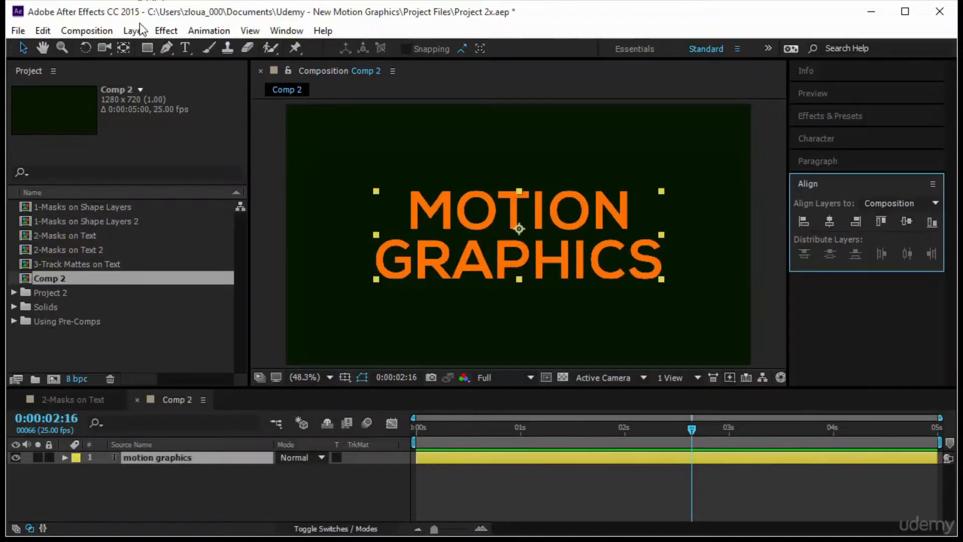
At 0:00:01:00, draw a large circular mask outward from the text's centre, wide enough to enclose both words
{"action": "left_click_drag", "start_coordinate": [147, 49], "coordinate": [184, 76]}
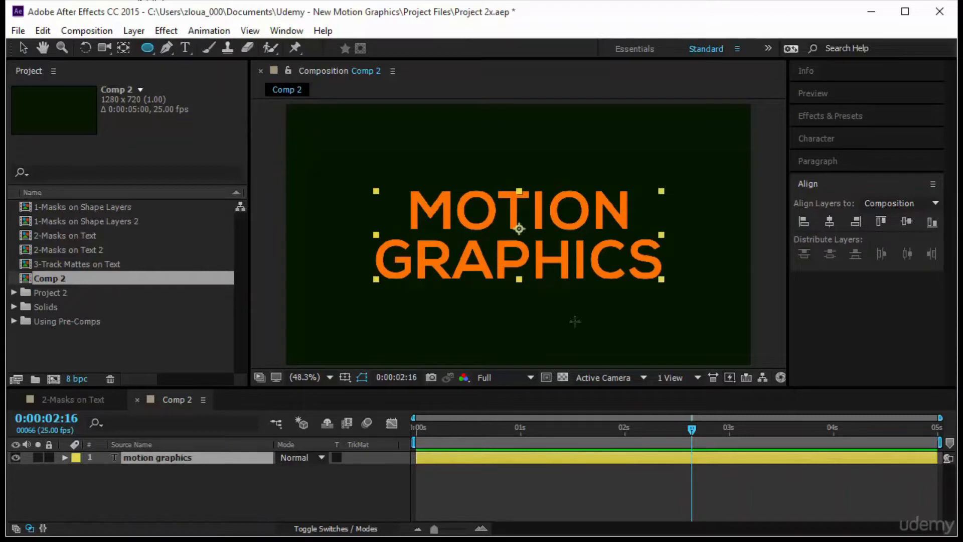
{"action": "left_click_drag", "start_coordinate": [691, 429], "coordinate": [520, 440]}
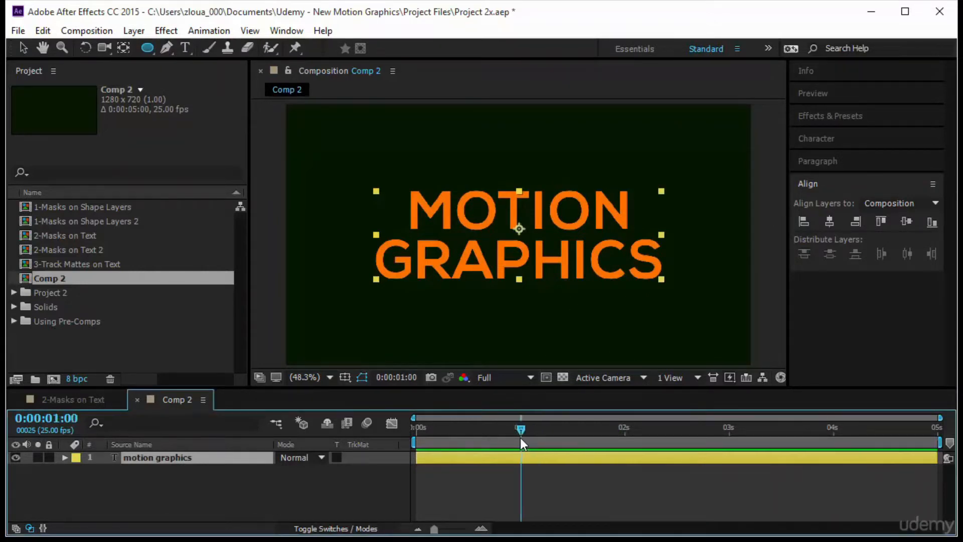
{"action": "left_click_drag", "start_coordinate": [517, 228], "coordinate": [682, 283]}
Set the circular mask's Mask Feather to 25 pixels and set a Mask Path keyframe at 0:00:01:00
{"action": "left_click", "coordinate": [90, 495]}
{"action": "left_click", "coordinate": [310, 489]}
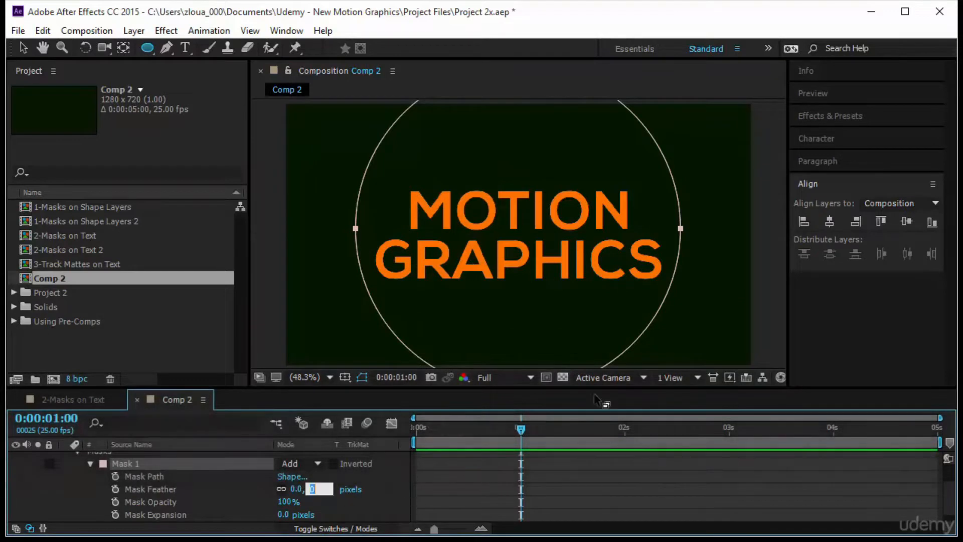
{"action": "type", "text": "25"}
{"action": "key", "text": "Return"}
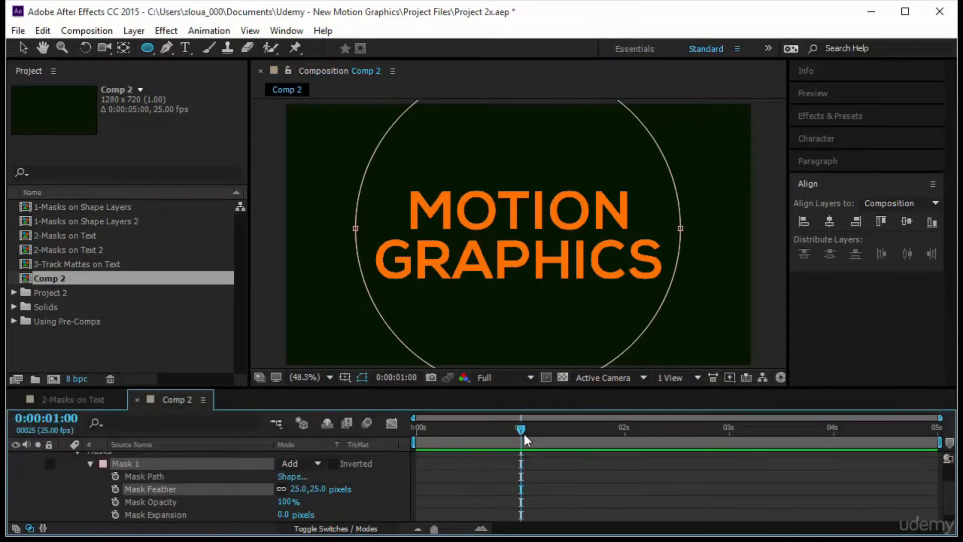
{"action": "left_click", "coordinate": [115, 476]}
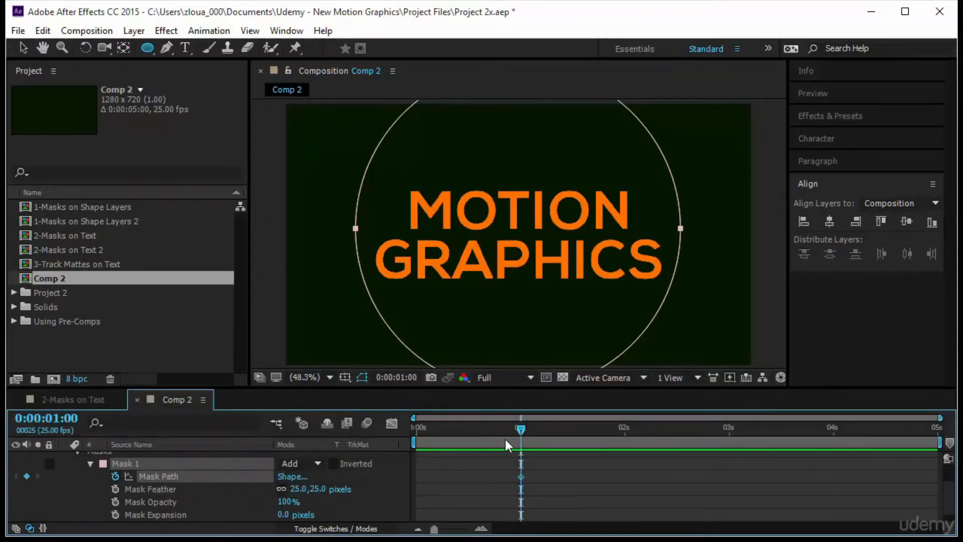
At 0:00:00:00, scale the circular mask down around its centre to a tiny dot in the middle of the text
{"action": "left_click_drag", "start_coordinate": [519, 429], "coordinate": [335, 438]}
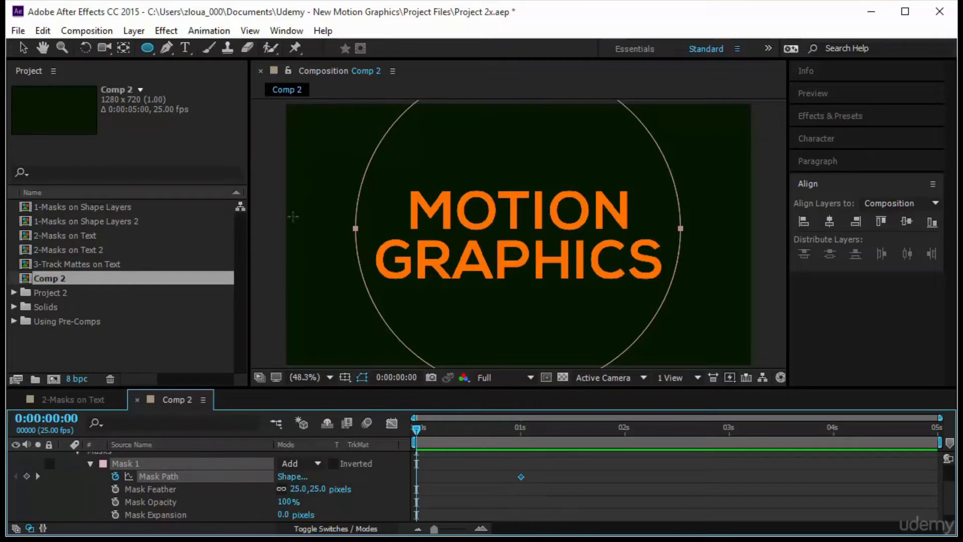
{"action": "key", "text": "v"}
{"action": "left_click", "coordinate": [357, 247]}
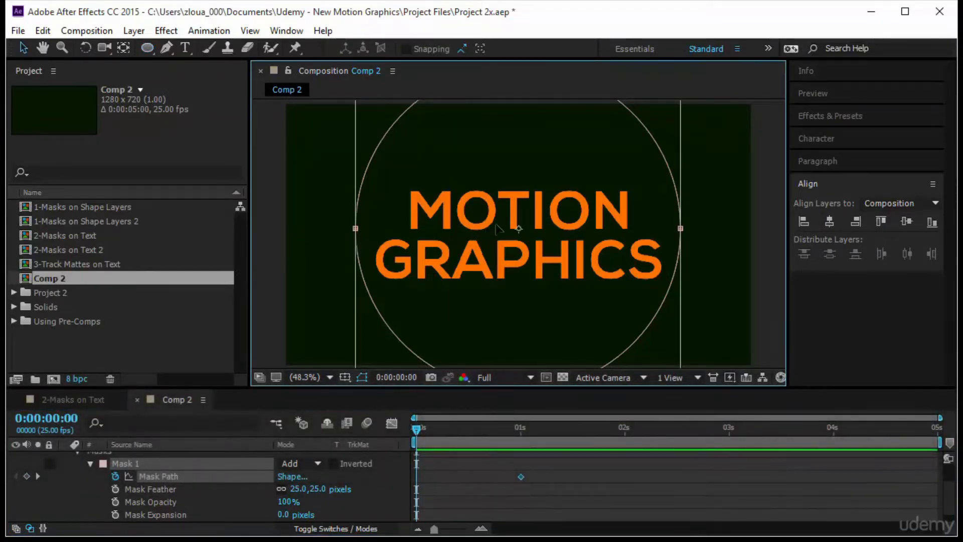
{"action": "key", "text": "comma"}
{"action": "key", "text": "comma"}
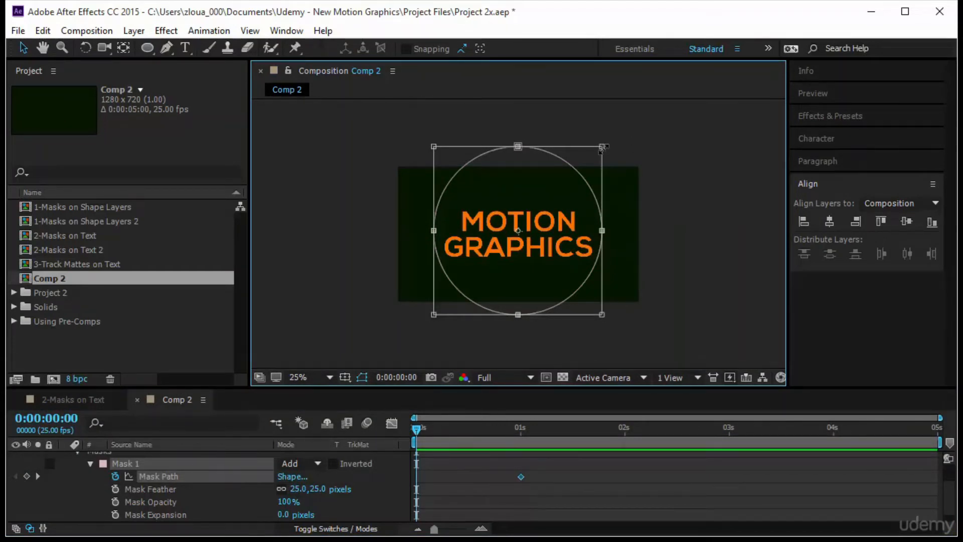
{"action": "left_click_drag", "start_coordinate": [602, 147], "coordinate": [552, 232]}
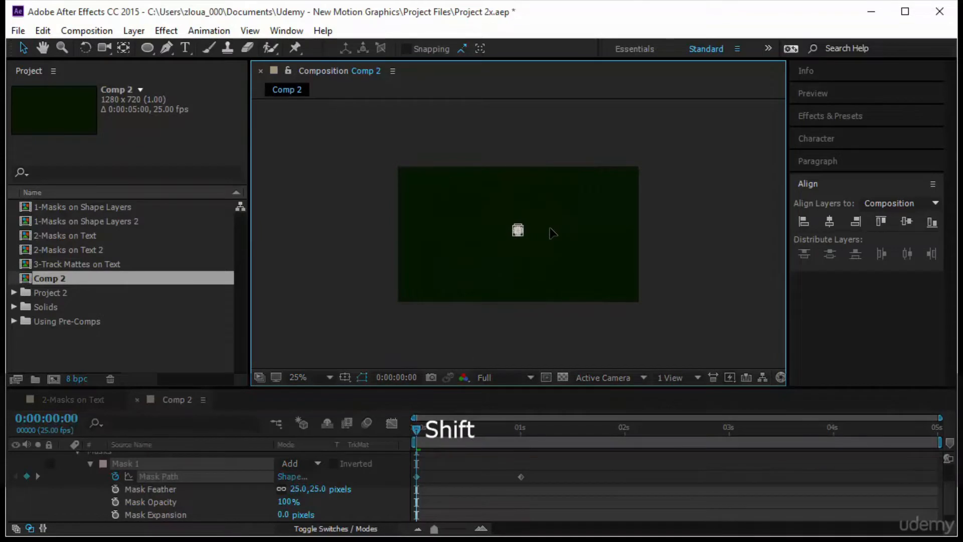
{"action": "scroll", "coordinate": [518, 231], "scroll_direction": "up", "scroll_amount": 5}
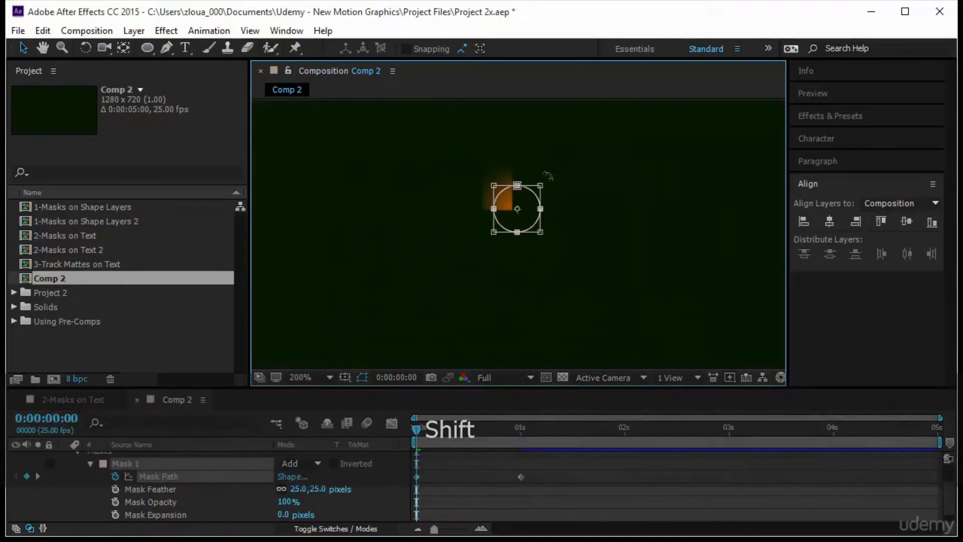
{"action": "left_click_drag", "start_coordinate": [540, 186], "coordinate": [525, 208]}
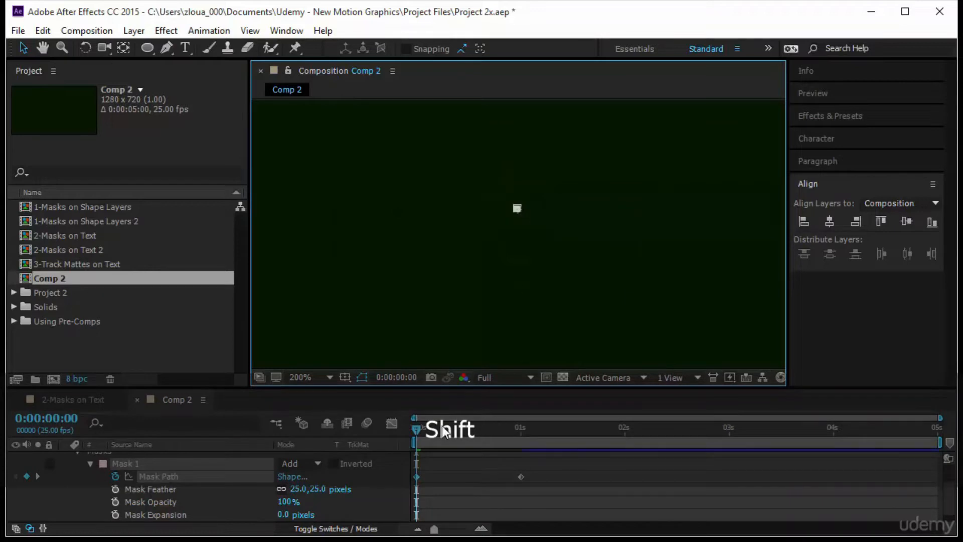
{"action": "left_click", "coordinate": [321, 379]}
{"action": "left_click", "coordinate": [344, 121]}
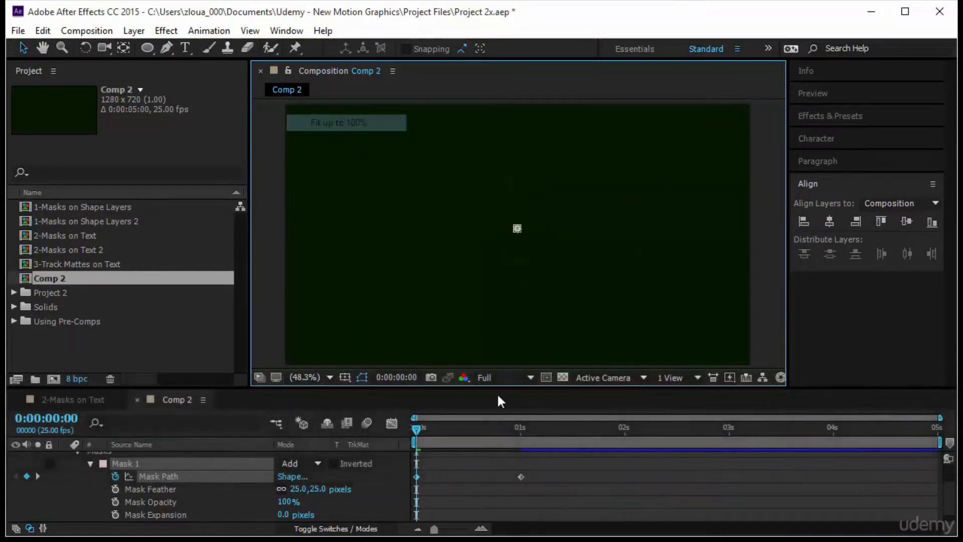
{"action": "left_click", "coordinate": [585, 491]}
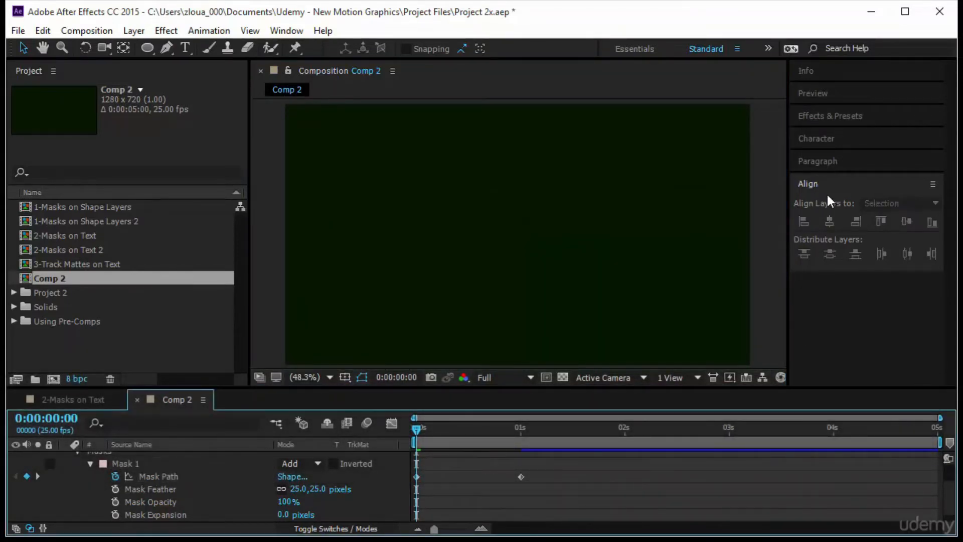
Preview the circular mask's reveal of the text from the start of the composition
{"action": "left_click", "coordinate": [828, 100]}
{"action": "left_click", "coordinate": [836, 114]}
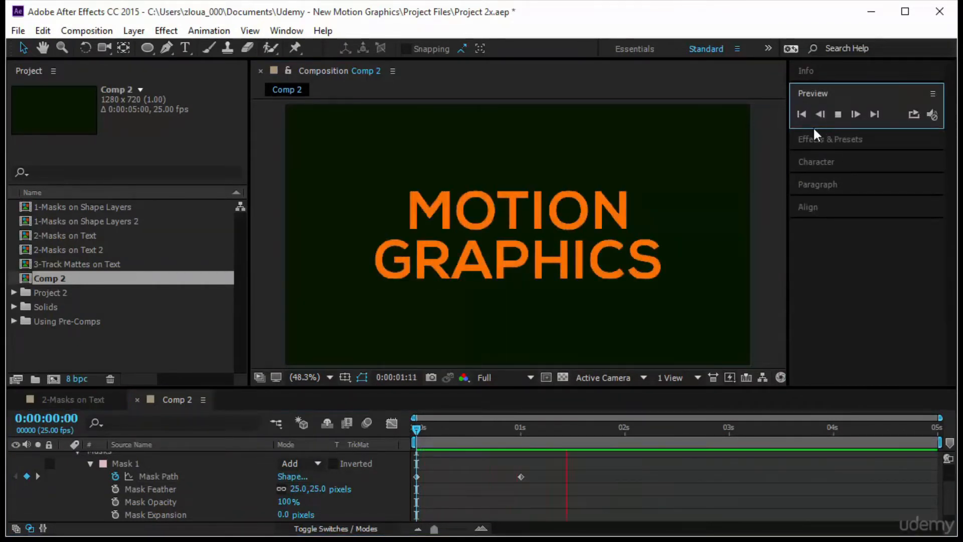
{"action": "left_click", "coordinate": [414, 432]}
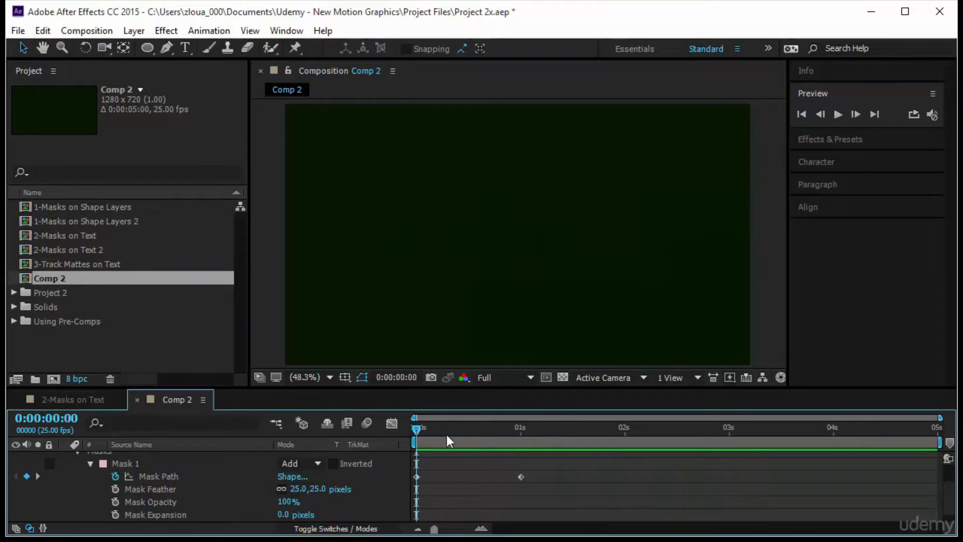
{"action": "key", "text": "space"}
{"action": "mouse_move", "coordinate": [381, 485]}
{"action": "left_mouse_down"}
{"action": "mouse_move", "coordinate": [533, 483]}
{"action": "mouse_move", "coordinate": [379, 494]}
{"action": "left_mouse_up"}
Delete the circular mask from the motion graphics layer
{"action": "left_click_drag", "start_coordinate": [416, 430], "coordinate": [537, 431]}
{"action": "left_click", "coordinate": [183, 463]}
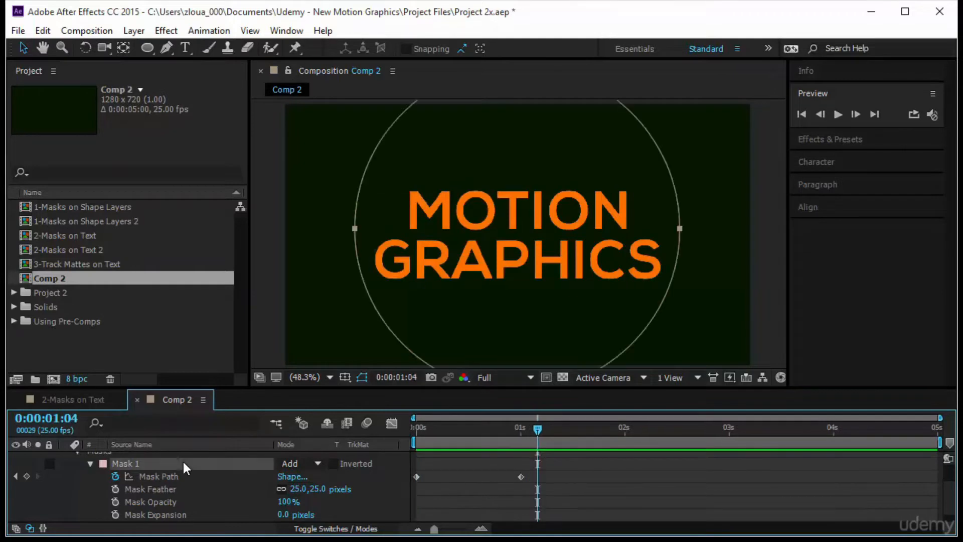
{"action": "key", "text": "Delete"}
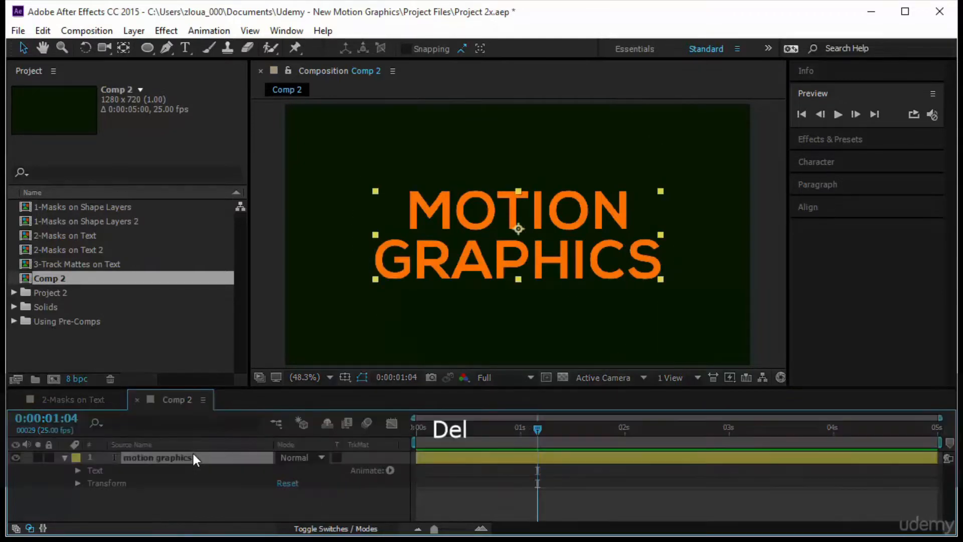
Draw a rectangular mask around both words of the text and set its Mask Path keyframe at 0:00:01:00
{"action": "left_click", "coordinate": [147, 48]}
{"action": "left_click_drag", "start_coordinate": [143, 51], "coordinate": [196, 48]}
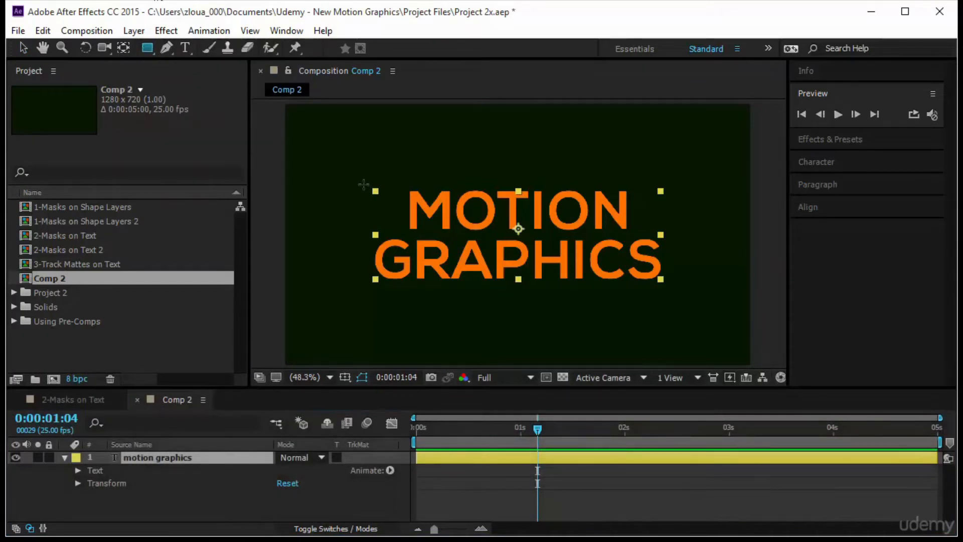
{"action": "left_click_drag", "start_coordinate": [366, 180], "coordinate": [677, 297]}
{"action": "left_click_drag", "start_coordinate": [537, 432], "coordinate": [520, 434]}
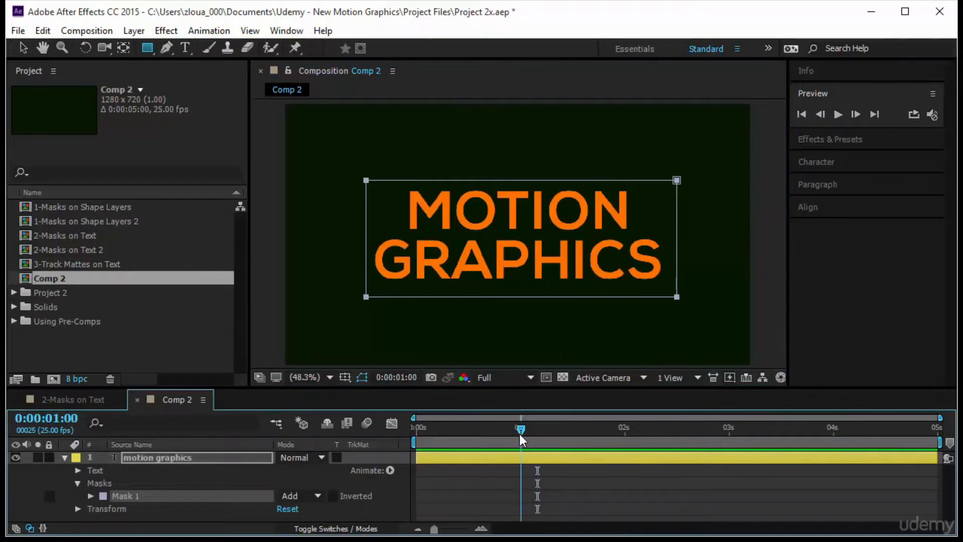
{"action": "left_click", "coordinate": [91, 495]}
{"action": "left_click", "coordinate": [115, 475]}
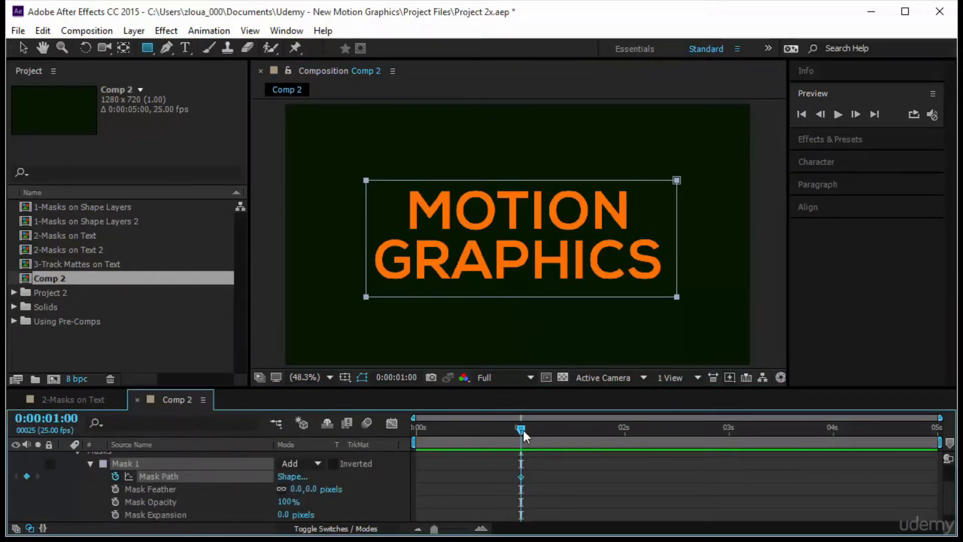
At 0:00:00:00, cross the rectangular mask's two lower corner points to opposite sides above its upper edge, hiding the text, and preview the reveal
{"action": "left_click_drag", "start_coordinate": [522, 427], "coordinate": [347, 446]}
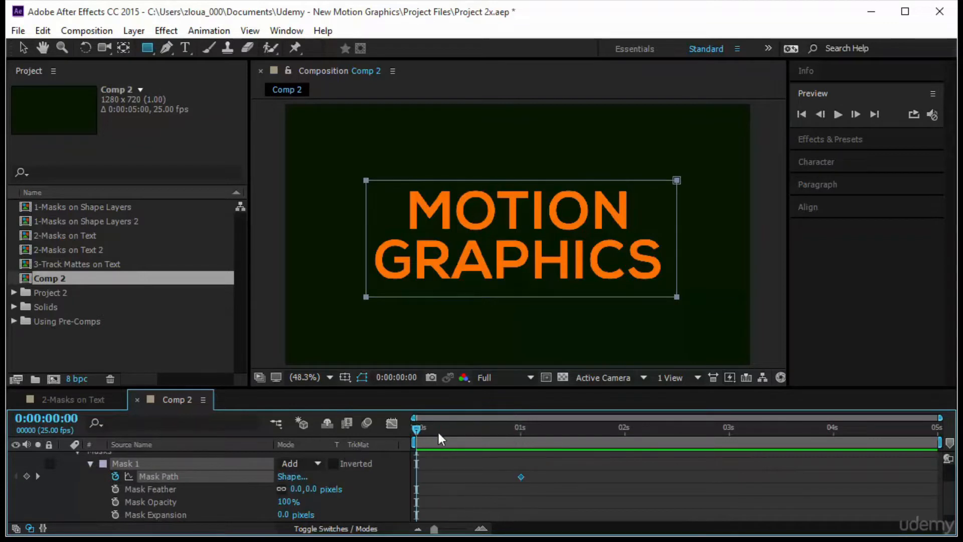
{"action": "scroll", "coordinate": [179, 489], "scroll_direction": "up", "scroll_amount": 2}
{"action": "left_click", "coordinate": [206, 457]}
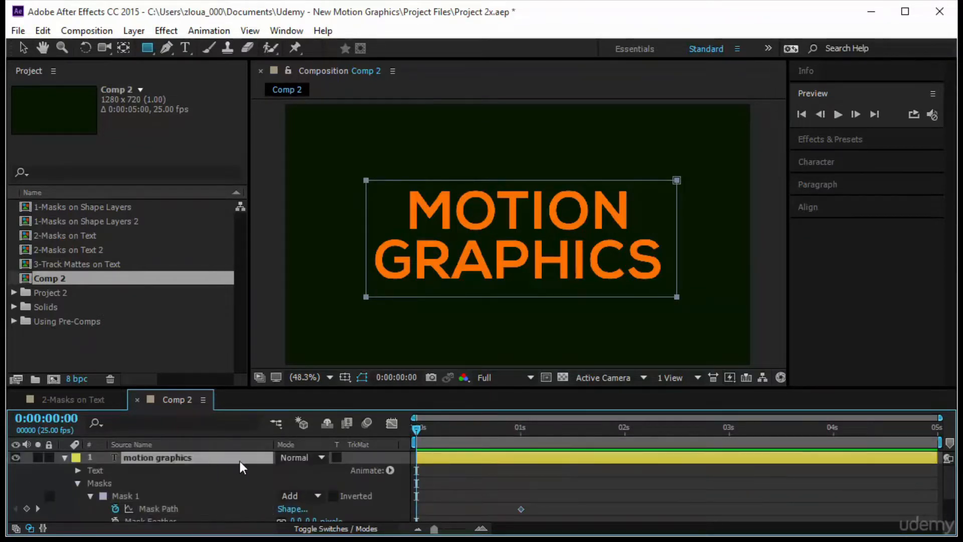
{"action": "key", "text": "v"}
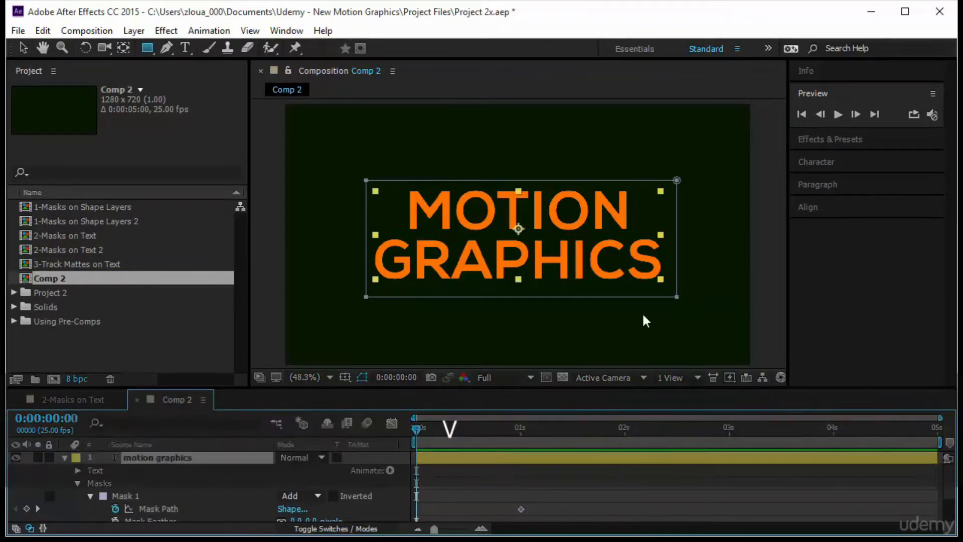
{"action": "left_click_drag", "start_coordinate": [676, 297], "coordinate": [371, 150]}
{"action": "left_click_drag", "start_coordinate": [366, 296], "coordinate": [672, 151]}
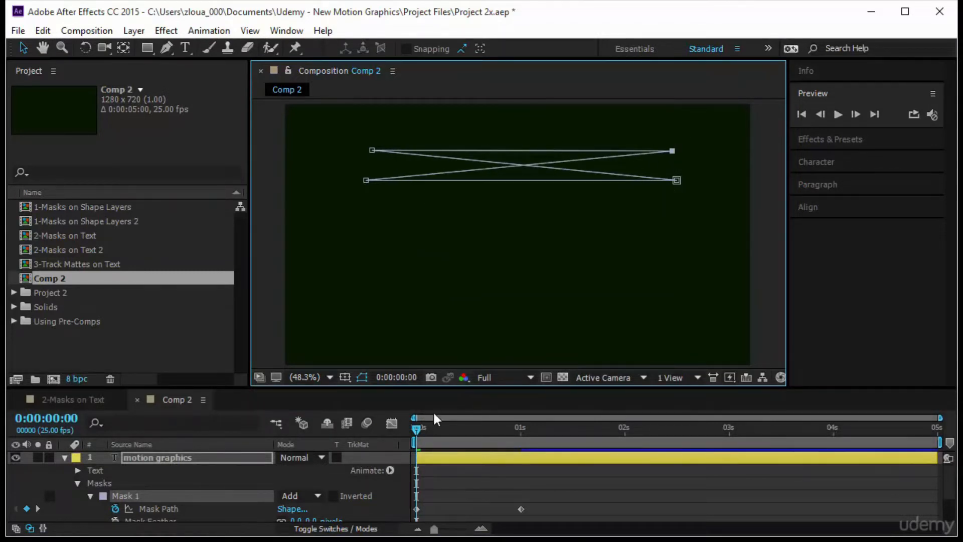
{"action": "left_click", "coordinate": [837, 114]}
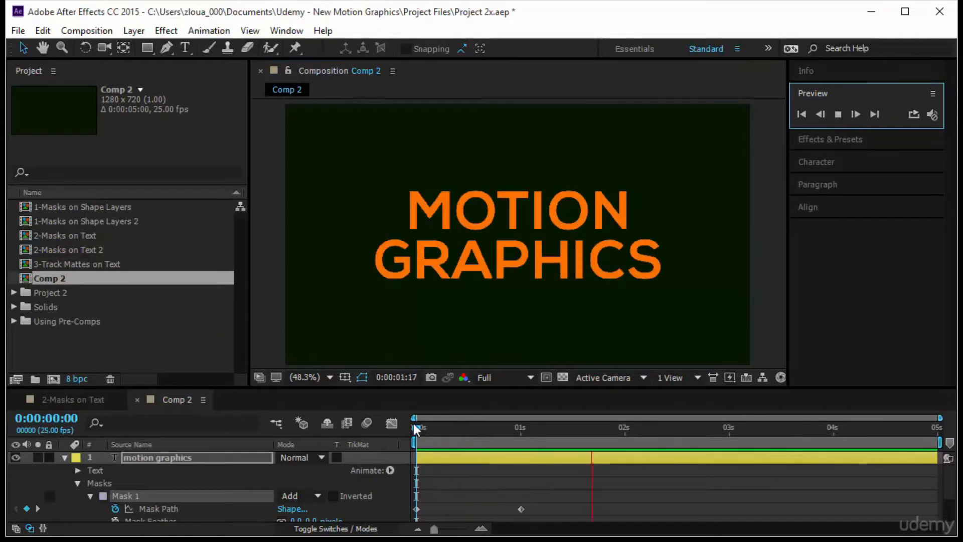
Set the rectangular mask's Mask Feather to 25 pixels and replay the reveal from 0:00:00:00
{"action": "left_click_drag", "start_coordinate": [445, 427], "coordinate": [541, 455]}
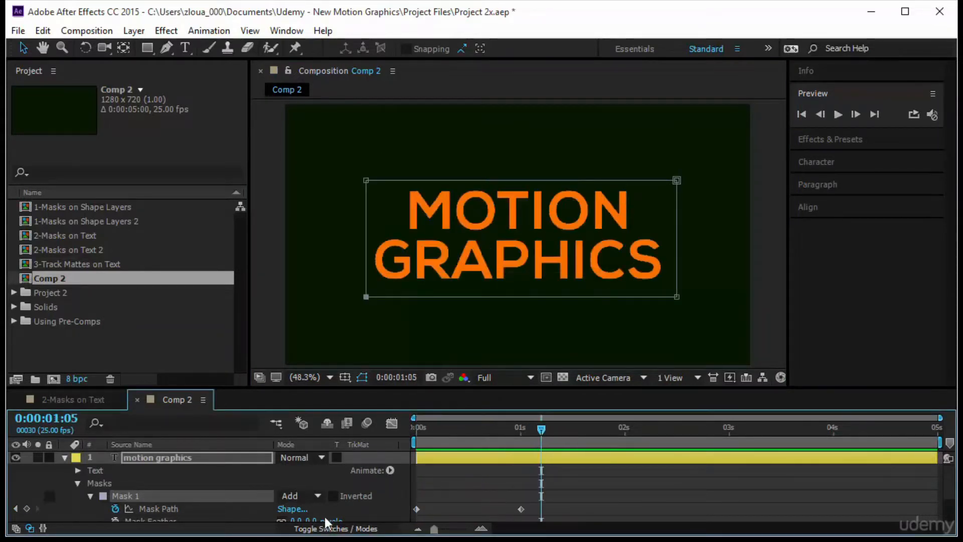
{"action": "scroll", "coordinate": [303, 486], "scroll_direction": "down", "scroll_amount": 3}
{"action": "left_click", "coordinate": [311, 483]}
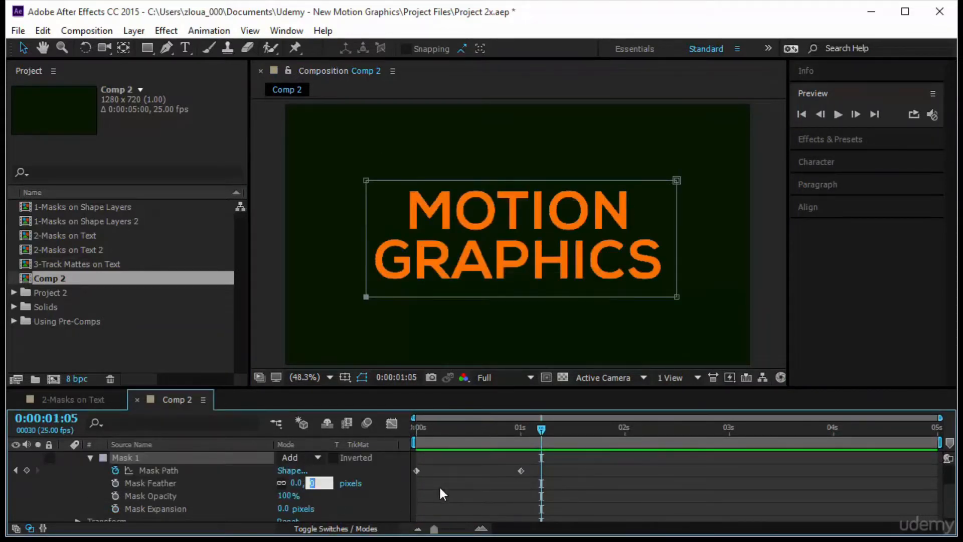
{"action": "type", "text": "25"}
{"action": "key", "text": "Return"}
{"action": "left_click_drag", "start_coordinate": [546, 429], "coordinate": [415, 428]}
{"action": "left_click", "coordinate": [837, 114]}
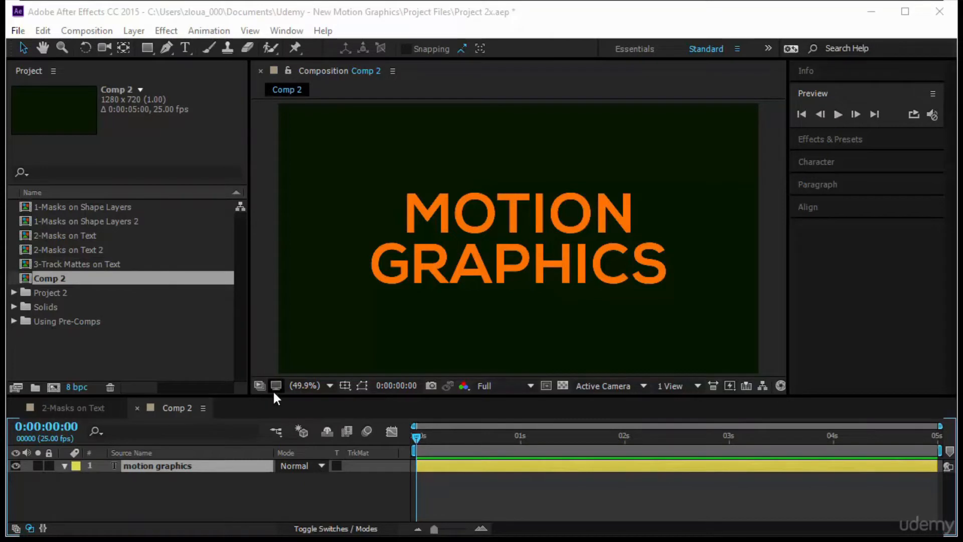
Draw two adjoining rectangular masks on the motion graphics layer, one over "MO" and one over "TION"
{"action": "left_click_drag", "start_coordinate": [274, 396], "coordinate": [274, 376]}
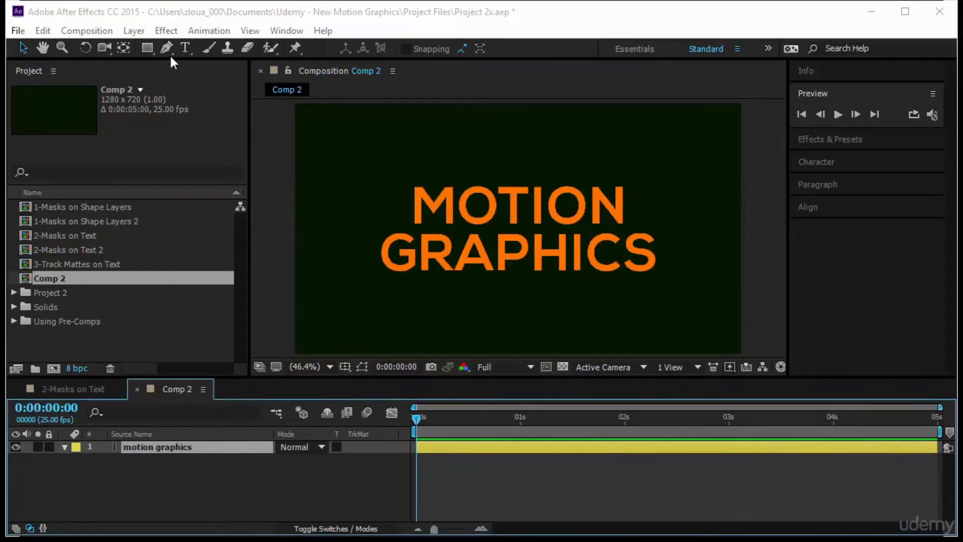
{"action": "left_click", "coordinate": [148, 446]}
{"action": "key", "text": "q"}
{"action": "left_click_drag", "start_coordinate": [145, 45], "coordinate": [194, 46]}
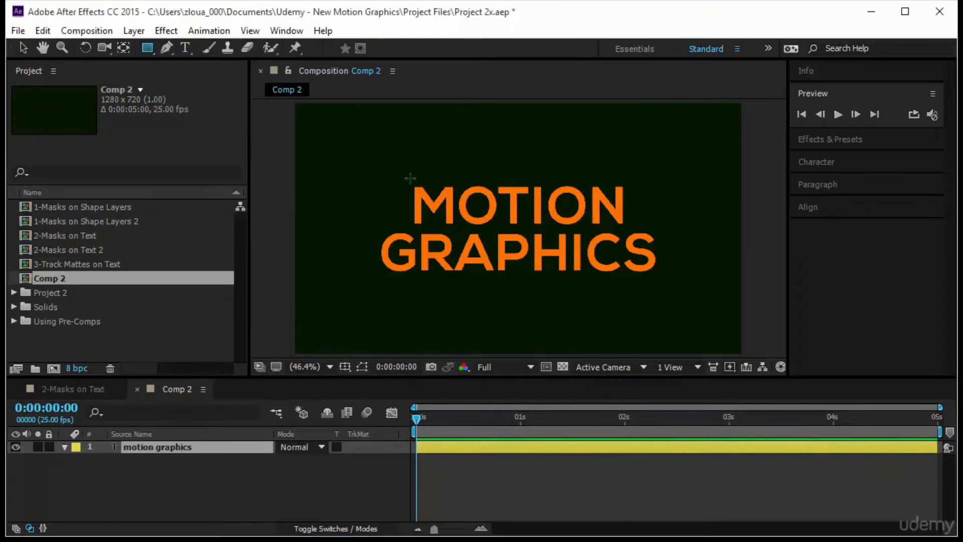
{"action": "left_click_drag", "start_coordinate": [408, 180], "coordinate": [497, 227]}
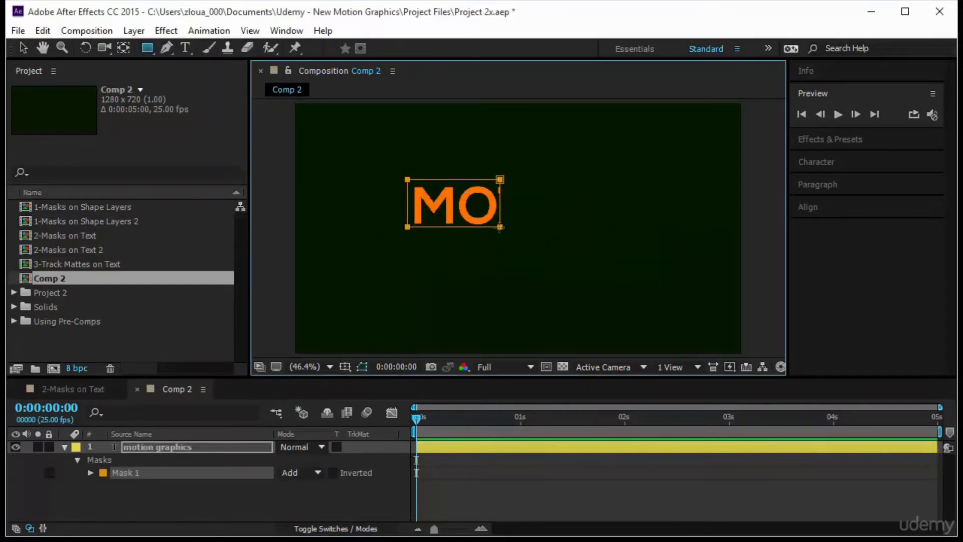
{"action": "left_click_drag", "start_coordinate": [497, 179], "coordinate": [630, 226]}
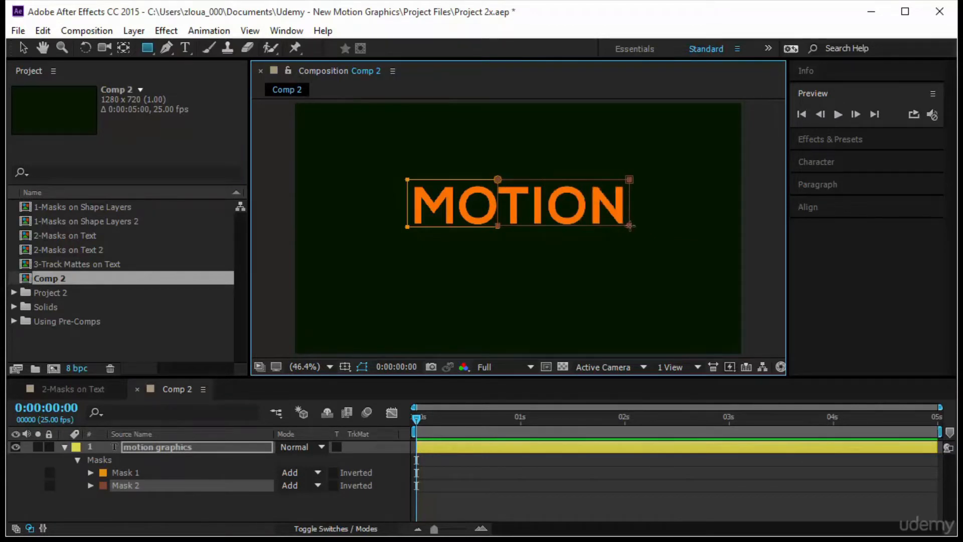
Draw three adjoining rectangular masks across the word GRAPHICS, covering "GRA", "PHI" and "CS"
{"action": "left_click_drag", "start_coordinate": [368, 229], "coordinate": [498, 280]}
{"action": "left_click_drag", "start_coordinate": [497, 227], "coordinate": [586, 281]}
{"action": "left_click_drag", "start_coordinate": [586, 227], "coordinate": [662, 281]}
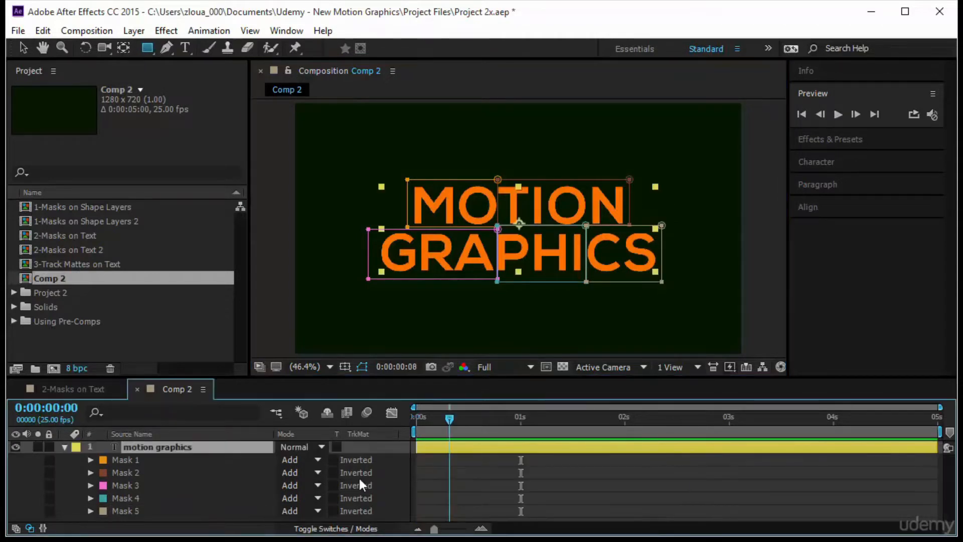
Set Mask Path keyframes for all five masks together at 0:00:01:00 and return the current time to 0:00:00:00
{"action": "left_click_drag", "start_coordinate": [359, 476], "coordinate": [521, 460]}
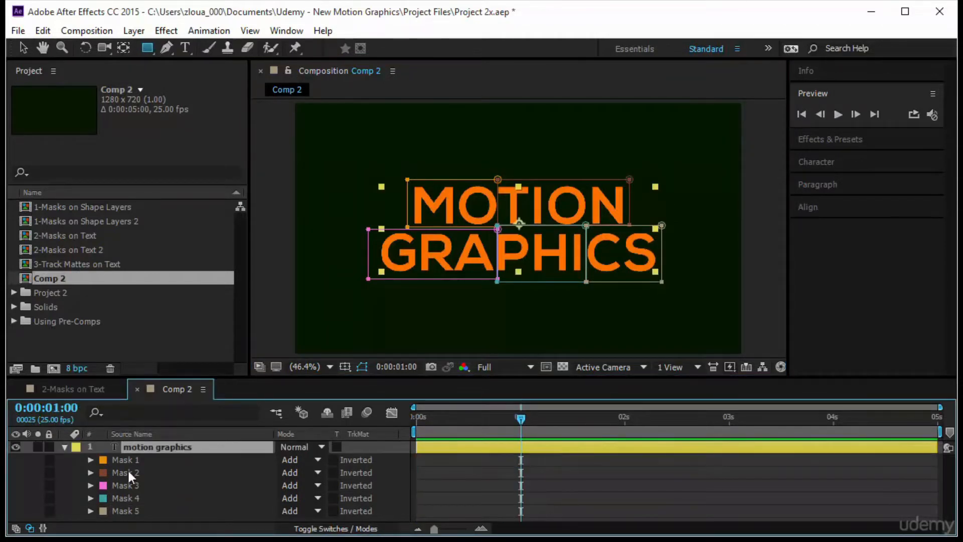
{"action": "key", "text": "m"}
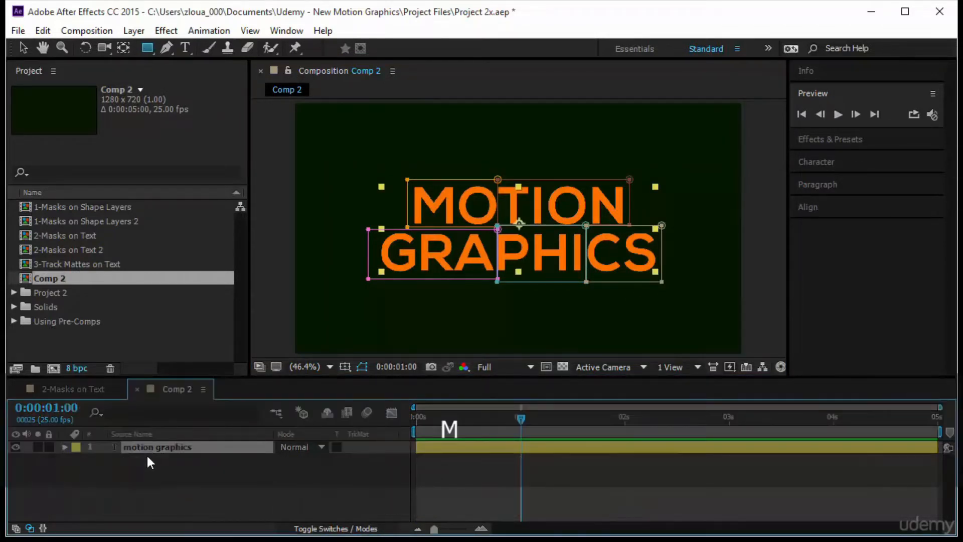
{"action": "key", "text": "m"}
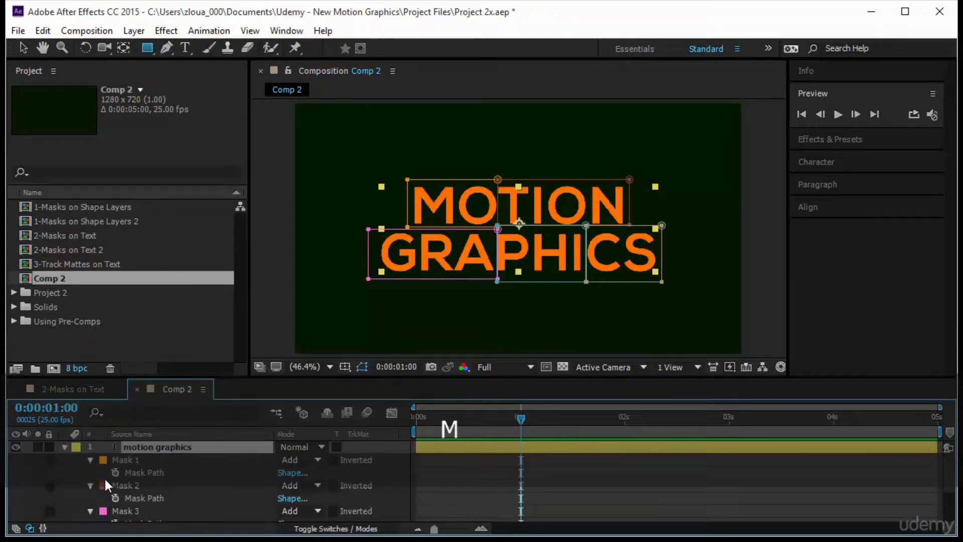
{"action": "left_click", "coordinate": [117, 461]}
{"action": "left_click", "coordinate": [134, 484], "text": "ctrl"}
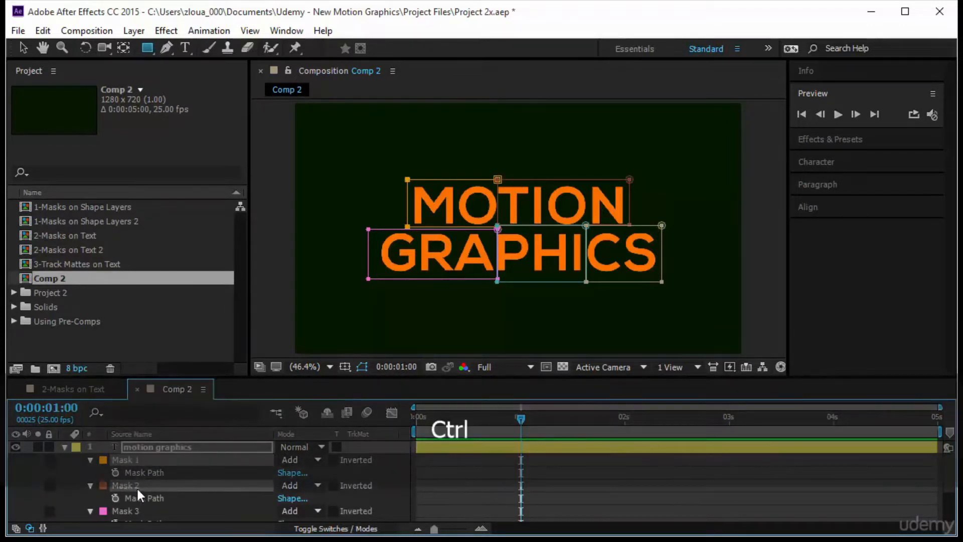
{"action": "scroll", "coordinate": [133, 483], "scroll_direction": "down", "scroll_amount": 2}
{"action": "left_click", "coordinate": [149, 471], "text": "ctrl"}
{"action": "left_click", "coordinate": [154, 496], "text": "ctrl"}
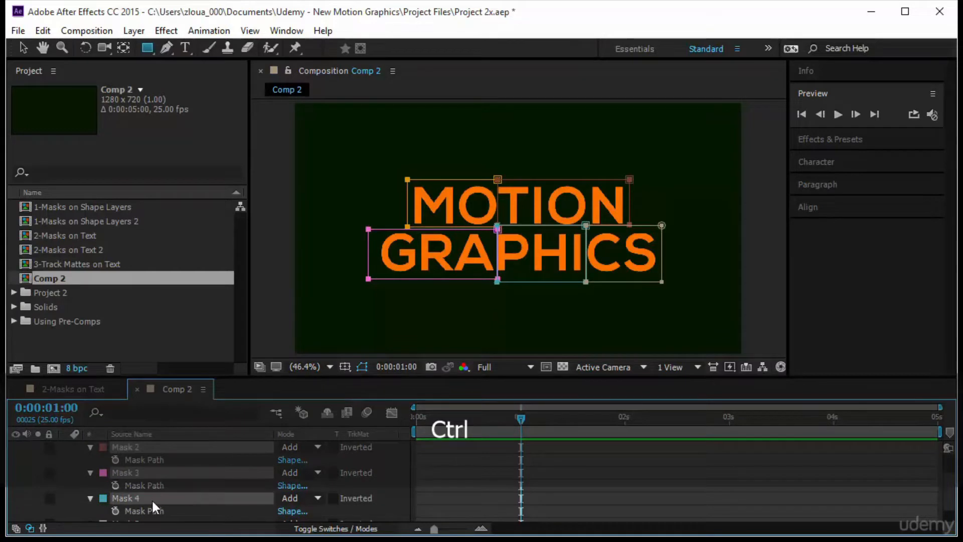
{"action": "scroll", "coordinate": [118, 516], "scroll_direction": "down", "scroll_amount": 1}
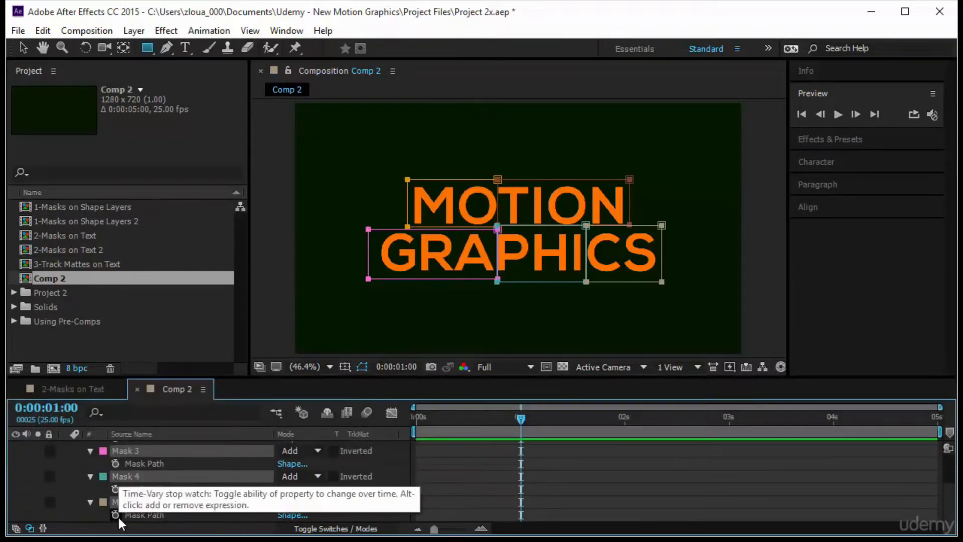
{"action": "left_click", "coordinate": [116, 514]}
{"action": "left_click_drag", "start_coordinate": [522, 419], "coordinate": [347, 437]}
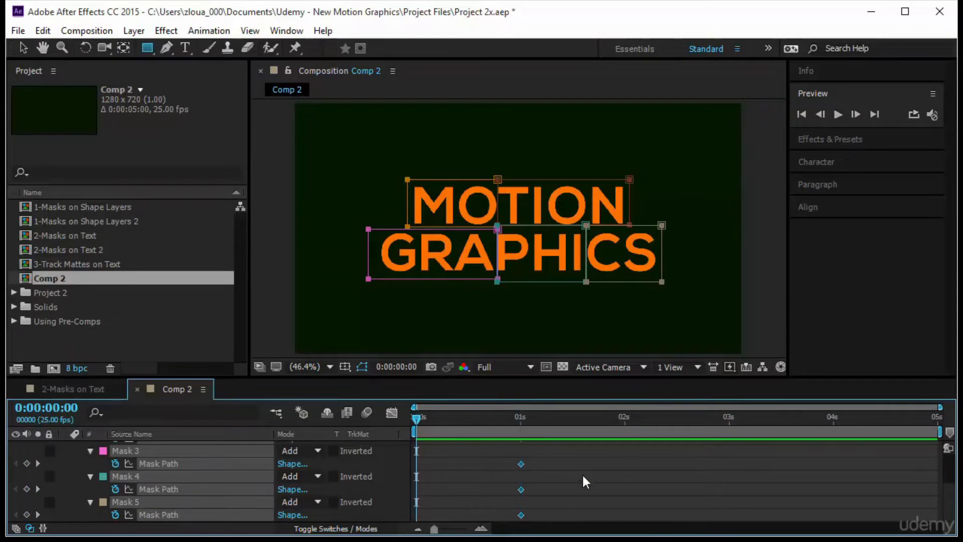
At 0:00:00:00, move Mask 1 and Mask 2 straight up until they sit clear above the word MOTION
{"action": "scroll", "coordinate": [251, 462], "scroll_direction": "up", "scroll_amount": 3}
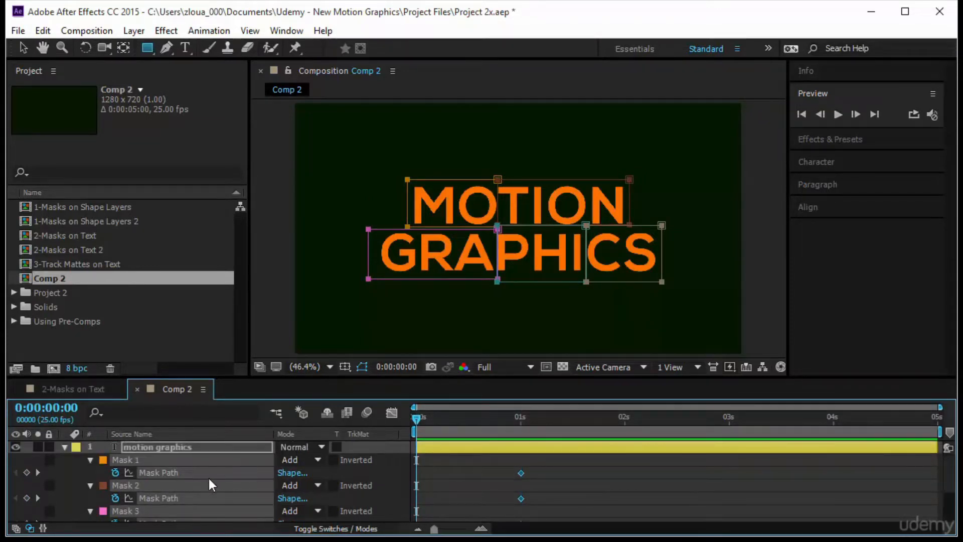
{"action": "left_click", "coordinate": [166, 459]}
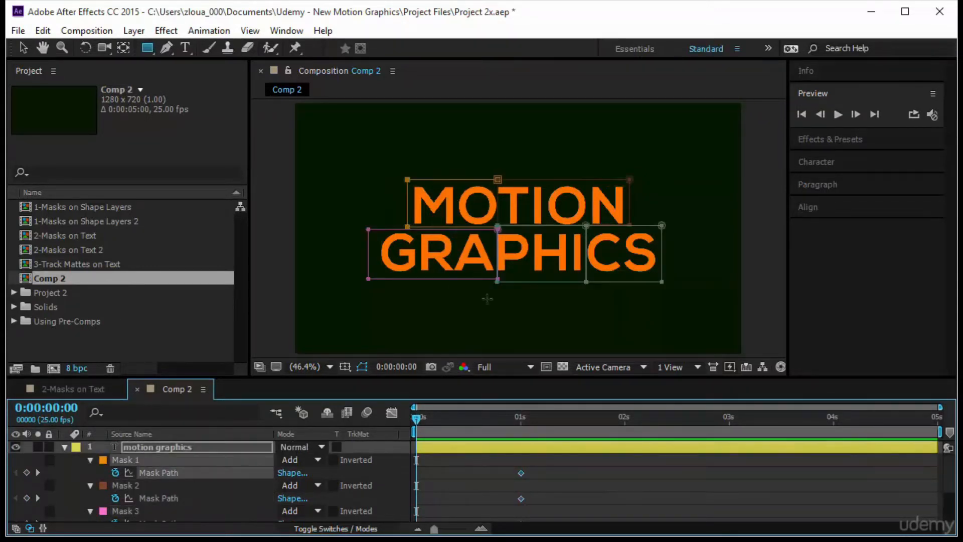
{"action": "key", "text": "v"}
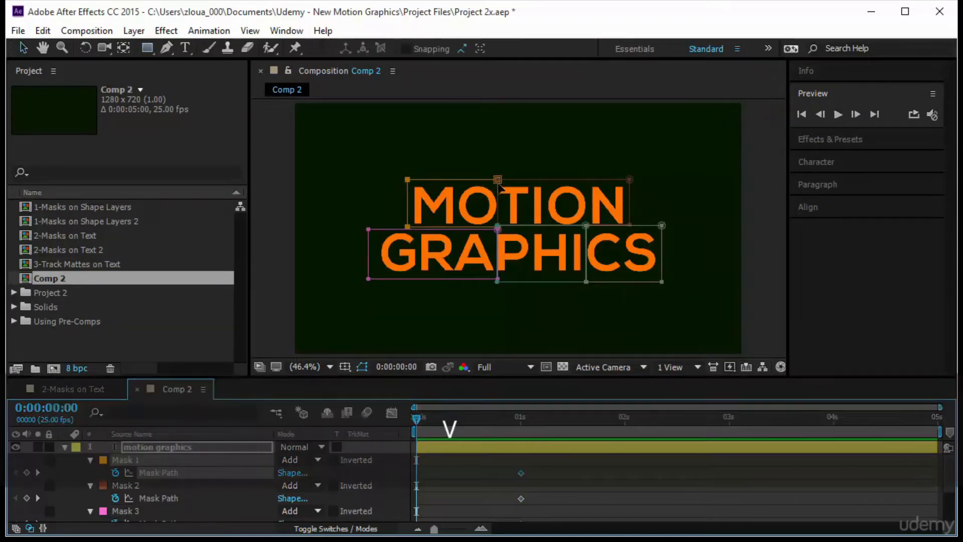
{"action": "left_click_drag", "start_coordinate": [498, 183], "coordinate": [495, 139]}
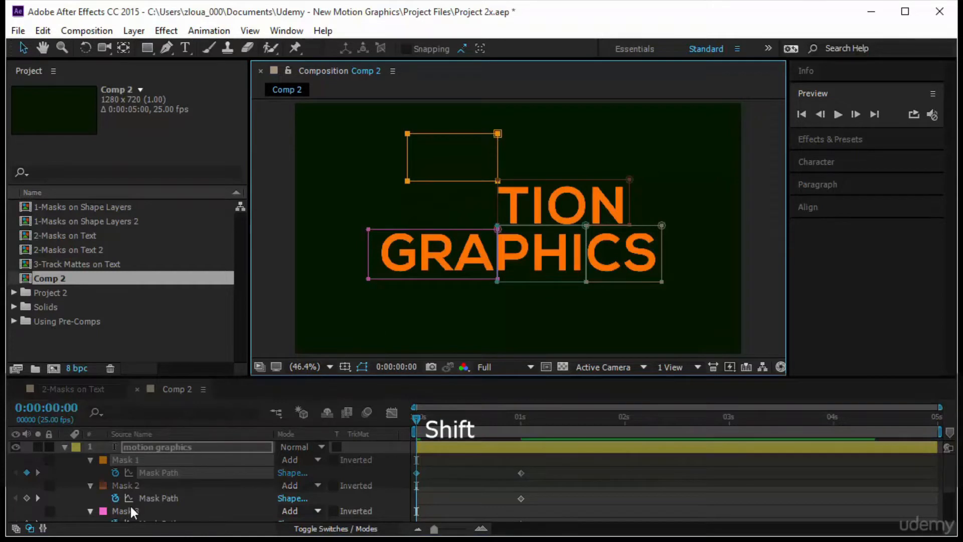
{"action": "left_click", "coordinate": [157, 498]}
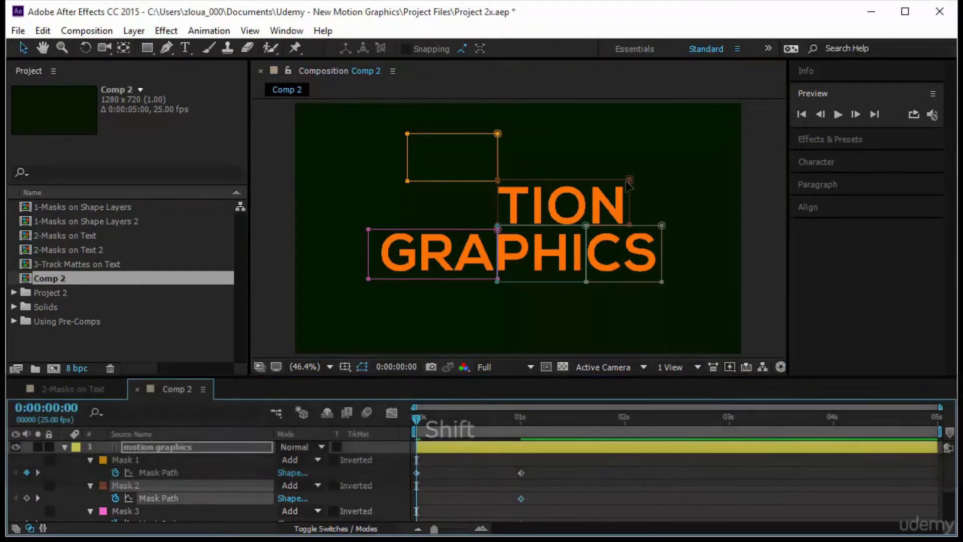
{"action": "left_click_drag", "start_coordinate": [627, 180], "coordinate": [623, 137]}
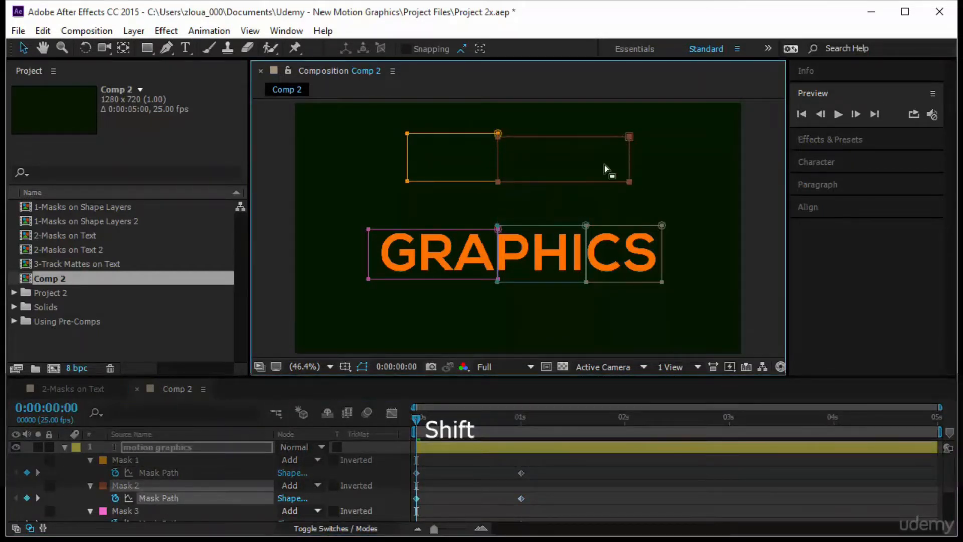
At 0:00:00:00, move Mask 3, Mask 4 and Mask 5 straight down until they sit clear below the word GRAPHICS
{"action": "left_click", "coordinate": [135, 511]}
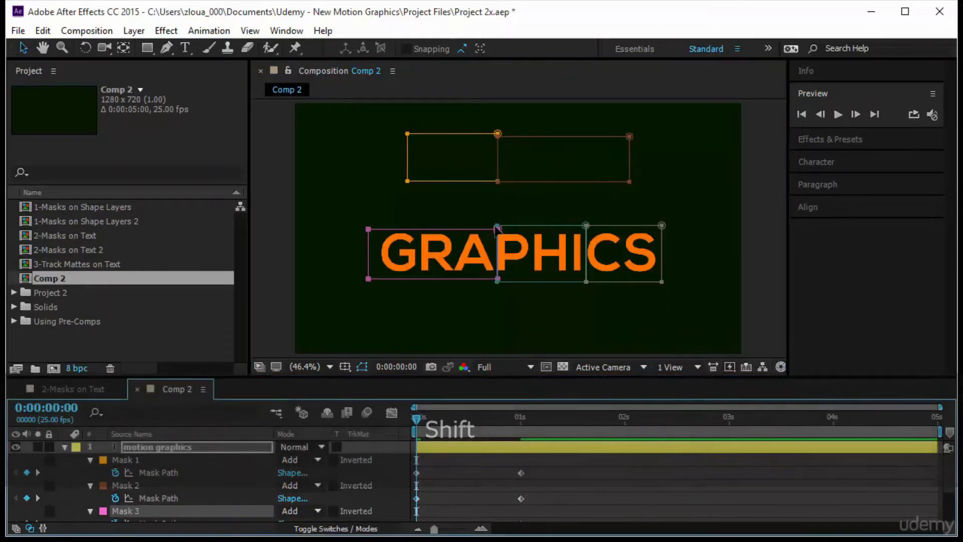
{"action": "left_click_drag", "start_coordinate": [437, 232], "coordinate": [438, 287]}
{"action": "scroll", "coordinate": [193, 485], "scroll_direction": "down", "scroll_amount": 3}
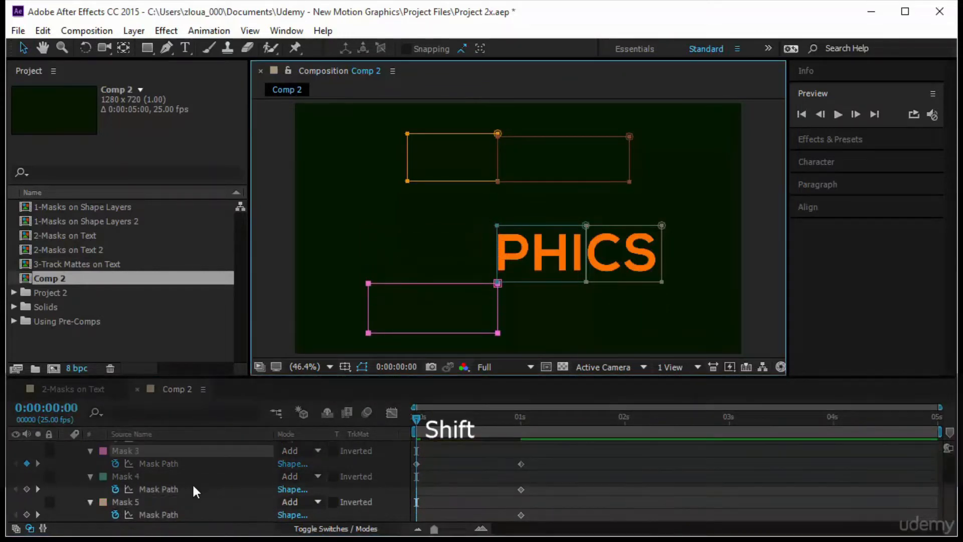
{"action": "left_click", "coordinate": [182, 485]}
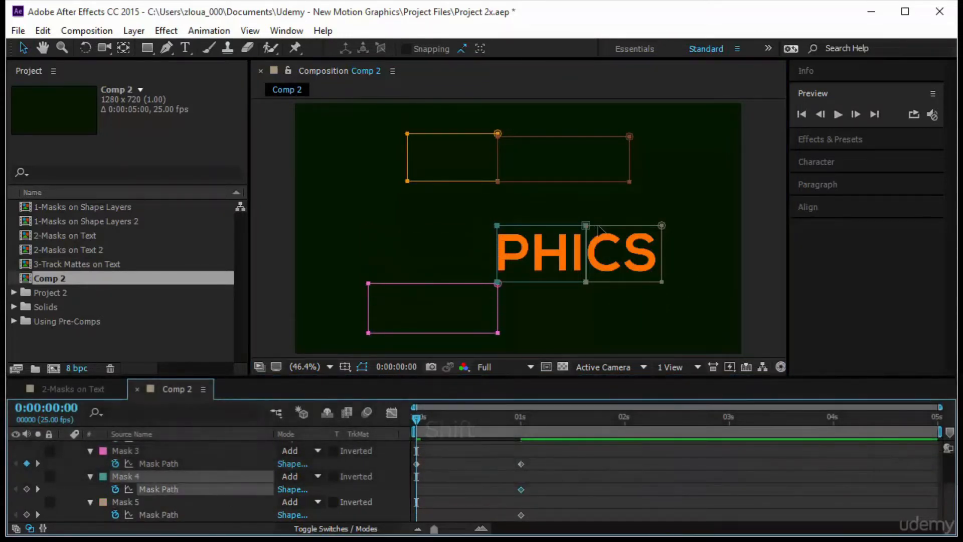
{"action": "left_click_drag", "start_coordinate": [590, 230], "coordinate": [590, 290]}
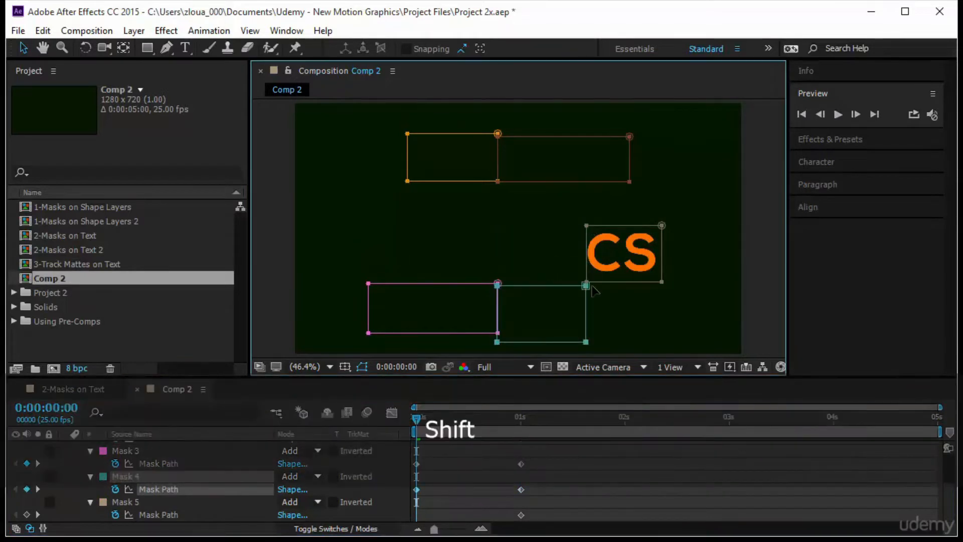
{"action": "left_click", "coordinate": [170, 512]}
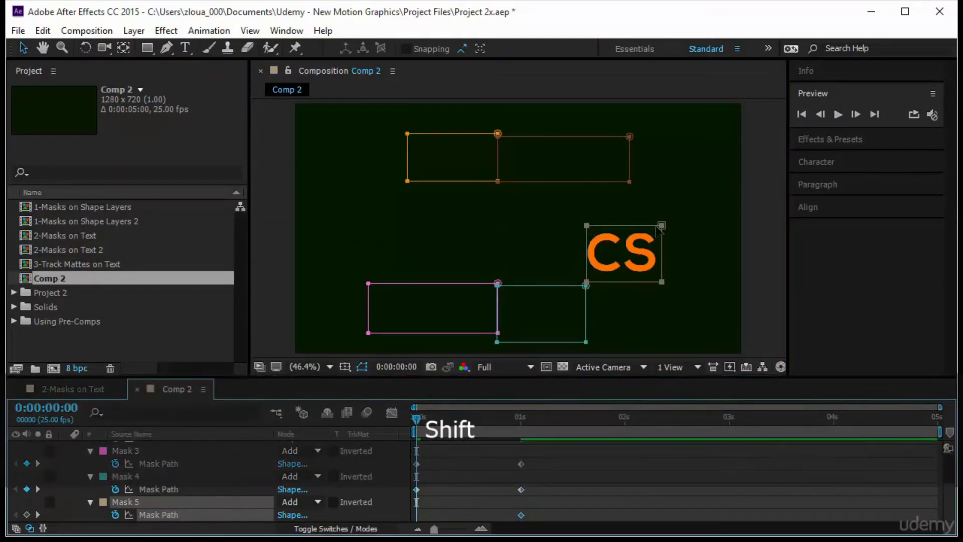
{"action": "left_click_drag", "start_coordinate": [662, 226], "coordinate": [662, 286]}
Play the five-mask reveal from 0:00:00:00 and stop the playback
{"action": "left_click", "coordinate": [419, 445]}
{"action": "key", "text": "space"}
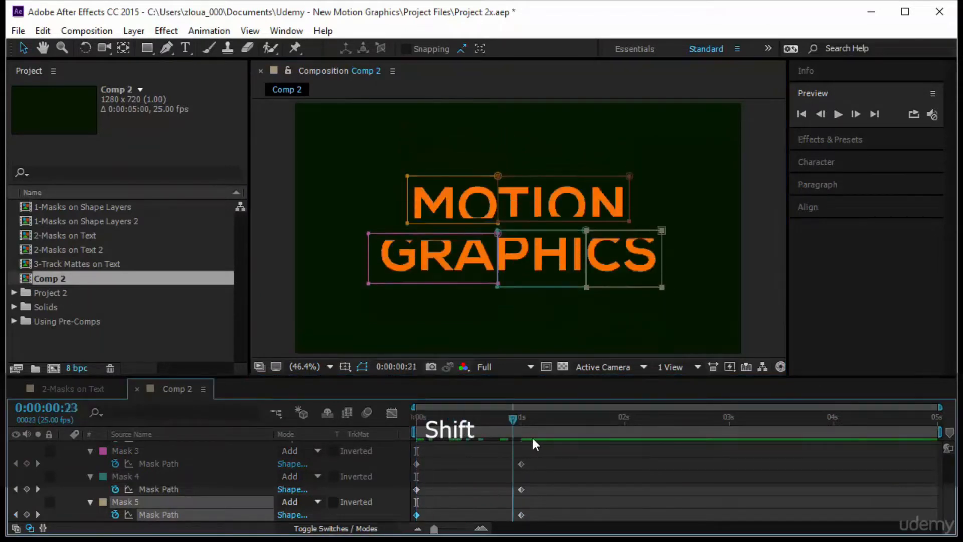
{"action": "key", "text": "space"}
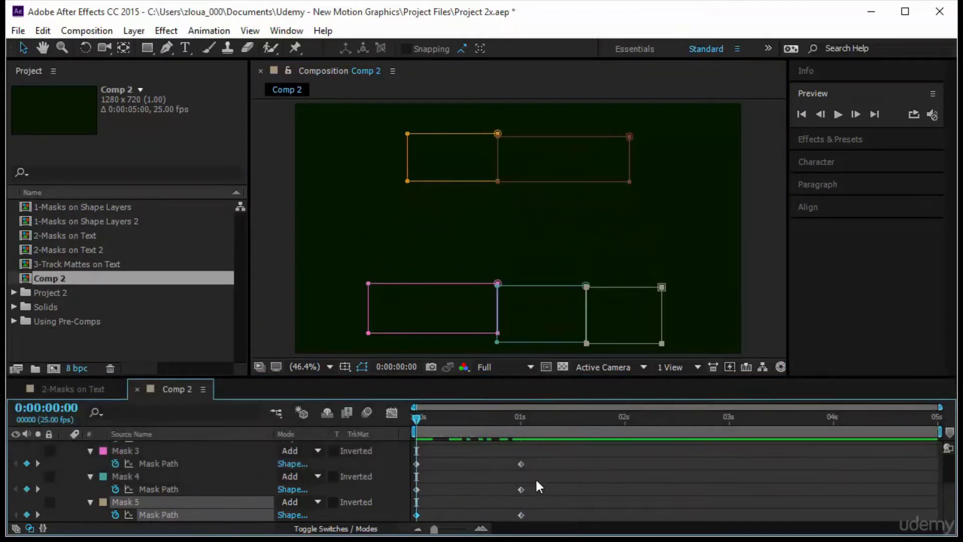
Stagger the end Mask Path keyframes, moving those of Masks 1, 2, 3 and 4 to about 0.45, 0.8, 0.6 and 0.5 seconds
{"action": "left_click_drag", "start_coordinate": [477, 376], "coordinate": [477, 254]}
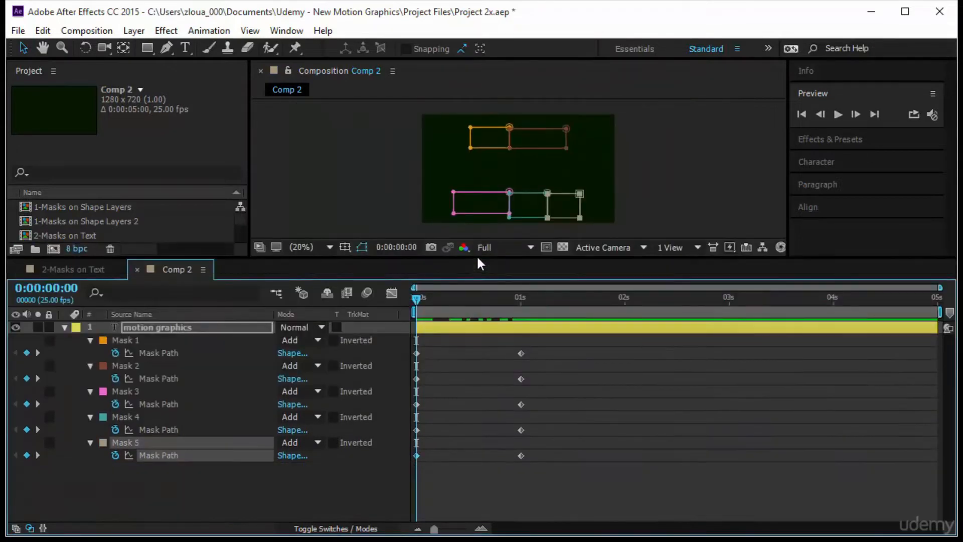
{"action": "left_click_drag", "start_coordinate": [521, 352], "coordinate": [462, 354]}
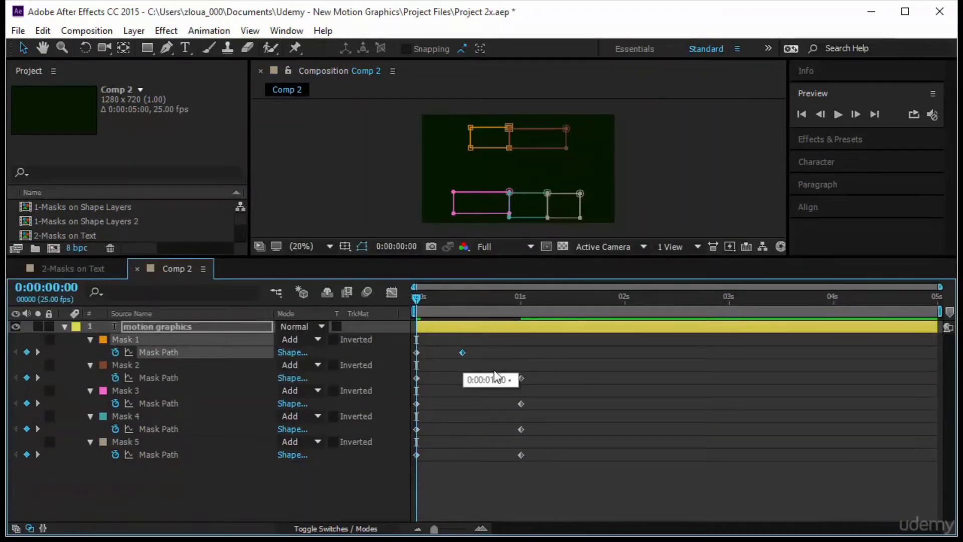
{"action": "left_click_drag", "start_coordinate": [521, 378], "coordinate": [478, 404]}
{"action": "left_click_drag", "start_coordinate": [520, 430], "coordinate": [466, 429]}
{"action": "left_click", "coordinate": [520, 454]}
{"action": "left_click", "coordinate": [553, 471]}
Convert all Mask Path keyframes of the five masks to hold keyframes with Toggle Hold Keyframe
{"action": "left_click_drag", "start_coordinate": [553, 473], "coordinate": [407, 339]}
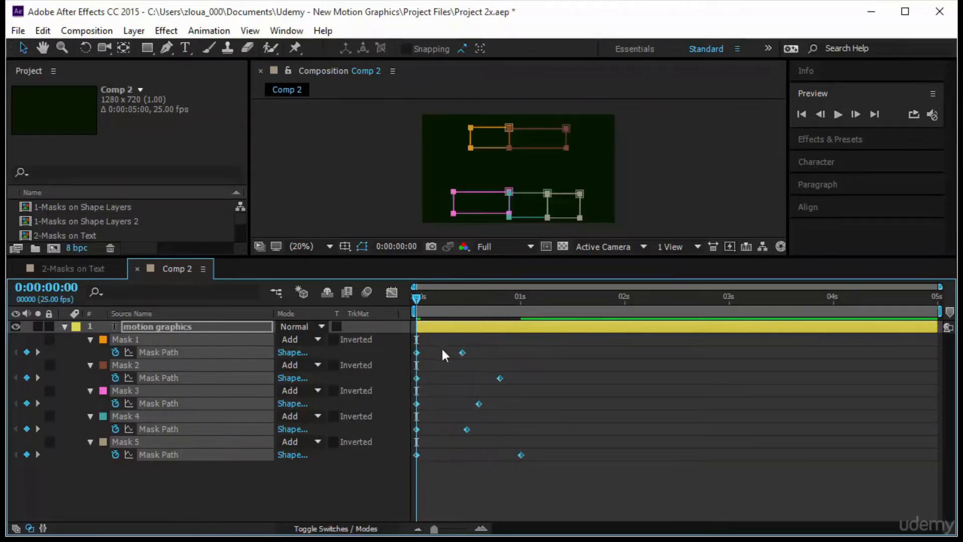
{"action": "right_click", "coordinate": [461, 352]}
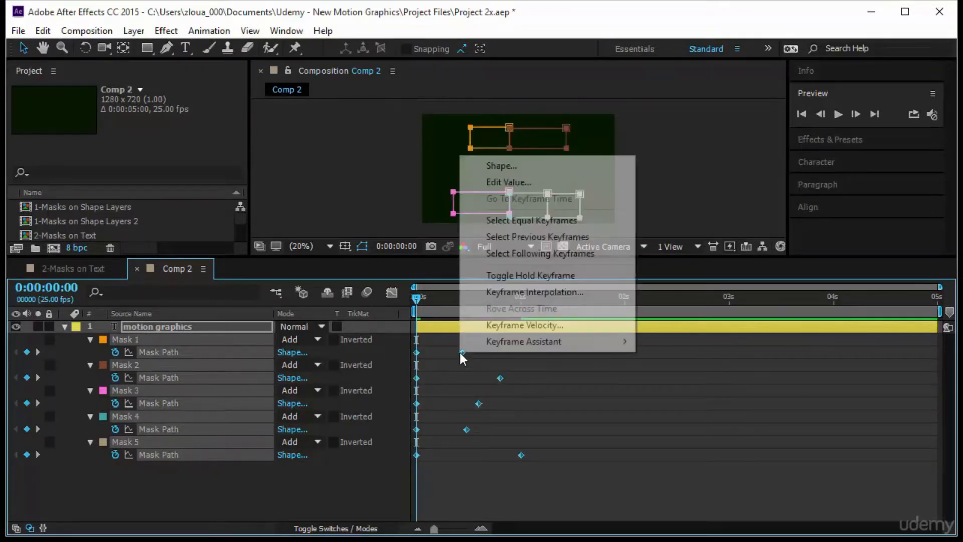
{"action": "left_click", "coordinate": [522, 276]}
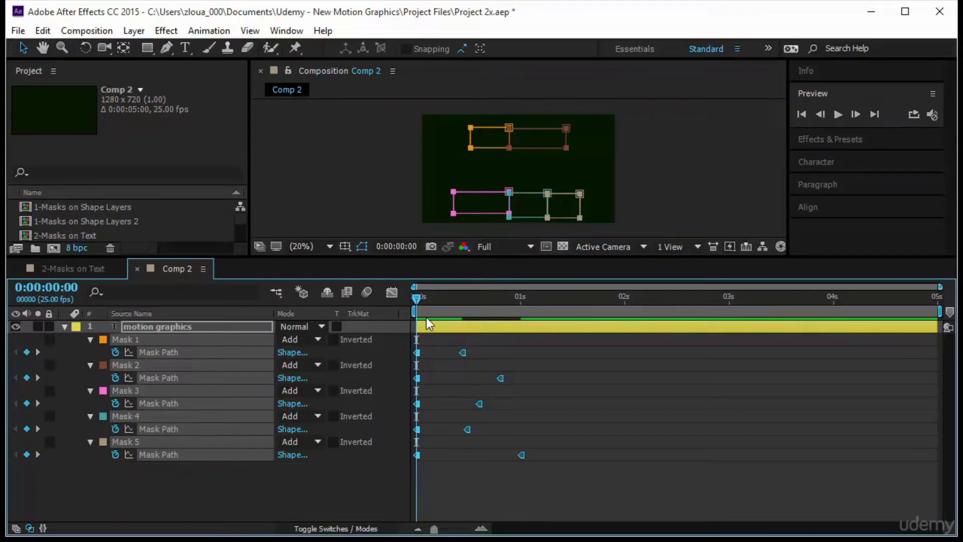
Enlarge the composition view, deselect the layer and play the hold-keyframe reveal
{"action": "left_click_drag", "start_coordinate": [461, 258], "coordinate": [474, 437]}
{"action": "left_click", "coordinate": [705, 324]}
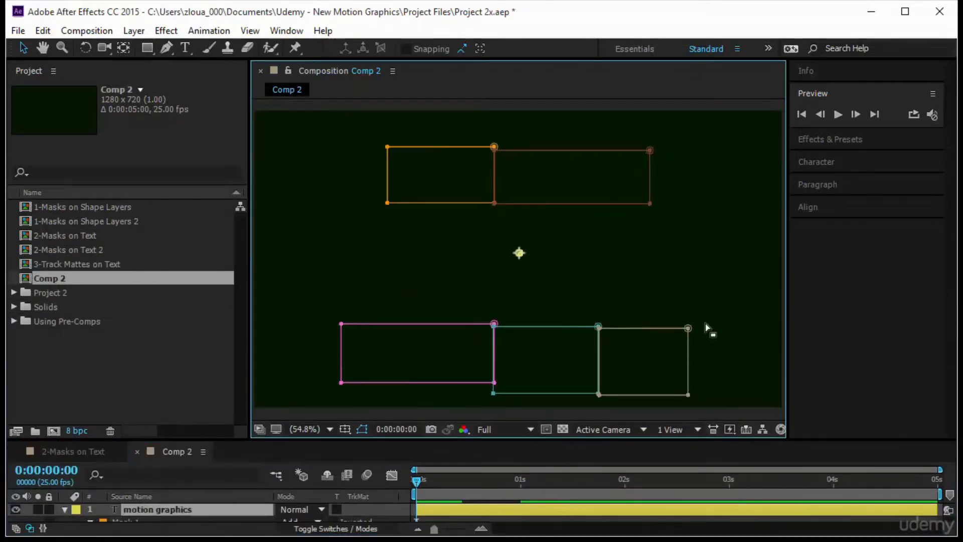
{"action": "left_click", "coordinate": [696, 143]}
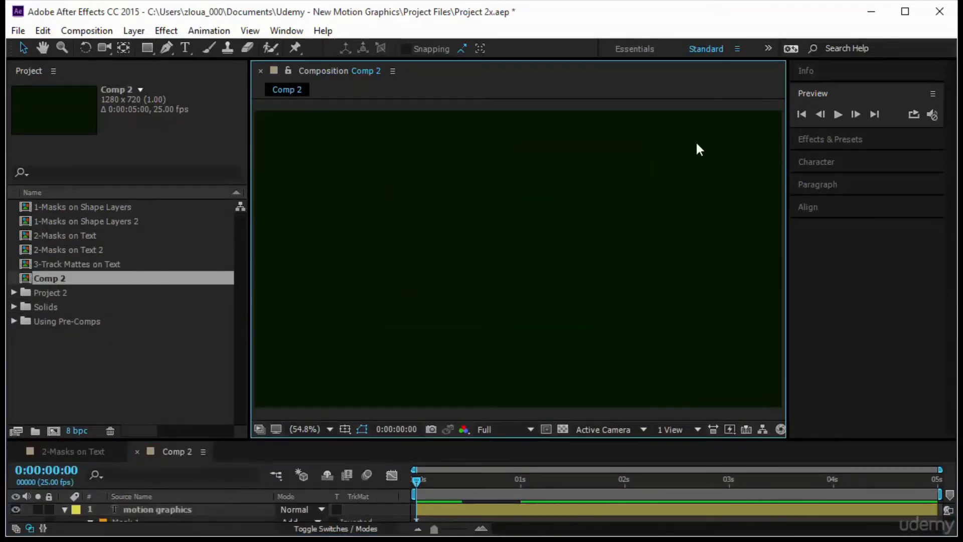
{"action": "left_click", "coordinate": [834, 114]}
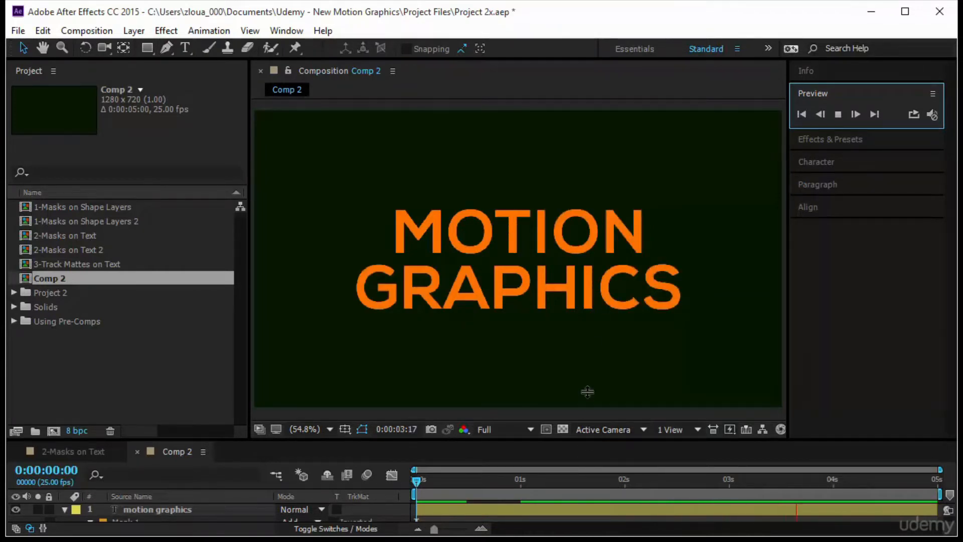
Reselect all Mask Path keyframes, review the Toggle Hold Keyframe option and stop the playback at 0:00:00:00
{"action": "left_click_drag", "start_coordinate": [587, 404], "coordinate": [594, 297]}
{"action": "left_click_drag", "start_coordinate": [568, 384], "coordinate": [396, 518]}
{"action": "right_click", "coordinate": [461, 381]}
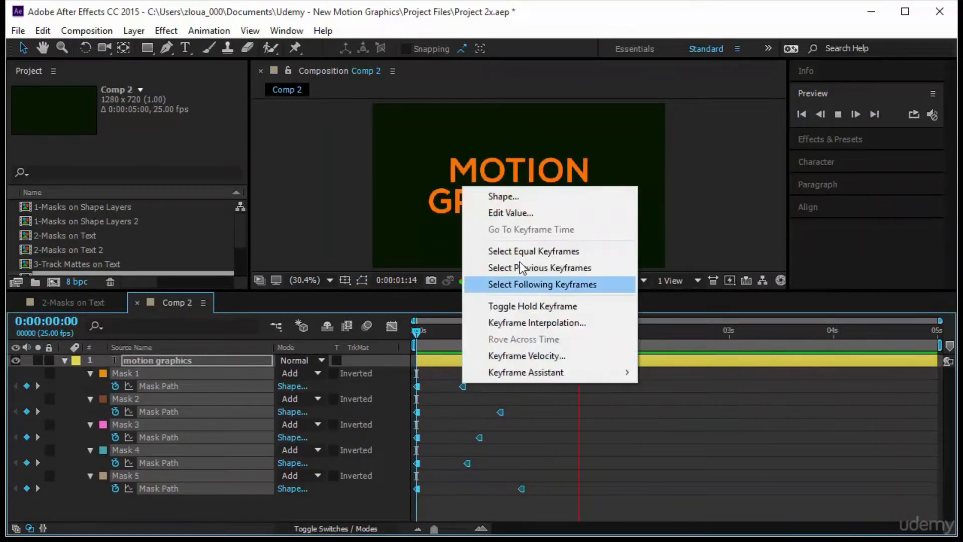
{"action": "left_click", "coordinate": [559, 305]}
{"action": "left_click_drag", "start_coordinate": [413, 333], "coordinate": [390, 344]}
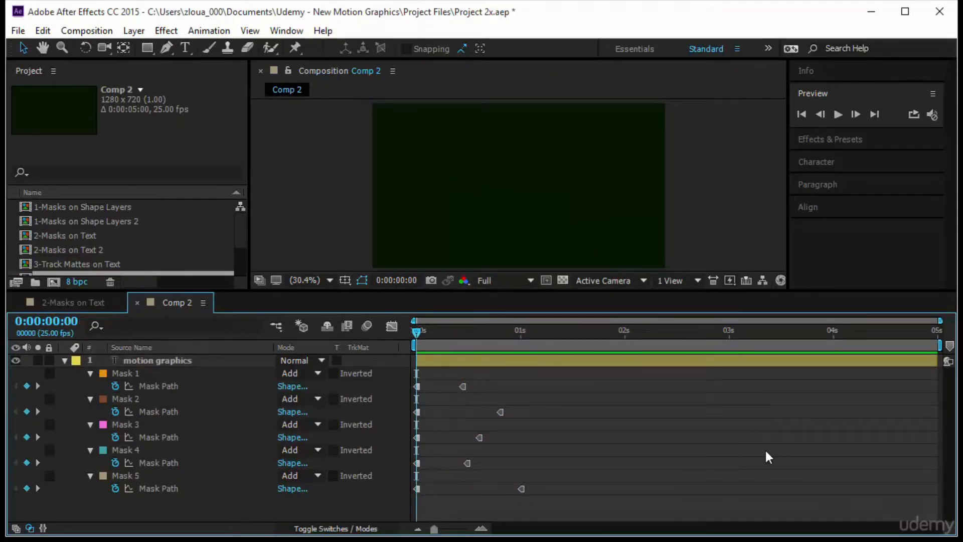
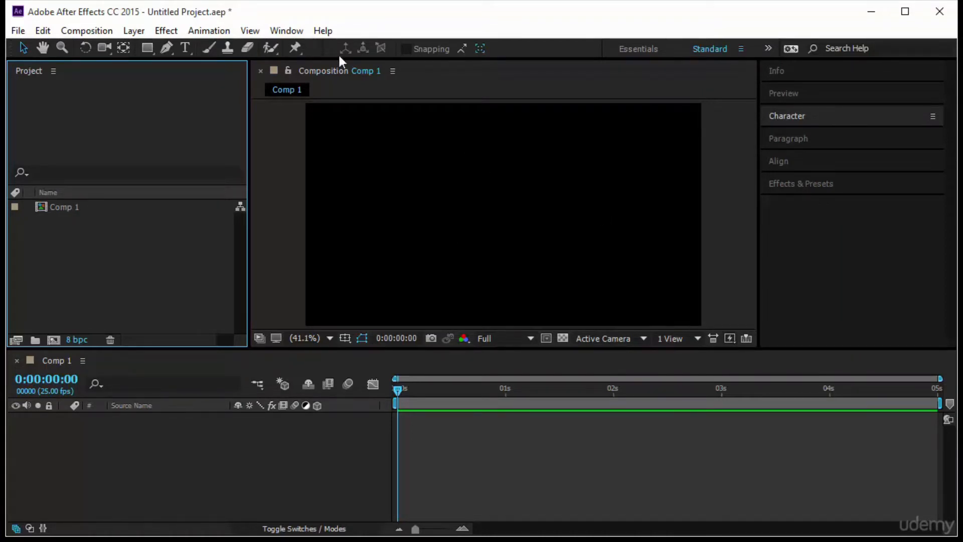
Start a new solid layer in Comp 1 and set its color to deep blue, hex 000341
{"action": "left_click", "coordinate": [230, 465]}
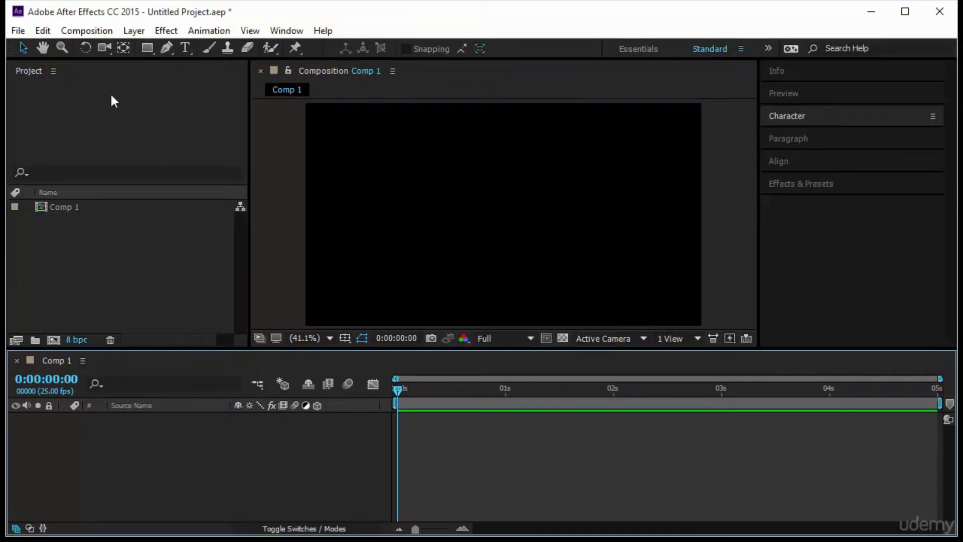
{"action": "left_click", "coordinate": [134, 30]}
{"action": "mouse_move", "coordinate": [198, 14]}
{"action": "left_click", "coordinate": [481, 29]}
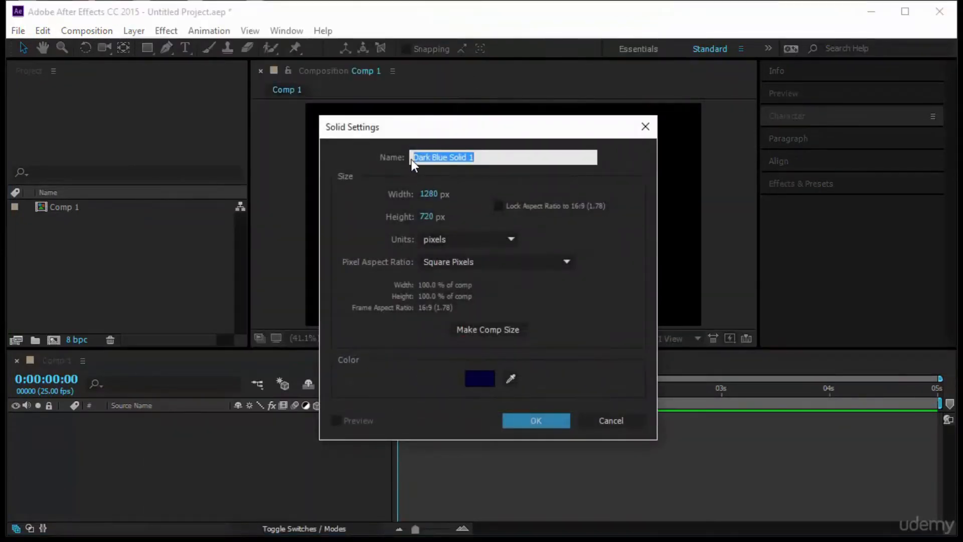
{"action": "left_click", "coordinate": [479, 378]}
{"action": "mouse_move", "coordinate": [651, 241]}
{"action": "left_mouse_down"}
{"action": "mouse_move", "coordinate": [743, 169]}
{"action": "mouse_move", "coordinate": [688, 215]}
{"action": "mouse_move", "coordinate": [717, 313]}
{"action": "left_mouse_up"}
{"action": "mouse_move", "coordinate": [711, 276]}
{"action": "left_mouse_down"}
{"action": "mouse_move", "coordinate": [716, 187]}
{"action": "mouse_move", "coordinate": [717, 318]}
{"action": "left_mouse_up"}
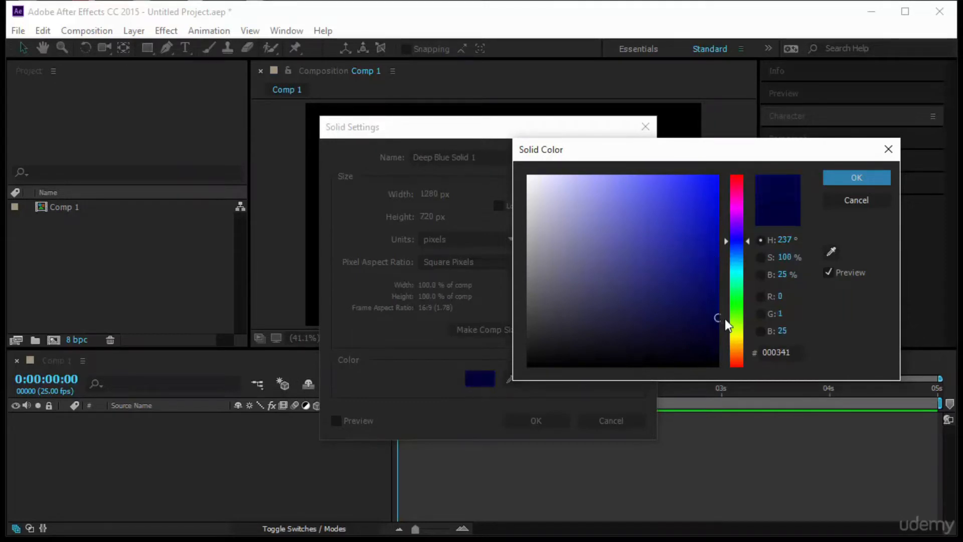
{"action": "left_click", "coordinate": [839, 180]}
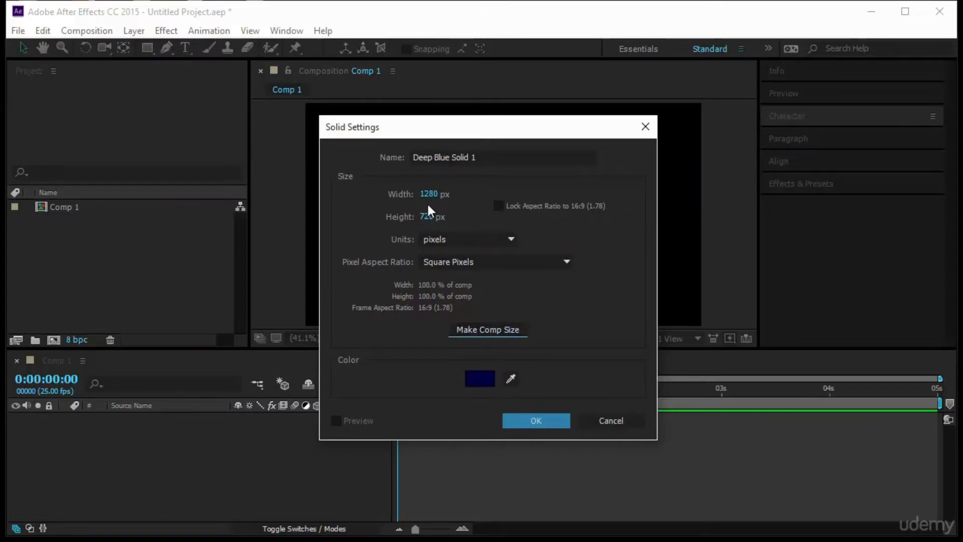
Try a solid width of 700 px, restore the composition size of 1280 × 720 px, and create the solid
{"action": "left_click_drag", "start_coordinate": [427, 194], "coordinate": [339, 202]}
{"action": "left_click_drag", "start_coordinate": [432, 195], "coordinate": [403, 194]}
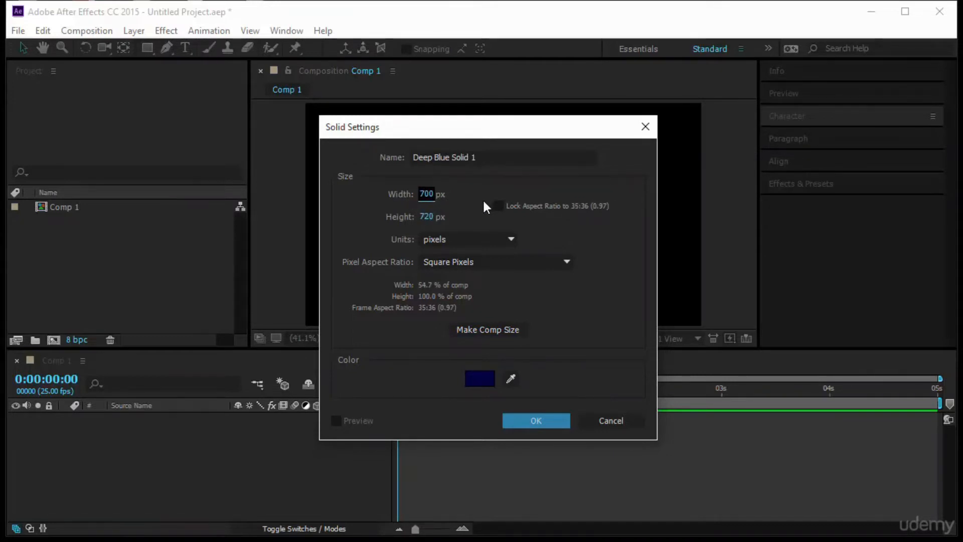
{"action": "left_click", "coordinate": [480, 331]}
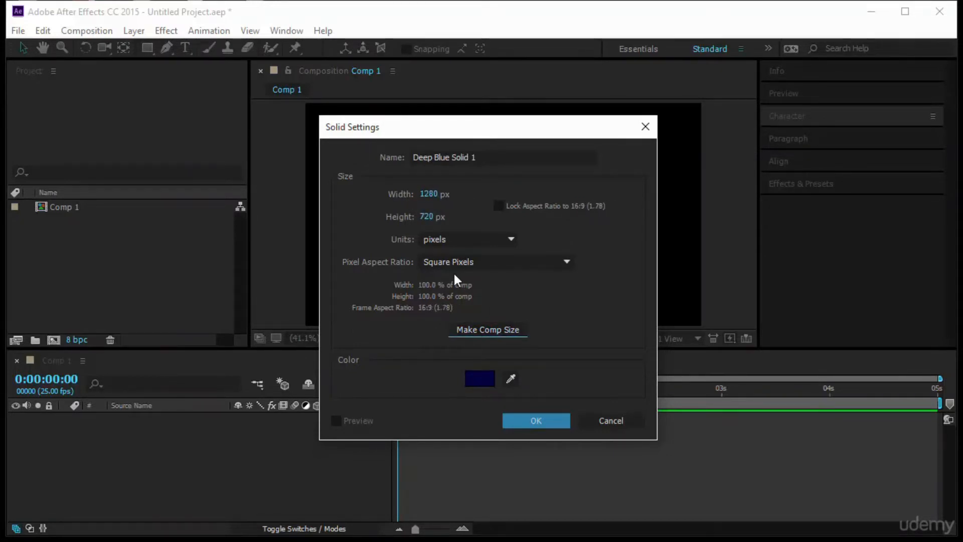
{"action": "left_click", "coordinate": [542, 419]}
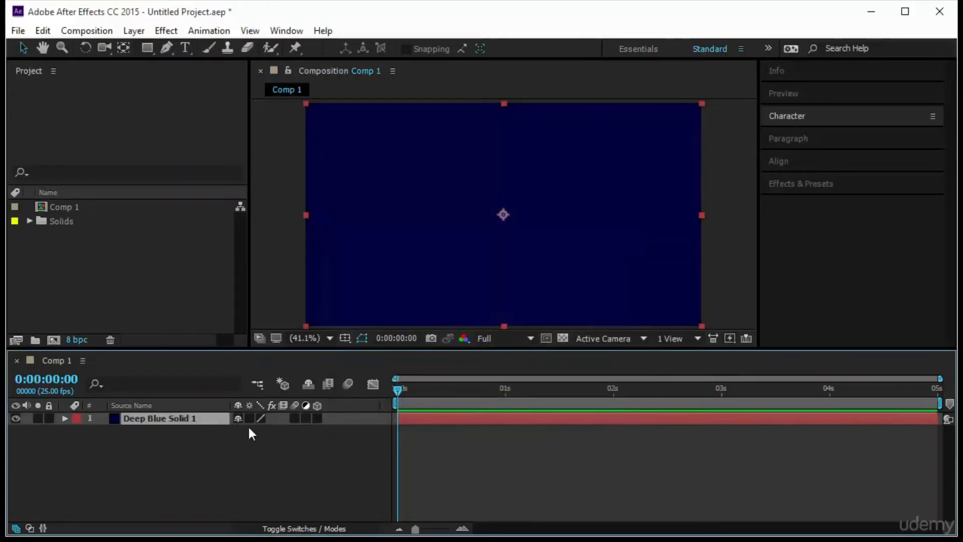
Expand the Solids folder in the project and select the deep blue solid's source item to view its details
{"action": "left_click", "coordinate": [81, 222]}
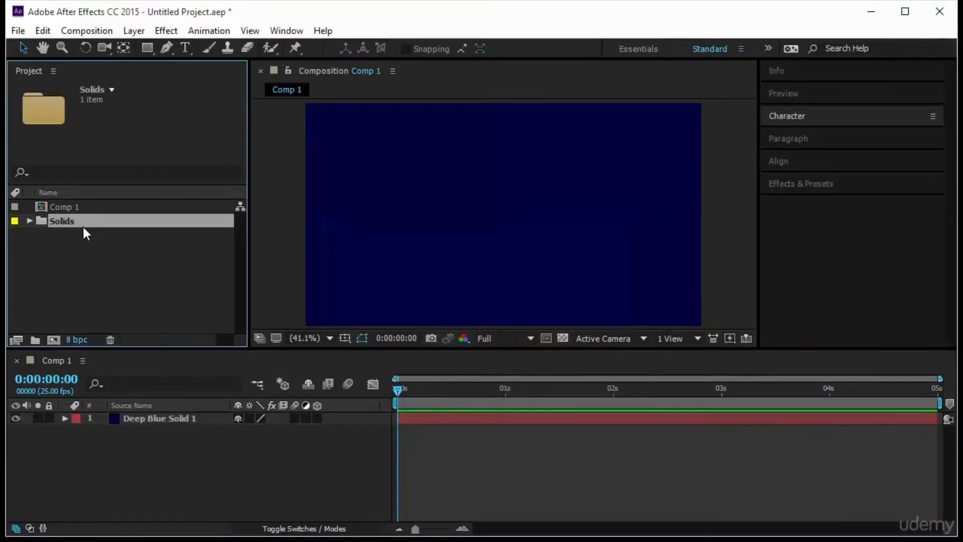
{"action": "left_click", "coordinate": [30, 221]}
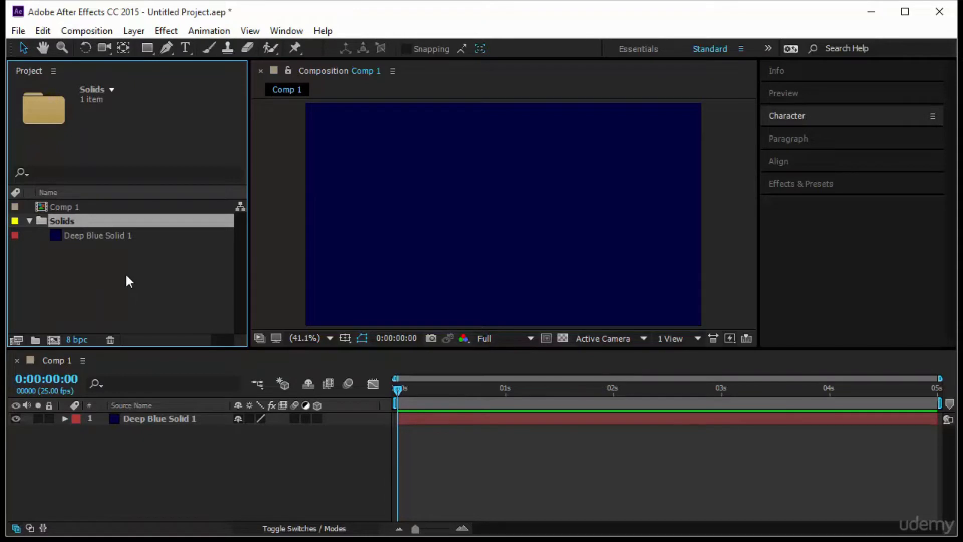
{"action": "left_click", "coordinate": [101, 235]}
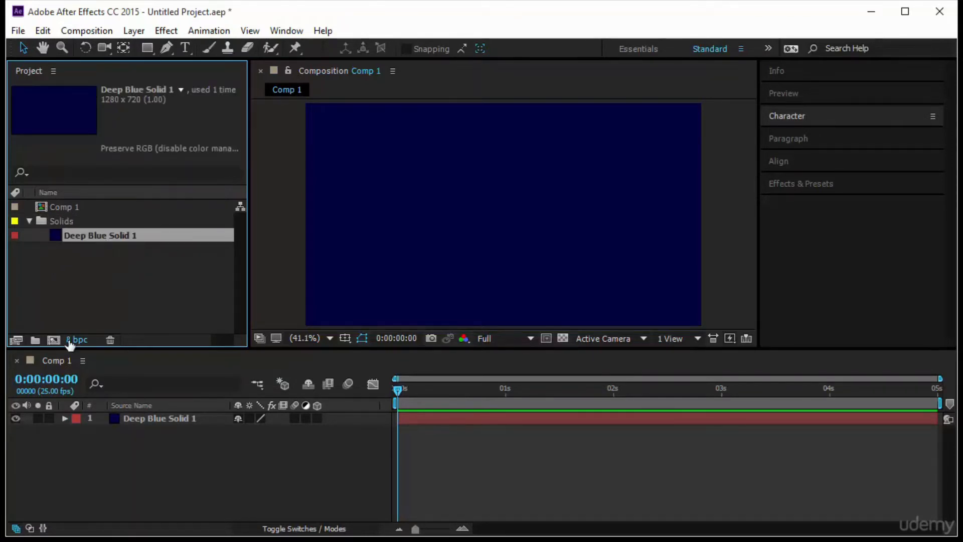
Select the deep blue solid layer, lock it, and unlock and reselect it
{"action": "left_click", "coordinate": [671, 419]}
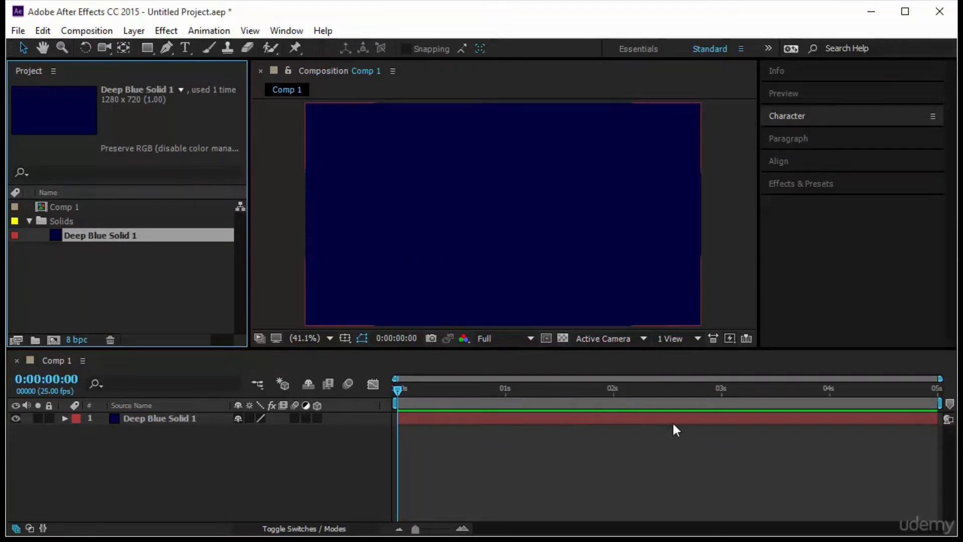
{"action": "left_click", "coordinate": [561, 160]}
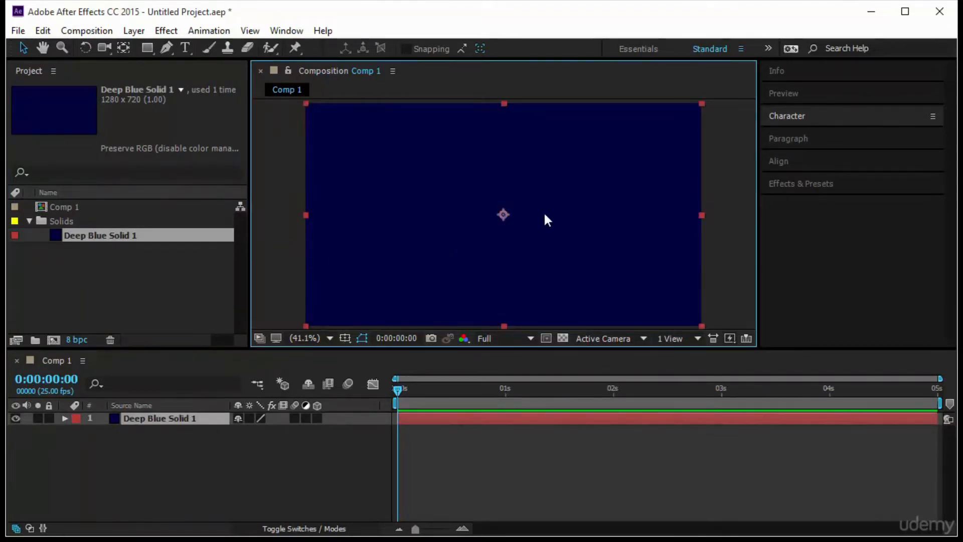
{"action": "left_click", "coordinate": [49, 418]}
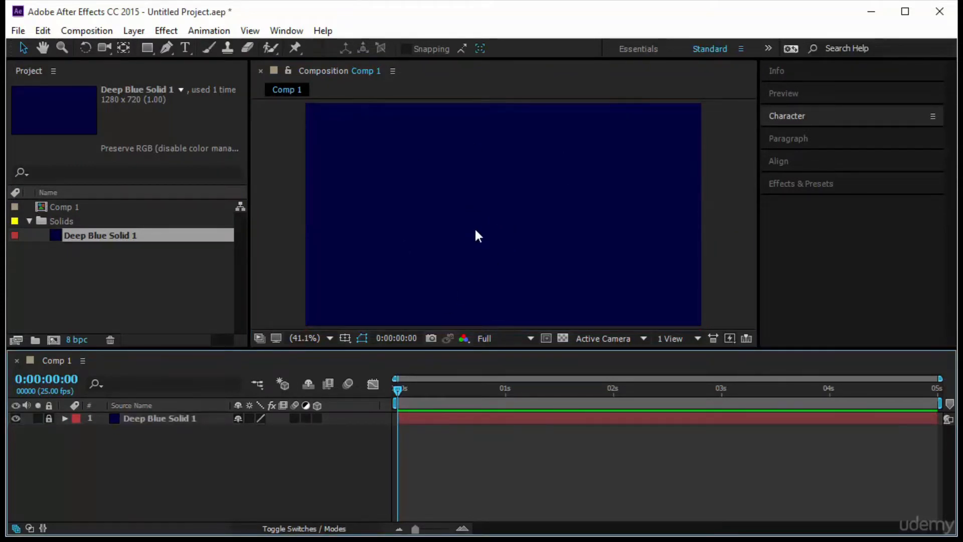
{"action": "left_click", "coordinate": [49, 418]}
{"action": "left_click", "coordinate": [424, 296]}
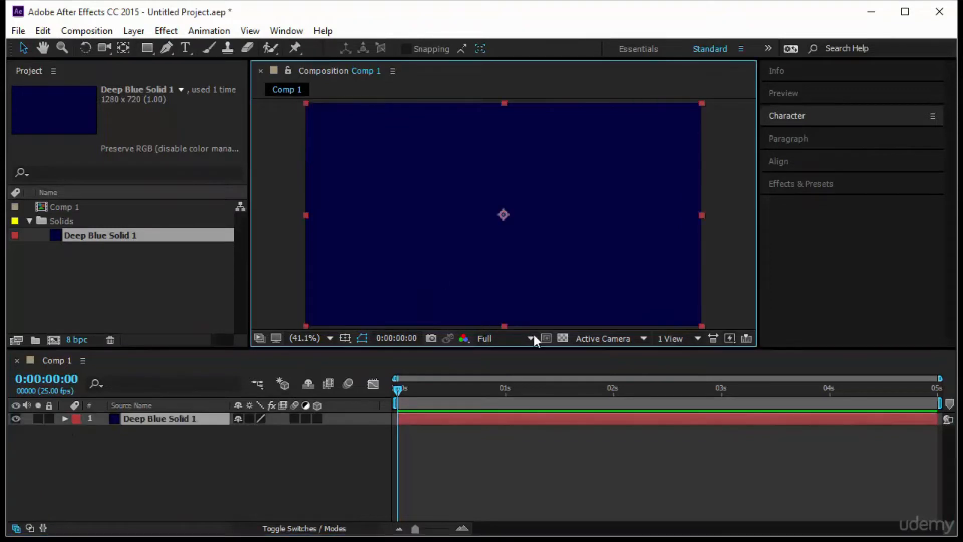
Review Comp 1's composition settings, including its frame size and background color, and close them without changes
{"action": "right_click", "coordinate": [56, 360]}
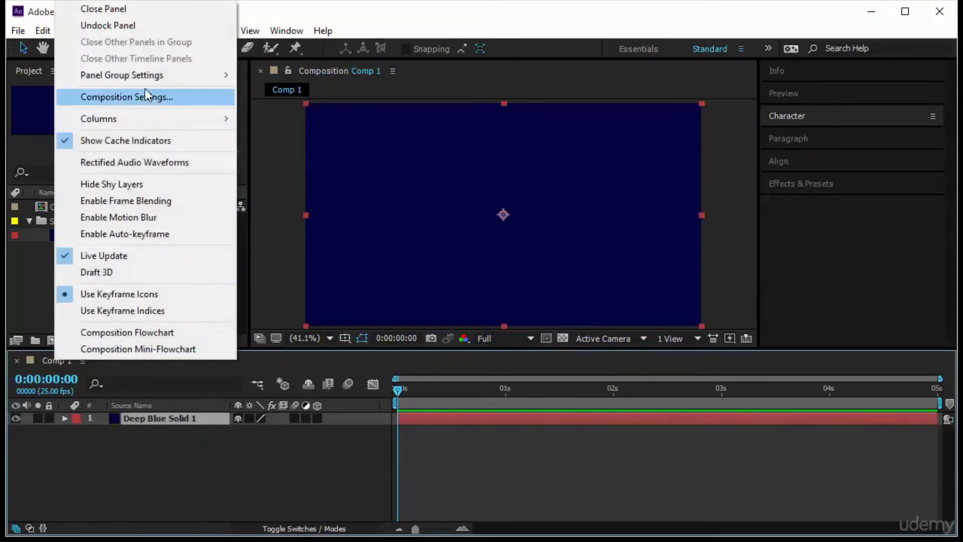
{"action": "left_click", "coordinate": [147, 99]}
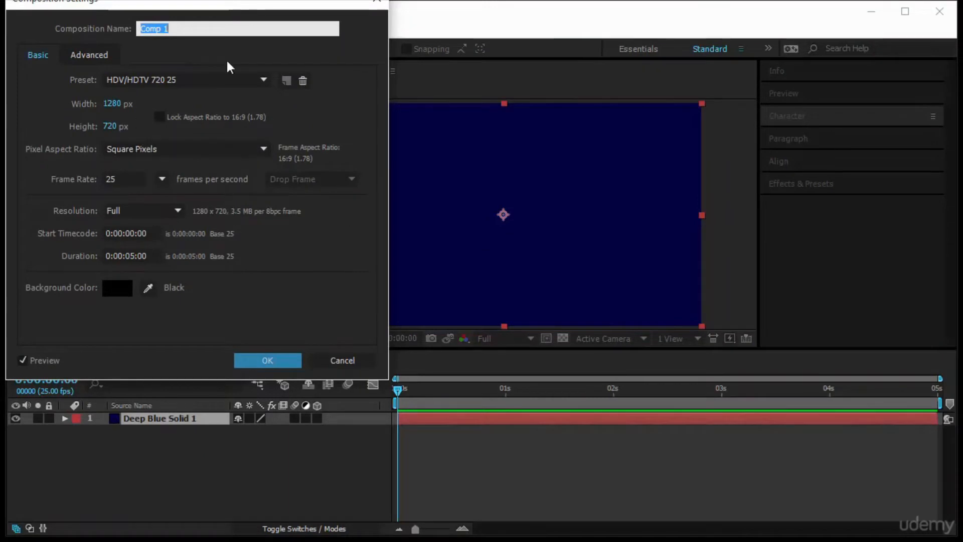
{"action": "left_click_drag", "start_coordinate": [211, 5], "coordinate": [234, 33]}
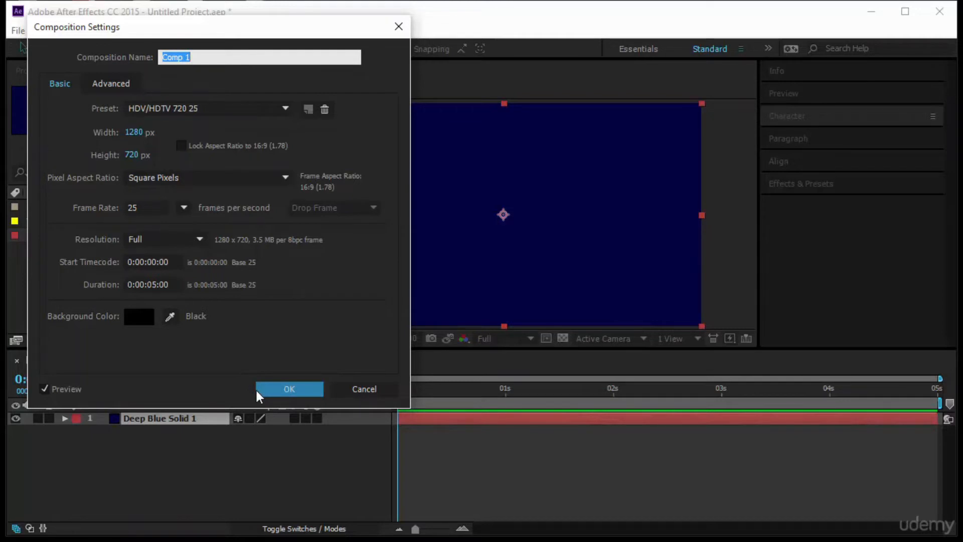
{"action": "left_click", "coordinate": [286, 389]}
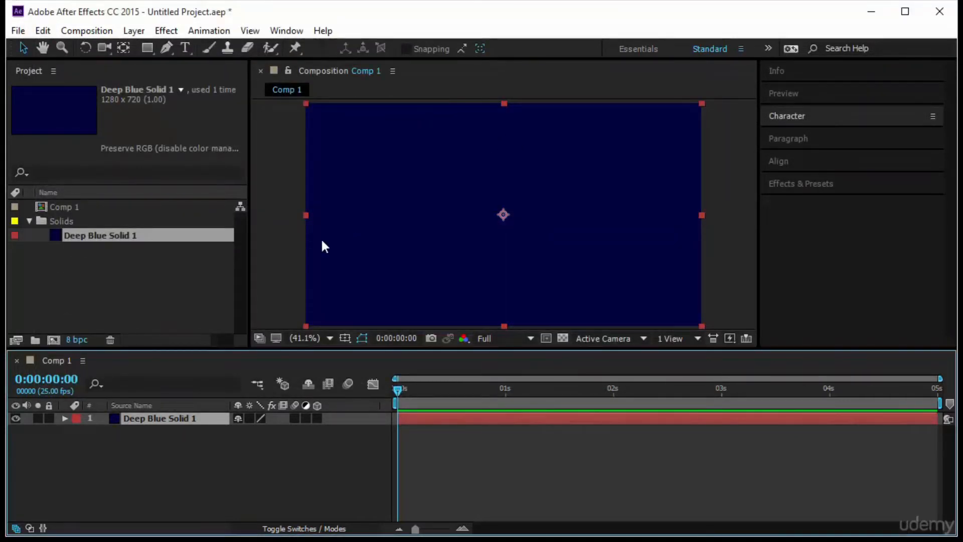
Reveal the blue solid's Transform properties, scale it to about 54.8 × 31.8%, and move it to about 318.9, 542.4
{"action": "left_click", "coordinate": [204, 269]}
{"action": "left_click", "coordinate": [63, 419]}
{"action": "left_click", "coordinate": [77, 431]}
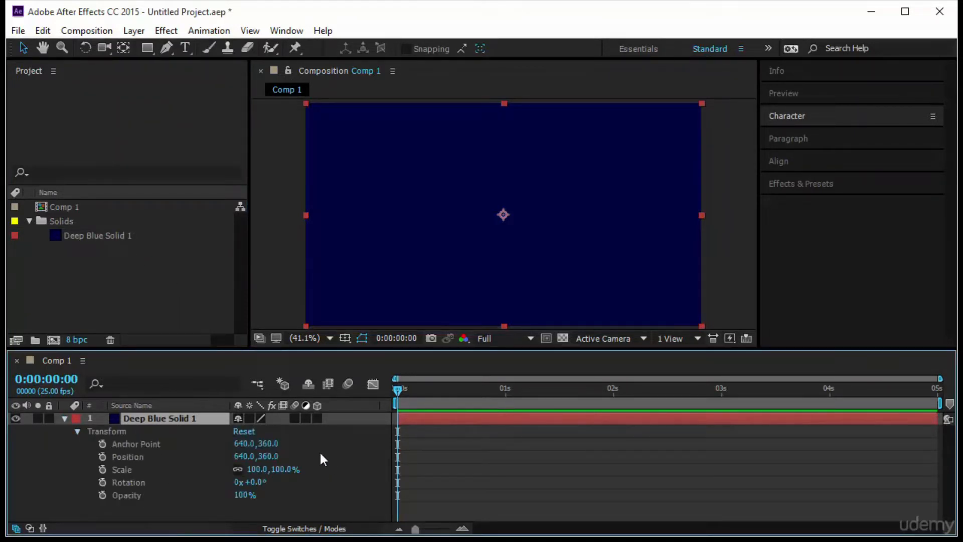
{"action": "left_click_drag", "start_coordinate": [504, 104], "coordinate": [513, 169]}
{"action": "left_click_drag", "start_coordinate": [702, 215], "coordinate": [613, 217]}
{"action": "left_click_drag", "start_coordinate": [527, 227], "coordinate": [599, 224]}
{"action": "left_click_drag", "start_coordinate": [563, 152], "coordinate": [422, 267]}
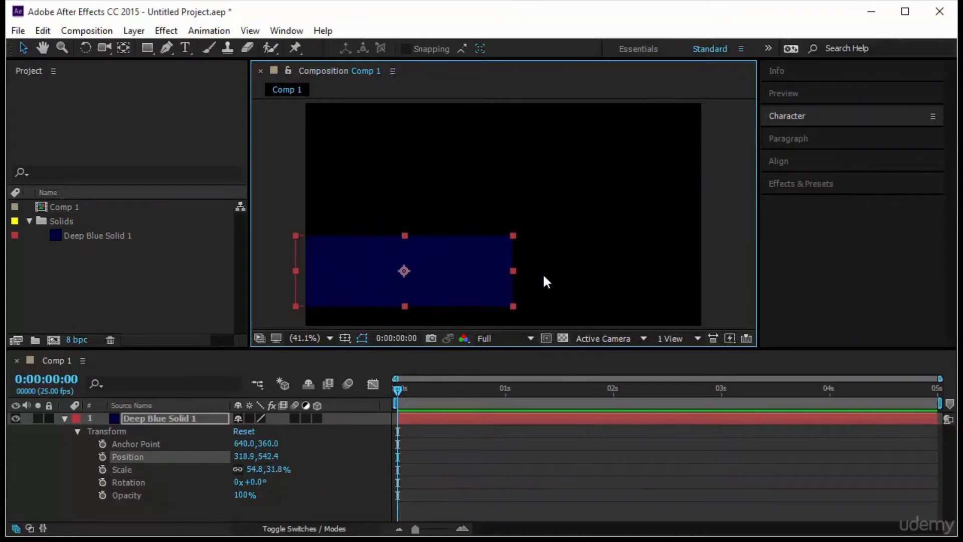
Narrow the blue solid to about 22.8 × 31.8% scale, position it at about 379.7, 262.7, and collapse its properties
{"action": "left_click_drag", "start_coordinate": [513, 271], "coordinate": [700, 273]}
{"action": "left_click_drag", "start_coordinate": [575, 277], "coordinate": [549, 205]}
{"action": "left_click_drag", "start_coordinate": [671, 202], "coordinate": [445, 186]}
{"action": "right_click", "coordinate": [475, 198]}
{"action": "left_click", "coordinate": [417, 193]}
{"action": "left_click", "coordinate": [547, 218]}
{"action": "left_click", "coordinate": [446, 198]}
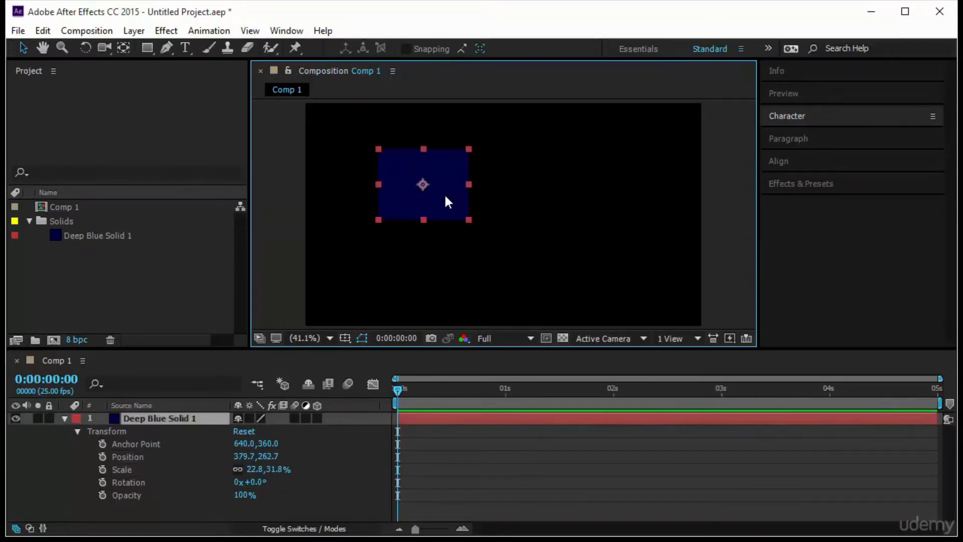
{"action": "left_click", "coordinate": [64, 419]}
Create a second 1280 × 720 px solid layer with the yellow color FFC600
{"action": "left_click", "coordinate": [129, 29]}
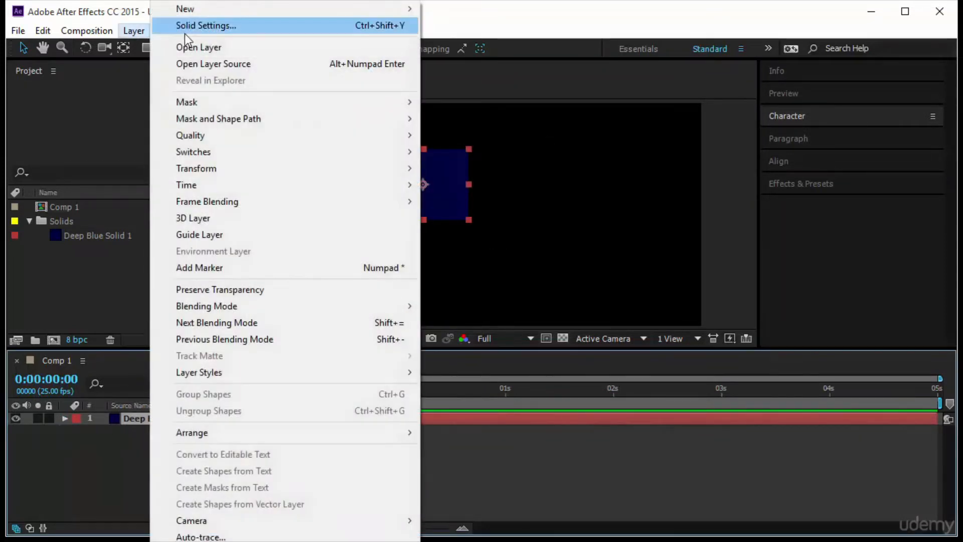
{"action": "mouse_move", "coordinate": [218, 3]}
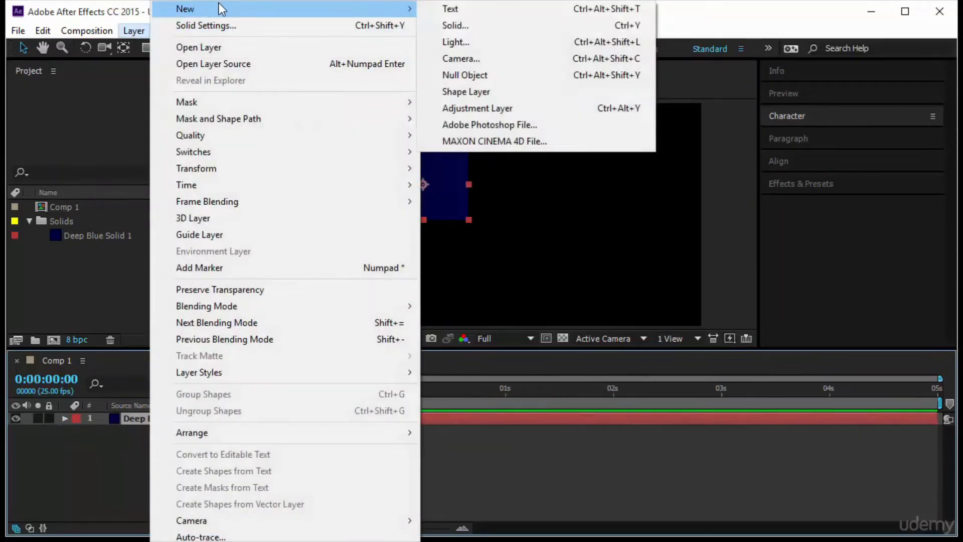
{"action": "left_click", "coordinate": [478, 25]}
{"action": "left_click", "coordinate": [479, 379]}
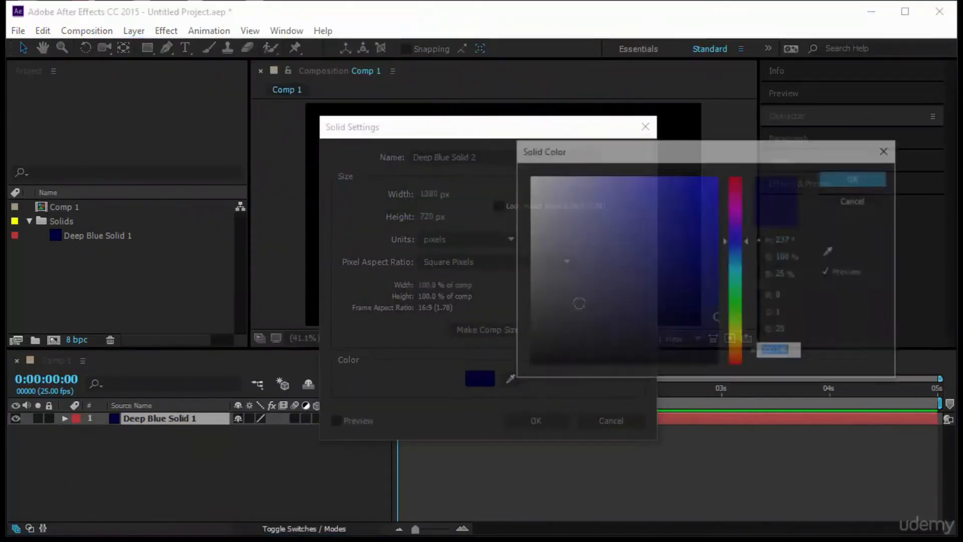
{"action": "left_click", "coordinate": [717, 214]}
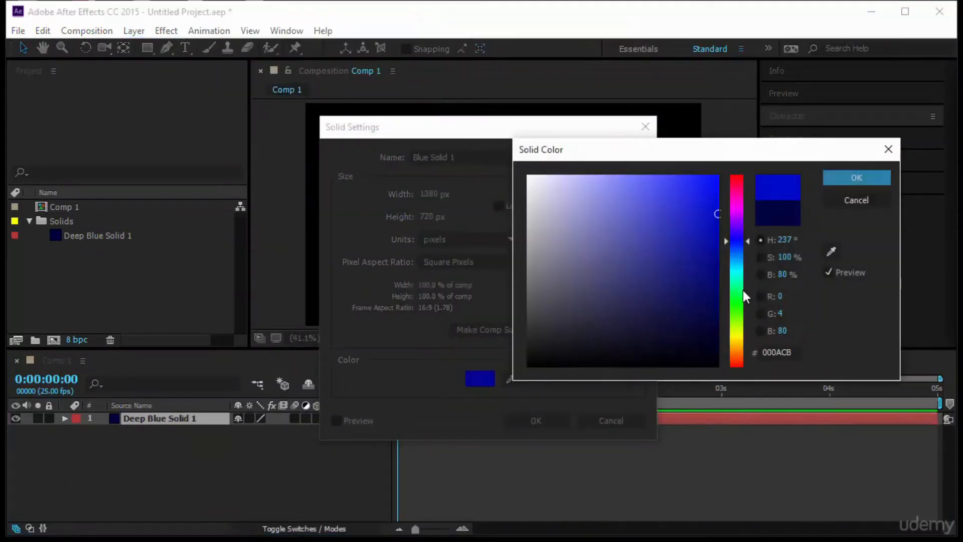
{"action": "left_click_drag", "start_coordinate": [741, 277], "coordinate": [739, 343]}
{"action": "left_click", "coordinate": [717, 176]}
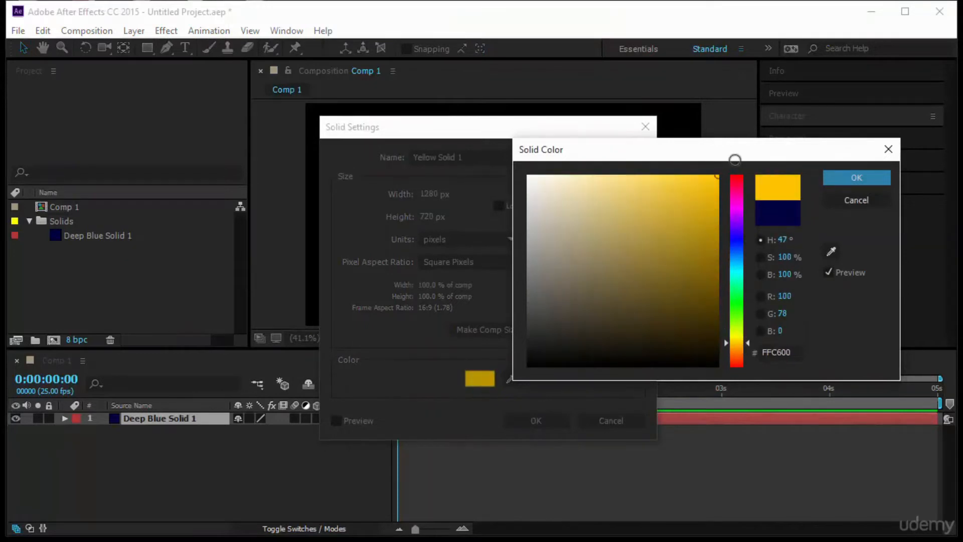
{"action": "left_click", "coordinate": [855, 177]}
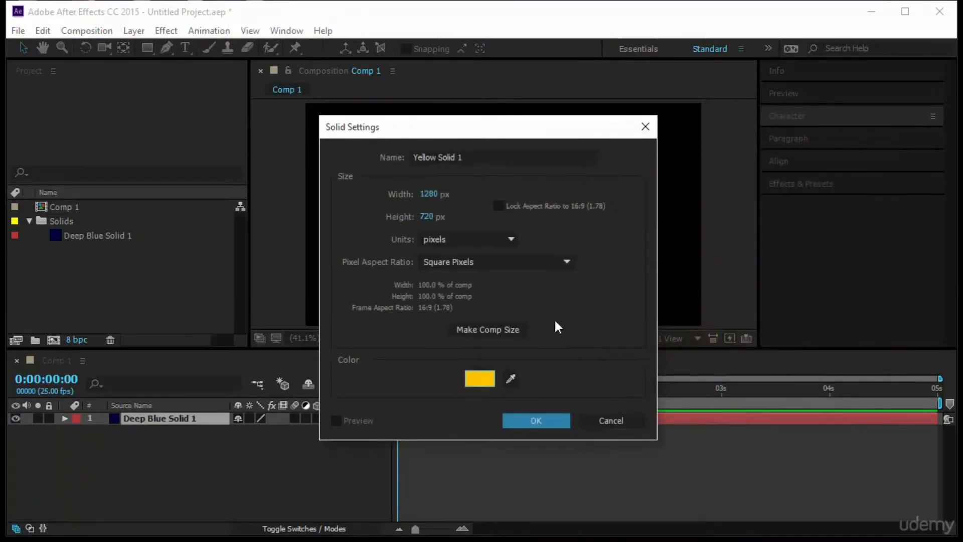
{"action": "left_click", "coordinate": [536, 420]}
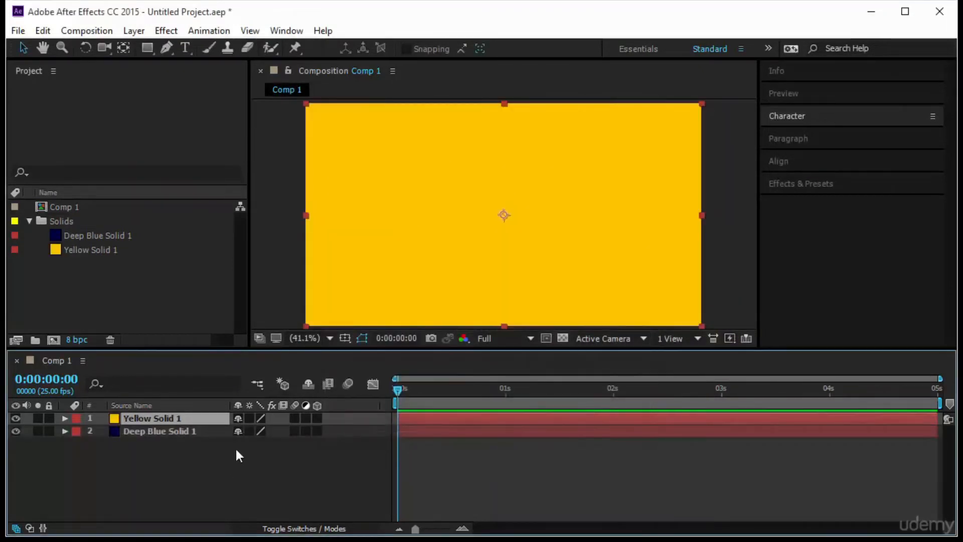
Shrink the yellow solid to a wide bar and place it to the right of the blue solid
{"action": "left_click_drag", "start_coordinate": [702, 102], "coordinate": [582, 188]}
{"action": "right_click", "coordinate": [650, 144]}
{"action": "left_click", "coordinate": [616, 168]}
{"action": "left_click_drag", "start_coordinate": [531, 206], "coordinate": [587, 181]}
{"action": "left_click", "coordinate": [423, 181]}
Examine the yellow solid's source item in the Solids folder and its matching layer in the timeline
{"action": "left_click", "coordinate": [158, 266]}
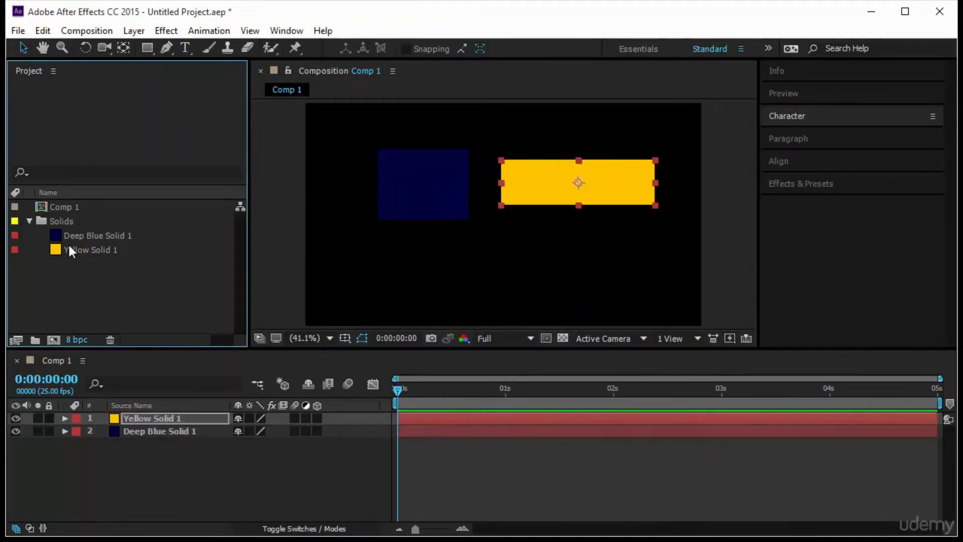
{"action": "left_click", "coordinate": [100, 251]}
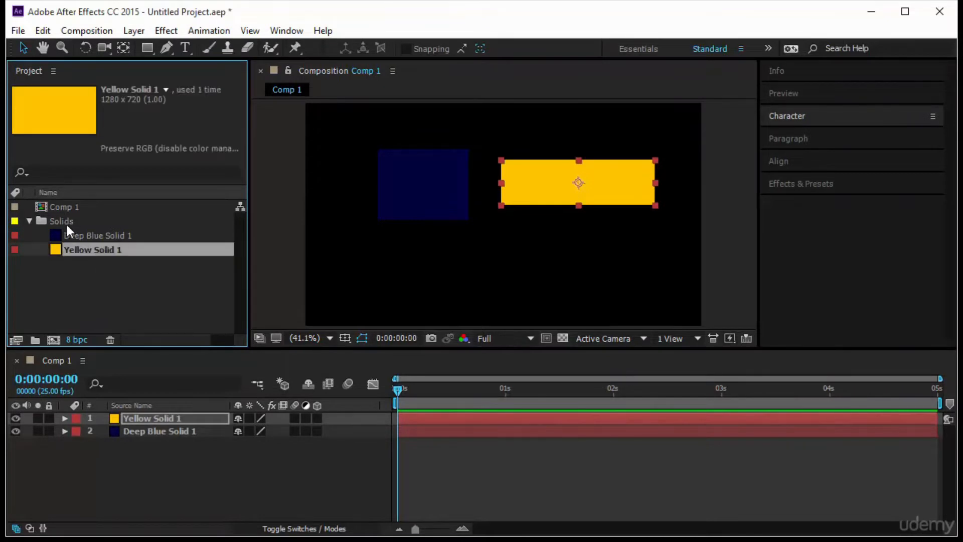
{"action": "left_click", "coordinate": [148, 419]}
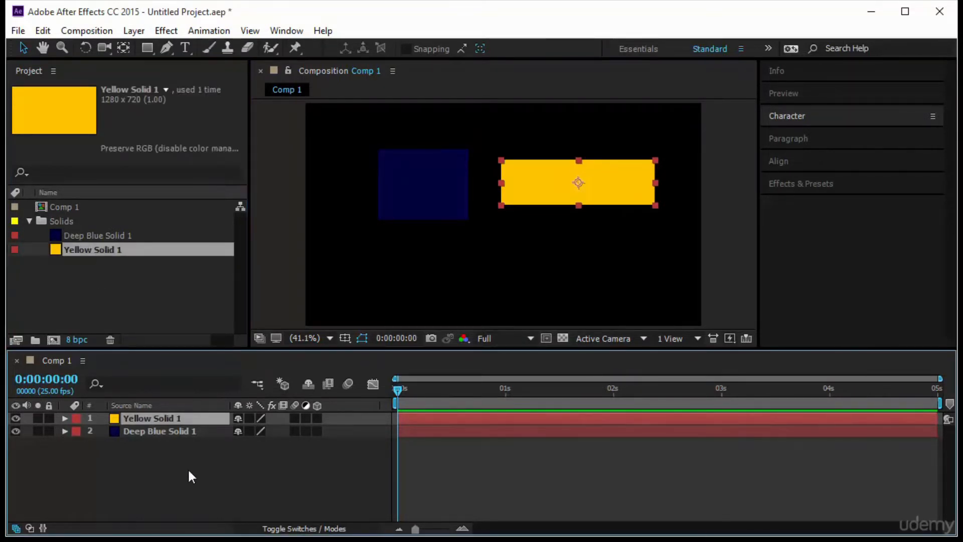
Add another instance of Deep Blue Solid 1 above the yellow layer, shrink it to a bar and place it below the yellow one
{"action": "left_click", "coordinate": [133, 236]}
{"action": "left_click_drag", "start_coordinate": [134, 236], "coordinate": [155, 414]}
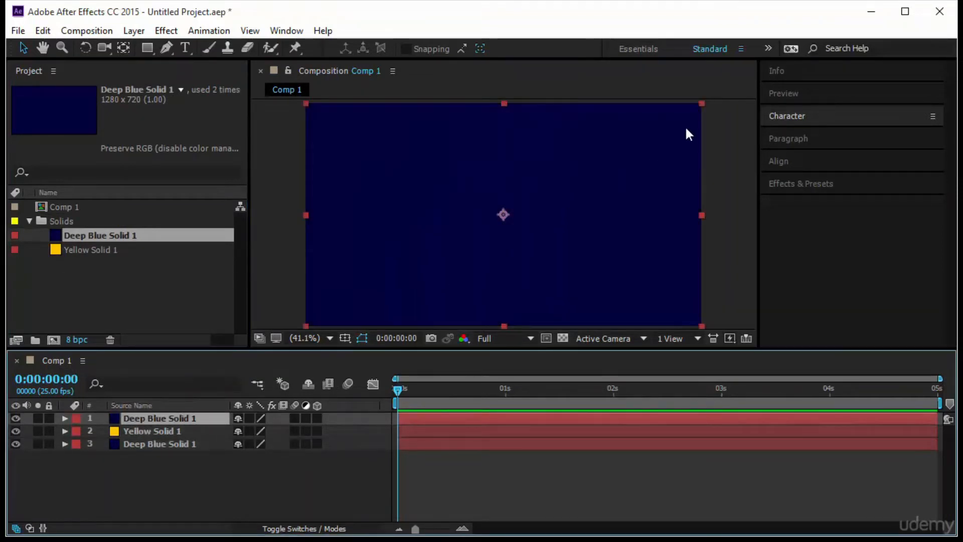
{"action": "left_click_drag", "start_coordinate": [701, 103], "coordinate": [589, 183]}
{"action": "left_click_drag", "start_coordinate": [522, 210], "coordinate": [572, 262]}
Select the original blue layer and add a third instance of Deep Blue Solid 1 at the top of the layer stack
{"action": "left_click", "coordinate": [155, 444]}
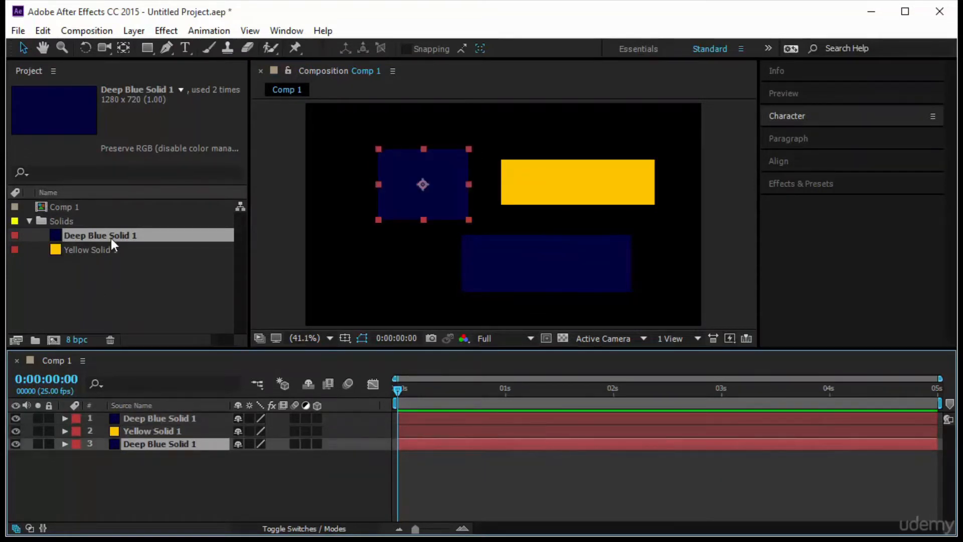
{"action": "left_click_drag", "start_coordinate": [113, 231], "coordinate": [146, 415]}
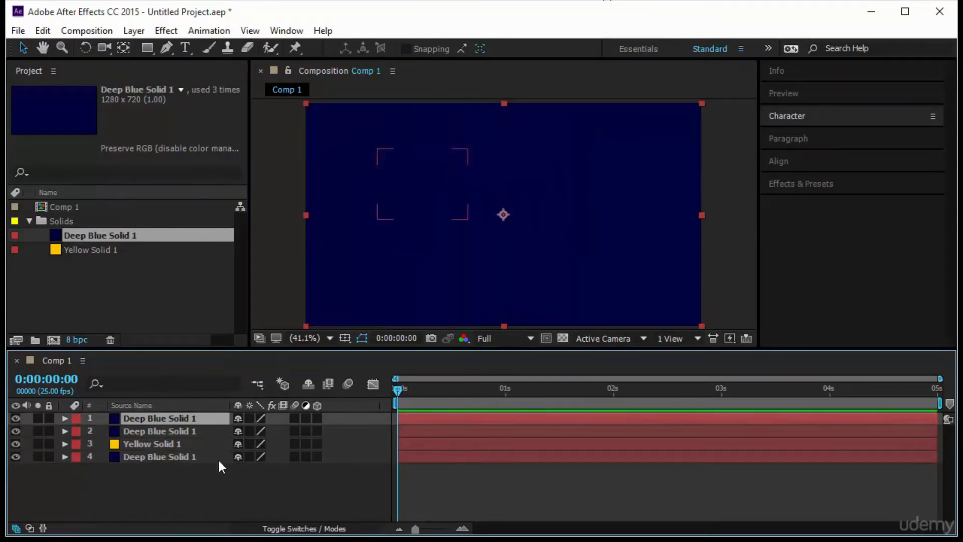
{"action": "left_click", "coordinate": [557, 216]}
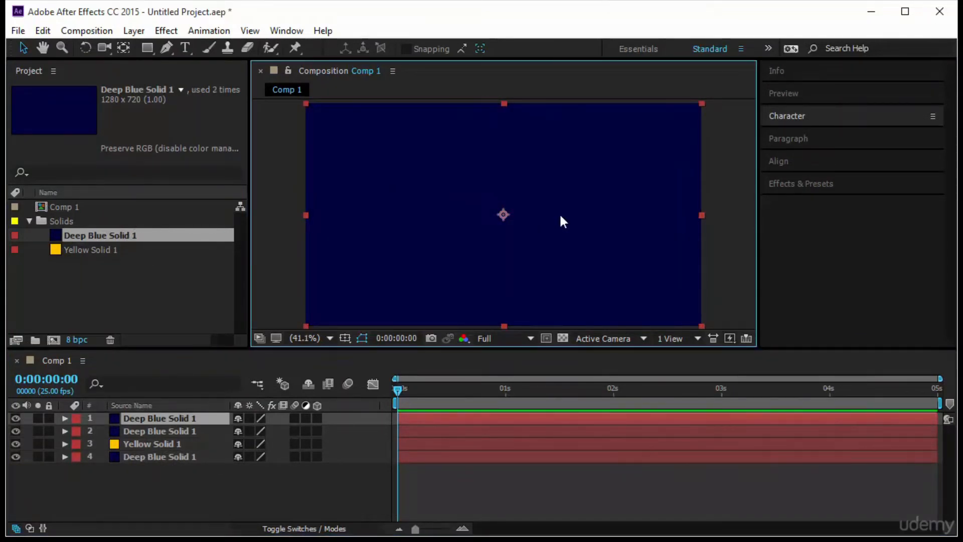
Delete the extra full-frame instance of Deep Blue Solid 1 and select each remaining layer in turn to identify its shape
{"action": "key", "text": "Delete"}
{"action": "left_click", "coordinate": [189, 440]}
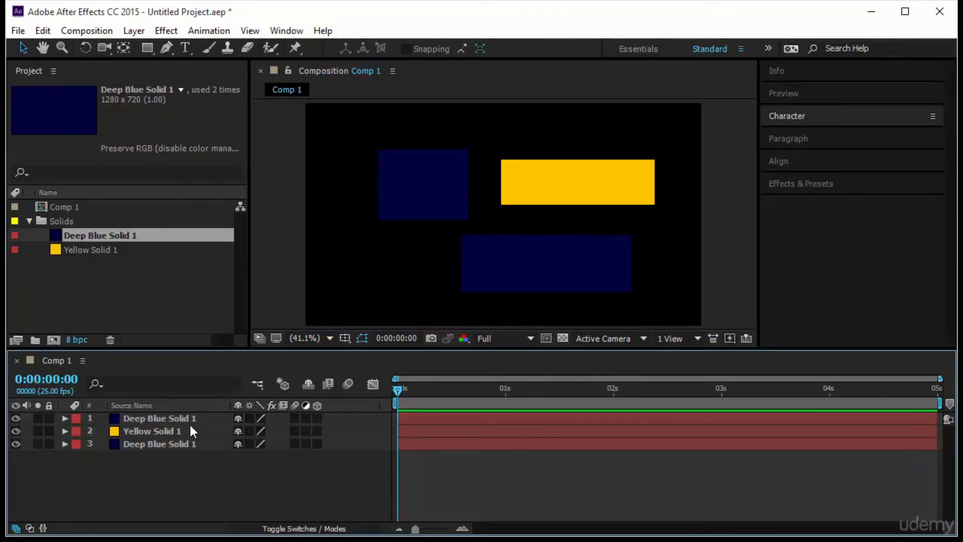
{"action": "left_click", "coordinate": [188, 415]}
{"action": "left_click", "coordinate": [163, 431]}
{"action": "left_click", "coordinate": [162, 444]}
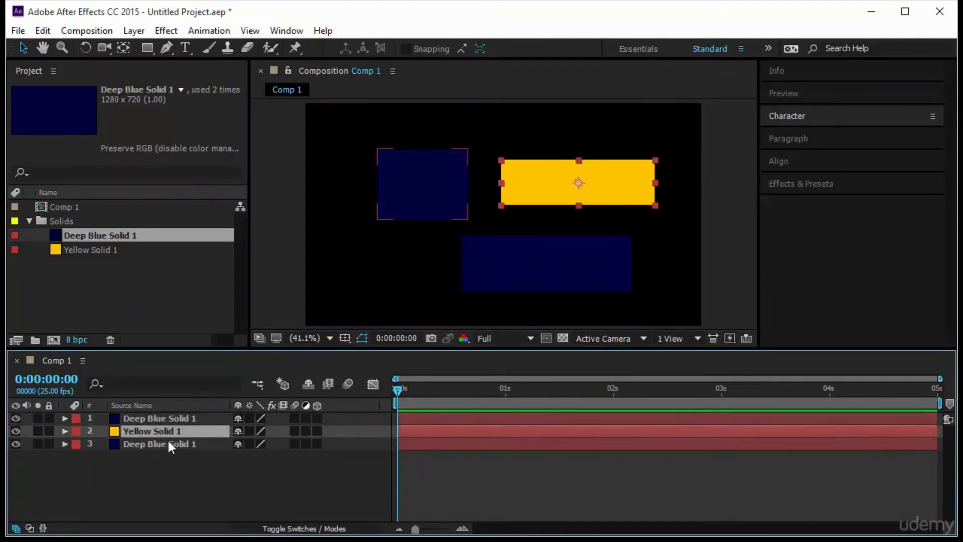
{"action": "left_click", "coordinate": [163, 419]}
{"action": "left_click", "coordinate": [165, 441]}
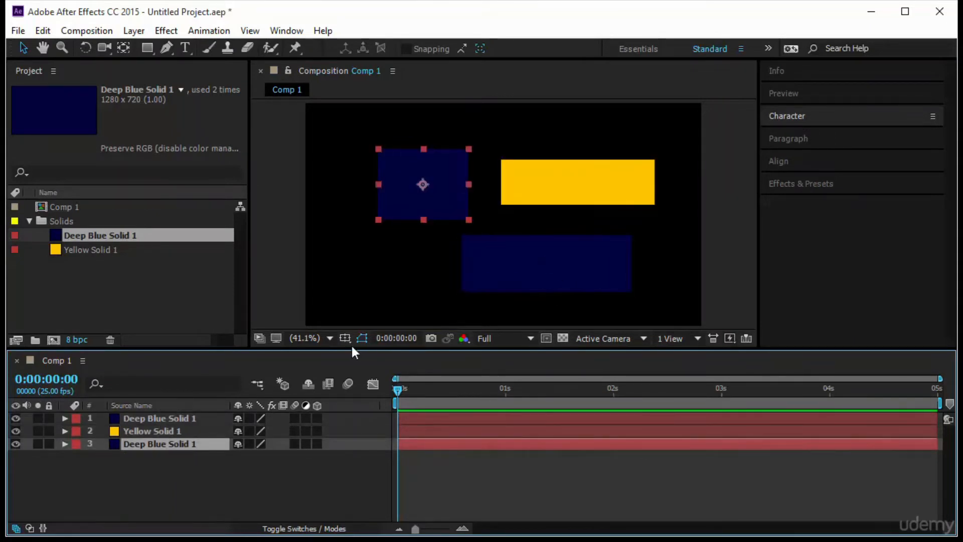
{"action": "left_click", "coordinate": [179, 487]}
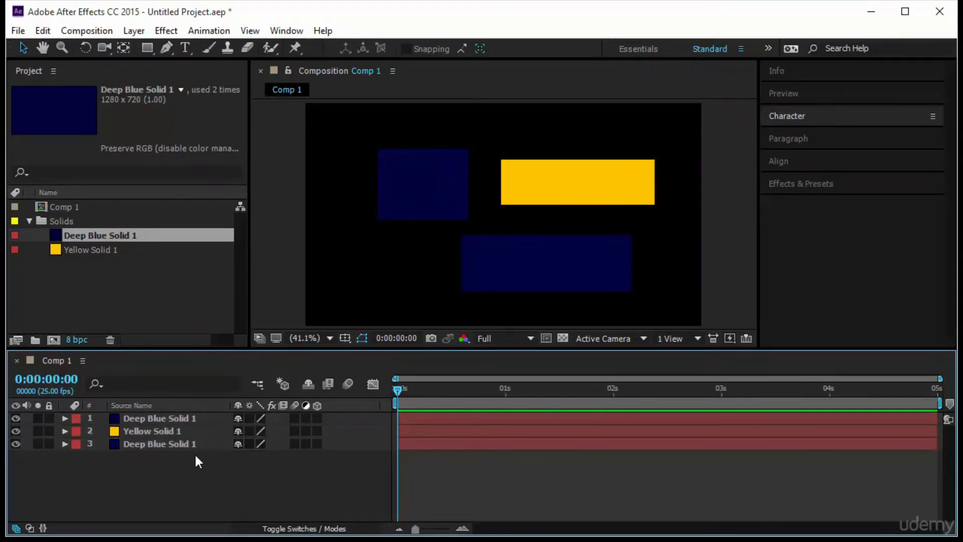
Open the solid settings of the topmost Deep Blue Solid 1 layer
{"action": "left_click", "coordinate": [194, 420]}
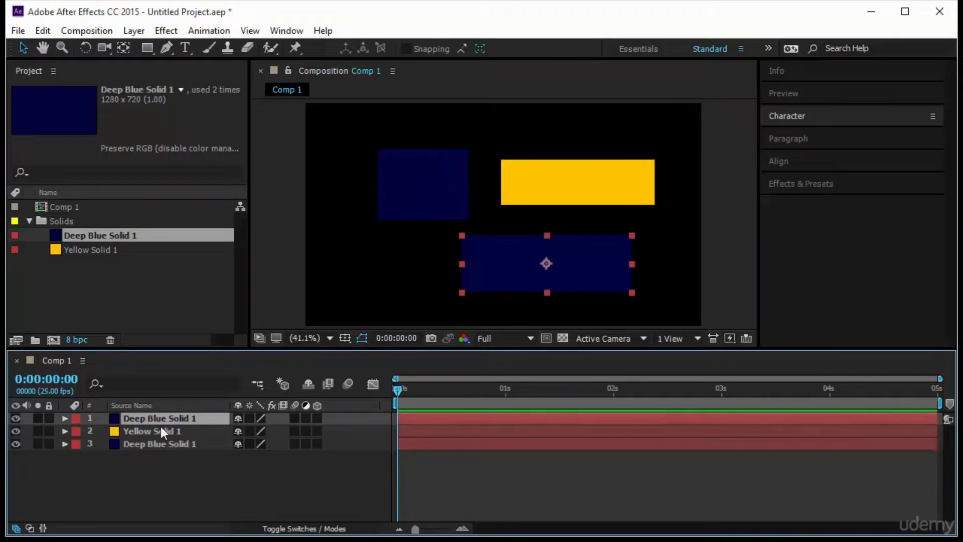
{"action": "left_click", "coordinate": [132, 31]}
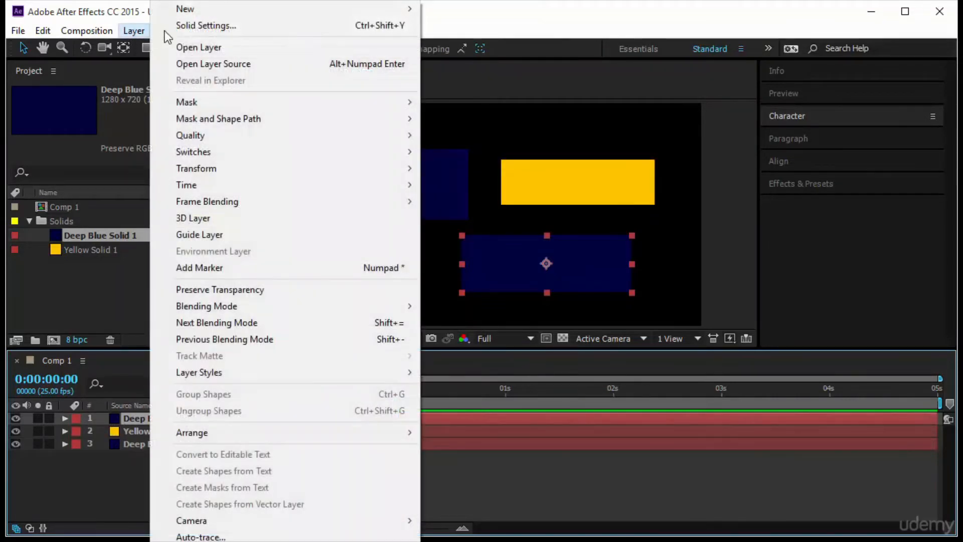
{"action": "left_click", "coordinate": [177, 29]}
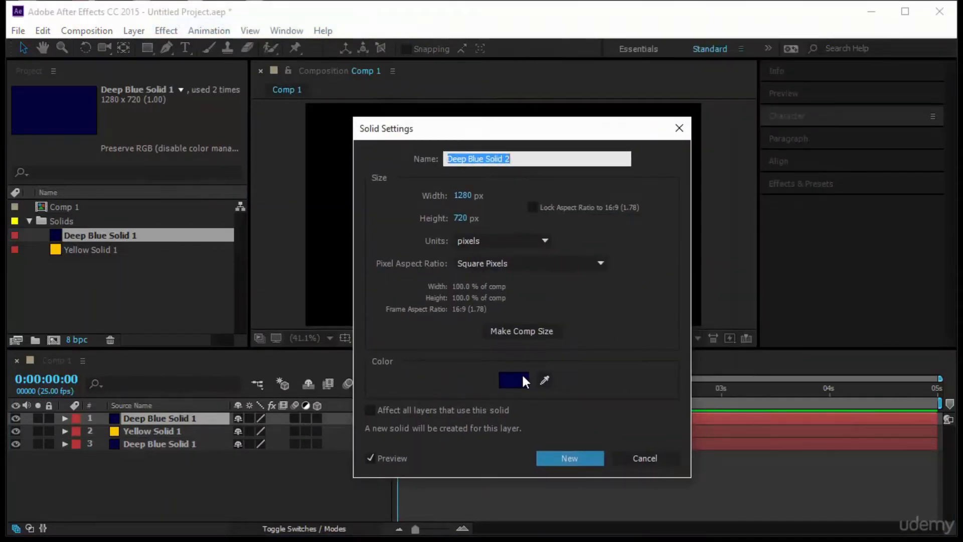
Try a different color for this solid without affecting the other layers that share it
{"action": "left_click", "coordinate": [523, 377]}
{"action": "mouse_move", "coordinate": [689, 261]}
{"action": "left_mouse_down"}
{"action": "mouse_move", "coordinate": [618, 194]}
{"action": "mouse_move", "coordinate": [591, 301]}
{"action": "mouse_move", "coordinate": [594, 333]}
{"action": "mouse_move", "coordinate": [711, 213]}
{"action": "mouse_move", "coordinate": [717, 185]}
{"action": "left_mouse_up"}
{"action": "left_click", "coordinate": [856, 200]}
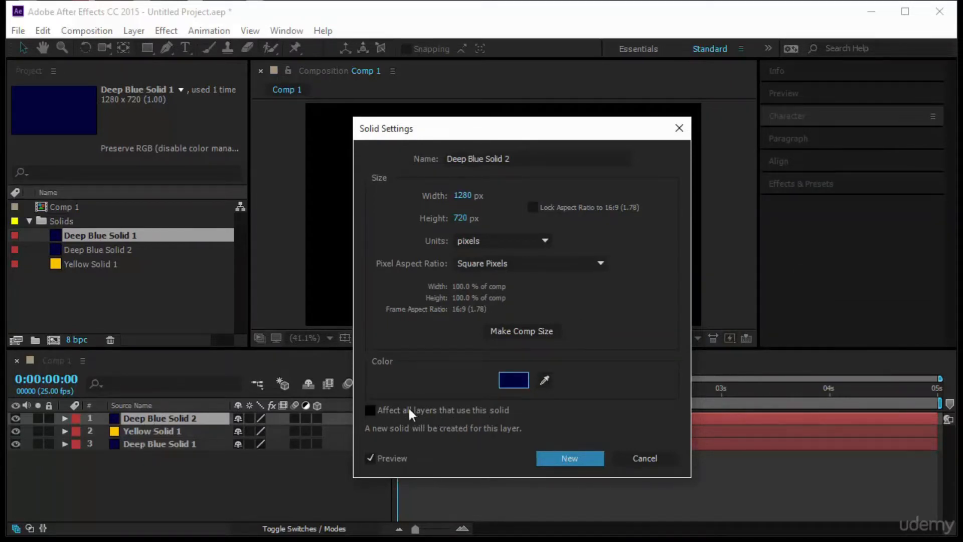
Try dark yellow 354000 for the solid with Affect all layers that use this solid enabled
{"action": "left_click", "coordinate": [370, 410]}
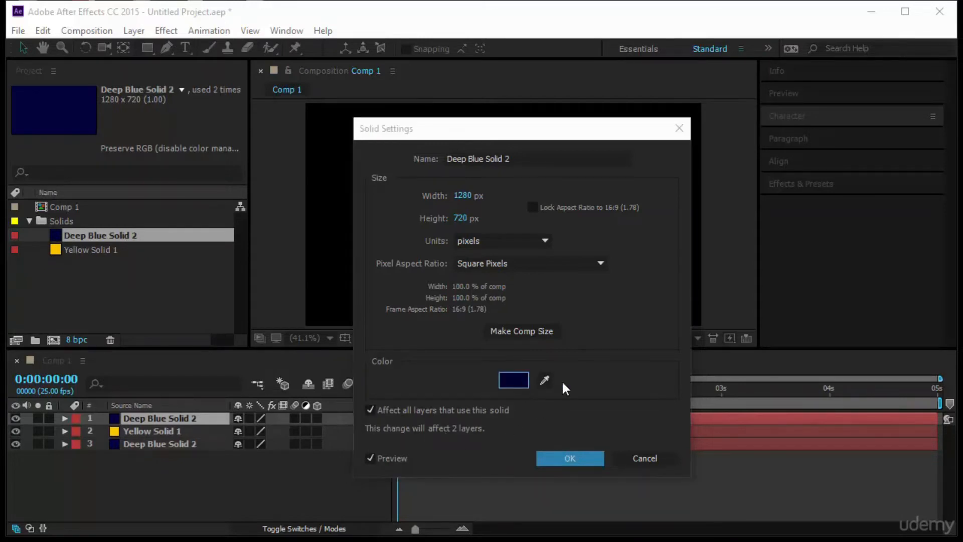
{"action": "left_click", "coordinate": [526, 380]}
{"action": "left_click_drag", "start_coordinate": [742, 275], "coordinate": [742, 329]}
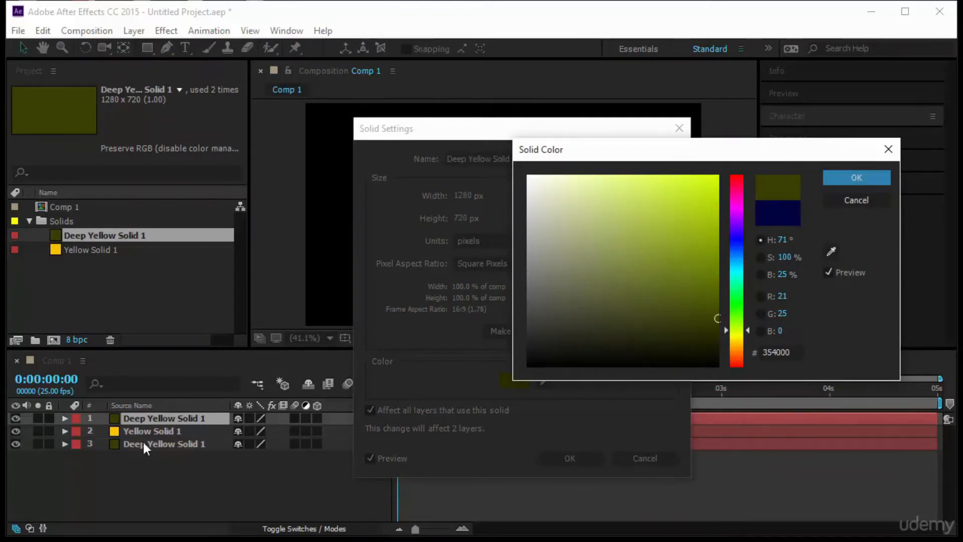
{"action": "left_click", "coordinate": [862, 201]}
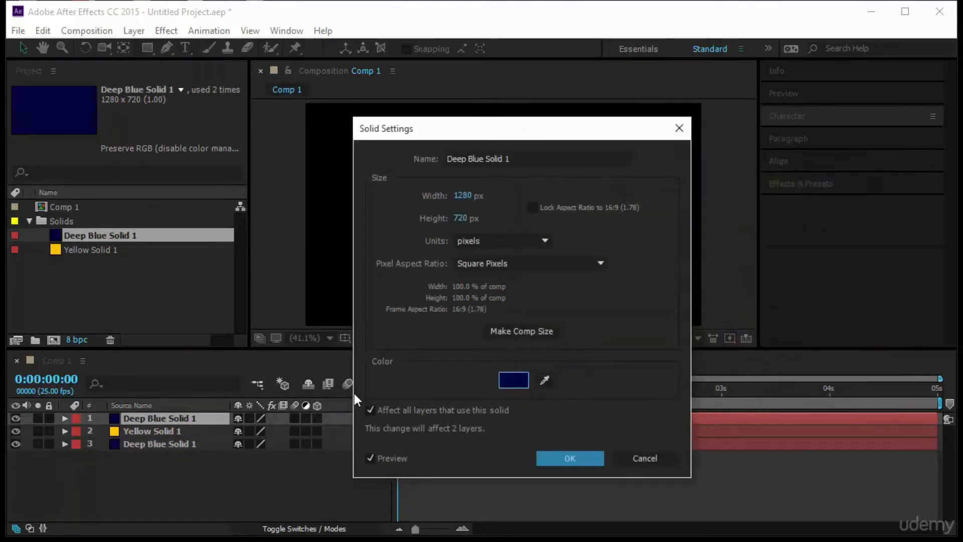
Recolor only this layer to pale blue B9BBE2, leaving Affect all layers off, and create it as a new solid
{"action": "left_click", "coordinate": [370, 409]}
{"action": "left_click", "coordinate": [512, 380]}
{"action": "left_click_drag", "start_coordinate": [711, 258], "coordinate": [561, 196]}
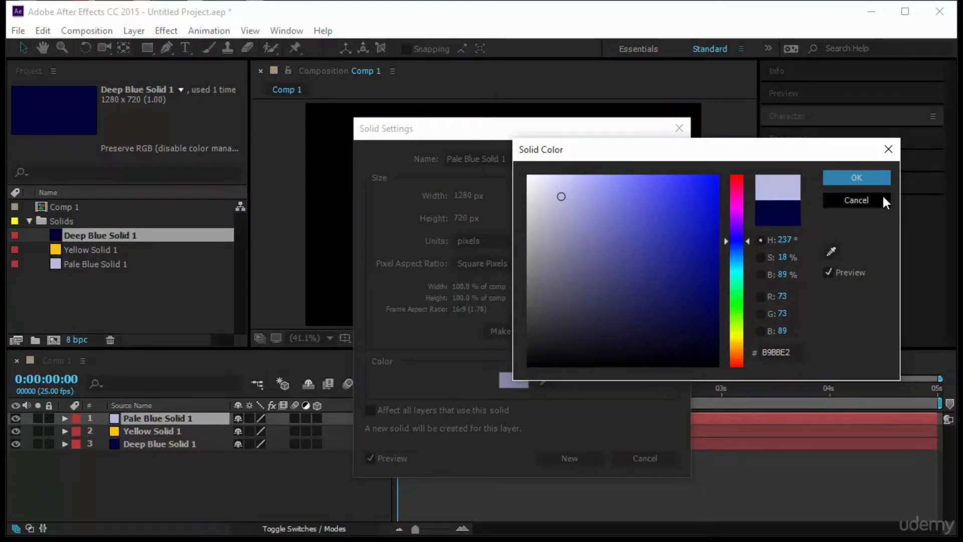
{"action": "left_click", "coordinate": [854, 178]}
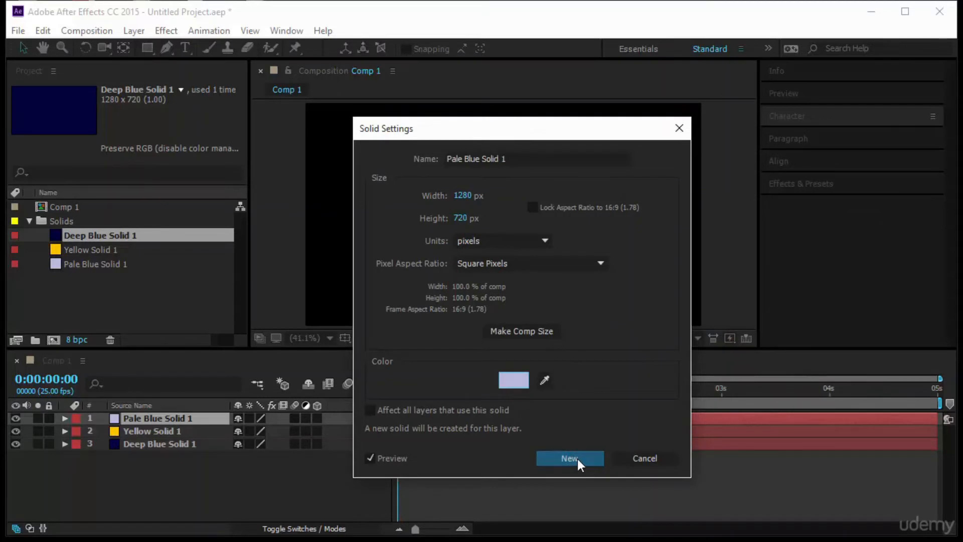
{"action": "left_click", "coordinate": [469, 410]}
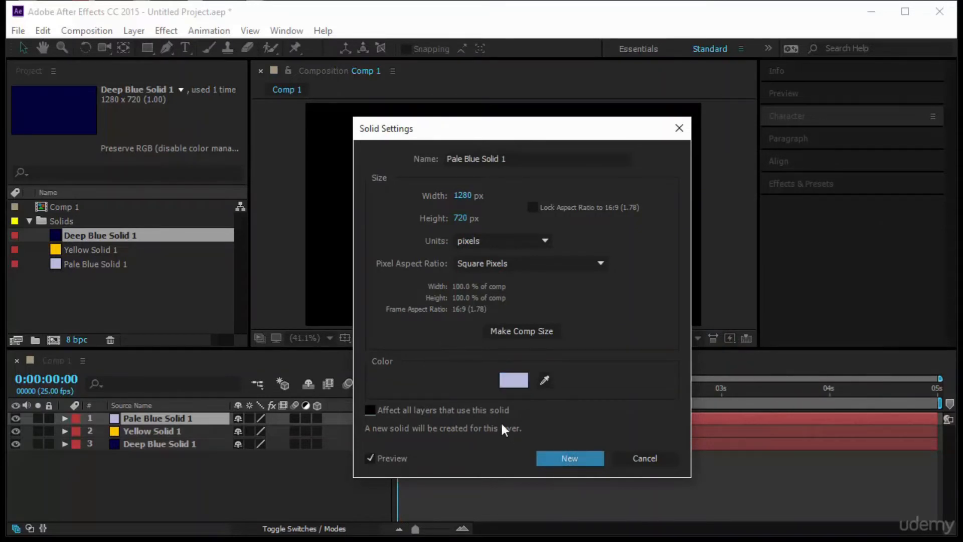
{"action": "left_click", "coordinate": [459, 408]}
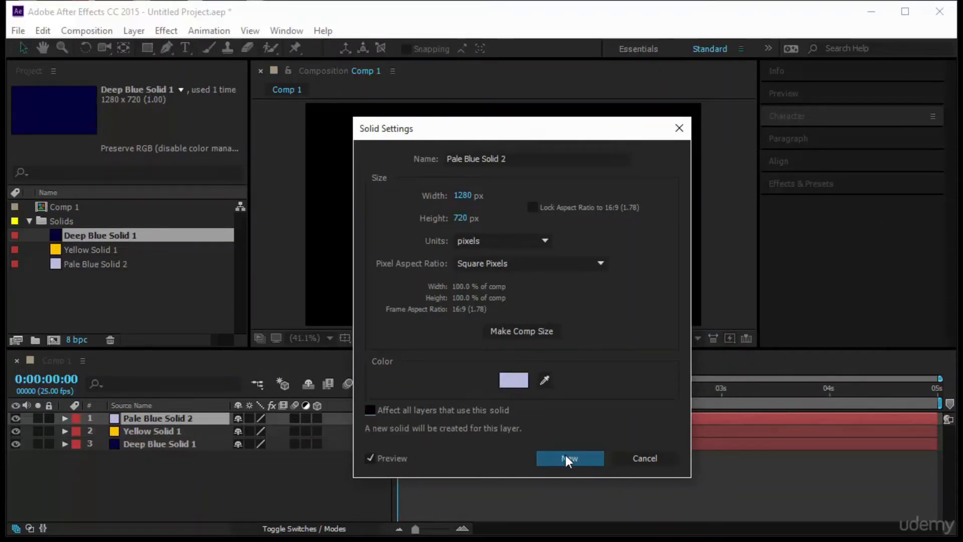
{"action": "left_click", "coordinate": [565, 457]}
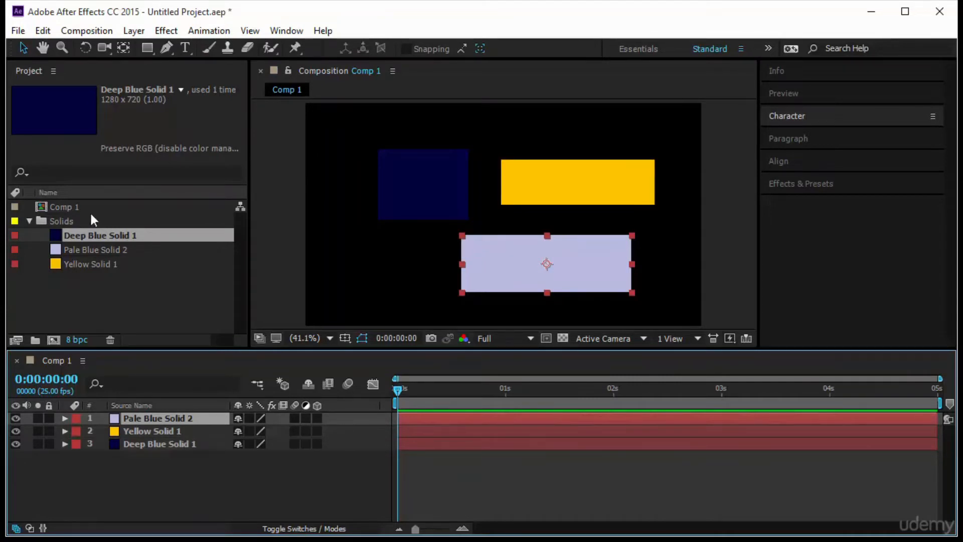
Create a new empty composition with the default settings and move it out of the Solids folder to the project root
{"action": "left_click", "coordinate": [132, 266]}
{"action": "left_click_drag", "start_coordinate": [95, 280], "coordinate": [105, 231]}
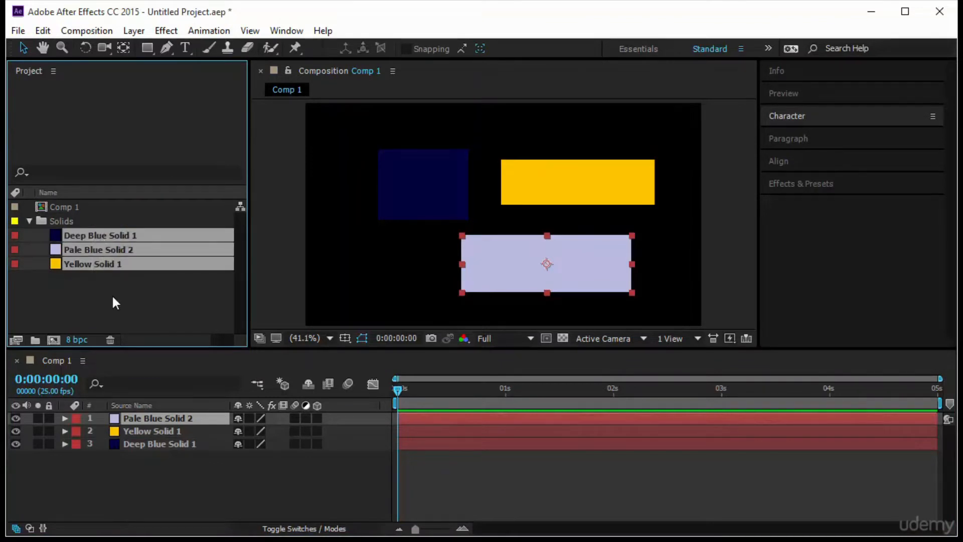
{"action": "left_click", "coordinate": [53, 339]}
{"action": "left_click", "coordinate": [287, 388]}
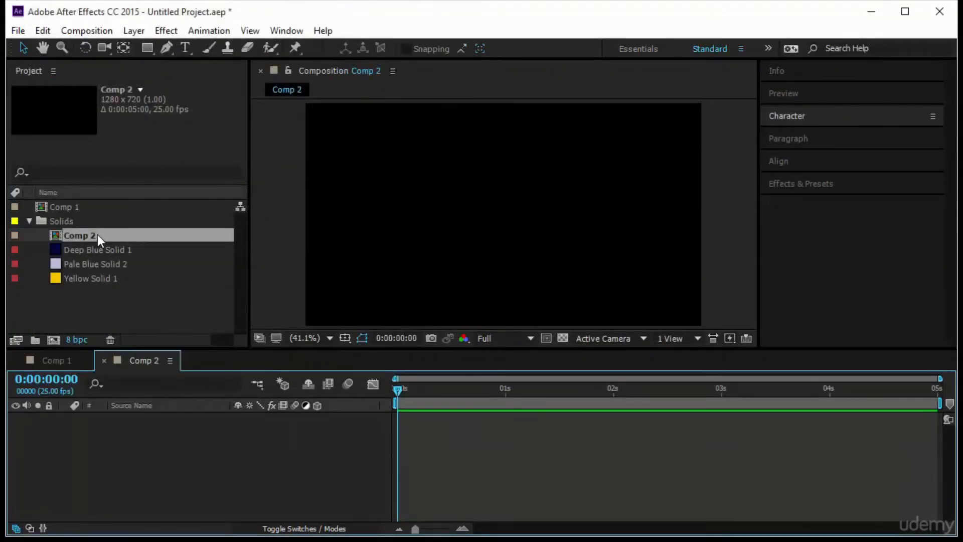
{"action": "left_click_drag", "start_coordinate": [98, 234], "coordinate": [115, 151]}
Add Deep Blue Solid 1 to Comp 2 as a layer and return to Comp 1
{"action": "left_click", "coordinate": [100, 248]}
{"action": "left_click_drag", "start_coordinate": [112, 254], "coordinate": [86, 429]}
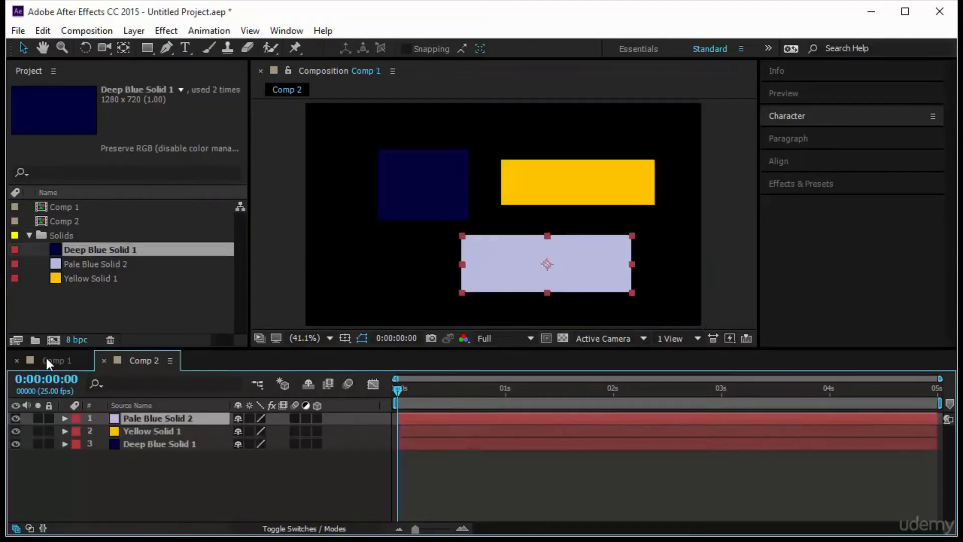
{"action": "left_click", "coordinate": [47, 359]}
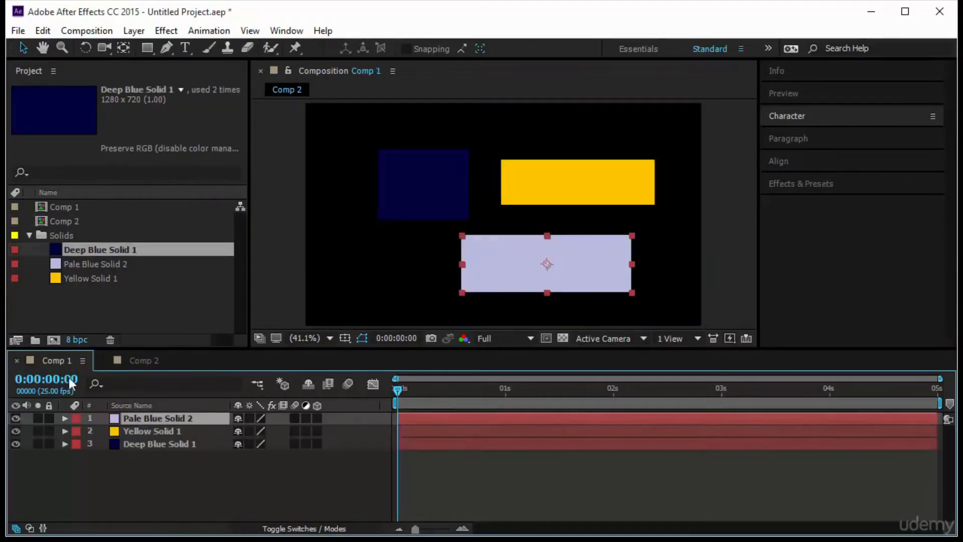
Recolor Deep Blue Solid 1 to a very light pale blue with Affect all layers that use this solid enabled
{"action": "left_click", "coordinate": [141, 443]}
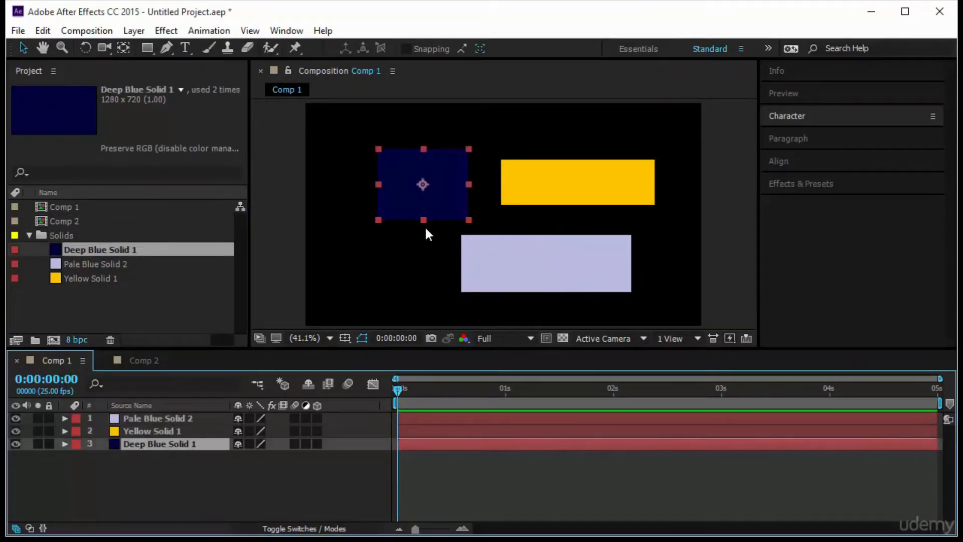
{"action": "left_click", "coordinate": [133, 31]}
{"action": "left_click", "coordinate": [184, 26]}
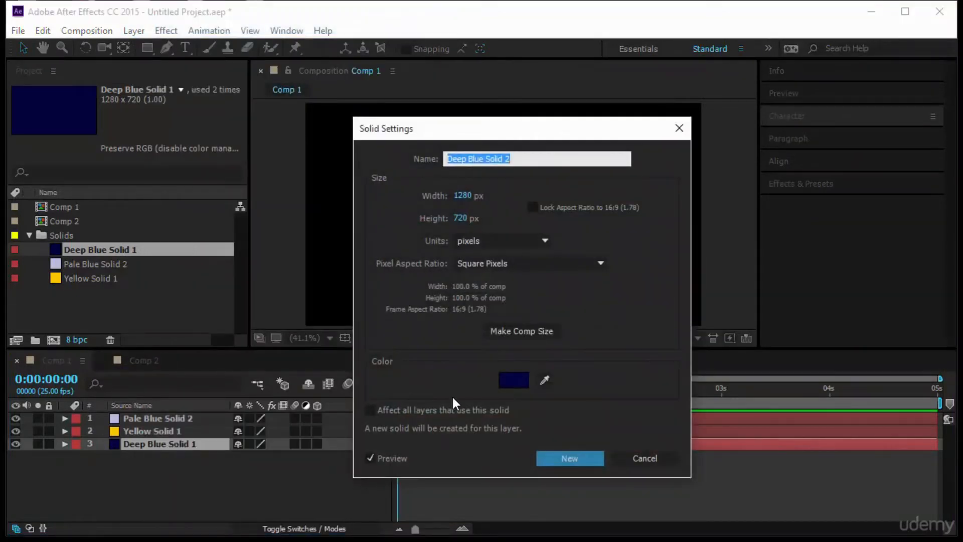
{"action": "left_click", "coordinate": [464, 410]}
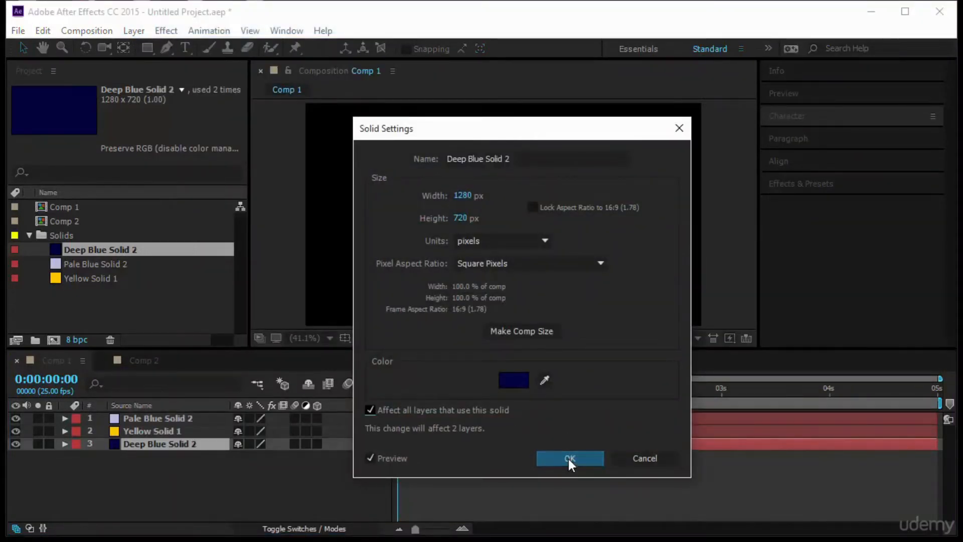
{"action": "left_click", "coordinate": [511, 380]}
{"action": "left_click", "coordinate": [557, 175]}
{"action": "left_click", "coordinate": [855, 178]}
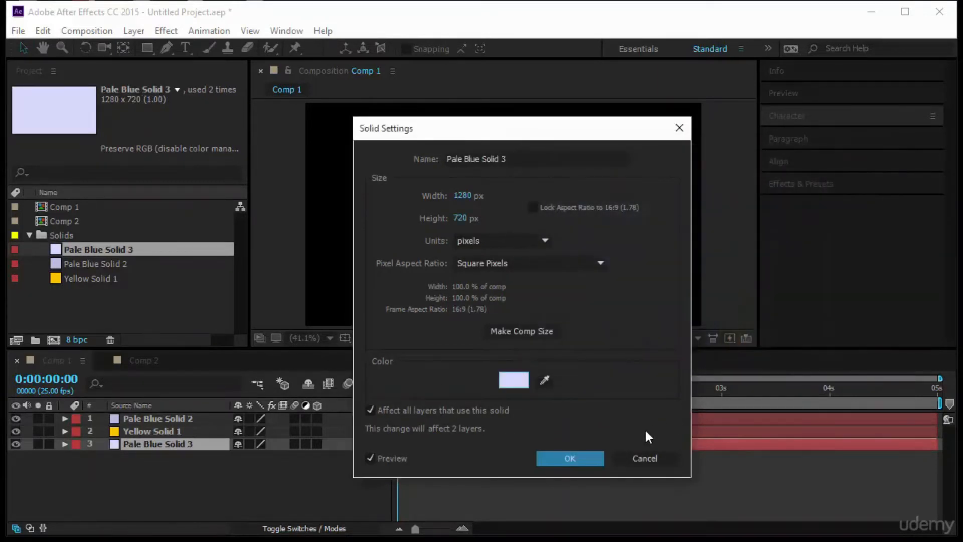
{"action": "left_click", "coordinate": [571, 459]}
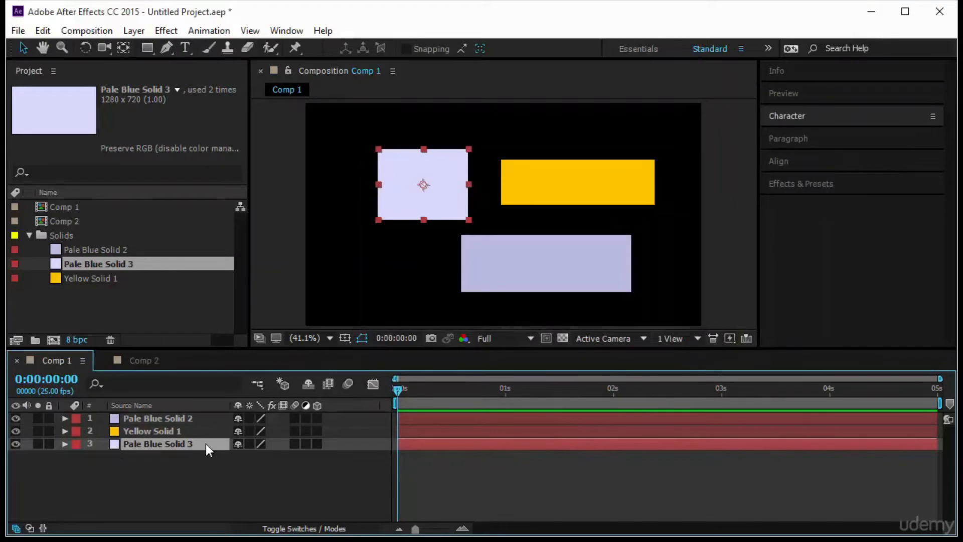
Shrink the pale blue solid in Comp 2 to a smaller rectangle centered in the frame
{"action": "left_click", "coordinate": [146, 360]}
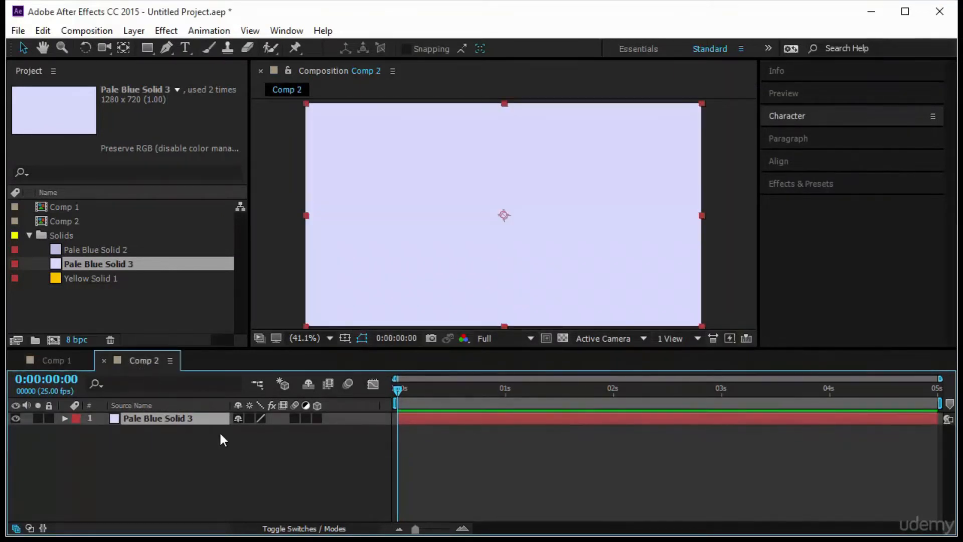
{"action": "left_click_drag", "start_coordinate": [702, 103], "coordinate": [627, 161]}
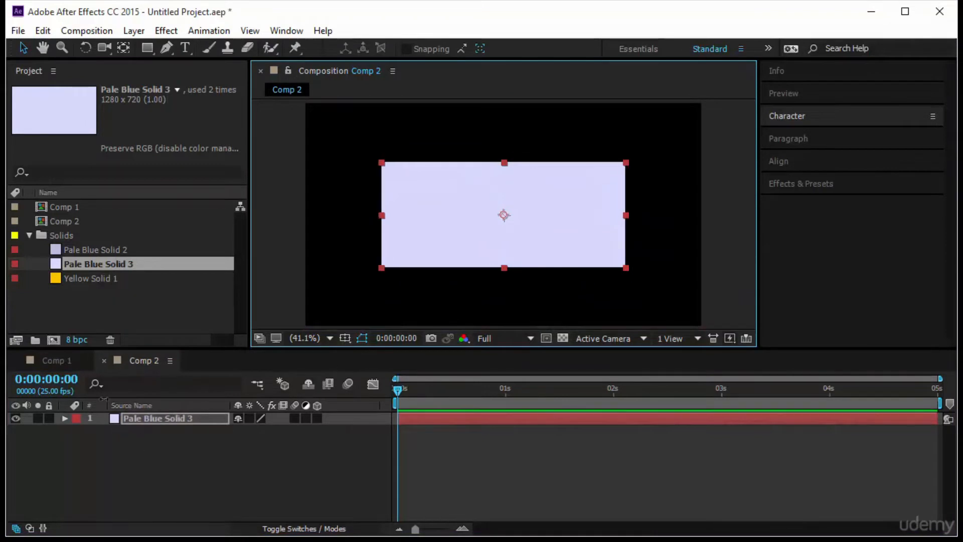
Reset the transform of the Pale Blue Solid 3 layer in Comp 1
{"action": "left_click", "coordinate": [64, 359]}
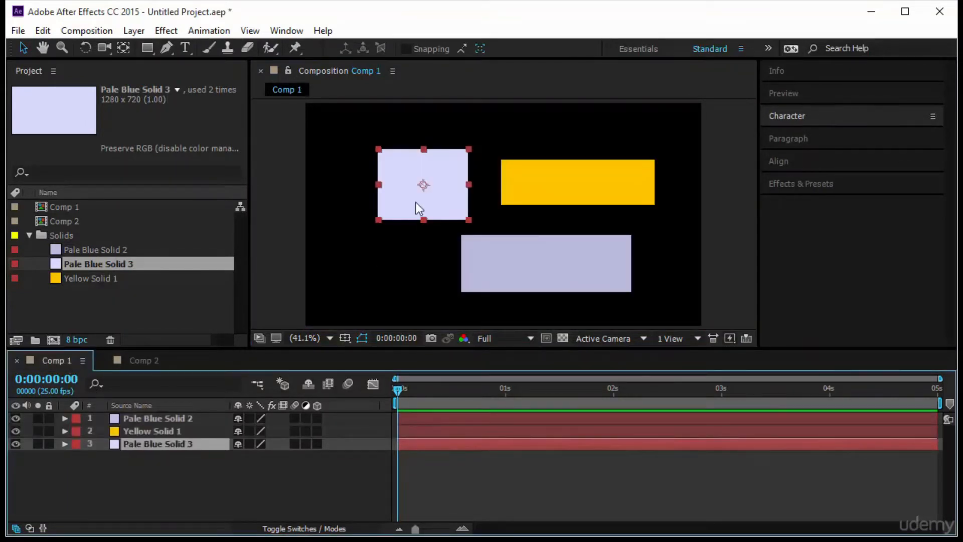
{"action": "left_click", "coordinate": [65, 444]}
{"action": "left_click", "coordinate": [244, 451]}
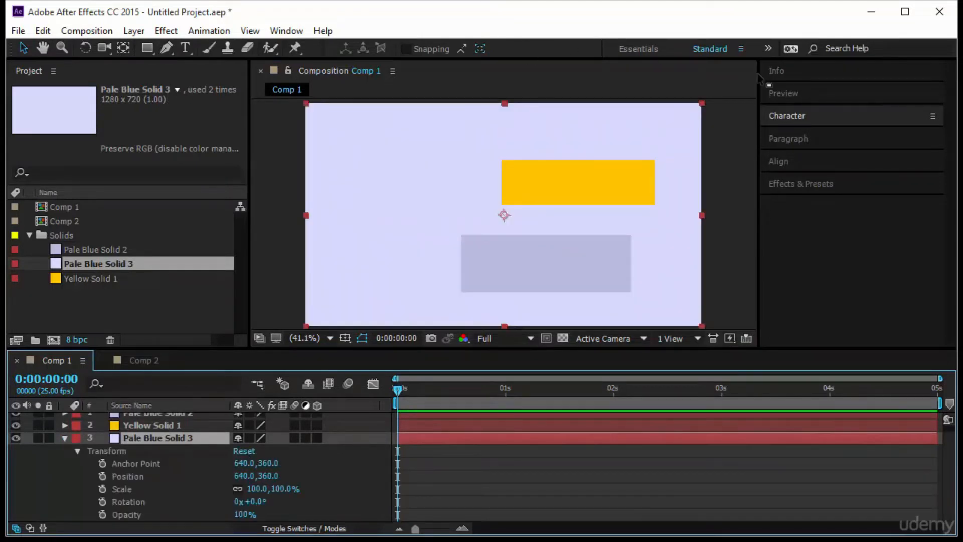
Reset the transform of the solid in Comp 2, then squash its vertical scale to about 43%
{"action": "left_click", "coordinate": [144, 360]}
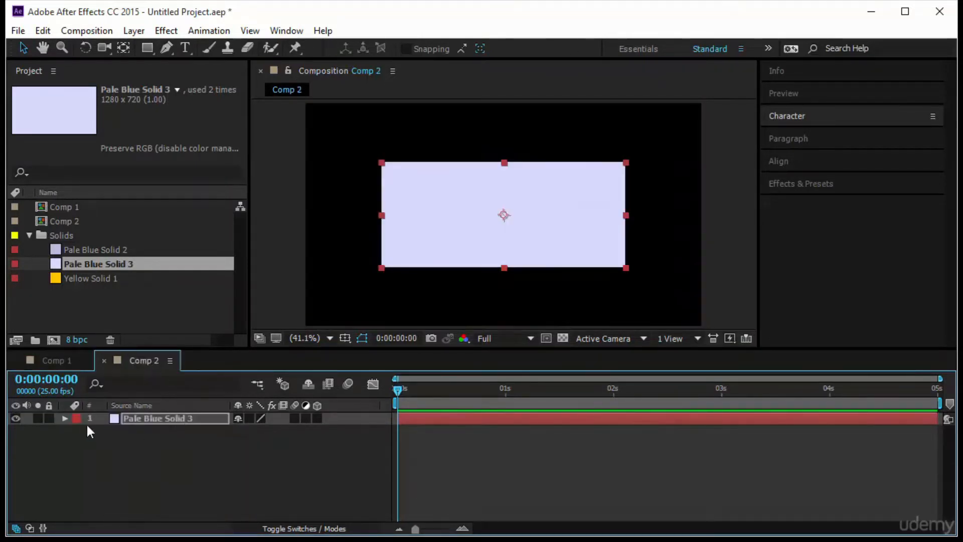
{"action": "left_click", "coordinate": [65, 417]}
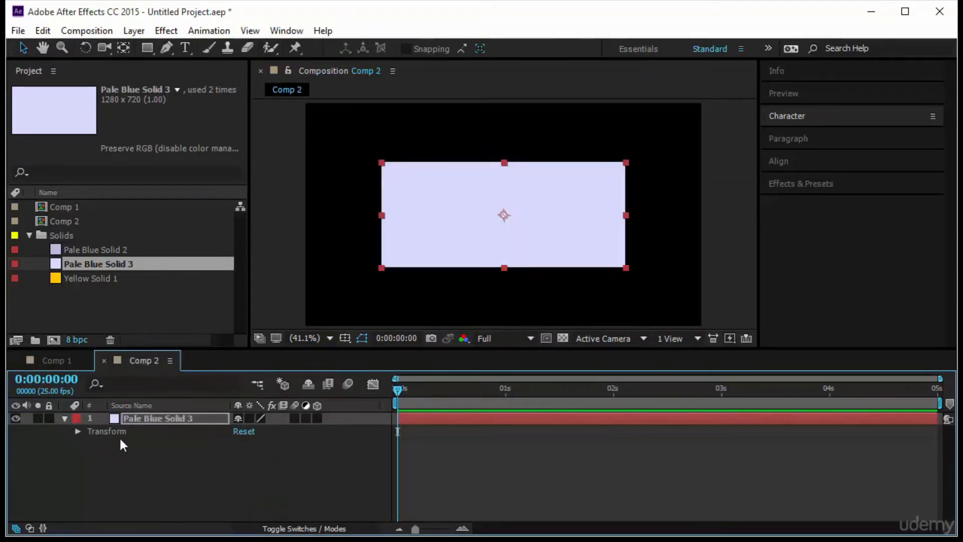
{"action": "left_click", "coordinate": [77, 431]}
{"action": "left_click", "coordinate": [243, 431]}
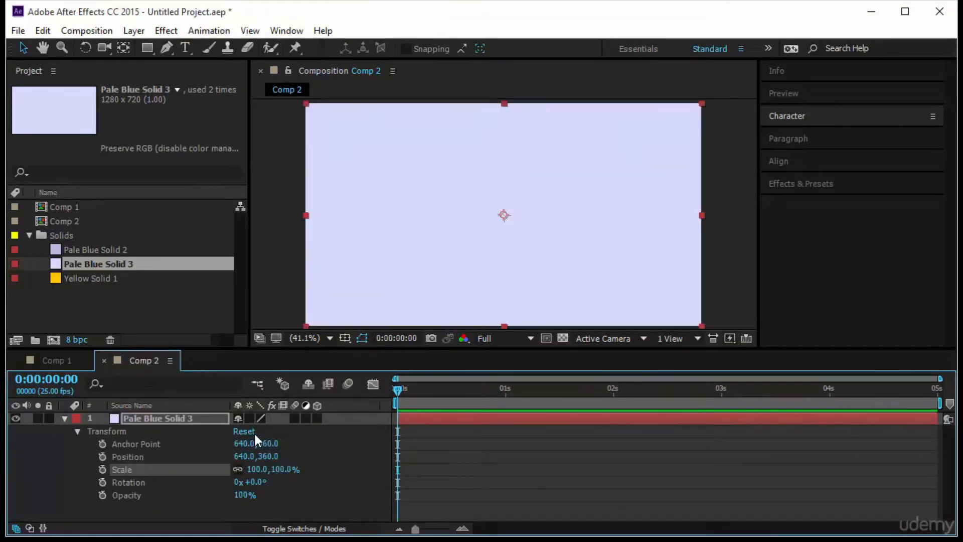
{"action": "left_click", "coordinate": [603, 240]}
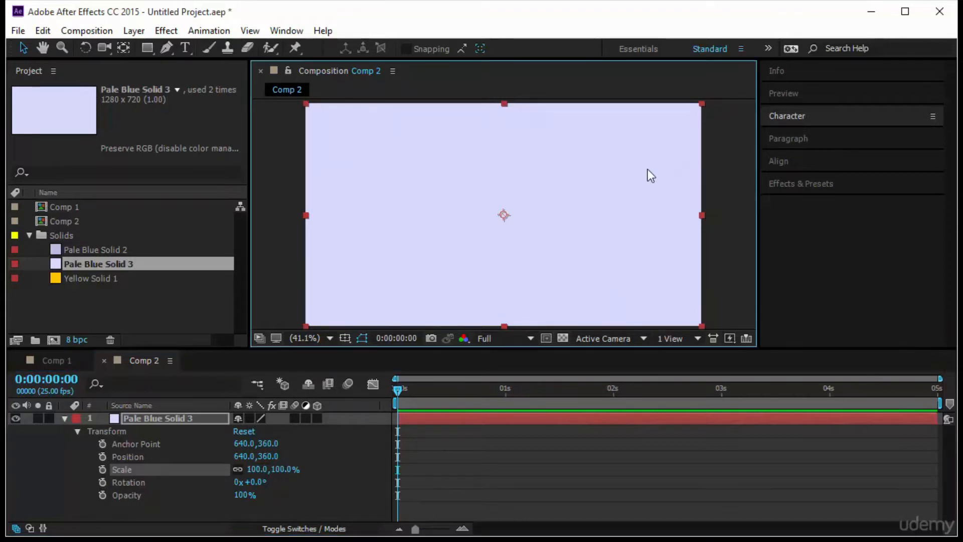
{"action": "left_click_drag", "start_coordinate": [504, 104], "coordinate": [500, 167]}
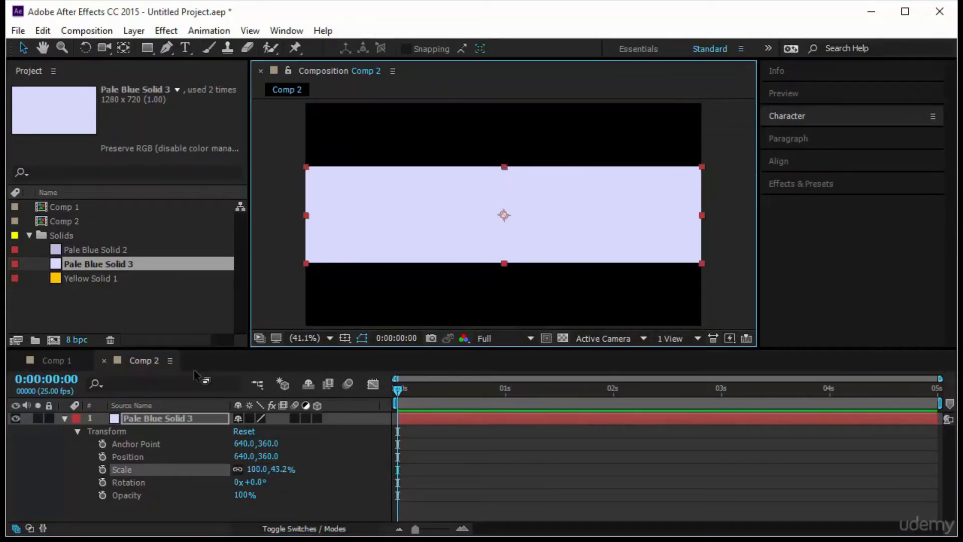
Close Comp 2 and delete it from the project
{"action": "left_click", "coordinate": [103, 360]}
{"action": "left_click", "coordinate": [113, 223]}
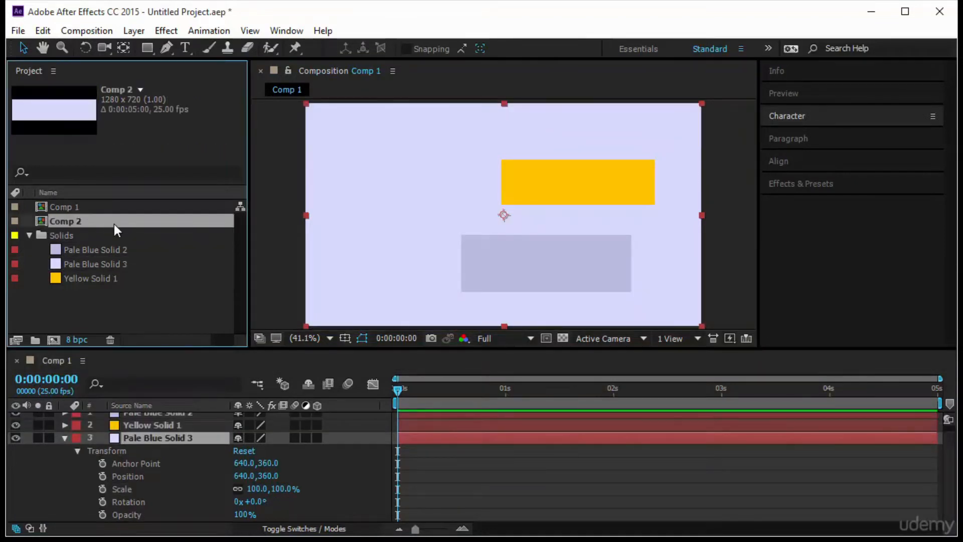
{"action": "key", "text": "Delete"}
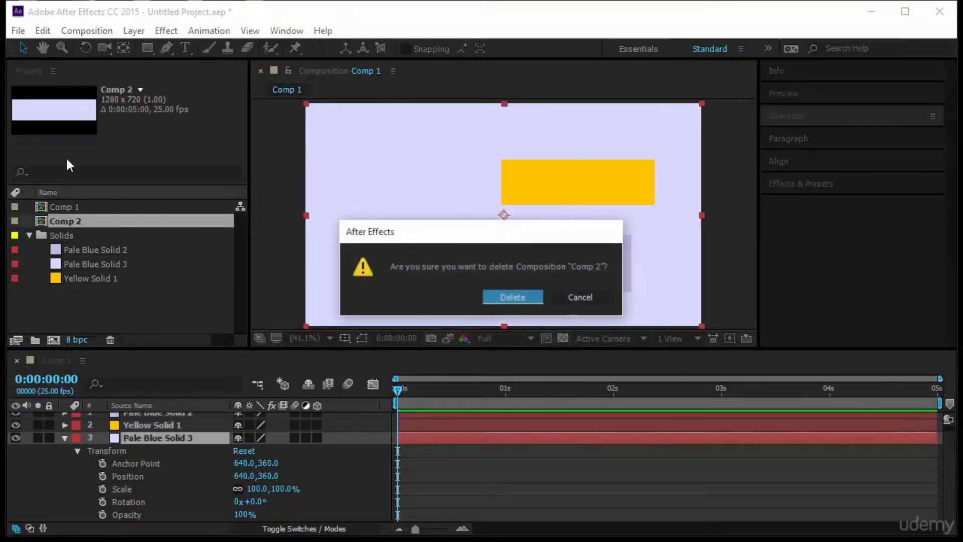
{"action": "left_click", "coordinate": [508, 297]}
Delete the Pale Blue Solid 2 and Pale Blue Solid 3 layers from Comp 1
{"action": "scroll", "coordinate": [125, 431], "scroll_direction": "up", "scroll_amount": 1}
{"action": "left_click", "coordinate": [162, 412]}
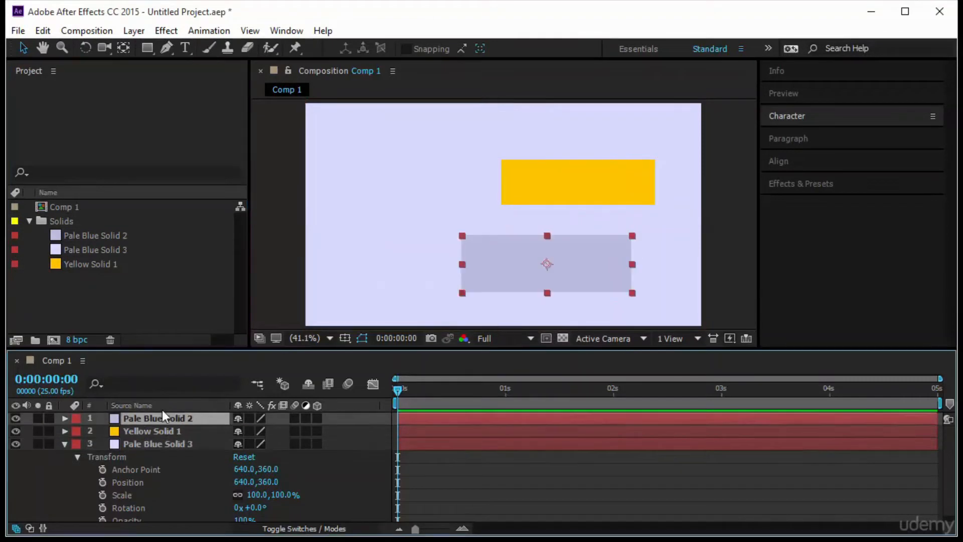
{"action": "key", "text": "Delete"}
{"action": "left_click", "coordinate": [191, 433]}
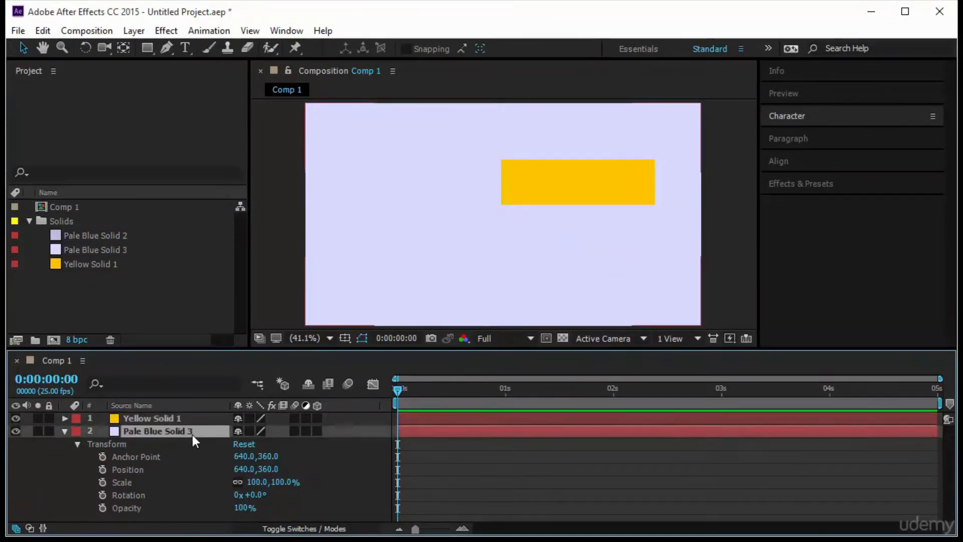
{"action": "key", "text": "Delete"}
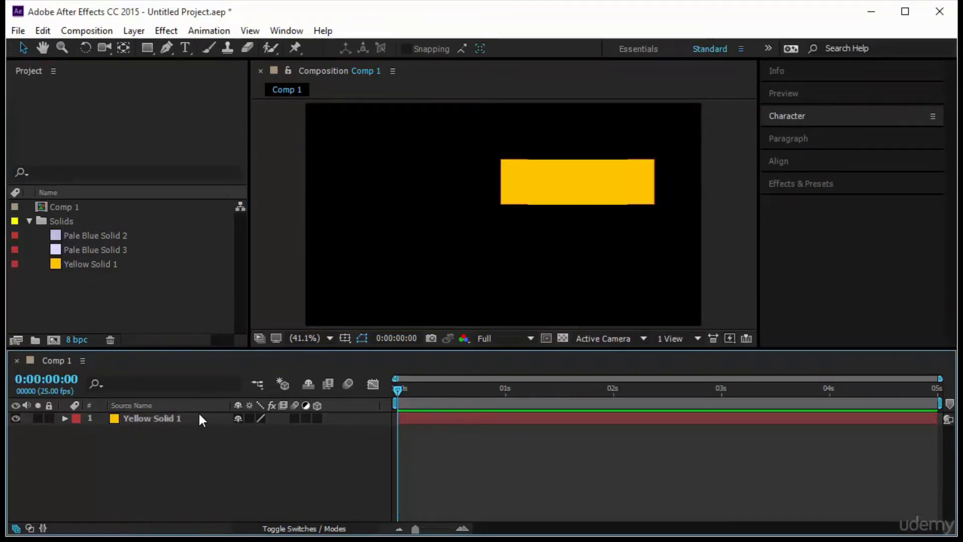
Reset the transform of the Yellow Solid 1 layer so it fills the frame
{"action": "left_click", "coordinate": [199, 417]}
{"action": "left_click", "coordinate": [64, 418]}
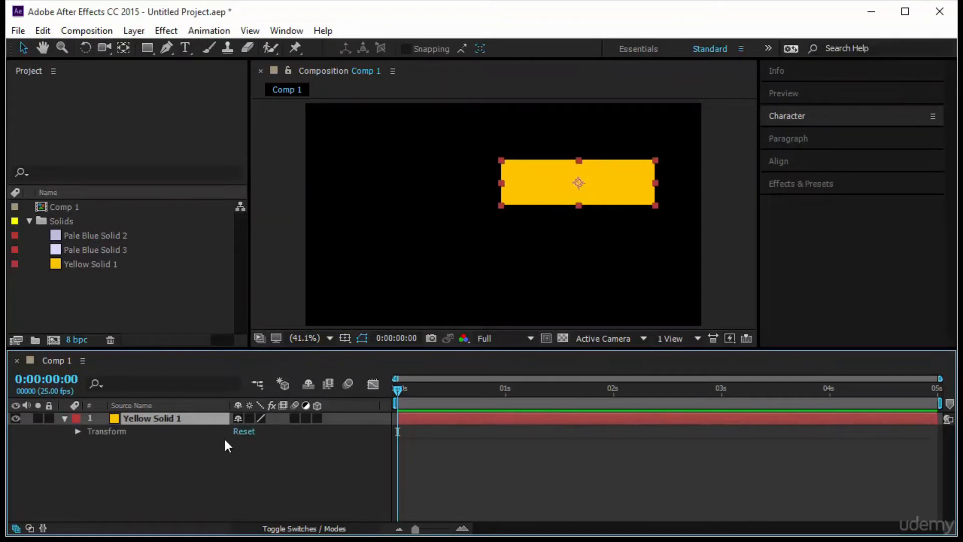
{"action": "left_click", "coordinate": [234, 432]}
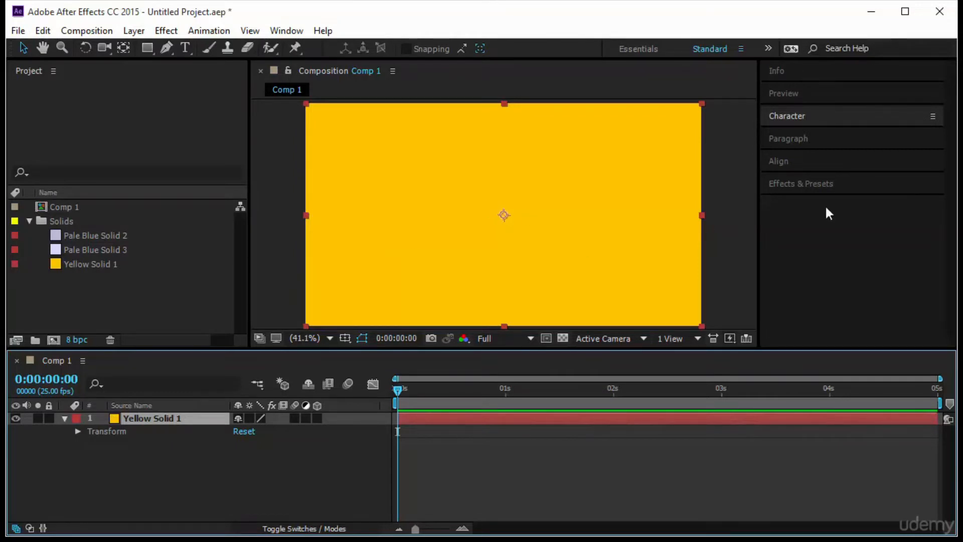
Apply the Fractal effect from the Generate category to the Yellow Solid 1 layer
{"action": "left_click", "coordinate": [807, 183]}
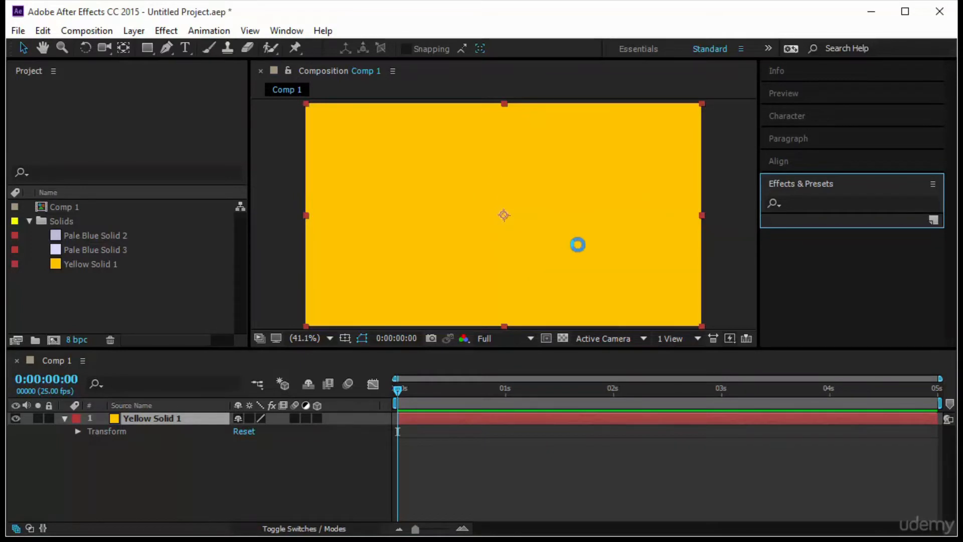
{"action": "left_click", "coordinate": [839, 204]}
{"action": "scroll", "coordinate": [847, 301], "scroll_direction": "down", "scroll_amount": 2}
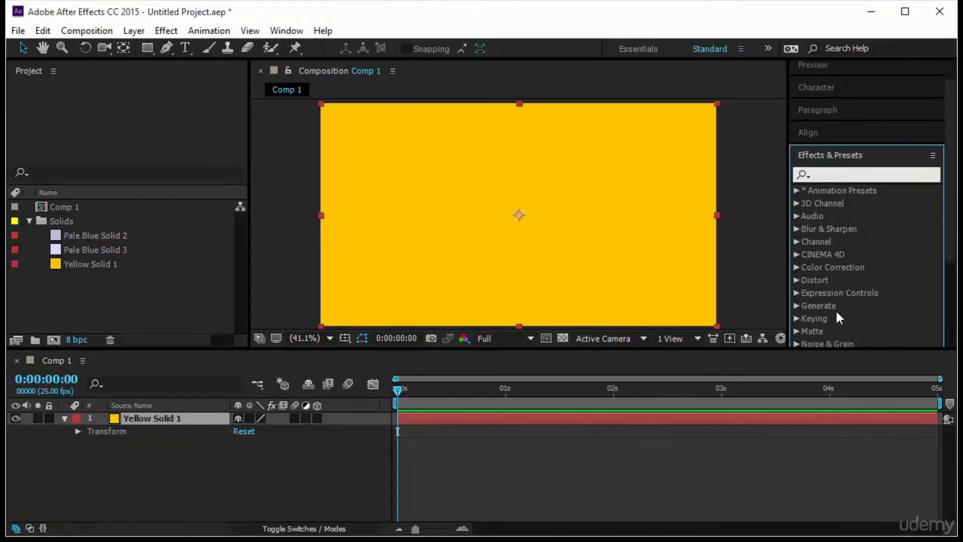
{"action": "left_click", "coordinate": [796, 306]}
{"action": "scroll", "coordinate": [867, 298], "scroll_direction": "down", "scroll_amount": 5}
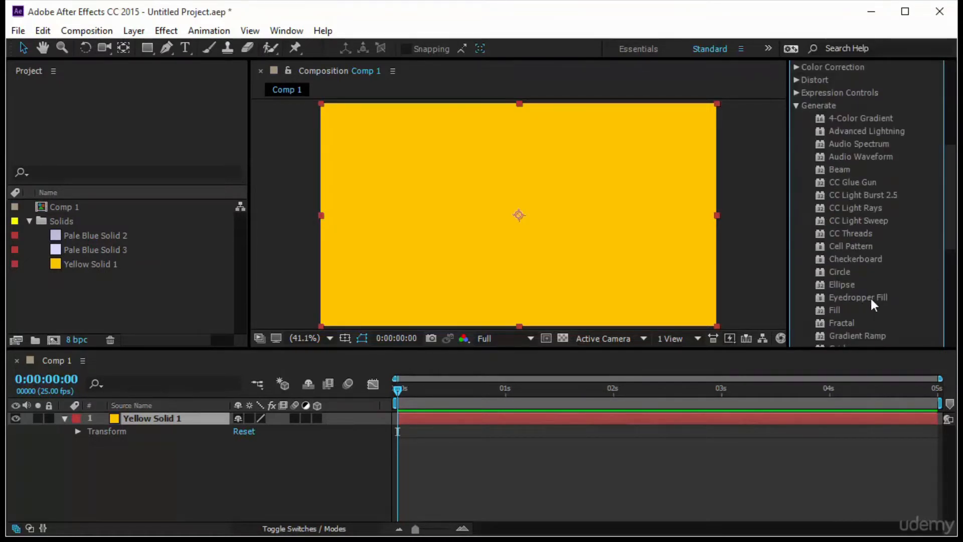
{"action": "scroll", "coordinate": [907, 300], "scroll_direction": "down", "scroll_amount": 3}
{"action": "left_click", "coordinate": [881, 265]}
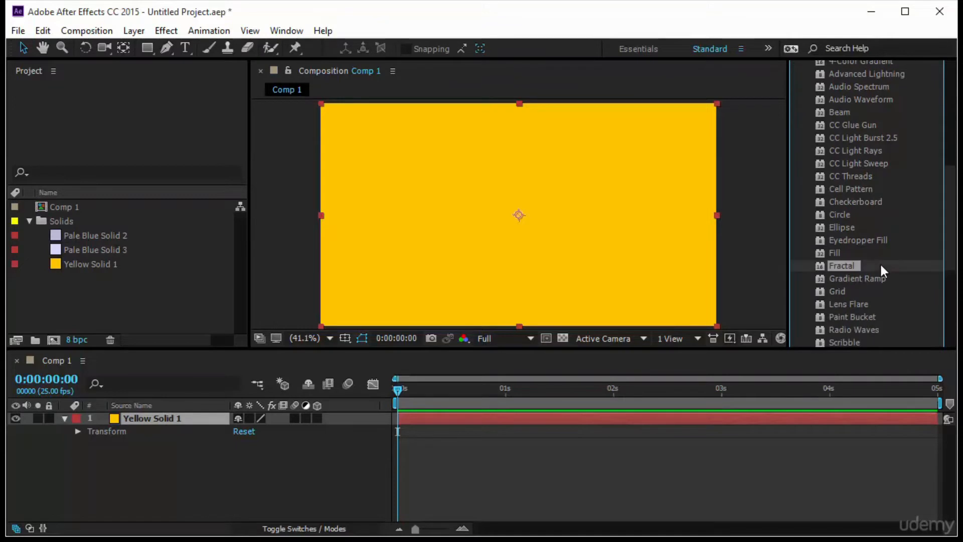
{"action": "left_click_drag", "start_coordinate": [849, 266], "coordinate": [184, 419]}
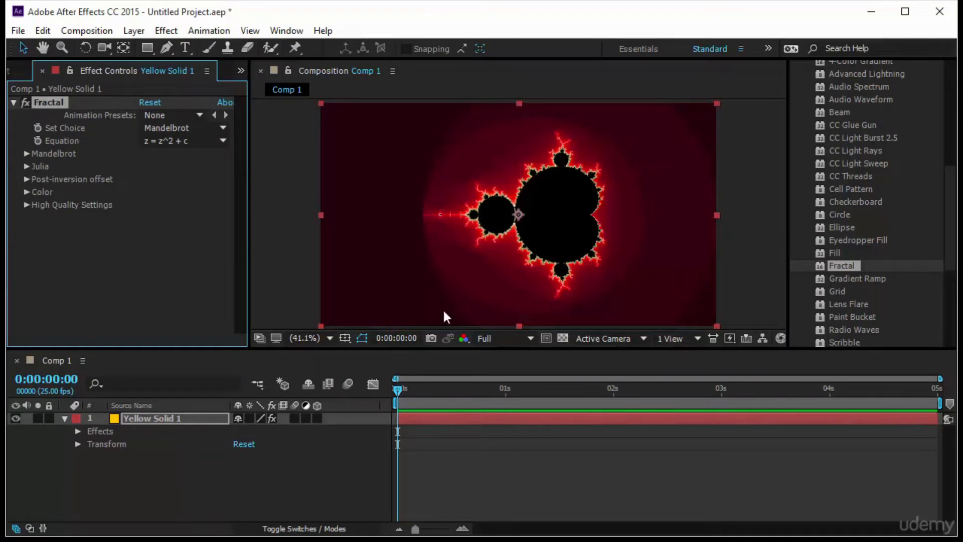
Set the Fractal effect's equation to z = z^3 + c
{"action": "left_click", "coordinate": [748, 228]}
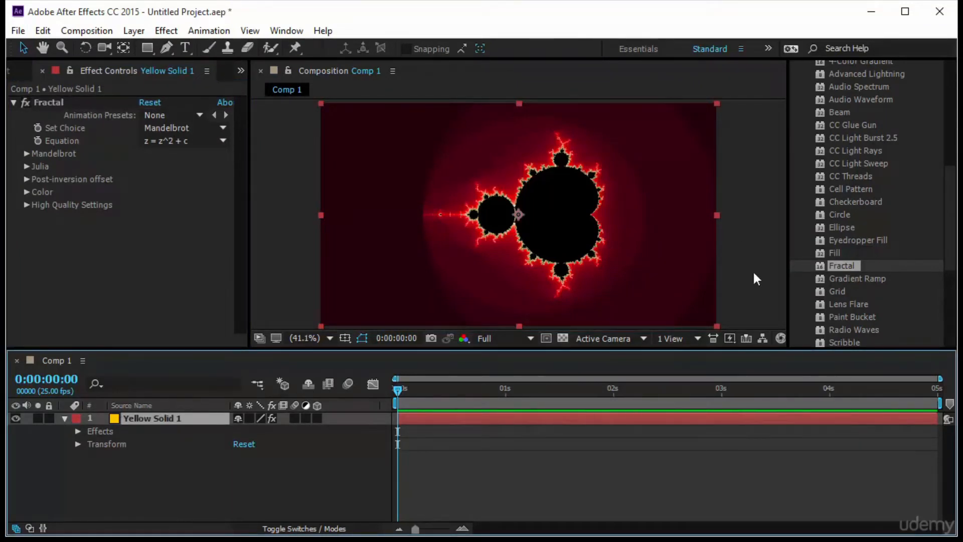
{"action": "left_click", "coordinate": [162, 140]}
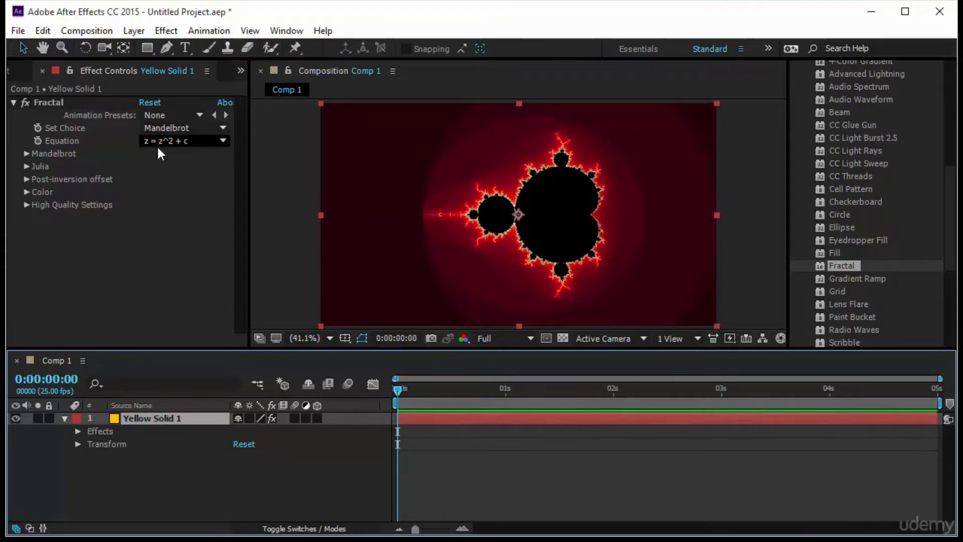
{"action": "left_click", "coordinate": [168, 180]}
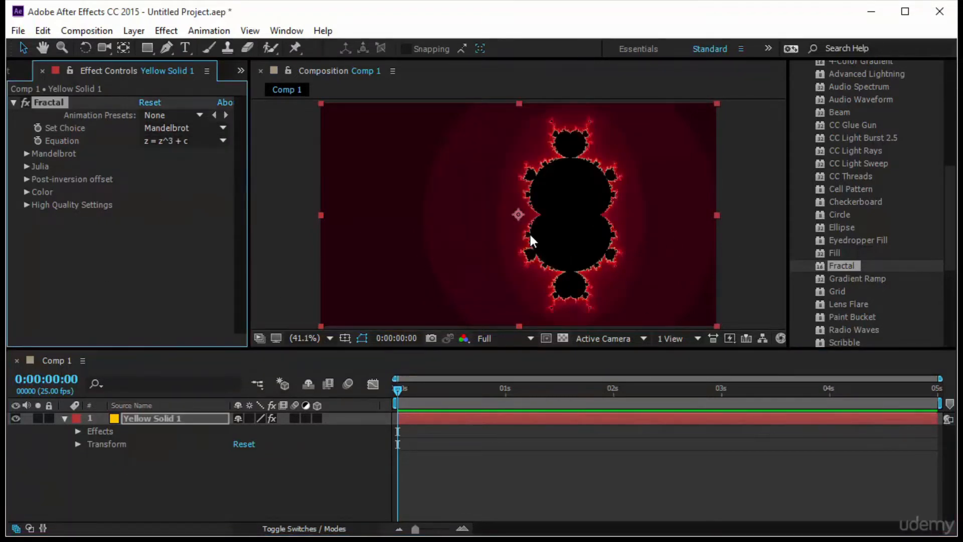
Remove all effects from the Yellow Solid 1 layer and deselect it
{"action": "left_click", "coordinate": [122, 431]}
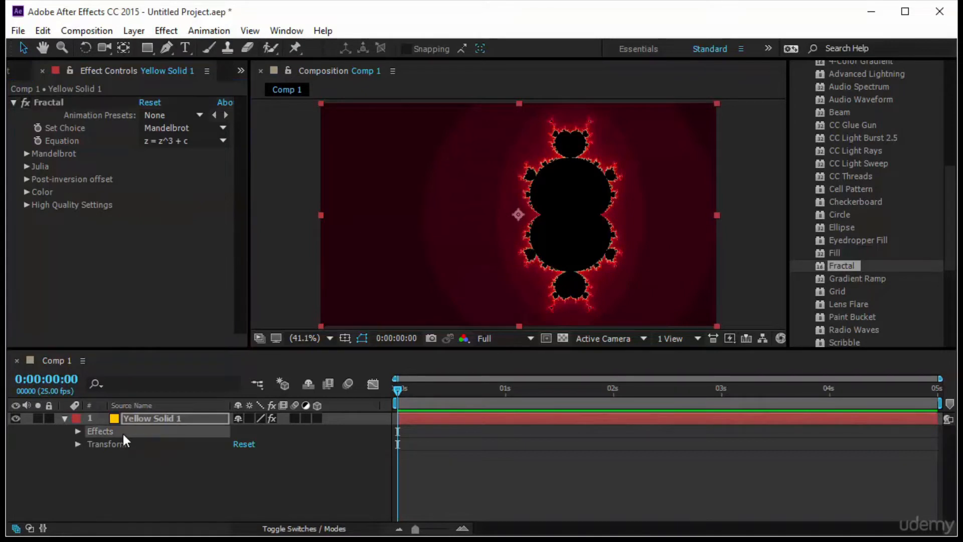
{"action": "key", "text": "Delete"}
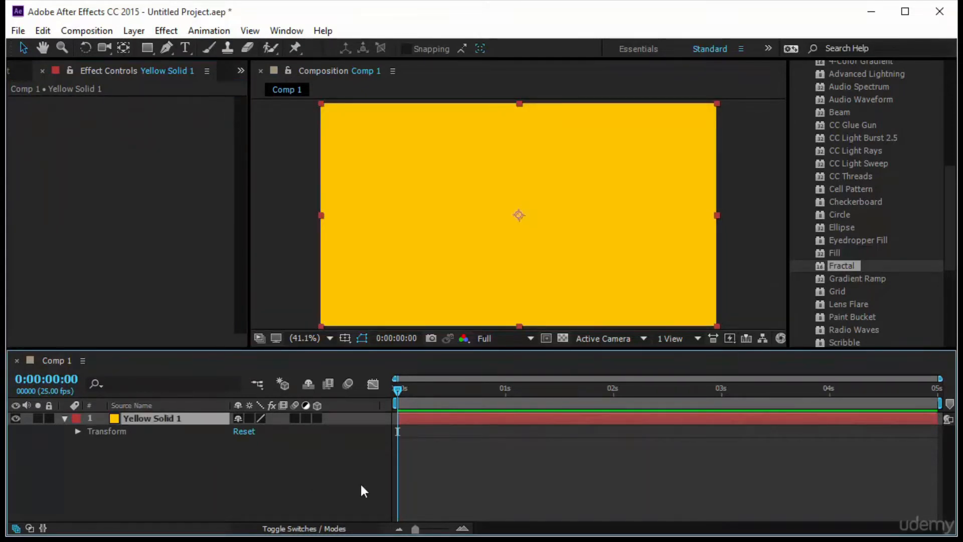
{"action": "left_click", "coordinate": [419, 449]}
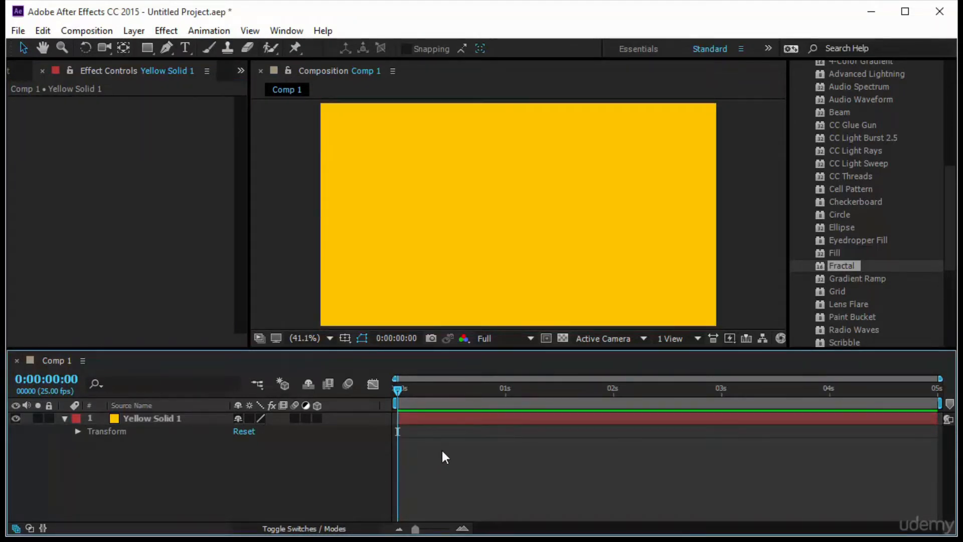
Draw a rectangular mask on the yellow solid with the Rectangle tool, leaving a margin on every side
{"action": "left_click", "coordinate": [469, 184]}
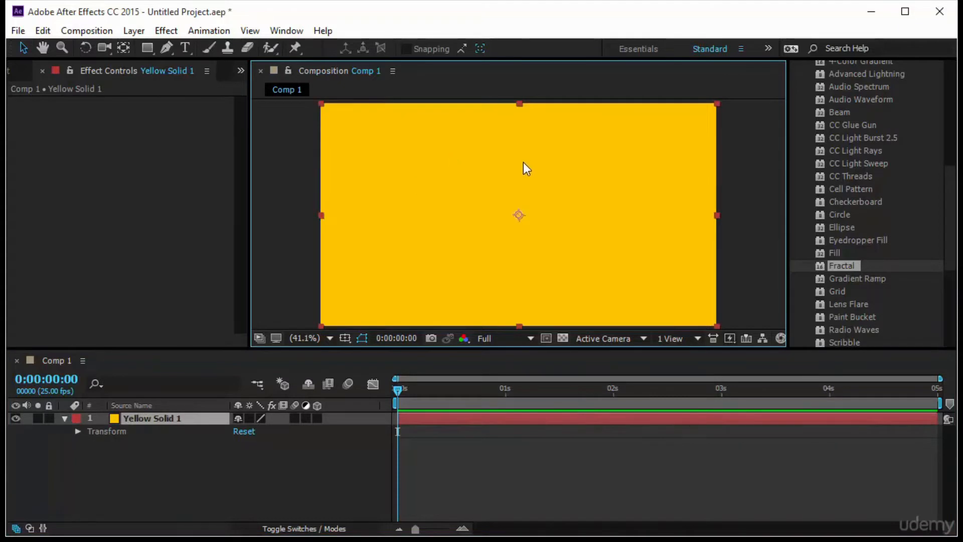
{"action": "left_click", "coordinate": [146, 48]}
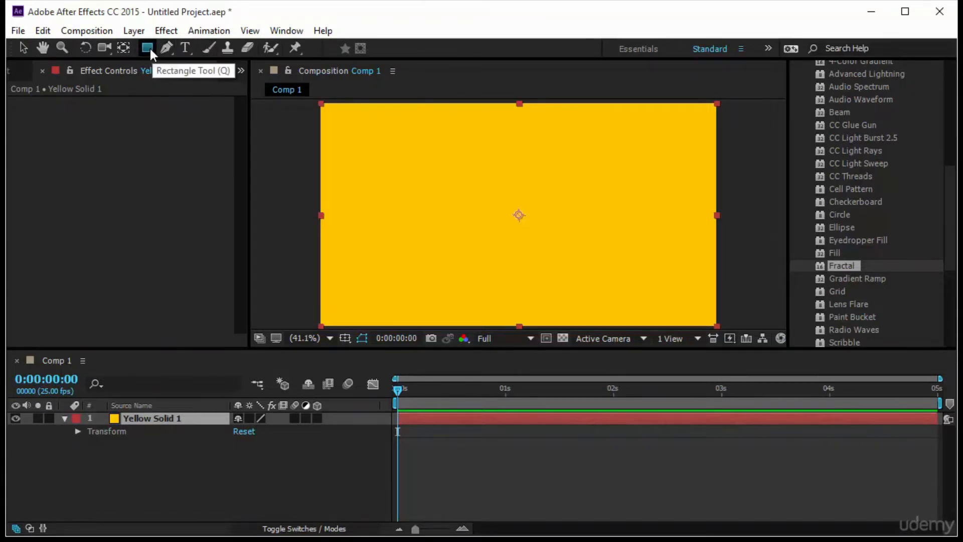
{"action": "mouse_move", "coordinate": [376, 152]}
{"action": "left_mouse_down"}
{"action": "mouse_move", "coordinate": [622, 295]}
{"action": "mouse_move", "coordinate": [646, 289]}
{"action": "left_mouse_up"}
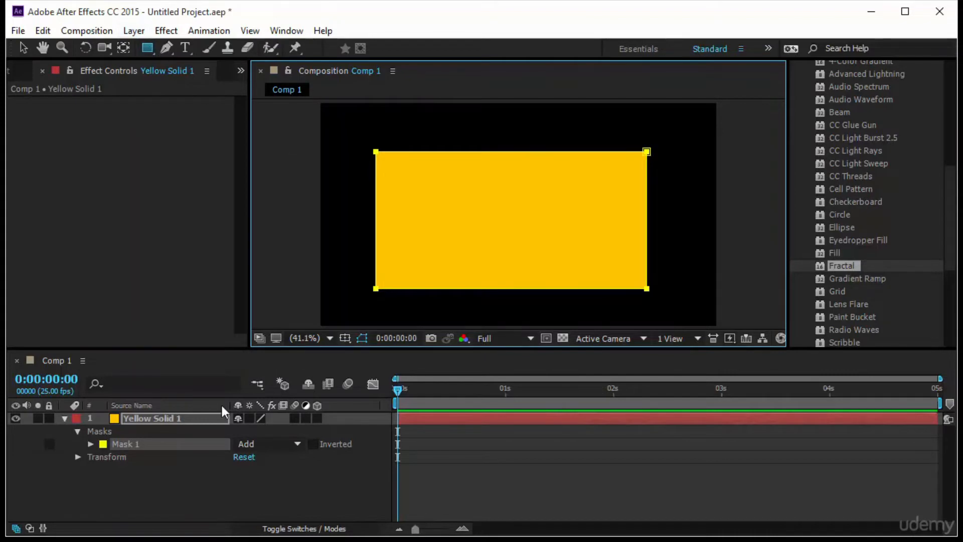
Compare the layer with its mask and reveal the path, feather, opacity and expansion properties of Mask 1
{"action": "left_click", "coordinate": [192, 420]}
{"action": "left_click", "coordinate": [191, 445]}
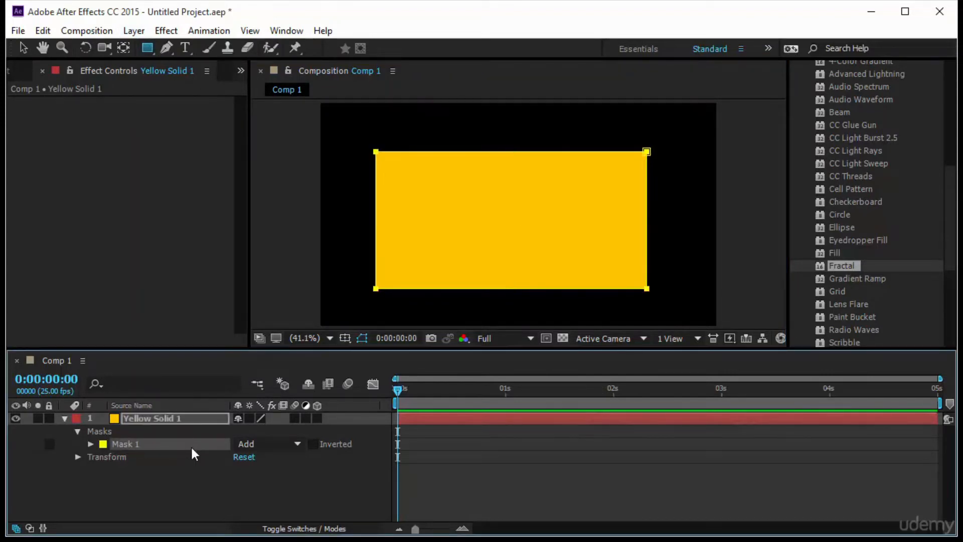
{"action": "left_click", "coordinate": [152, 421]}
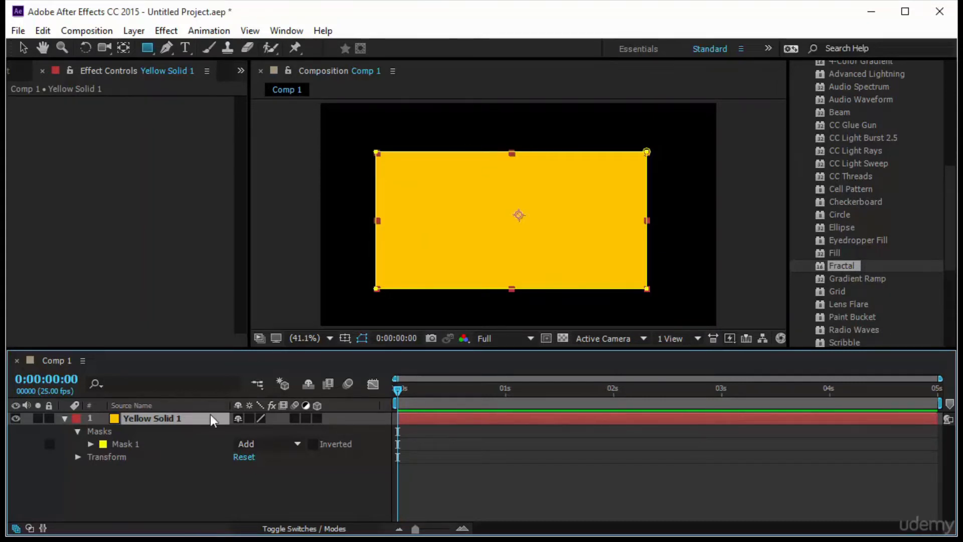
{"action": "left_click", "coordinate": [155, 445]}
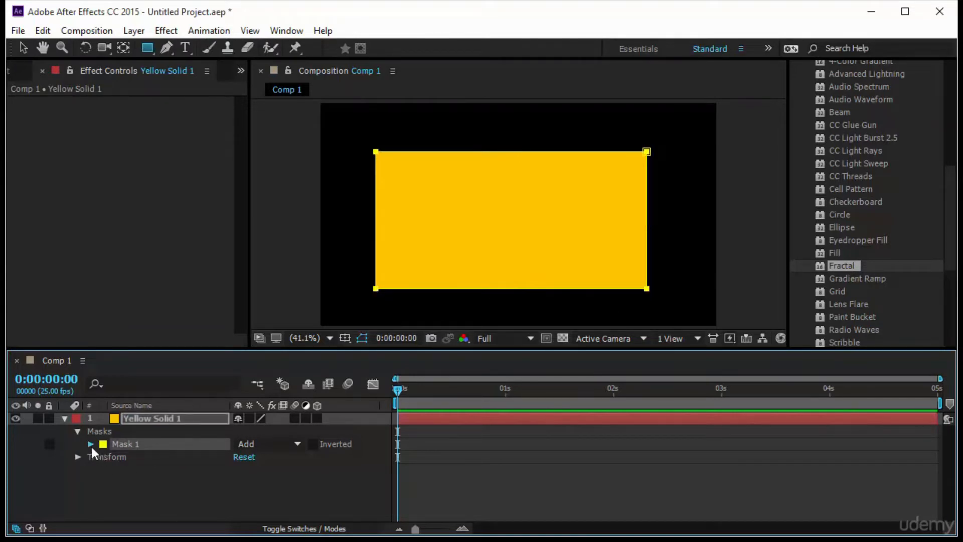
{"action": "left_click", "coordinate": [91, 444]}
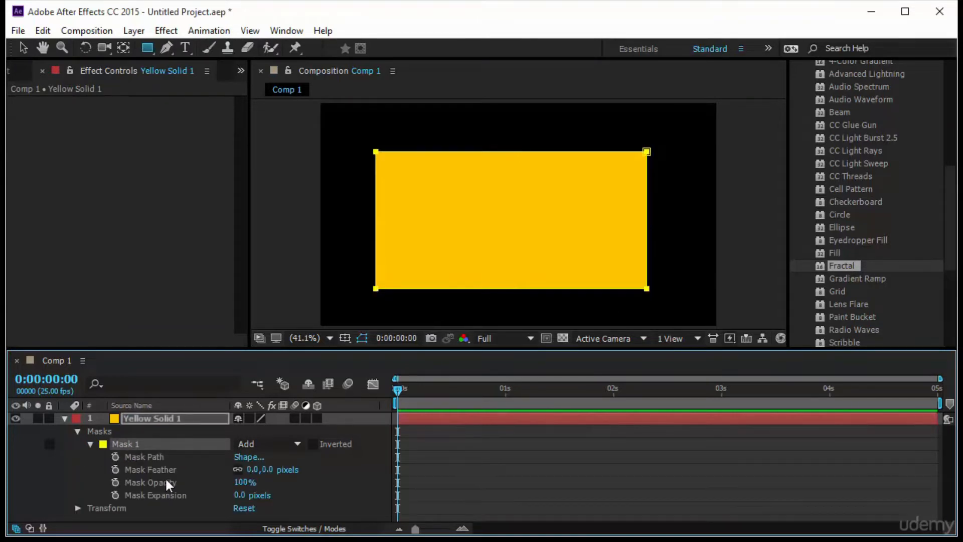
Move Mask 1 slightly up and to the right, then lower its upper edge a little with free transform
{"action": "left_click", "coordinate": [201, 456]}
{"action": "key", "text": "v"}
{"action": "mouse_move", "coordinate": [378, 227]}
{"action": "left_mouse_down"}
{"action": "mouse_move", "coordinate": [419, 227]}
{"action": "mouse_move", "coordinate": [393, 226]}
{"action": "left_mouse_up"}
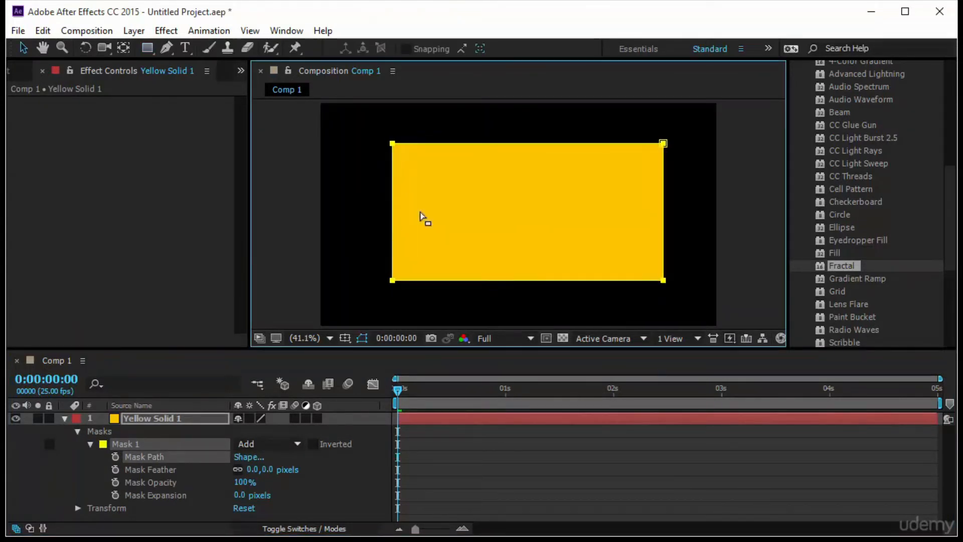
{"action": "key", "text": "ctrl+t"}
{"action": "mouse_move", "coordinate": [525, 144]}
{"action": "left_mouse_down"}
{"action": "mouse_move", "coordinate": [526, 213]}
{"action": "mouse_move", "coordinate": [525, 147]}
{"action": "left_mouse_up"}
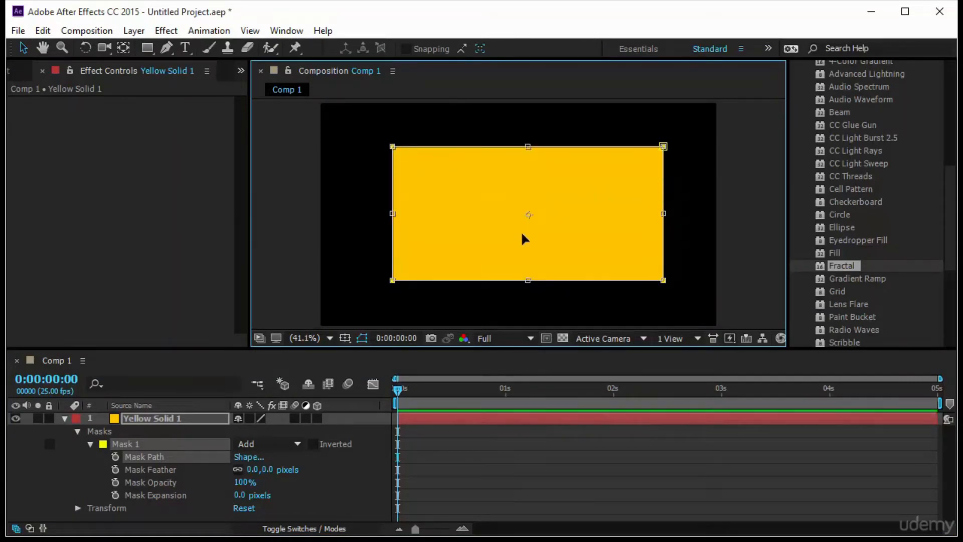
{"action": "key", "text": "Return"}
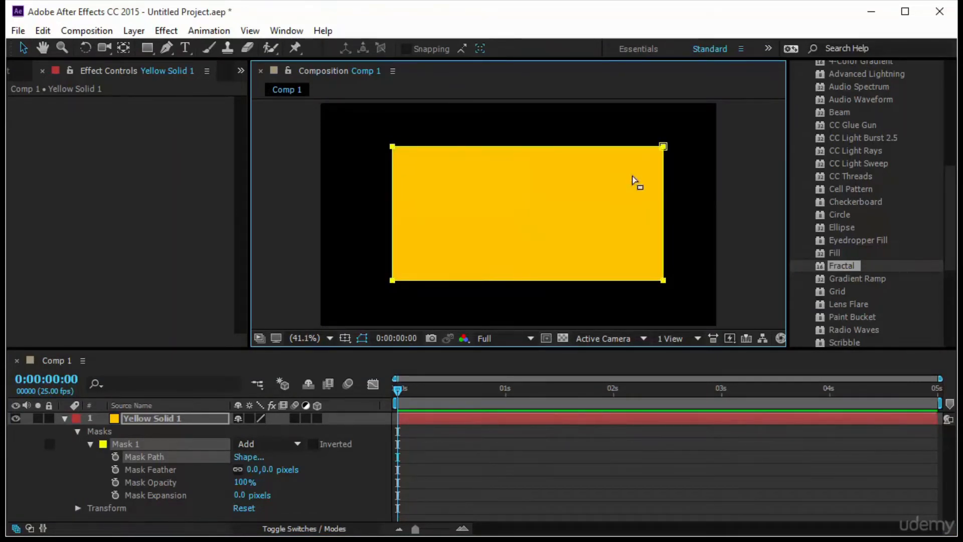
Distort Mask 1 by pulling its upper-left corner deep towards the lower right and nudging the upper-right corner, then delete the layer's masks
{"action": "left_click", "coordinate": [633, 172]}
{"action": "mouse_move", "coordinate": [662, 147]}
{"action": "left_mouse_down"}
{"action": "mouse_move", "coordinate": [408, 257]}
{"action": "mouse_move", "coordinate": [647, 136]}
{"action": "left_mouse_up"}
{"action": "left_click_drag", "start_coordinate": [393, 148], "coordinate": [621, 249]}
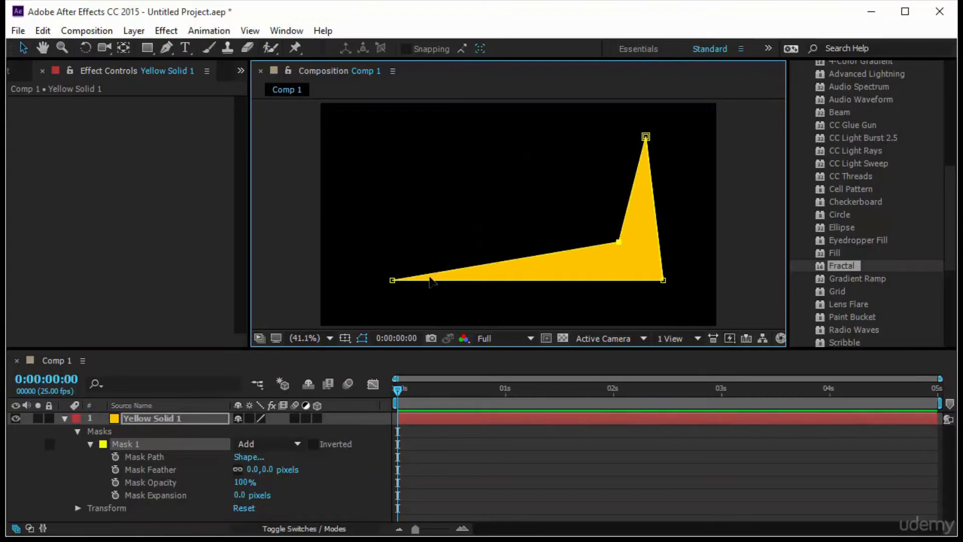
{"action": "left_click", "coordinate": [143, 434]}
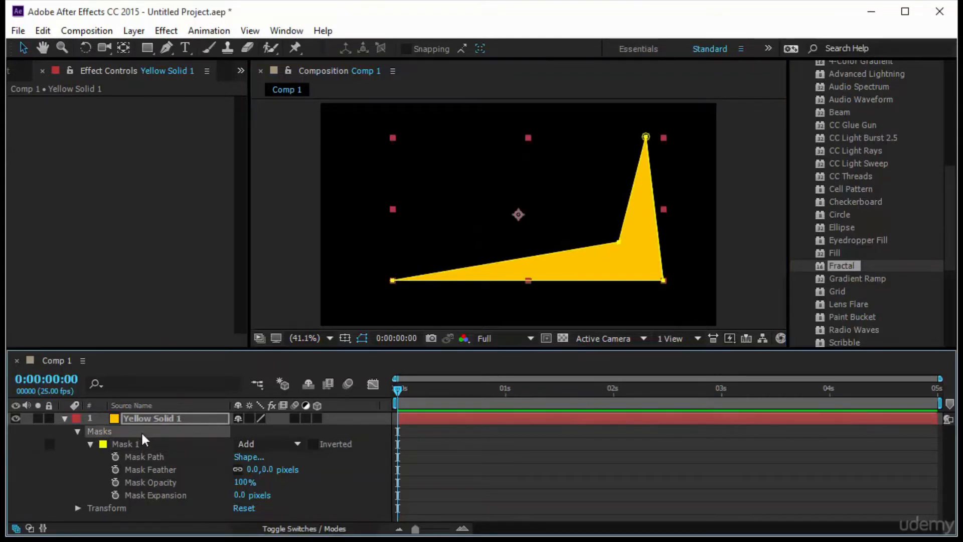
{"action": "key", "text": "Delete"}
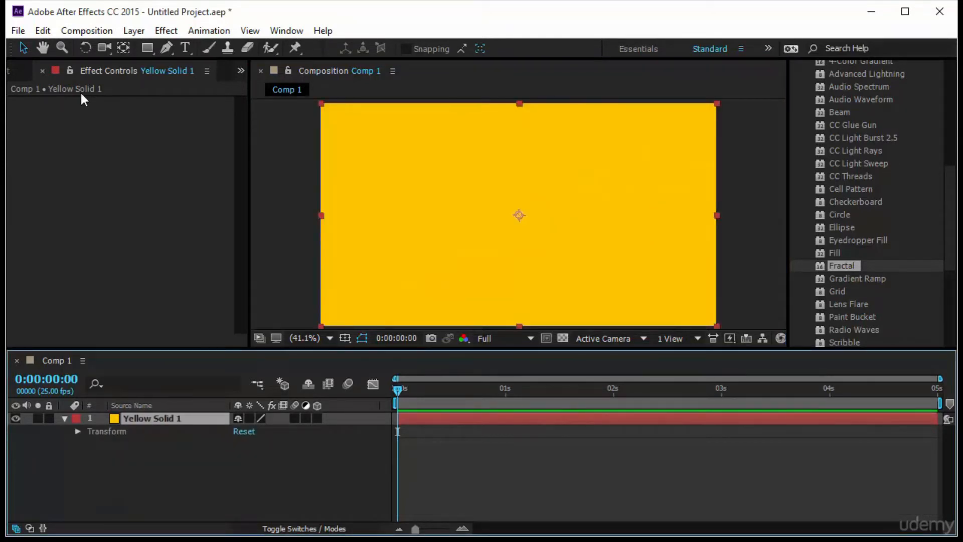
Try an elliptical mask on the yellow solid, starting at its centre, and undo it
{"action": "left_click", "coordinate": [146, 47]}
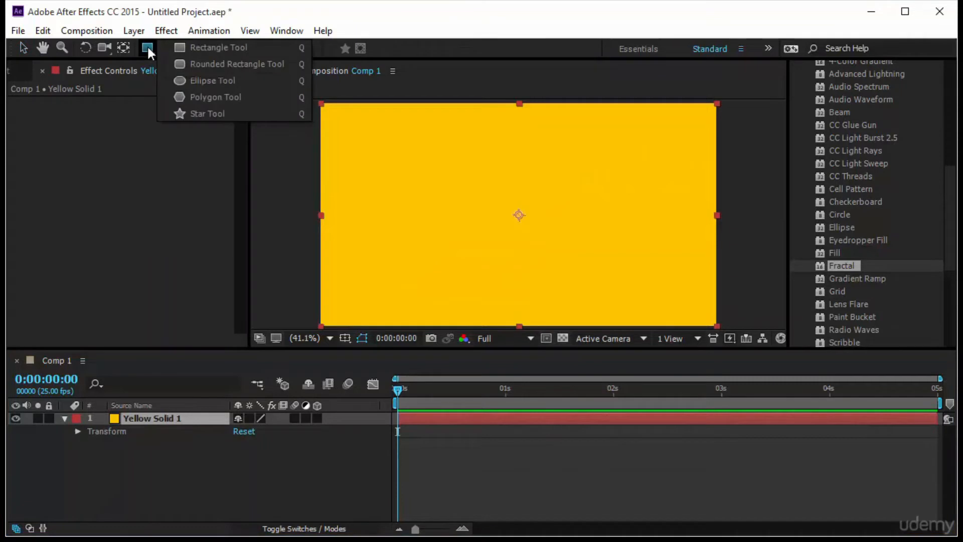
{"action": "left_click", "coordinate": [230, 81]}
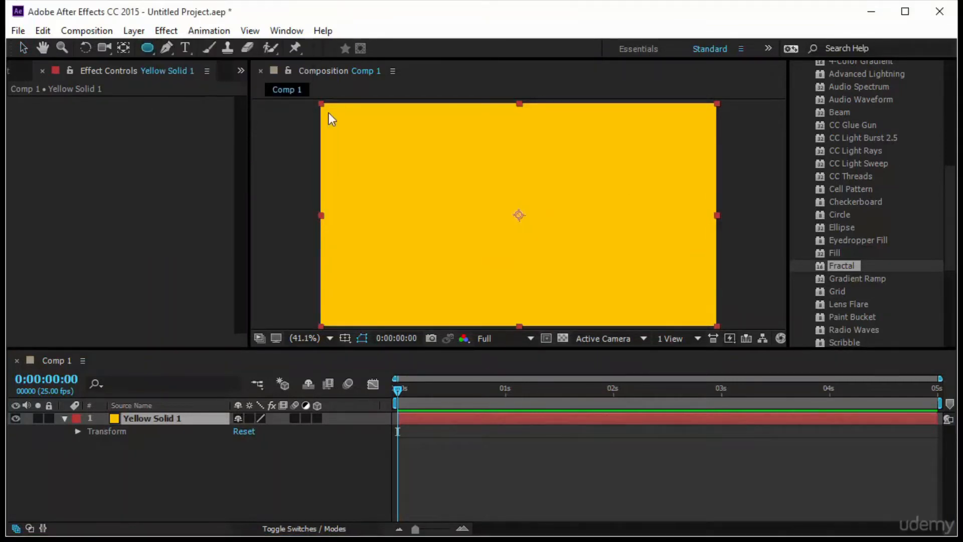
{"action": "left_click_drag", "start_coordinate": [518, 215], "coordinate": [411, 189]}
{"action": "key", "text": "ctrl+z"}
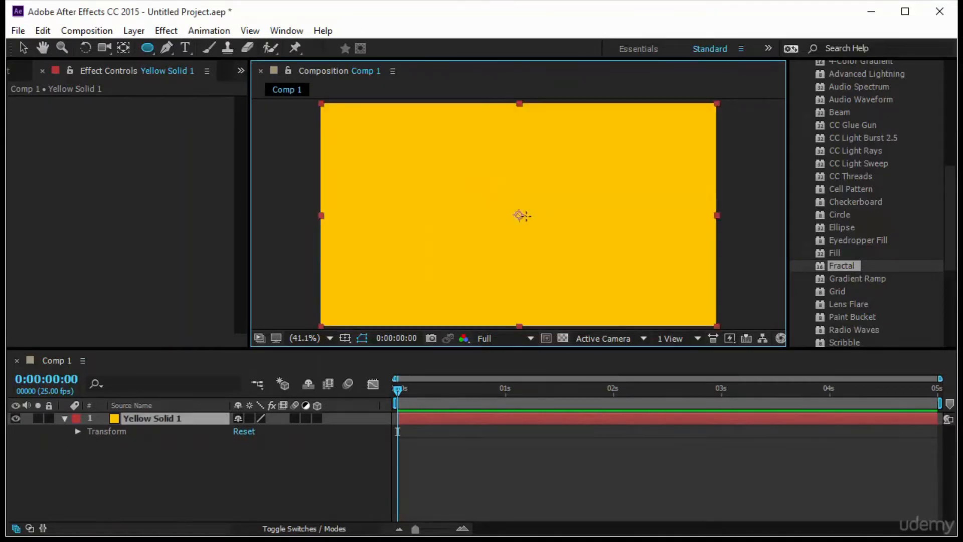
Draw a closed eight-point mask with straight segments on the yellow solid with the Pen tool, leaving its upper edge dipped in the middle
{"action": "left_click", "coordinate": [347, 463]}
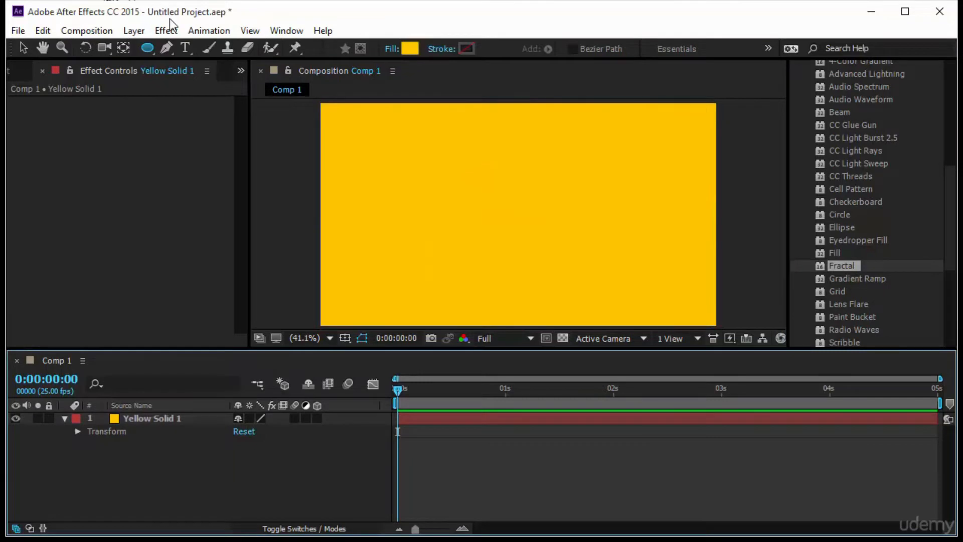
{"action": "left_click", "coordinate": [166, 49]}
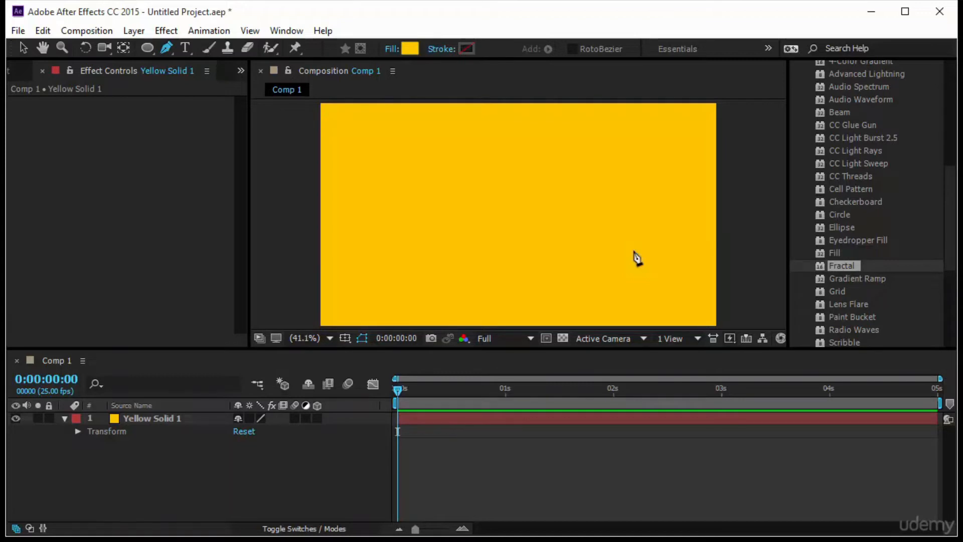
{"action": "left_click", "coordinate": [301, 419]}
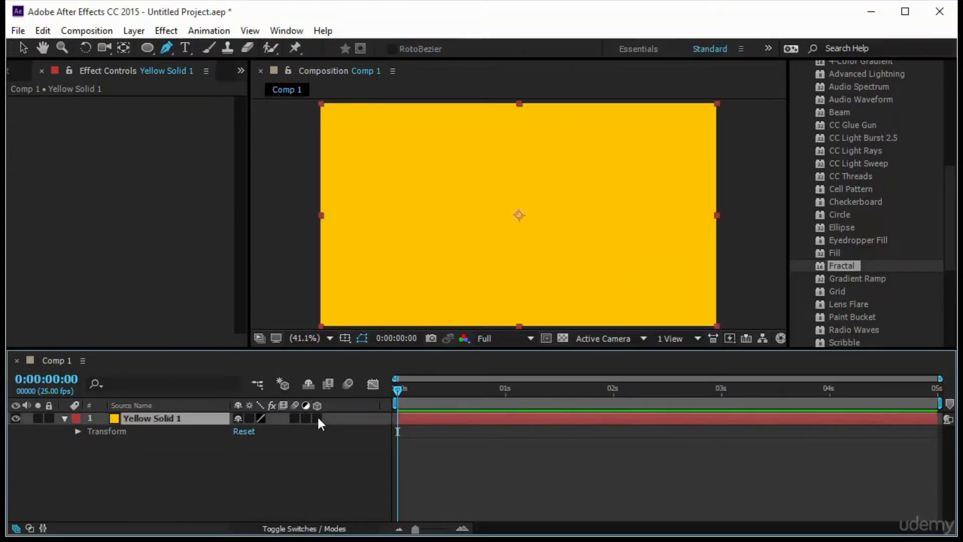
{"action": "left_click", "coordinate": [166, 48]}
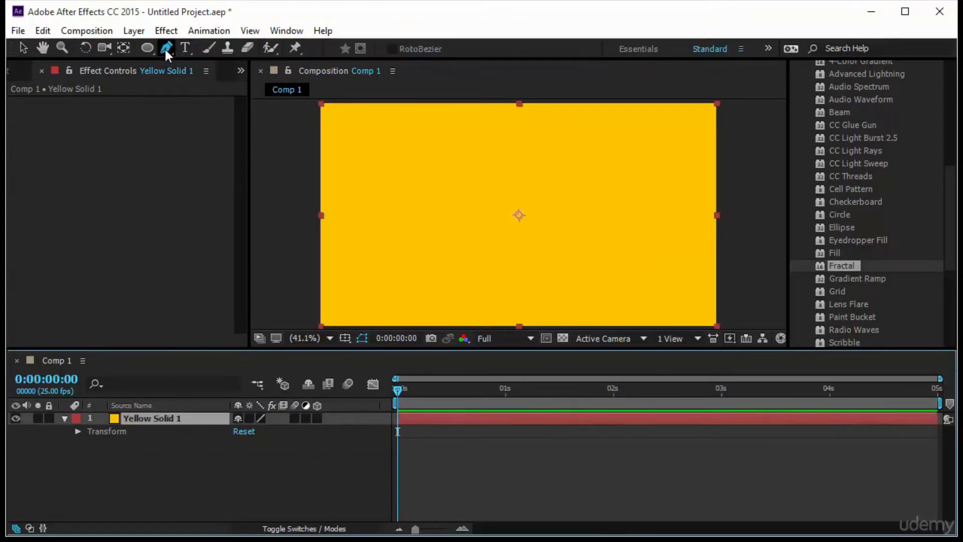
{"action": "left_click", "coordinate": [359, 144]}
{"action": "left_click", "coordinate": [370, 253]}
{"action": "left_click", "coordinate": [633, 246]}
{"action": "left_click", "coordinate": [676, 158]}
{"action": "left_click", "coordinate": [614, 177]}
{"action": "left_click", "coordinate": [529, 209]}
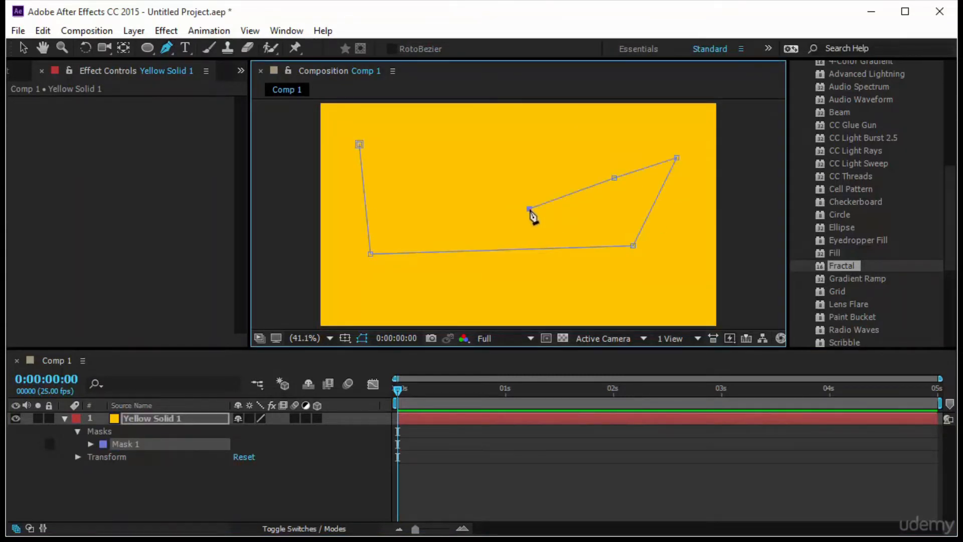
{"action": "left_click", "coordinate": [438, 176]}
{"action": "left_click", "coordinate": [415, 140]}
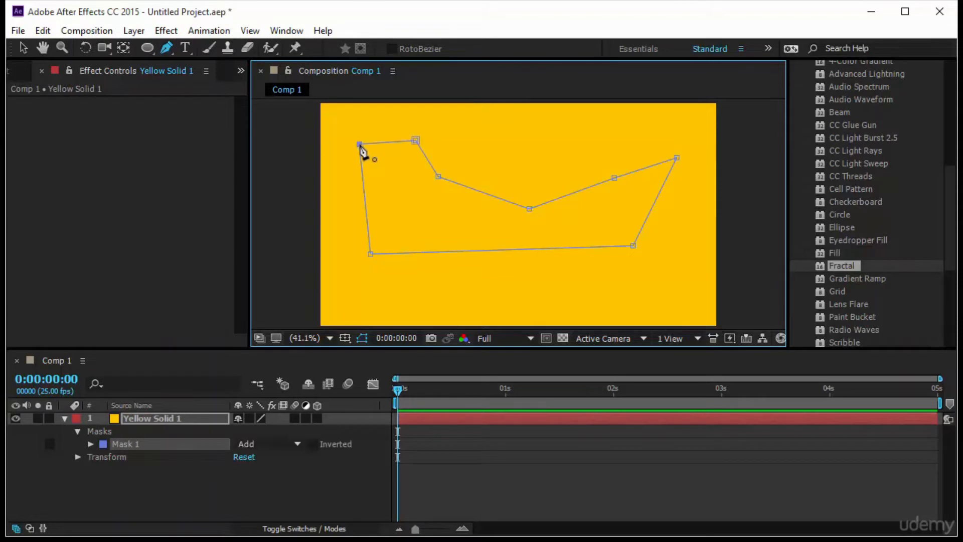
{"action": "left_click", "coordinate": [359, 144]}
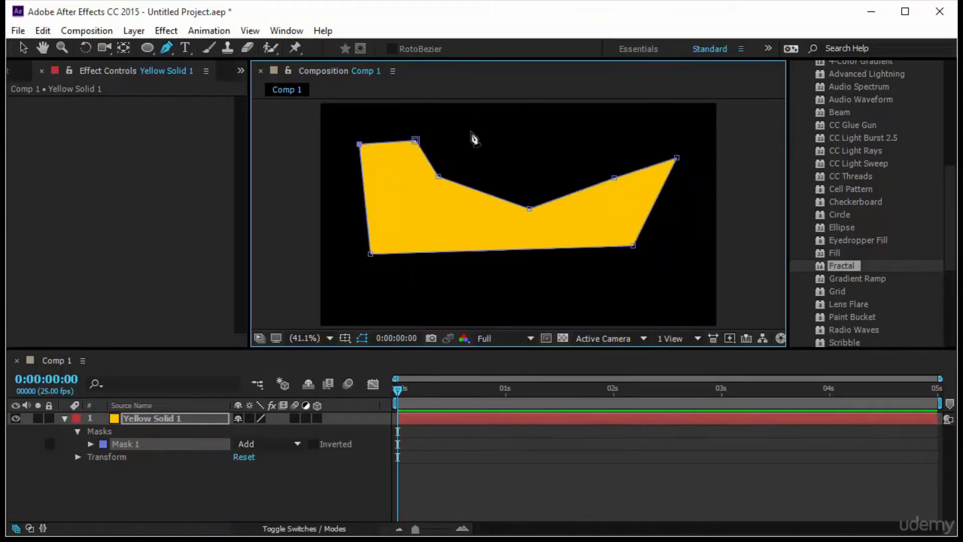
Reshape Mask 1 by moving its vertices into a tall central peak with a valley on either side and a wider base
{"action": "left_click_drag", "start_coordinate": [439, 178], "coordinate": [426, 217]}
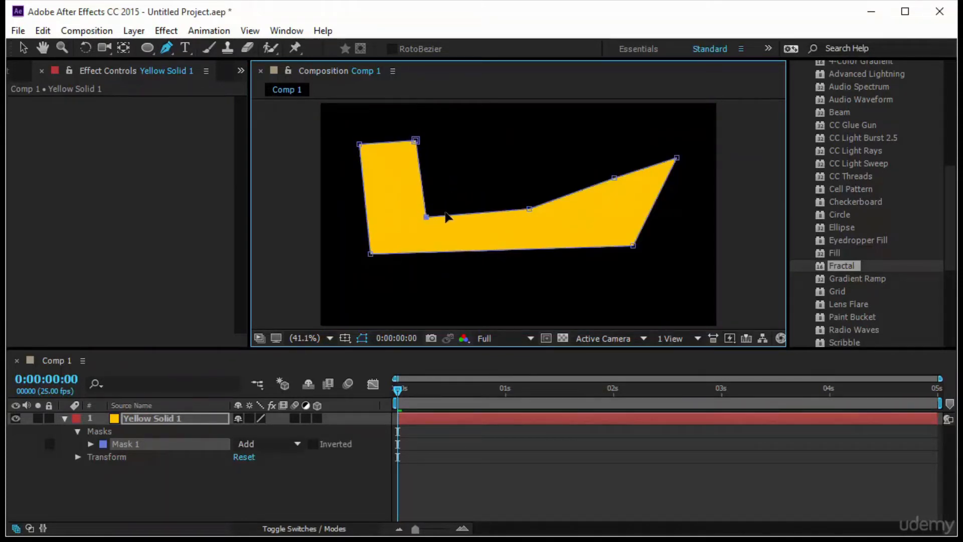
{"action": "left_click_drag", "start_coordinate": [530, 210], "coordinate": [506, 133]}
{"action": "left_click_drag", "start_coordinate": [614, 178], "coordinate": [589, 214]}
{"action": "left_click_drag", "start_coordinate": [634, 246], "coordinate": [689, 253]}
{"action": "left_click_drag", "start_coordinate": [677, 158], "coordinate": [699, 195]}
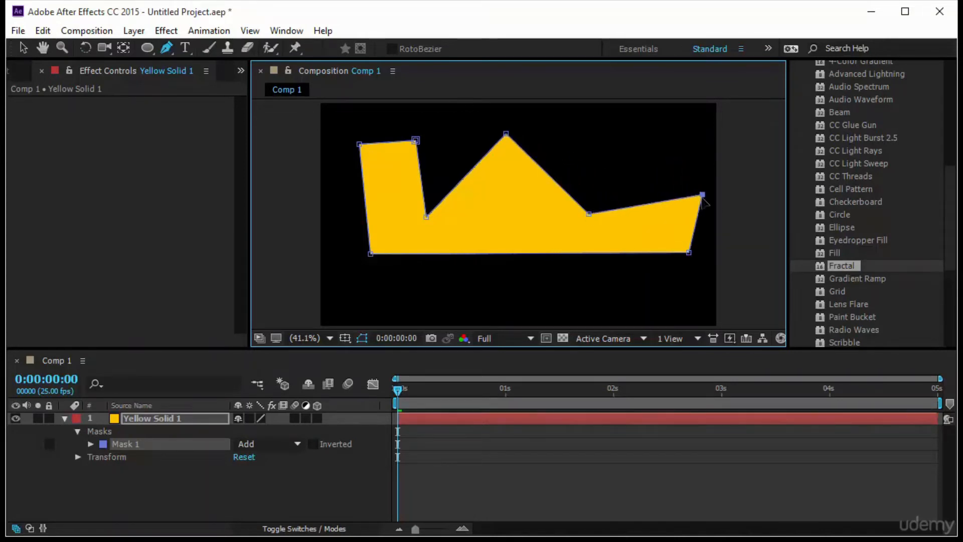
{"action": "left_click_drag", "start_coordinate": [415, 141], "coordinate": [390, 145]}
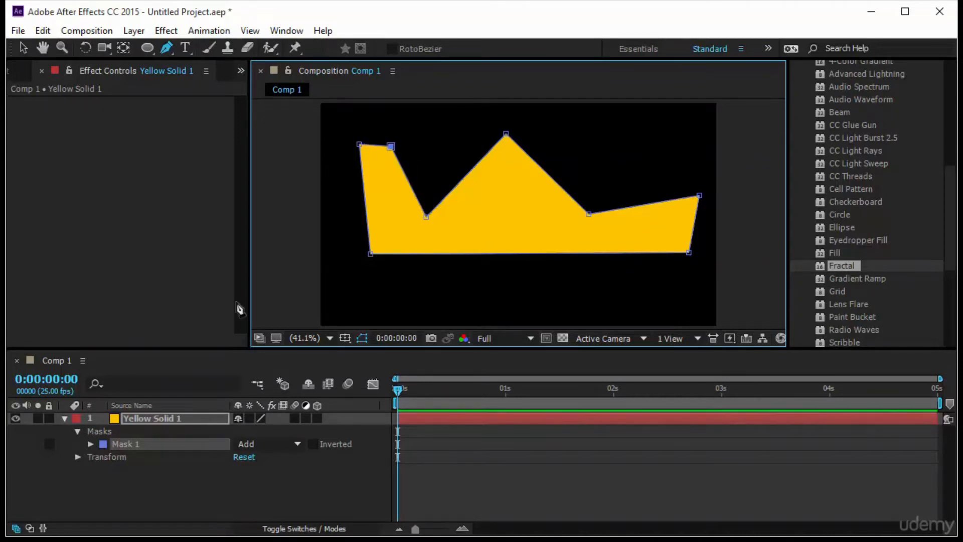
Reveal the properties of Mask 1 and set a Mask Path keyframe at 0:00:00:00
{"action": "left_click", "coordinate": [91, 442]}
{"action": "left_click", "coordinate": [91, 444]}
{"action": "left_click", "coordinate": [115, 456]}
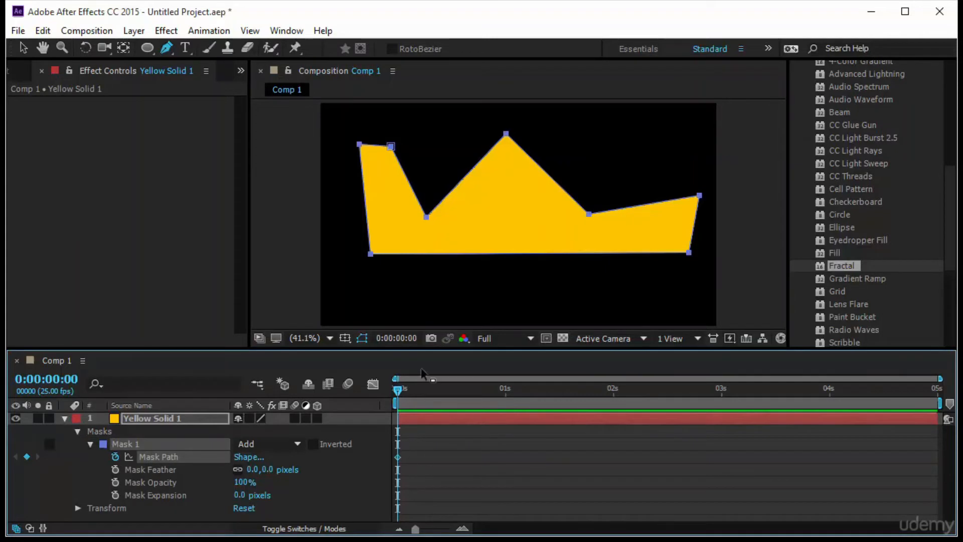
Reshape Mask 1 at 0:00:01:00 by raising the right valley point, lowering the central peak and pulling the left-side upper points sideways
{"action": "left_click_drag", "start_coordinate": [456, 403], "coordinate": [506, 402]}
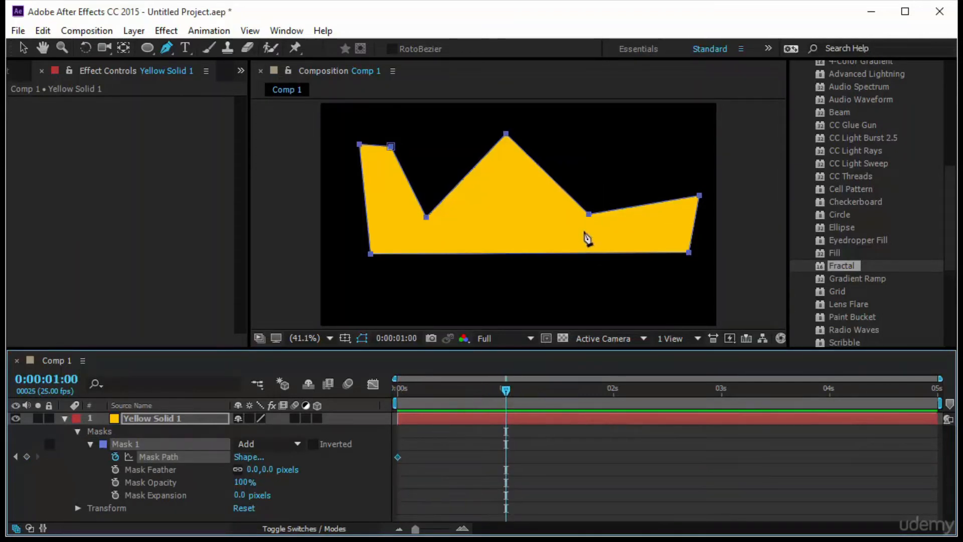
{"action": "key", "text": "v"}
{"action": "left_click_drag", "start_coordinate": [589, 214], "coordinate": [609, 151]}
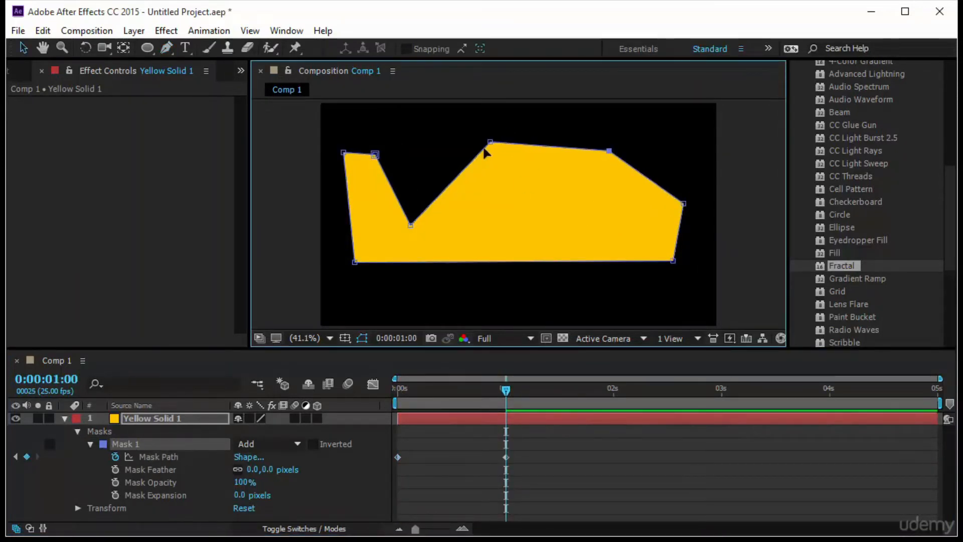
{"action": "left_click_drag", "start_coordinate": [490, 142], "coordinate": [569, 224]}
{"action": "left_click_drag", "start_coordinate": [375, 155], "coordinate": [463, 152]}
{"action": "left_click_drag", "start_coordinate": [411, 225], "coordinate": [381, 184]}
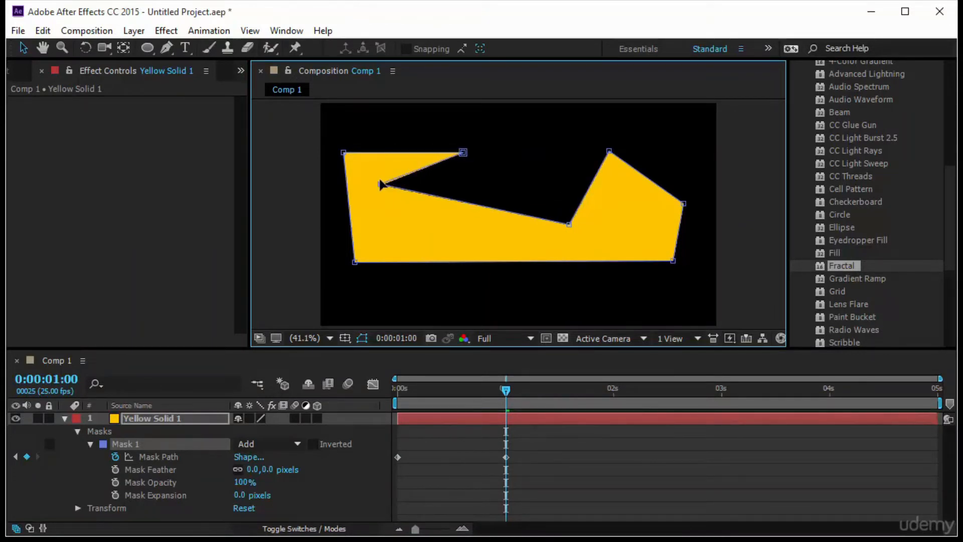
{"action": "left_click", "coordinate": [569, 224], "text": "shift"}
{"action": "left_click_drag", "start_coordinate": [568, 224], "coordinate": [484, 241]}
Play back the mask path animation from the start of the composition
{"action": "left_click", "coordinate": [566, 434]}
{"action": "key", "text": "Home"}
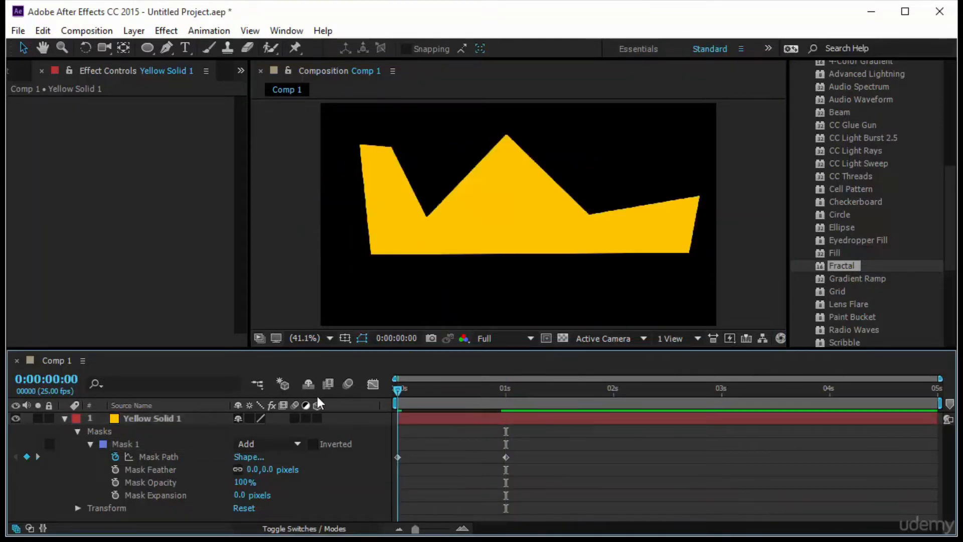
{"action": "key", "text": "space"}
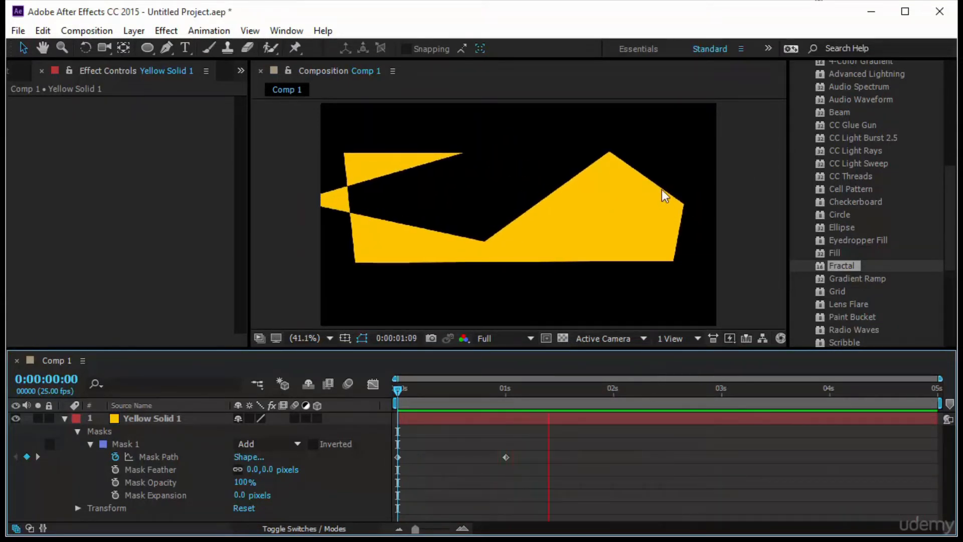
{"action": "left_click", "coordinate": [576, 200]}
Delete the Yellow Solid 1 layer and close the effect controls
{"action": "left_click", "coordinate": [166, 416]}
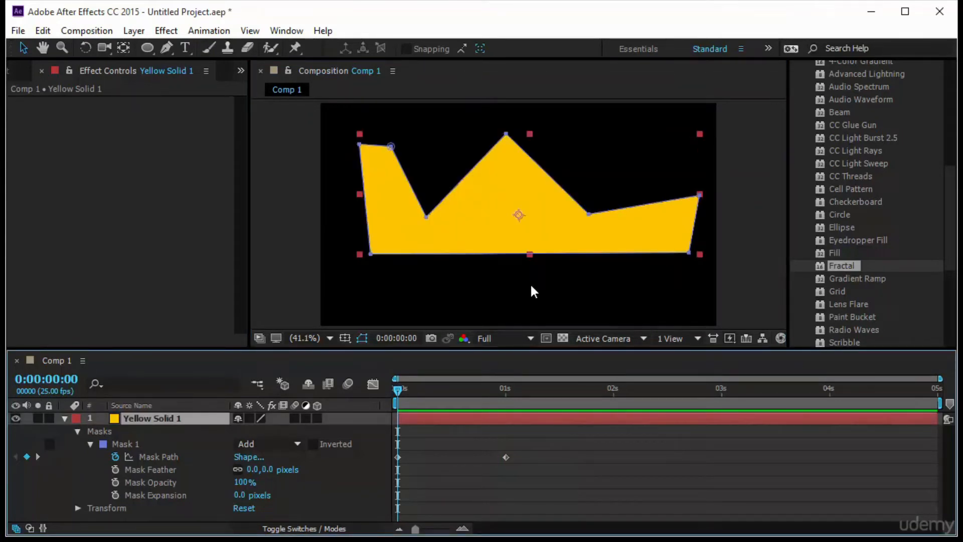
{"action": "left_click", "coordinate": [499, 204]}
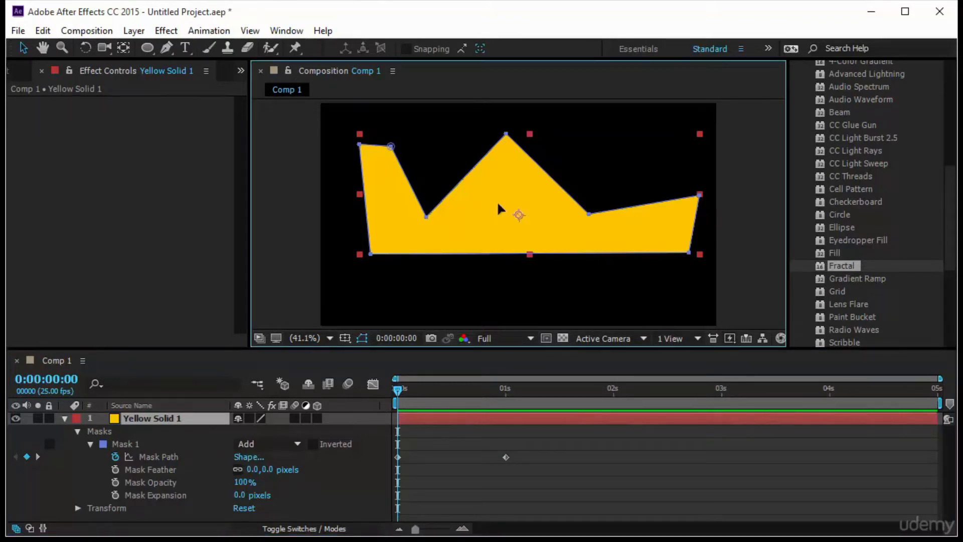
{"action": "key", "text": "Delete"}
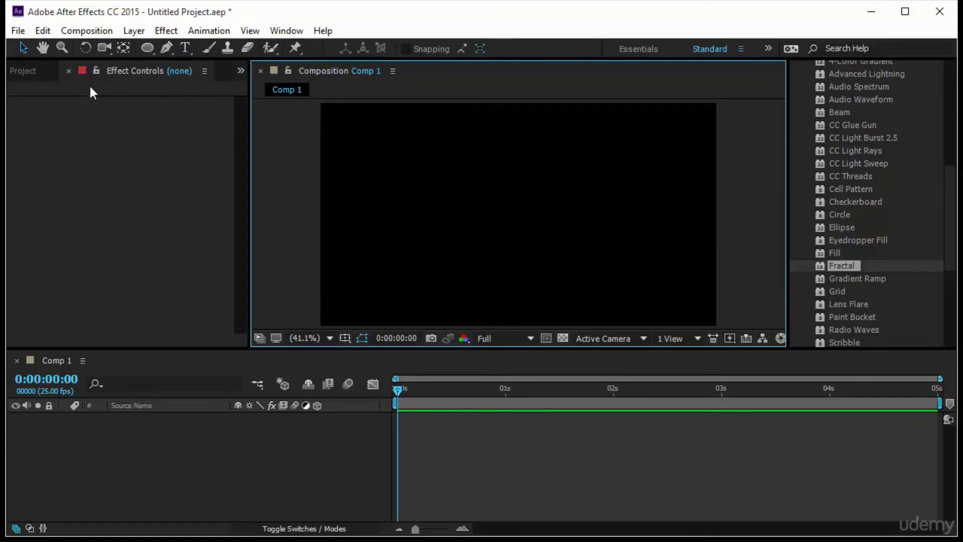
{"action": "left_click", "coordinate": [68, 71]}
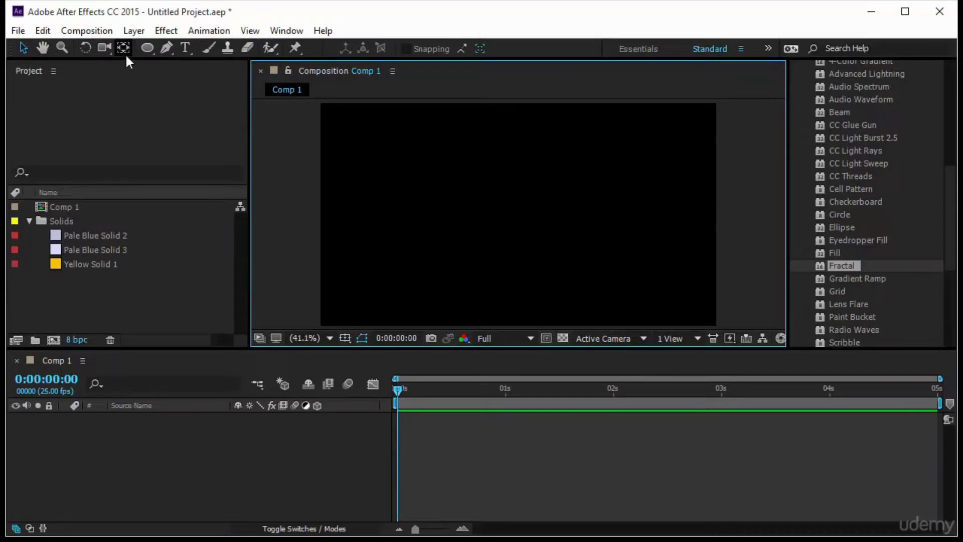
Create a new 1280 x 720 px solid layer with the dark blue colour 000137
{"action": "left_click", "coordinate": [134, 31]}
{"action": "mouse_move", "coordinate": [207, 8]}
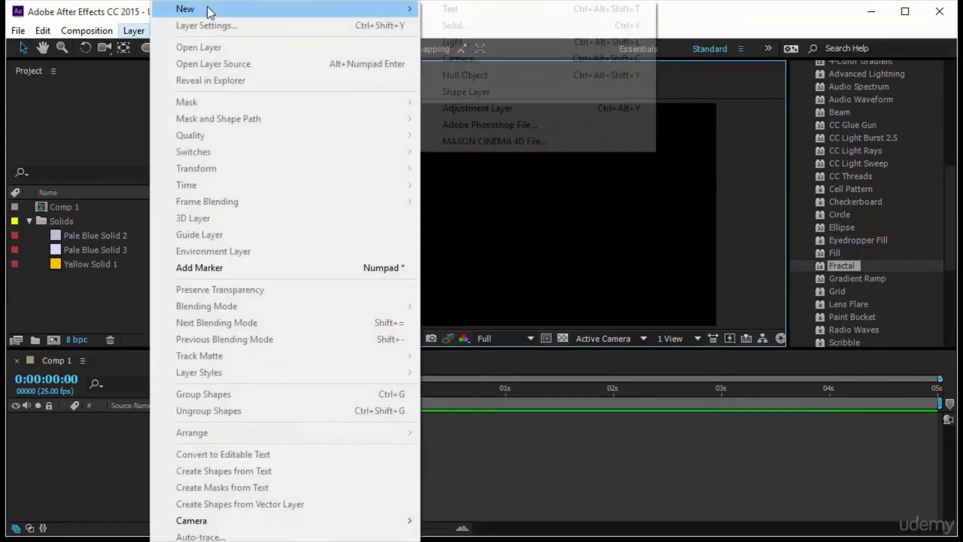
{"action": "left_click", "coordinate": [489, 26]}
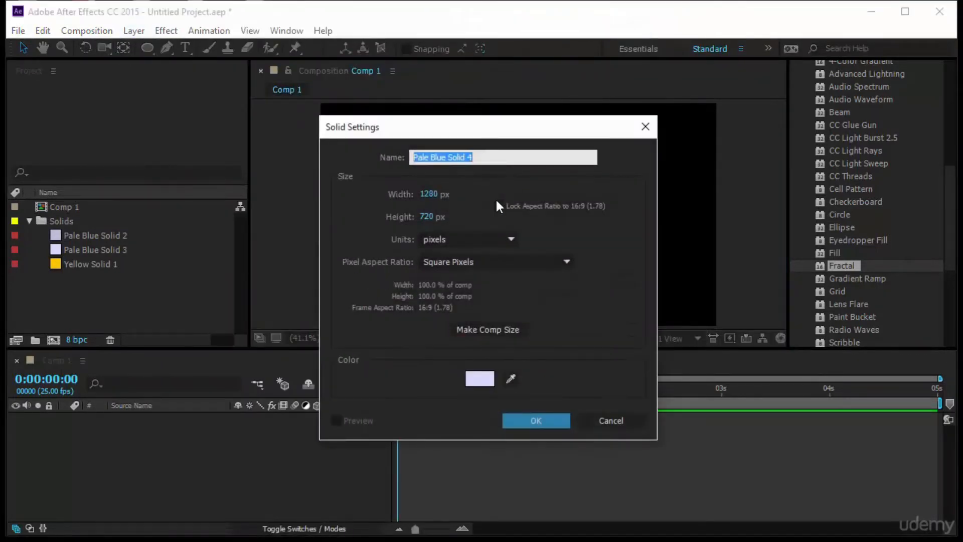
{"action": "left_click", "coordinate": [480, 379]}
{"action": "type", "text": "000137"}
{"action": "left_click", "coordinate": [858, 179]}
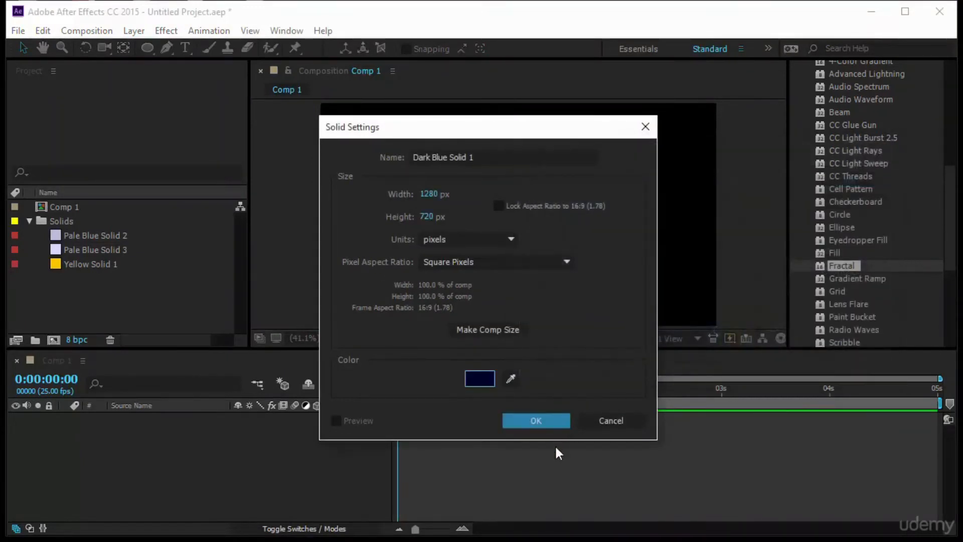
{"action": "left_click", "coordinate": [557, 422]}
Flatten the dark blue solid to about 25% height along the composition's lower edge, at about 642, 630, and lock its layer
{"action": "left_click_drag", "start_coordinate": [519, 103], "coordinate": [520, 187]}
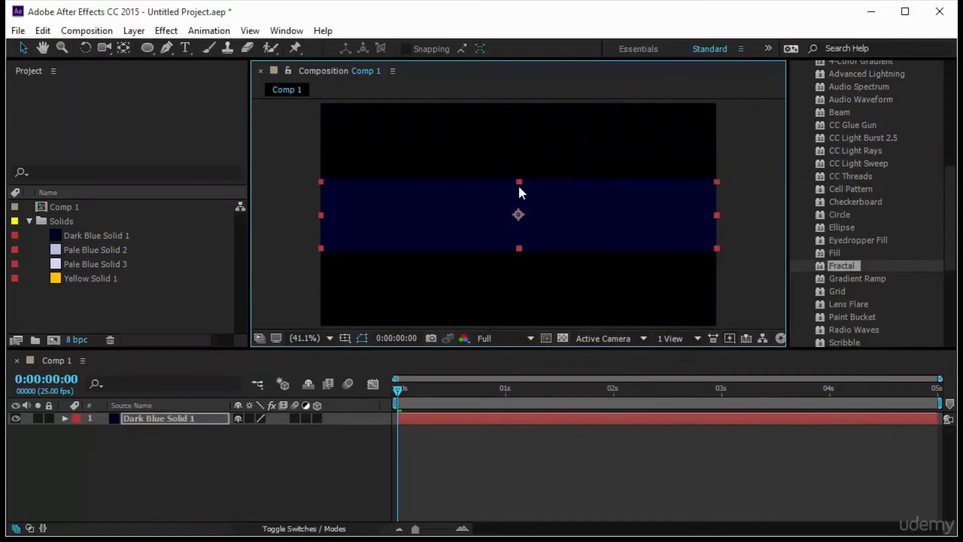
{"action": "left_click_drag", "start_coordinate": [561, 212], "coordinate": [571, 299]}
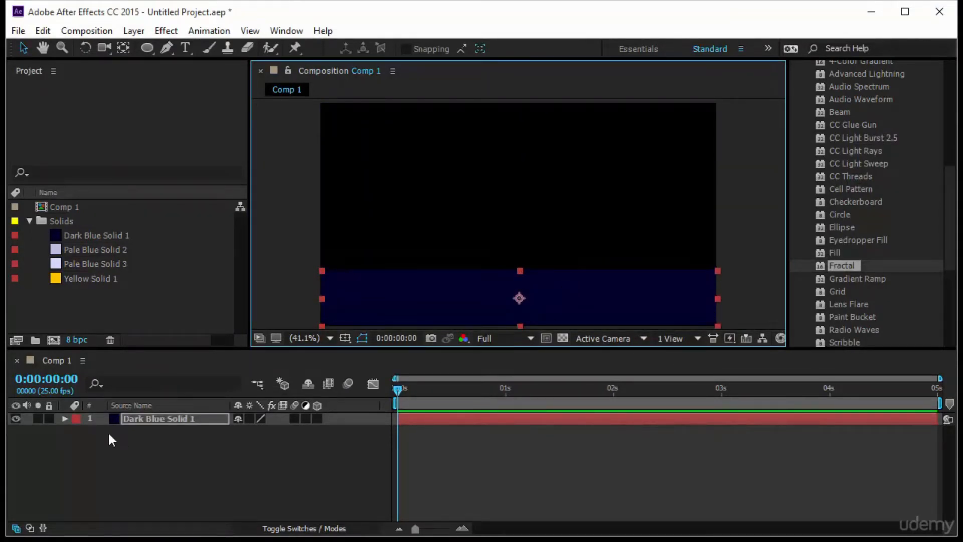
{"action": "left_click", "coordinate": [49, 418]}
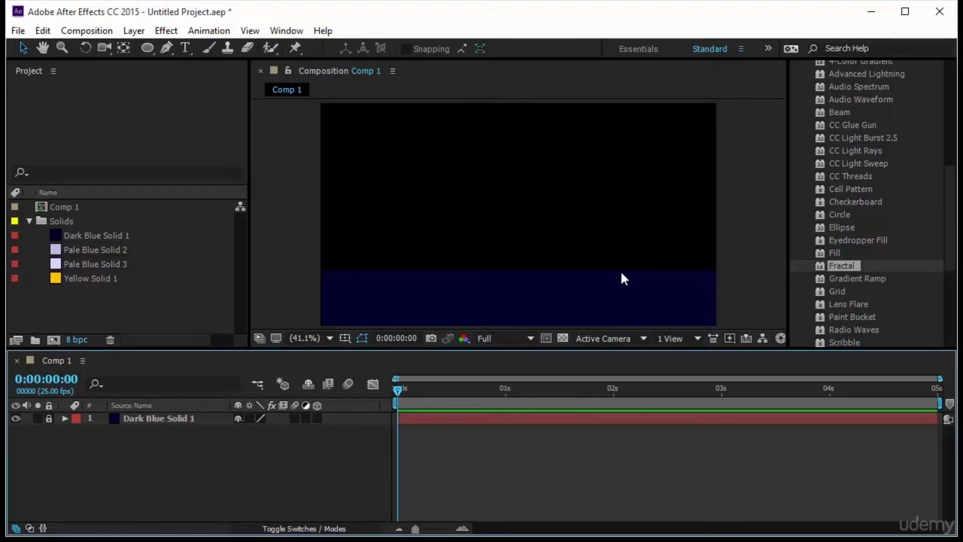
Unlock the dark blue solid's layer and reveal its transform properties
{"action": "left_click", "coordinate": [145, 48]}
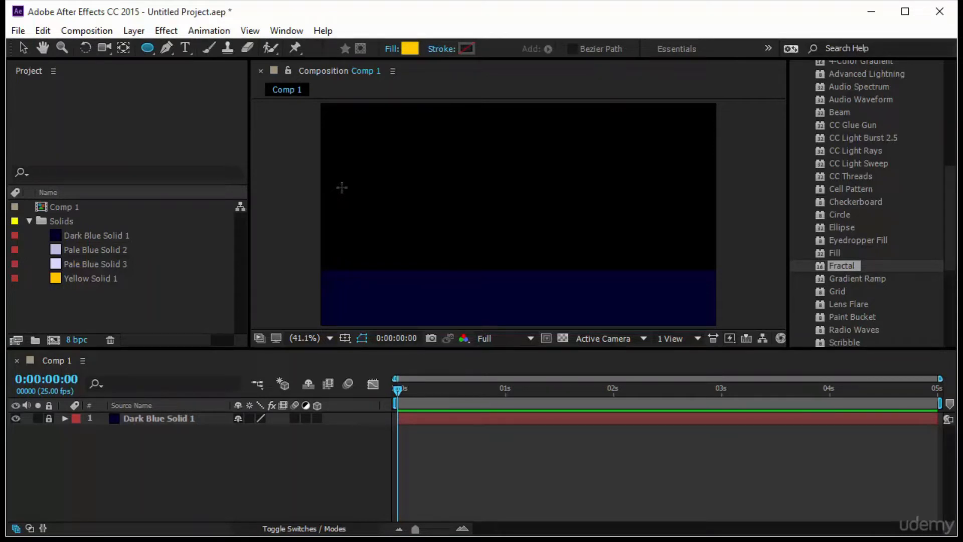
{"action": "left_click", "coordinate": [60, 417]}
{"action": "left_click", "coordinate": [64, 418]}
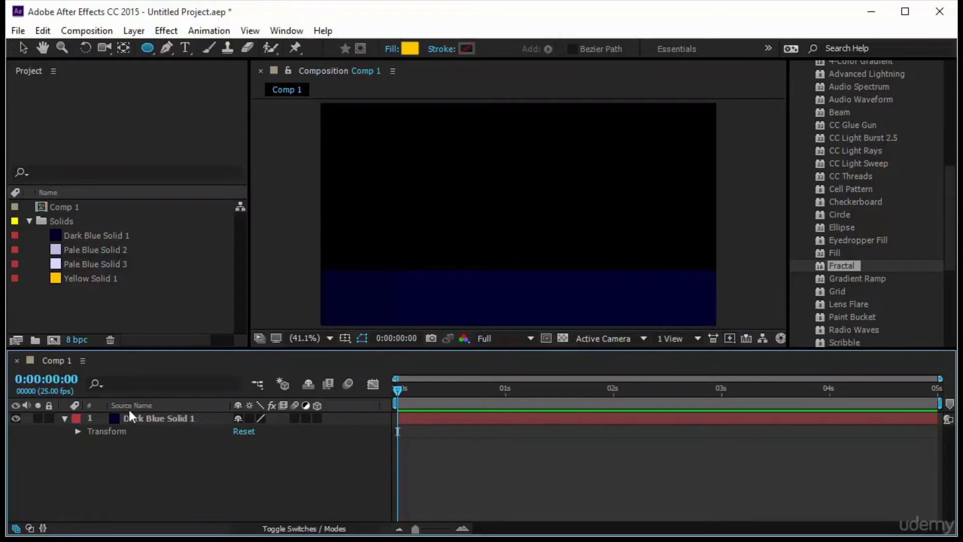
{"action": "left_click", "coordinate": [77, 432]}
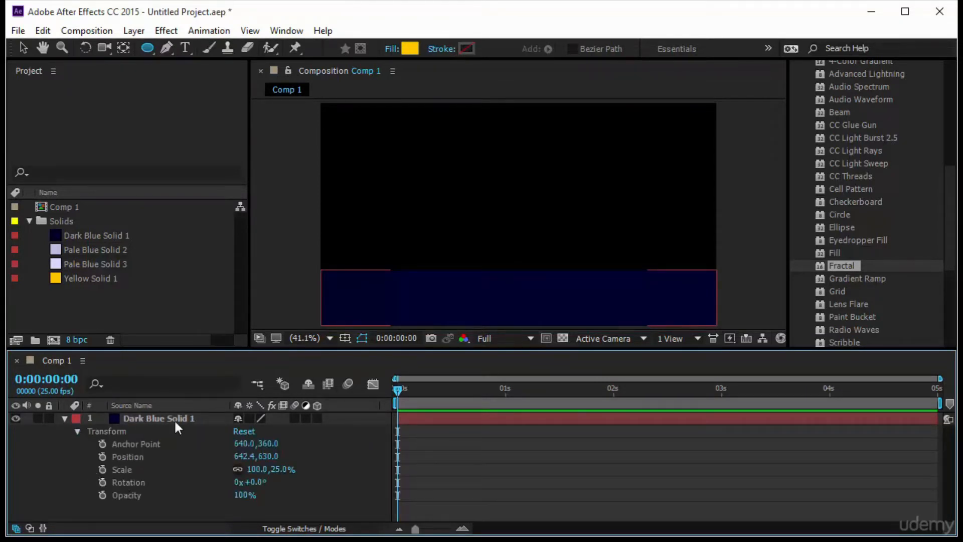
Draw a wide rectangular mask just inside the dark blue band and reveal the mask's properties
{"action": "left_click", "coordinate": [146, 49]}
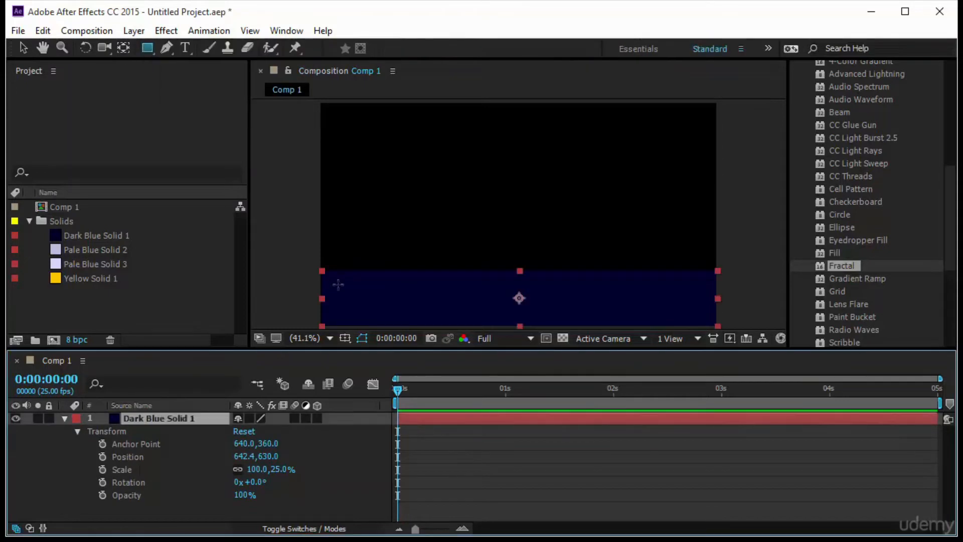
{"action": "left_click_drag", "start_coordinate": [337, 283], "coordinate": [694, 311]}
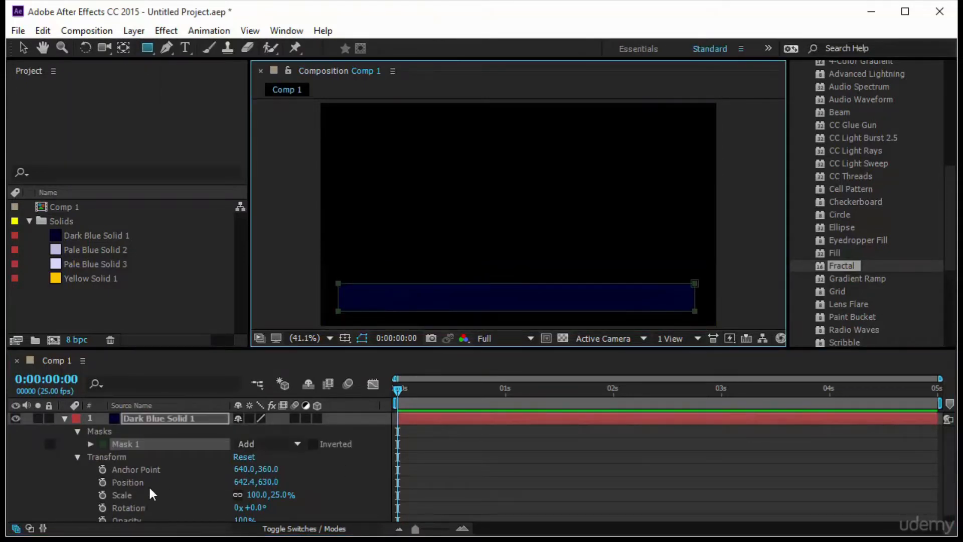
{"action": "left_click", "coordinate": [92, 445]}
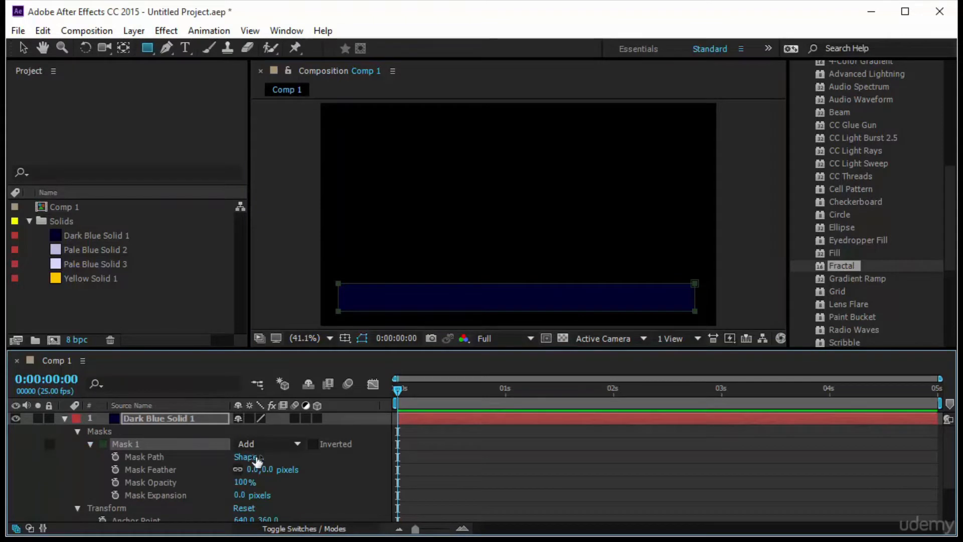
Set Mask 1's feather to 131 pixels and its expansion to -87 pixels
{"action": "left_click_drag", "start_coordinate": [261, 469], "coordinate": [362, 472]}
{"action": "left_click_drag", "start_coordinate": [245, 481], "coordinate": [190, 503]}
{"action": "left_click", "coordinate": [469, 458]}
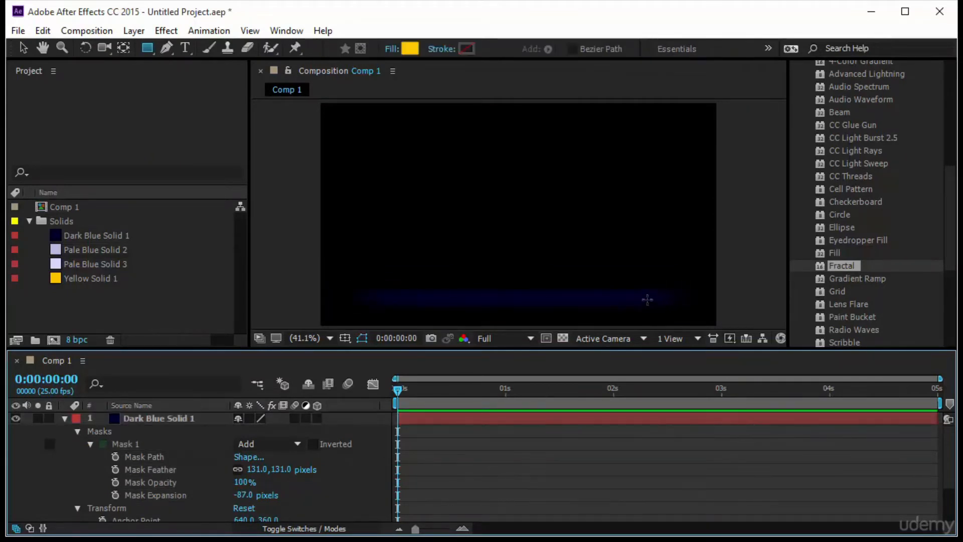
Move Mask 1 up on the dark blue solid, stretch its upper edge upward and pull both upper corners back down
{"action": "left_click_drag", "start_coordinate": [518, 301], "coordinate": [549, 290]}
{"action": "left_click", "coordinate": [516, 271]}
{"action": "left_click_drag", "start_coordinate": [524, 257], "coordinate": [524, 159]}
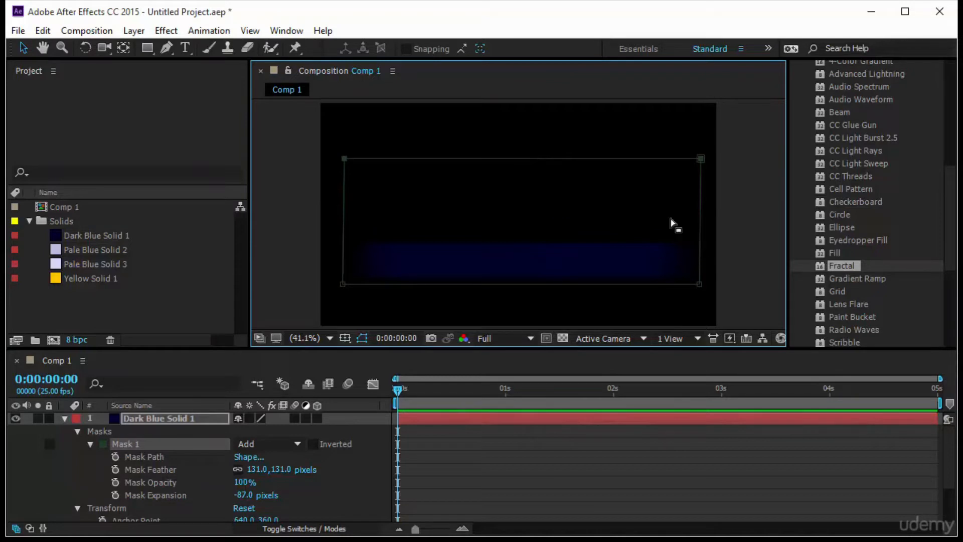
{"action": "left_click_drag", "start_coordinate": [699, 161], "coordinate": [702, 256]}
{"action": "mouse_move", "coordinate": [347, 258]}
{"action": "left_mouse_down"}
{"action": "mouse_move", "coordinate": [335, 251]}
{"action": "mouse_move", "coordinate": [355, 234]}
{"action": "mouse_move", "coordinate": [345, 257]}
{"action": "left_mouse_up"}
{"action": "key", "text": "v"}
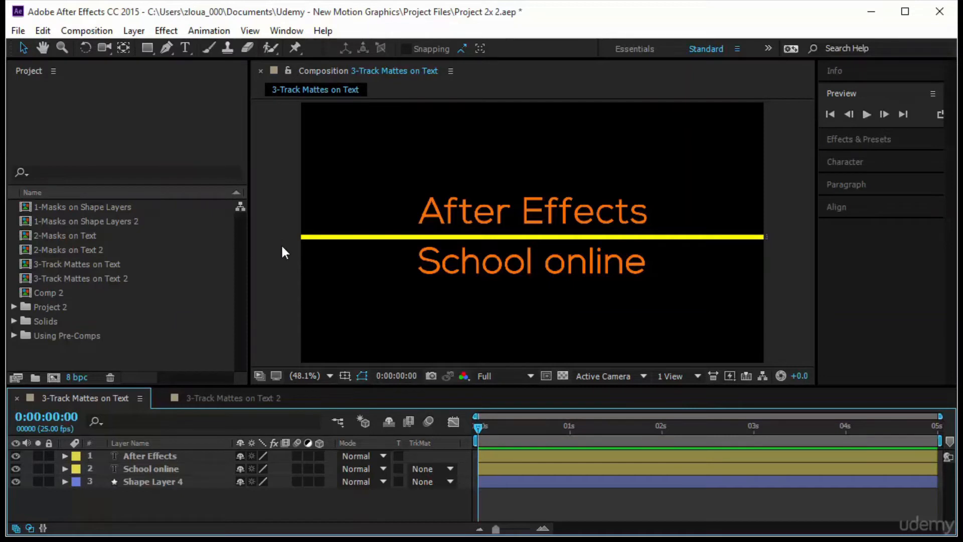
Draw a white rectangle shape that covers the "After Effects" text and ends at the yellow line
{"action": "left_click_drag", "start_coordinate": [143, 47], "coordinate": [184, 47]}
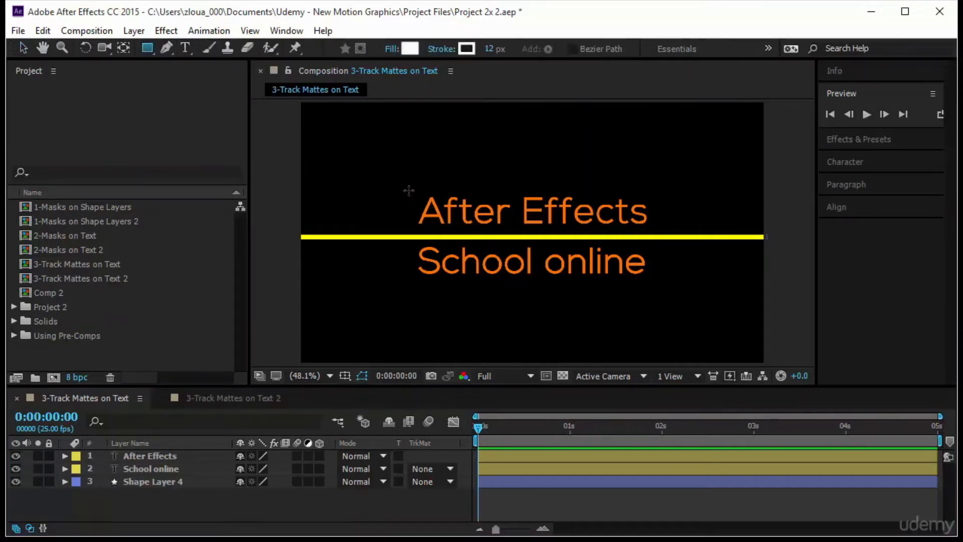
{"action": "left_click_drag", "start_coordinate": [409, 191], "coordinate": [486, 231]}
{"action": "left_click_drag", "start_coordinate": [593, 226], "coordinate": [657, 234]}
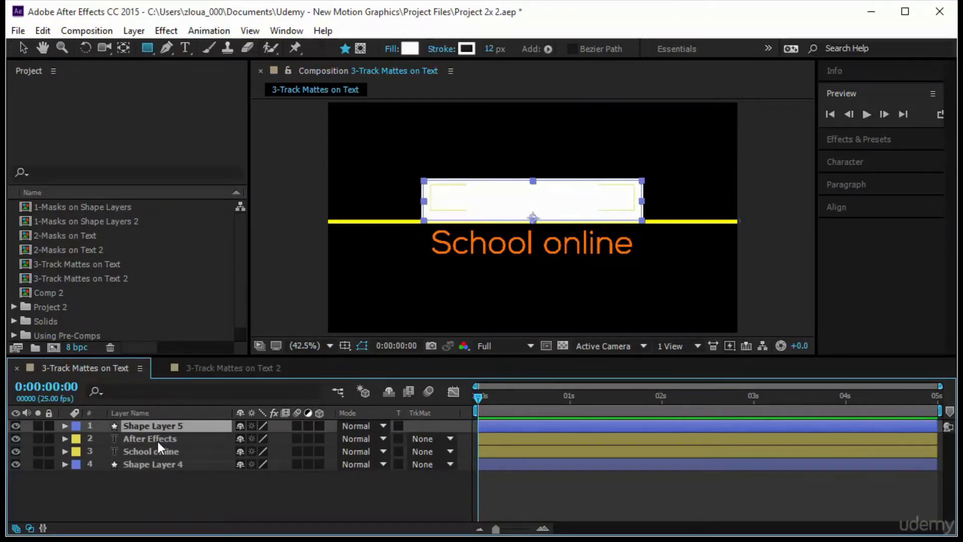
Hide and show the Transfer Controls pane and toggle between the layer switches and modes columns
{"action": "left_click", "coordinate": [158, 441]}
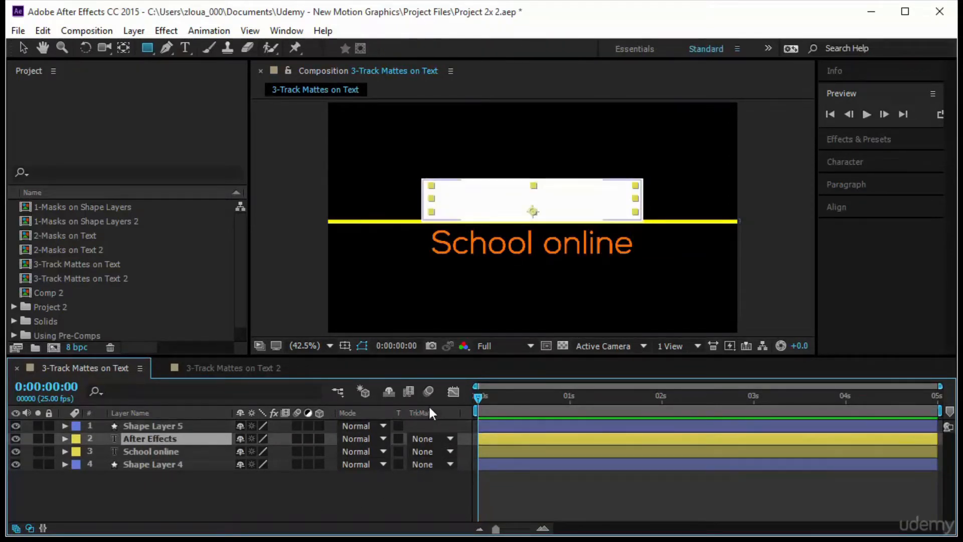
{"action": "left_click", "coordinate": [29, 527]}
{"action": "left_click", "coordinate": [29, 528]}
{"action": "left_click", "coordinate": [29, 528]}
{"action": "left_click", "coordinate": [265, 528]}
{"action": "left_click", "coordinate": [266, 529]}
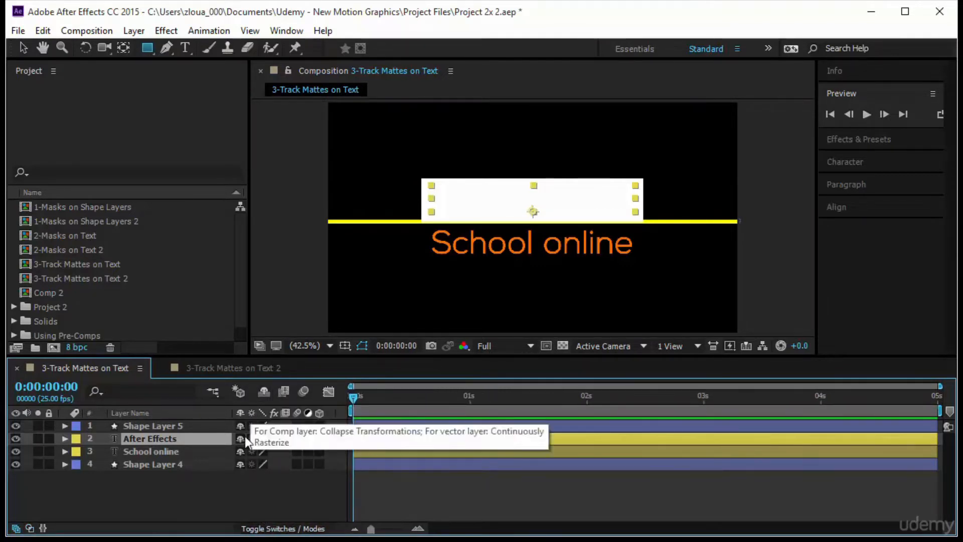
{"action": "left_click", "coordinate": [29, 528]}
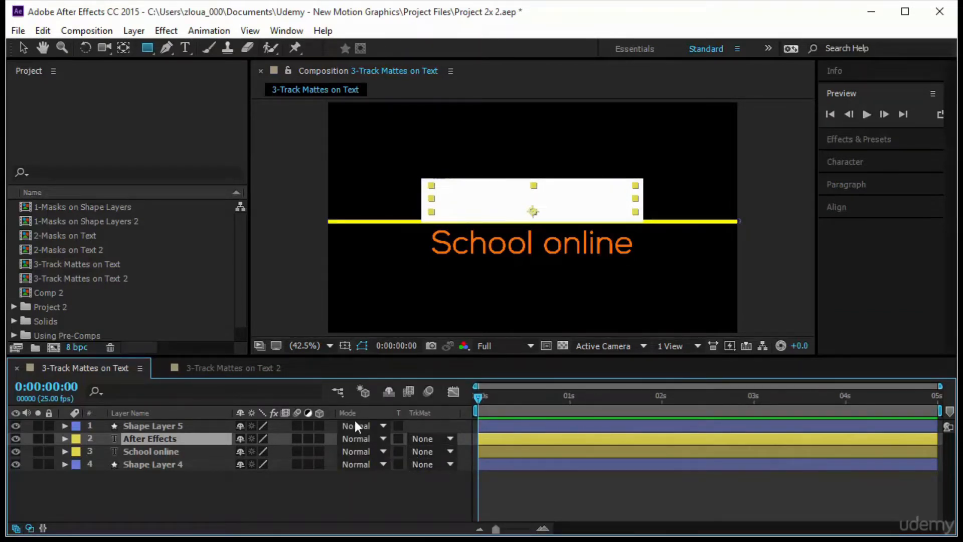
Set the "After Effects" text layer's track matte to Alpha Matte "Shape Layer 5"
{"action": "left_click", "coordinate": [181, 482]}
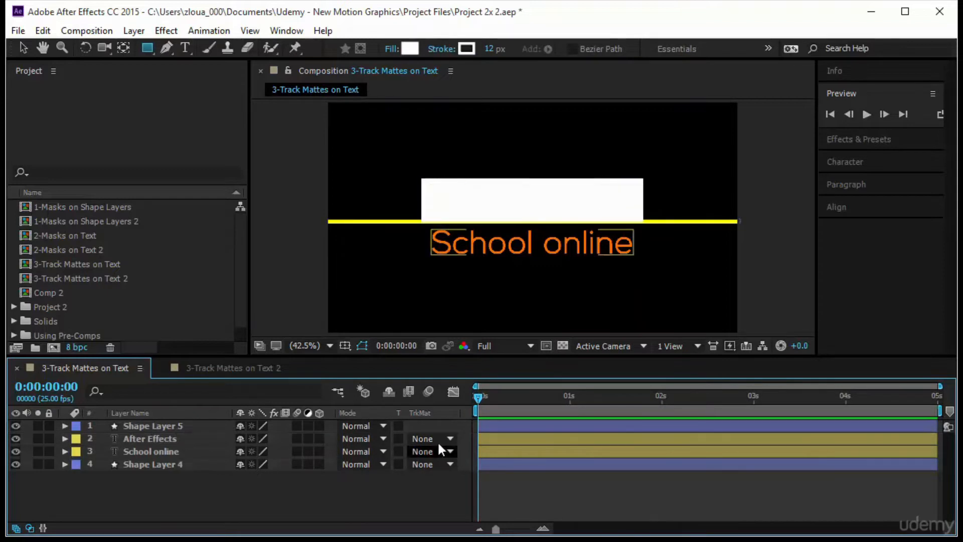
{"action": "left_click", "coordinate": [174, 424]}
{"action": "left_click", "coordinate": [174, 423]}
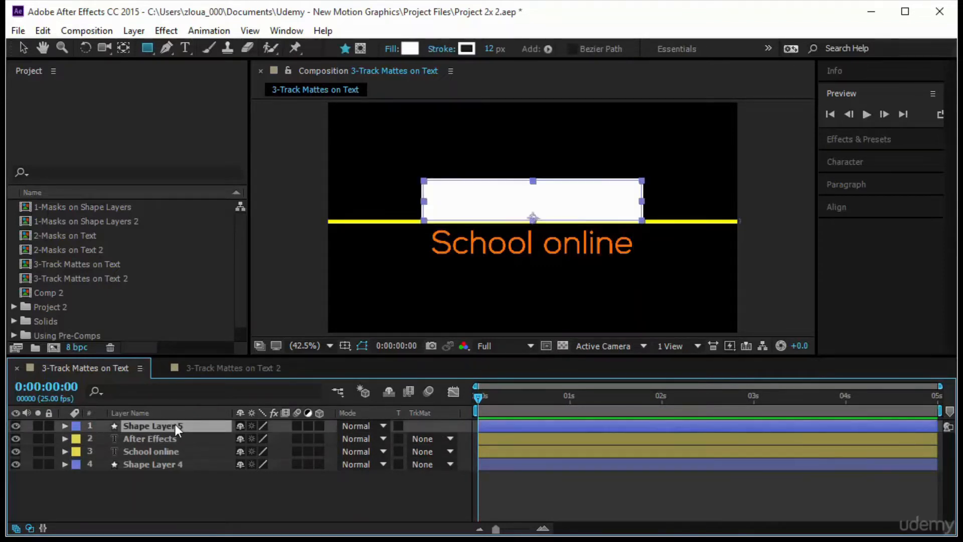
{"action": "left_click", "coordinate": [174, 438]}
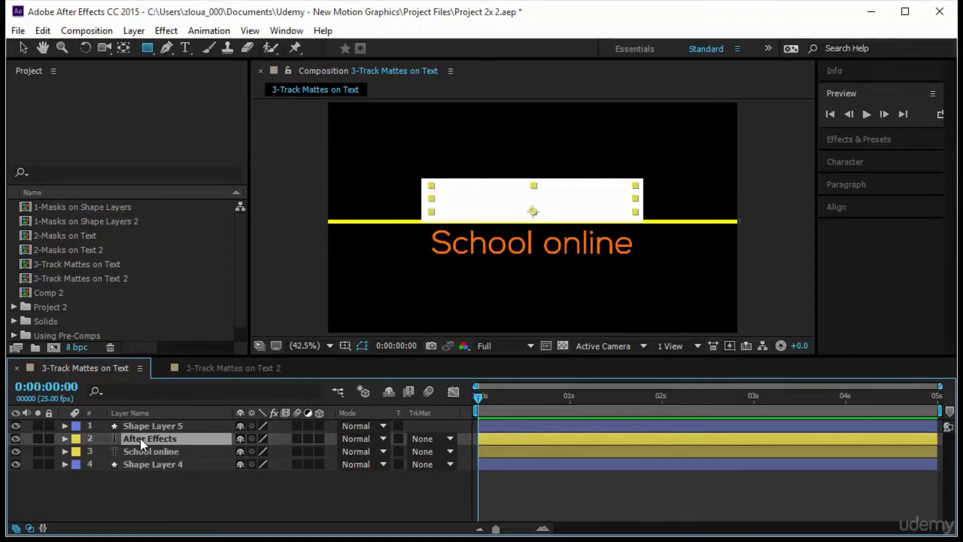
{"action": "left_click", "coordinate": [422, 439]}
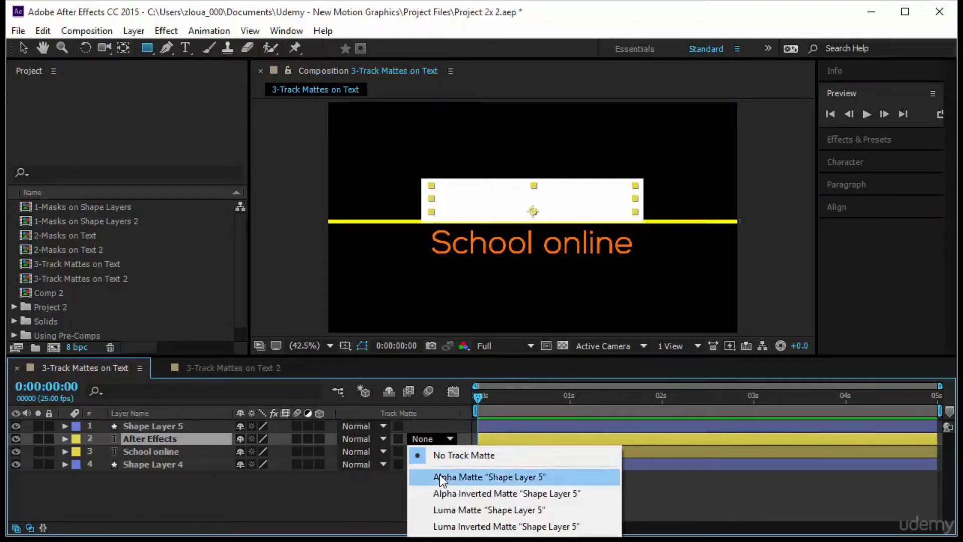
{"action": "left_click", "coordinate": [480, 477]}
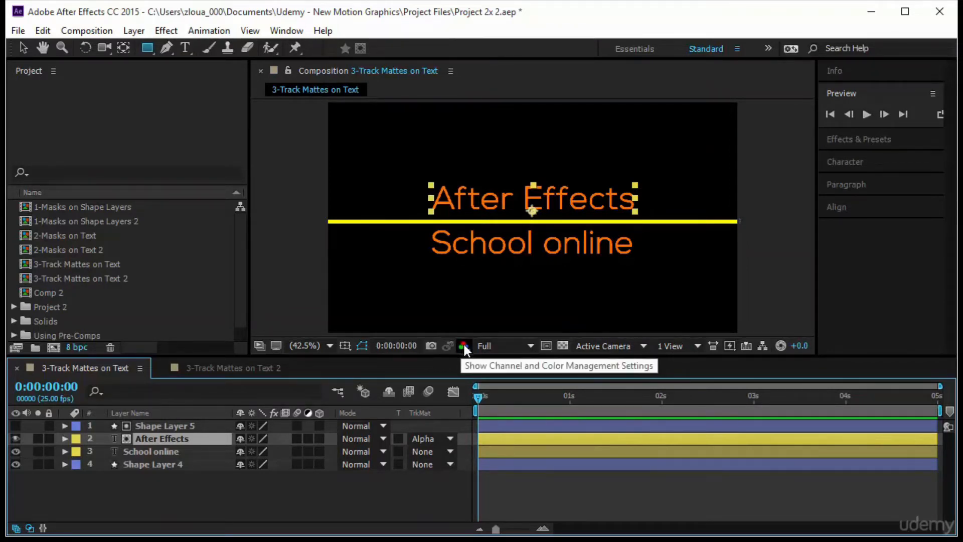
View the composition's red, green, blue and alpha channels one after another and return the display to RGB
{"action": "left_click", "coordinate": [463, 346]}
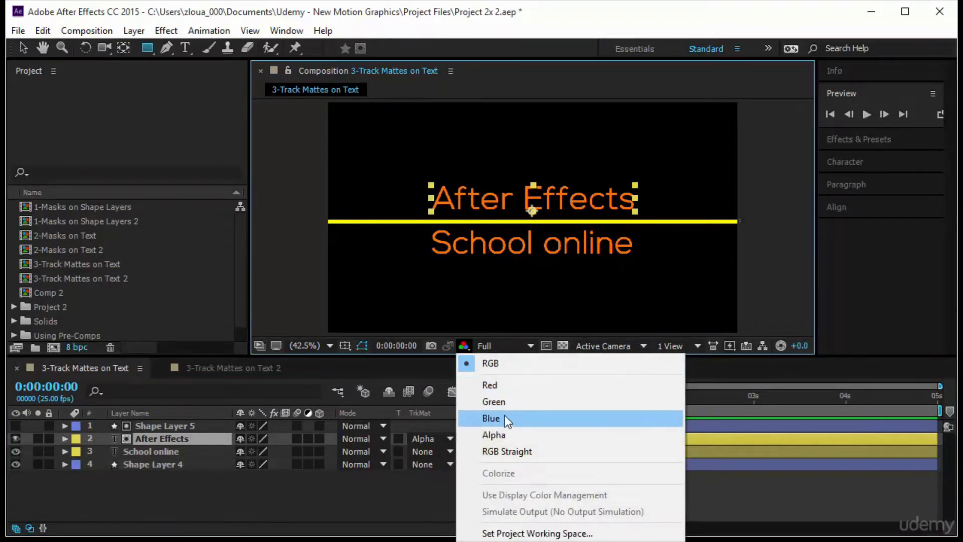
{"action": "left_click", "coordinate": [509, 386]}
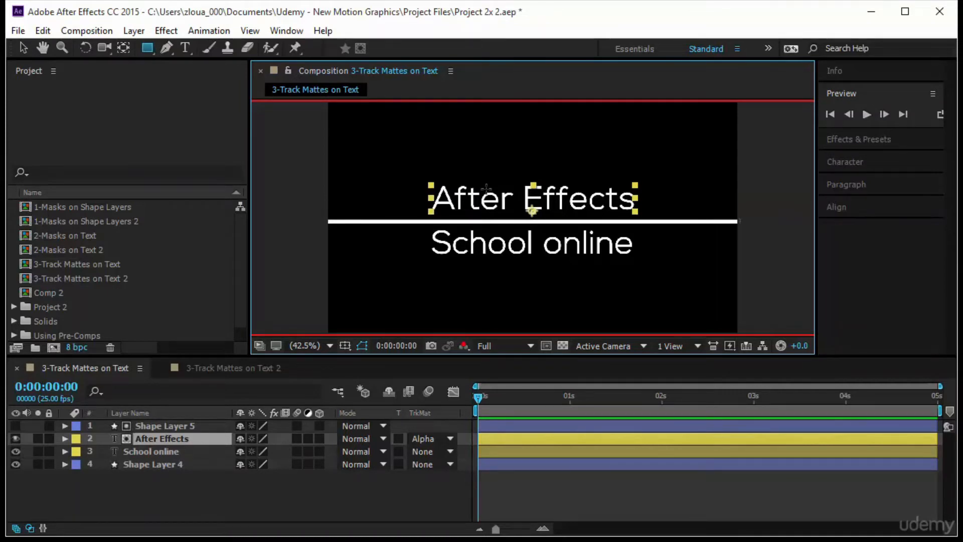
{"action": "left_click", "coordinate": [463, 345]}
{"action": "left_click", "coordinate": [498, 405]}
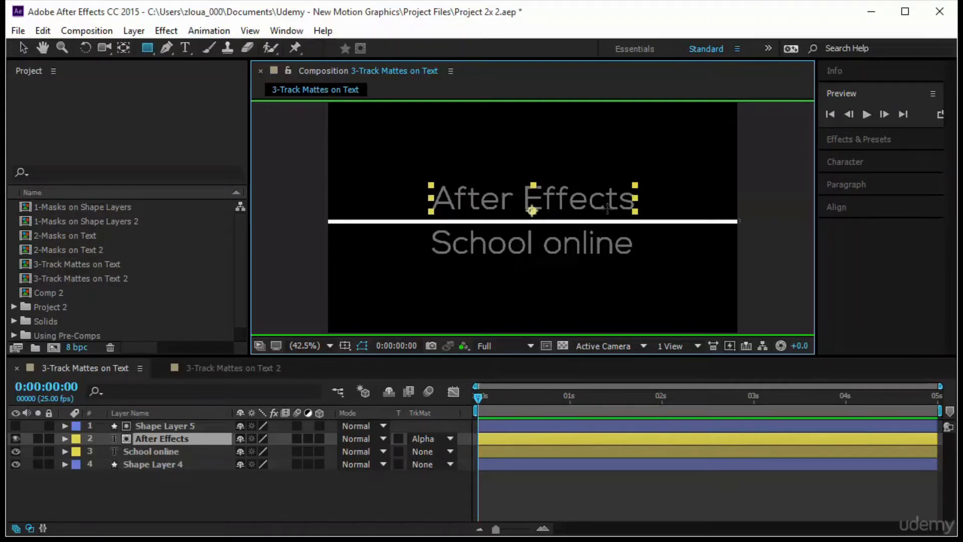
{"action": "left_click", "coordinate": [462, 346]}
{"action": "left_click", "coordinate": [498, 417]}
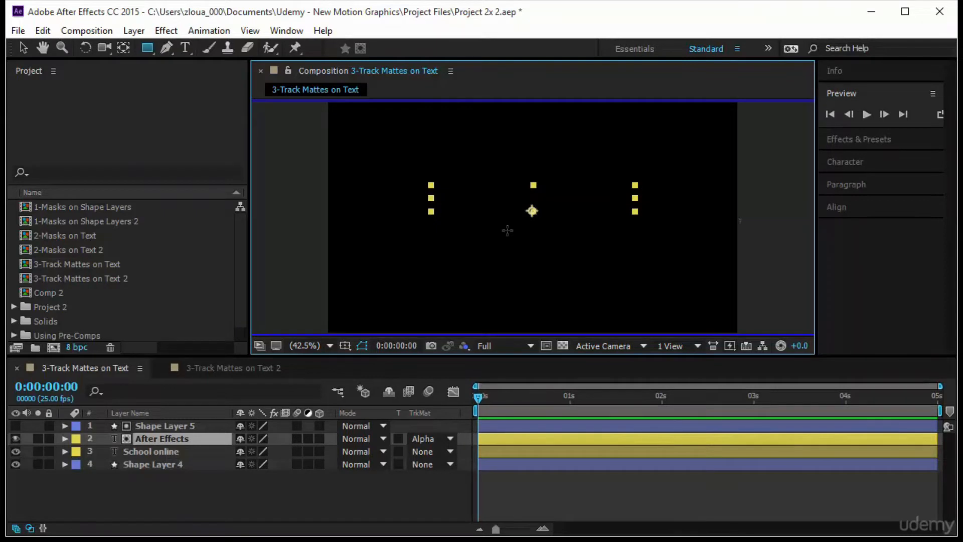
{"action": "left_click", "coordinate": [464, 345]}
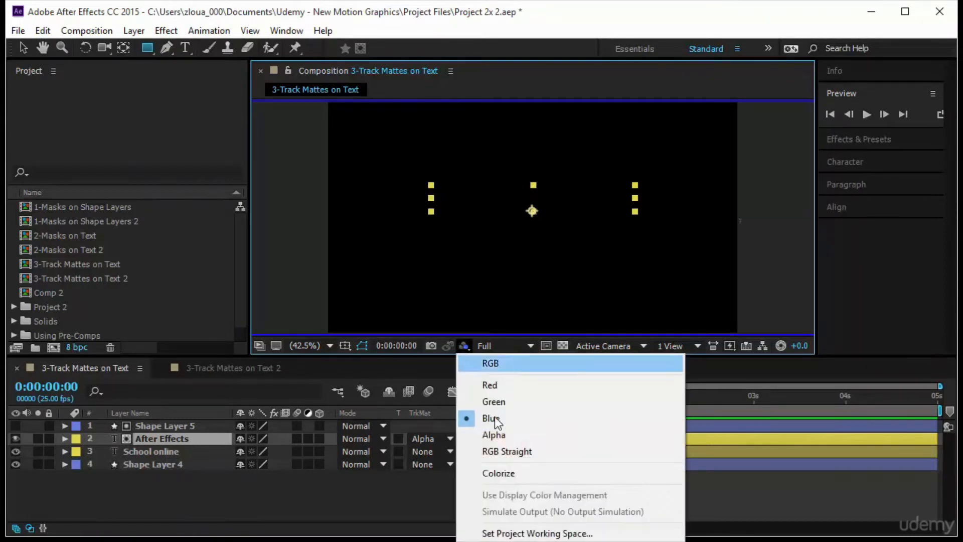
{"action": "left_click", "coordinate": [501, 434]}
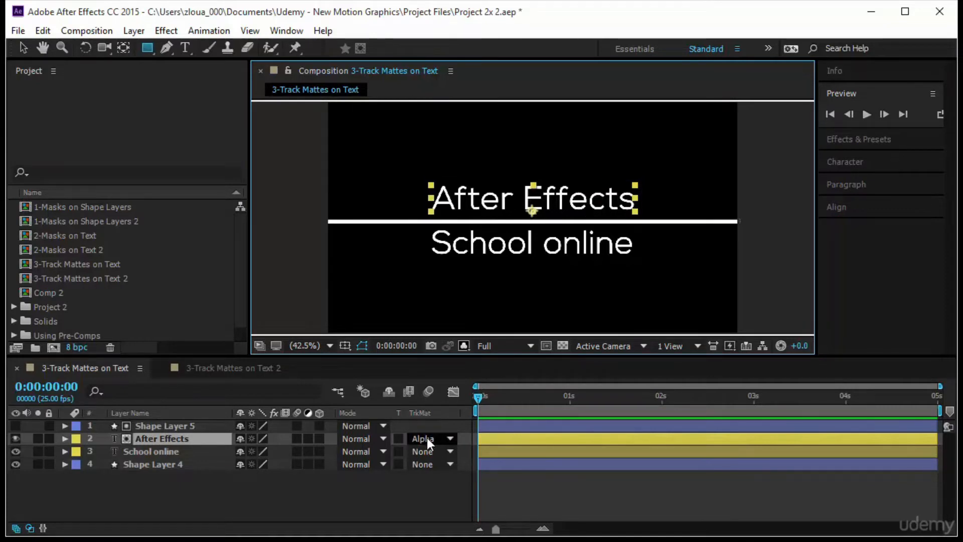
{"action": "left_click", "coordinate": [196, 427]}
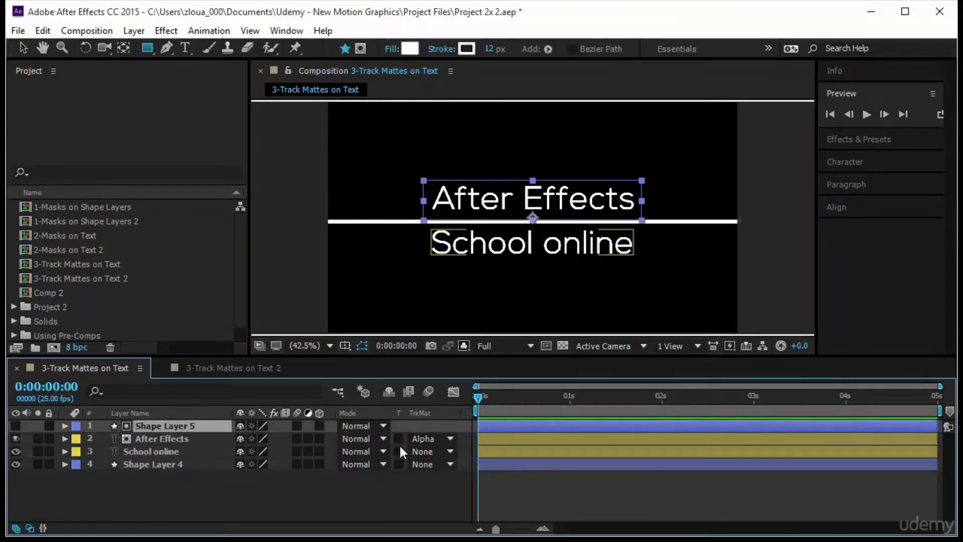
{"action": "left_click", "coordinate": [414, 440]}
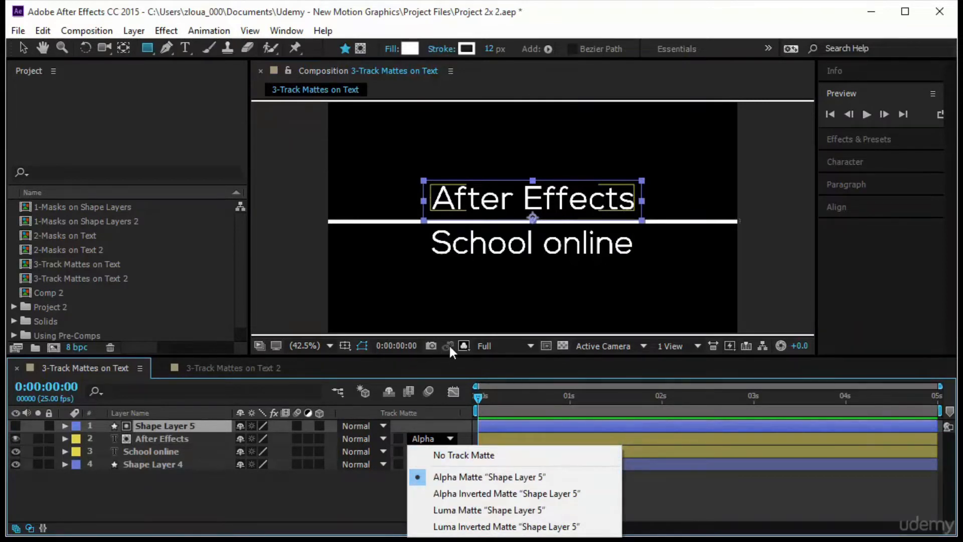
{"action": "left_click", "coordinate": [462, 346]}
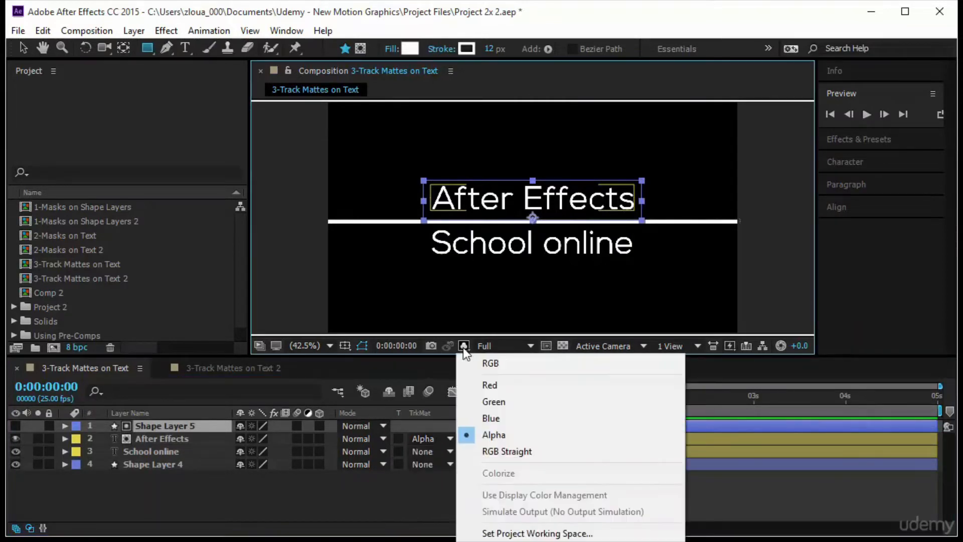
{"action": "left_click", "coordinate": [523, 365]}
Try moving the "After Effects" text slightly within its matte and undo the move
{"action": "left_click", "coordinate": [176, 437]}
{"action": "mouse_move", "coordinate": [568, 190]}
{"action": "left_mouse_down"}
{"action": "mouse_move", "coordinate": [564, 167]}
{"action": "mouse_move", "coordinate": [531, 171]}
{"action": "mouse_move", "coordinate": [521, 194]}
{"action": "mouse_move", "coordinate": [579, 208]}
{"action": "mouse_move", "coordinate": [631, 187]}
{"action": "mouse_move", "coordinate": [577, 175]}
{"action": "mouse_move", "coordinate": [566, 204]}
{"action": "mouse_move", "coordinate": [531, 197]}
{"action": "mouse_move", "coordinate": [531, 148]}
{"action": "mouse_move", "coordinate": [561, 164]}
{"action": "mouse_move", "coordinate": [562, 203]}
{"action": "left_mouse_up"}
{"action": "key", "text": "ctrl+z"}
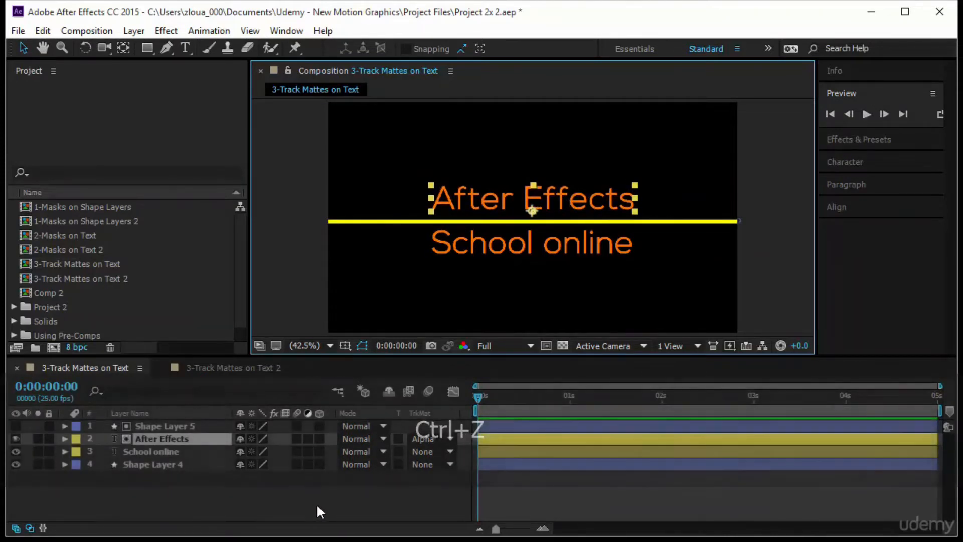
Keyframe the "After Effects" layer's Position at 0:00:01:00 as it stands and at 0:00:00:00 with Y set to 227.2
{"action": "left_click", "coordinate": [146, 440]}
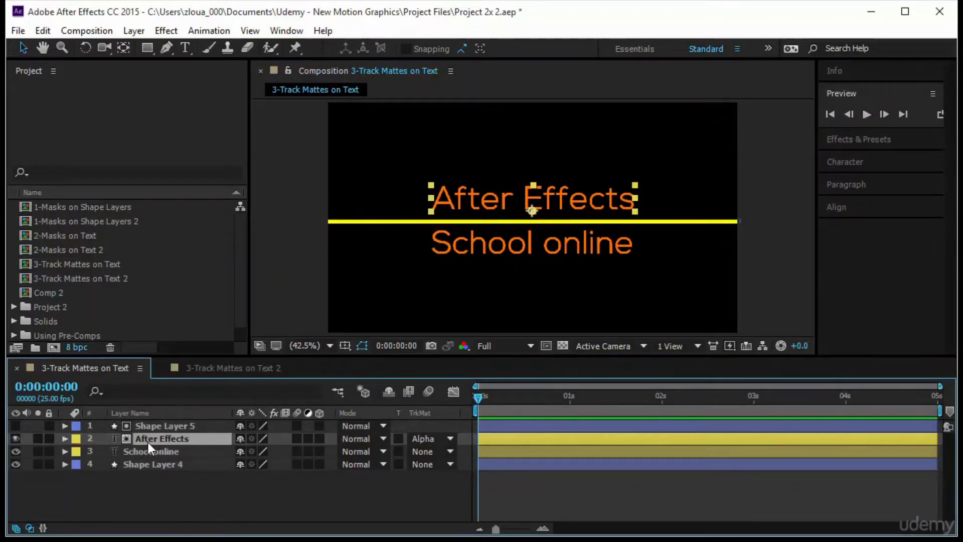
{"action": "key", "text": "p"}
{"action": "left_click_drag", "start_coordinate": [485, 404], "coordinate": [569, 414]}
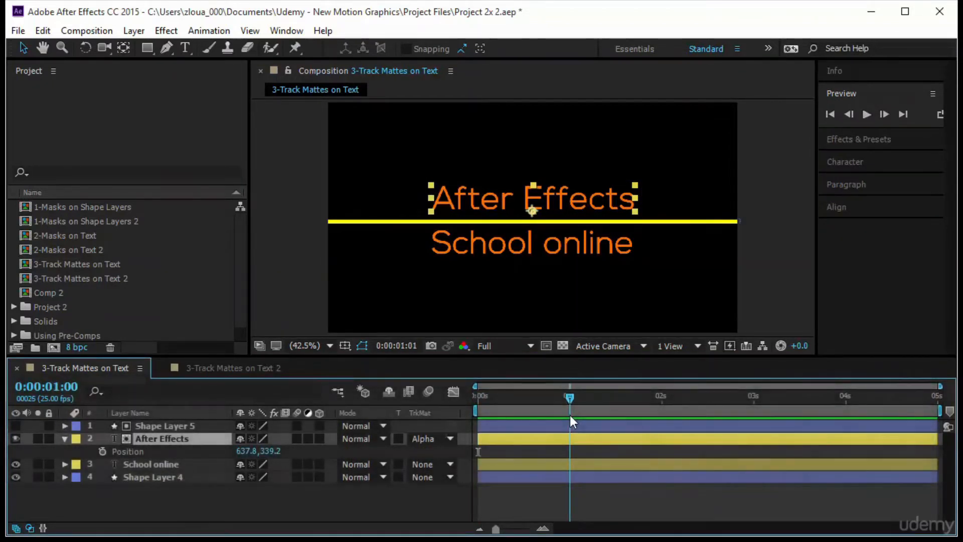
{"action": "left_click", "coordinate": [102, 451]}
{"action": "left_click_drag", "start_coordinate": [572, 396], "coordinate": [464, 399]}
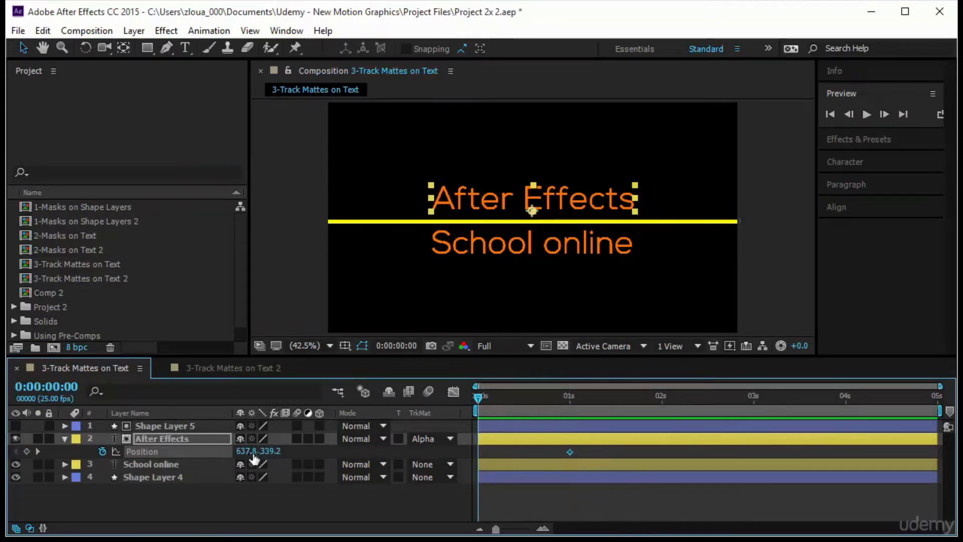
{"action": "left_click_drag", "start_coordinate": [265, 450], "coordinate": [178, 455]}
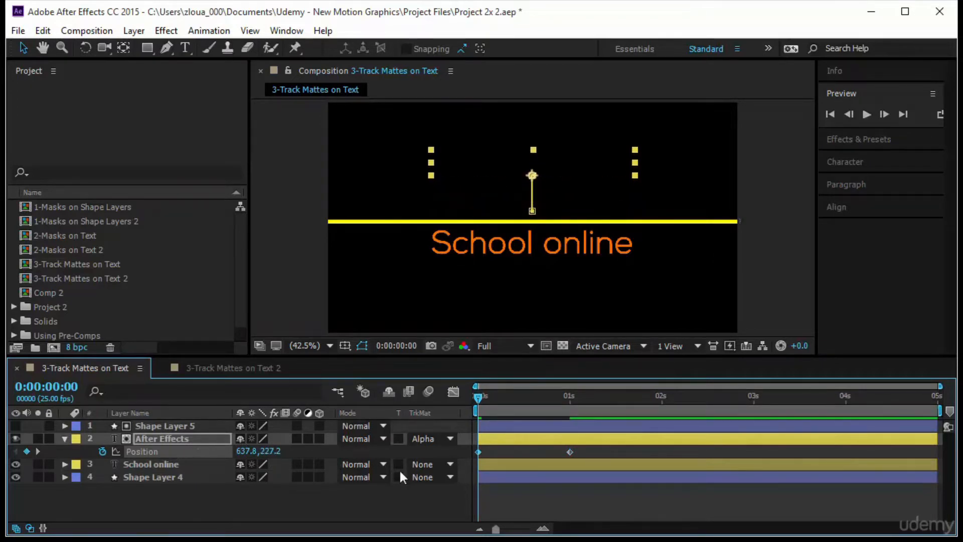
Scrub and play back the "After Effects" text's position animation through its matte
{"action": "left_click_drag", "start_coordinate": [475, 395], "coordinate": [576, 430]}
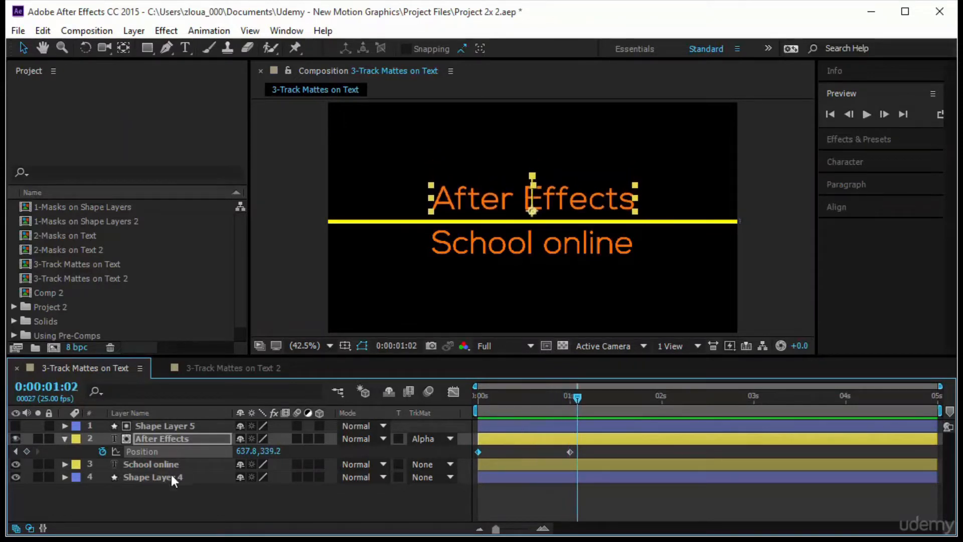
{"action": "left_click", "coordinate": [170, 425]}
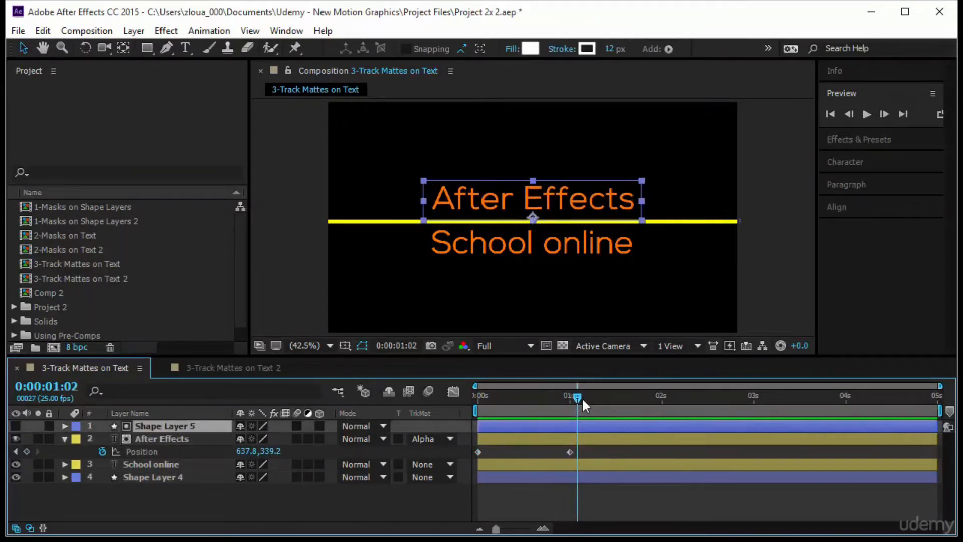
{"action": "key", "text": "space"}
{"action": "key", "text": "space"}
{"action": "left_click", "coordinate": [333, 504]}
Draw a white rectangle shape over the "School online" text just below the yellow line and collapse its layer
{"action": "left_click", "coordinate": [173, 468]}
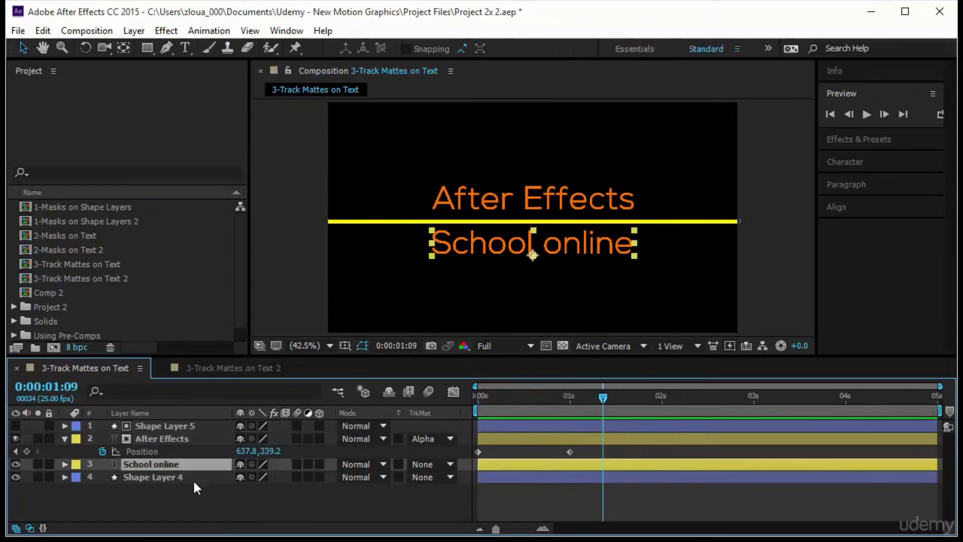
{"action": "left_click", "coordinate": [284, 489]}
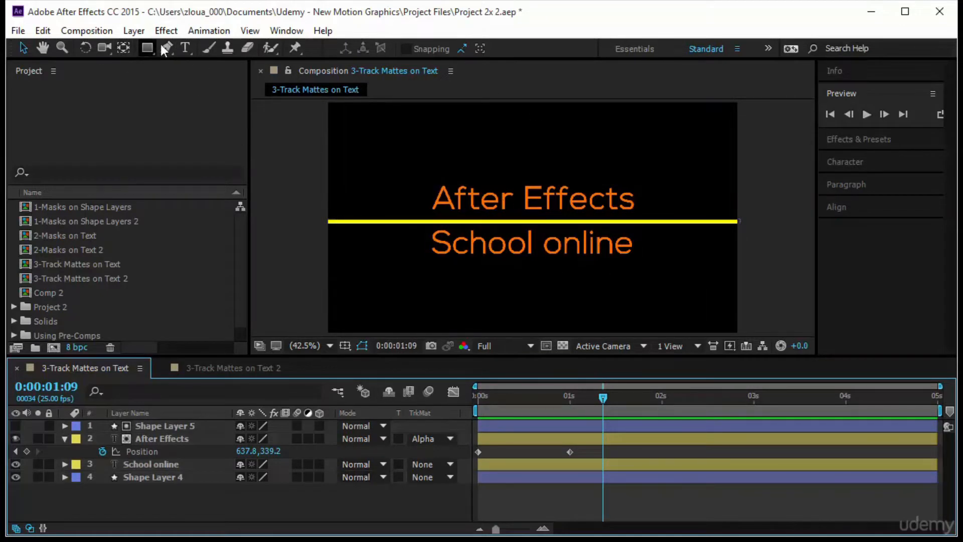
{"action": "left_click", "coordinate": [146, 47]}
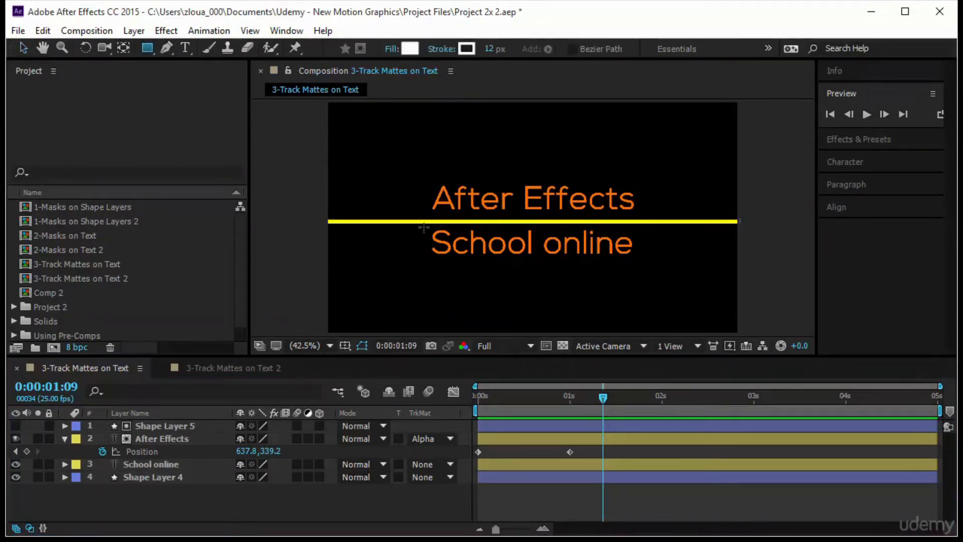
{"action": "left_click_drag", "start_coordinate": [420, 222], "coordinate": [640, 260]}
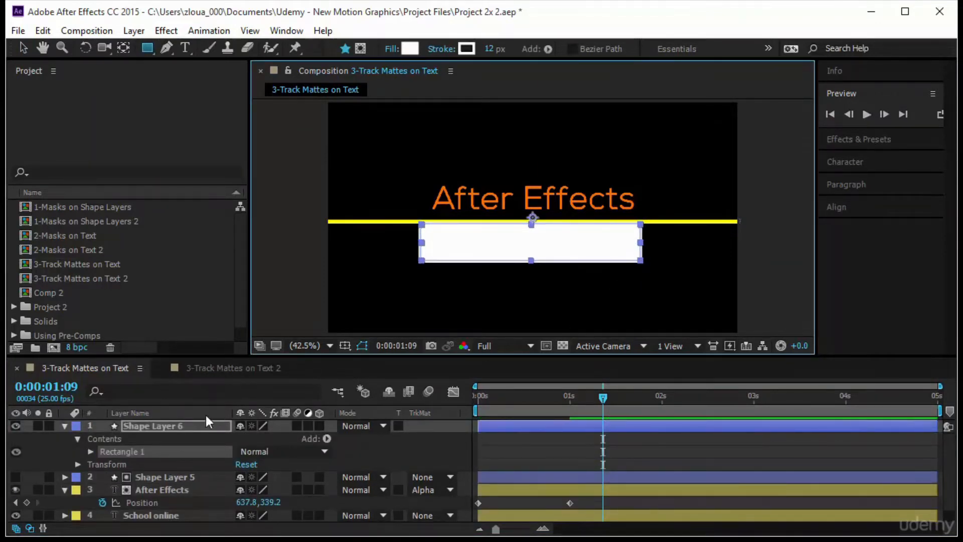
{"action": "left_click", "coordinate": [64, 426]}
Place Shape Layer 6 directly above the "School online" layer and set it as that text's Alpha Matte
{"action": "left_click_drag", "start_coordinate": [160, 424], "coordinate": [160, 469]}
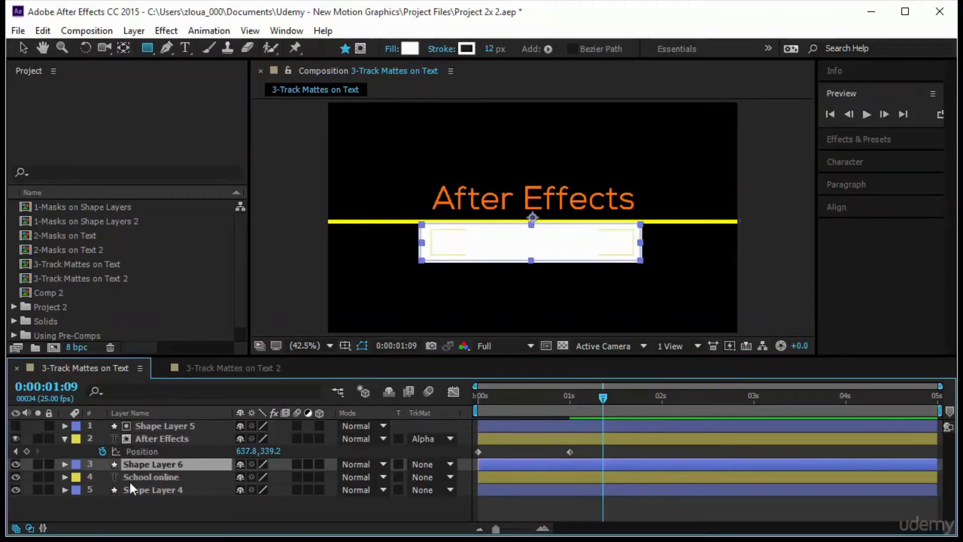
{"action": "left_click", "coordinate": [435, 477]}
{"action": "left_click", "coordinate": [481, 406]}
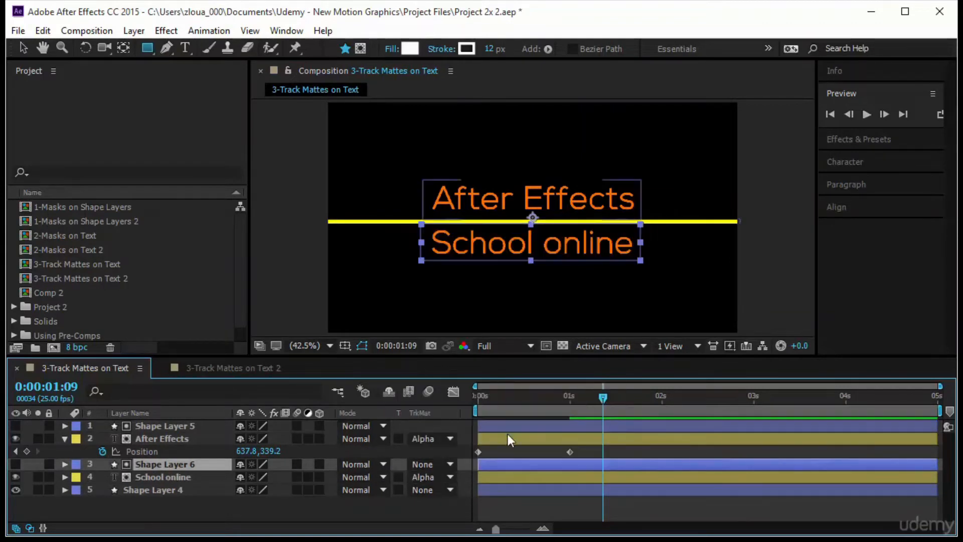
Add a Position keyframe to the "School online" layer at 0:00:01:00
{"action": "key", "text": "j"}
{"action": "left_click", "coordinate": [179, 476]}
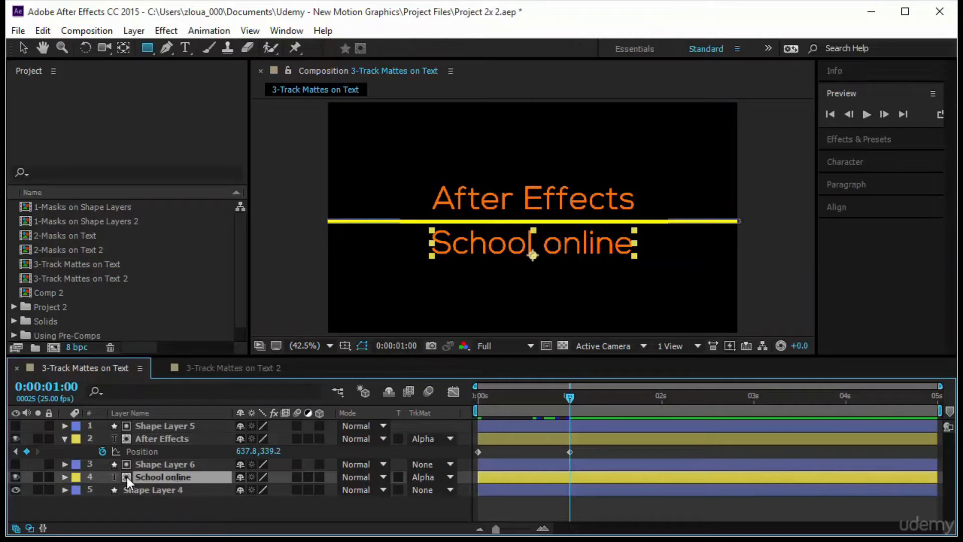
{"action": "key", "text": "p"}
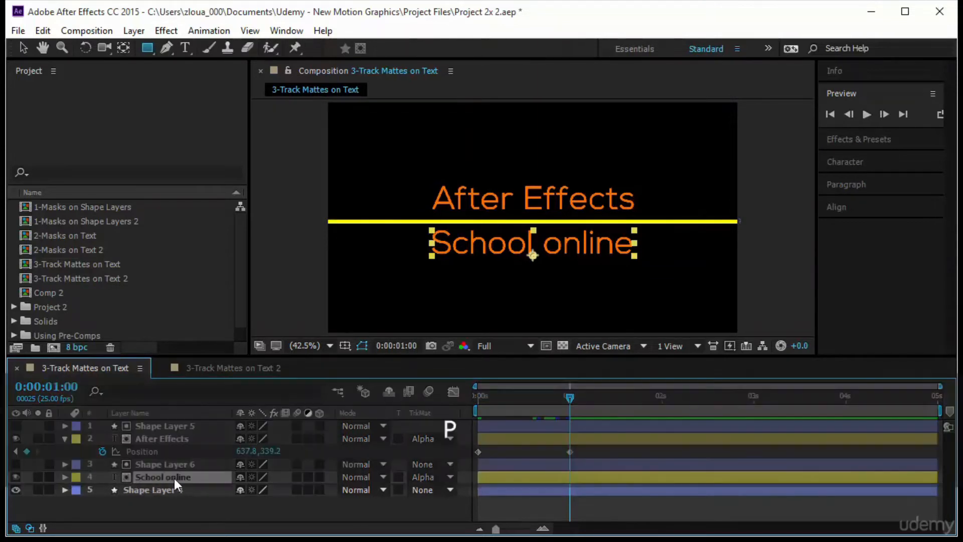
{"action": "left_click", "coordinate": [101, 488]}
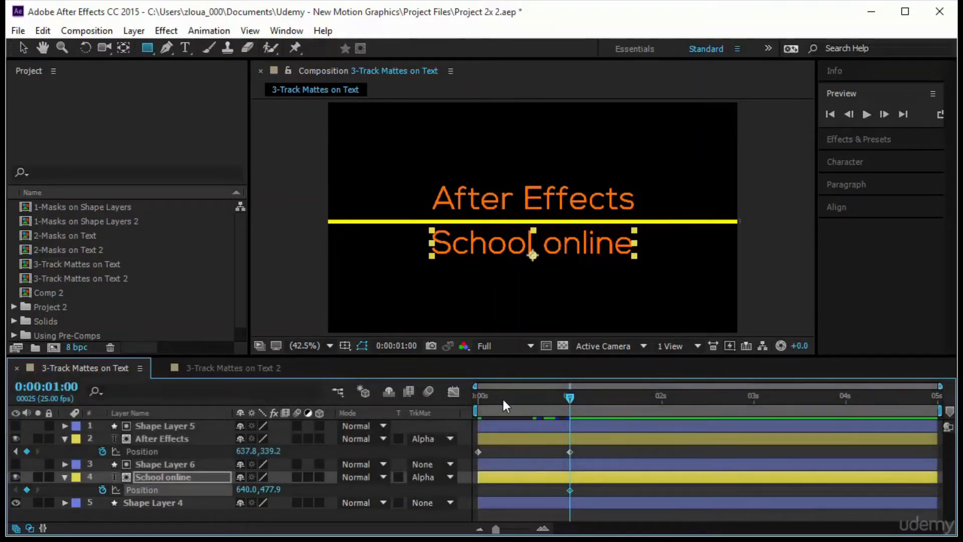
At 0:00:00:00, set the "School online" layer's Position to 640.0, 602.9 and play back the reveal
{"action": "left_click_drag", "start_coordinate": [521, 395], "coordinate": [428, 402]}
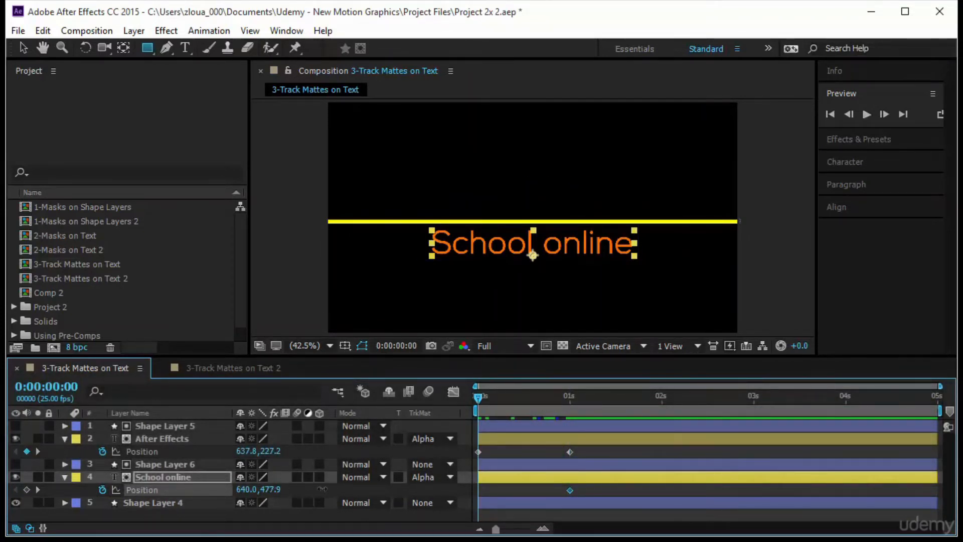
{"action": "left_click_drag", "start_coordinate": [271, 494], "coordinate": [283, 494]}
{"action": "left_click_drag", "start_coordinate": [474, 396], "coordinate": [436, 426]}
{"action": "left_click", "coordinate": [867, 112]}
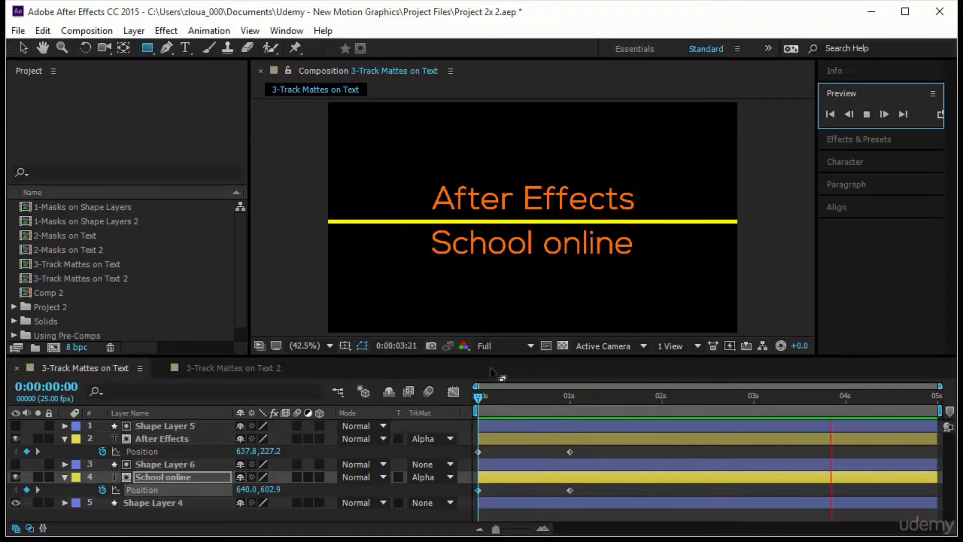
At 0:00:02:00, move "School online" off the frame's right side and "After Effects" off its left side, and play back the animation
{"action": "left_click_drag", "start_coordinate": [478, 397], "coordinate": [607, 432]}
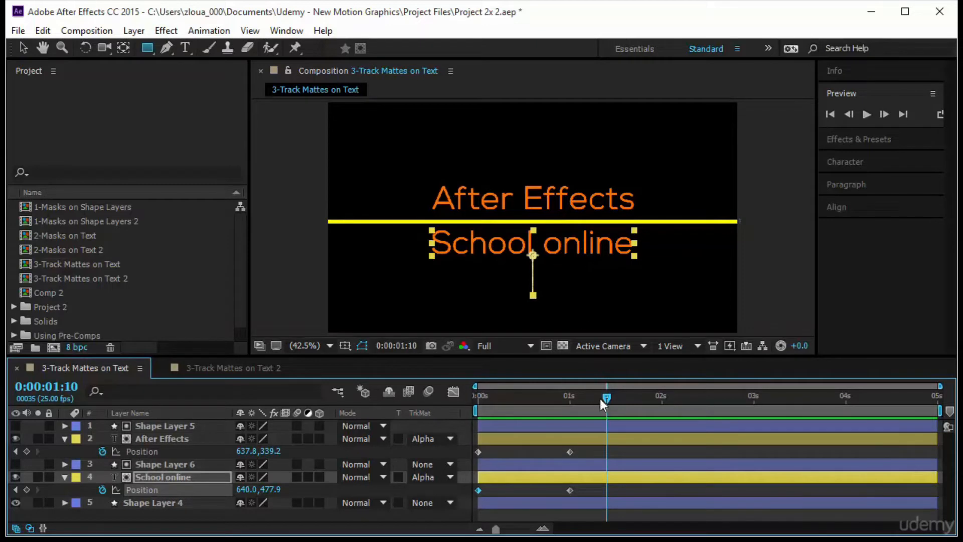
{"action": "left_click_drag", "start_coordinate": [606, 399], "coordinate": [662, 405]}
{"action": "key", "text": "v"}
{"action": "left_click_drag", "start_coordinate": [581, 243], "coordinate": [892, 260]}
{"action": "left_click_drag", "start_coordinate": [617, 203], "coordinate": [467, 203]}
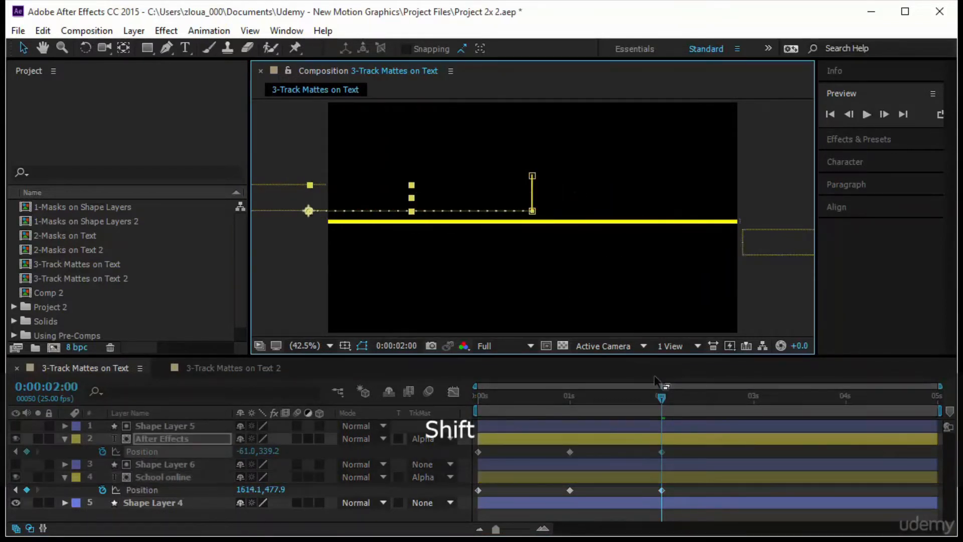
{"action": "left_click_drag", "start_coordinate": [659, 399], "coordinate": [394, 411]}
{"action": "left_click", "coordinate": [867, 114]}
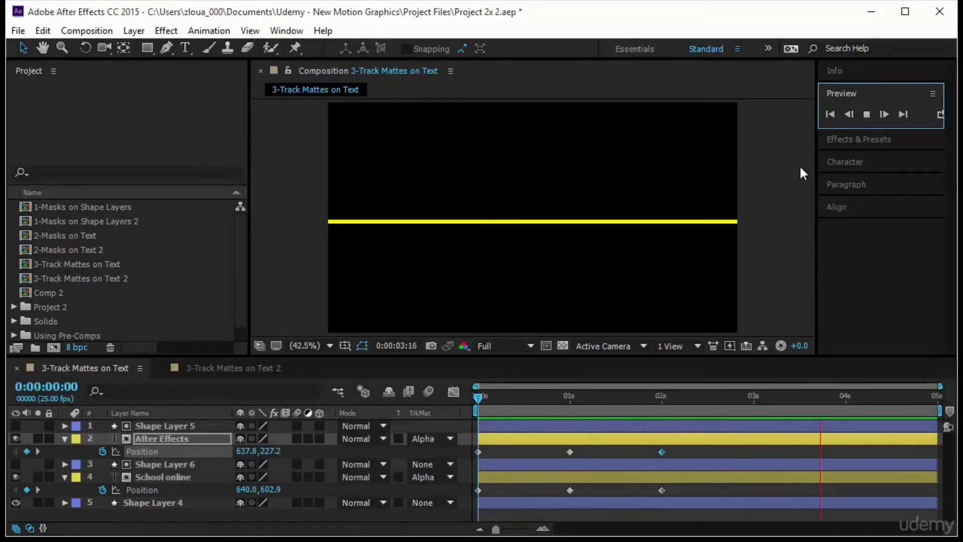
Examine the track matte options of "After Effects", and those of "School online" in the 3-Track Mattes on Text 2 composition
{"action": "left_click", "coordinate": [63, 438]}
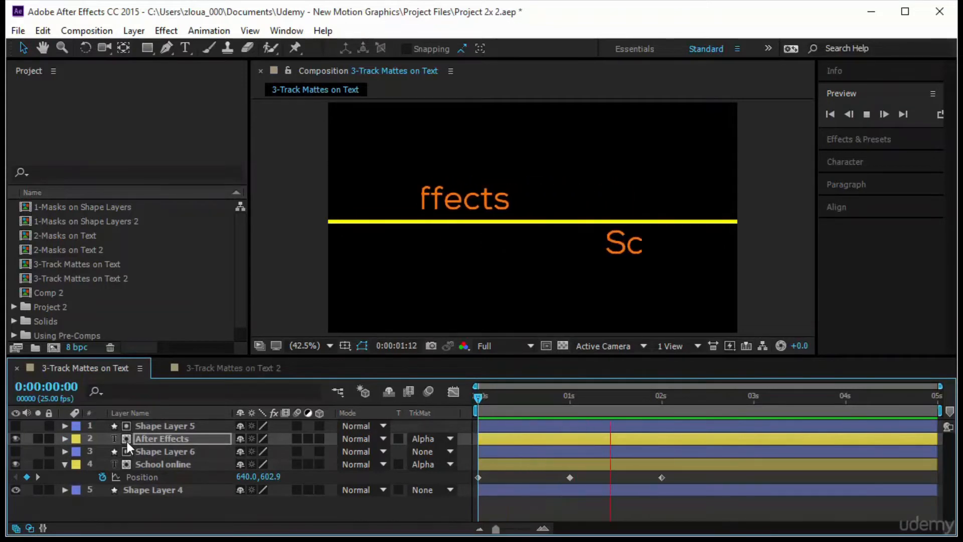
{"action": "left_click", "coordinate": [140, 442]}
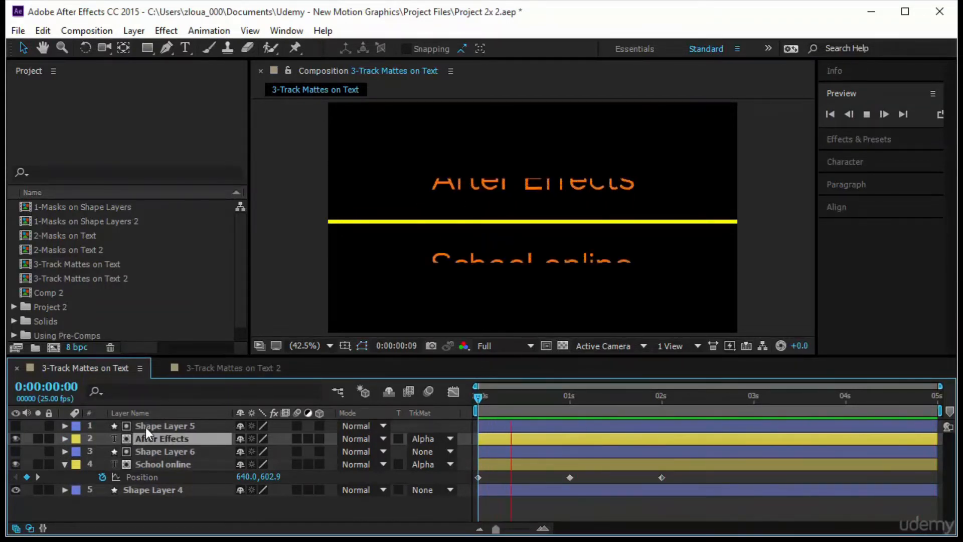
{"action": "left_click", "coordinate": [145, 426]}
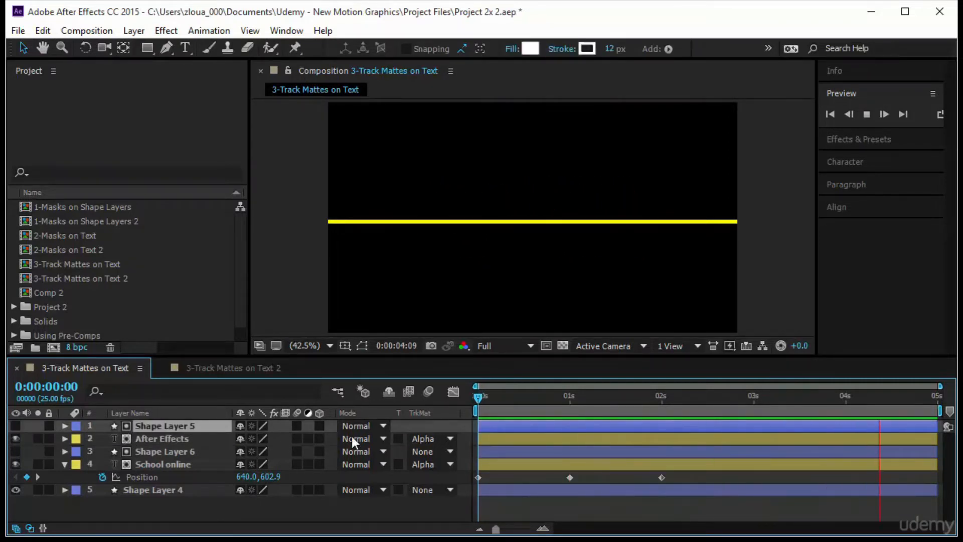
{"action": "left_click", "coordinate": [435, 438]}
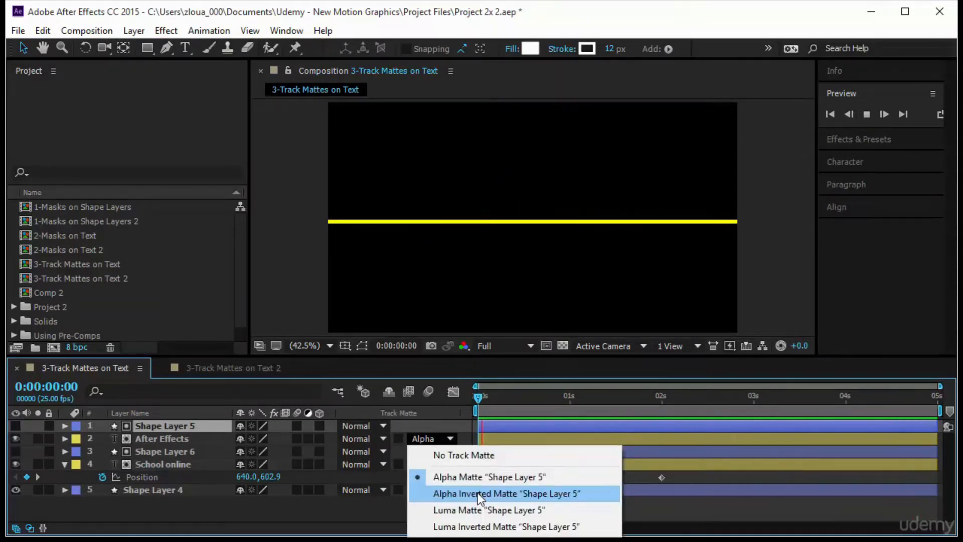
{"action": "left_click", "coordinate": [368, 501]}
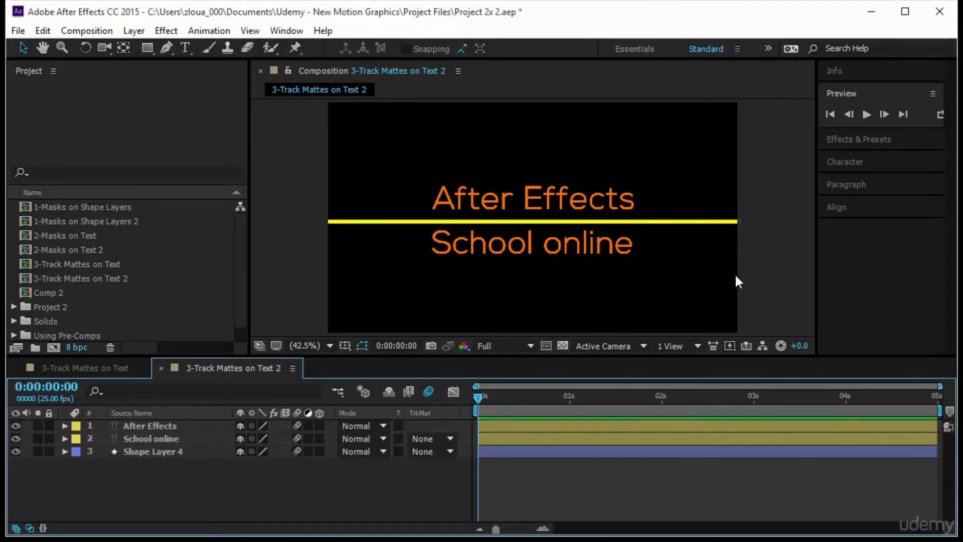
{"action": "left_click", "coordinate": [432, 437]}
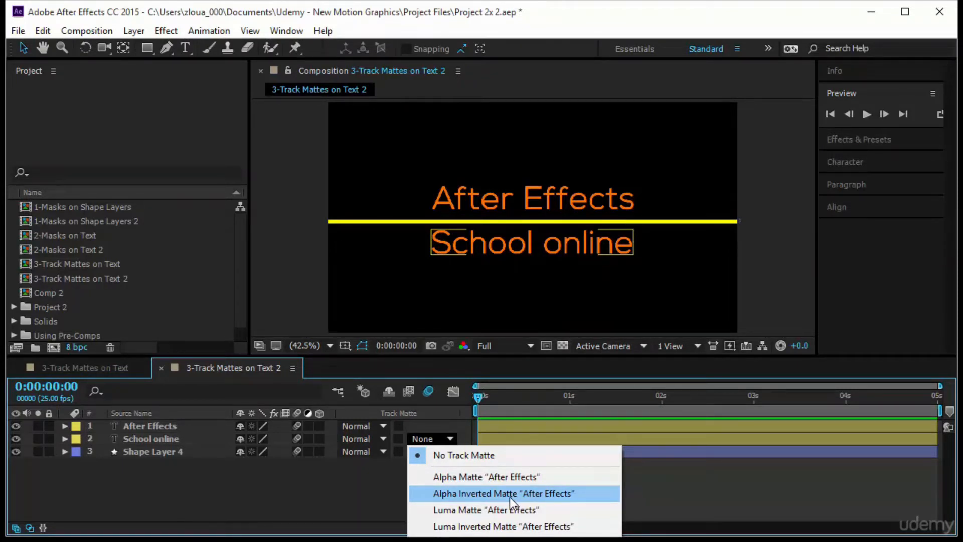
{"action": "left_click", "coordinate": [348, 498]}
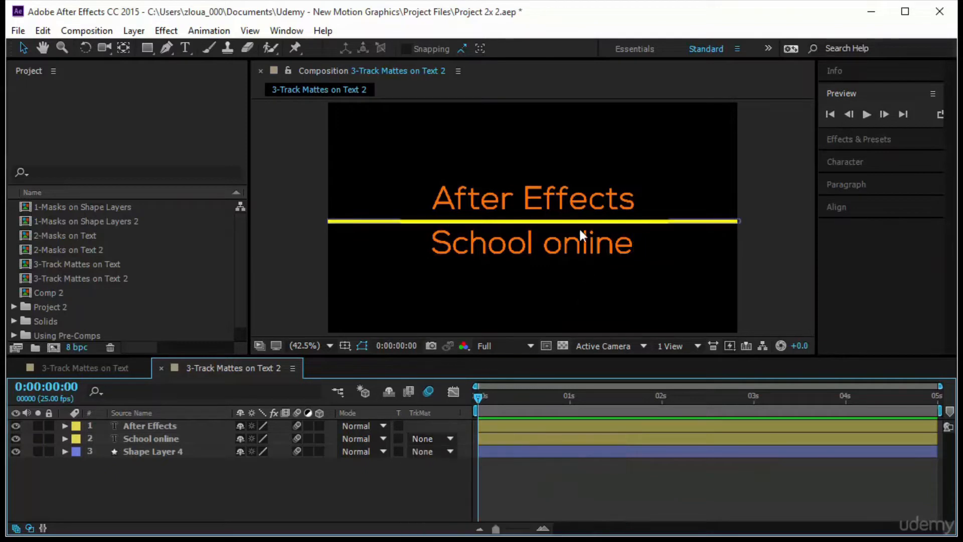
Draw a white rectangle shape just below the "School online" text, slightly wider than the text
{"action": "left_click", "coordinate": [477, 246]}
{"action": "key", "text": "ctrl+z"}
{"action": "key", "text": "q"}
{"action": "mouse_move", "coordinate": [402, 261]}
{"action": "left_mouse_down"}
{"action": "mouse_move", "coordinate": [414, 284]}
{"action": "mouse_move", "coordinate": [658, 310]}
{"action": "left_mouse_up"}
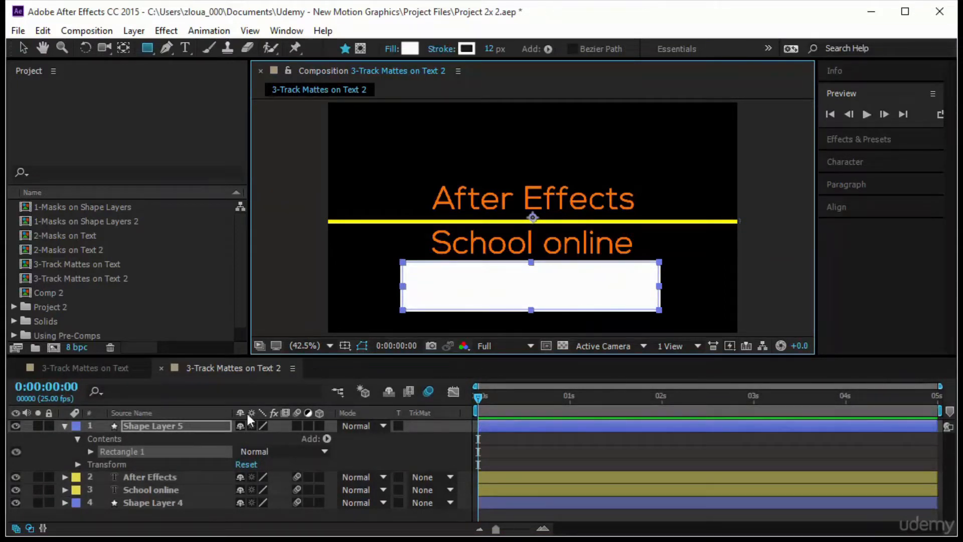
Place Shape Layer 5 directly above the "School online" layer and set it as that text's Alpha Inverted Matte
{"action": "left_click", "coordinate": [153, 427]}
{"action": "left_click_drag", "start_coordinate": [154, 426], "coordinate": [158, 484]}
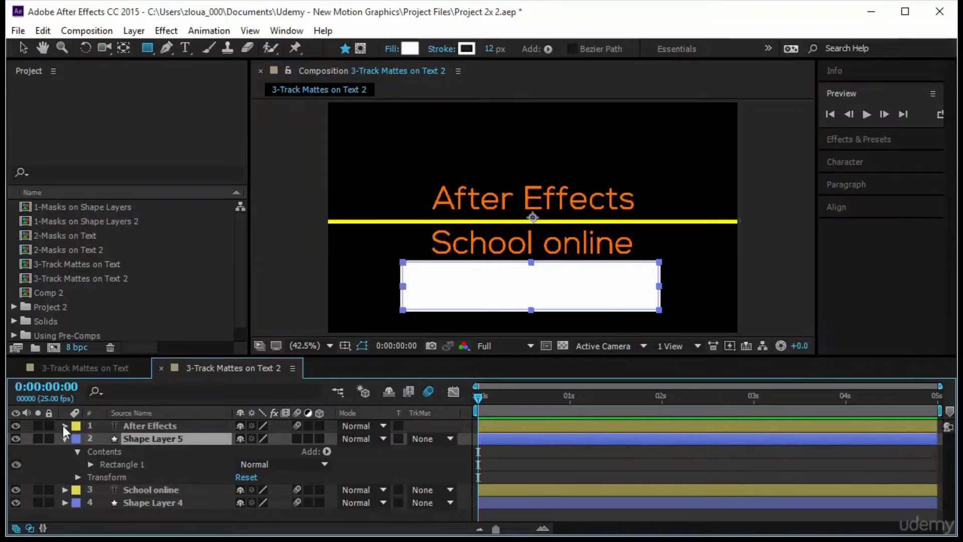
{"action": "left_click", "coordinate": [64, 438]}
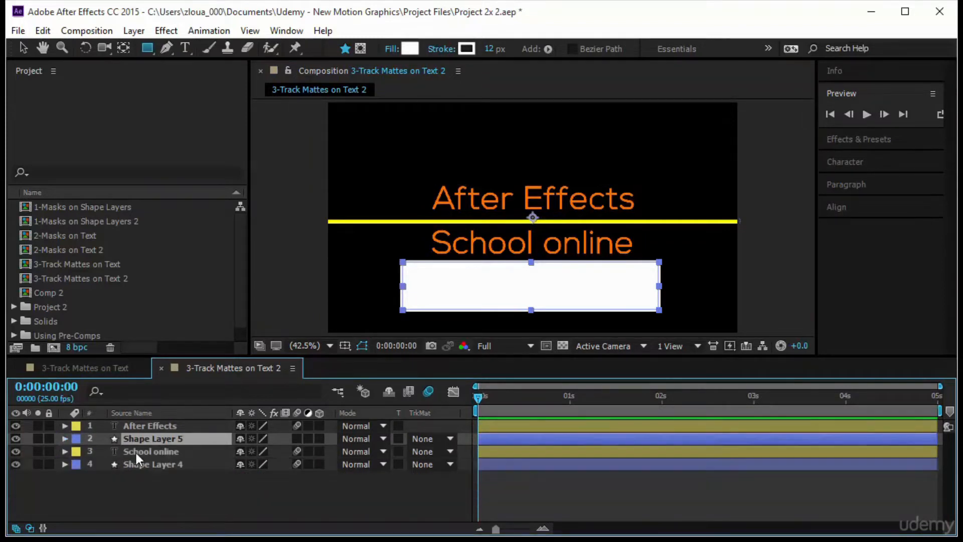
{"action": "left_click", "coordinate": [442, 451]}
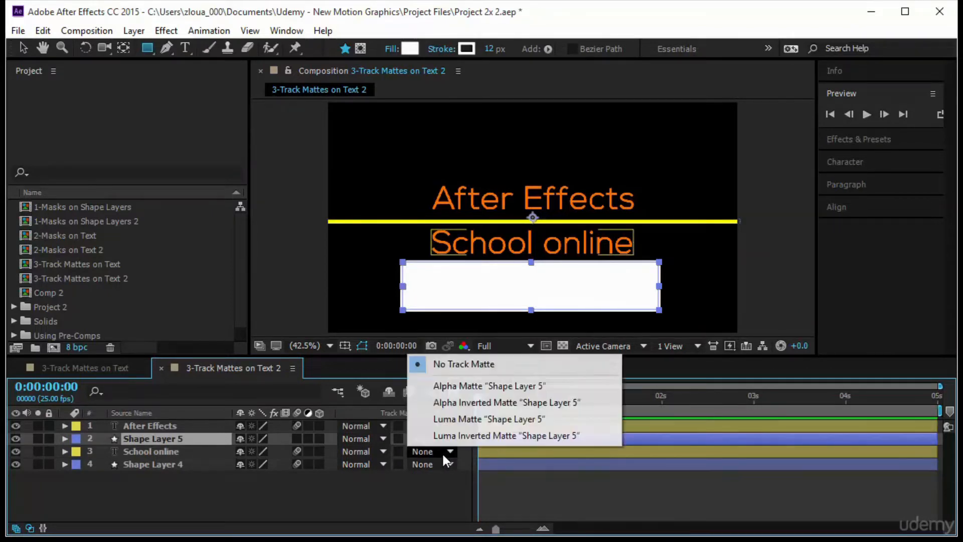
{"action": "left_click", "coordinate": [480, 401]}
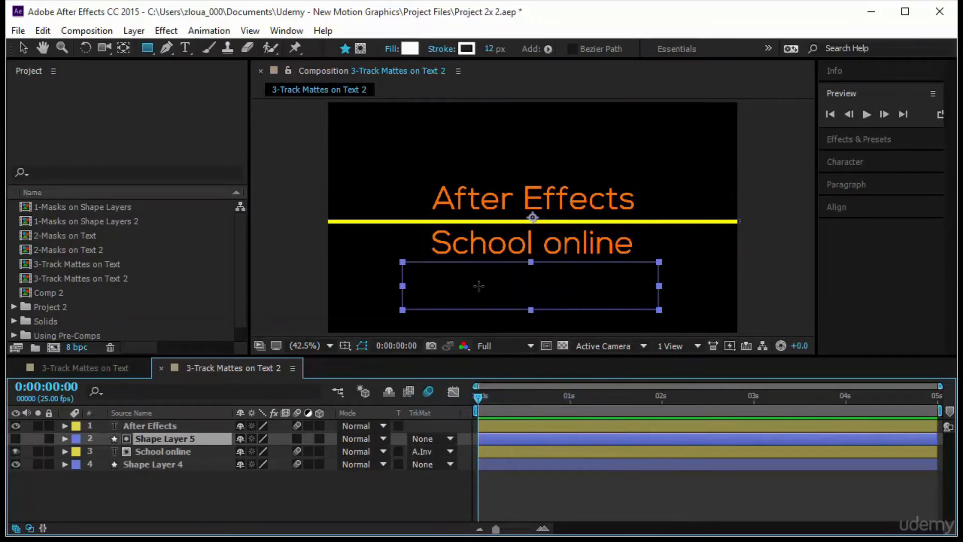
Review the "School online" layer's Alpha Inverted Matte option and its pairing with Shape Layer 5
{"action": "left_click", "coordinate": [23, 48]}
{"action": "left_click", "coordinate": [396, 494]}
{"action": "left_click", "coordinate": [432, 450]}
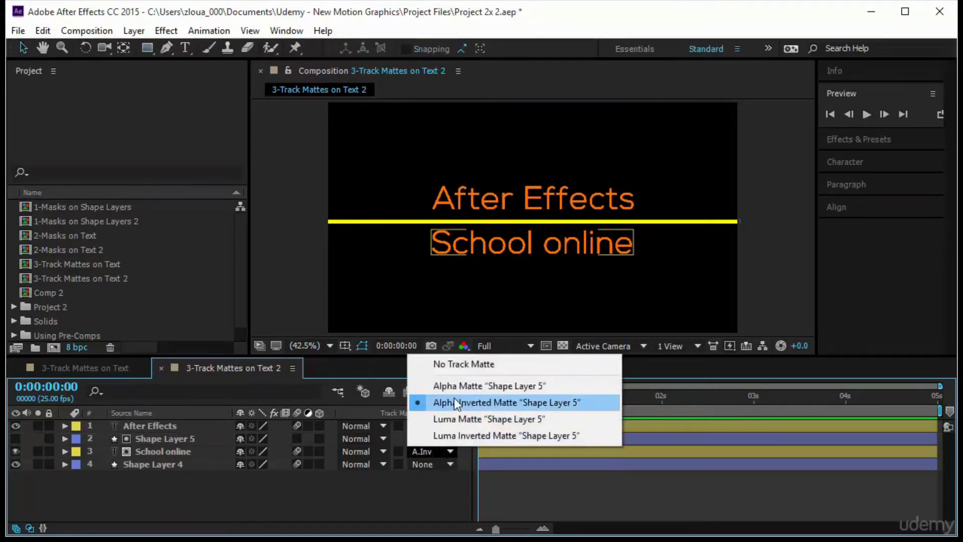
{"action": "left_click", "coordinate": [453, 401]}
{"action": "left_click", "coordinate": [164, 451]}
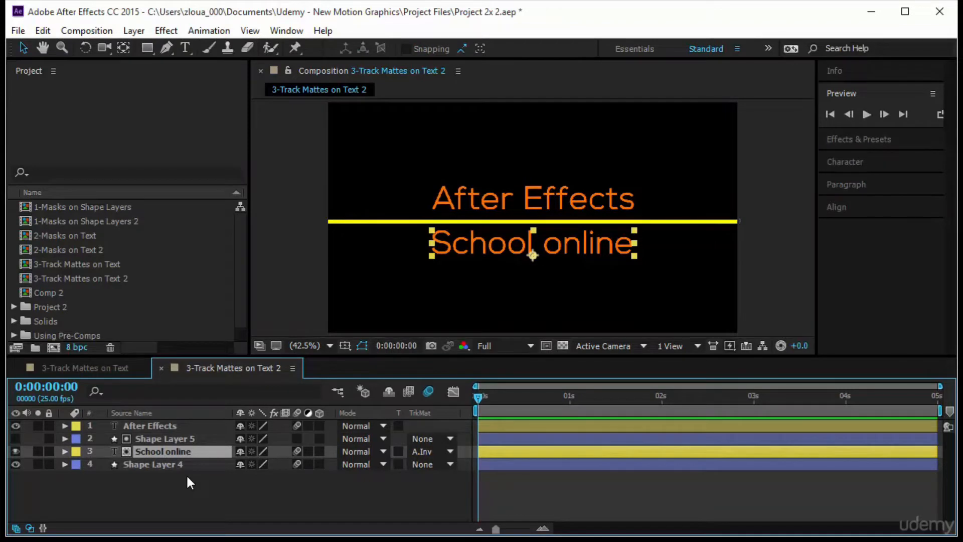
{"action": "left_click", "coordinate": [176, 439]}
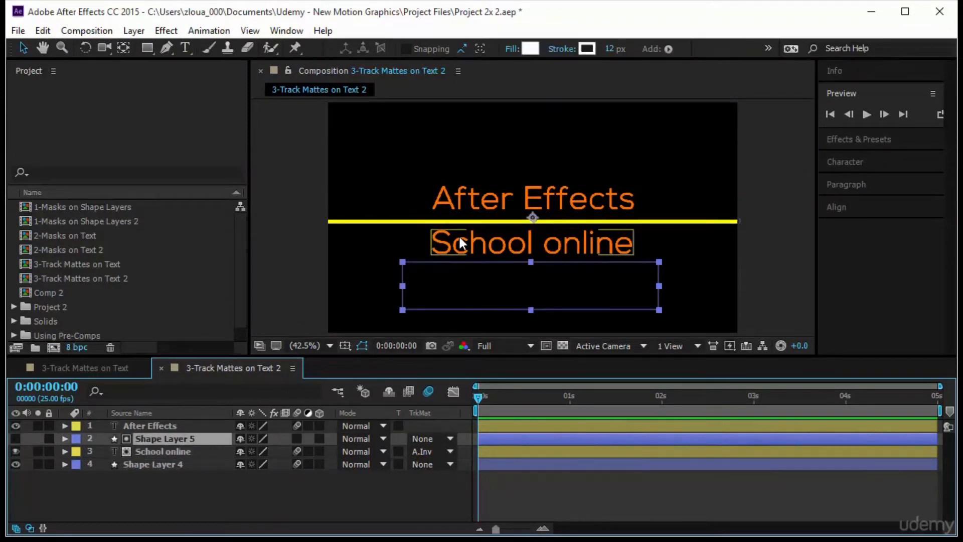
Try moving the "School online" text vertically in the composition and undo the move
{"action": "left_click", "coordinate": [169, 453]}
{"action": "mouse_move", "coordinate": [554, 244]}
{"action": "left_mouse_down"}
{"action": "mouse_move", "coordinate": [557, 271]}
{"action": "mouse_move", "coordinate": [547, 247]}
{"action": "mouse_move", "coordinate": [515, 231]}
{"action": "mouse_move", "coordinate": [547, 135]}
{"action": "mouse_move", "coordinate": [629, 211]}
{"action": "mouse_move", "coordinate": [547, 269]}
{"action": "mouse_move", "coordinate": [552, 232]}
{"action": "left_mouse_up"}
{"action": "key", "text": "ctrl+z"}
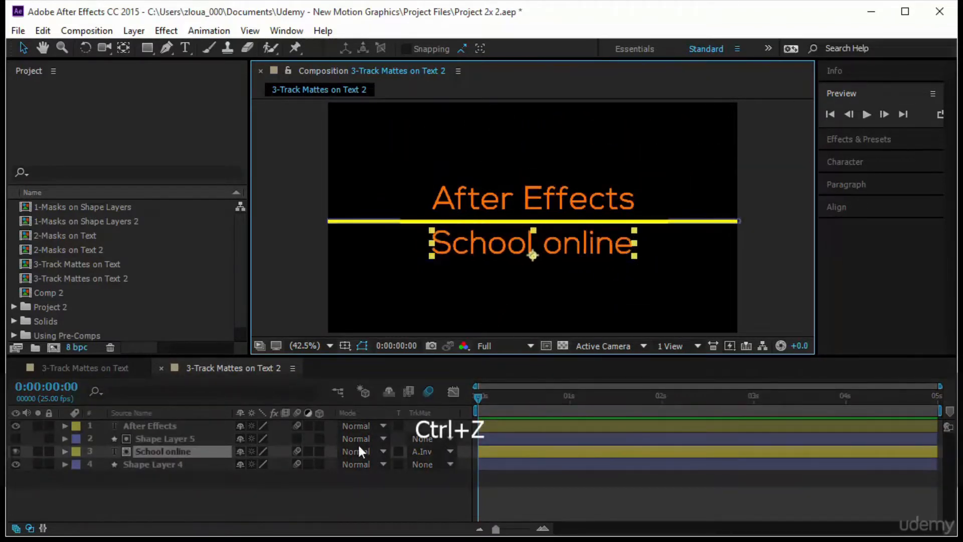
Add a "School online" Position keyframe at 0:00:01:00 and set its Position to 640.0, 601.9 at 0:00:00:00
{"action": "left_click_drag", "start_coordinate": [483, 401], "coordinate": [572, 406]}
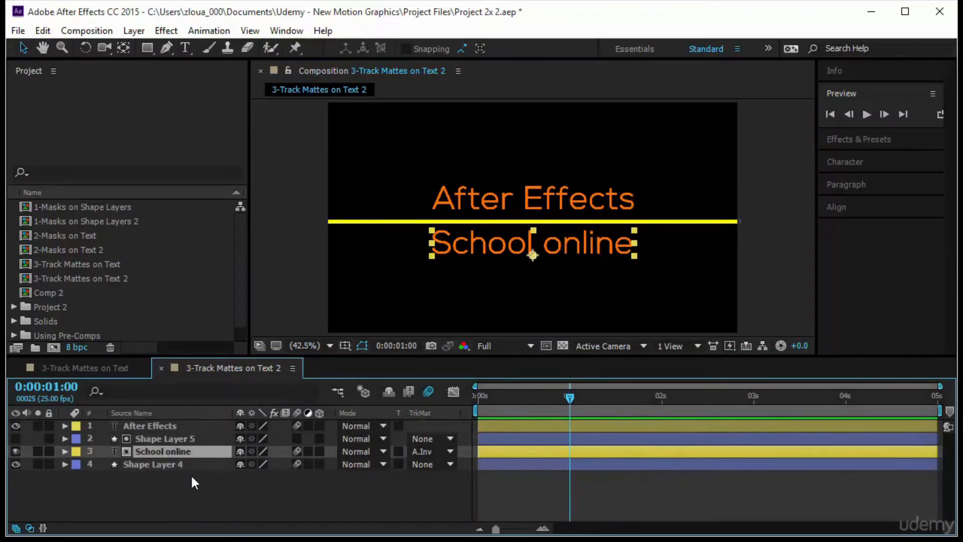
{"action": "key", "text": "p"}
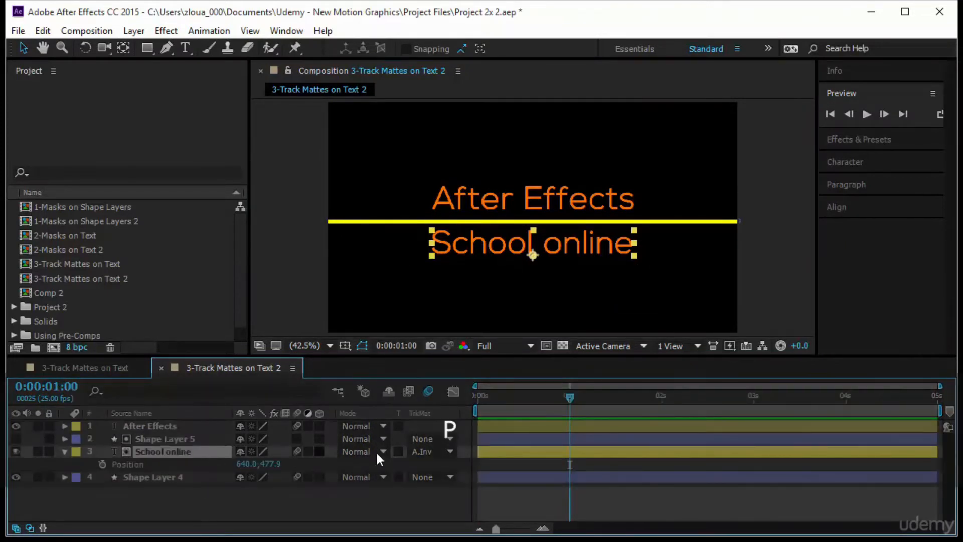
{"action": "left_click", "coordinate": [102, 463]}
{"action": "left_click_drag", "start_coordinate": [530, 399], "coordinate": [434, 408]}
{"action": "left_click_drag", "start_coordinate": [271, 464], "coordinate": [351, 475]}
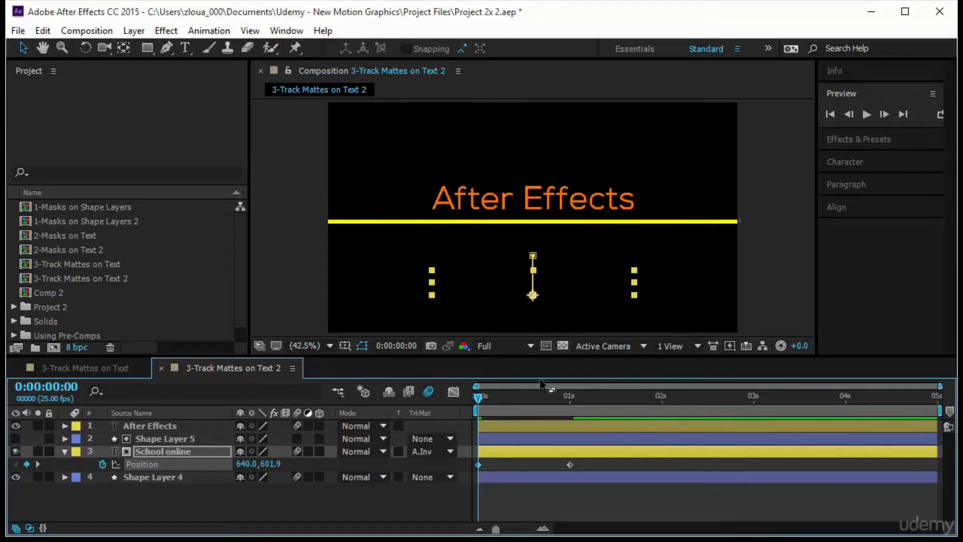
Scrub and play back the "School online" text's animation through its inverted matte
{"action": "left_click_drag", "start_coordinate": [477, 399], "coordinate": [489, 434]}
{"action": "left_click", "coordinate": [549, 497]}
{"action": "left_click", "coordinate": [866, 115]}
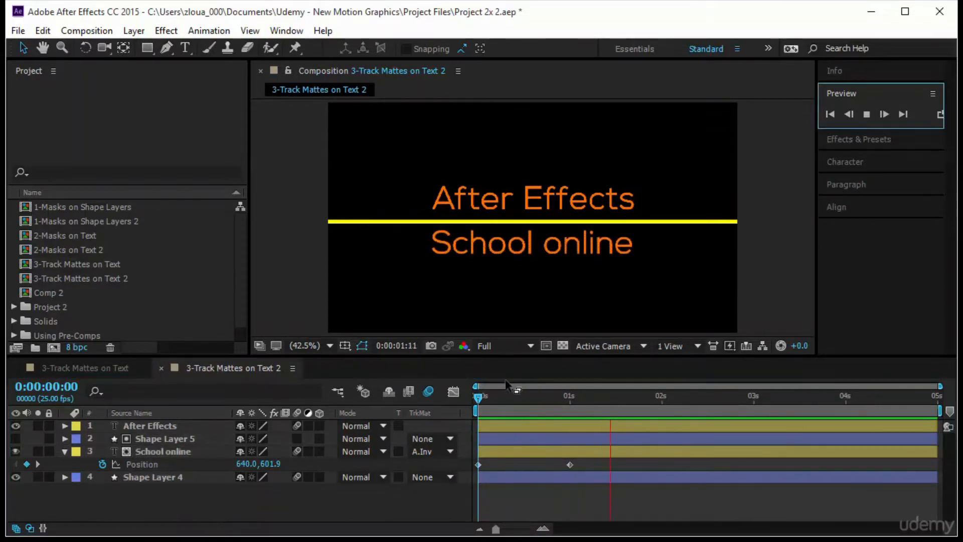
{"action": "left_click", "coordinate": [478, 397]}
{"action": "left_click", "coordinate": [462, 401]}
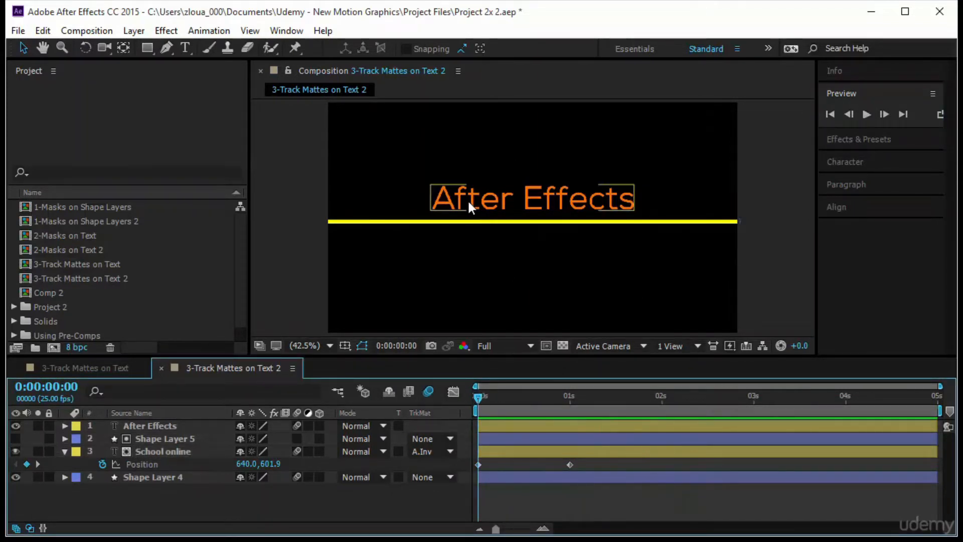
Draw a white rectangle shape just above the "After Effects" text and set it as that text's Alpha Inverted Matte
{"action": "left_click", "coordinate": [147, 47]}
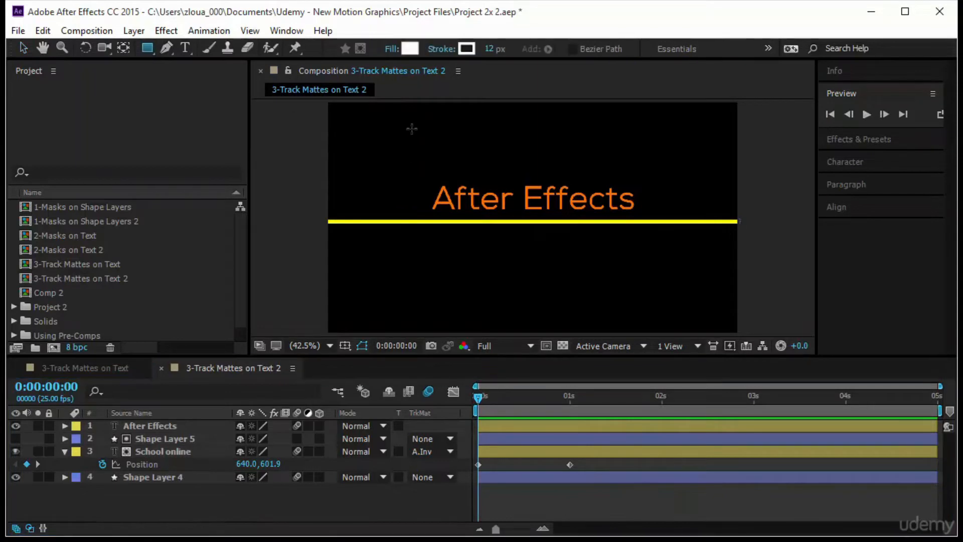
{"action": "mouse_move", "coordinate": [412, 129]}
{"action": "left_mouse_down"}
{"action": "mouse_move", "coordinate": [671, 173]}
{"action": "mouse_move", "coordinate": [671, 189]}
{"action": "mouse_move", "coordinate": [644, 175]}
{"action": "left_mouse_up"}
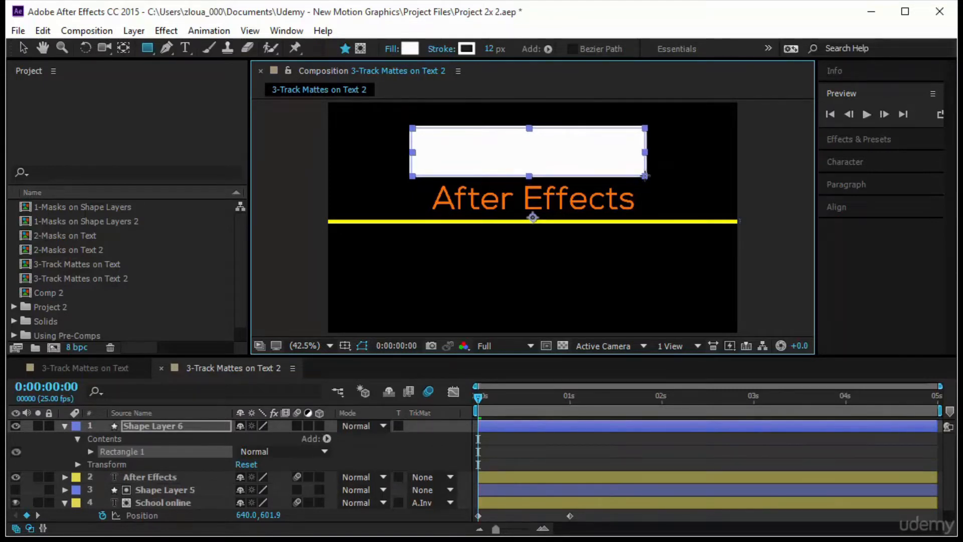
{"action": "left_click", "coordinate": [157, 477]}
{"action": "left_click", "coordinate": [173, 425]}
{"action": "left_click", "coordinate": [442, 476]}
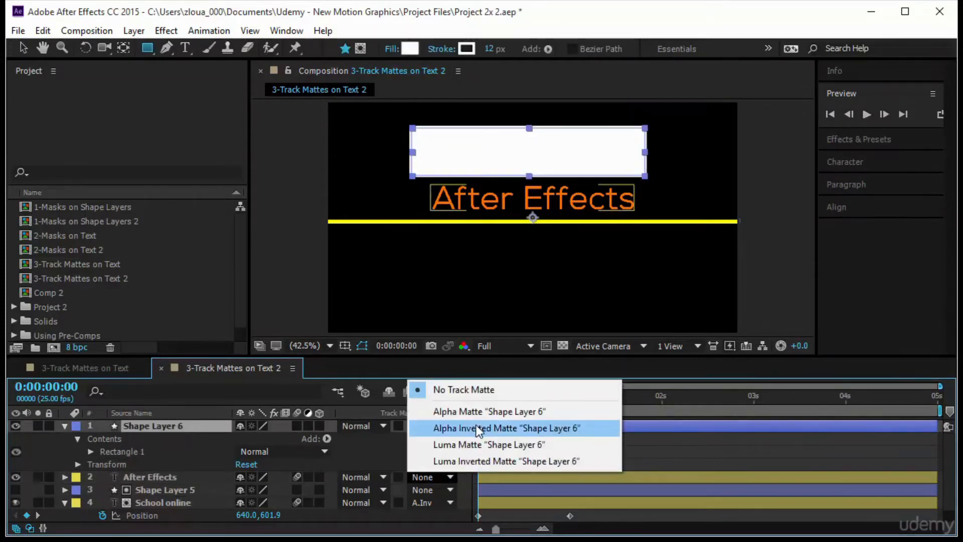
{"action": "left_click", "coordinate": [478, 427]}
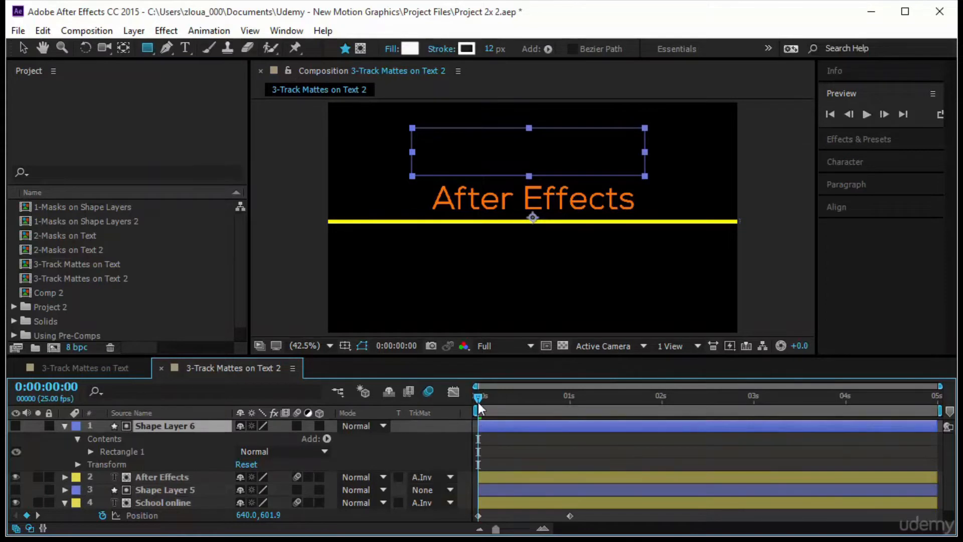
Add a Position keyframe to the "After Effects" layer at 0:00:01:00
{"action": "key", "text": "k"}
{"action": "key", "text": "k"}
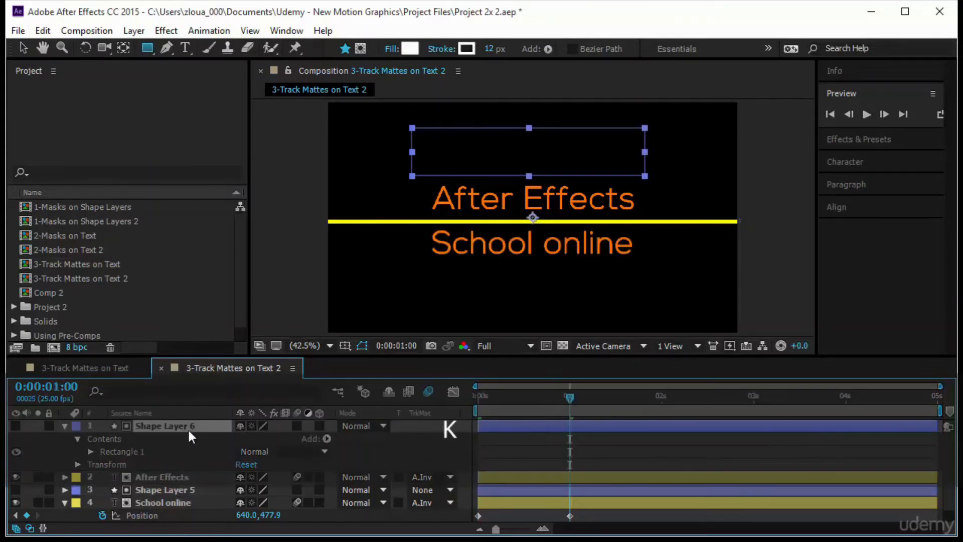
{"action": "left_click", "coordinate": [188, 474]}
{"action": "key", "text": "p"}
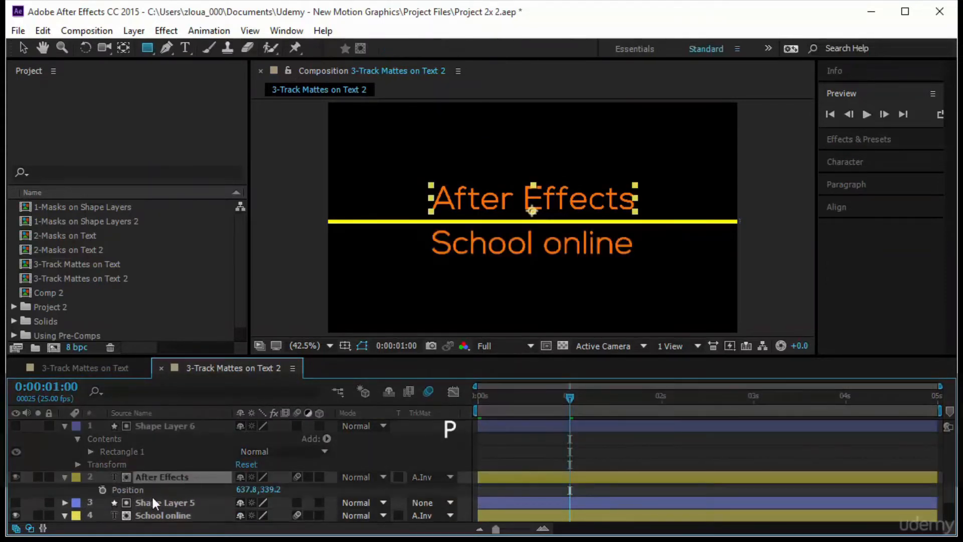
{"action": "left_click", "coordinate": [101, 489]}
At 0:00:00:00, move the "After Effects" text straight up to about 637.8, 198.0, behind its inverted matte, and play back the animation
{"action": "left_click_drag", "start_coordinate": [570, 399], "coordinate": [544, 397]}
{"action": "key", "text": "Home"}
{"action": "key", "text": "v"}
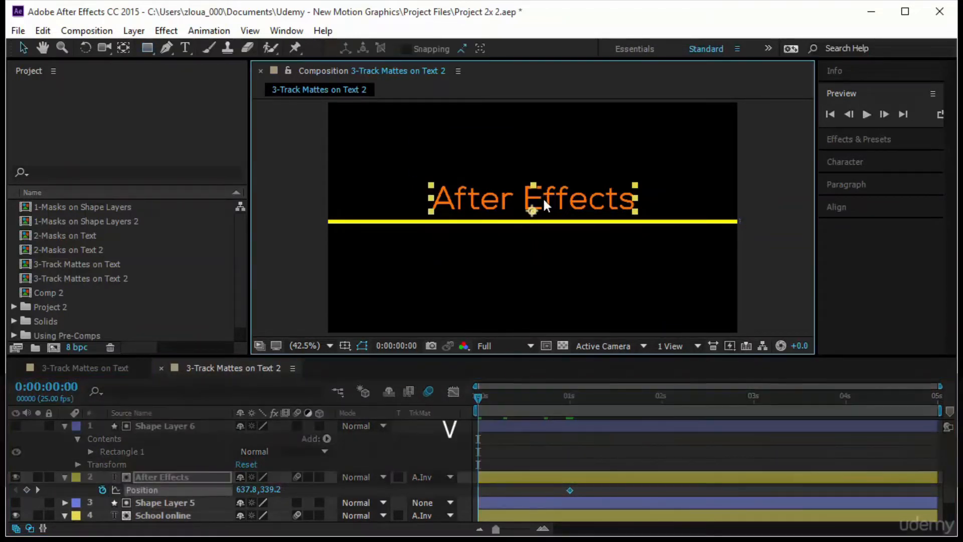
{"action": "left_click_drag", "start_coordinate": [542, 196], "coordinate": [545, 157]}
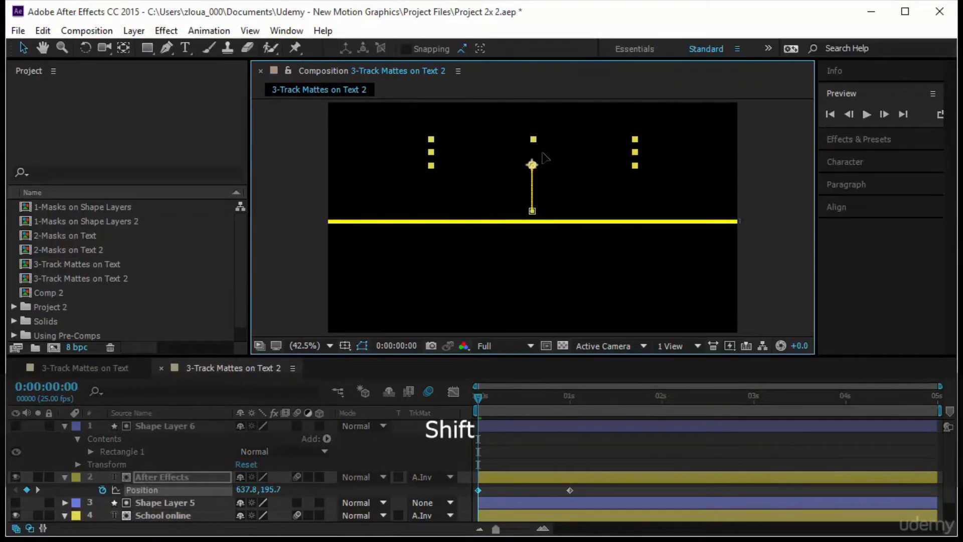
{"action": "left_click_drag", "start_coordinate": [477, 395], "coordinate": [401, 429]}
{"action": "left_click", "coordinate": [866, 114]}
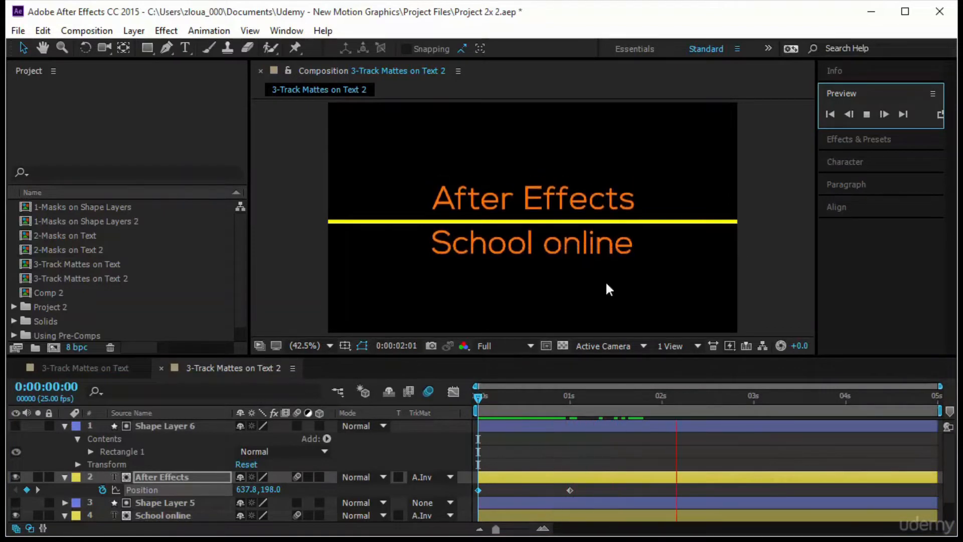
Stop the playback, collapse the expanded layers, and reveal the keyframed properties of all five layers
{"action": "left_click", "coordinate": [62, 426]}
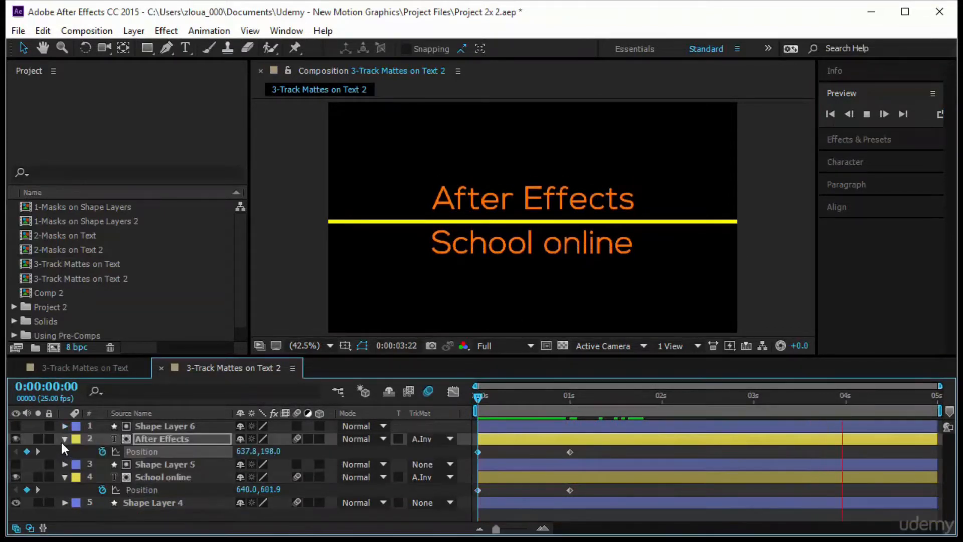
{"action": "left_click", "coordinate": [61, 440]}
{"action": "left_click", "coordinate": [215, 501]}
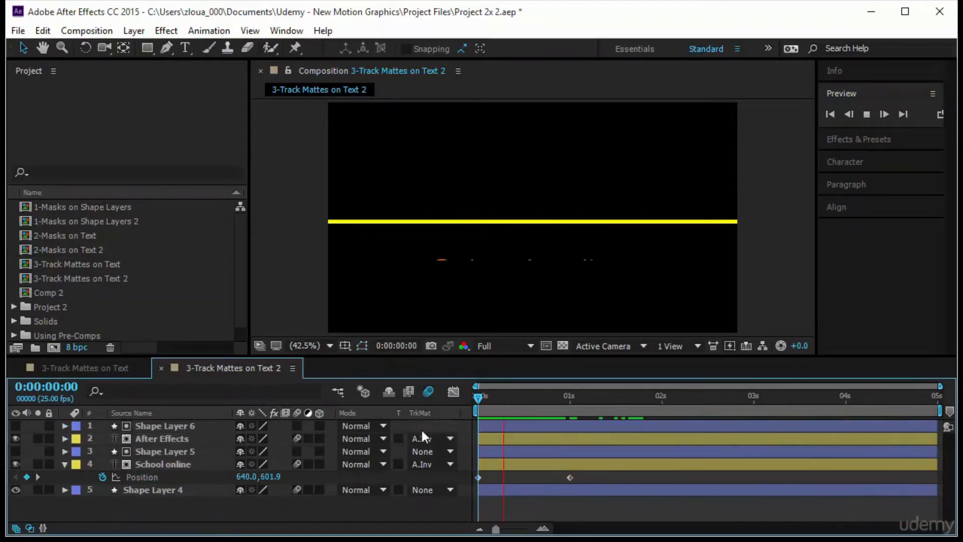
{"action": "left_click", "coordinate": [477, 397]}
{"action": "left_click_drag", "start_coordinate": [188, 499], "coordinate": [204, 415]}
{"action": "key", "text": "u"}
Add a Position keyframe to the "School online" layer at 0:00:01:12 to hold the text in place
{"action": "left_click_drag", "start_coordinate": [478, 401], "coordinate": [570, 412]}
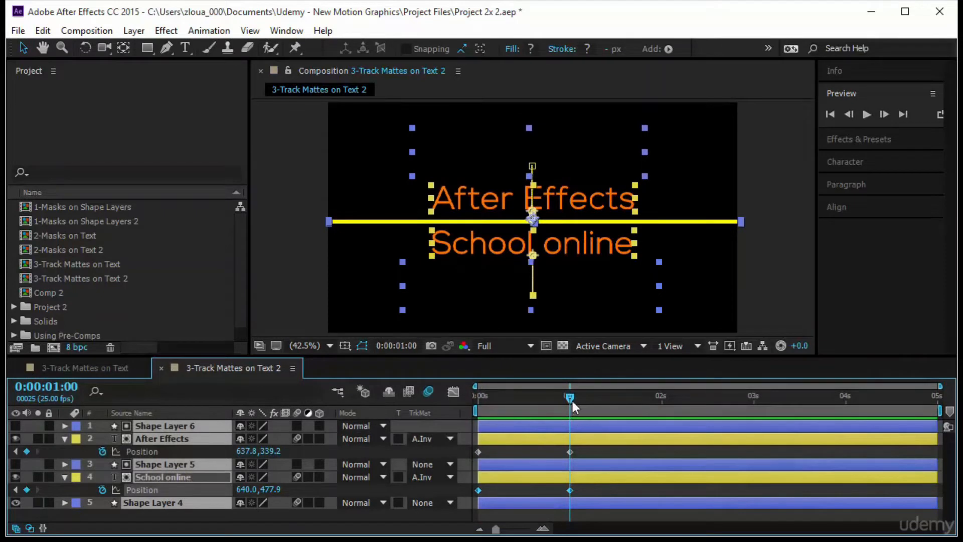
{"action": "left_click", "coordinate": [746, 310]}
{"action": "left_click_drag", "start_coordinate": [567, 402], "coordinate": [610, 405]}
{"action": "mouse_move", "coordinate": [535, 242]}
{"action": "left_mouse_down"}
{"action": "mouse_move", "coordinate": [542, 246]}
{"action": "mouse_move", "coordinate": [432, 165]}
{"action": "mouse_move", "coordinate": [508, 199]}
{"action": "mouse_move", "coordinate": [482, 148]}
{"action": "mouse_move", "coordinate": [437, 192]}
{"action": "mouse_move", "coordinate": [540, 243]}
{"action": "left_mouse_up"}
{"action": "key", "text": "ctrl+z"}
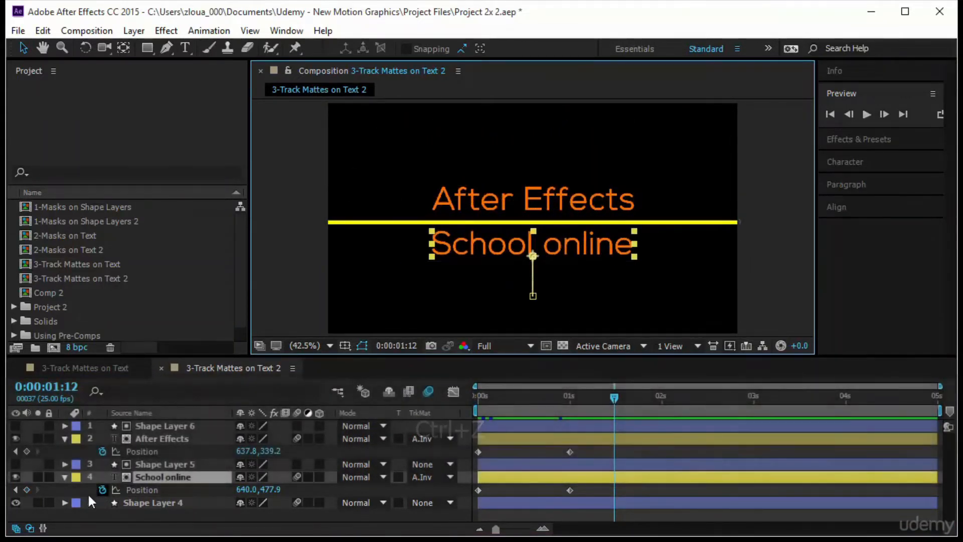
{"action": "left_click", "coordinate": [26, 490]}
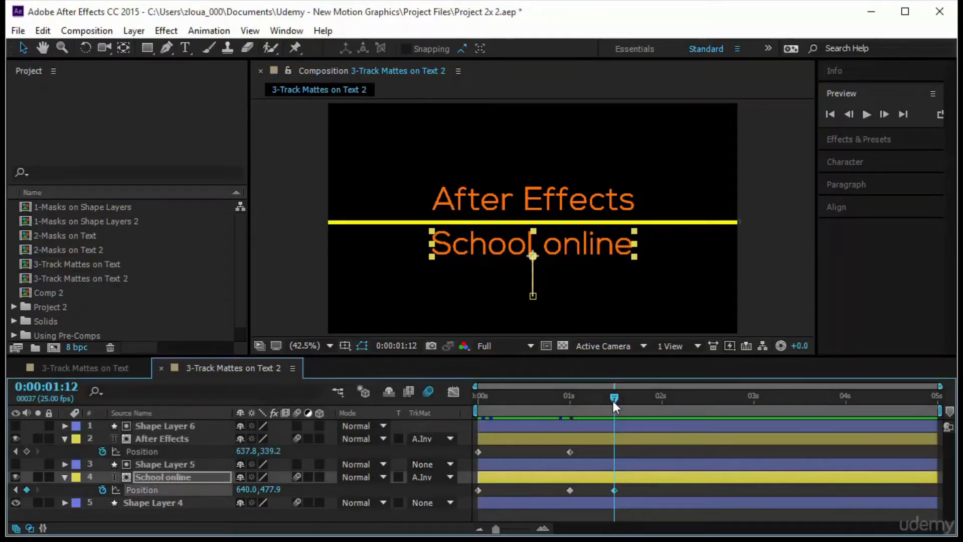
At 0:00:02:05, move the "School online" text straight right out of the frame to about 1607.1, 477.9, and play back the animation
{"action": "left_click_drag", "start_coordinate": [613, 399], "coordinate": [678, 411]}
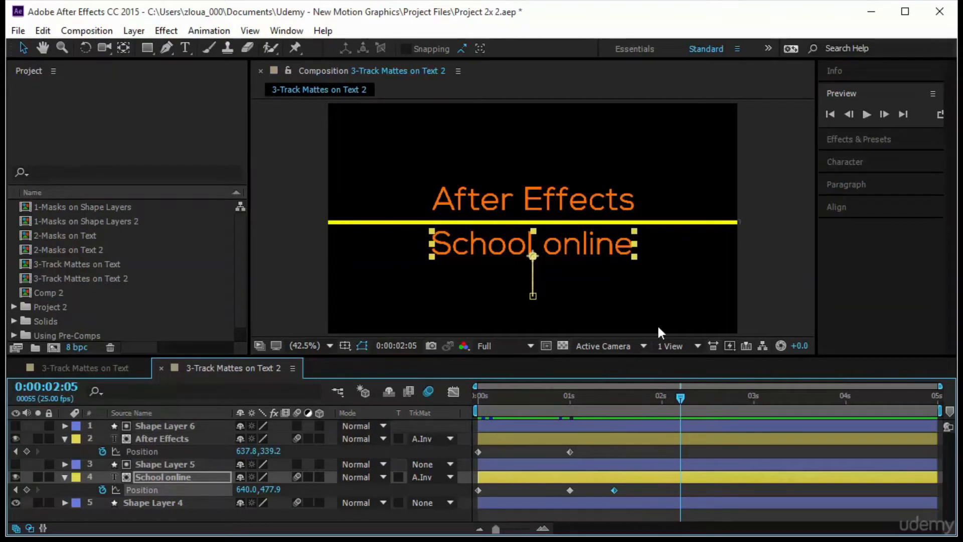
{"action": "left_click_drag", "start_coordinate": [594, 245], "coordinate": [849, 245]}
{"action": "left_click_drag", "start_coordinate": [909, 266], "coordinate": [905, 268]}
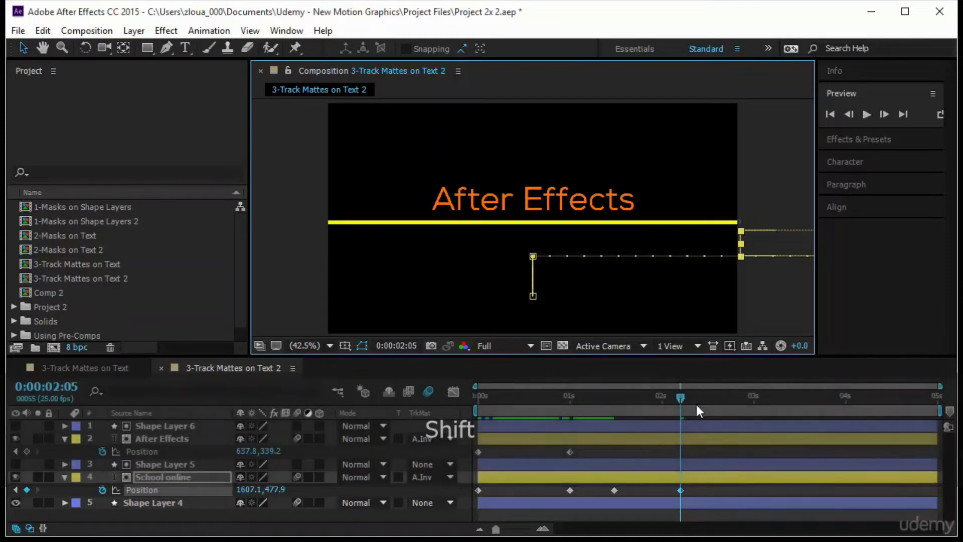
{"action": "left_click_drag", "start_coordinate": [676, 401], "coordinate": [451, 430]}
{"action": "left_click", "coordinate": [866, 114]}
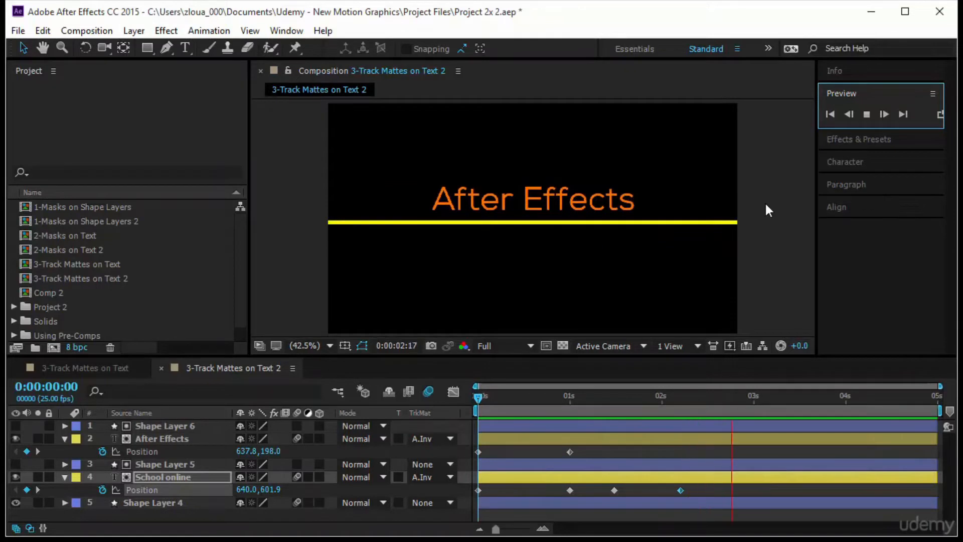
Add a Position keyframe to the "After Effects" layer at 0:00:01:12
{"action": "left_click", "coordinate": [476, 396]}
{"action": "left_click_drag", "start_coordinate": [476, 396], "coordinate": [585, 397]}
{"action": "left_click", "coordinate": [596, 410]}
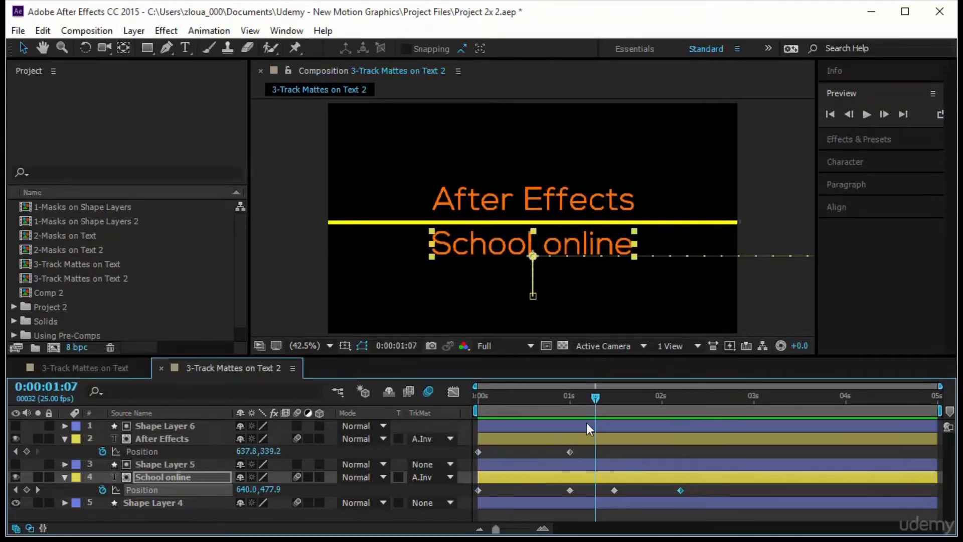
{"action": "key", "text": "k"}
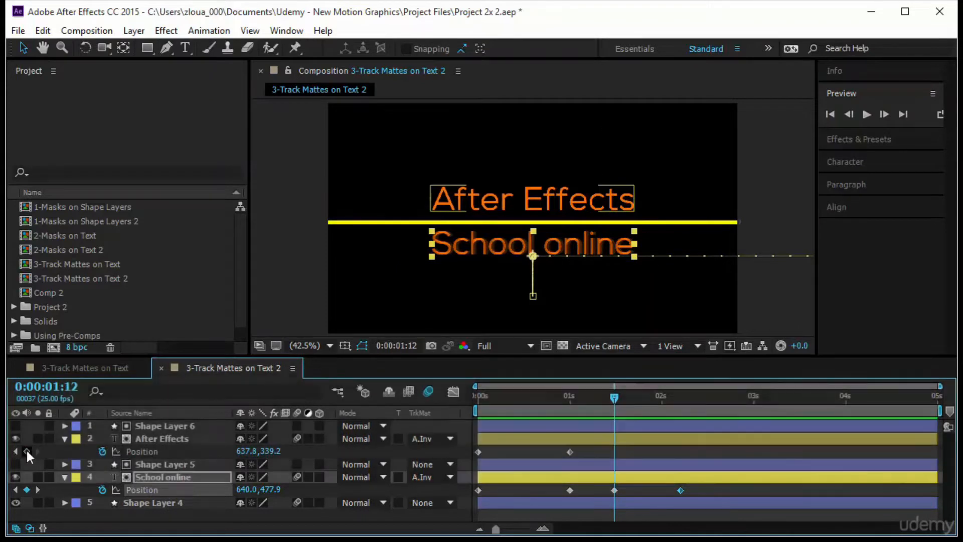
{"action": "left_click", "coordinate": [26, 451]}
At 0:00:02:05, move the "After Effects" text straight left out of the frame and play back the animation
{"action": "key", "text": "k"}
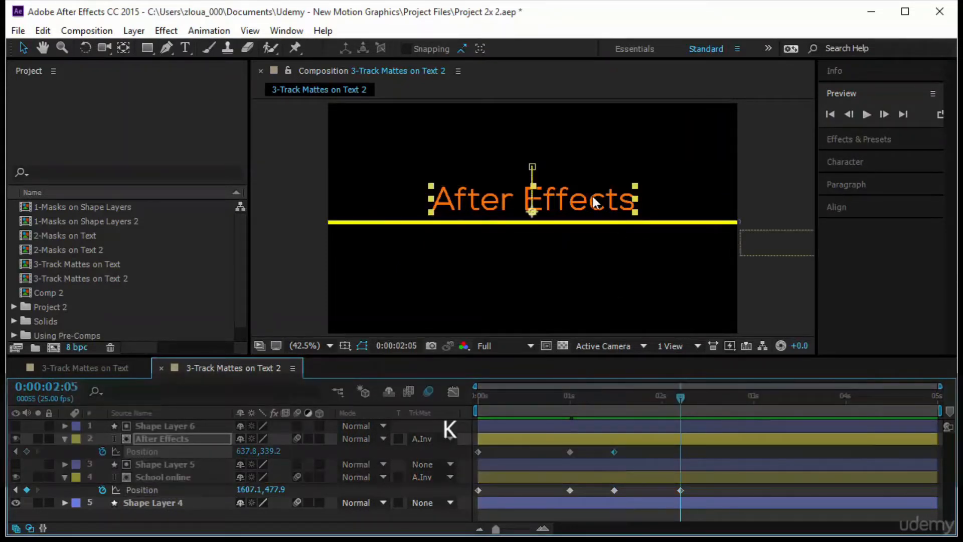
{"action": "left_click_drag", "start_coordinate": [594, 202], "coordinate": [273, 210]}
{"action": "key", "text": "Home"}
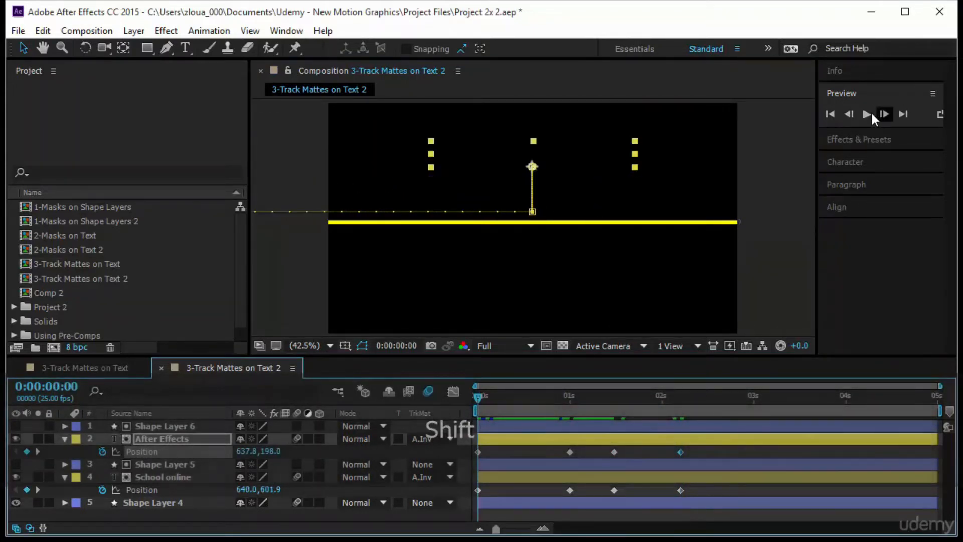
{"action": "left_click", "coordinate": [866, 114]}
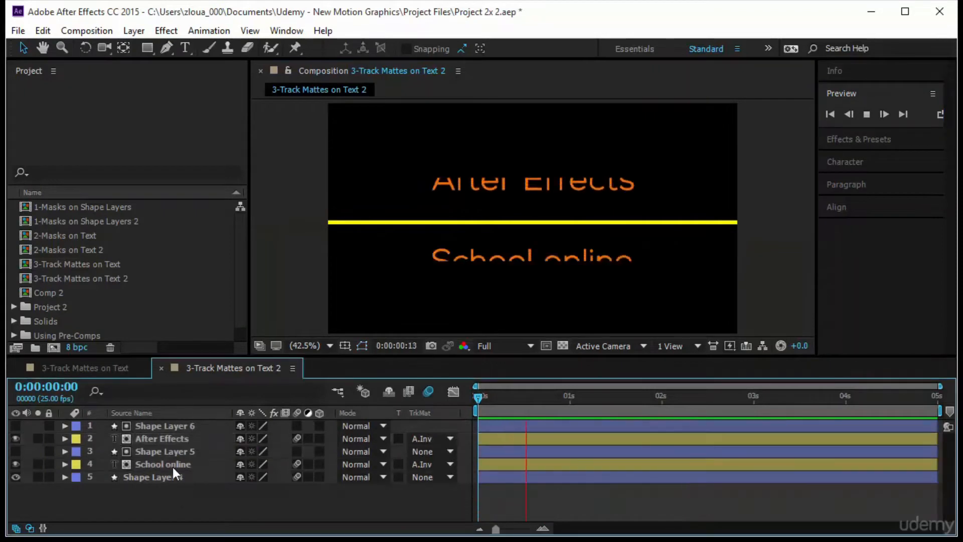
Try an Alpha matte on Shape Layer 5, then restore No Track Matte and turn the "After Effects" layer's visibility back on
{"action": "left_click", "coordinate": [173, 441]}
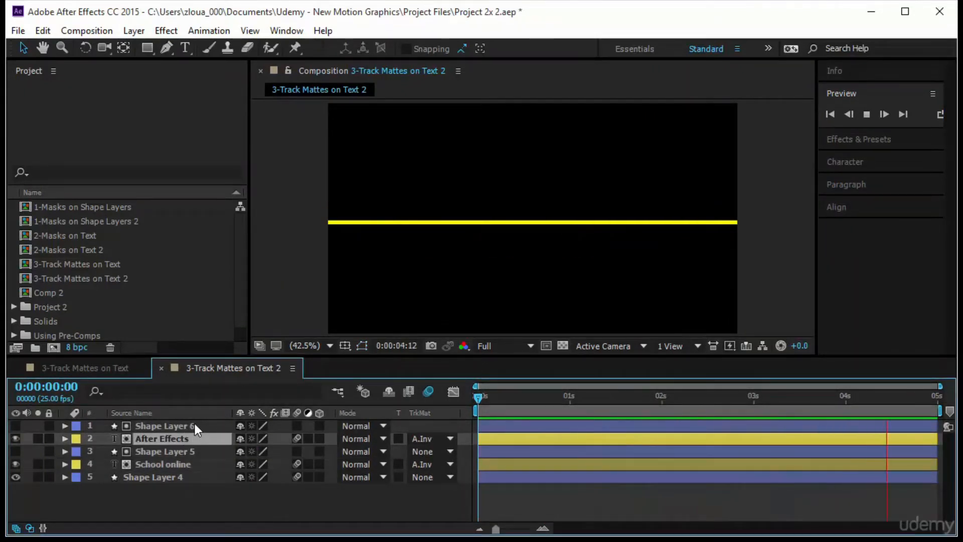
{"action": "left_click", "coordinate": [194, 450]}
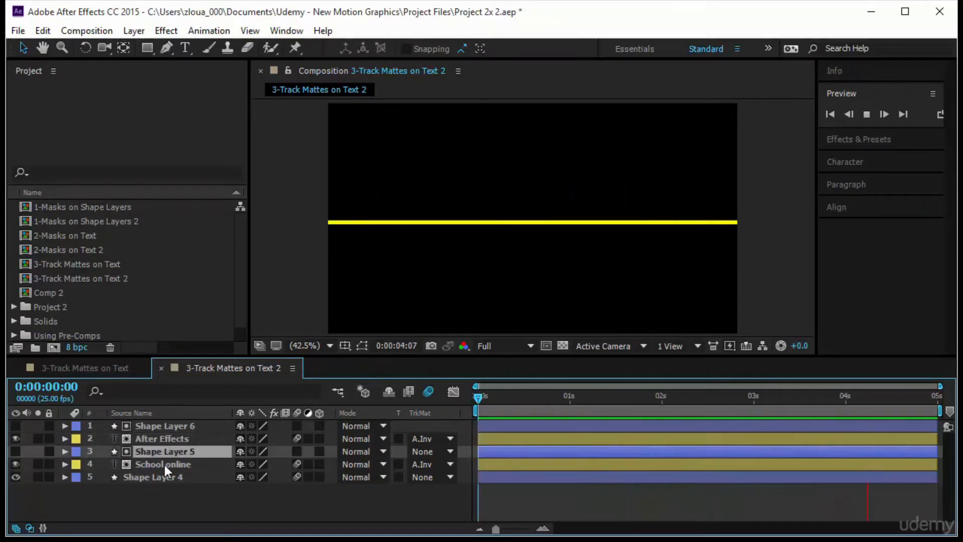
{"action": "left_click", "coordinate": [428, 450]}
{"action": "left_click", "coordinate": [470, 389]}
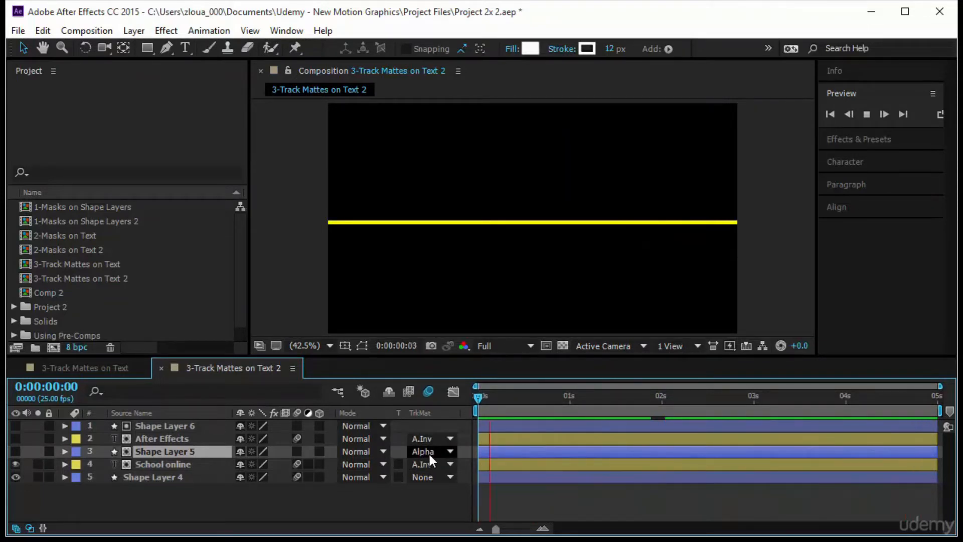
{"action": "left_click", "coordinate": [429, 452]}
{"action": "left_click", "coordinate": [461, 363]}
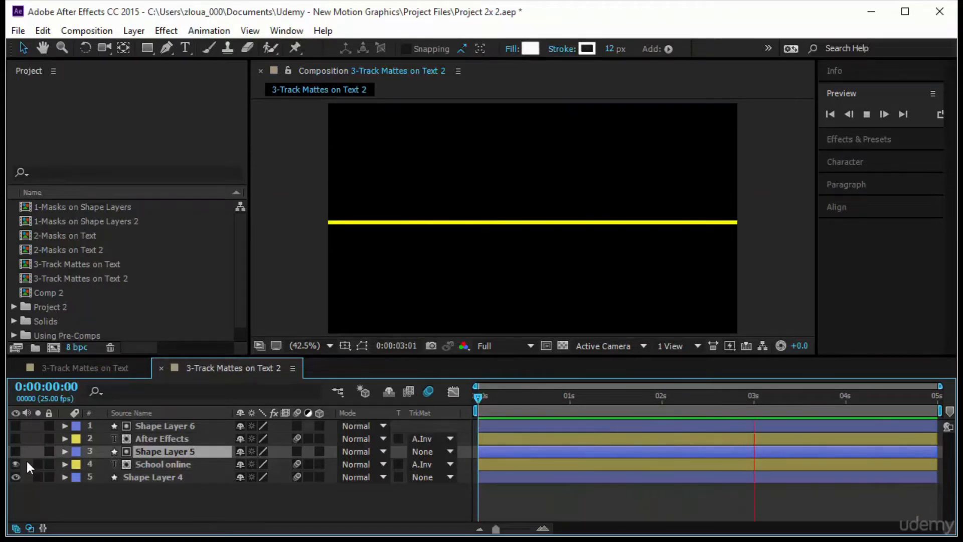
{"action": "left_click", "coordinate": [15, 439]}
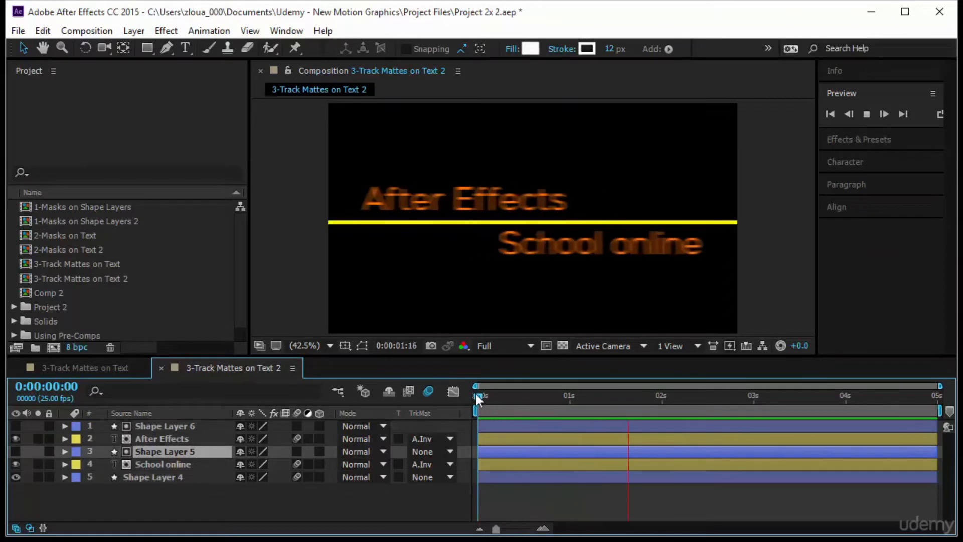
Toggle the visibility of Shape Layer 6 and review the track matte options of the "After Effects" layer
{"action": "left_click", "coordinate": [176, 426]}
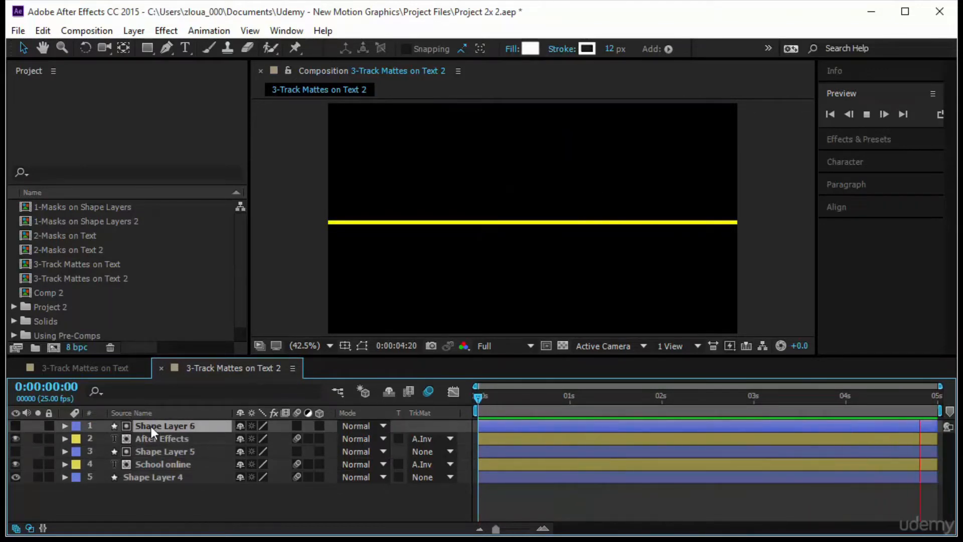
{"action": "left_click", "coordinate": [15, 426]}
{"action": "left_click", "coordinate": [16, 429]}
{"action": "left_click", "coordinate": [15, 464]}
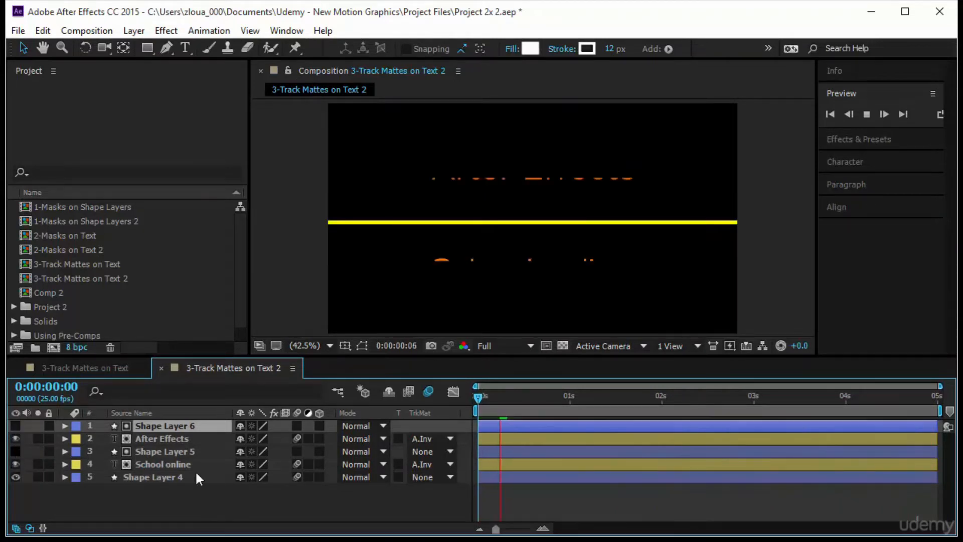
{"action": "left_click", "coordinate": [429, 438]}
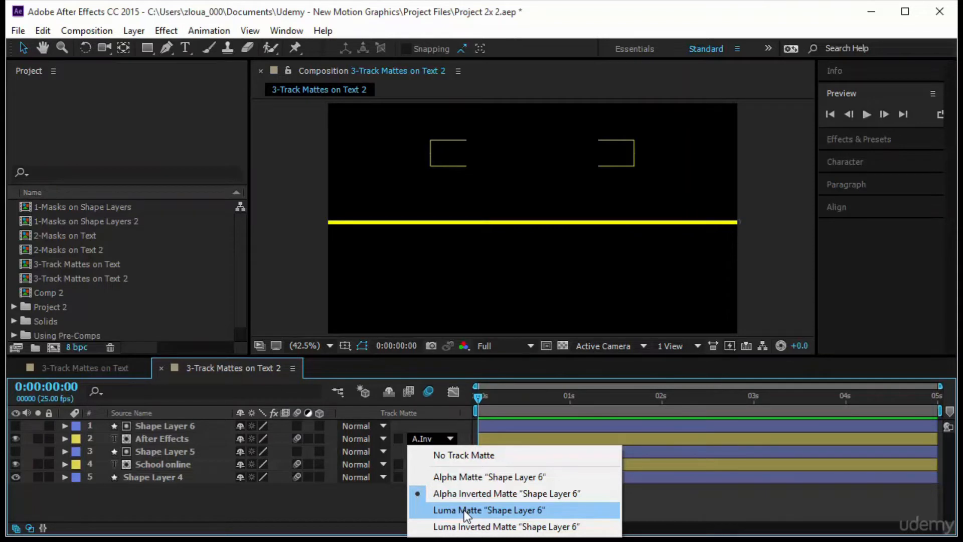
{"action": "left_click", "coordinate": [399, 511]}
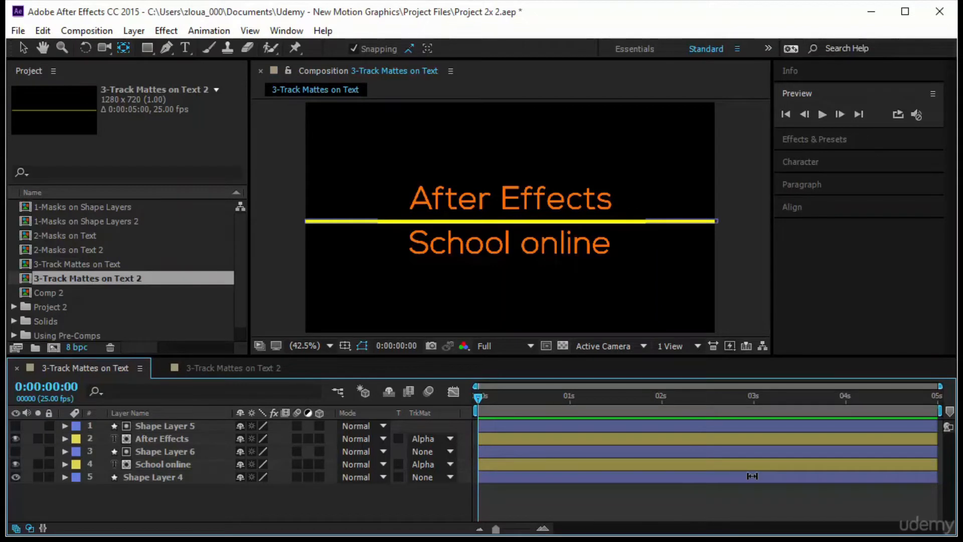
Compare the "After Effects" layer's track matte setup in "3-Track Mattes on Text" with its reveal at 0:00:00:20 in "3-Track Mattes on Text 2"
{"action": "left_click", "coordinate": [437, 440]}
{"action": "left_click", "coordinate": [348, 492]}
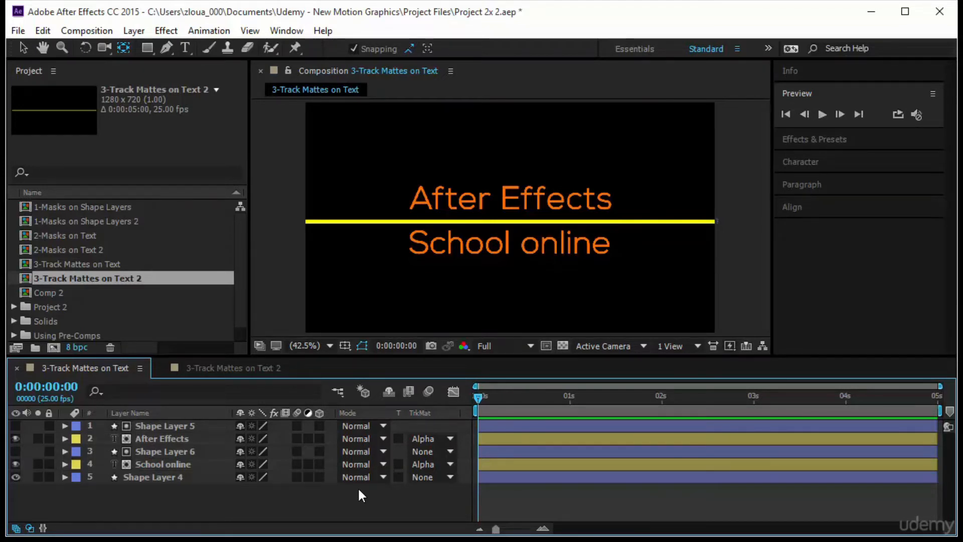
{"action": "left_click", "coordinate": [213, 368]}
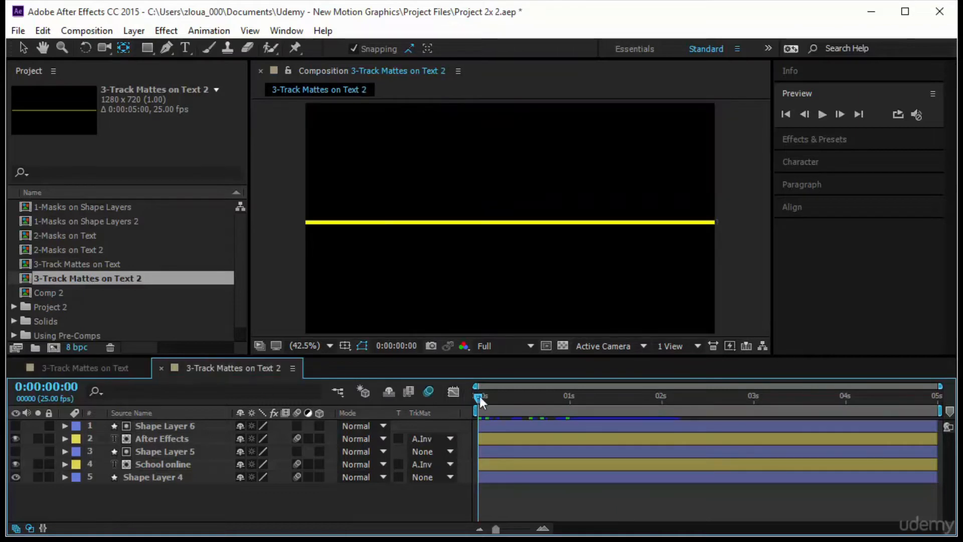
{"action": "left_click_drag", "start_coordinate": [496, 401], "coordinate": [551, 436]}
{"action": "left_click", "coordinate": [155, 440]}
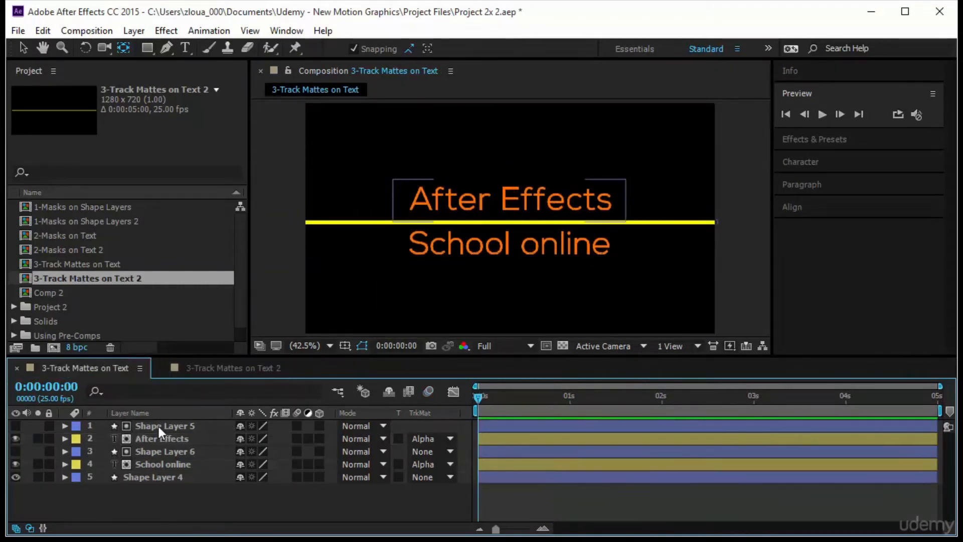
In "3-Track Mattes on Text", select all layers and preview the composition to check for existing animation
{"action": "left_click", "coordinate": [159, 426]}
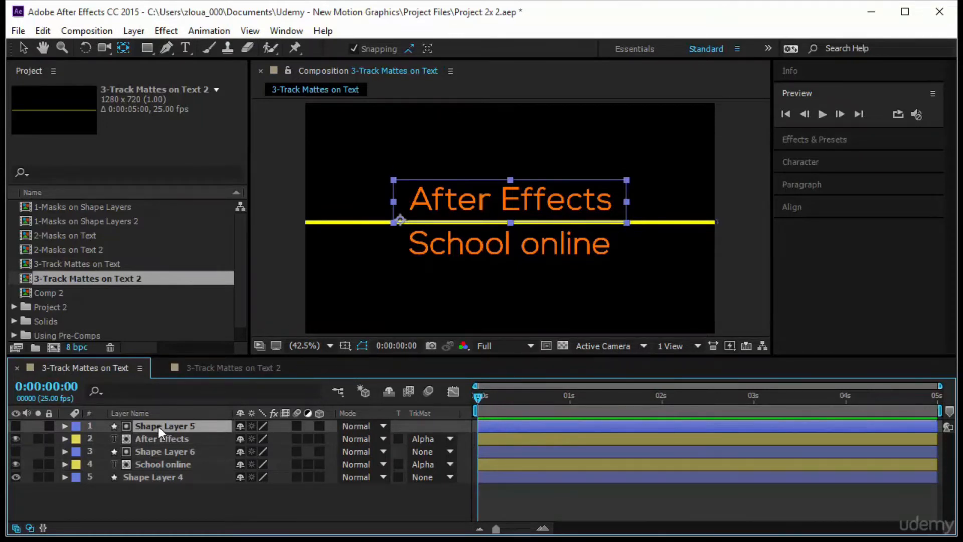
{"action": "left_click_drag", "start_coordinate": [179, 488], "coordinate": [196, 425]}
{"action": "key", "text": "space"}
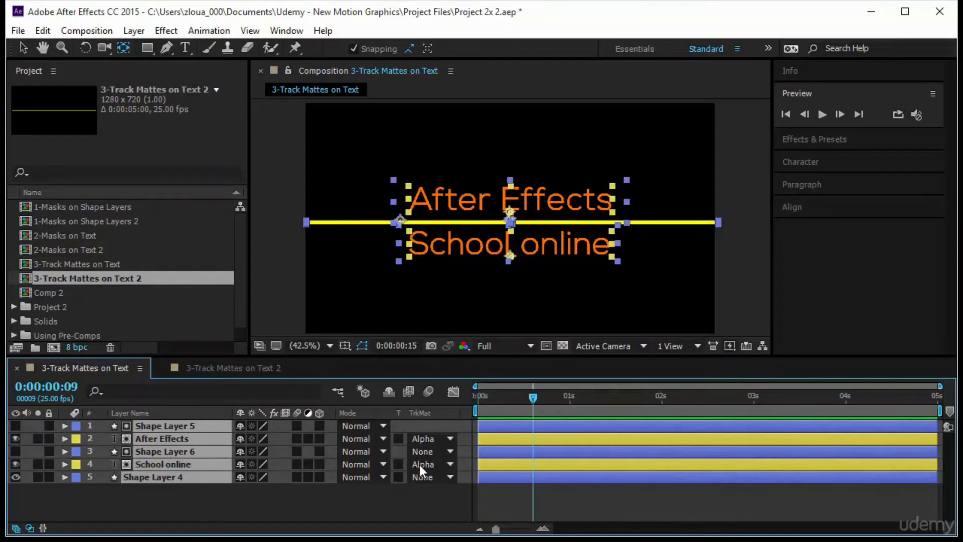
{"action": "left_click", "coordinate": [336, 492]}
Add a Rotation keyframe to Shape Layer 5 at 0:00:01:00
{"action": "left_click", "coordinate": [147, 425]}
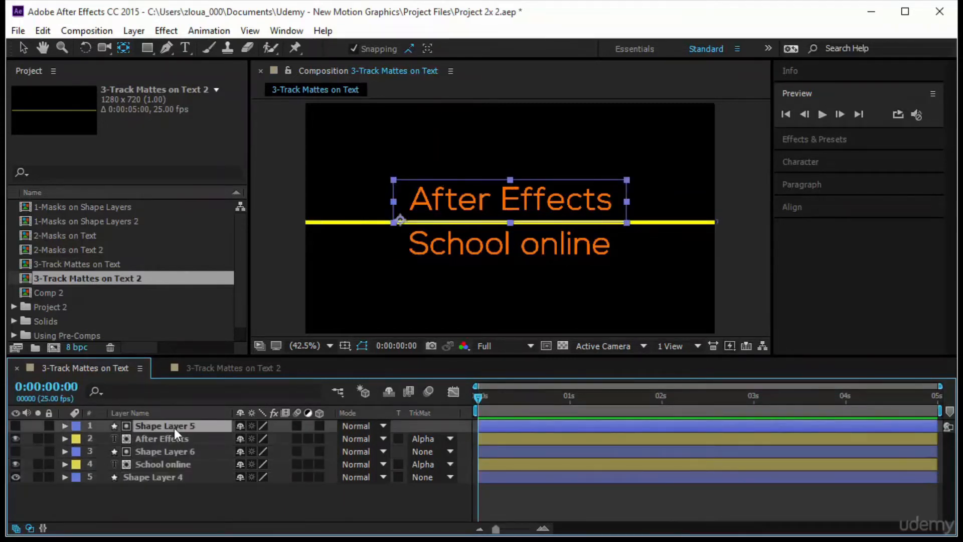
{"action": "key", "text": "r"}
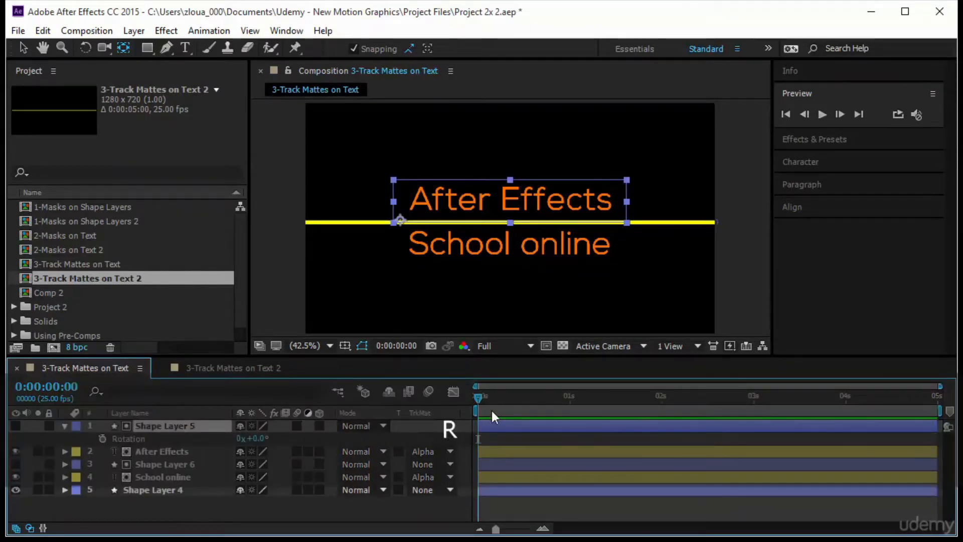
{"action": "left_click_drag", "start_coordinate": [519, 402], "coordinate": [571, 407]}
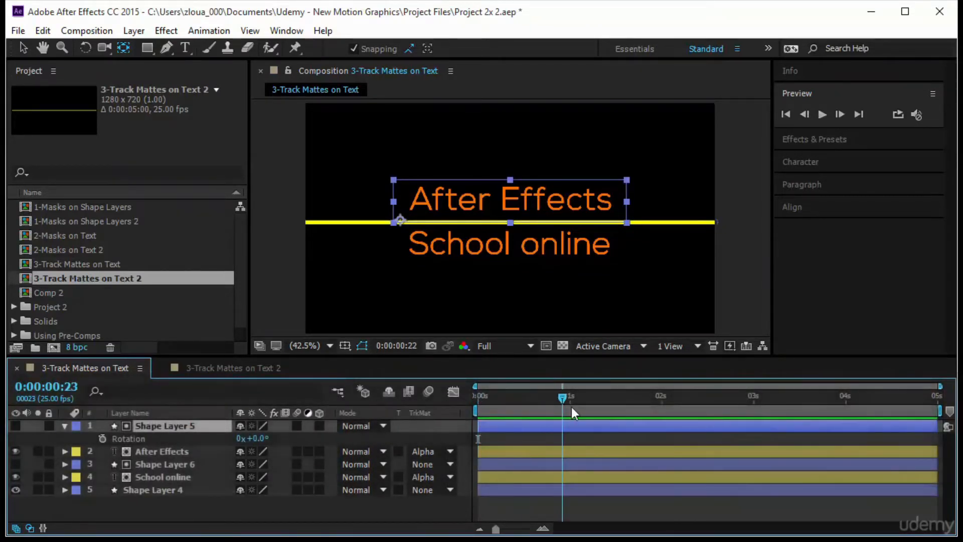
{"action": "left_click", "coordinate": [102, 437]}
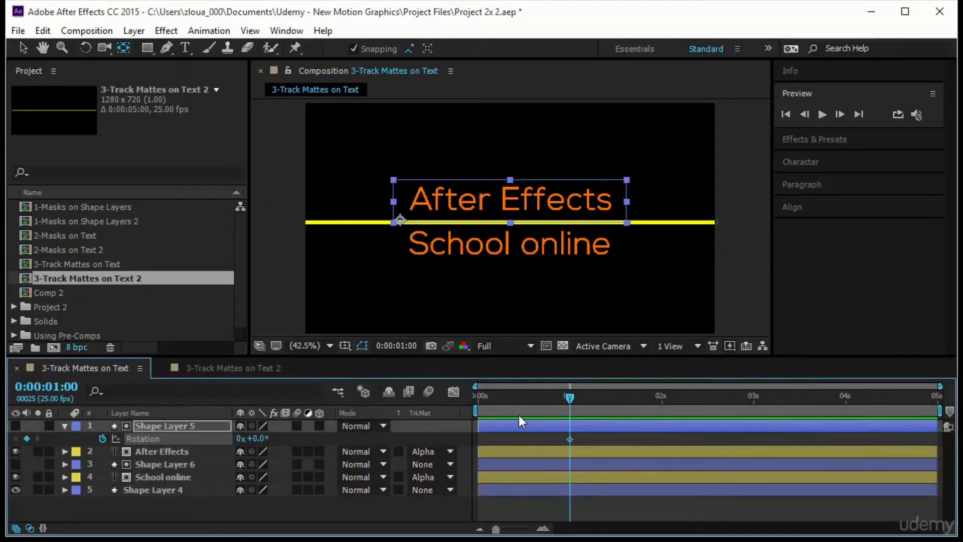
At 0:00:00:00, move Shape Layer 5's anchor point to its lower-left corner, set its Rotation to -61°, and scrub through the reveal
{"action": "left_click_drag", "start_coordinate": [570, 398], "coordinate": [446, 410]}
{"action": "left_click", "coordinate": [399, 221]}
{"action": "left_click_drag", "start_coordinate": [400, 221], "coordinate": [394, 224]}
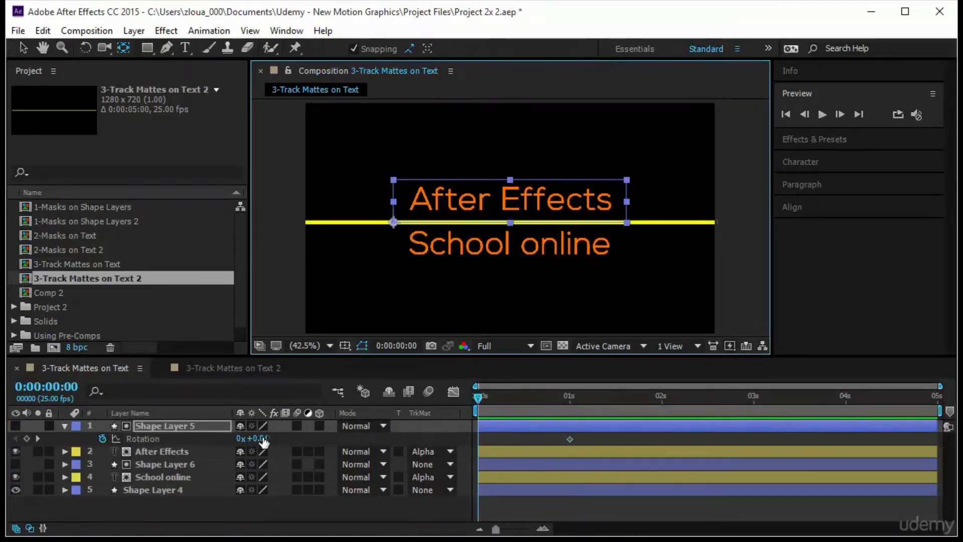
{"action": "left_click_drag", "start_coordinate": [263, 438], "coordinate": [221, 438]}
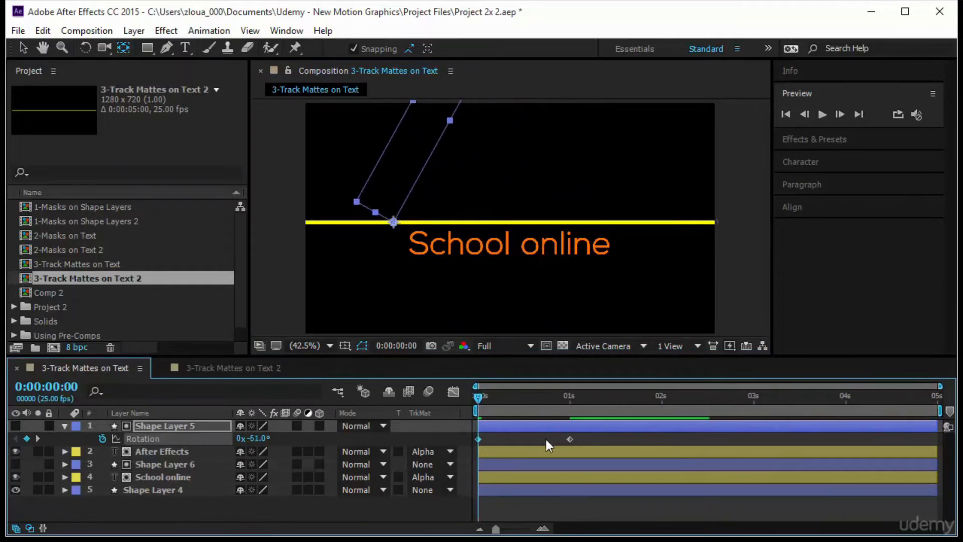
{"action": "left_click_drag", "start_coordinate": [476, 398], "coordinate": [588, 448]}
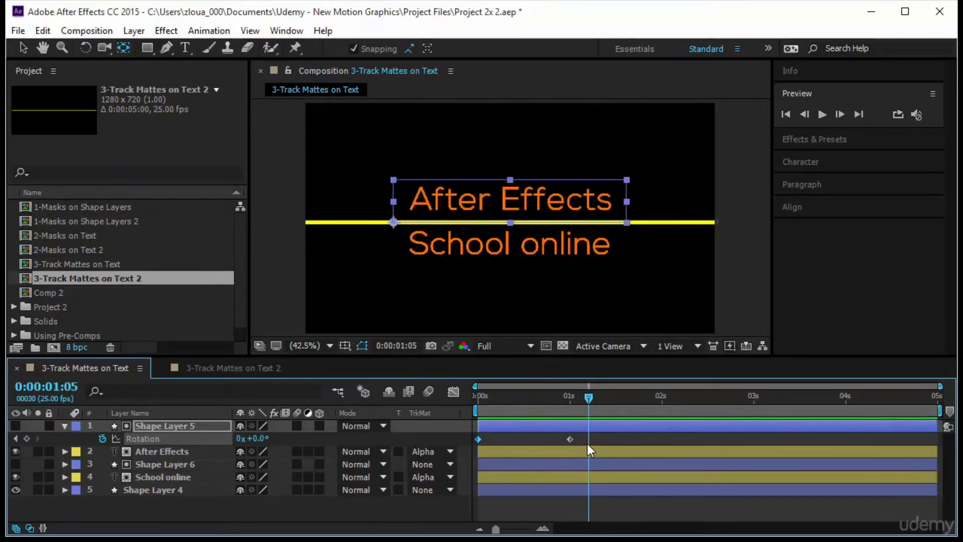
At 0:00:01:00, move Shape Layer 6's anchor point to its upper-left corner and add a Rotation keyframe
{"action": "left_click", "coordinate": [160, 477]}
{"action": "left_click", "coordinate": [168, 463]}
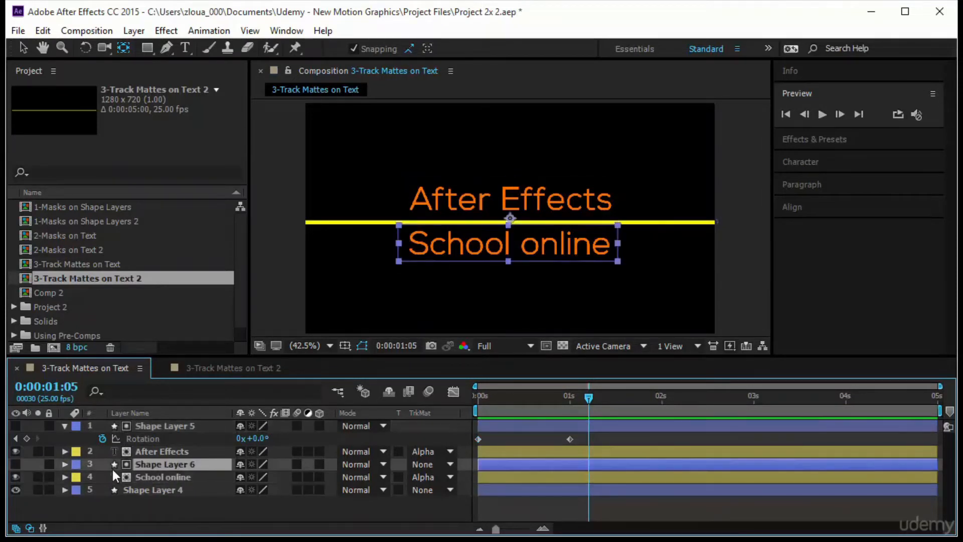
{"action": "key", "text": "r"}
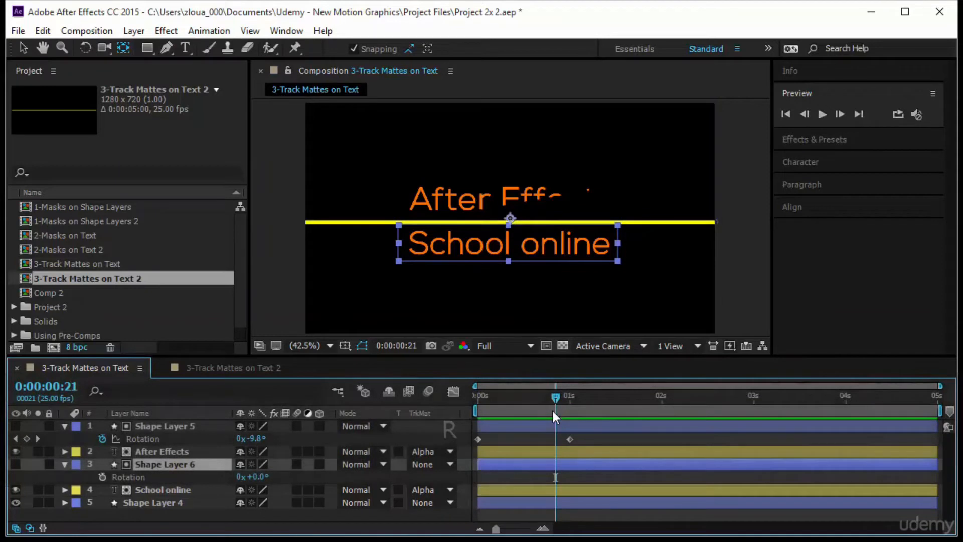
{"action": "key", "text": "k"}
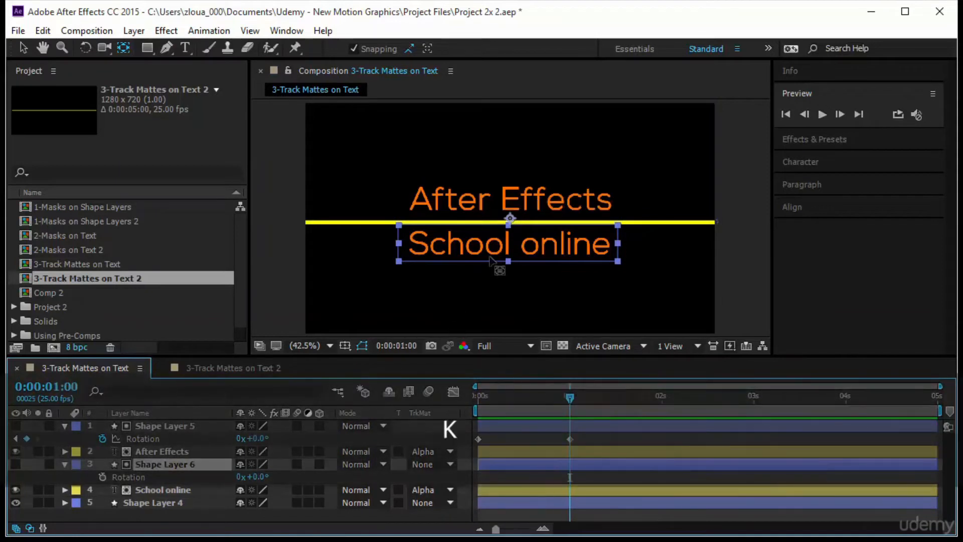
{"action": "left_click_drag", "start_coordinate": [509, 218], "coordinate": [398, 223]}
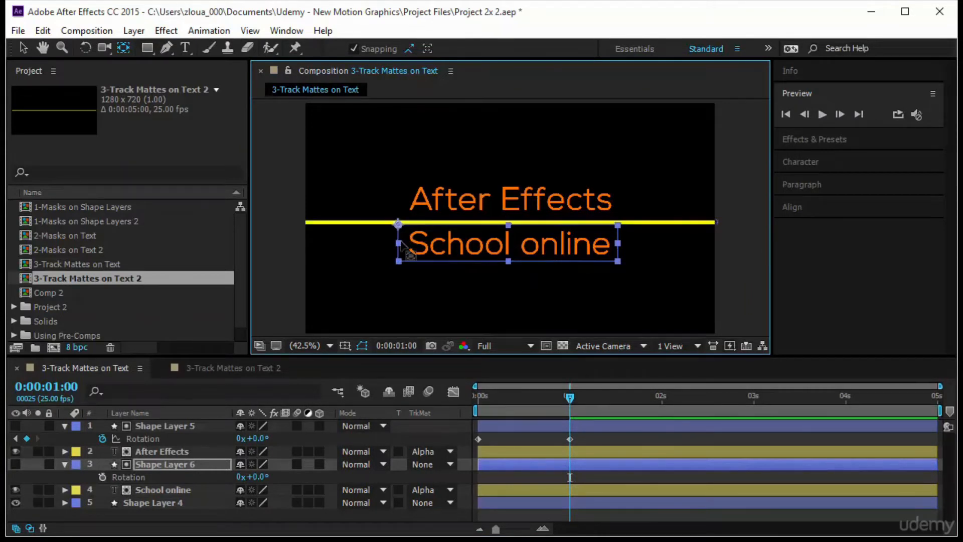
{"action": "left_click", "coordinate": [104, 475]}
At 0:00:00:00, set Shape Layer 6's Rotation to 74° and preview the reveal of both text lines
{"action": "left_click", "coordinate": [474, 399]}
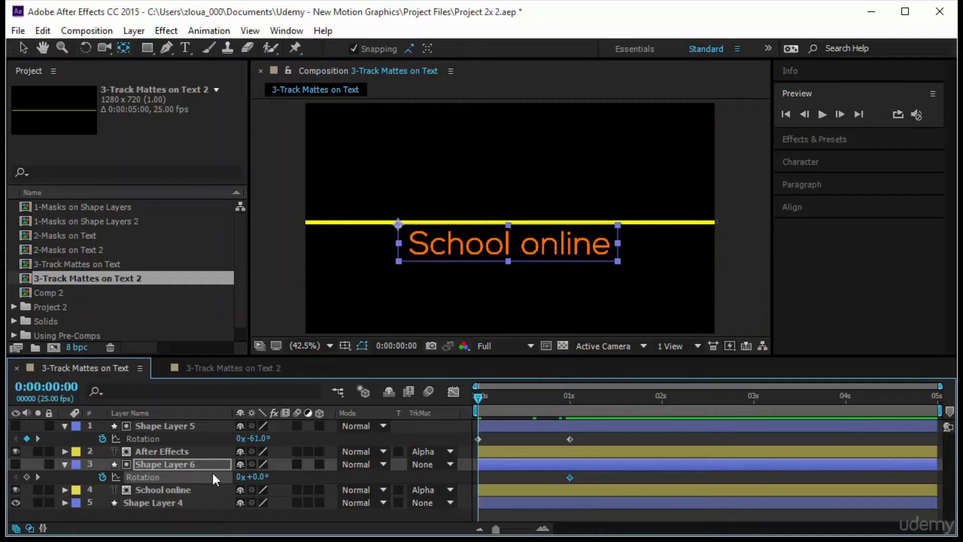
{"action": "left_click_drag", "start_coordinate": [258, 480], "coordinate": [316, 489]}
{"action": "left_click_drag", "start_coordinate": [477, 396], "coordinate": [596, 417]}
{"action": "key", "text": "Home"}
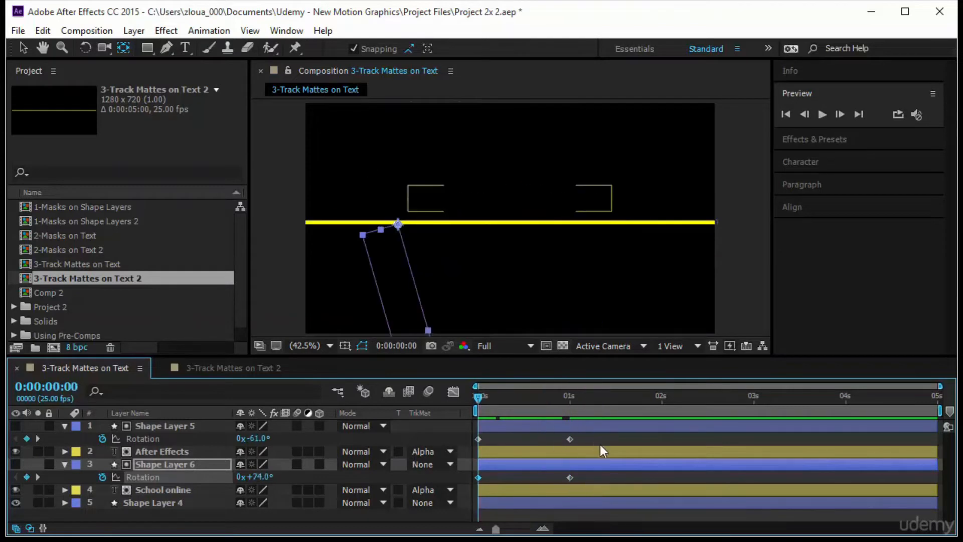
{"action": "left_click", "coordinate": [608, 437]}
{"action": "left_click", "coordinate": [822, 114]}
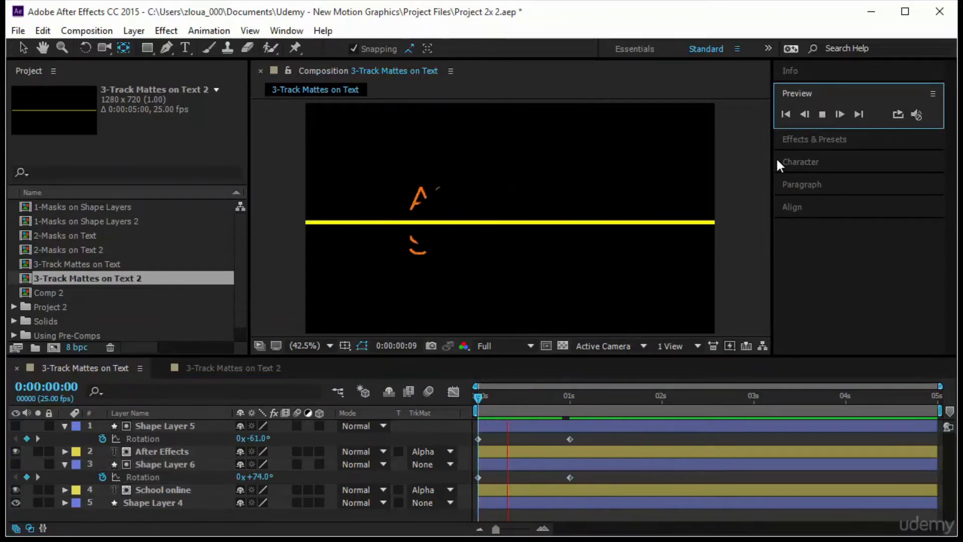
{"action": "left_click_drag", "start_coordinate": [478, 399], "coordinate": [467, 416]}
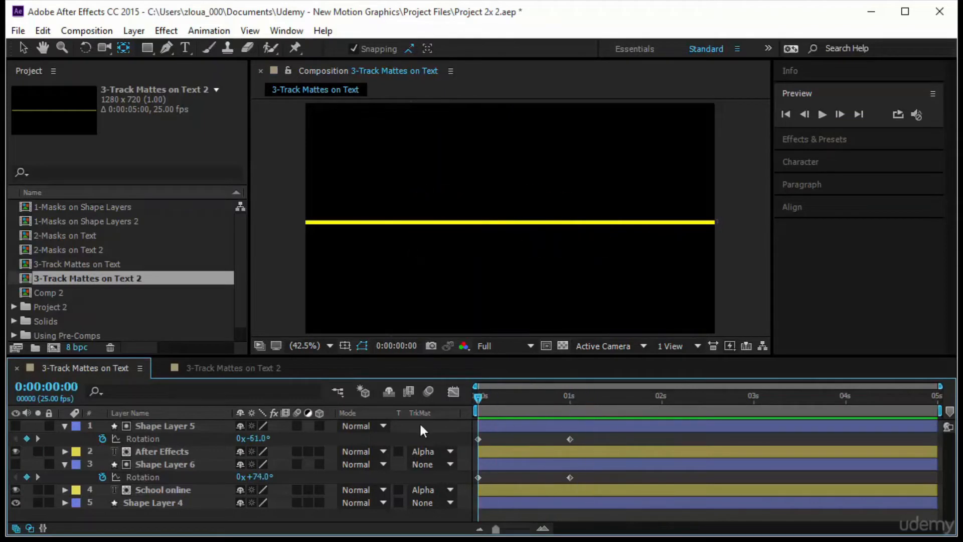
At 0:00:01:06, remove all Rotation keyframes from Shape Layer 5 and Shape Layer 6, keeping both at 0°
{"action": "left_click", "coordinate": [101, 435]}
{"action": "key", "text": "ctrl+z"}
{"action": "left_click_drag", "start_coordinate": [494, 402], "coordinate": [590, 401]}
{"action": "left_click", "coordinate": [140, 435]}
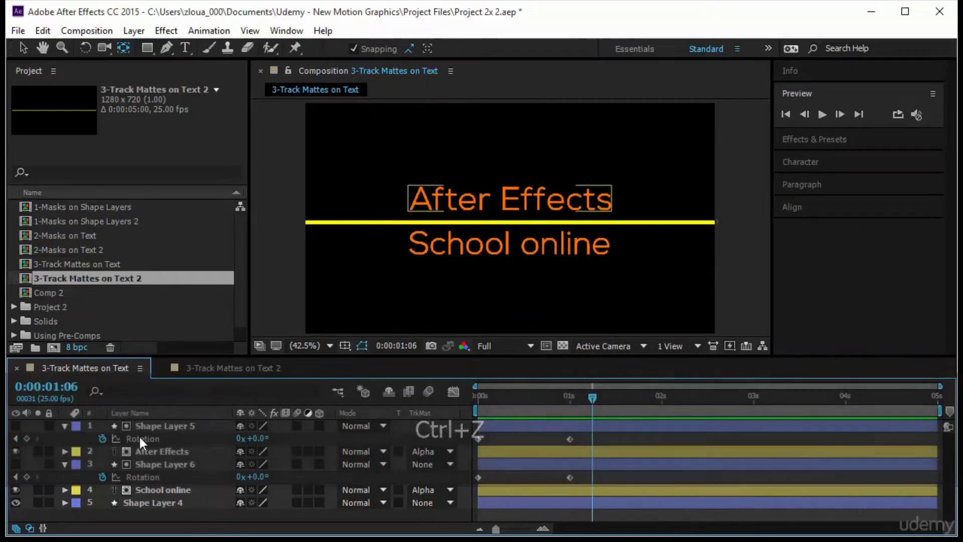
{"action": "left_click", "coordinate": [102, 438]}
{"action": "left_click", "coordinate": [102, 475]}
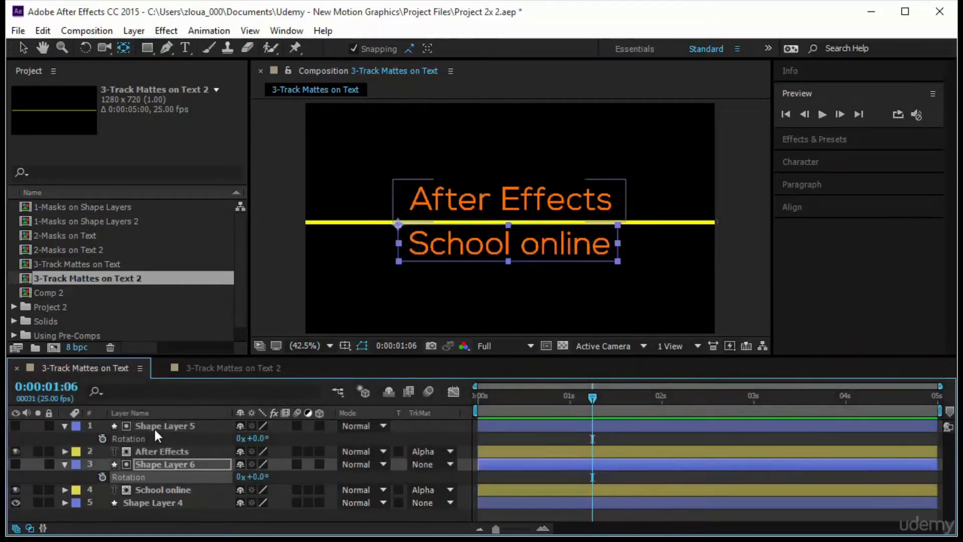
Keyframe Shape Layer 5's unlinked Scale at 100, 100% at 0:00:01:00 and 1, 100% at 0:00:00:00, and scrub through it
{"action": "left_click", "coordinate": [154, 426]}
{"action": "key", "text": "s"}
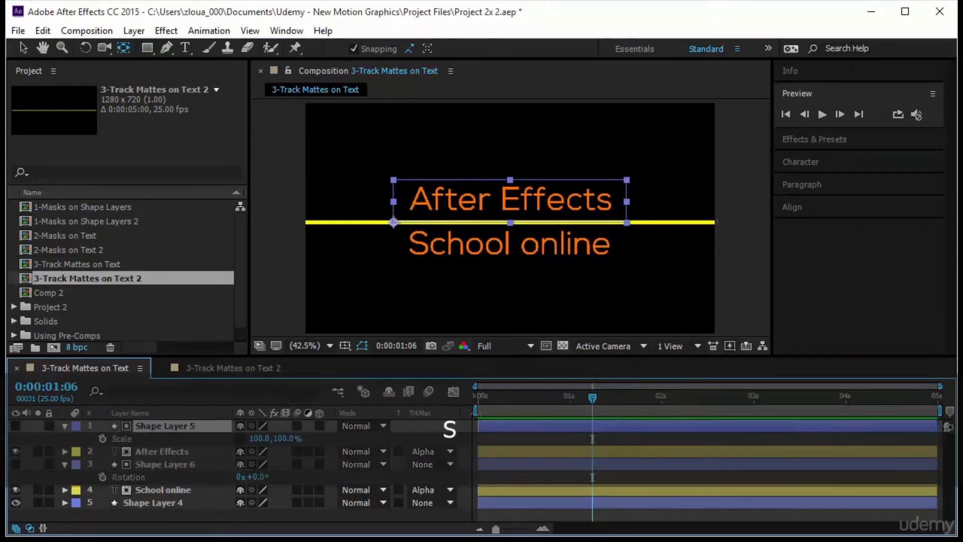
{"action": "left_click_drag", "start_coordinate": [592, 397], "coordinate": [419, 419]}
{"action": "left_click", "coordinate": [102, 438]}
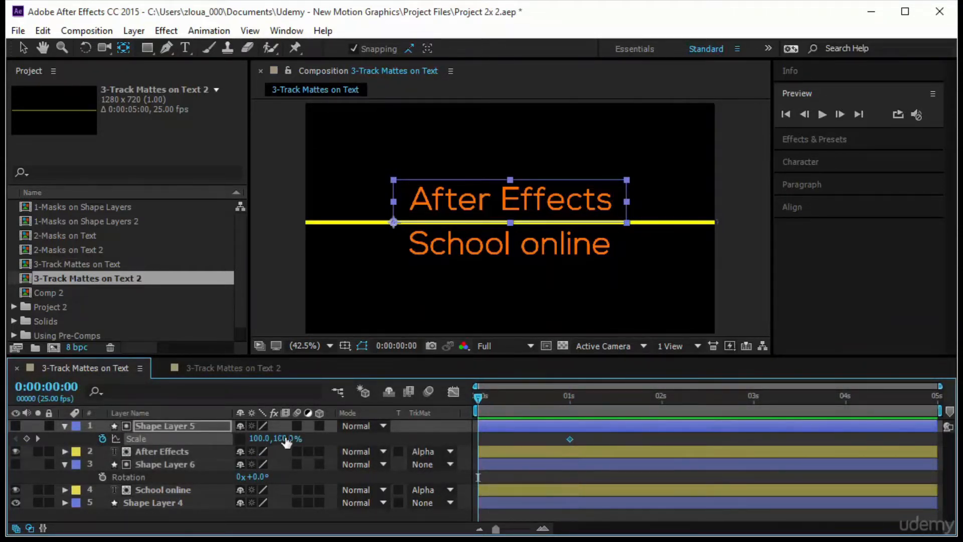
{"action": "left_click_drag", "start_coordinate": [287, 441], "coordinate": [195, 445]}
{"action": "key", "text": "ctrl+z"}
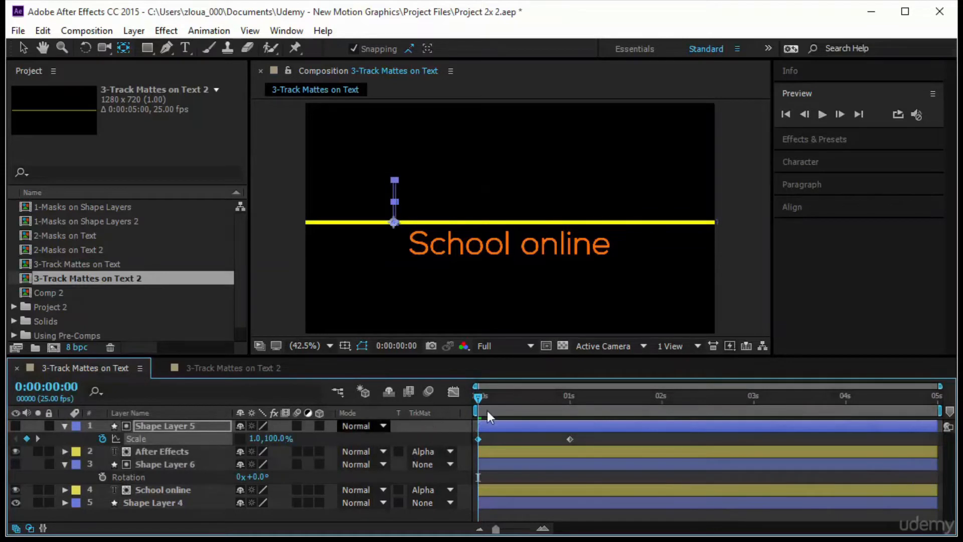
{"action": "left_click_drag", "start_coordinate": [477, 398], "coordinate": [567, 423]}
Move Shape Layer 5's anchor point to the rectangle's center and preview the text opening outward
{"action": "key", "text": "k"}
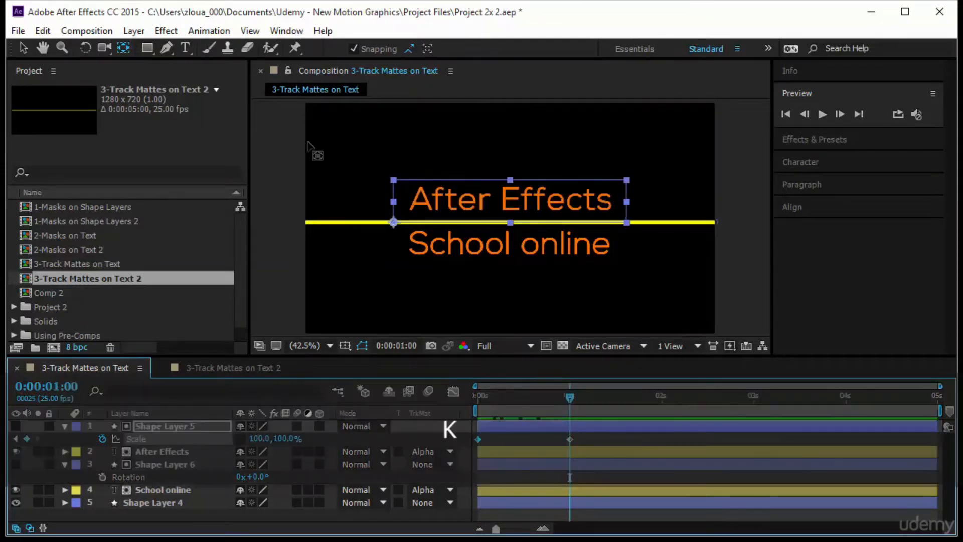
{"action": "left_click_drag", "start_coordinate": [393, 222], "coordinate": [510, 202]}
{"action": "left_click_drag", "start_coordinate": [570, 398], "coordinate": [467, 417]}
{"action": "key", "text": "space"}
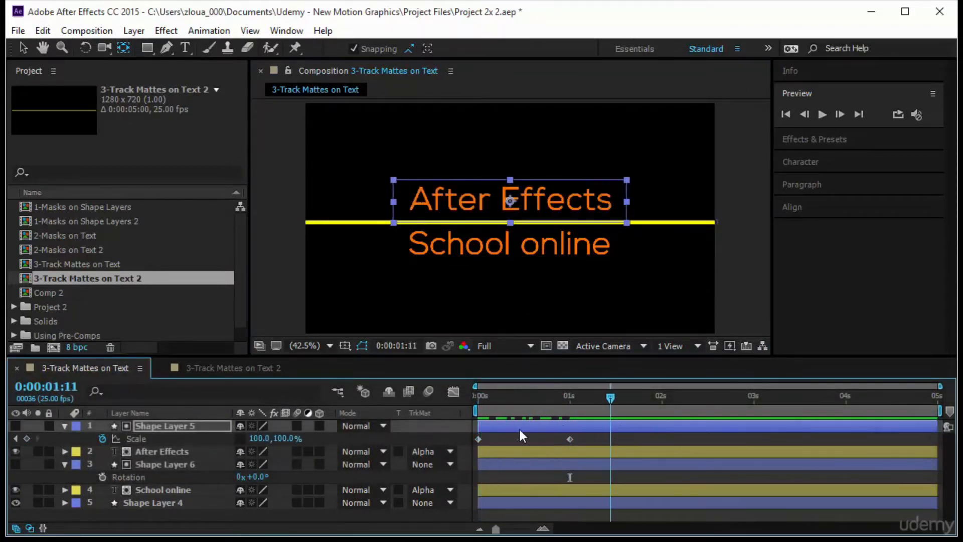
{"action": "key", "text": "space"}
Set Shape Layer 5's horizontal Scale at 0:00:00:00 to 0% and scrub through the "After Effects" text reveal
{"action": "left_click", "coordinate": [256, 438]}
{"action": "type", "text": "0"}
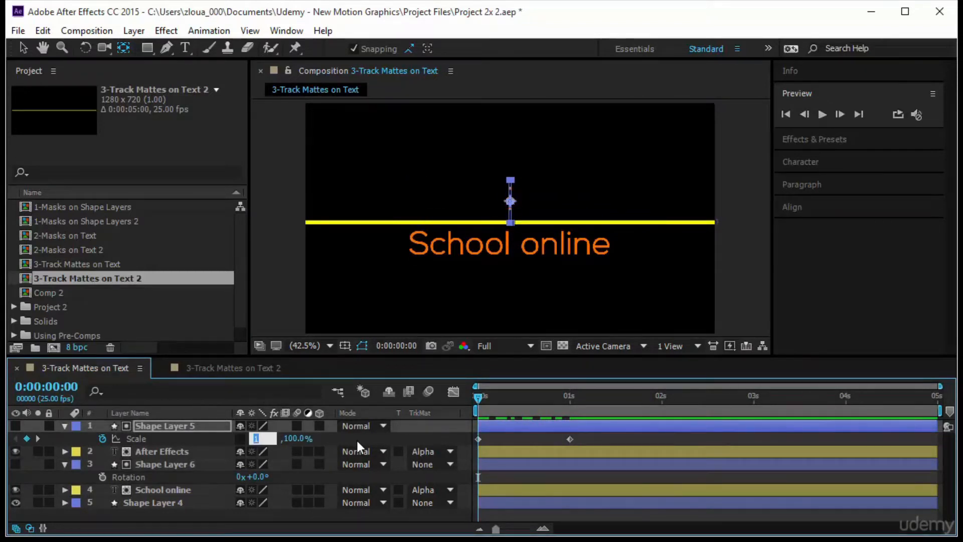
{"action": "key", "text": "Return"}
{"action": "left_click_drag", "start_coordinate": [477, 395], "coordinate": [577, 396]}
{"action": "left_click", "coordinate": [648, 437]}
{"action": "left_click_drag", "start_coordinate": [451, 420], "coordinate": [633, 439]}
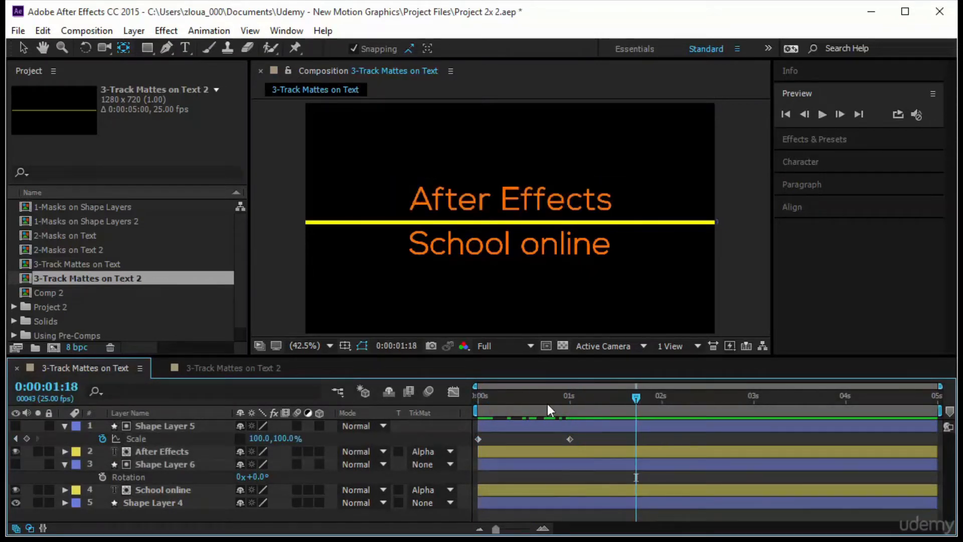
{"action": "left_click", "coordinate": [167, 426]}
{"action": "left_click", "coordinate": [173, 446]}
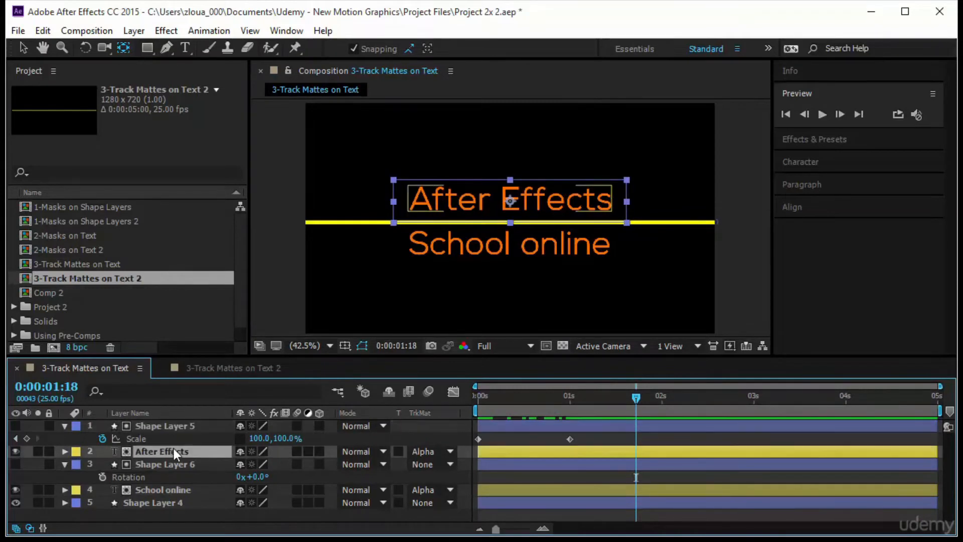
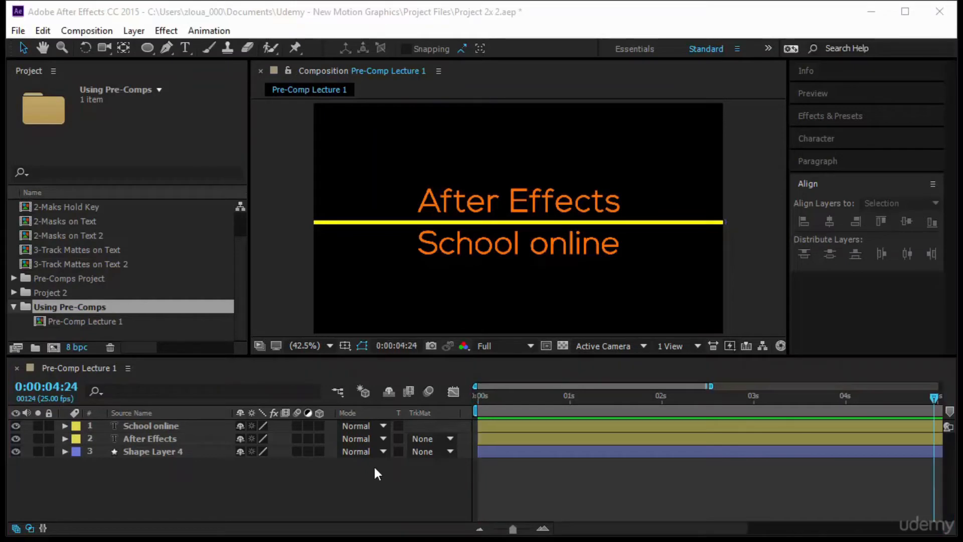
Look through the compositions in the Pre-Comps Project folder, collapse it, and select the Using Pre-Comps folder
{"action": "left_click", "coordinate": [100, 279]}
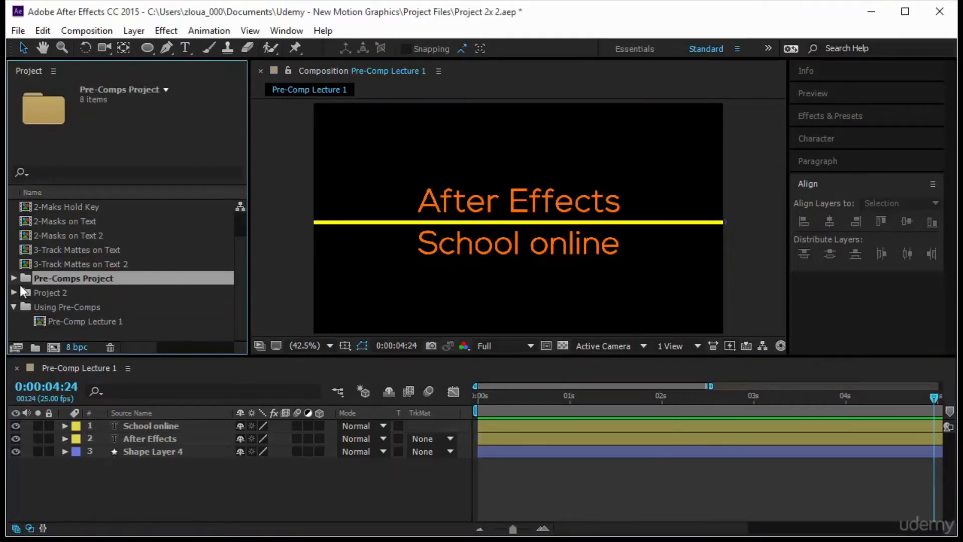
{"action": "left_click", "coordinate": [13, 278]}
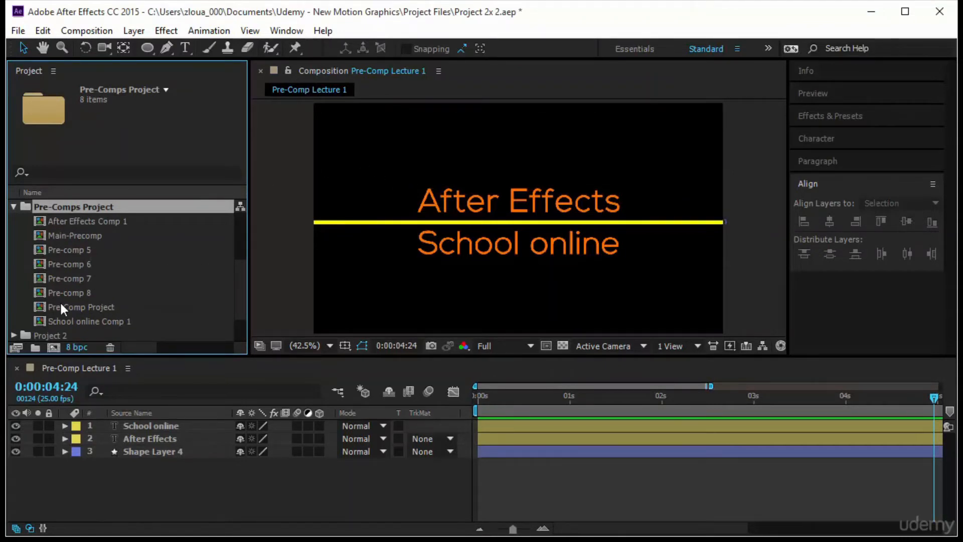
{"action": "left_click", "coordinate": [13, 207]}
{"action": "left_click", "coordinate": [45, 322]}
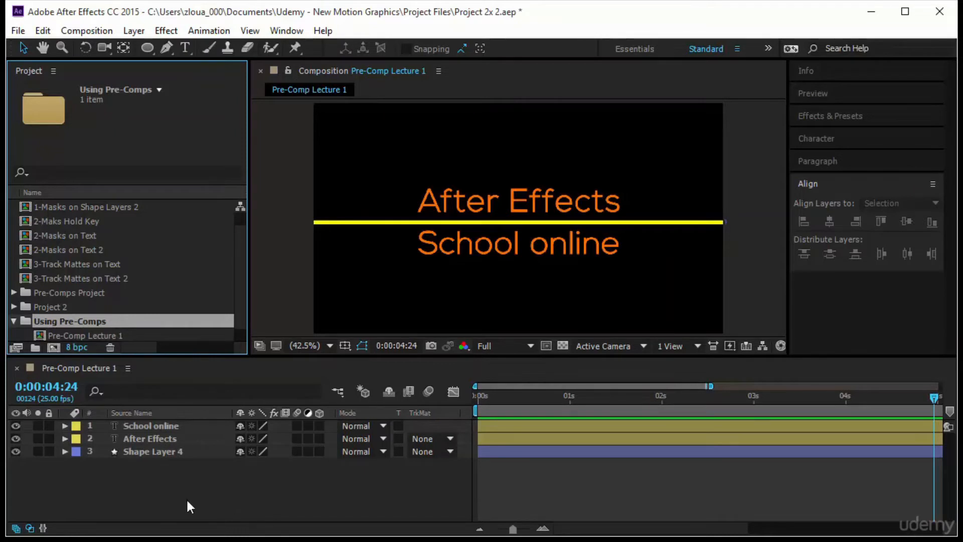
Pre-compose the "After Effects" text layer as After Effects Comp 2, moving all attributes into it and opening the new composition
{"action": "left_click", "coordinate": [477, 208]}
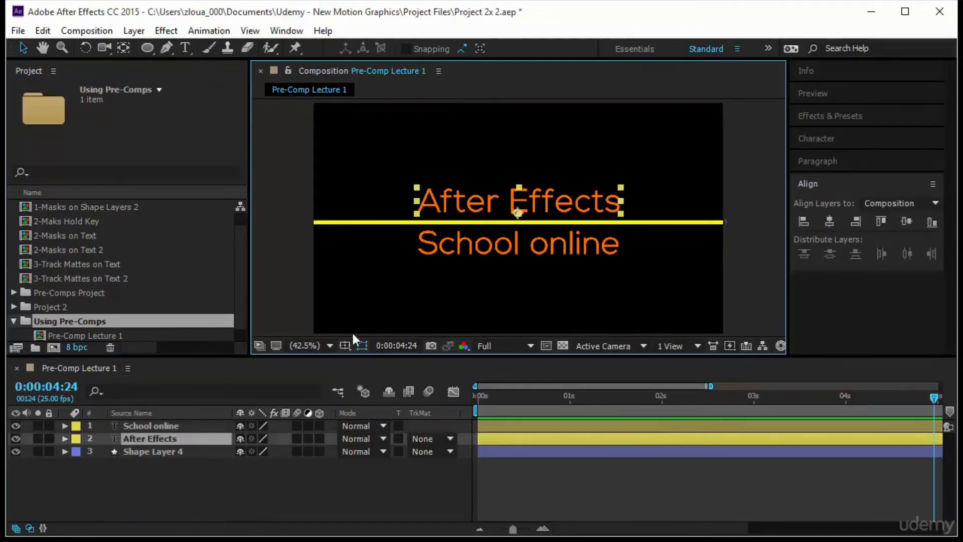
{"action": "right_click", "coordinate": [179, 440]}
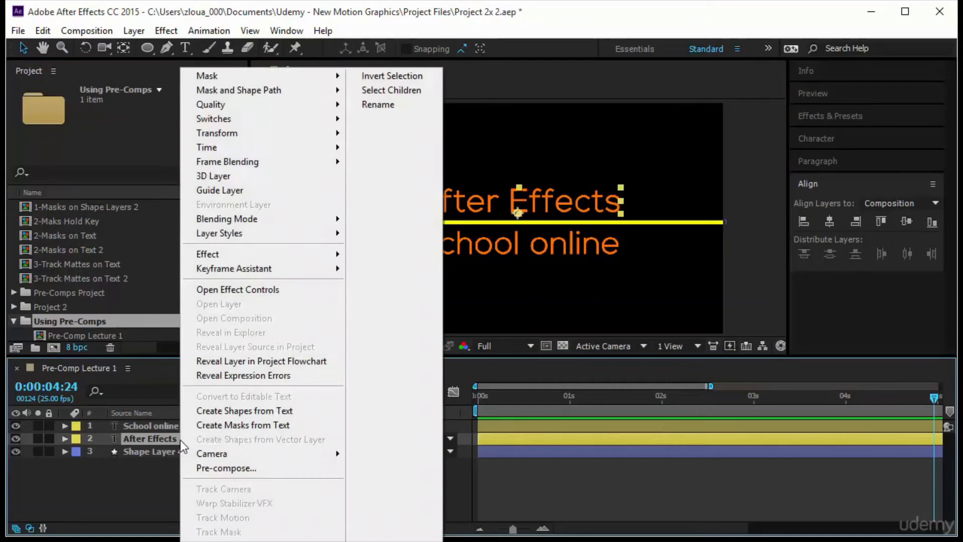
{"action": "left_click", "coordinate": [201, 469]}
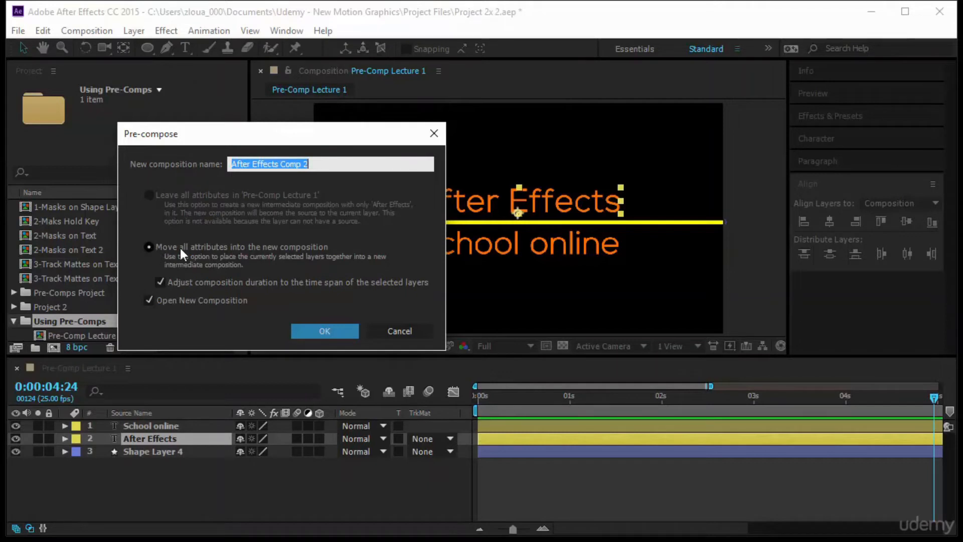
{"action": "left_click", "coordinate": [150, 248]}
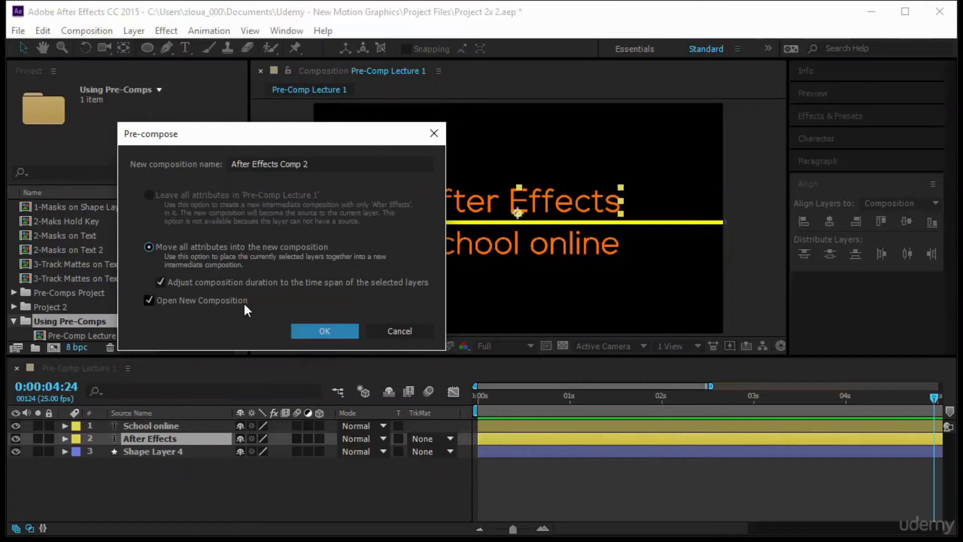
{"action": "left_click", "coordinate": [306, 328]}
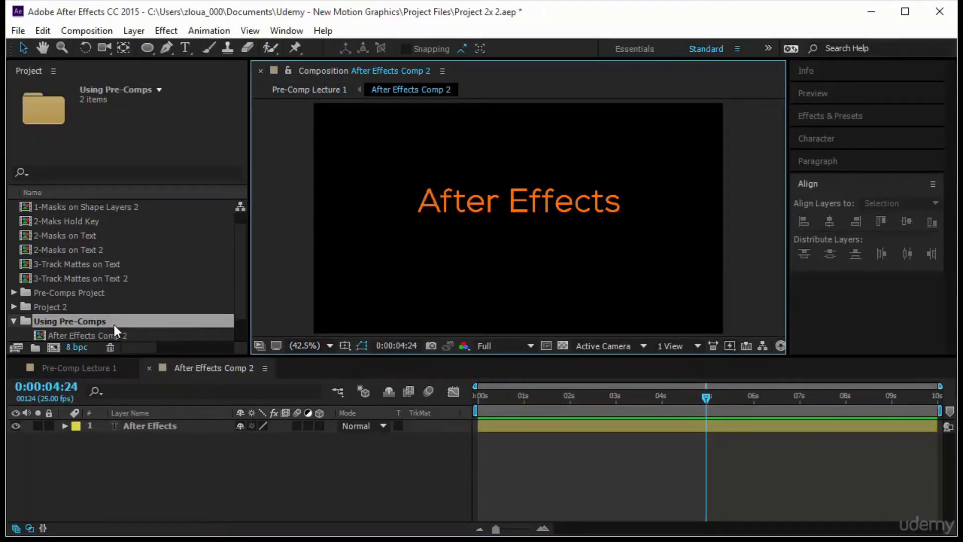
Find After Effects Comp 2 in the Using Pre-Comps folder and check its composition size and duration settings
{"action": "scroll", "coordinate": [126, 324], "scroll_direction": "down", "scroll_amount": 2}
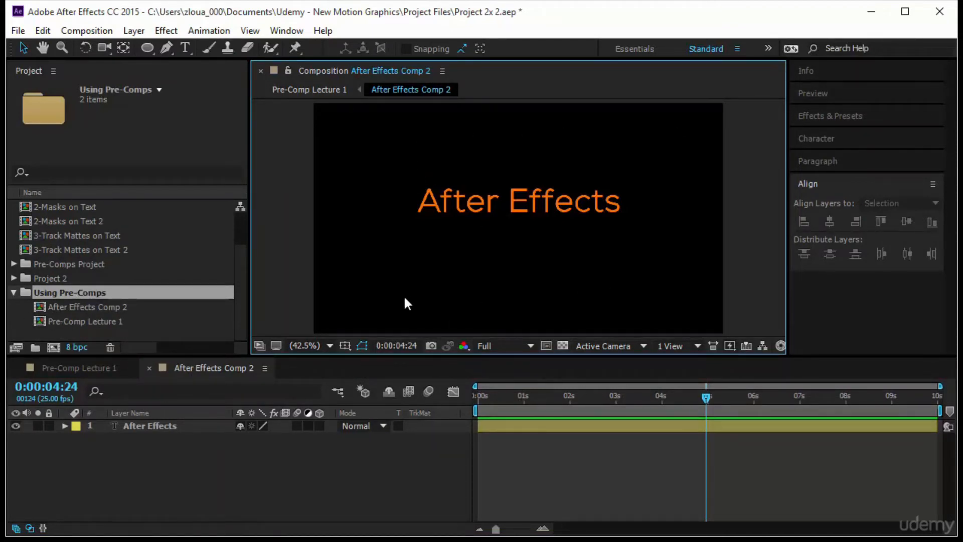
{"action": "right_click", "coordinate": [224, 368]}
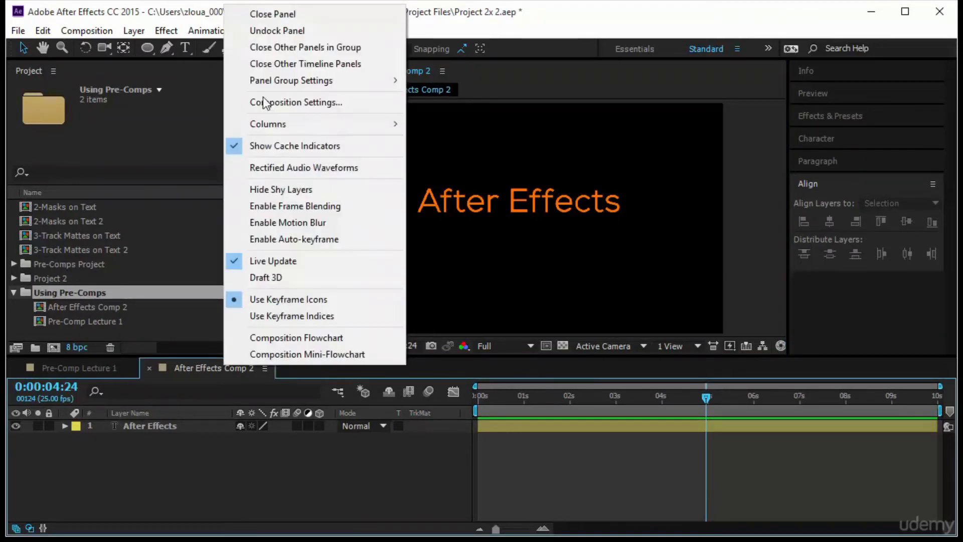
{"action": "left_click", "coordinate": [241, 103]}
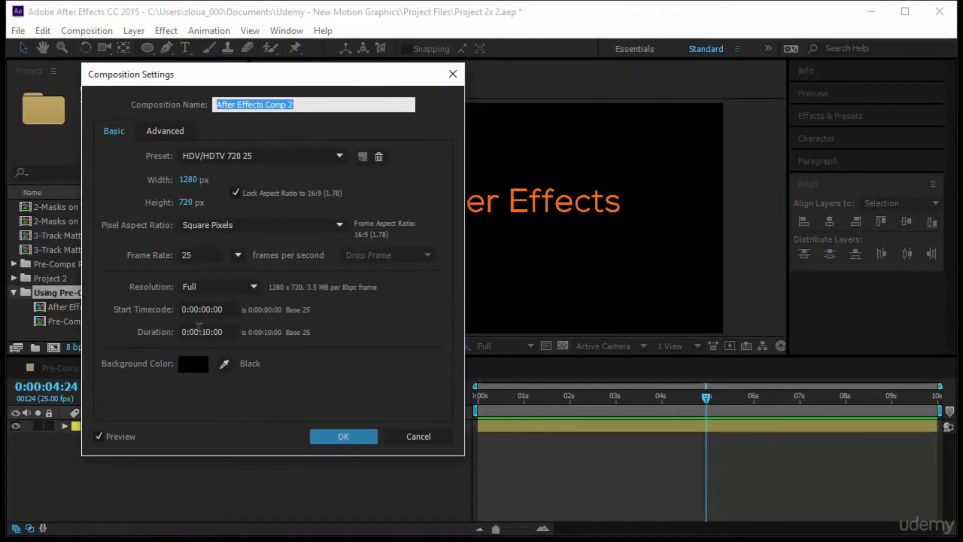
{"action": "left_click", "coordinate": [333, 436]}
{"action": "key", "text": "ctrl+z"}
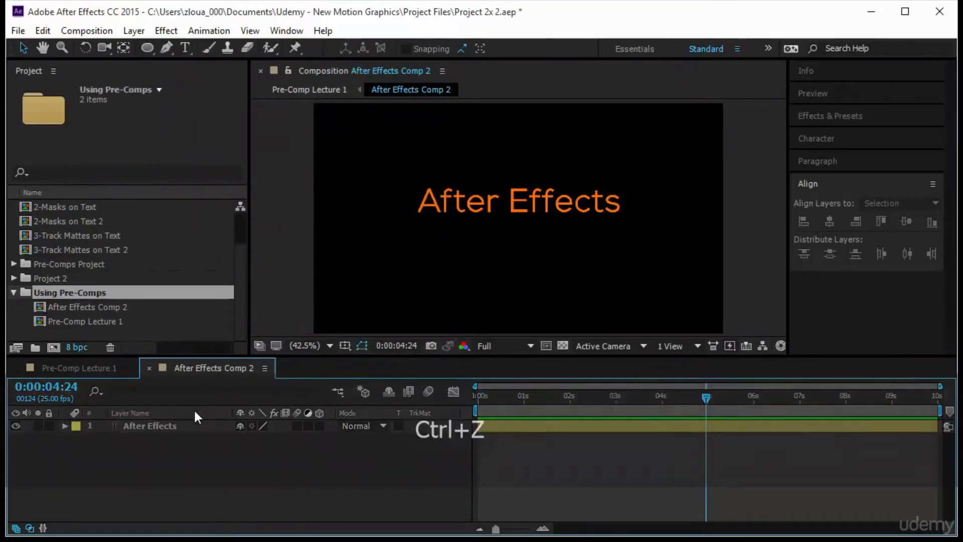
In Pre-Comp Lecture 1, try moving the After Effects Comp 2 layer slightly down and left, and undo the move
{"action": "left_click", "coordinate": [90, 370]}
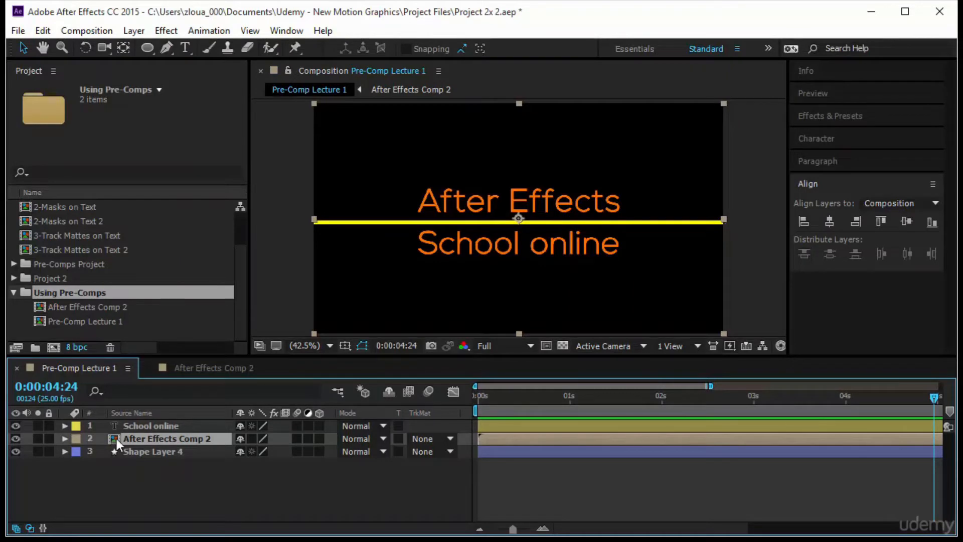
{"action": "left_click", "coordinate": [357, 300]}
{"action": "mouse_move", "coordinate": [357, 301]}
{"action": "left_mouse_down"}
{"action": "mouse_move", "coordinate": [391, 245]}
{"action": "mouse_move", "coordinate": [362, 241]}
{"action": "mouse_move", "coordinate": [349, 283]}
{"action": "mouse_move", "coordinate": [339, 262]}
{"action": "mouse_move", "coordinate": [300, 285]}
{"action": "mouse_move", "coordinate": [353, 309]}
{"action": "left_mouse_up"}
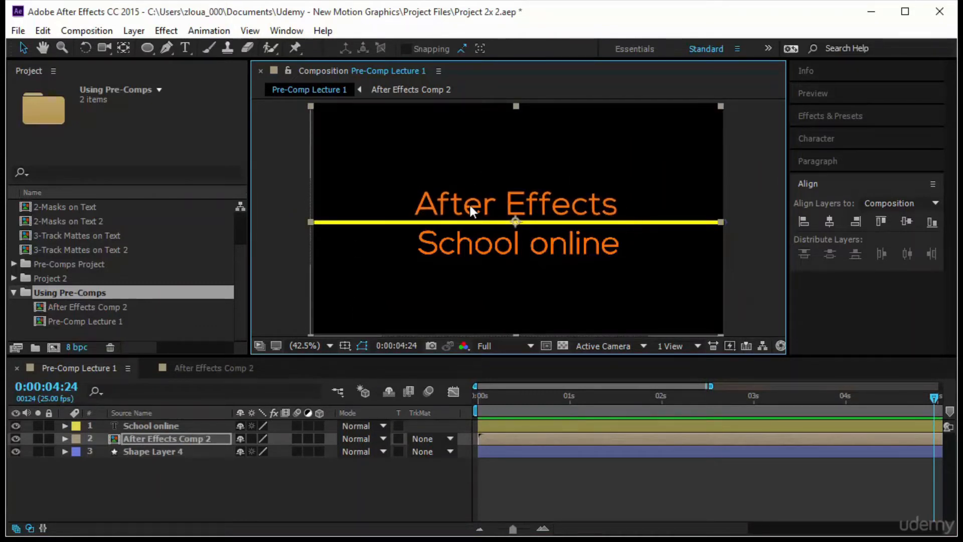
{"action": "key", "text": "ctrl+z"}
{"action": "key", "text": "ctrl+z"}
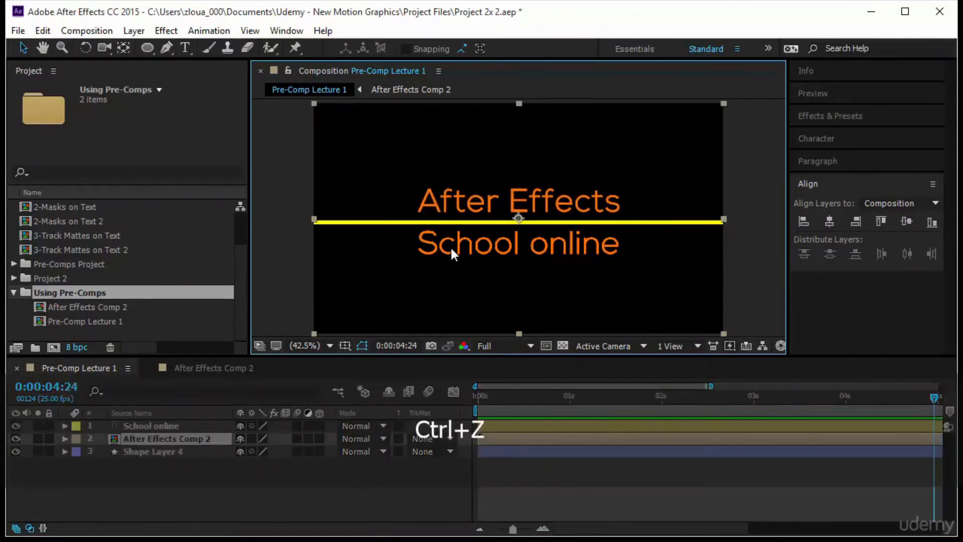
In After Effects Comp 2, fit a region of interest of about 655 × 111 px around the text and crop the composition to it
{"action": "left_click", "coordinate": [214, 368]}
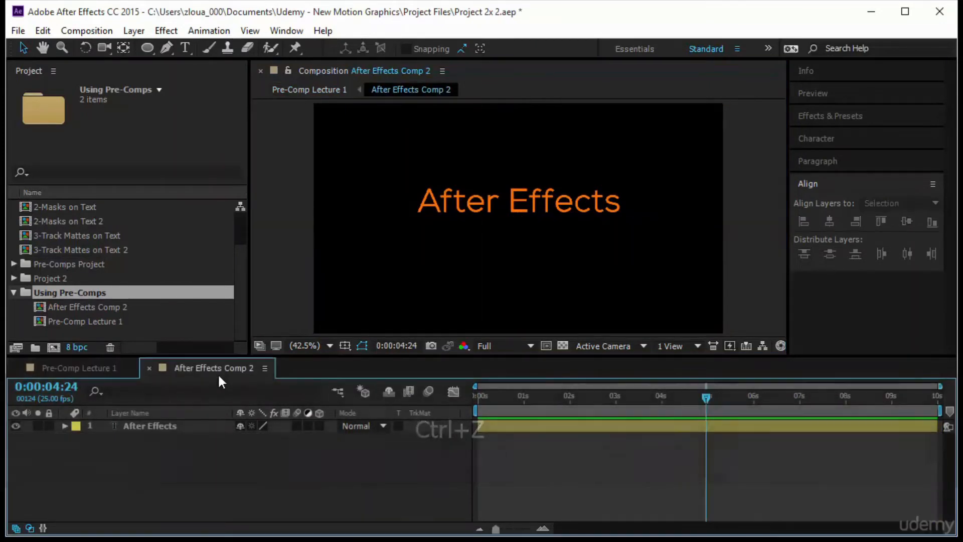
{"action": "left_click", "coordinate": [545, 346]}
{"action": "left_click_drag", "start_coordinate": [414, 180], "coordinate": [625, 206]}
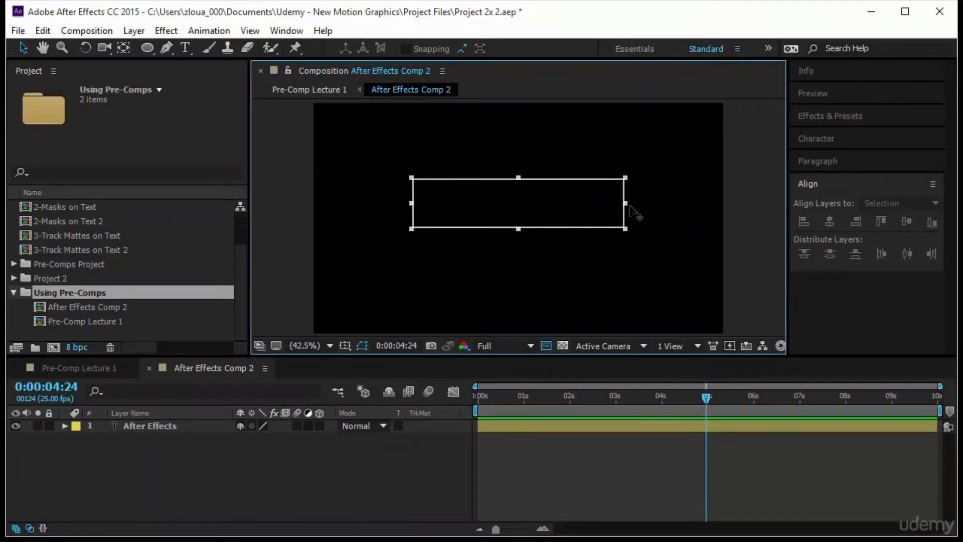
{"action": "left_click_drag", "start_coordinate": [518, 180], "coordinate": [518, 182]}
{"action": "left_click_drag", "start_coordinate": [518, 228], "coordinate": [519, 220]}
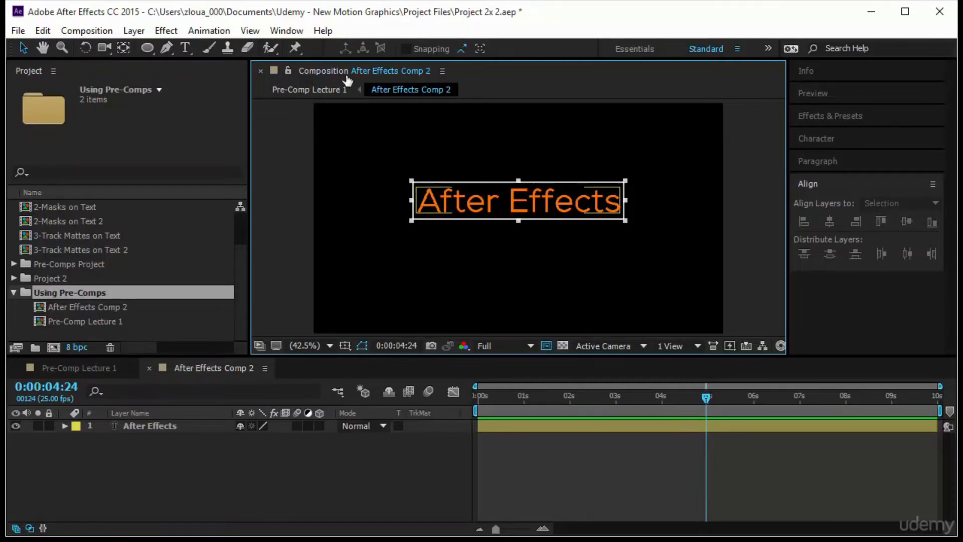
{"action": "left_click", "coordinate": [91, 31]}
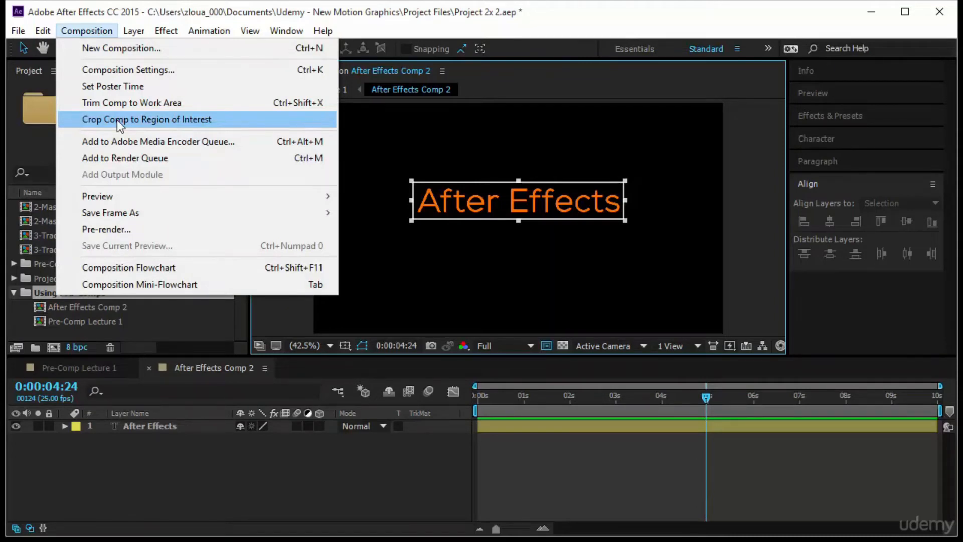
{"action": "left_click", "coordinate": [117, 119]}
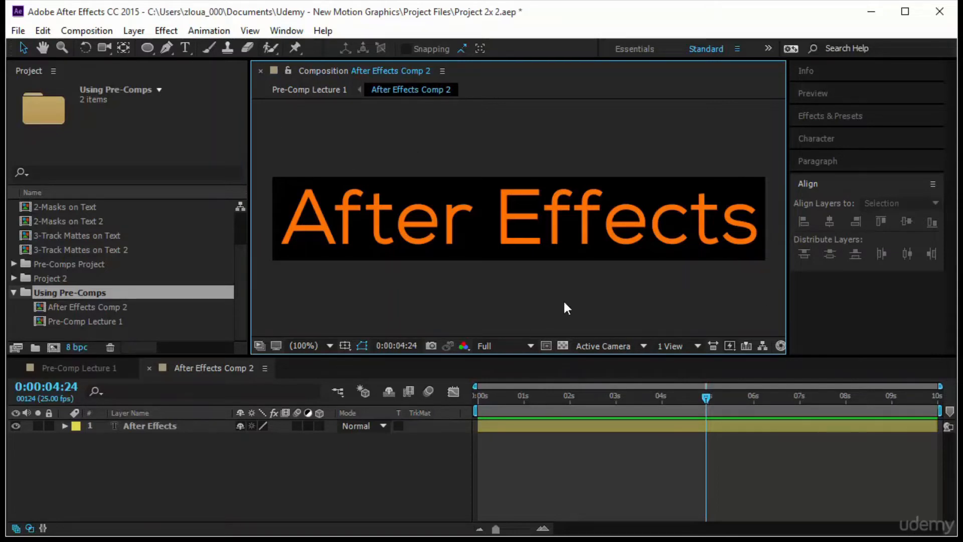
Check the cropped composition's dimensions and available presets in its settings without changing them, and select the text layer
{"action": "right_click", "coordinate": [236, 365]}
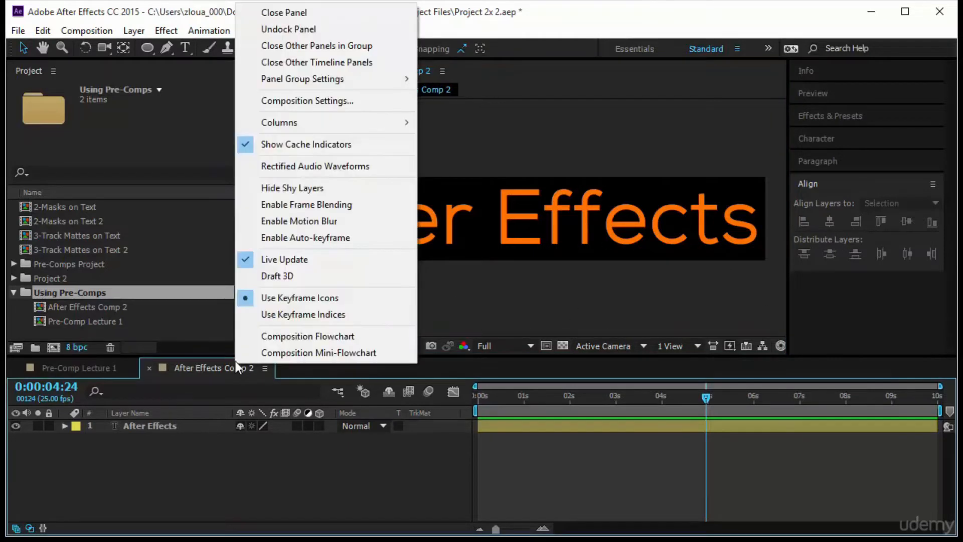
{"action": "left_click", "coordinate": [306, 100]}
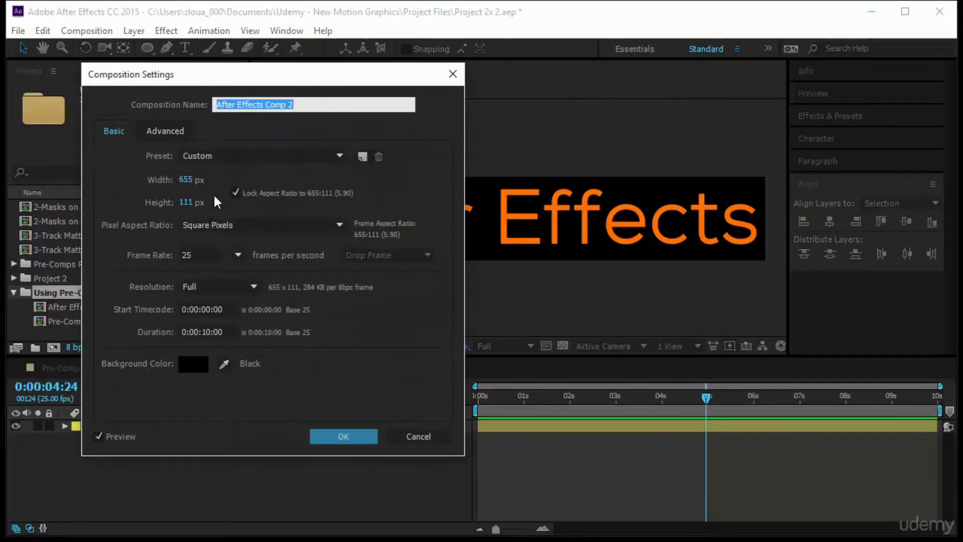
{"action": "left_click", "coordinate": [225, 157]}
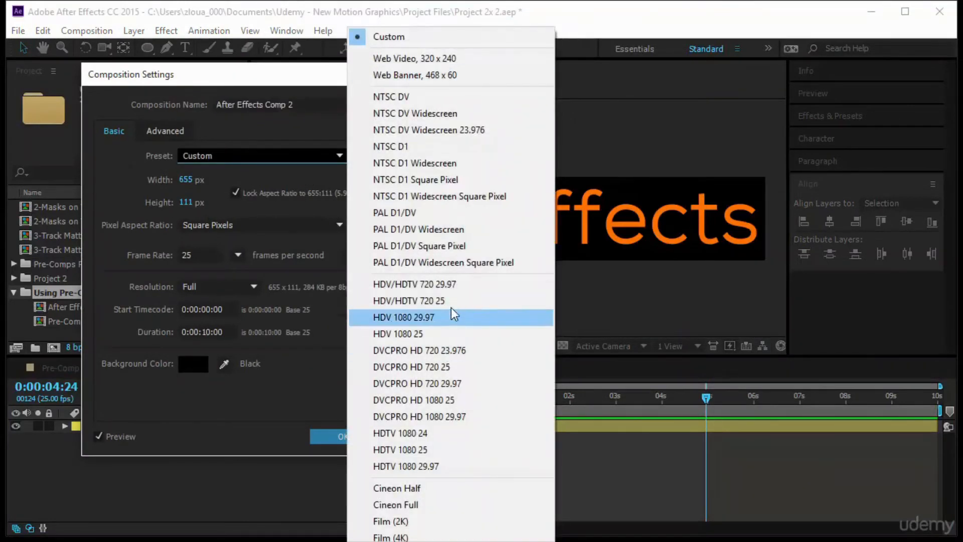
{"action": "left_click", "coordinate": [303, 378]}
{"action": "left_click", "coordinate": [434, 444]}
{"action": "left_click", "coordinate": [597, 206]}
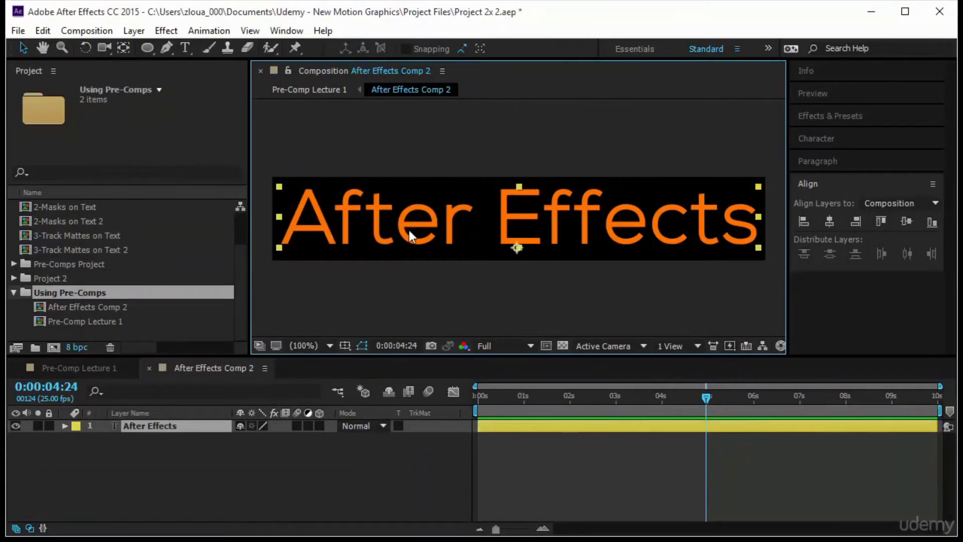
In Pre-Comp Lecture 1, reposition the cropped After Effects Comp 2 layer so its lower edge sits on the yellow line
{"action": "left_click", "coordinate": [98, 366]}
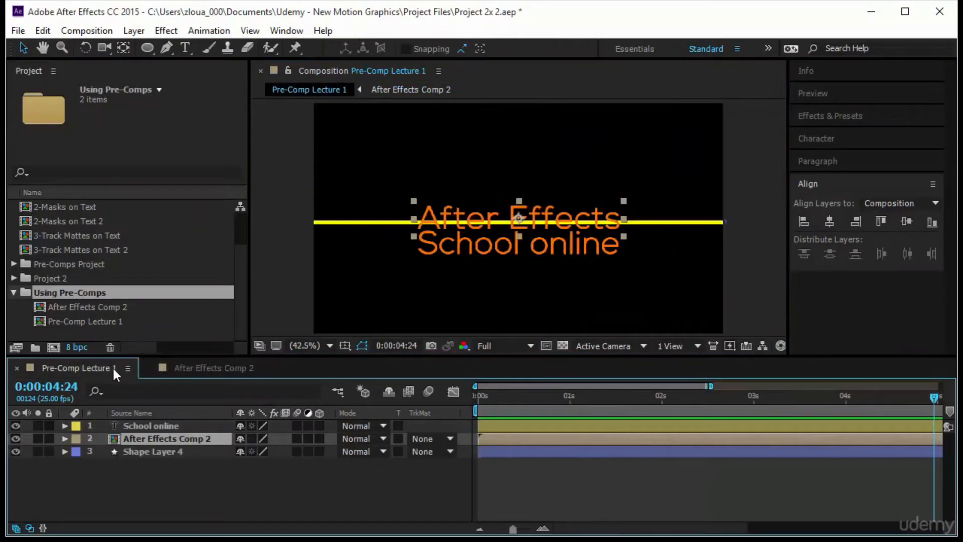
{"action": "left_click", "coordinate": [535, 218]}
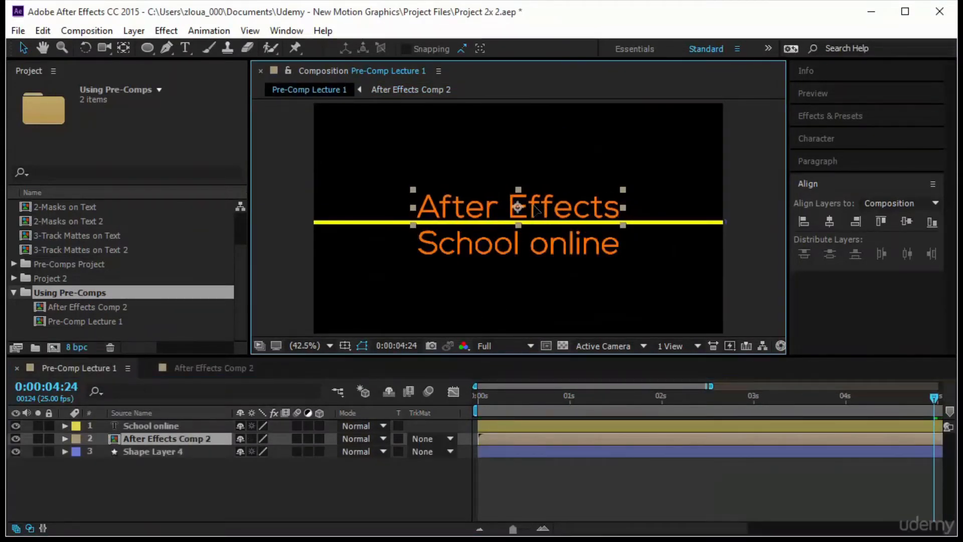
{"action": "left_click_drag", "start_coordinate": [534, 205], "coordinate": [541, 182]}
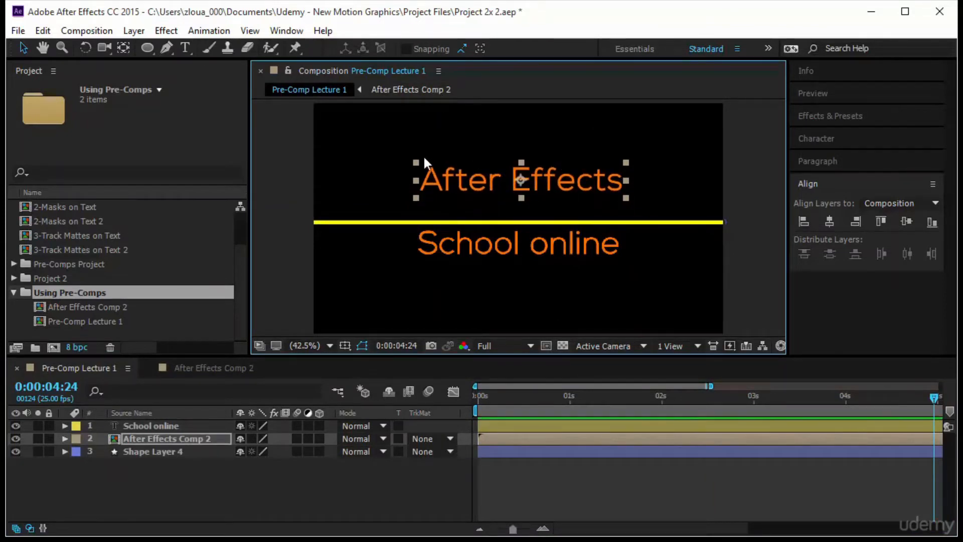
{"action": "left_click", "coordinate": [158, 440]}
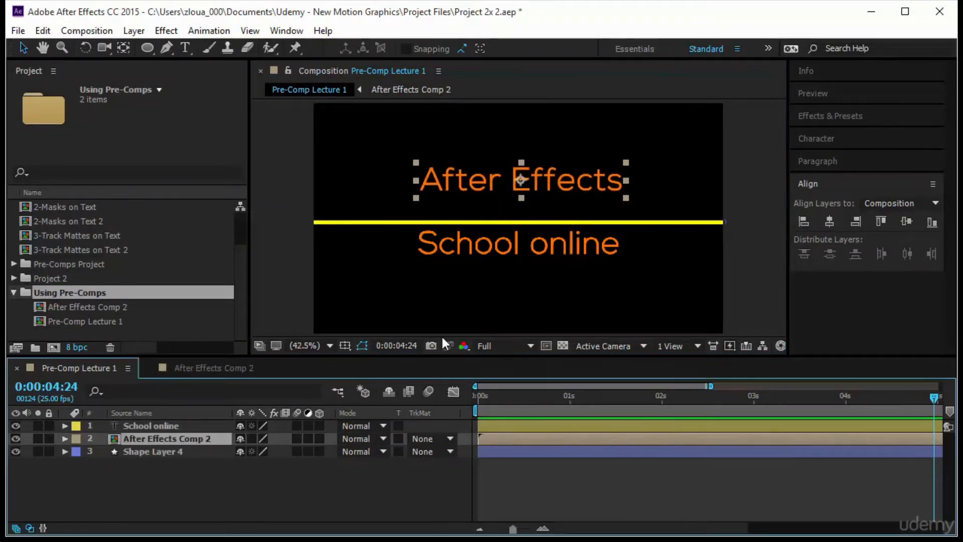
{"action": "left_click_drag", "start_coordinate": [584, 191], "coordinate": [582, 216]}
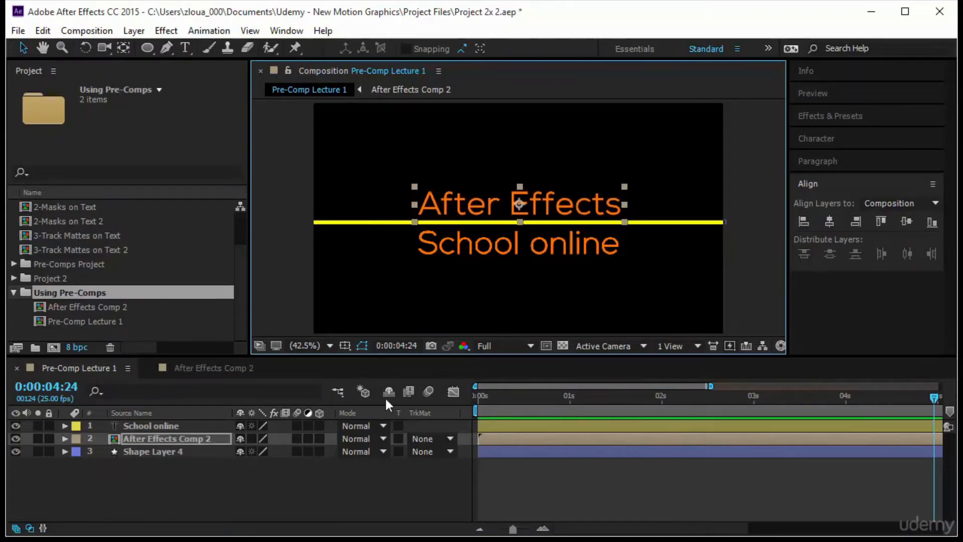
In After Effects Comp 2, keyframe the text's Position at 0:00:00:13, and at 0:00:00:00 move it below the frame to about 324.8, 199.5
{"action": "left_click", "coordinate": [209, 369]}
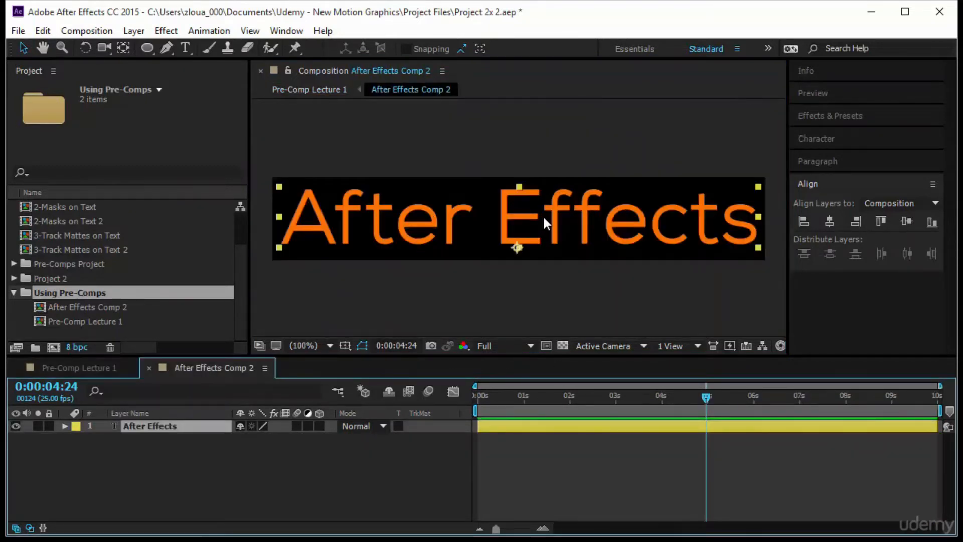
{"action": "left_click_drag", "start_coordinate": [703, 397], "coordinate": [383, 388]}
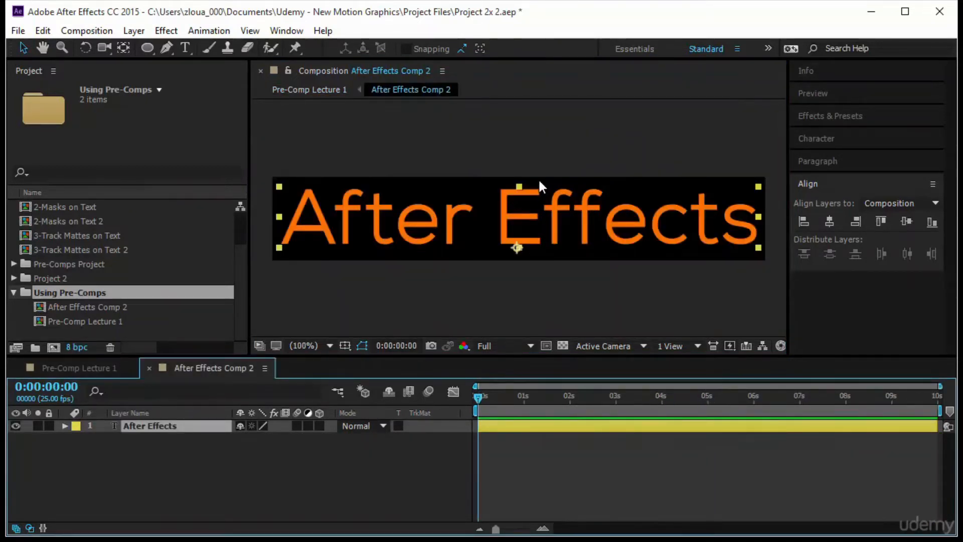
{"action": "key", "text": "p"}
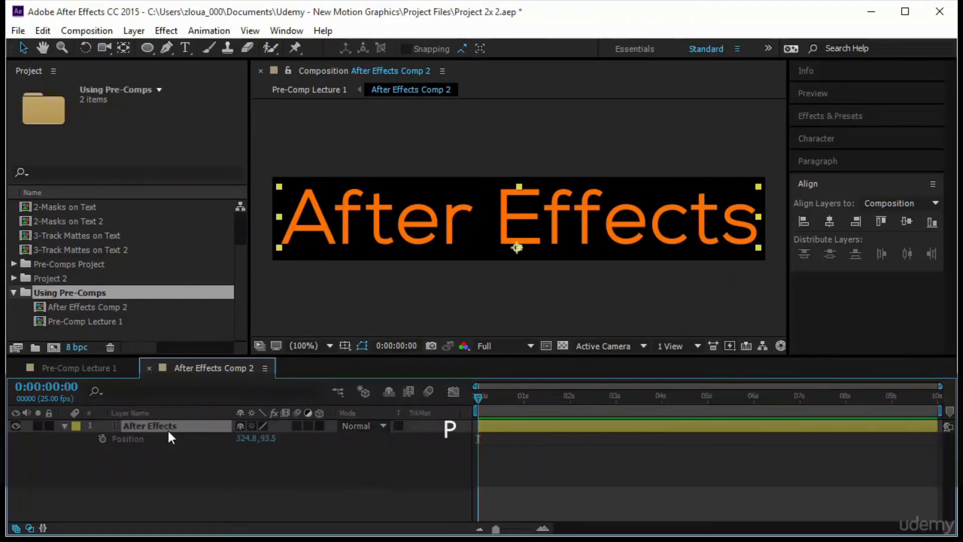
{"action": "left_click_drag", "start_coordinate": [477, 398], "coordinate": [500, 402]}
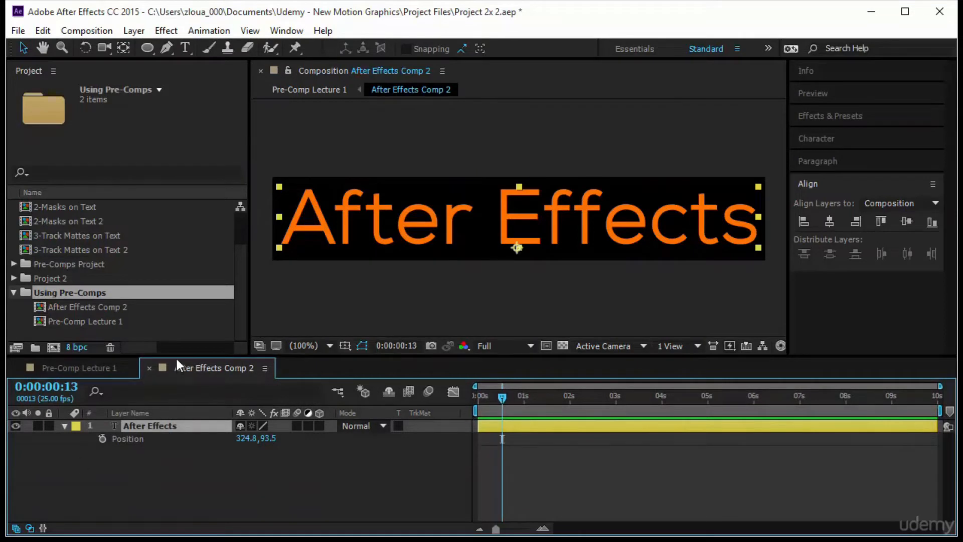
{"action": "left_click", "coordinate": [103, 437]}
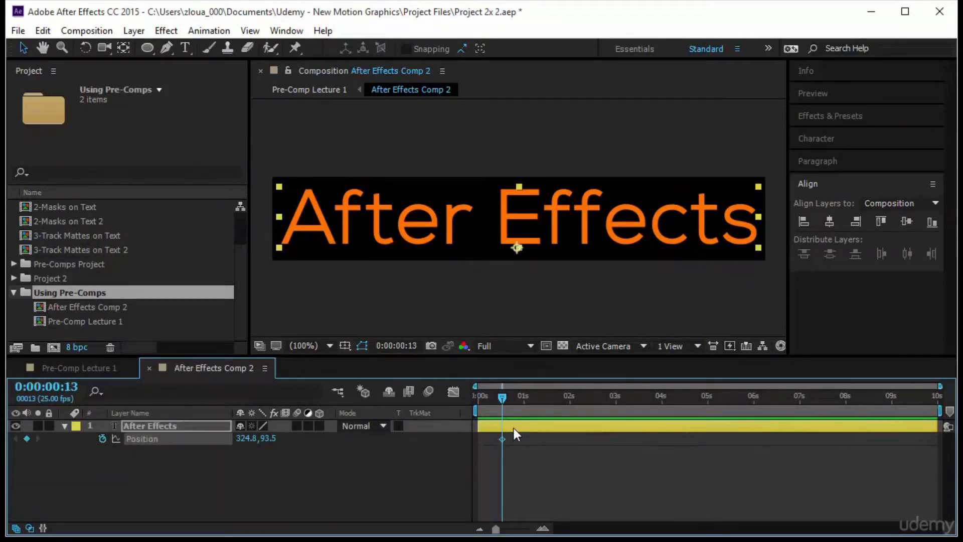
{"action": "left_click_drag", "start_coordinate": [501, 402], "coordinate": [440, 401]}
{"action": "left_click_drag", "start_coordinate": [539, 231], "coordinate": [544, 319]}
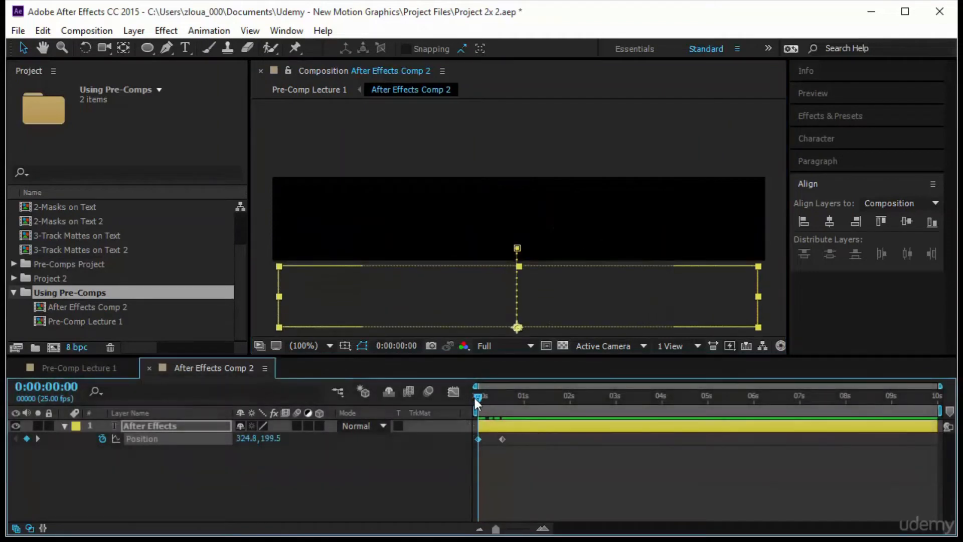
Scrub through the After Effects text reveal in its own composition and in Pre-Comp Lecture 1
{"action": "left_click_drag", "start_coordinate": [476, 398], "coordinate": [457, 456]}
{"action": "left_click", "coordinate": [88, 366]}
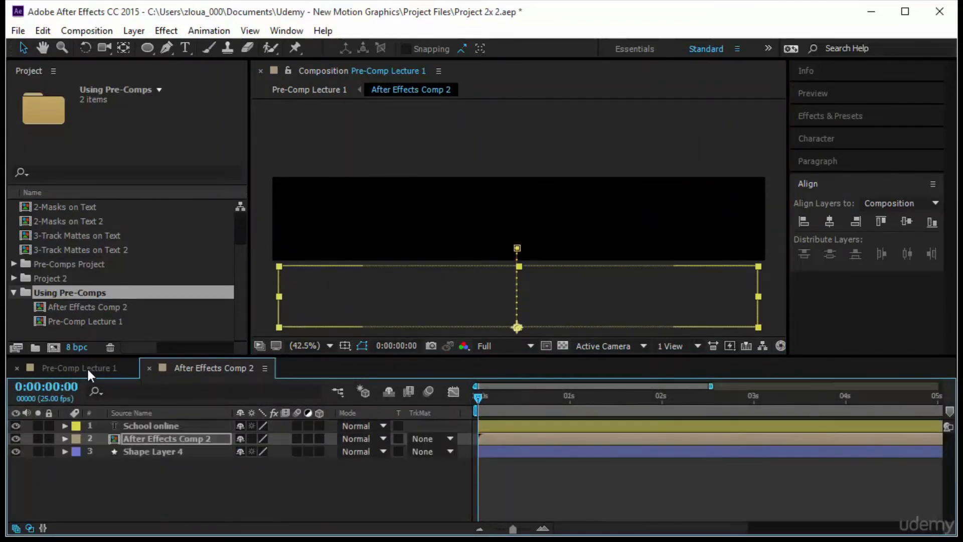
{"action": "left_click", "coordinate": [476, 296]}
{"action": "left_click_drag", "start_coordinate": [479, 397], "coordinate": [446, 431]}
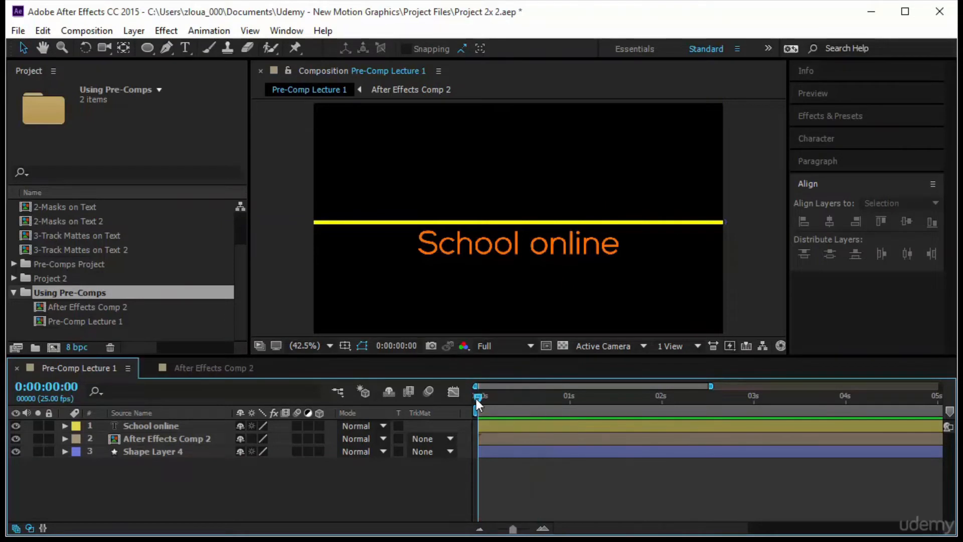
{"action": "mouse_move", "coordinate": [479, 399]}
{"action": "left_mouse_down"}
{"action": "mouse_move", "coordinate": [550, 404]}
{"action": "mouse_move", "coordinate": [464, 407]}
{"action": "left_mouse_up"}
Pre-compose the School online text layer as School online Comp 2 and open the new composition
{"action": "left_click", "coordinate": [191, 428]}
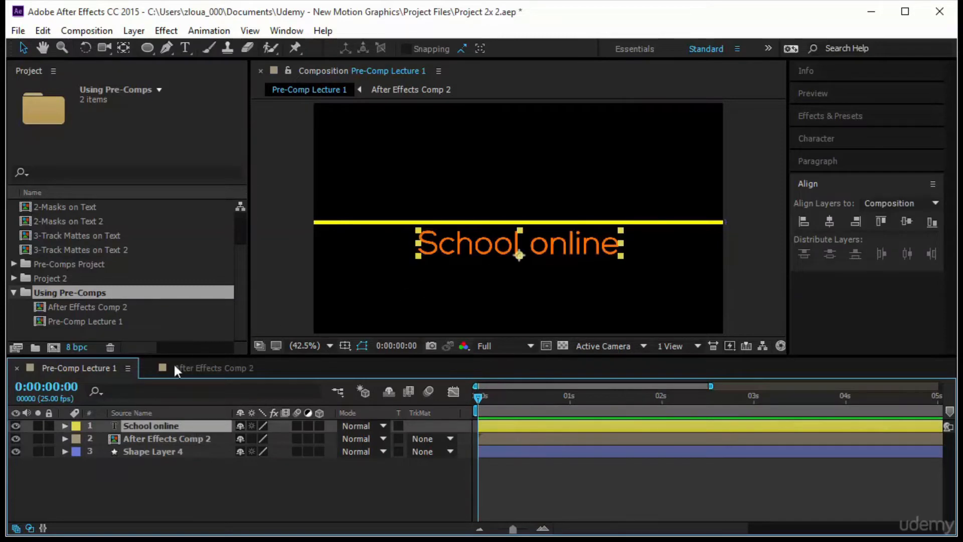
{"action": "right_click", "coordinate": [185, 424]}
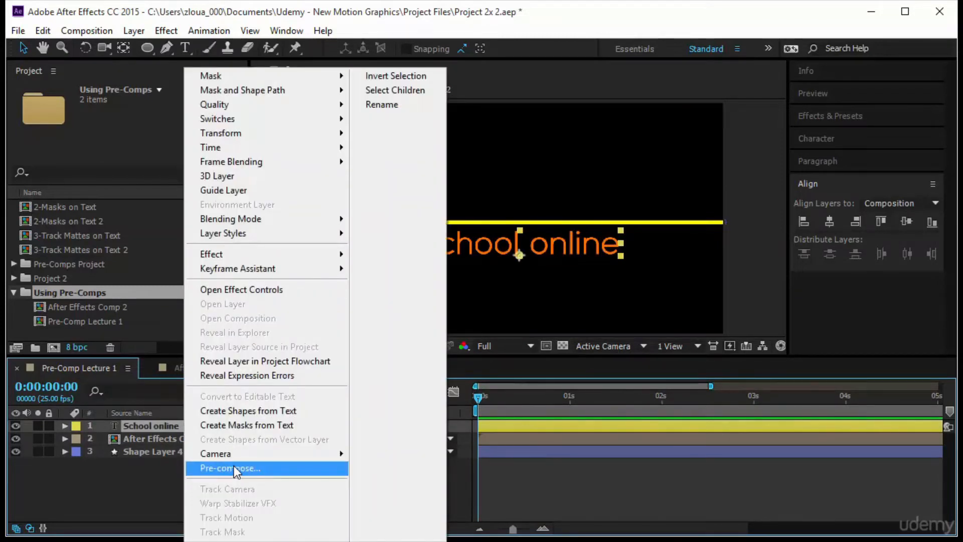
{"action": "left_click", "coordinate": [234, 466]}
{"action": "left_click", "coordinate": [325, 331]}
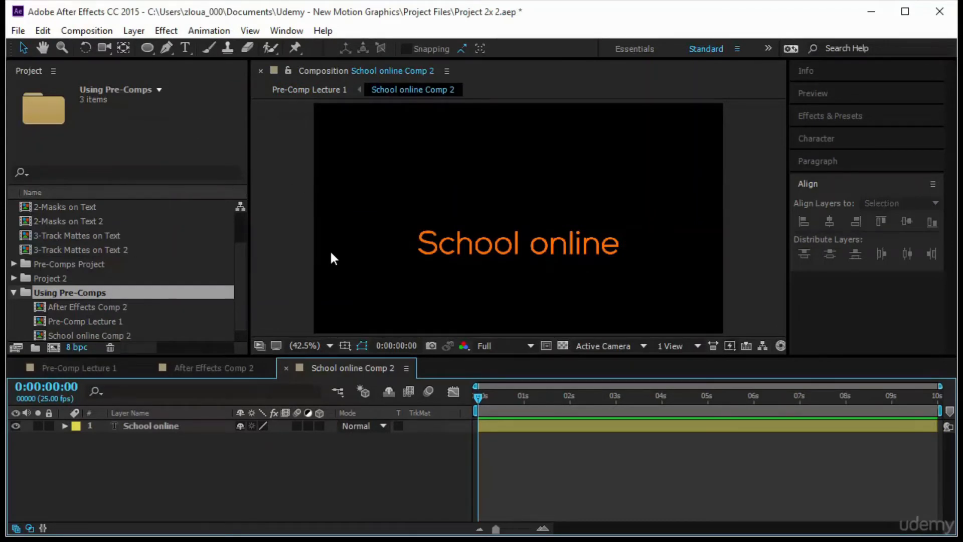
Fit a region of interest tightly around the School online text and crop School online Comp 2 to it
{"action": "left_click", "coordinate": [546, 346]}
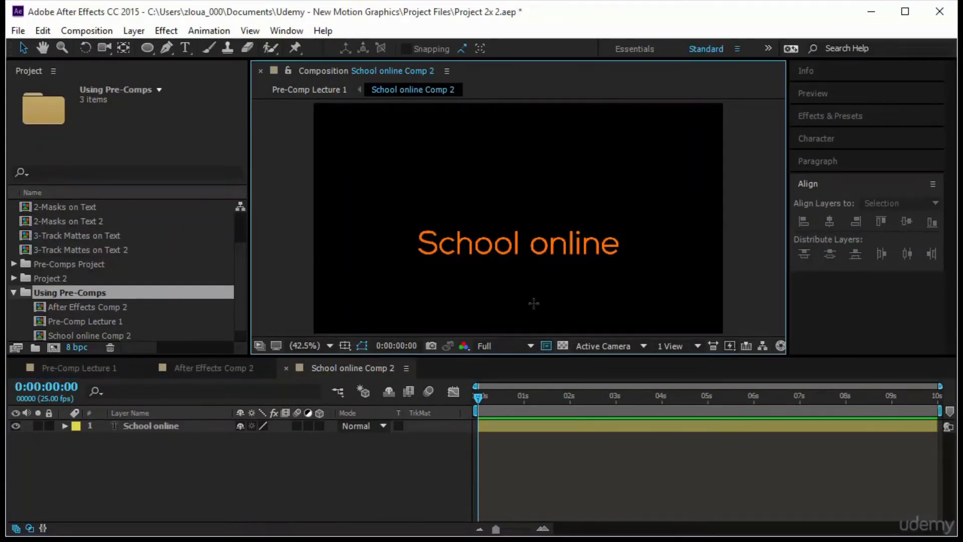
{"action": "left_click_drag", "start_coordinate": [415, 222], "coordinate": [623, 243]}
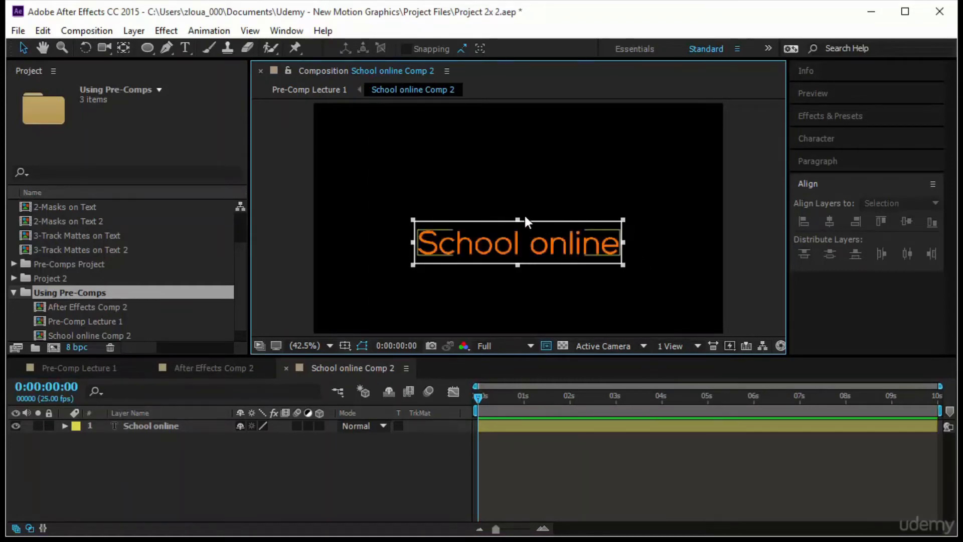
{"action": "left_click_drag", "start_coordinate": [519, 219], "coordinate": [517, 223]}
{"action": "left_click_drag", "start_coordinate": [519, 264], "coordinate": [518, 261]}
{"action": "left_click_drag", "start_coordinate": [517, 224], "coordinate": [517, 227]}
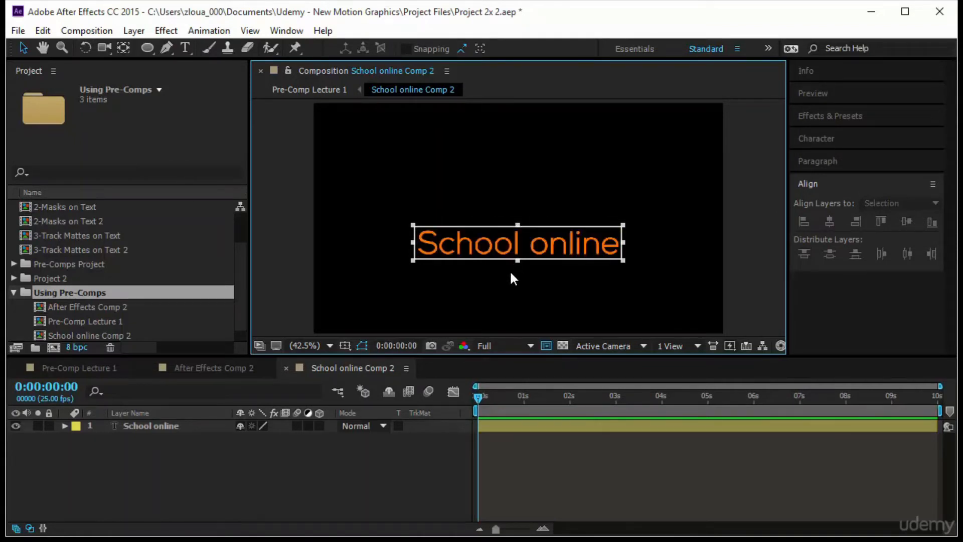
{"action": "left_click", "coordinate": [75, 32]}
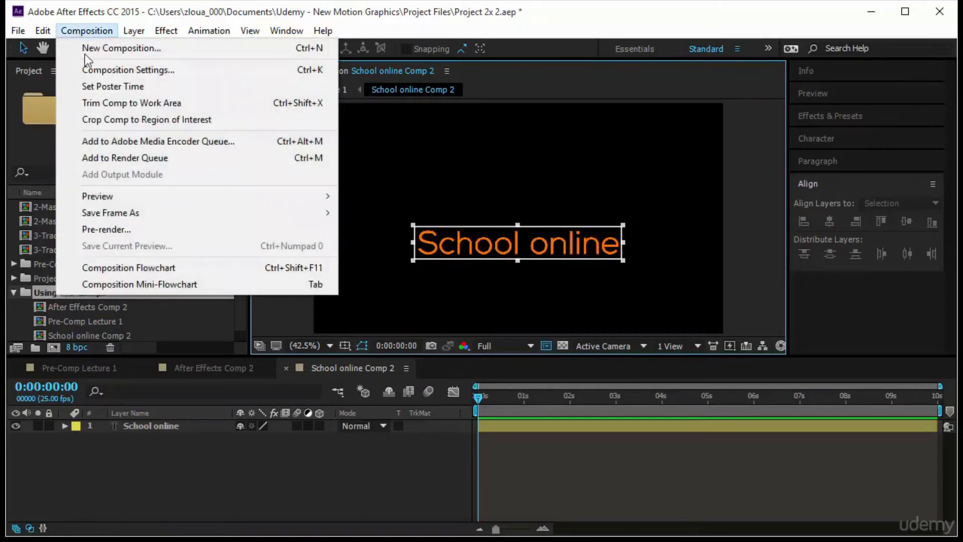
{"action": "left_click", "coordinate": [106, 119]}
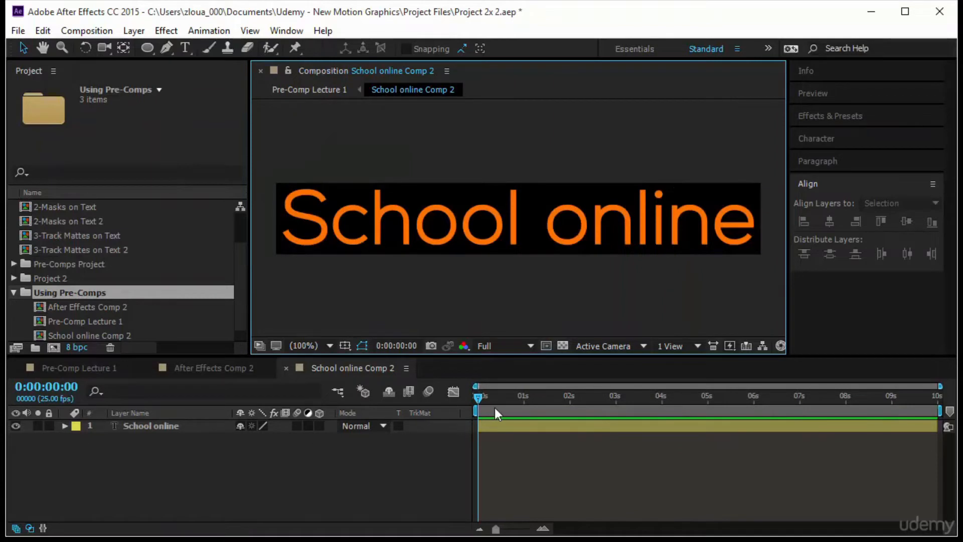
Keyframe the School online text's Position at 0:00:00:13, and at 0:00:00:00 move it above the frame to about 324.4, -5.7
{"action": "left_click", "coordinate": [48, 386]}
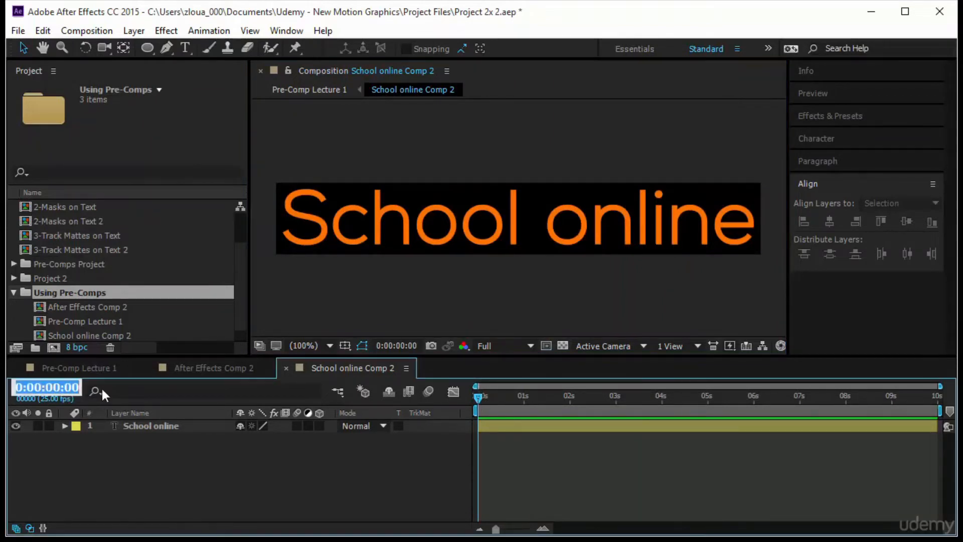
{"action": "type", "text": "13"}
{"action": "key", "text": "Return"}
{"action": "left_click", "coordinate": [173, 424]}
{"action": "key", "text": "p"}
{"action": "left_click", "coordinate": [102, 438]}
{"action": "left_click_drag", "start_coordinate": [499, 401], "coordinate": [453, 406]}
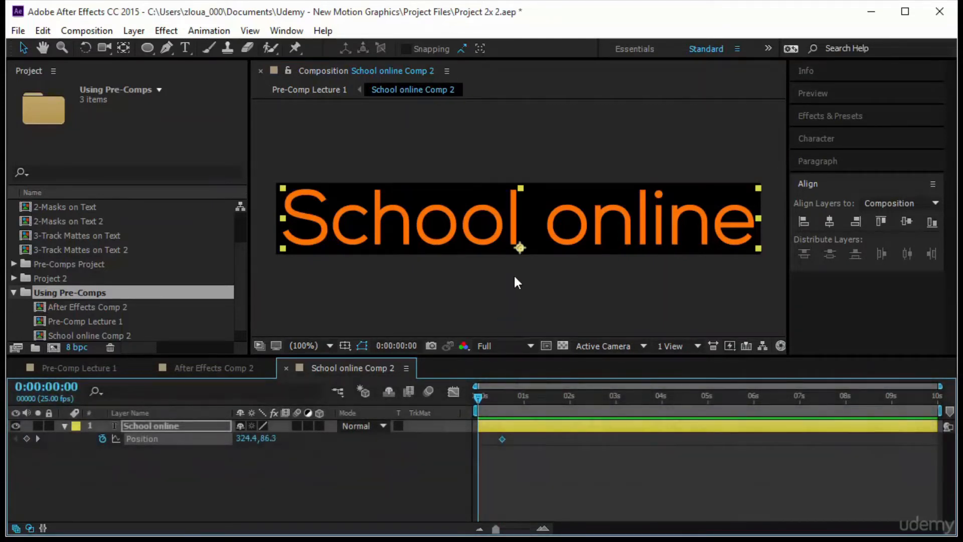
{"action": "left_click_drag", "start_coordinate": [571, 227], "coordinate": [594, 165]}
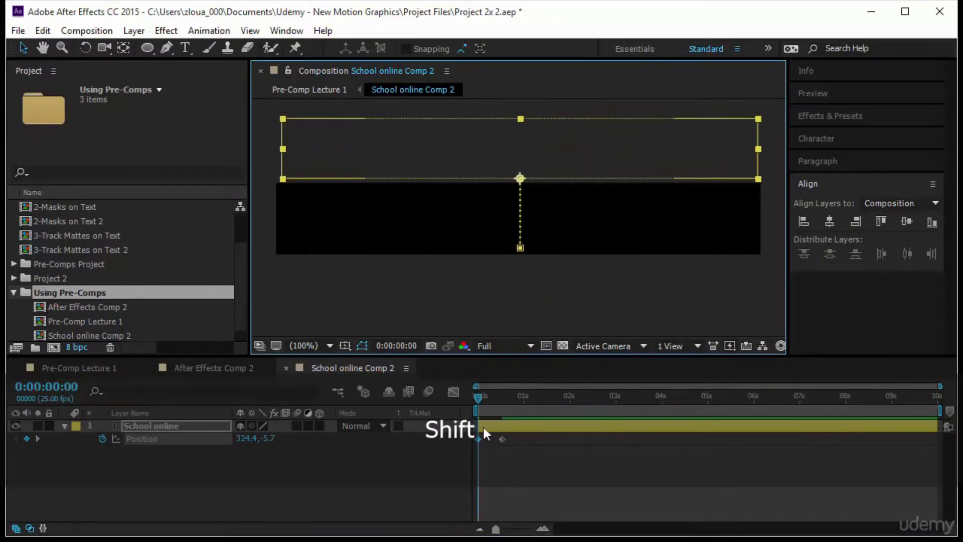
Go to 0:00:00:20 and, in Pre-Comp Lecture 1, move the School online Comp 2 layer so its upper edge sits on the yellow line
{"action": "left_click_drag", "start_coordinate": [478, 398], "coordinate": [514, 397]}
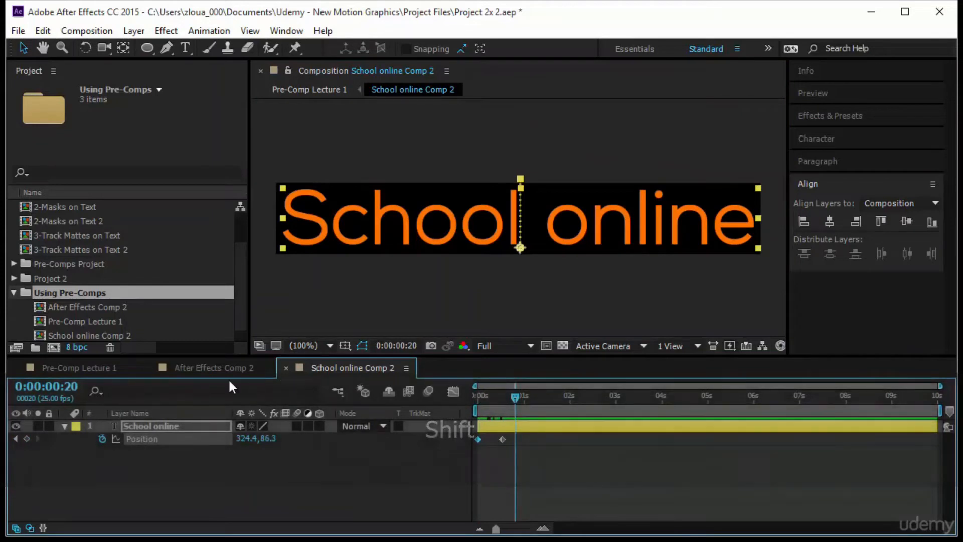
{"action": "left_click", "coordinate": [77, 367]}
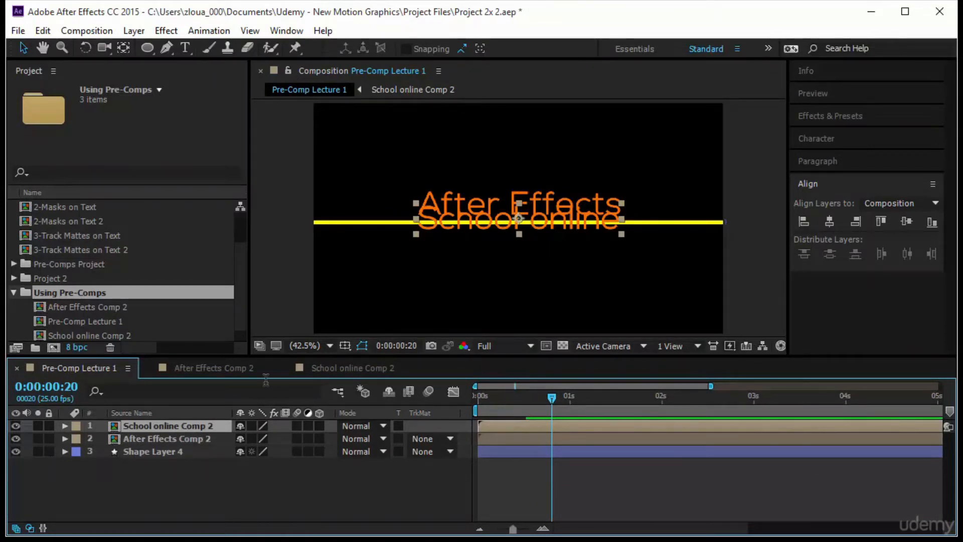
{"action": "left_click_drag", "start_coordinate": [522, 218], "coordinate": [522, 240]}
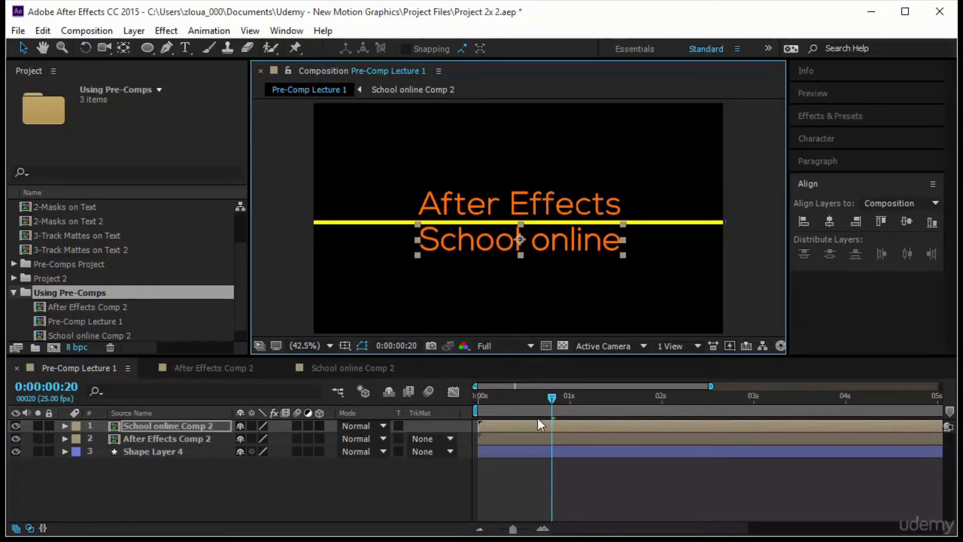
Preview Pre-Comp Lecture 1 from the start to check both text reveals, and deselect all layers
{"action": "left_click_drag", "start_coordinate": [554, 398], "coordinate": [480, 398]}
{"action": "key", "text": "Home"}
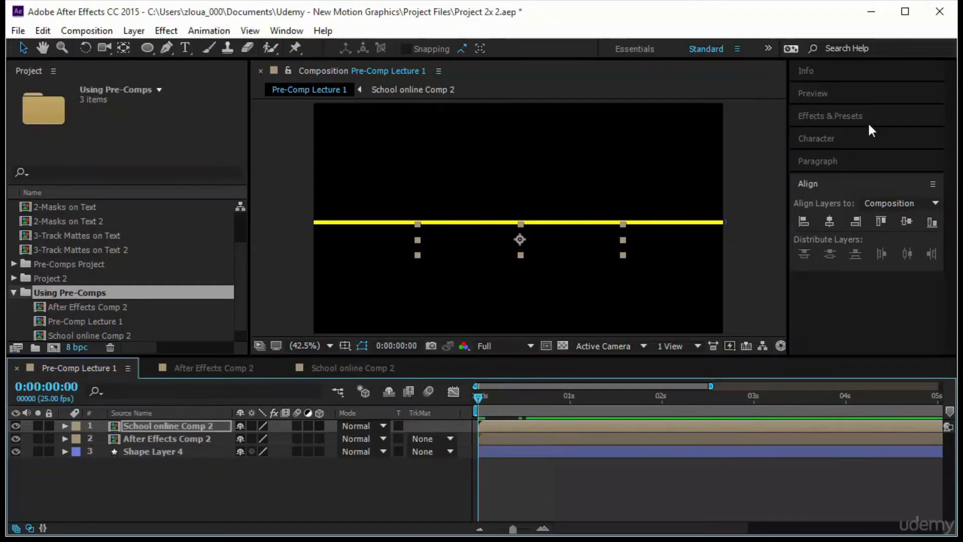
{"action": "left_click", "coordinate": [852, 95]}
{"action": "left_click", "coordinate": [838, 114]}
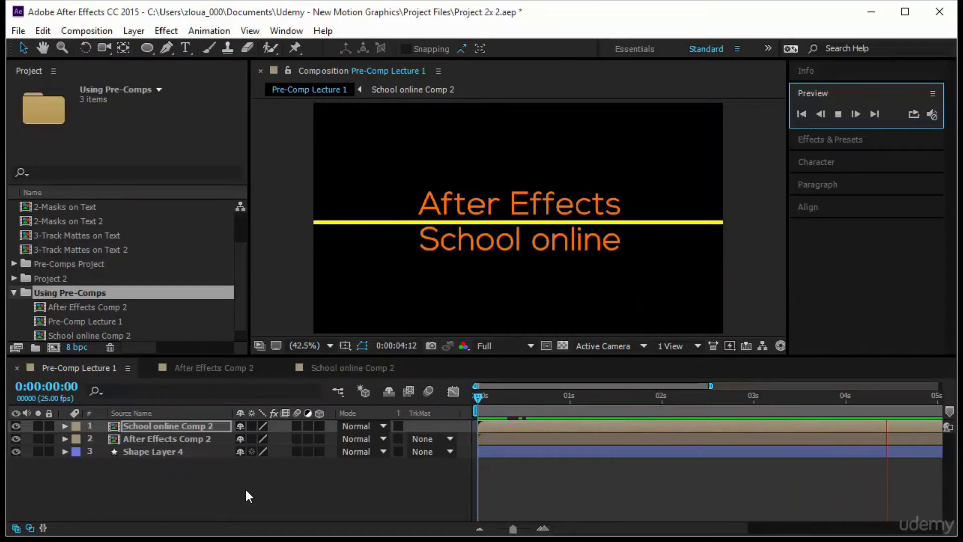
{"action": "left_click_drag", "start_coordinate": [475, 395], "coordinate": [444, 424]}
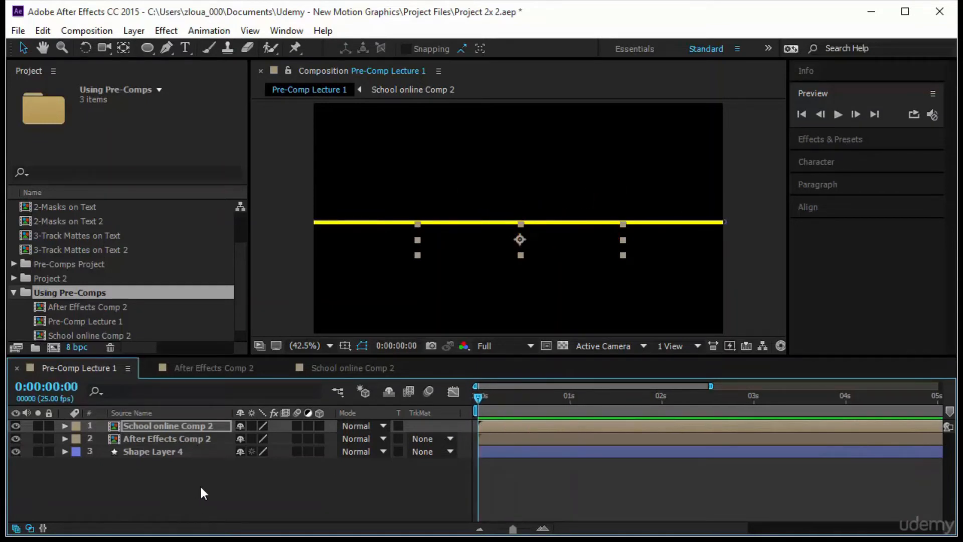
{"action": "left_click", "coordinate": [226, 492]}
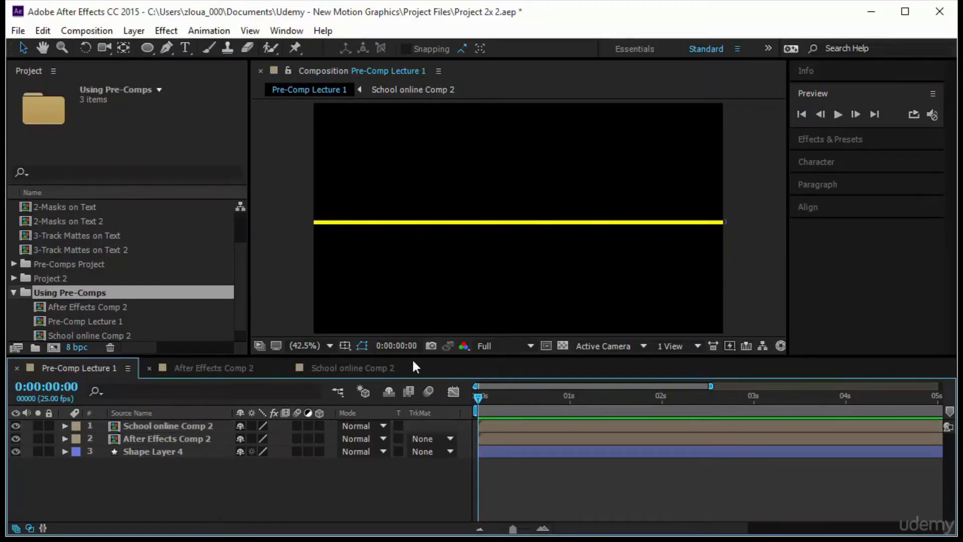
Create a new composition, Comp 4, with the HDV/HDTV 720 25 preset and a 10-second duration
{"action": "left_click", "coordinate": [54, 347]}
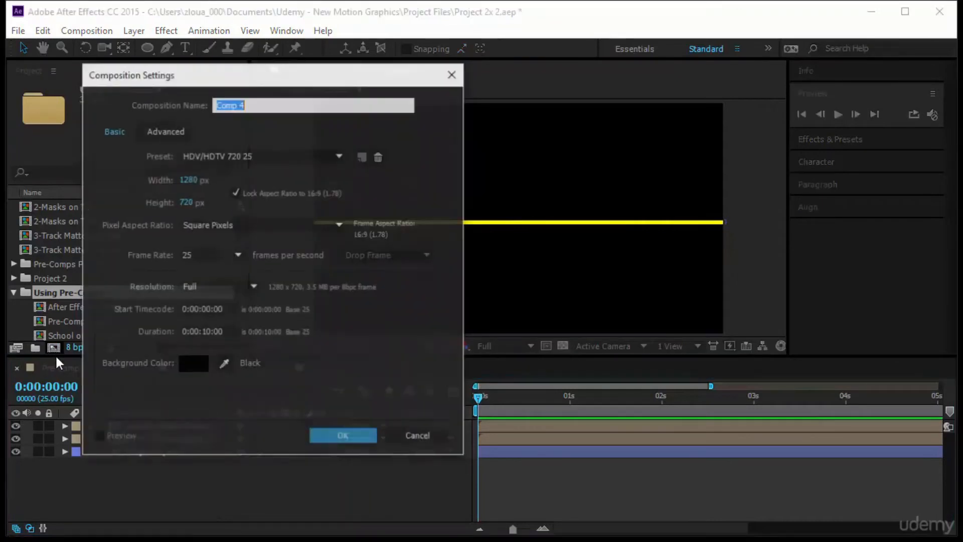
{"action": "left_click", "coordinate": [343, 438]}
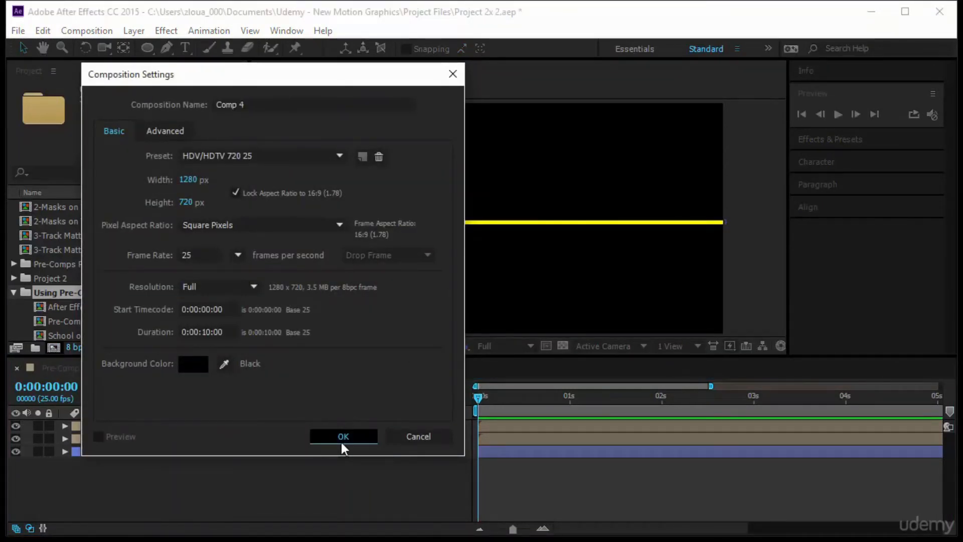
{"action": "key", "text": "Delete"}
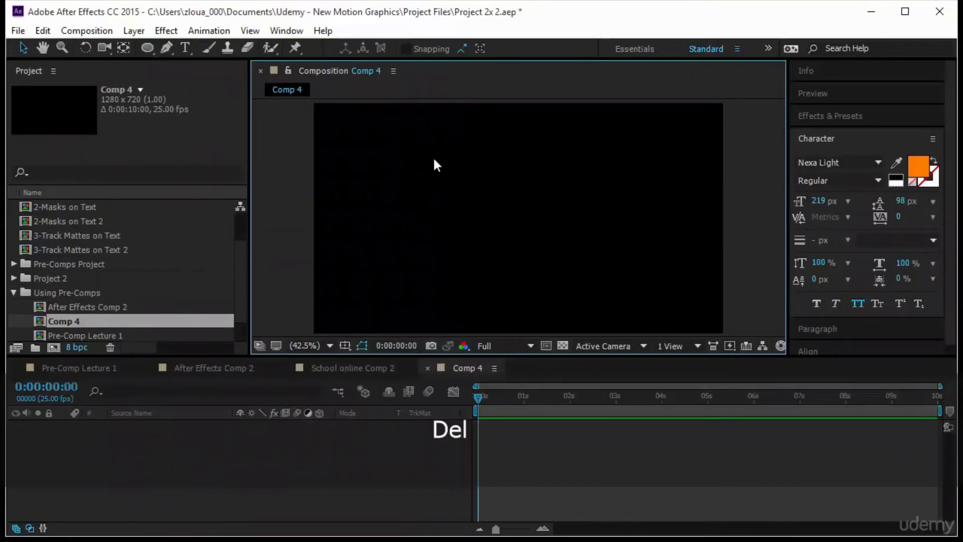
Add a text layer reading "motion" in the upper part of Comp 4
{"action": "left_click", "coordinate": [185, 48]}
{"action": "left_click", "coordinate": [407, 179]}
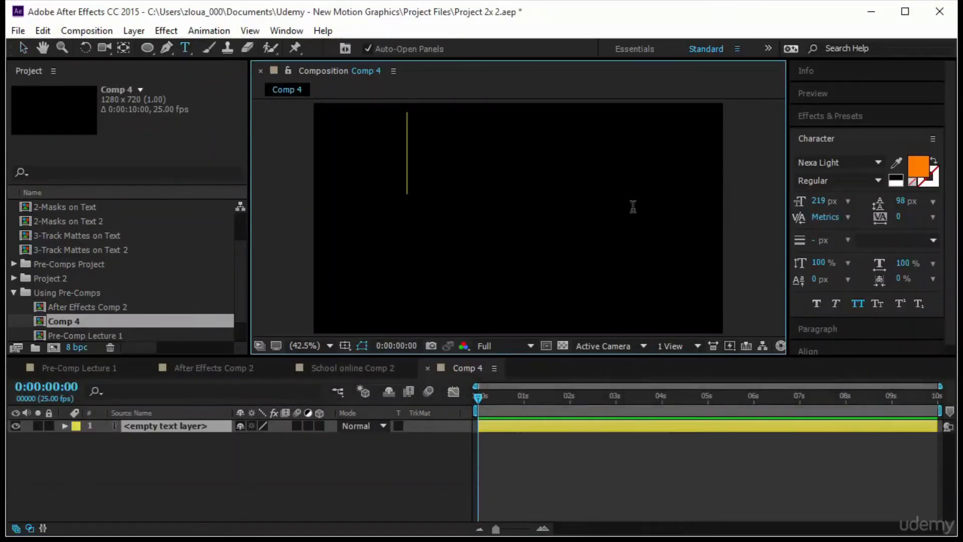
{"action": "type", "text": "motion"}
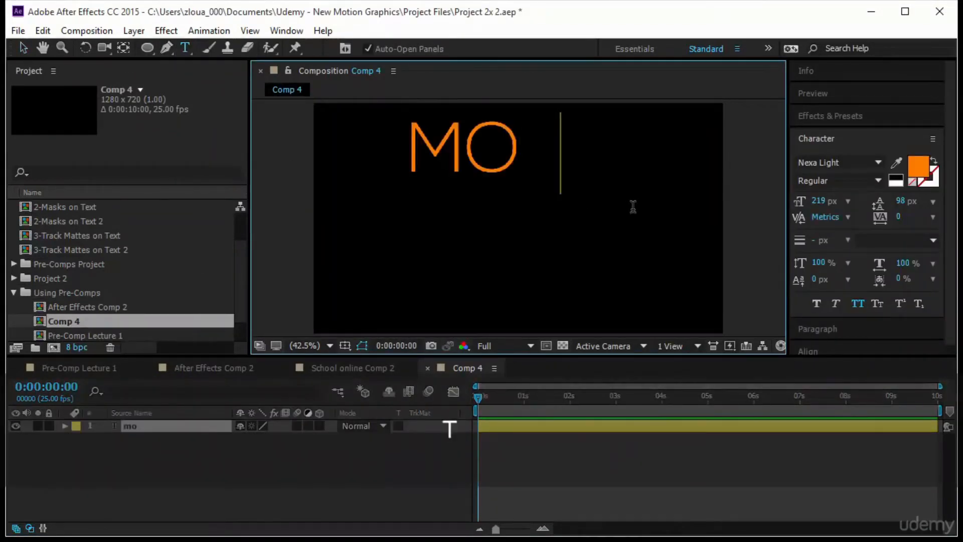
{"action": "left_click", "coordinate": [24, 48]}
Duplicate the motion text layer, place the copy directly below it, and change its text to "graphics"
{"action": "key", "text": "ctrl+d"}
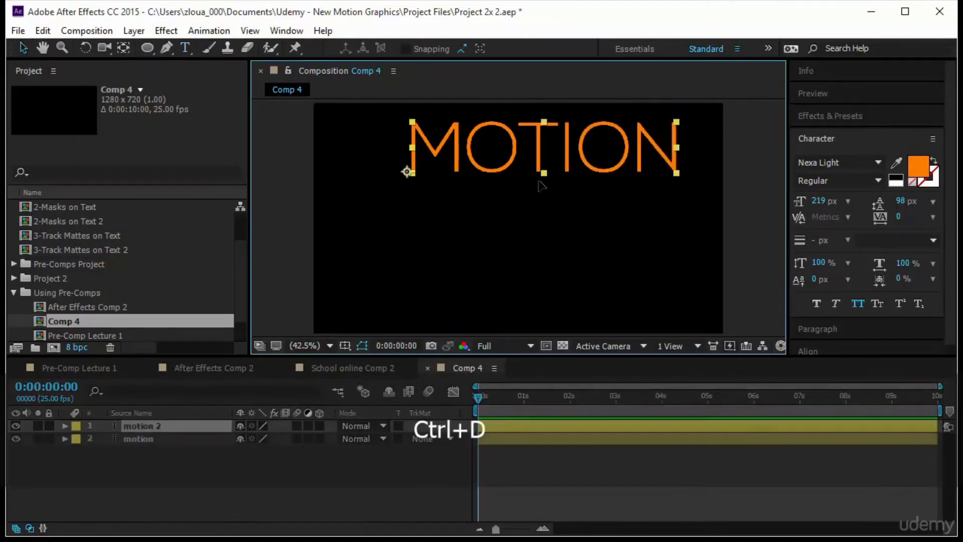
{"action": "left_click_drag", "start_coordinate": [540, 164], "coordinate": [540, 228]}
{"action": "double_click", "coordinate": [540, 224]}
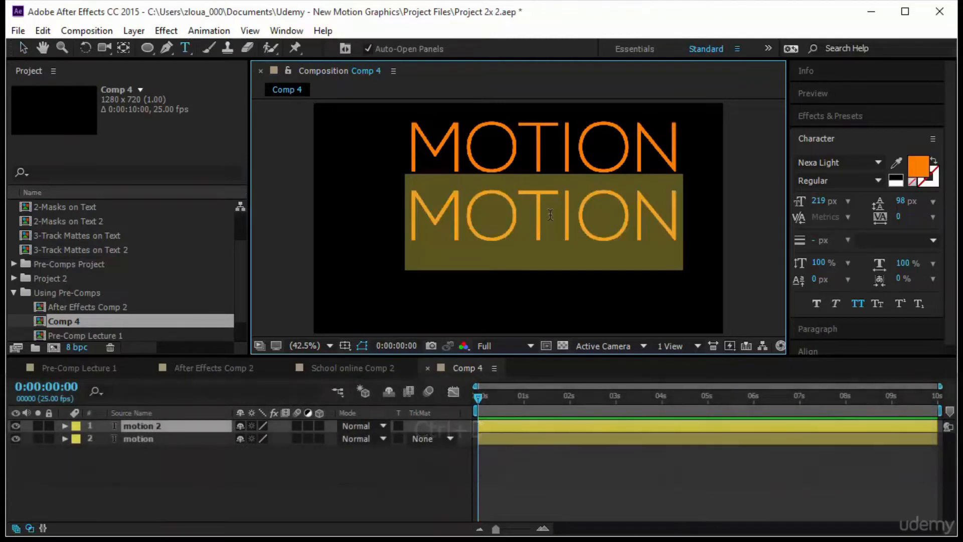
{"action": "type", "text": "grap"}
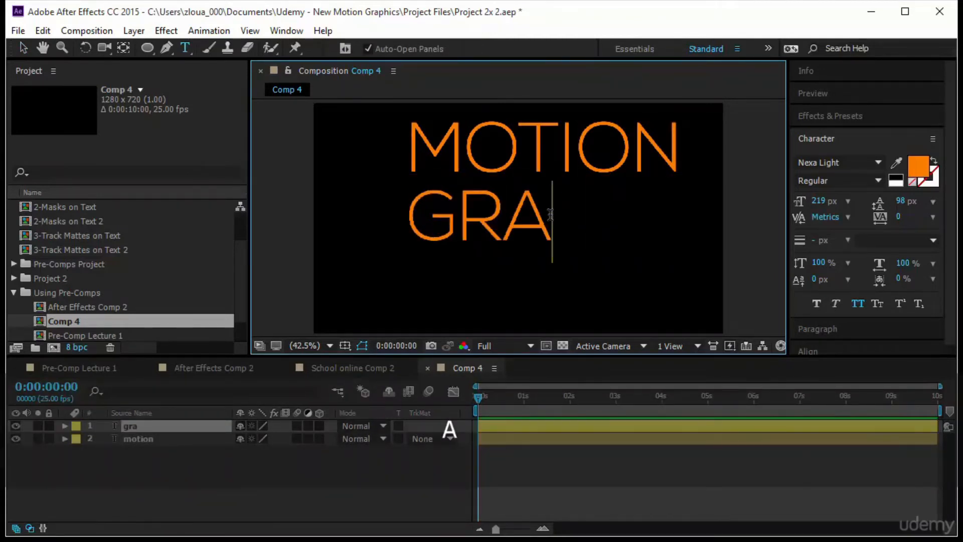
{"action": "type", "text": "hics"}
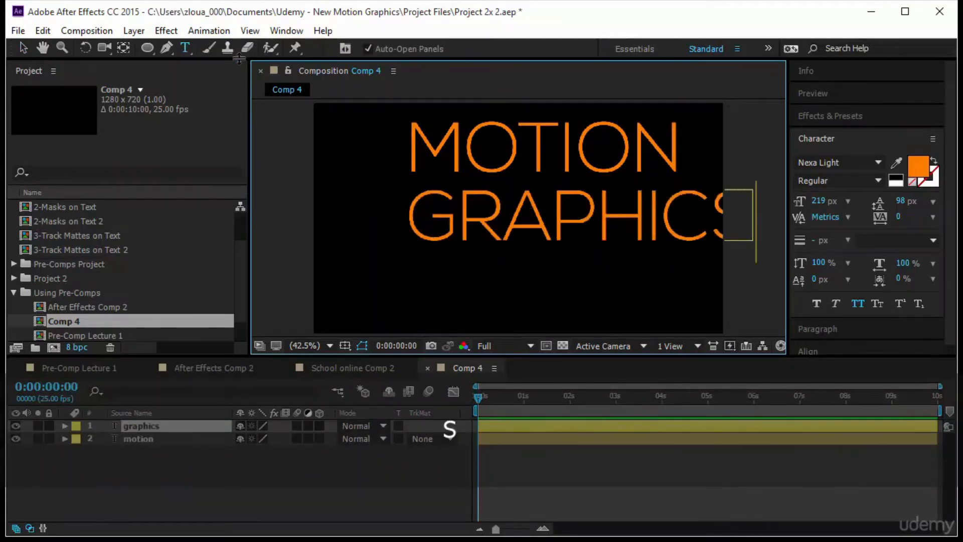
{"action": "left_click", "coordinate": [22, 46]}
Reduce the font size of both text layers to 142 px
{"action": "left_click", "coordinate": [416, 137], "text": "shift"}
{"action": "left_click", "coordinate": [817, 140]}
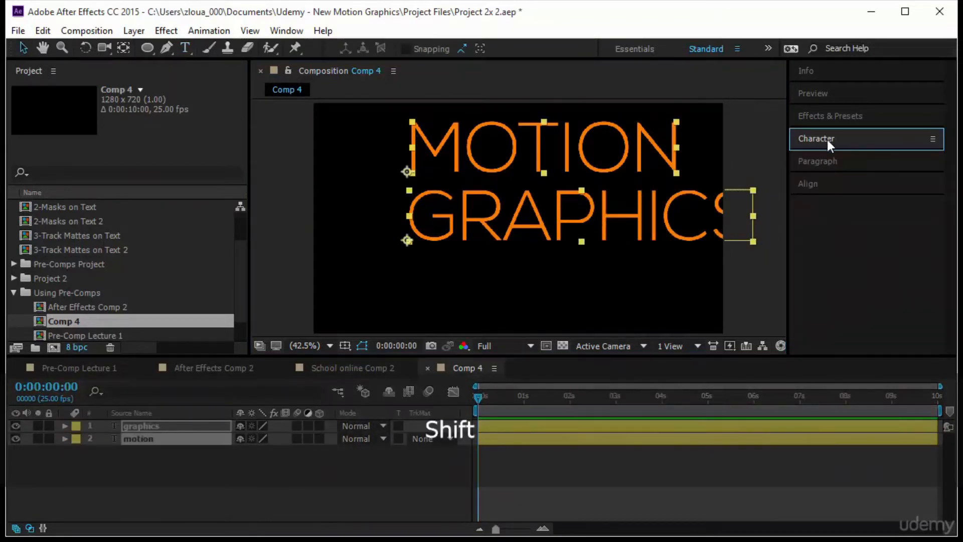
{"action": "left_click", "coordinate": [826, 140]}
{"action": "left_click_drag", "start_coordinate": [818, 200], "coordinate": [766, 220]}
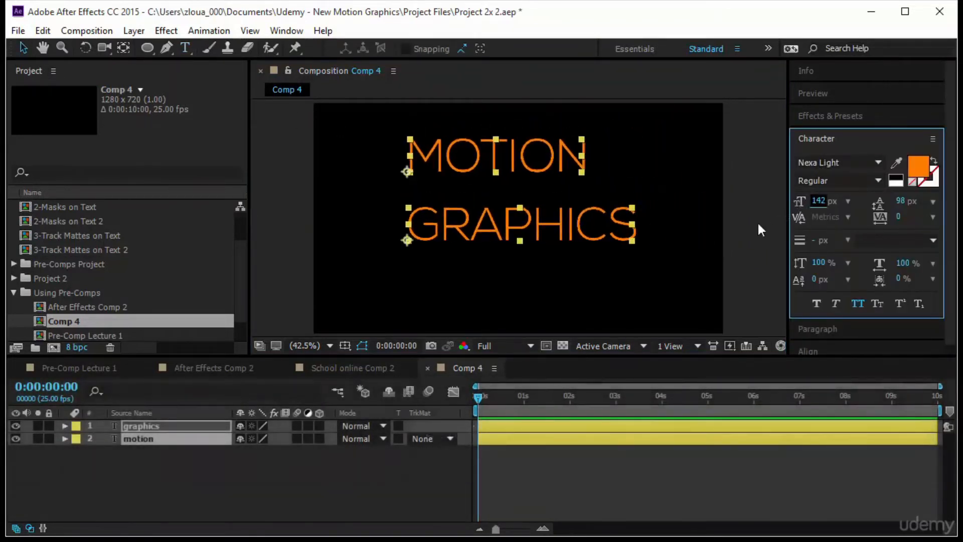
Move the graphics text slightly down and the motion text down close above it, around the middle of the frame
{"action": "left_click", "coordinate": [608, 257]}
{"action": "mouse_move", "coordinate": [557, 234]}
{"action": "left_mouse_down"}
{"action": "mouse_move", "coordinate": [561, 200]}
{"action": "mouse_move", "coordinate": [557, 239]}
{"action": "left_mouse_up"}
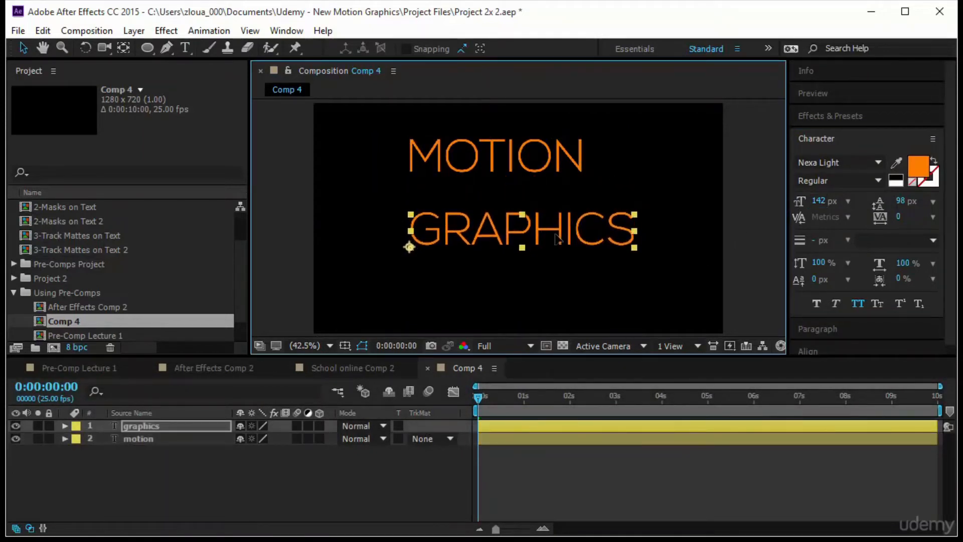
{"action": "left_click_drag", "start_coordinate": [567, 160], "coordinate": [566, 190]}
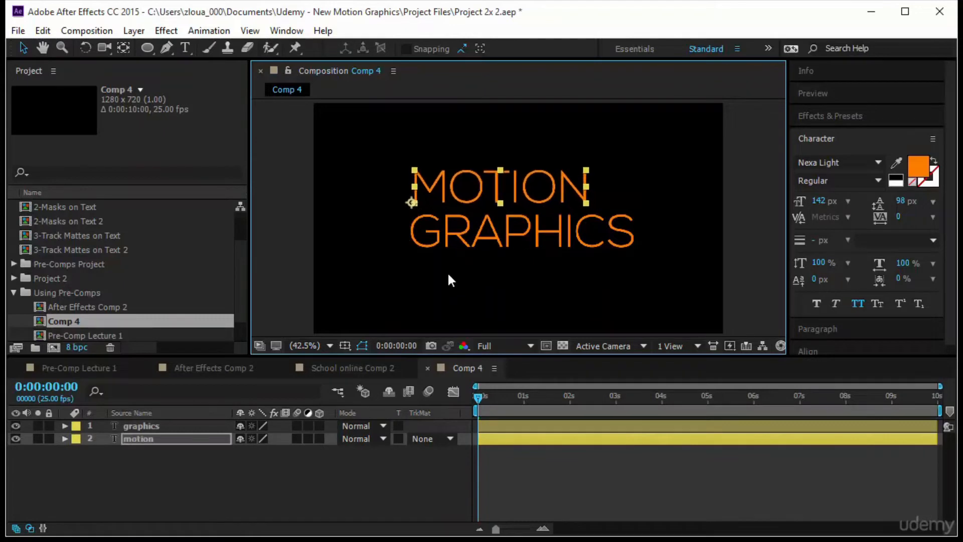
Pre-compose the graphics and motion layers together, moving all attributes into the new composition and opening it
{"action": "left_click", "coordinate": [201, 454]}
{"action": "left_click", "coordinate": [169, 442]}
{"action": "left_click", "coordinate": [169, 427], "text": "shift"}
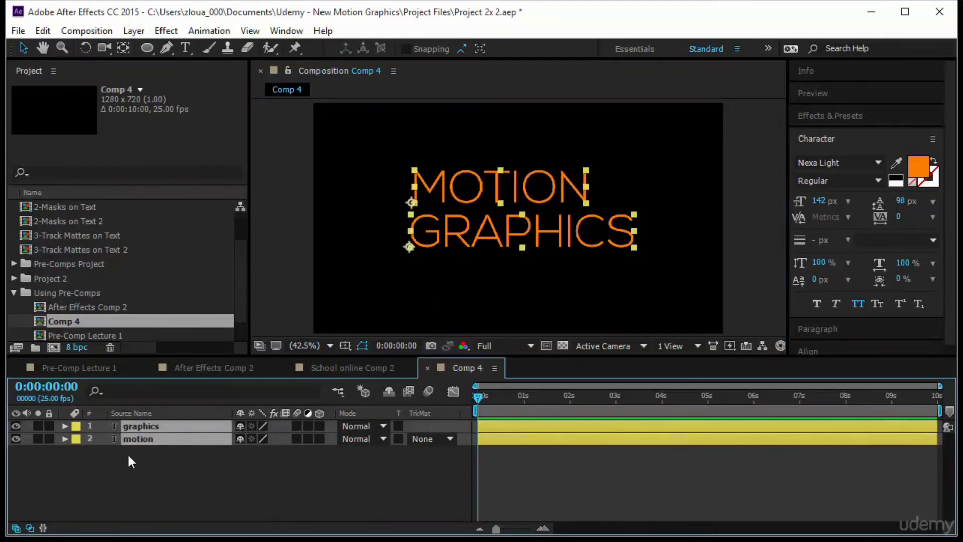
{"action": "right_click", "coordinate": [170, 437]}
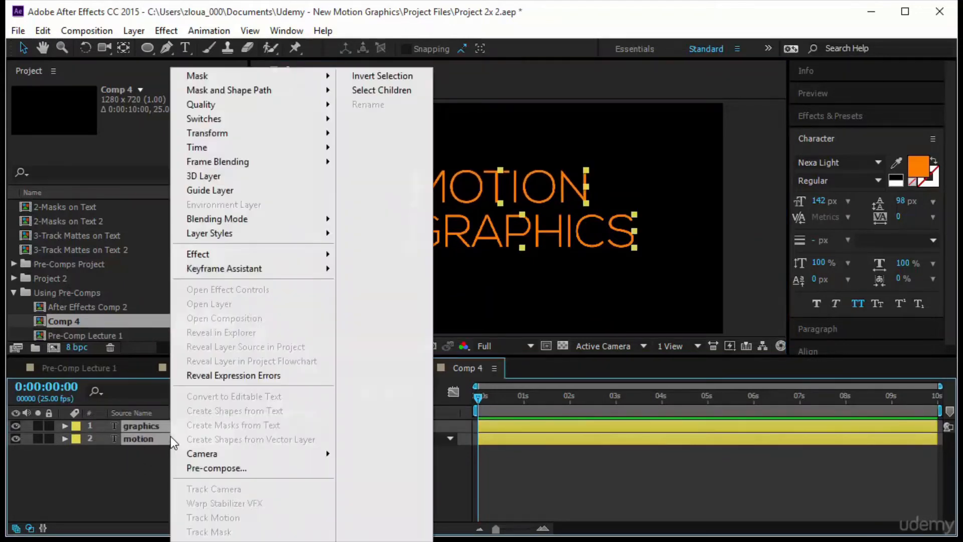
{"action": "left_click", "coordinate": [191, 467]}
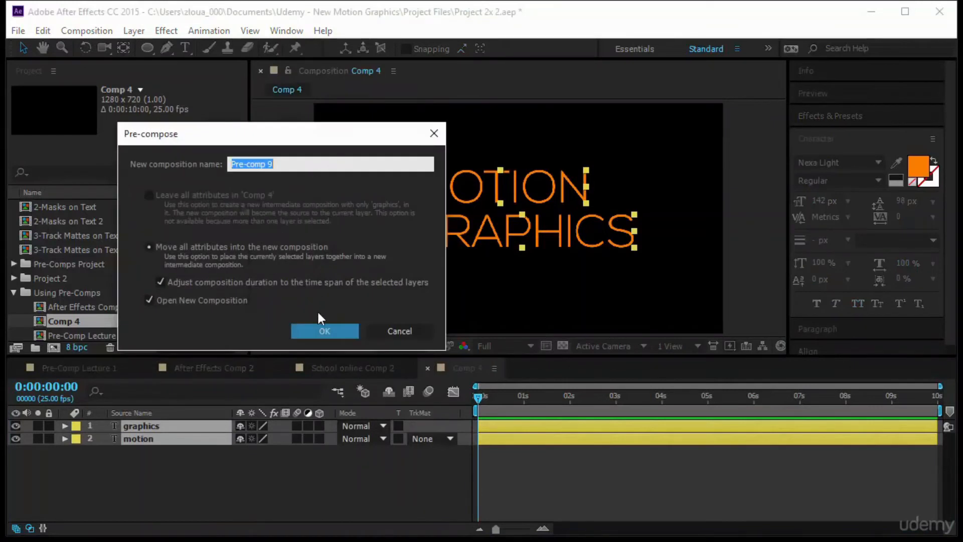
{"action": "left_click", "coordinate": [327, 332]}
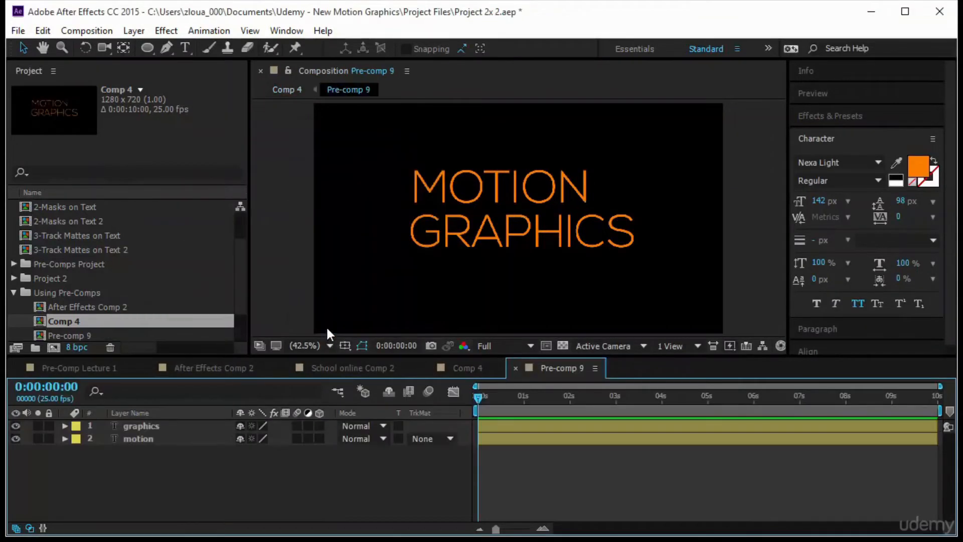
Draw a region of interest closely around the MOTION GRAPHICS text and crop the composition to it
{"action": "left_click", "coordinate": [545, 345]}
{"action": "left_click_drag", "start_coordinate": [403, 160], "coordinate": [636, 249]}
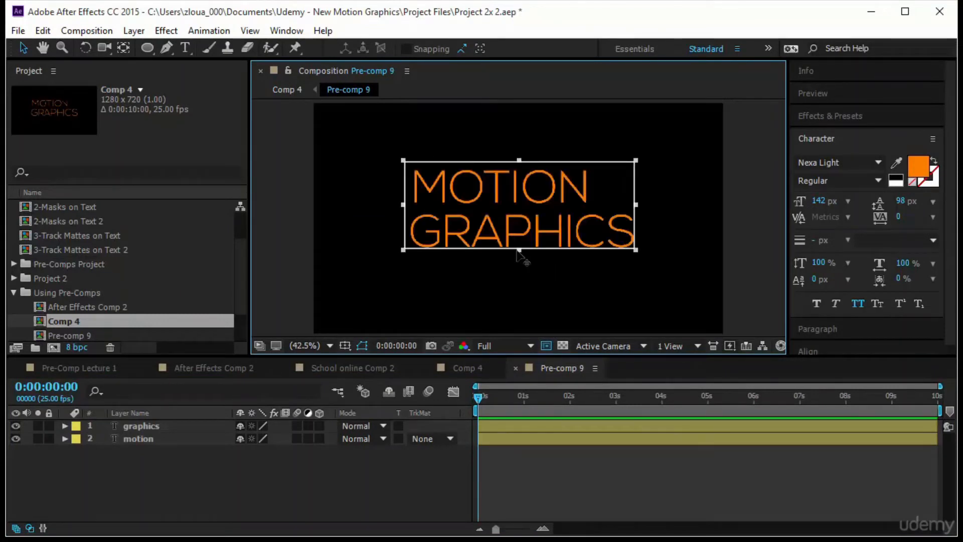
{"action": "left_click_drag", "start_coordinate": [516, 250], "coordinate": [516, 256]}
{"action": "left_click_drag", "start_coordinate": [643, 208], "coordinate": [649, 213]}
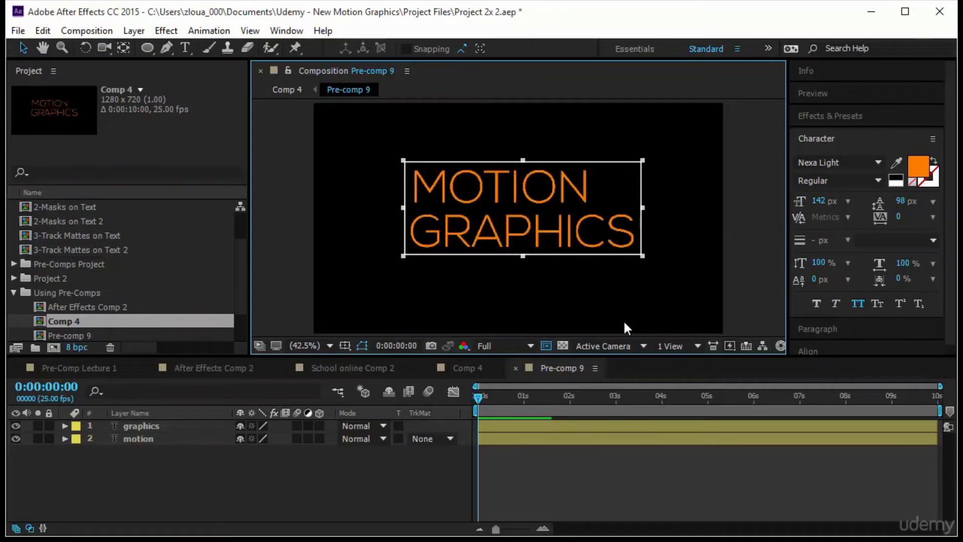
{"action": "left_click", "coordinate": [86, 31]}
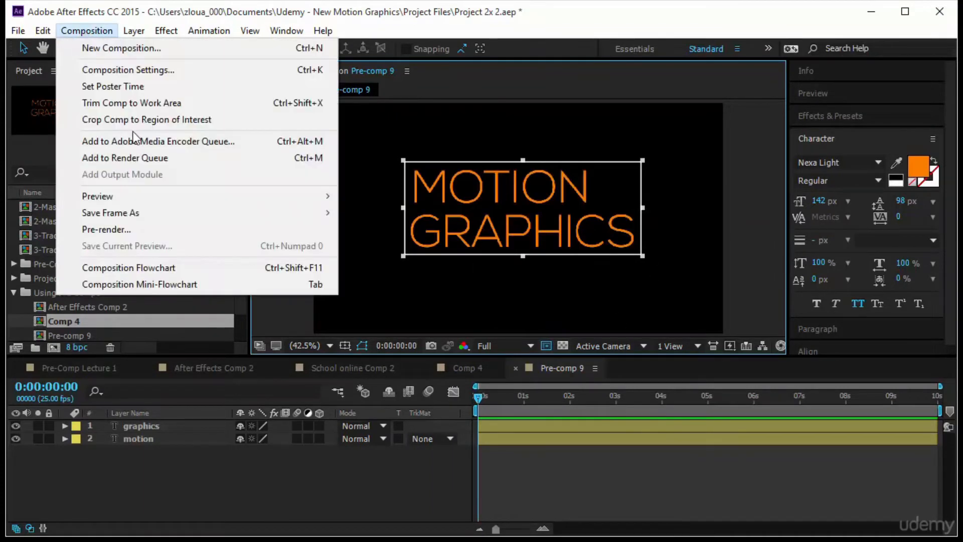
{"action": "left_click", "coordinate": [131, 123]}
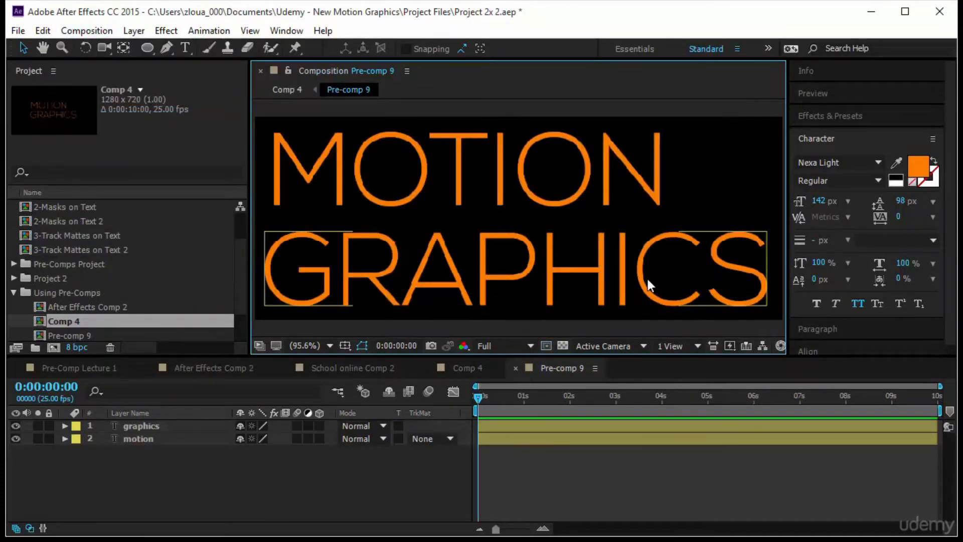
Set Position keyframes for both the graphics and motion layers at 0:00:00:13, viewing the composition at 50%
{"action": "left_click", "coordinate": [330, 345]}
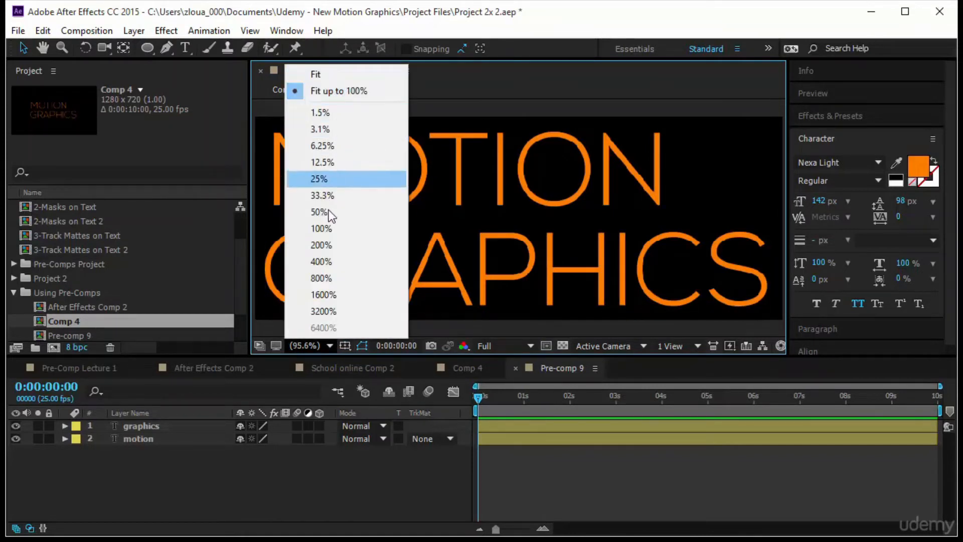
{"action": "left_click", "coordinate": [355, 74]}
{"action": "left_click", "coordinate": [327, 346]}
{"action": "left_click", "coordinate": [353, 212]}
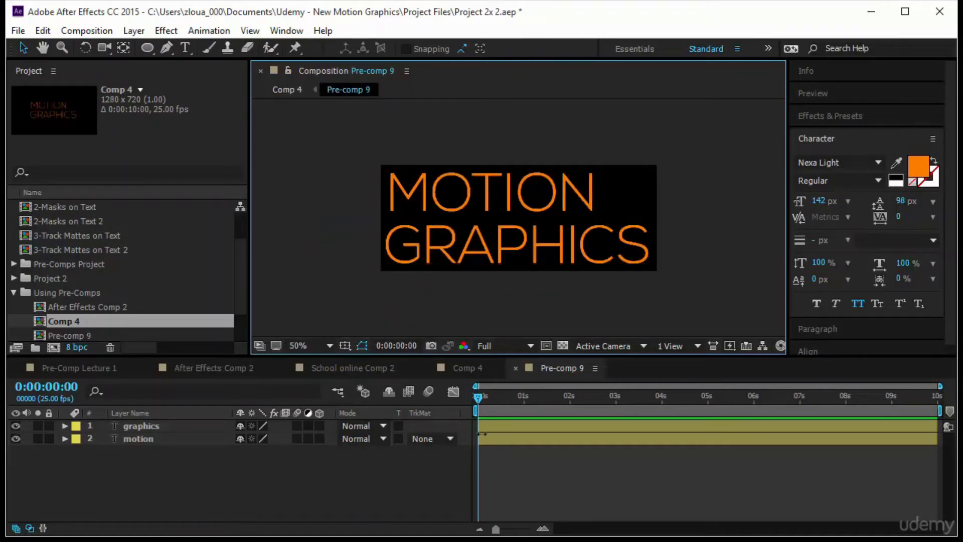
{"action": "left_click_drag", "start_coordinate": [119, 451], "coordinate": [168, 425]}
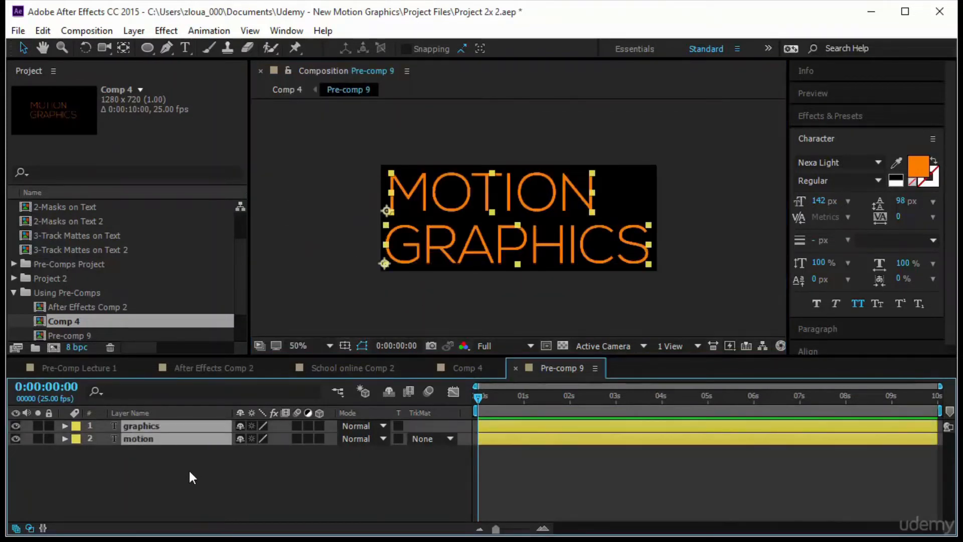
{"action": "key", "text": "p"}
{"action": "left_click_drag", "start_coordinate": [477, 395], "coordinate": [503, 401]}
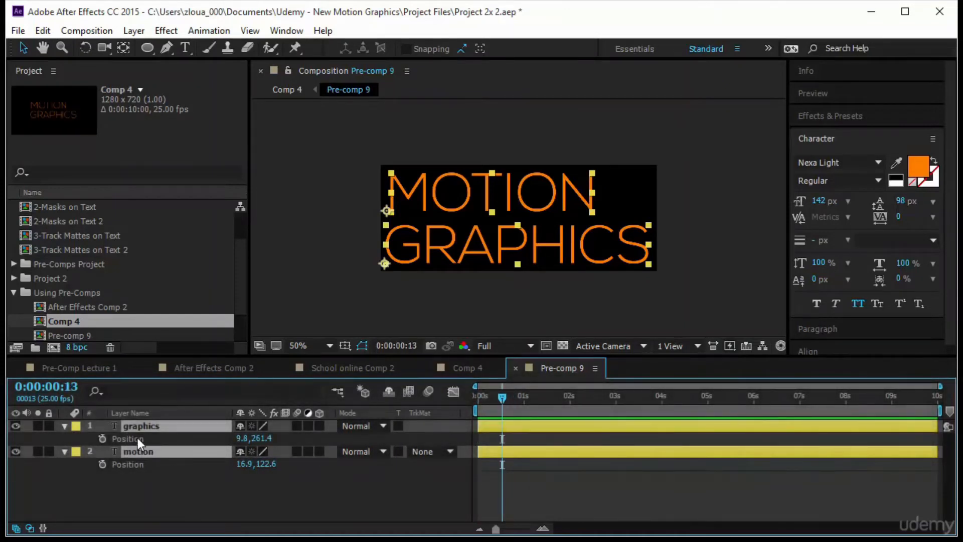
{"action": "left_click", "coordinate": [102, 438]}
At 0:00:00:00, move the motion text horizontally out of frame to the left and the graphics text out to the right
{"action": "left_click_drag", "start_coordinate": [504, 399], "coordinate": [469, 399]}
{"action": "left_click", "coordinate": [491, 300]}
{"action": "left_click", "coordinate": [510, 178]}
{"action": "left_click_drag", "start_coordinate": [510, 179], "coordinate": [289, 185]}
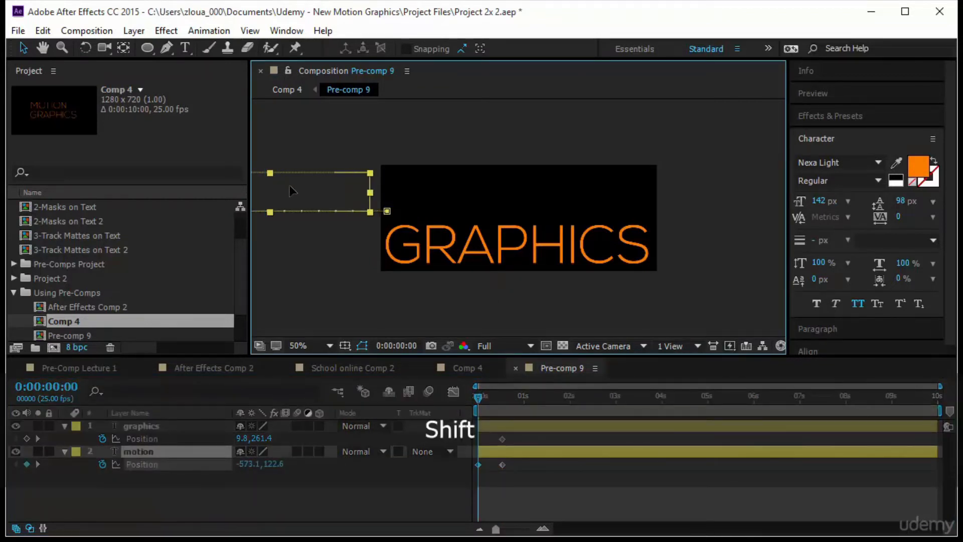
{"action": "left_click", "coordinate": [525, 237]}
{"action": "left_click_drag", "start_coordinate": [526, 238], "coordinate": [709, 239]}
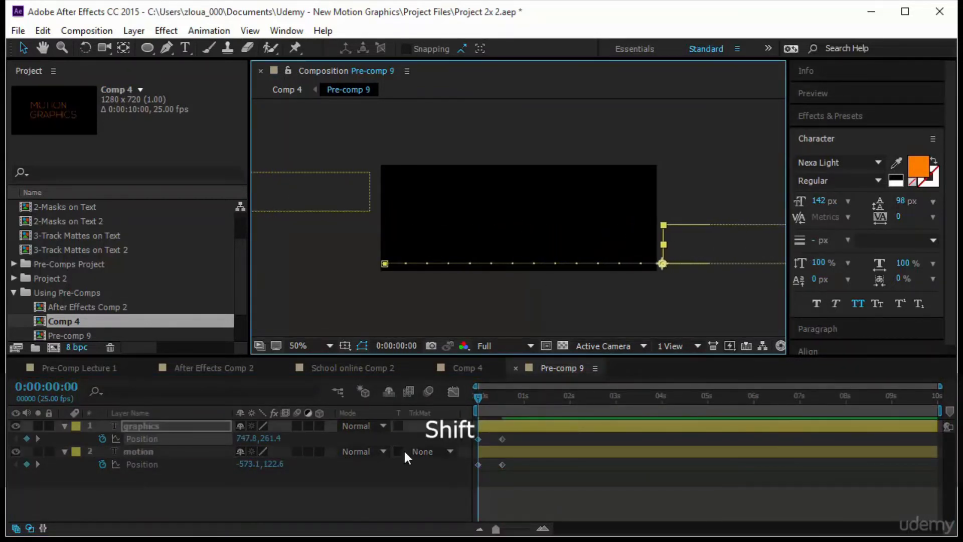
Enable motion blur for both text layers and the composition, and preview the slide-in animation
{"action": "left_click", "coordinate": [297, 425]}
{"action": "left_click", "coordinate": [296, 450]}
{"action": "left_click", "coordinate": [428, 391]}
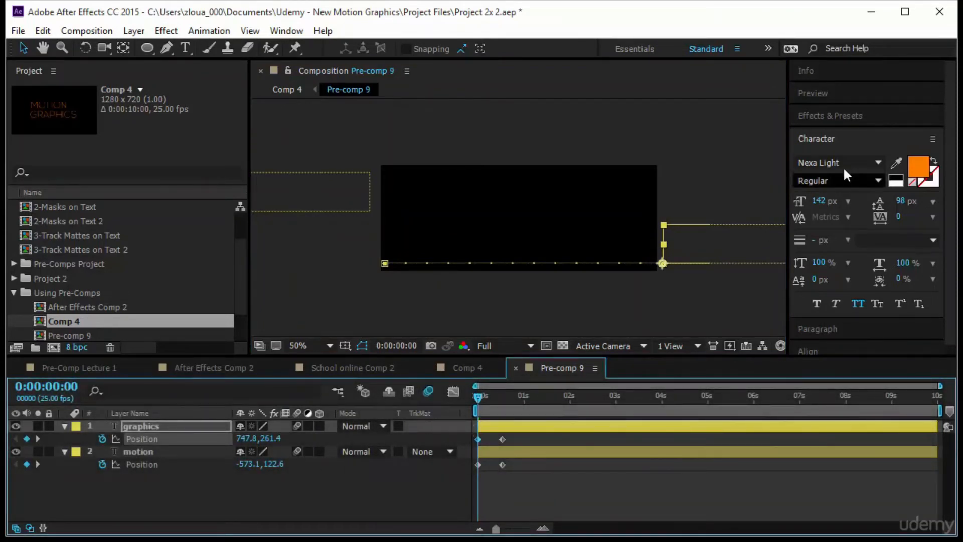
{"action": "left_click", "coordinate": [834, 136]}
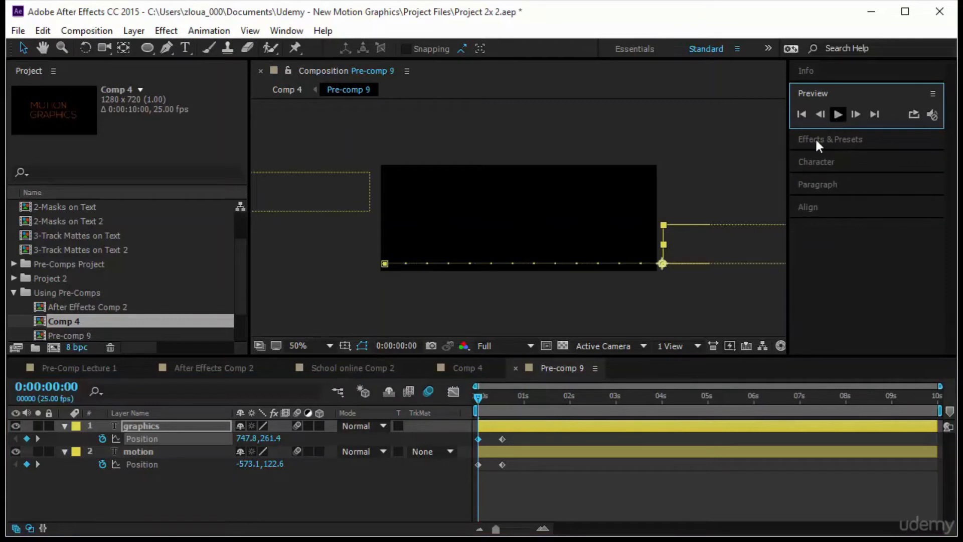
{"action": "key", "text": "space"}
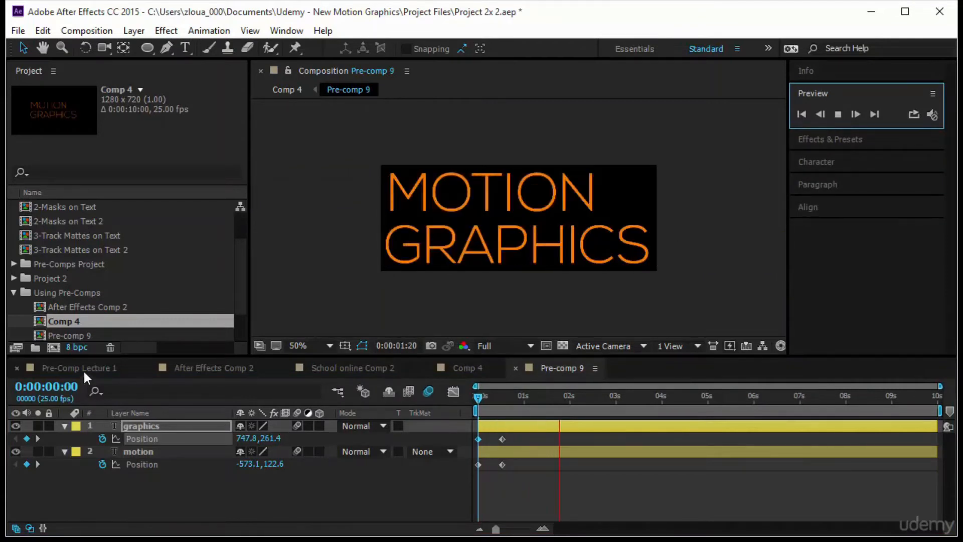
Place Pre-comp 9 in the Pre-Comp Lecture 1 composition as the topmost layer
{"action": "left_click", "coordinate": [83, 369]}
{"action": "left_click_drag", "start_coordinate": [476, 399], "coordinate": [606, 413]}
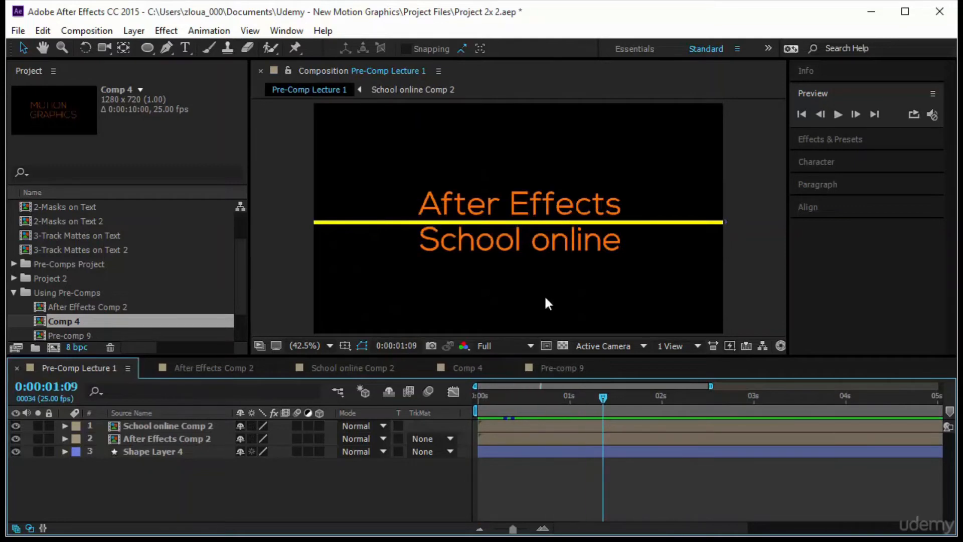
{"action": "scroll", "coordinate": [130, 274], "scroll_direction": "down", "scroll_amount": 1}
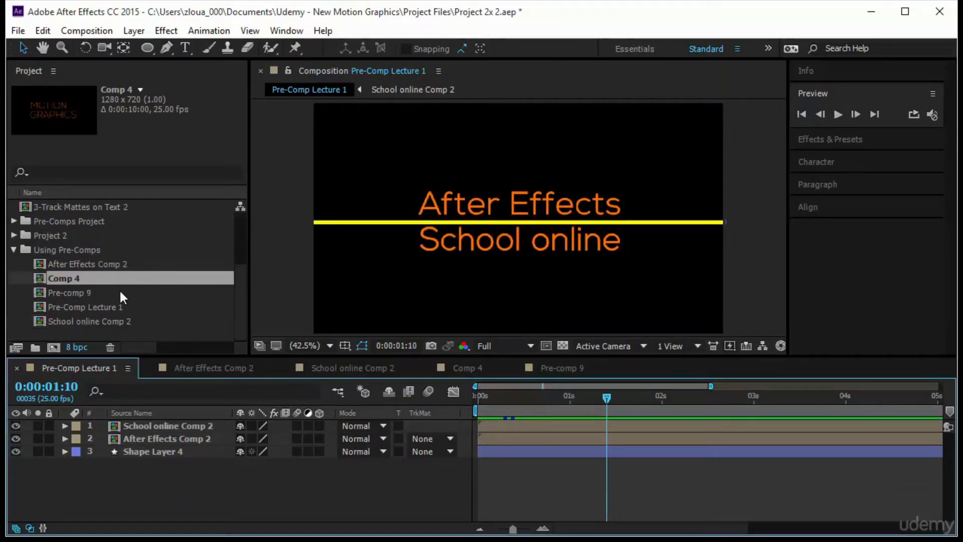
{"action": "left_click", "coordinate": [116, 290]}
{"action": "left_click", "coordinate": [556, 369]}
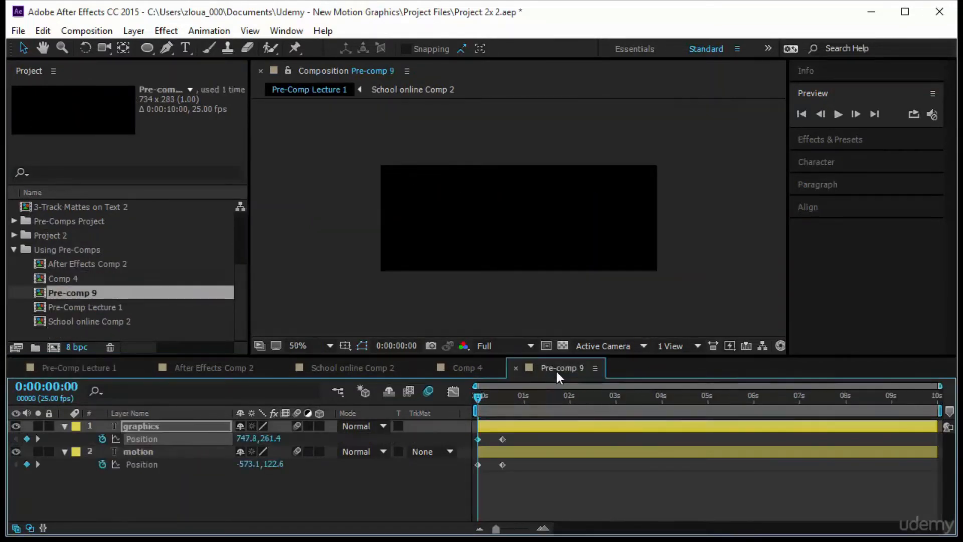
{"action": "left_click_drag", "start_coordinate": [481, 393], "coordinate": [544, 398]}
{"action": "left_click", "coordinate": [194, 350]}
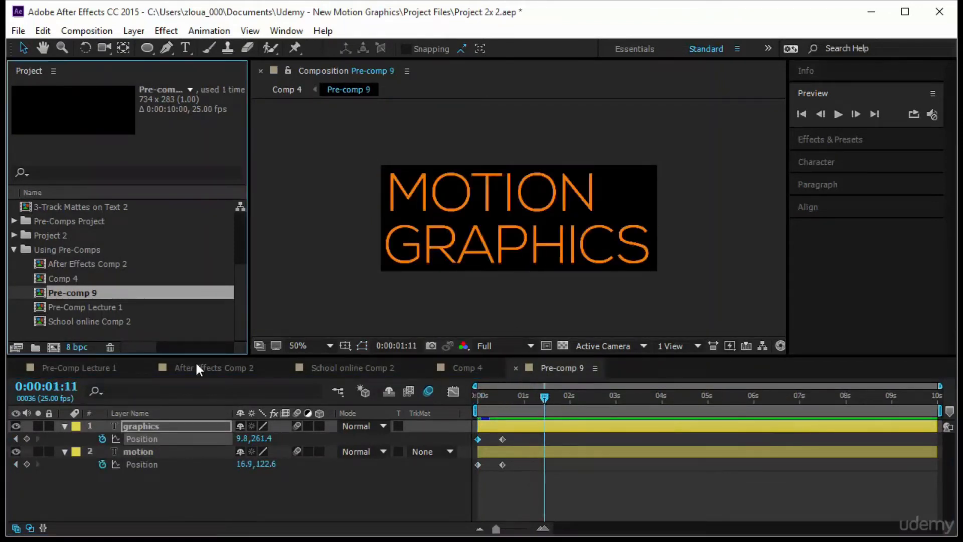
{"action": "left_click", "coordinate": [81, 369]}
{"action": "left_click_drag", "start_coordinate": [91, 294], "coordinate": [111, 425]}
Scale the Pre-comp 9 layer down proportionally and move it to the lower-left corner of the frame
{"action": "left_click_drag", "start_coordinate": [566, 223], "coordinate": [572, 293]}
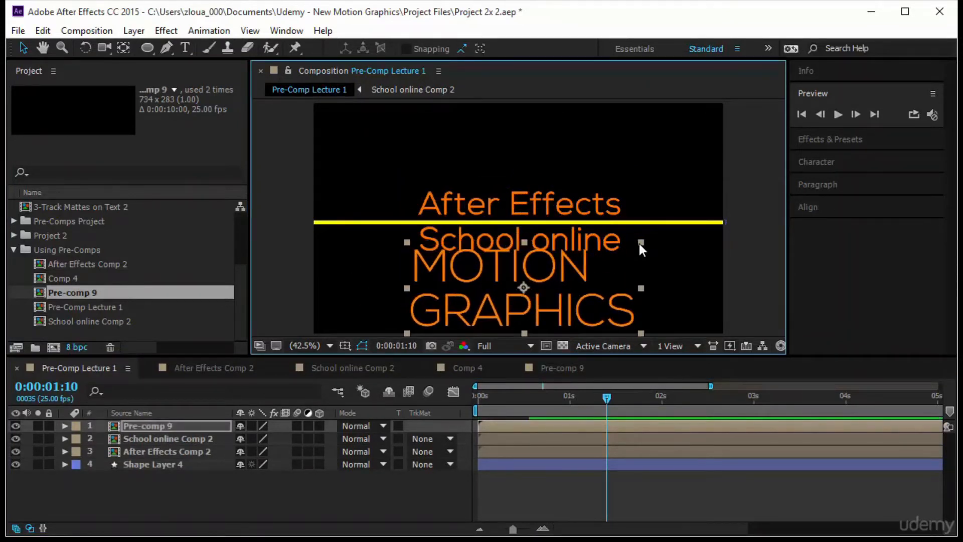
{"action": "left_click_drag", "start_coordinate": [639, 244], "coordinate": [607, 266]}
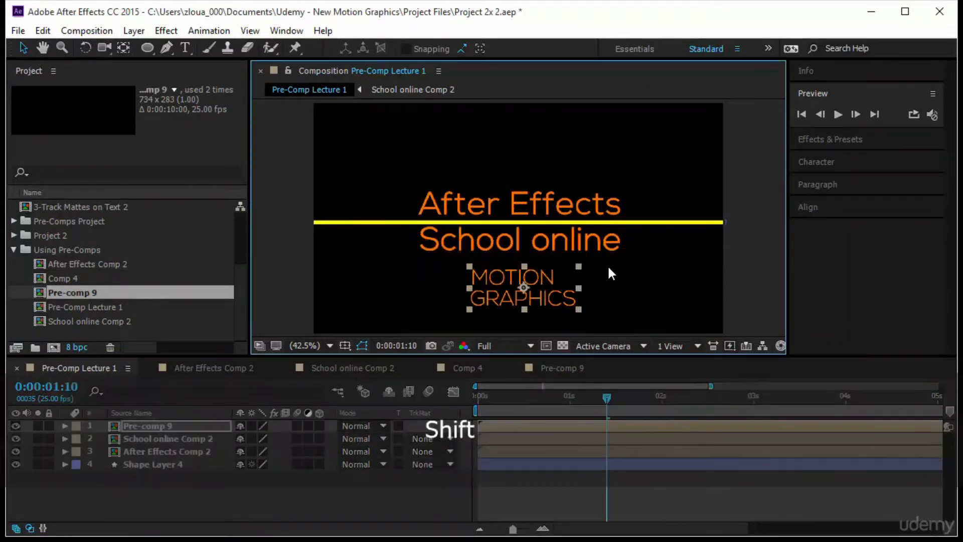
{"action": "left_click_drag", "start_coordinate": [543, 294], "coordinate": [568, 312]}
{"action": "left_click_drag", "start_coordinate": [481, 305], "coordinate": [595, 313]}
{"action": "left_click_drag", "start_coordinate": [685, 317], "coordinate": [440, 321]}
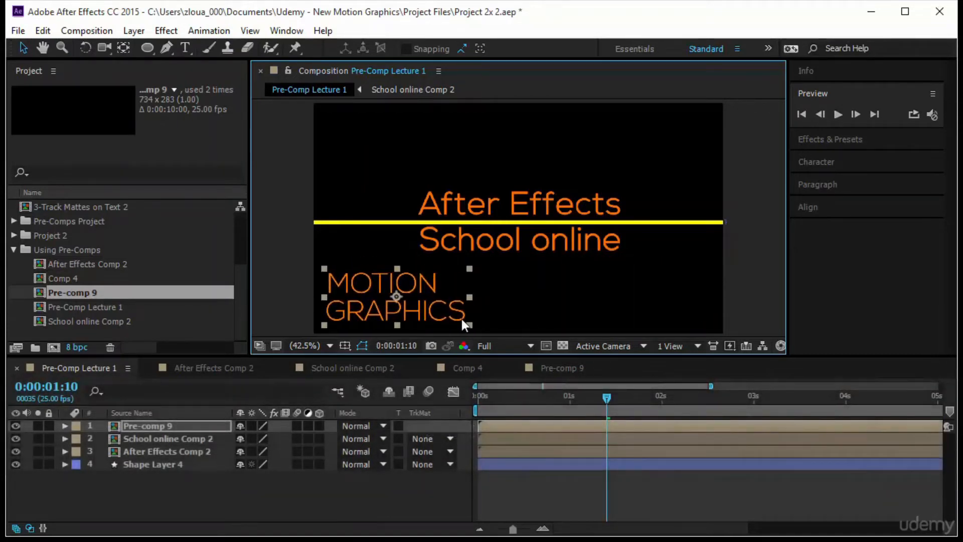
Preview the Pre-Comp Lecture 1 animation from the beginning
{"action": "left_click", "coordinate": [836, 114]}
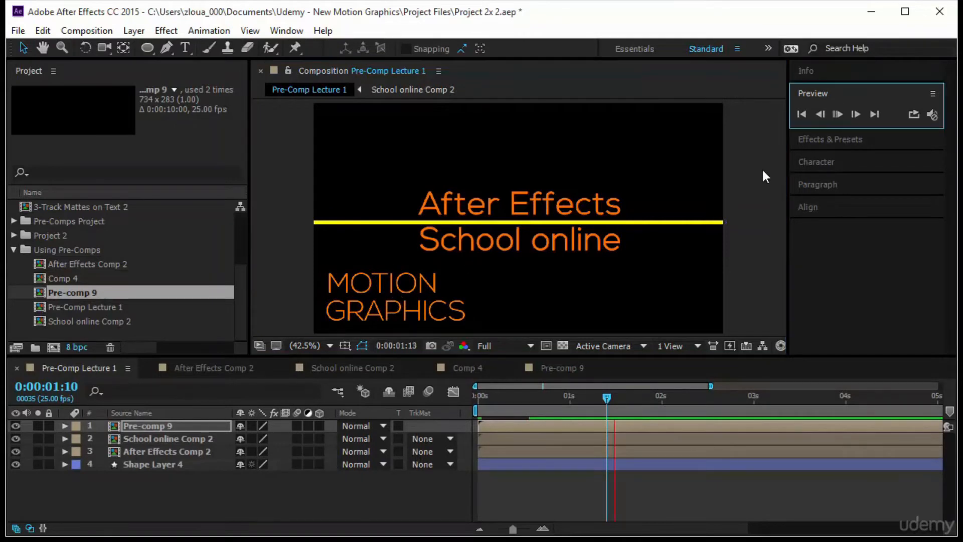
{"action": "left_click", "coordinate": [593, 402]}
{"action": "left_click", "coordinate": [838, 115]}
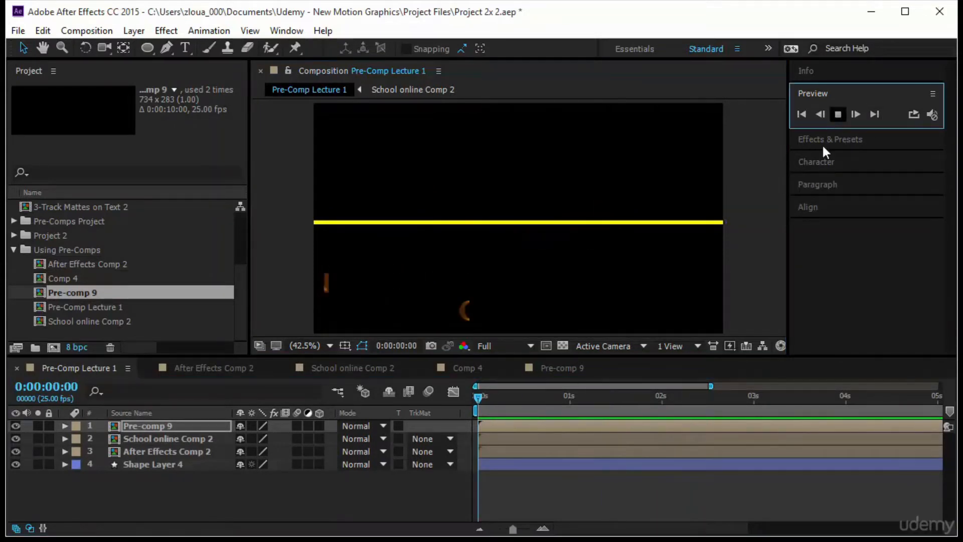
Shift the Pre-comp 9 layer's start to about 0:00:00:16 and preview the delayed animation
{"action": "left_click", "coordinate": [267, 477]}
{"action": "left_click_drag", "start_coordinate": [477, 401], "coordinate": [622, 434]}
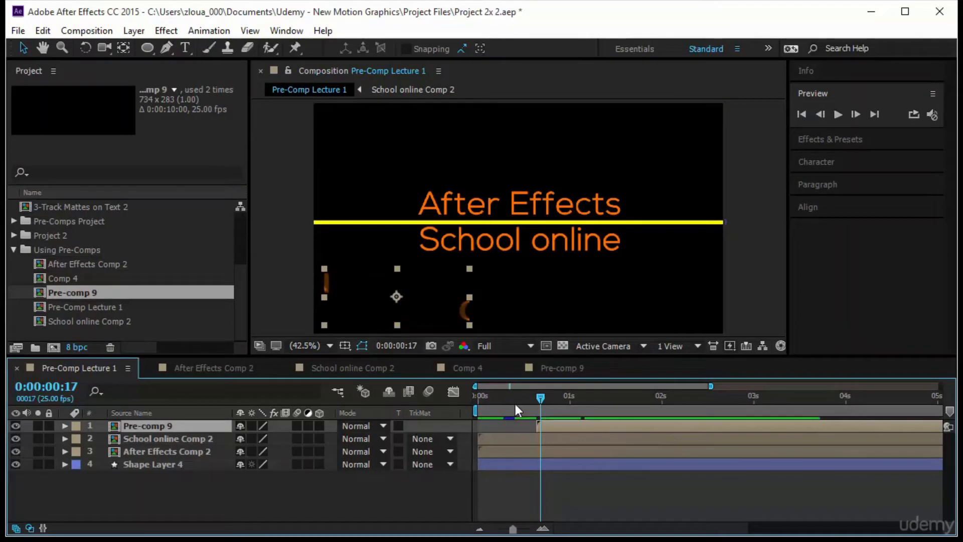
{"action": "key", "text": "space"}
{"action": "left_click", "coordinate": [836, 116]}
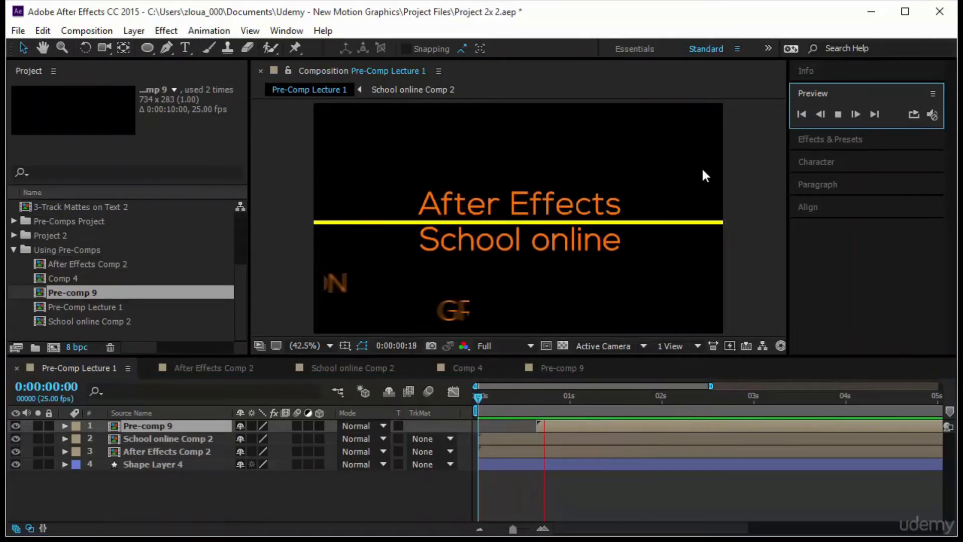
Move the Pre-comp 9 layer to the upper-right corner of the frame
{"action": "key", "text": "ctrl+z"}
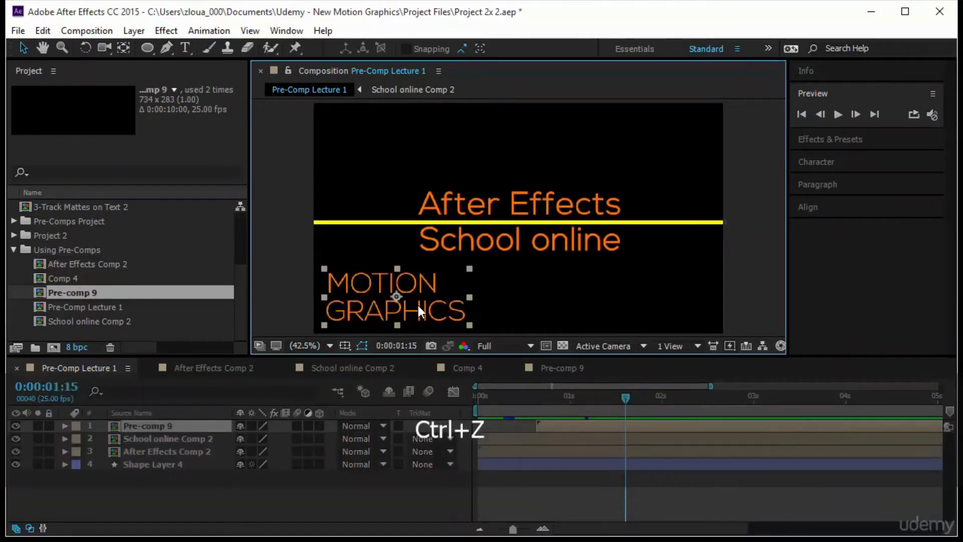
{"action": "left_click_drag", "start_coordinate": [419, 149], "coordinate": [654, 159]}
{"action": "left_click_drag", "start_coordinate": [624, 399], "coordinate": [628, 421]}
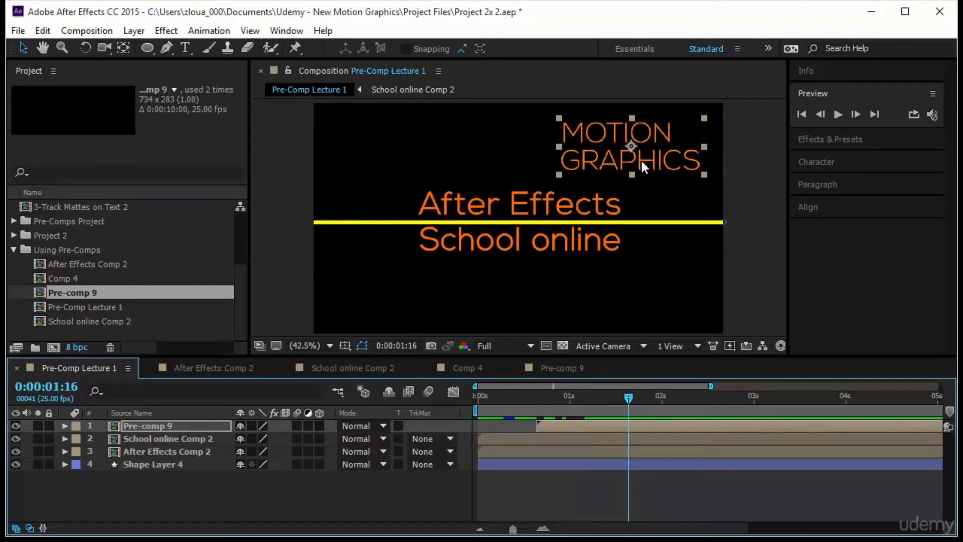
Check the Pre-comp 9 layer for keyframes, and scrub through the text animation inside its own composition
{"action": "left_click", "coordinate": [202, 426]}
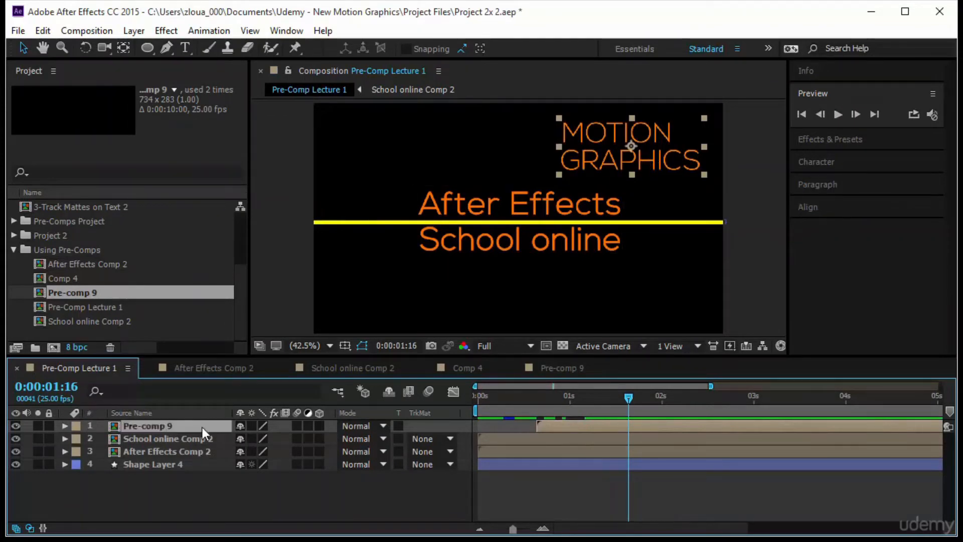
{"action": "key", "text": "u"}
{"action": "left_click", "coordinate": [572, 367]}
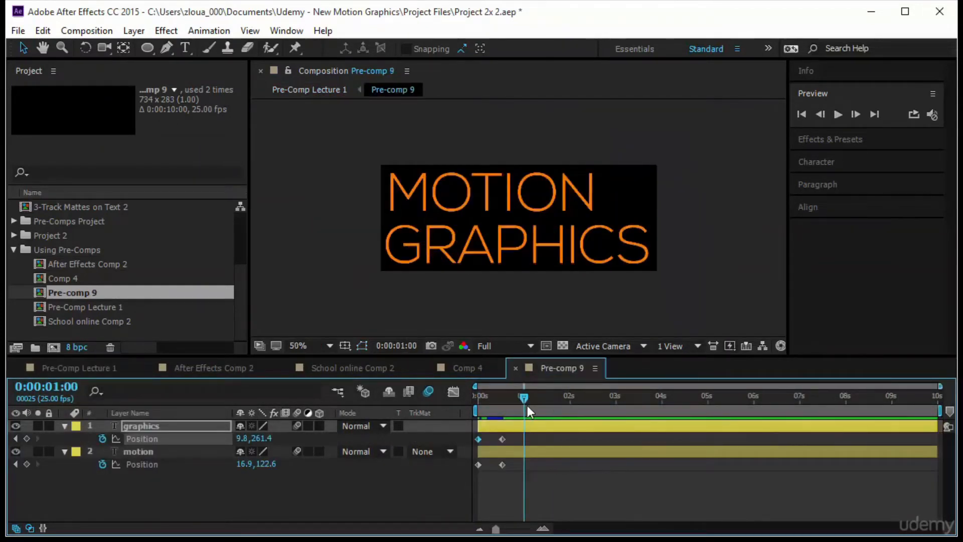
{"action": "left_click_drag", "start_coordinate": [455, 401], "coordinate": [540, 414]}
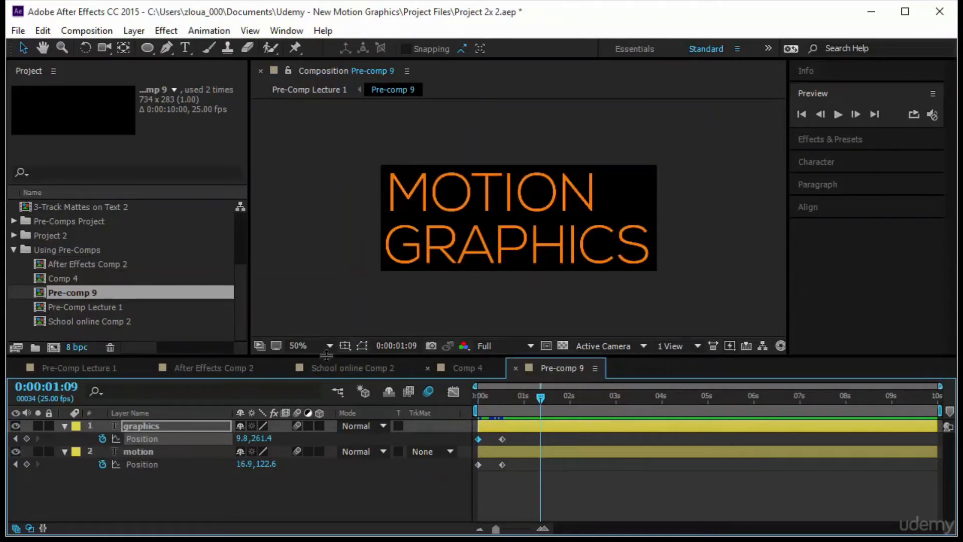
Return to Pre-Comp Lecture 1, move the Pre-comp 9 layer to the frame's lower-left corner, and play the preview
{"action": "left_click", "coordinate": [114, 371]}
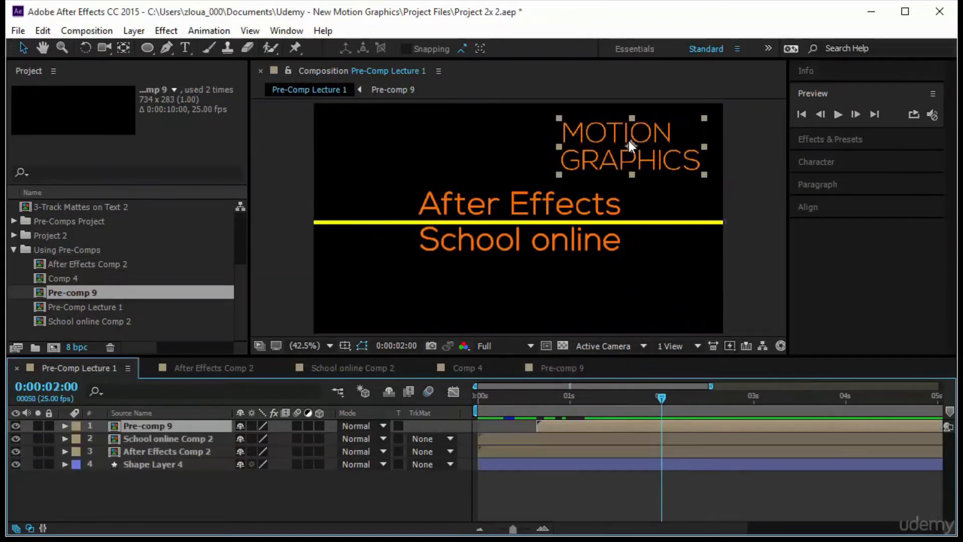
{"action": "left_click_drag", "start_coordinate": [677, 134], "coordinate": [409, 297]}
{"action": "key", "text": "space"}
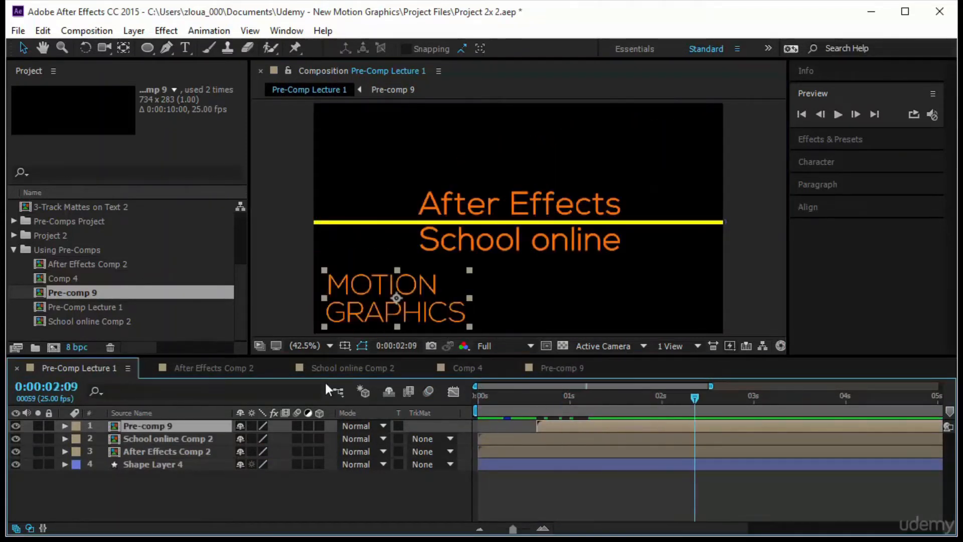
Set a Position keyframe on the Pre-comp 9 layer at 0:00:01:10, keeping the text in the frame's lower-left corner
{"action": "left_click_drag", "start_coordinate": [549, 410], "coordinate": [643, 426]}
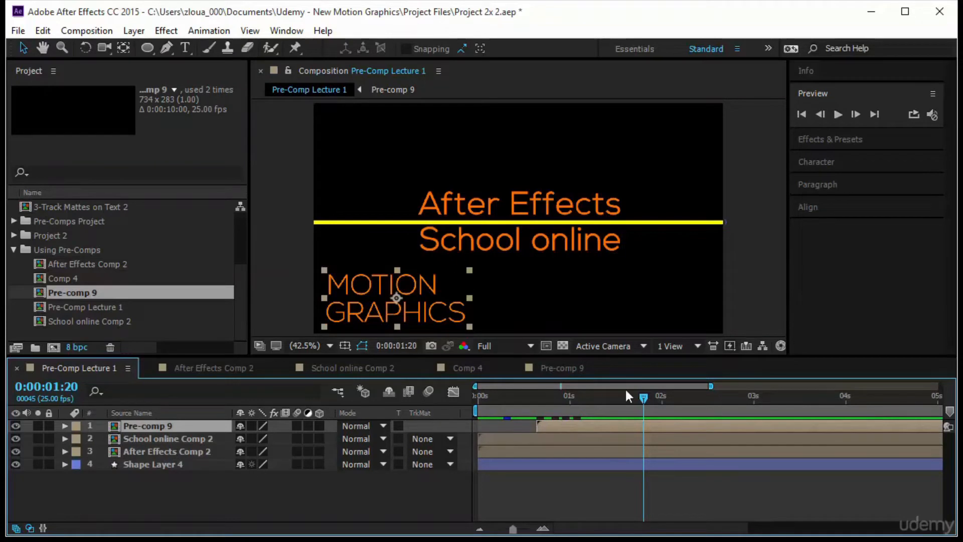
{"action": "left_click_drag", "start_coordinate": [643, 396], "coordinate": [608, 407]}
{"action": "left_click", "coordinate": [385, 282]}
{"action": "left_click", "coordinate": [189, 429]}
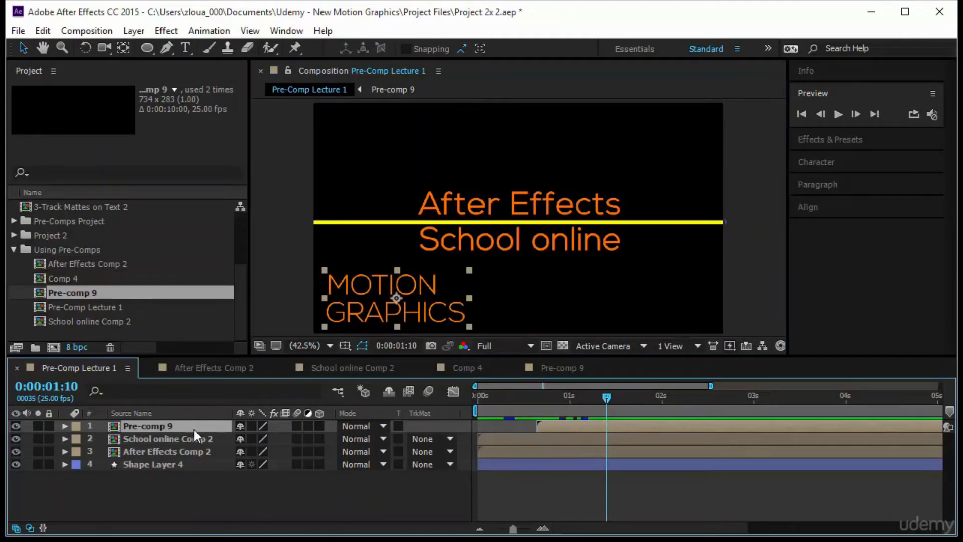
{"action": "key", "text": "p"}
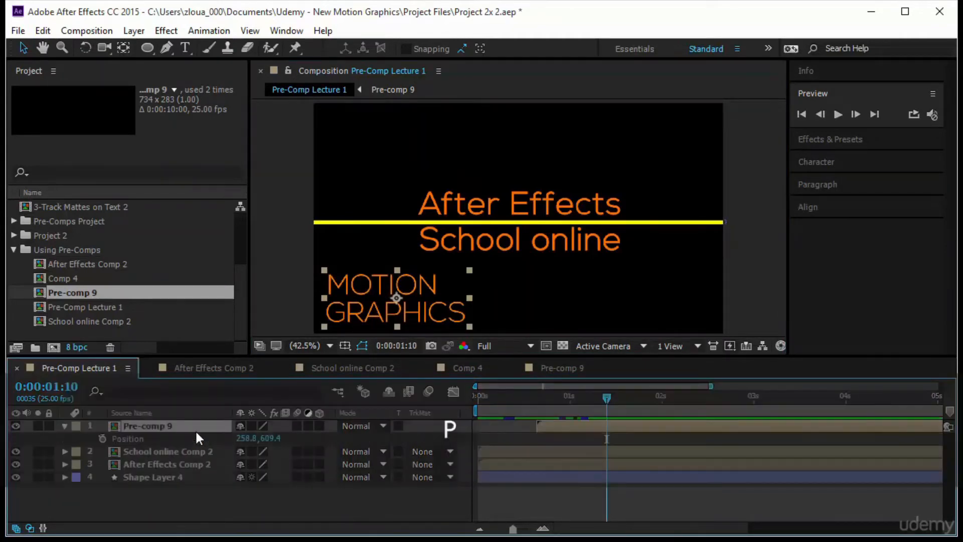
{"action": "left_click", "coordinate": [102, 438]}
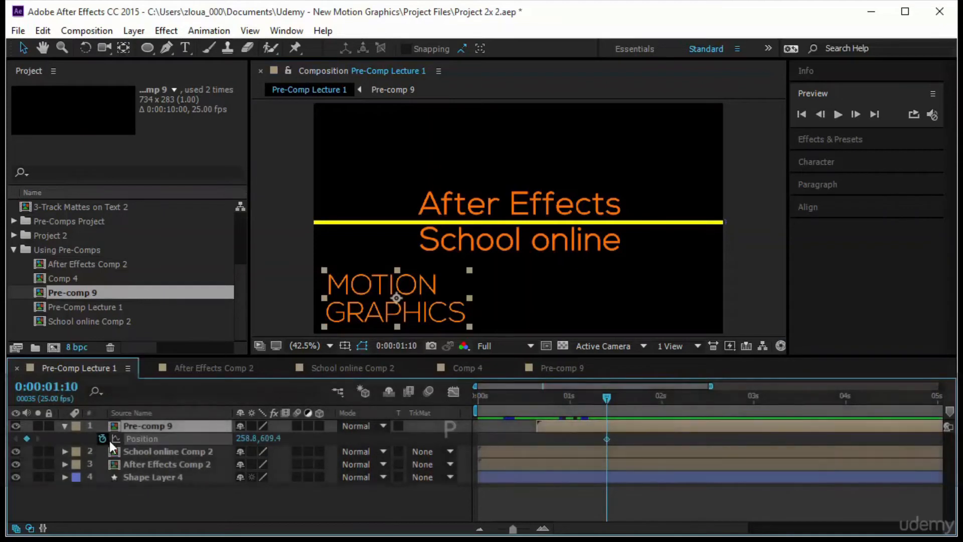
Add a second Position keyframe a few frames further on by moving Pre-comp 9 to the lower-right corner, preview the move, and collapse its properties
{"action": "mouse_move", "coordinate": [606, 399]}
{"action": "left_mouse_down"}
{"action": "mouse_move", "coordinate": [642, 406]}
{"action": "mouse_move", "coordinate": [621, 411]}
{"action": "left_mouse_up"}
{"action": "left_click_drag", "start_coordinate": [428, 322], "coordinate": [677, 327]}
{"action": "key", "text": "space"}
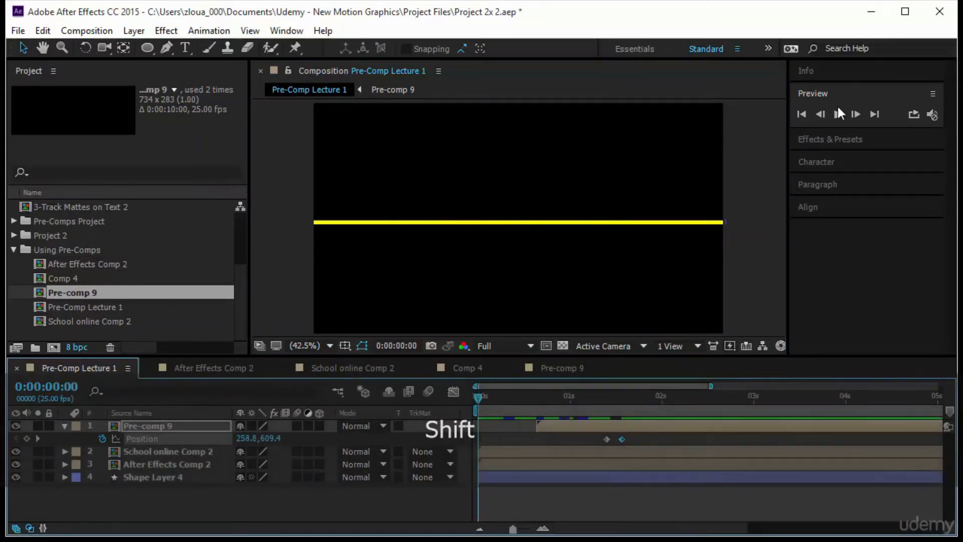
{"action": "left_click", "coordinate": [838, 114]}
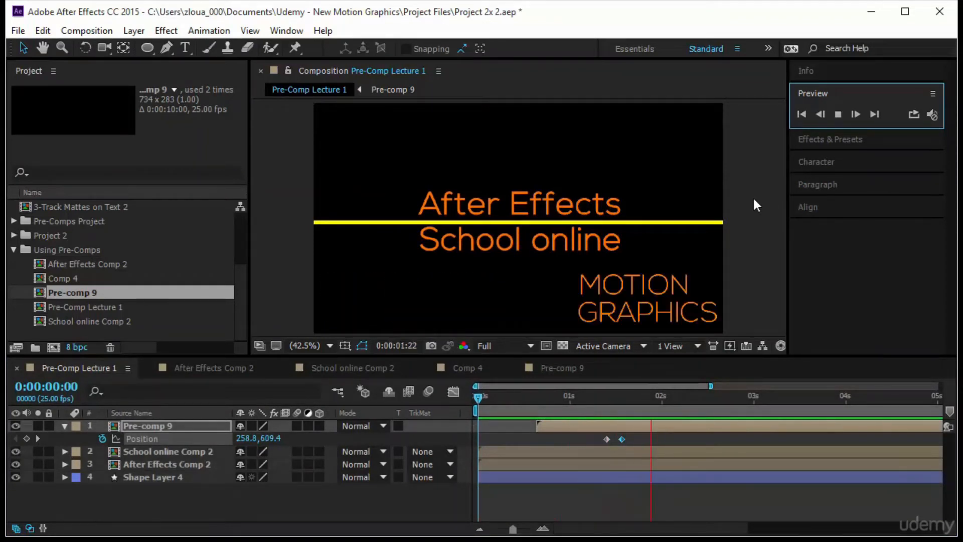
{"action": "left_click_drag", "start_coordinate": [474, 396], "coordinate": [426, 441]}
{"action": "left_click", "coordinate": [837, 115]}
{"action": "left_click", "coordinate": [65, 426]}
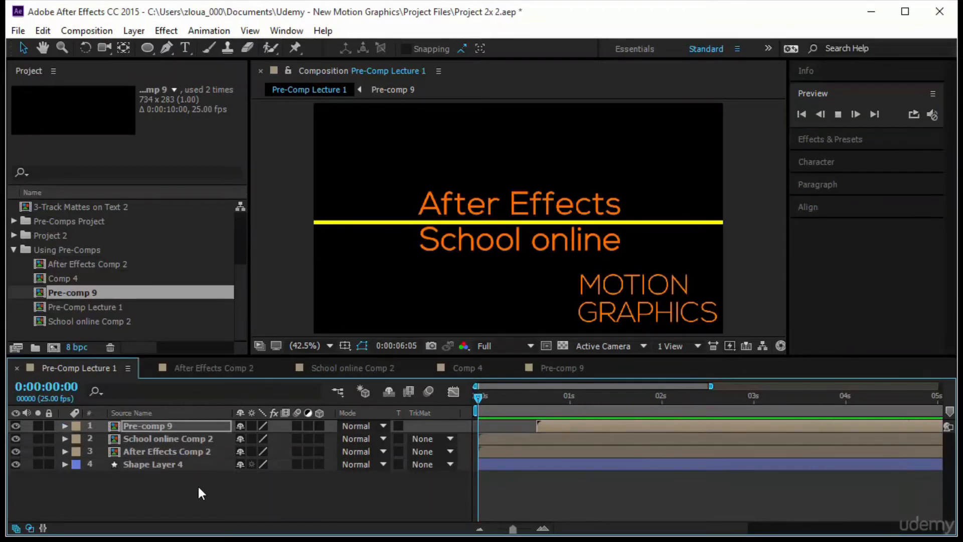
{"action": "right_click", "coordinate": [134, 425]}
{"action": "left_click_drag", "start_coordinate": [157, 496], "coordinate": [196, 443]}
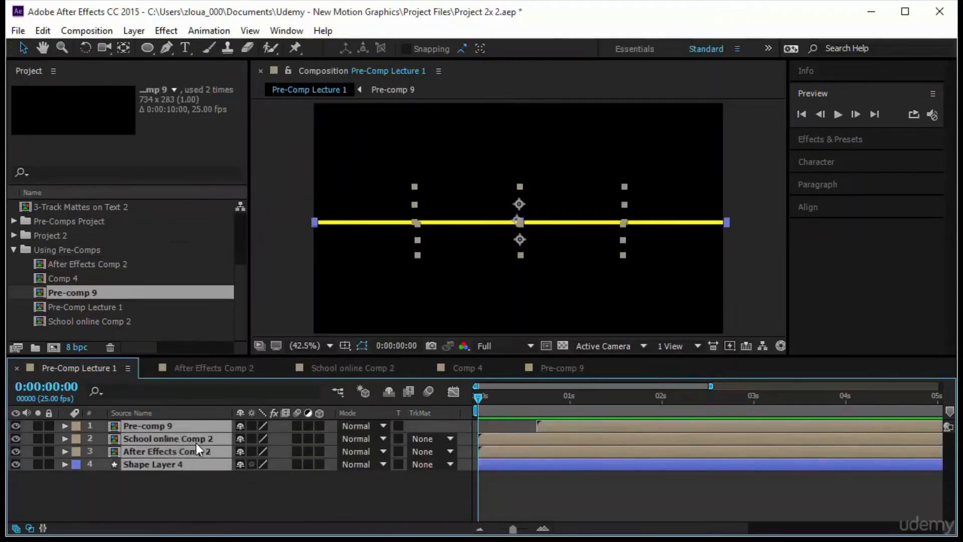
{"action": "right_click", "coordinate": [196, 444]}
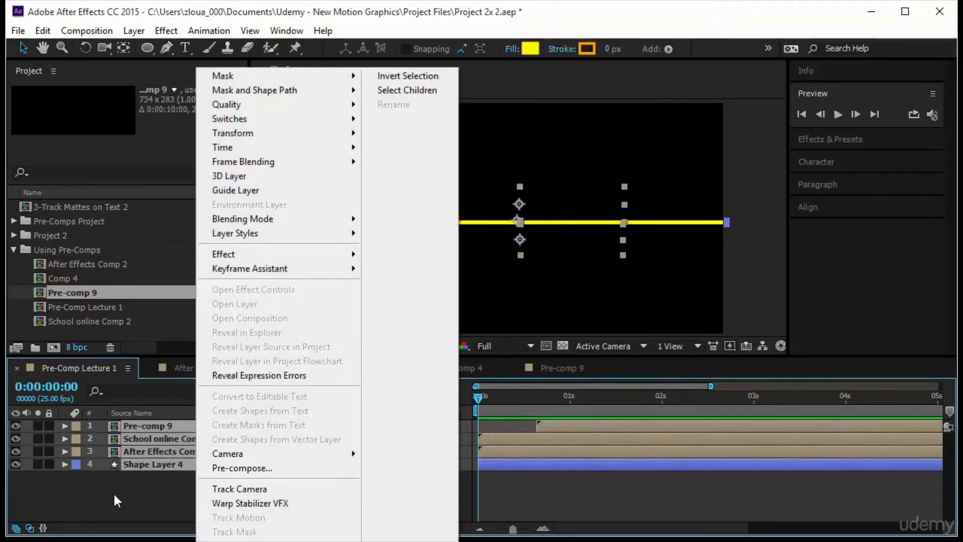
{"action": "left_click", "coordinate": [113, 491]}
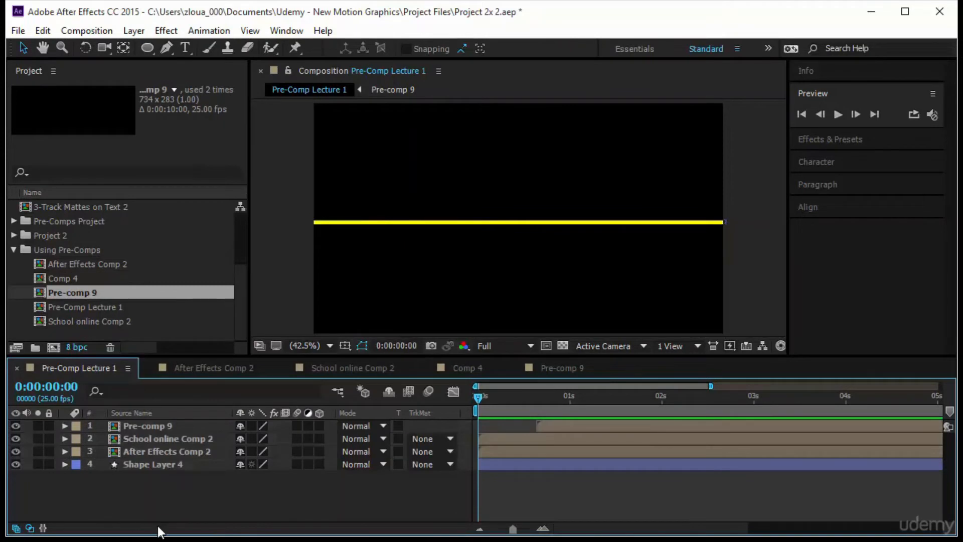
Scrub Pre-Comp Lecture 1 to 0:00:01:09 and review its pre-comp and shape layers one by one
{"action": "left_click_drag", "start_coordinate": [480, 401], "coordinate": [603, 397]}
{"action": "left_click", "coordinate": [139, 426]}
{"action": "left_click", "coordinate": [147, 450]}
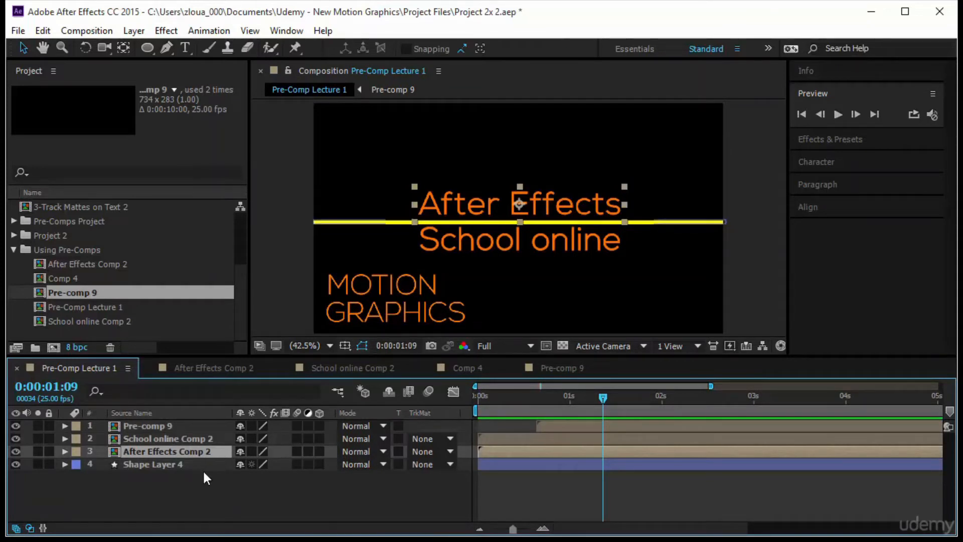
{"action": "left_click", "coordinate": [147, 429]}
{"action": "left_click", "coordinate": [146, 439]}
{"action": "left_click", "coordinate": [152, 464]}
{"action": "left_click", "coordinate": [176, 450]}
{"action": "left_click", "coordinate": [224, 427]}
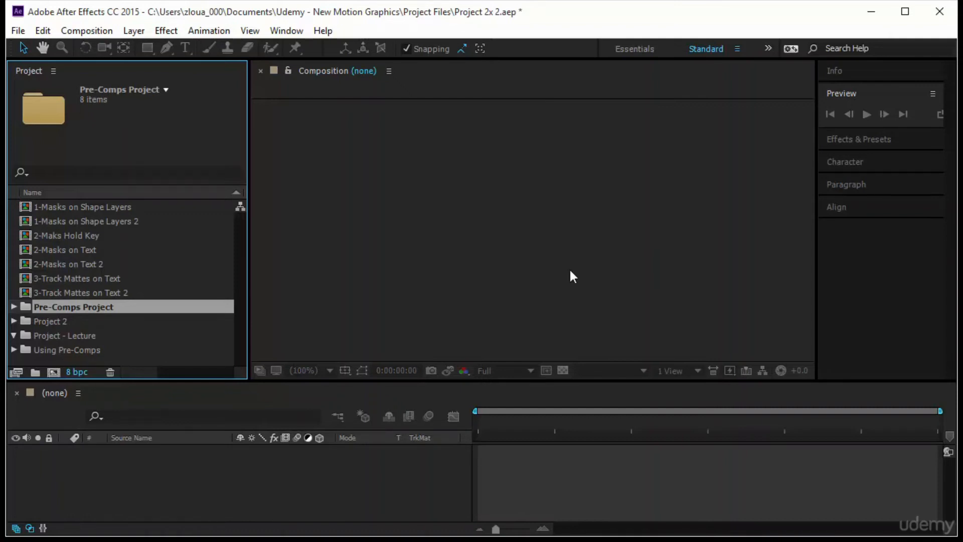
Look through the compositions inside the Pre-Comps Project folder, and collapse the folder
{"action": "left_click", "coordinate": [114, 335]}
{"action": "left_click", "coordinate": [50, 306]}
{"action": "left_click", "coordinate": [14, 306]}
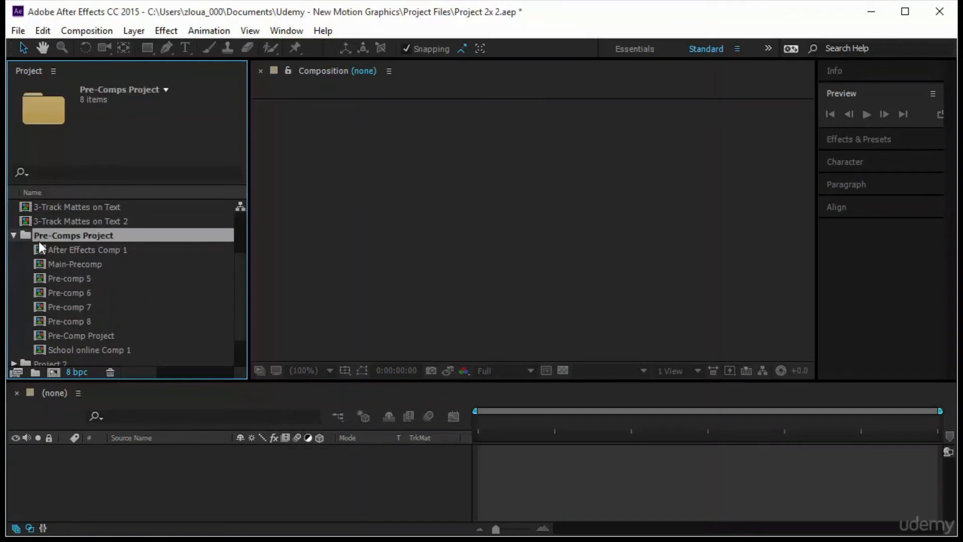
{"action": "left_click", "coordinate": [14, 234]}
Create a composition named Pre-Com-Project Lesson in the Project - Lecture folder, and turn off the transparency grid
{"action": "left_click", "coordinate": [101, 339]}
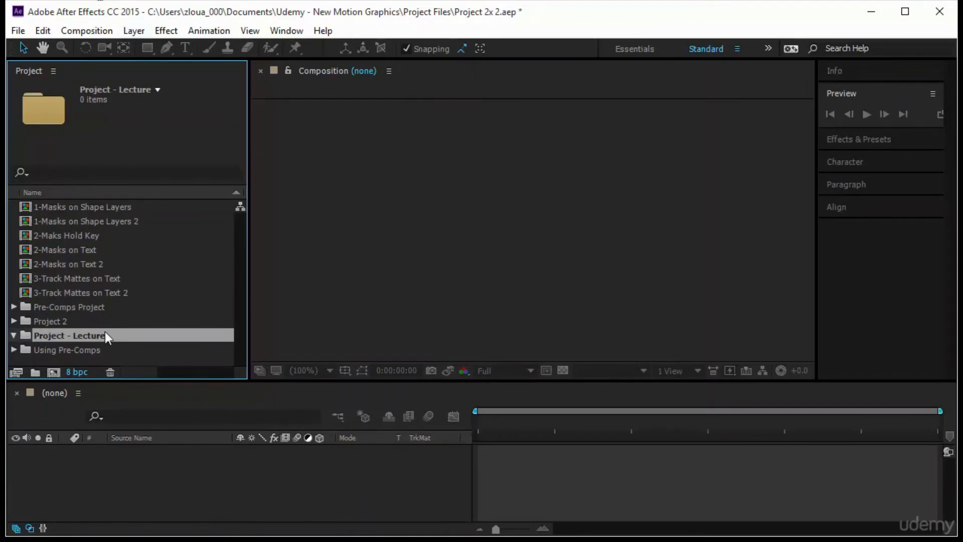
{"action": "left_click", "coordinate": [53, 372]}
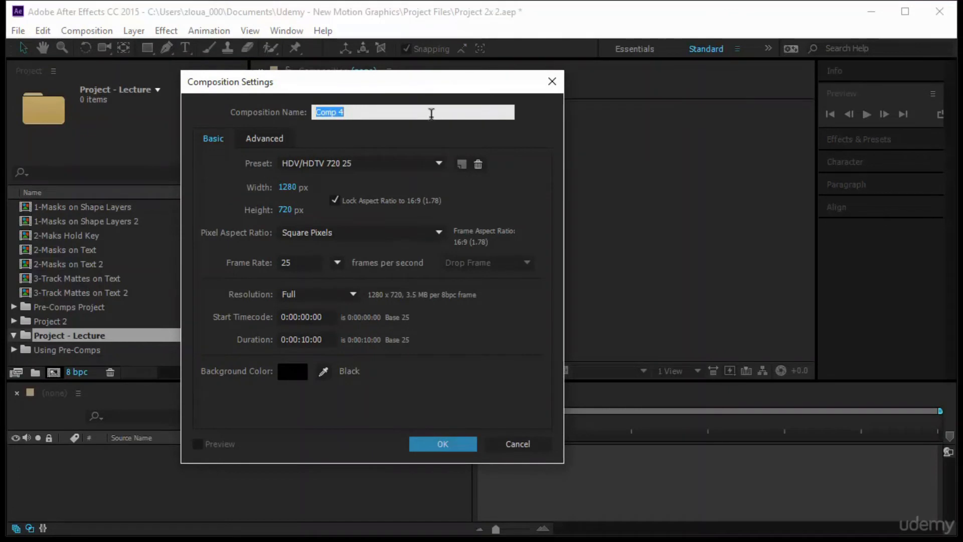
{"action": "type", "text": "Pre-Com-Project"}
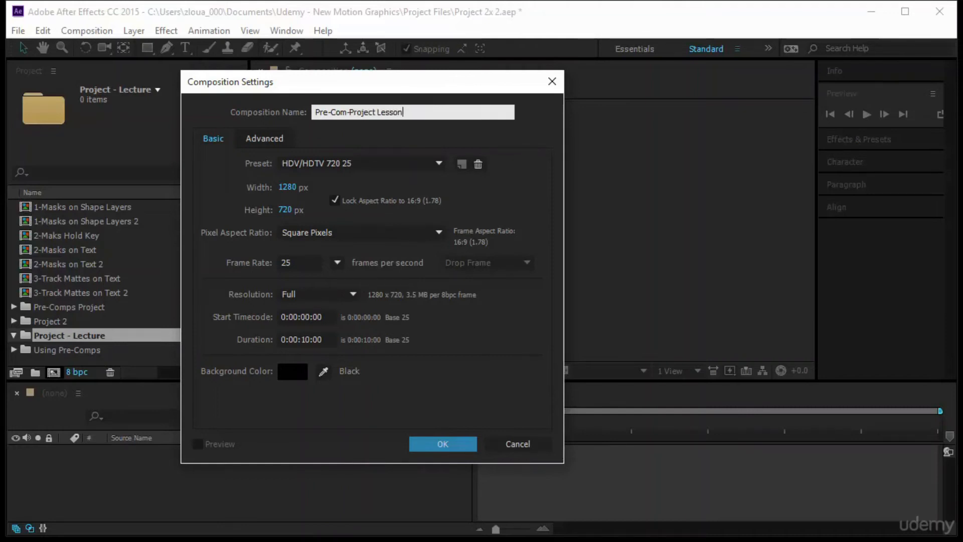
{"action": "key", "text": "Return"}
{"action": "left_click", "coordinate": [321, 369]}
{"action": "left_click", "coordinate": [391, 118]}
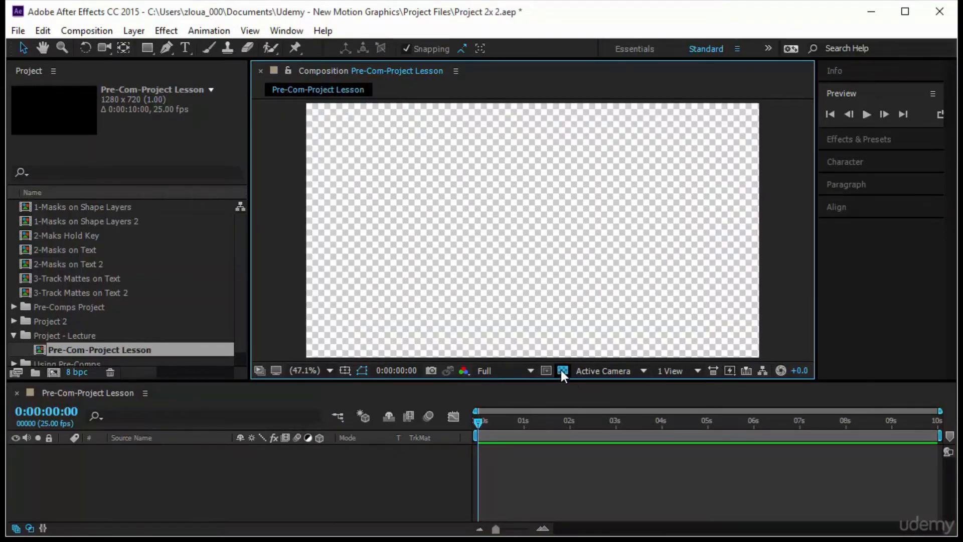
{"action": "left_click", "coordinate": [562, 370]}
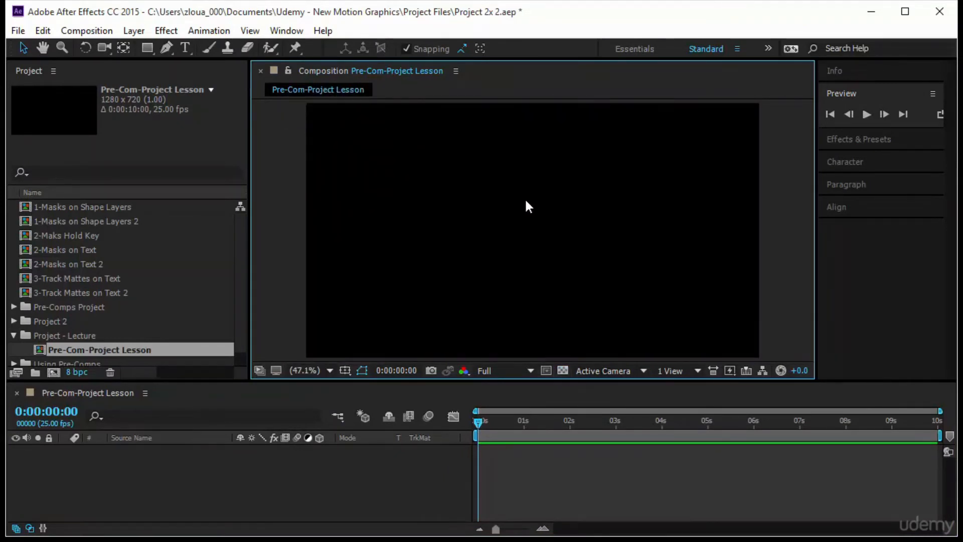
Add a text layer reading "motion" in the upper part of the frame
{"action": "left_click", "coordinate": [185, 47]}
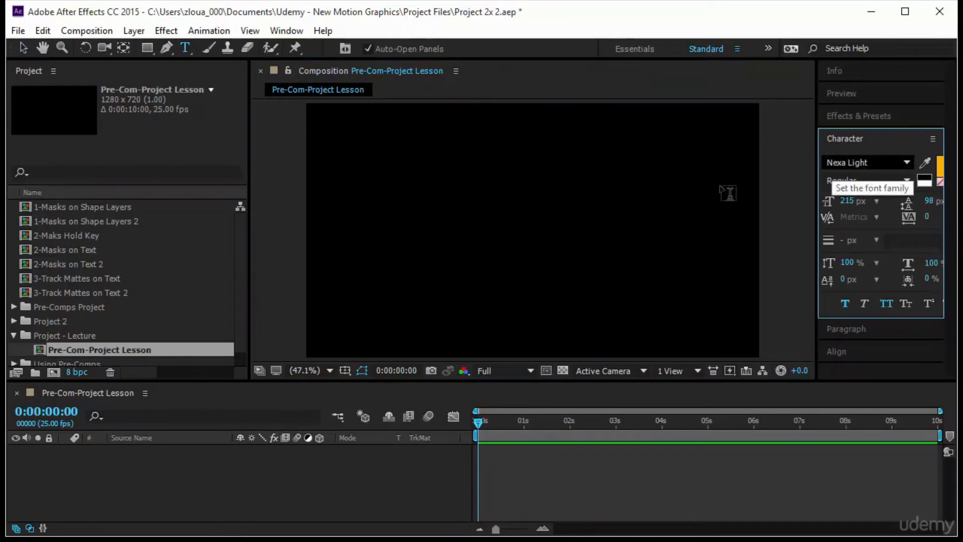
{"action": "left_click", "coordinate": [472, 198]}
{"action": "type", "text": "motion"}
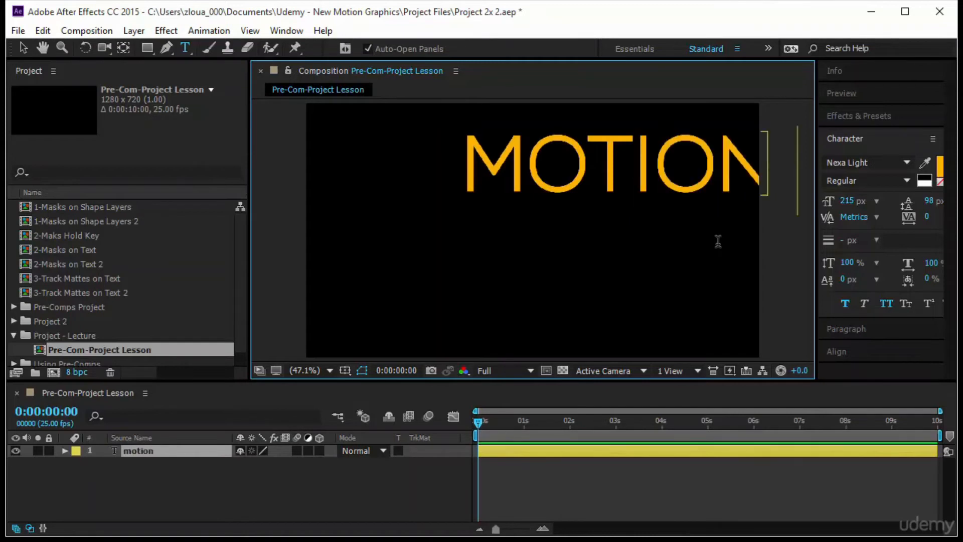
{"action": "key", "text": "BackSpace"}
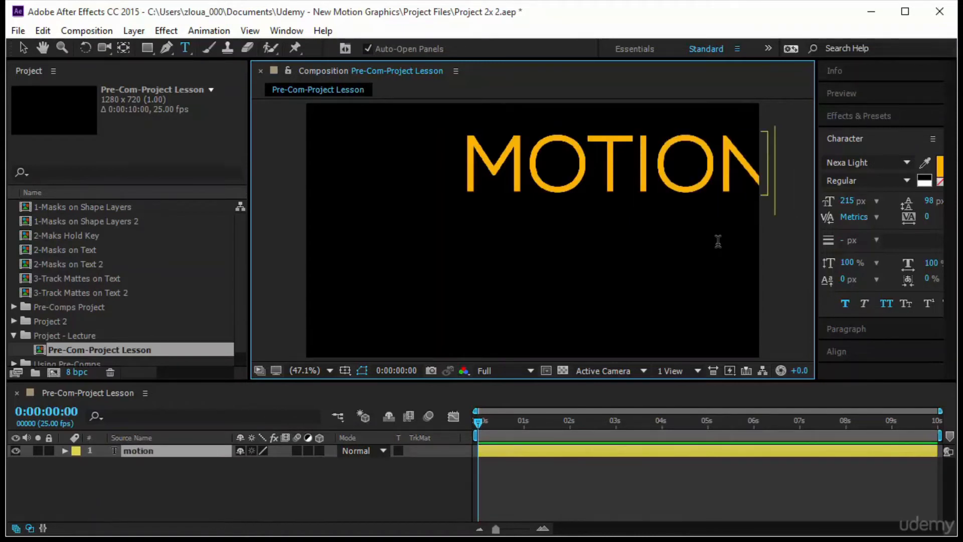
{"action": "left_click", "coordinate": [23, 48]}
Turn off all caps and faux bold for the motion text, set its size to 137 px, and place it near the frame's centre
{"action": "left_click", "coordinate": [886, 306]}
{"action": "left_click_drag", "start_coordinate": [552, 170], "coordinate": [503, 202]}
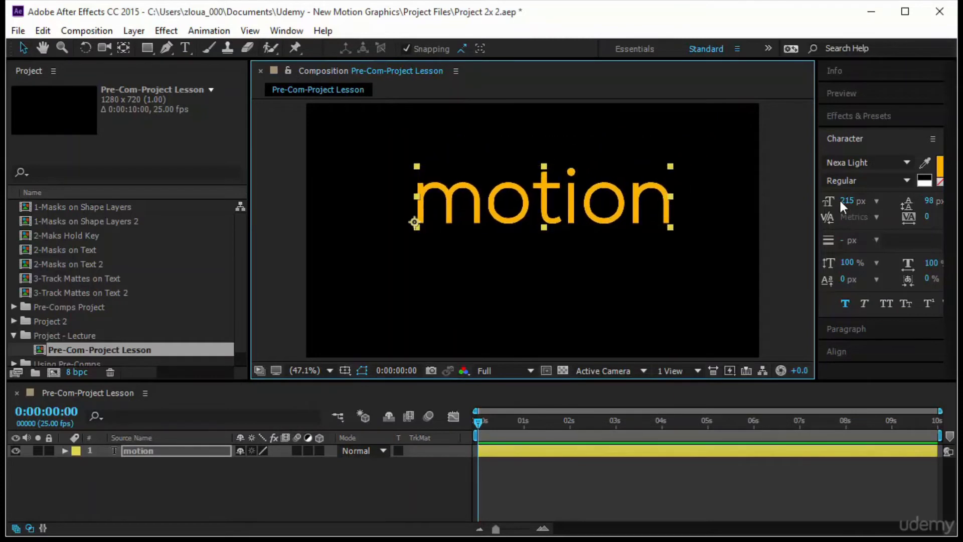
{"action": "left_click", "coordinate": [844, 303]}
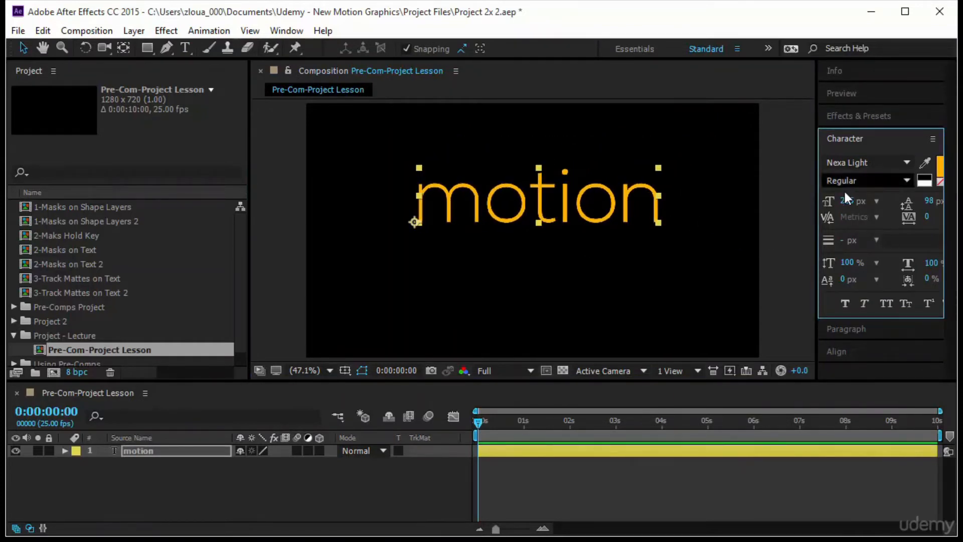
{"action": "left_click_drag", "start_coordinate": [848, 201], "coordinate": [790, 207]}
{"action": "left_click_drag", "start_coordinate": [538, 224], "coordinate": [570, 255]}
Duplicate the motion text directly below the original and change the copy's wording to "grphics"
{"action": "key", "text": "ctrl+d"}
{"action": "double_click", "coordinate": [568, 251]}
{"action": "type", "text": "grphics"}
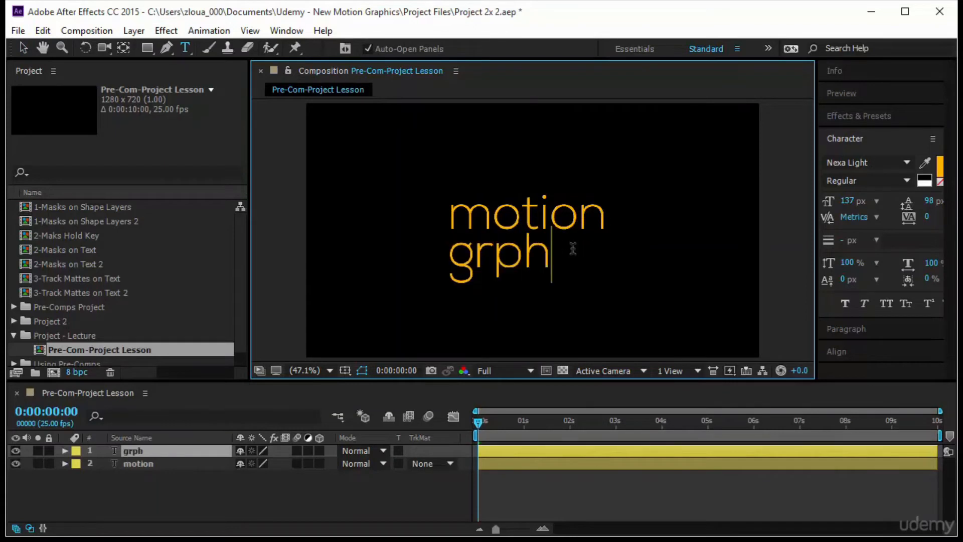
{"action": "left_click", "coordinate": [23, 43]}
Set the motion text's size to 139 px, and select both text layers
{"action": "left_click", "coordinate": [605, 205]}
{"action": "left_click_drag", "start_coordinate": [844, 201], "coordinate": [846, 200]}
{"action": "left_click", "coordinate": [664, 258]}
{"action": "left_click", "coordinate": [575, 259]}
{"action": "left_click", "coordinate": [645, 207]}
{"action": "left_click", "coordinate": [597, 216]}
{"action": "left_click", "coordinate": [533, 265], "text": "shift"}
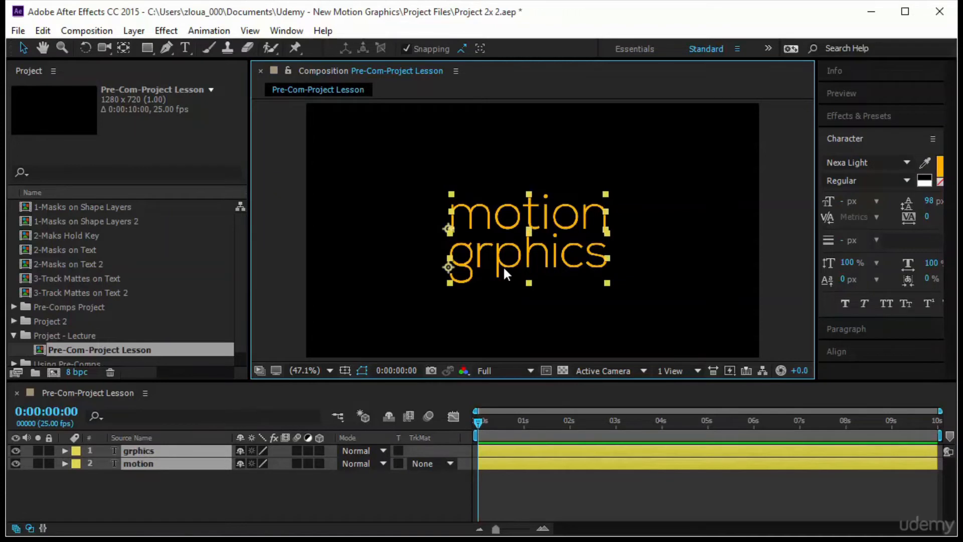
Correct the spelling of the lower text to "graphics"
{"action": "double_click", "coordinate": [495, 254]}
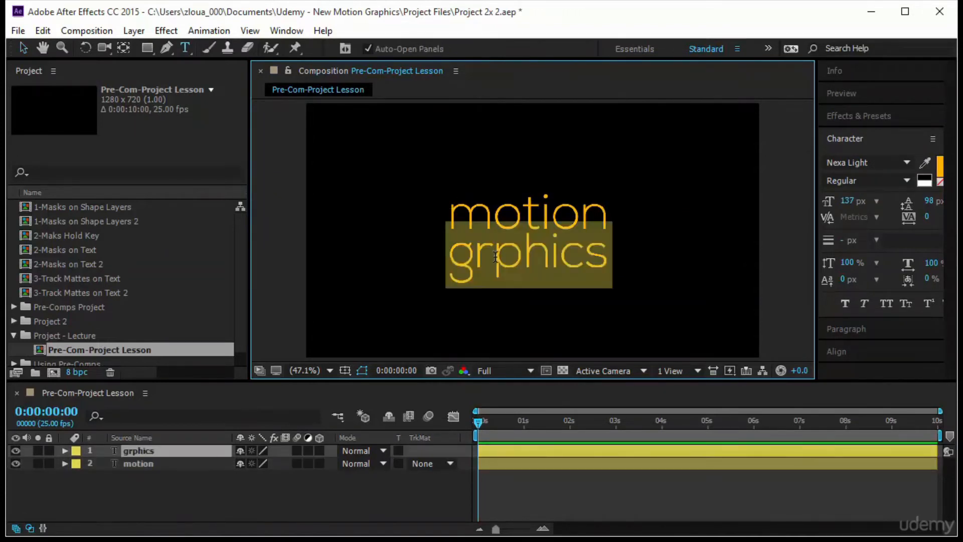
{"action": "left_click", "coordinate": [497, 260]}
{"action": "type", "text": "a"}
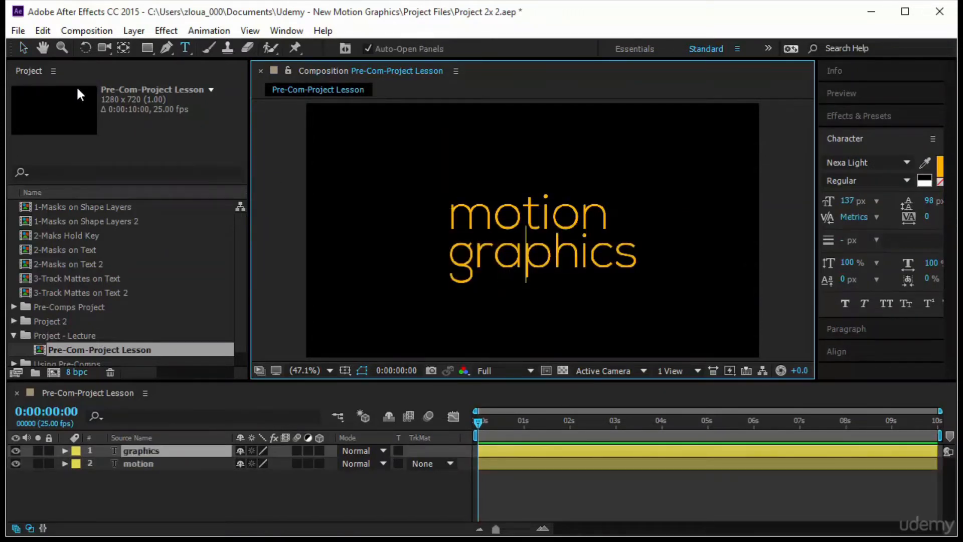
{"action": "left_click", "coordinate": [22, 47]}
Set the motion text's size to 164 px to match the width of the graphics text
{"action": "left_click", "coordinate": [585, 227]}
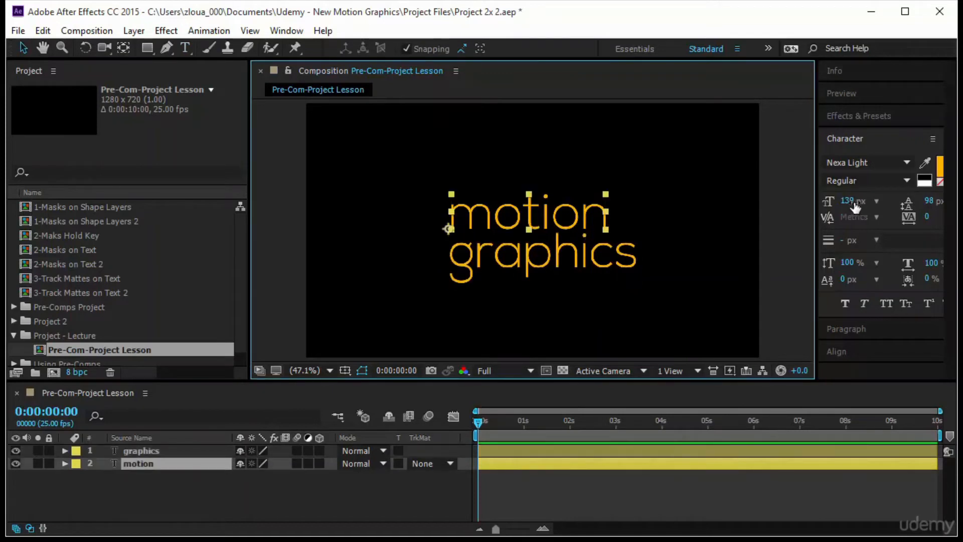
{"action": "left_click_drag", "start_coordinate": [852, 200], "coordinate": [872, 203]}
{"action": "left_click", "coordinate": [753, 243]}
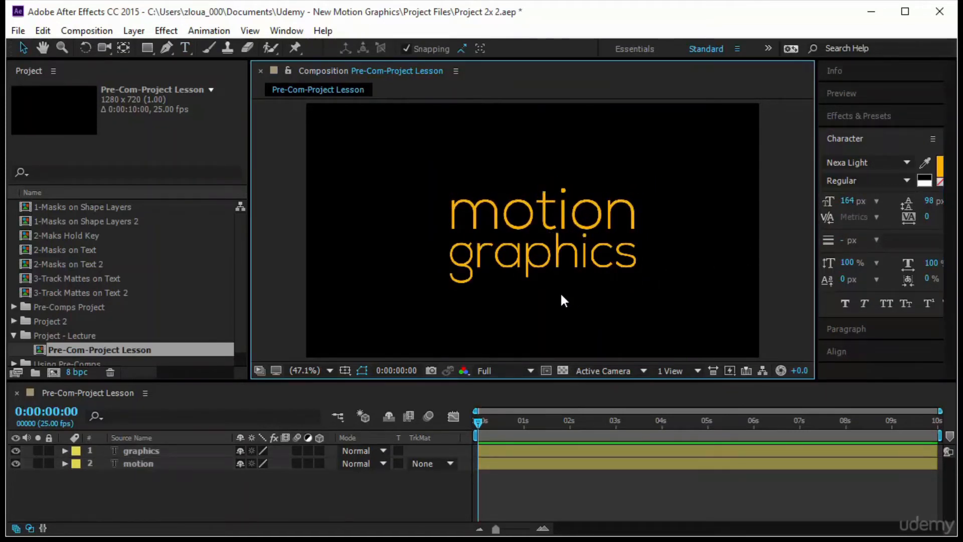
Pre-compose the graphics and motion text layers together as Pre-comp Motion, and open the new composition
{"action": "left_click", "coordinate": [159, 462]}
{"action": "left_click", "coordinate": [158, 450], "text": "shift"}
{"action": "right_click", "coordinate": [158, 447]}
{"action": "left_click", "coordinate": [182, 461]}
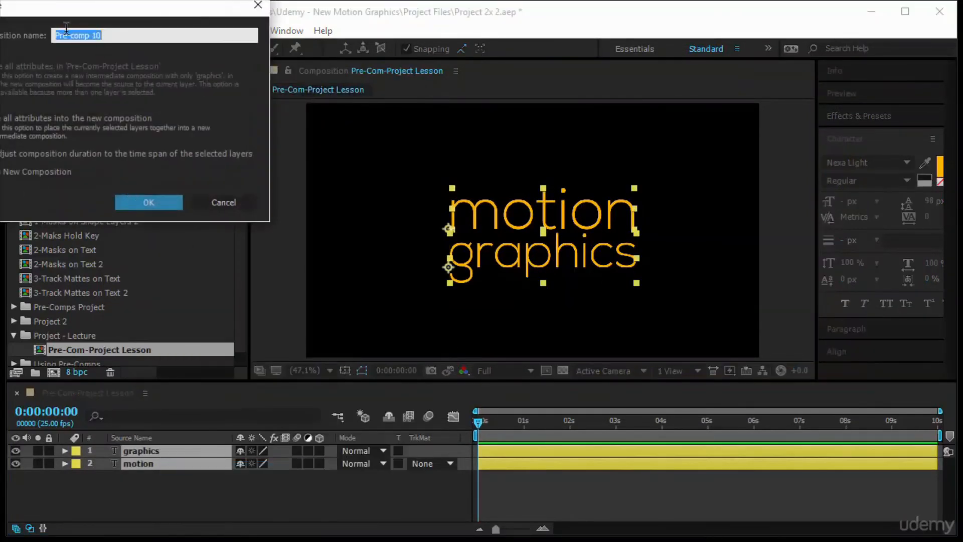
{"action": "double_click", "coordinate": [96, 34]}
{"action": "key", "text": "Return"}
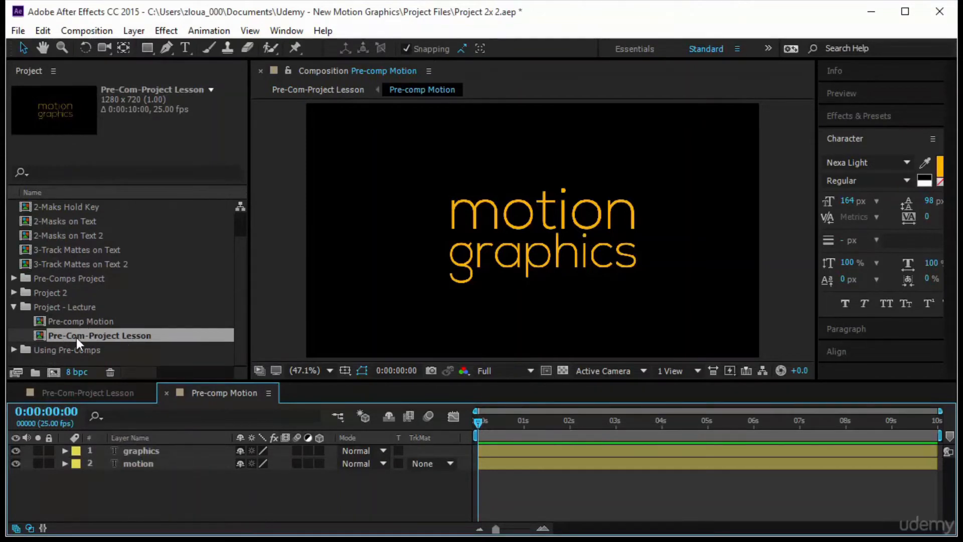
Draw a region of interest tightly around the motion graphics text, and crop the Pre-comp Motion composition to it
{"action": "left_click", "coordinate": [67, 308]}
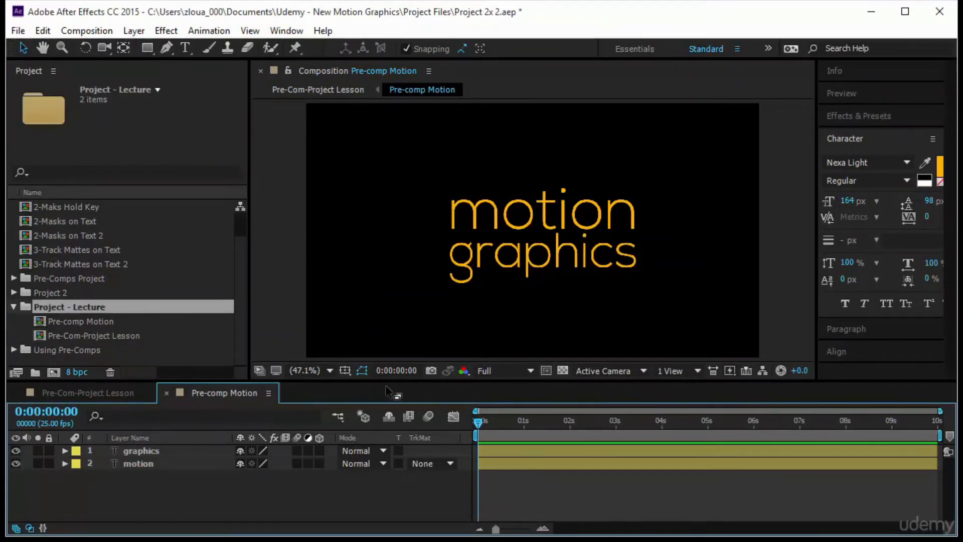
{"action": "left_click", "coordinate": [546, 370]}
{"action": "left_click_drag", "start_coordinate": [441, 178], "coordinate": [506, 277]}
{"action": "left_click_drag", "start_coordinate": [627, 283], "coordinate": [641, 297]}
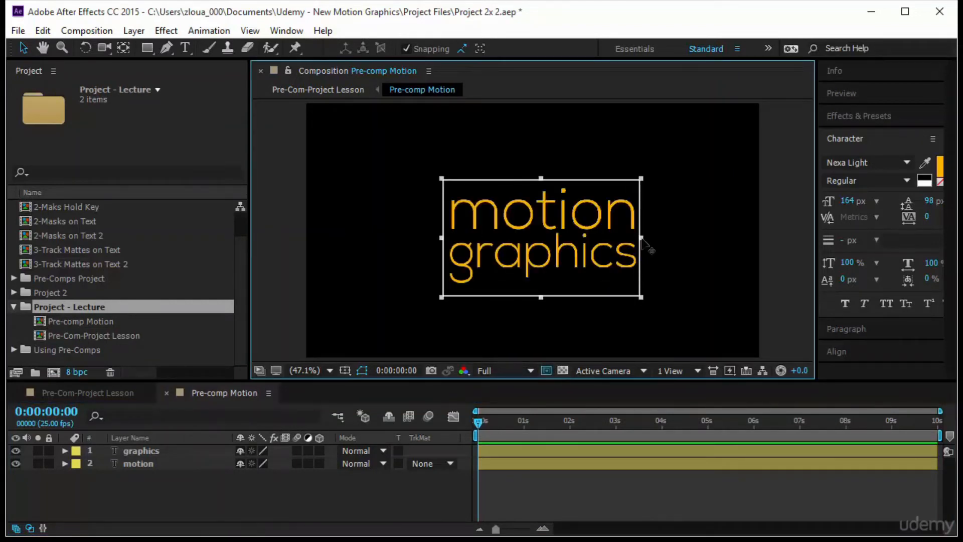
{"action": "left_click_drag", "start_coordinate": [546, 300], "coordinate": [542, 294]}
{"action": "left_click", "coordinate": [86, 31]}
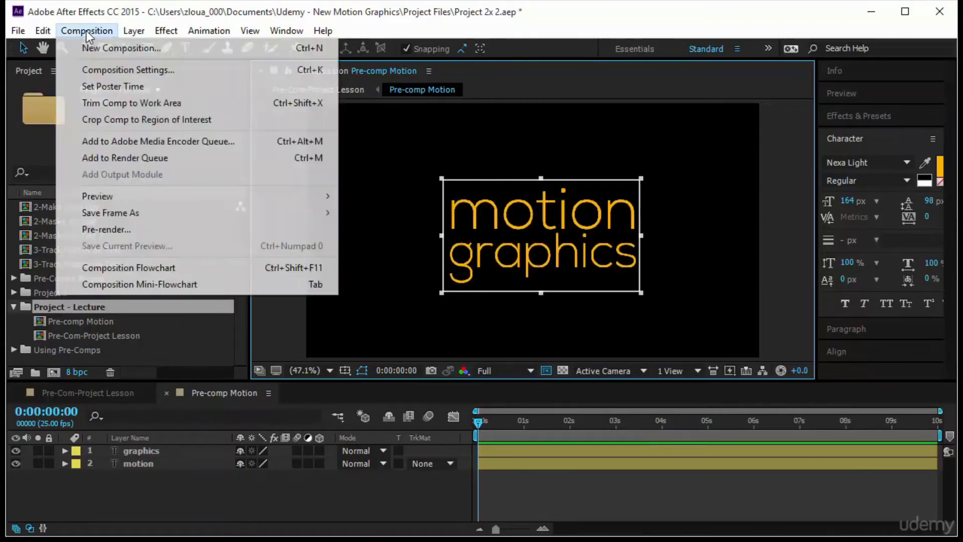
{"action": "left_click", "coordinate": [115, 121]}
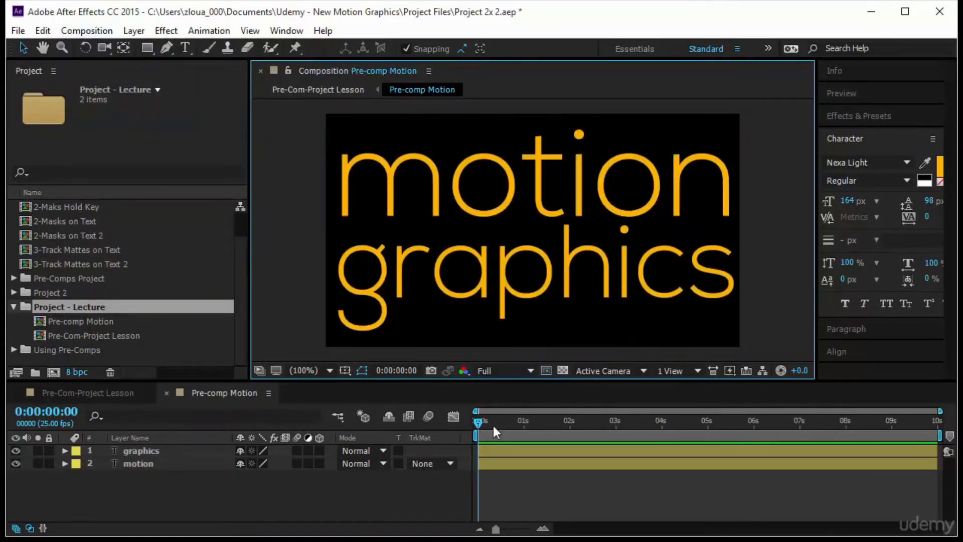
Add Position keyframes to the graphics and motion layers at 0:00:00:11
{"action": "left_click_drag", "start_coordinate": [478, 423], "coordinate": [498, 430]}
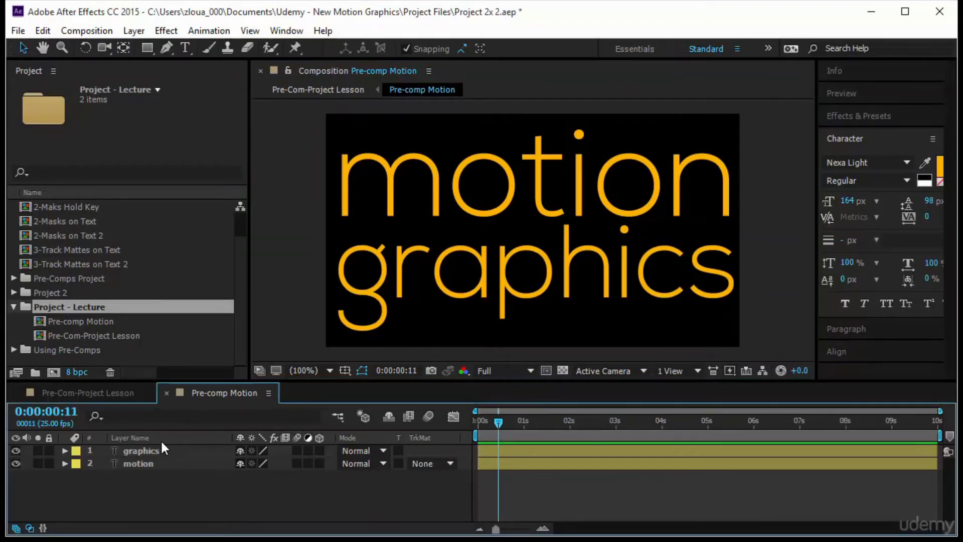
{"action": "left_click_drag", "start_coordinate": [130, 488], "coordinate": [184, 454]}
{"action": "key", "text": "p"}
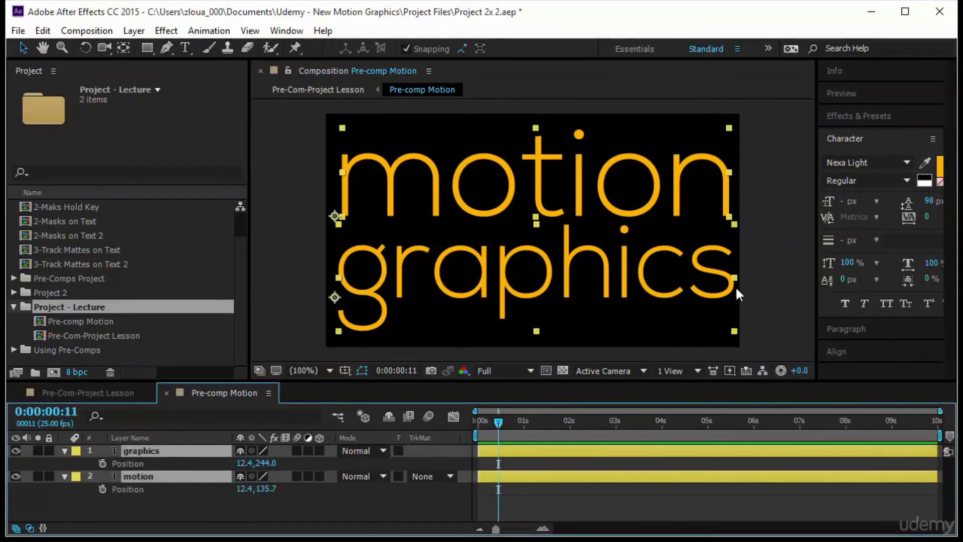
{"action": "left_click", "coordinate": [593, 490]}
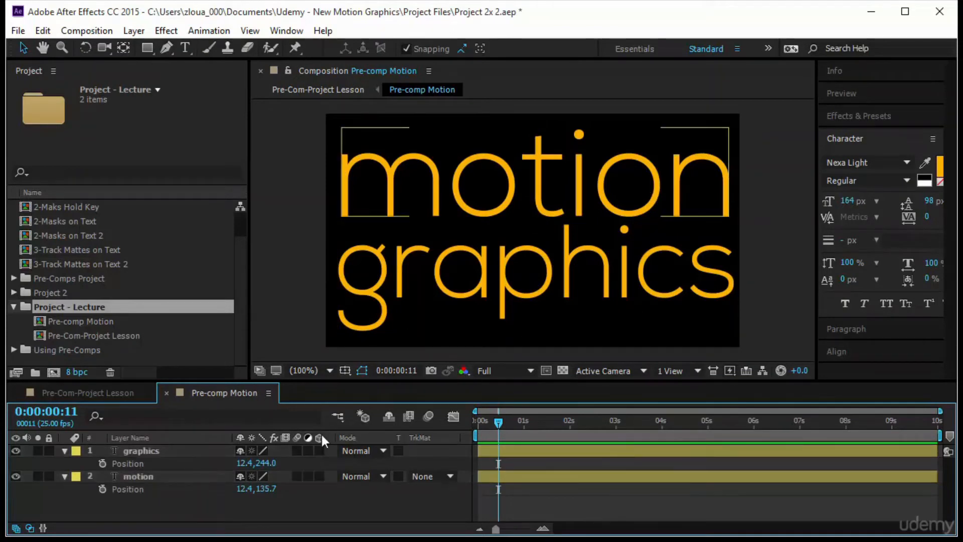
{"action": "left_click_drag", "start_coordinate": [138, 500], "coordinate": [137, 458]}
{"action": "left_click", "coordinate": [102, 462]}
At 0:00:00:00, move the motion text out of frame to the left and graphics out to the right, and enable motion blur on both layers
{"action": "key", "text": "Home"}
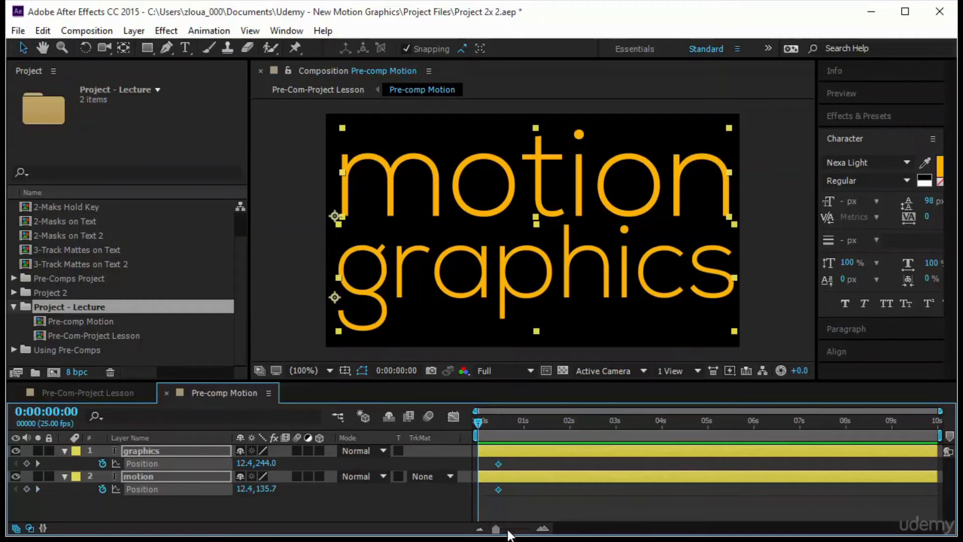
{"action": "left_click", "coordinate": [543, 325]}
{"action": "left_click", "coordinate": [563, 191]}
{"action": "key", "text": "Right"}
{"action": "left_click_drag", "start_coordinate": [564, 199], "coordinate": [291, 200]}
{"action": "left_click_drag", "start_coordinate": [347, 291], "coordinate": [754, 296]}
{"action": "left_click_drag", "start_coordinate": [297, 450], "coordinate": [297, 476]}
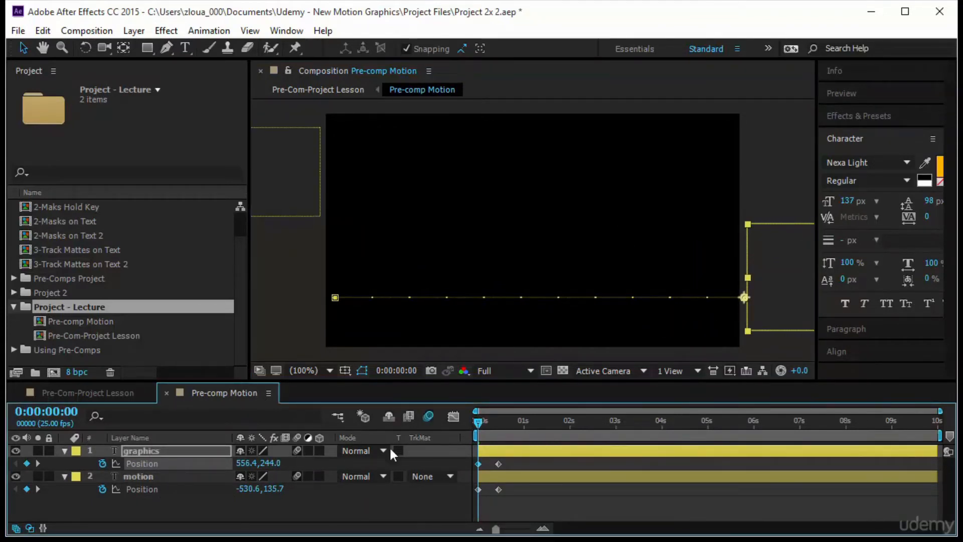
Preview the text slide-in animation in the Pre-comp Motion composition
{"action": "left_click", "coordinate": [842, 95]}
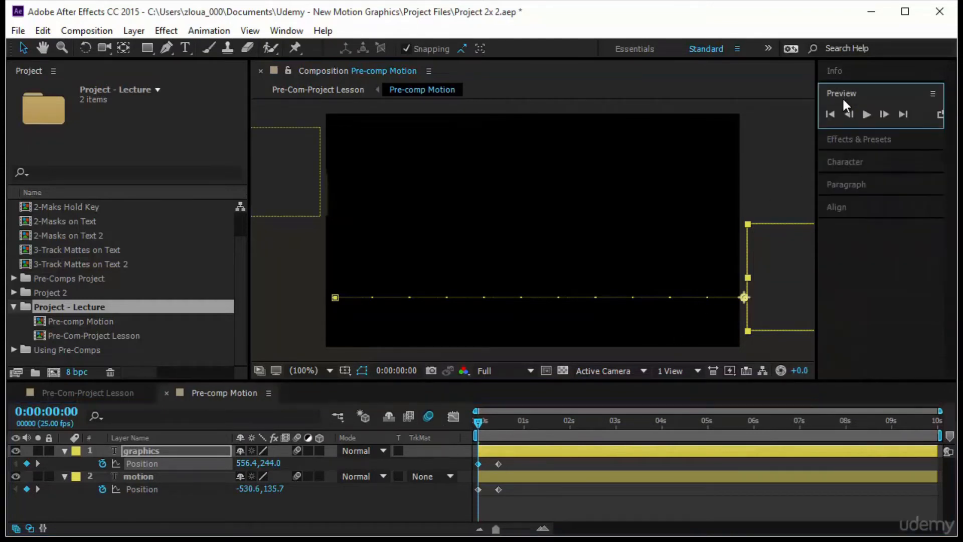
{"action": "left_click", "coordinate": [847, 114]}
{"action": "left_click", "coordinate": [863, 116]}
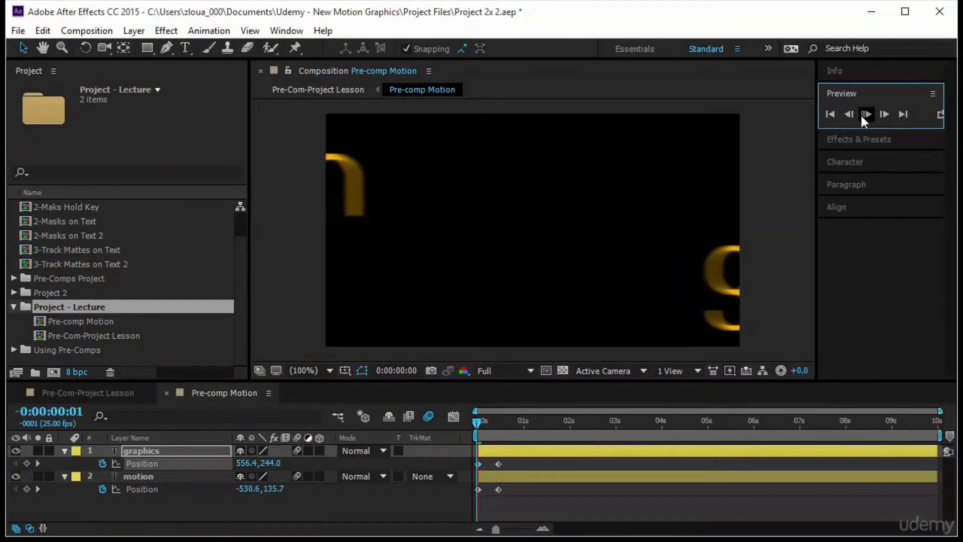
Switch to the Pre-Com-Project Lesson composition and preview the nested animation from the start
{"action": "left_click", "coordinate": [86, 395]}
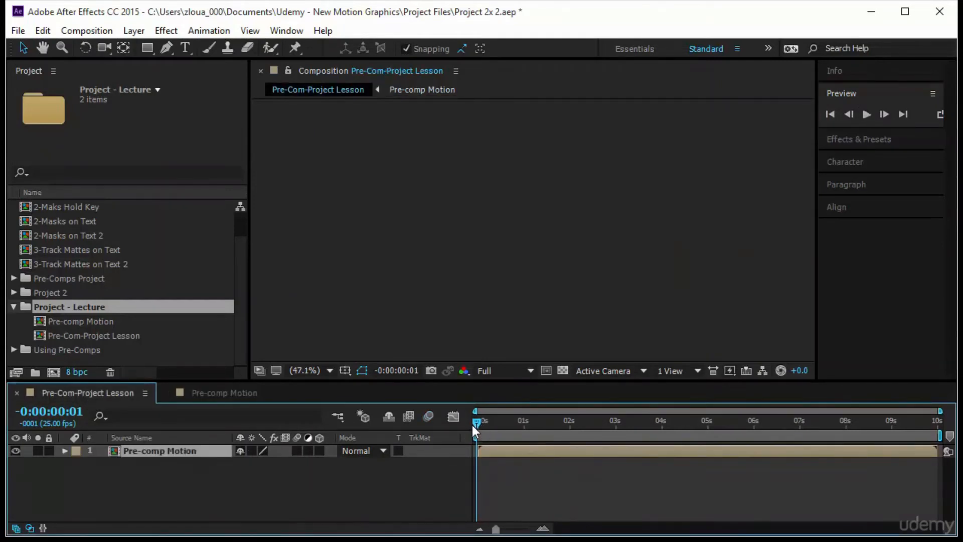
{"action": "key", "text": "space"}
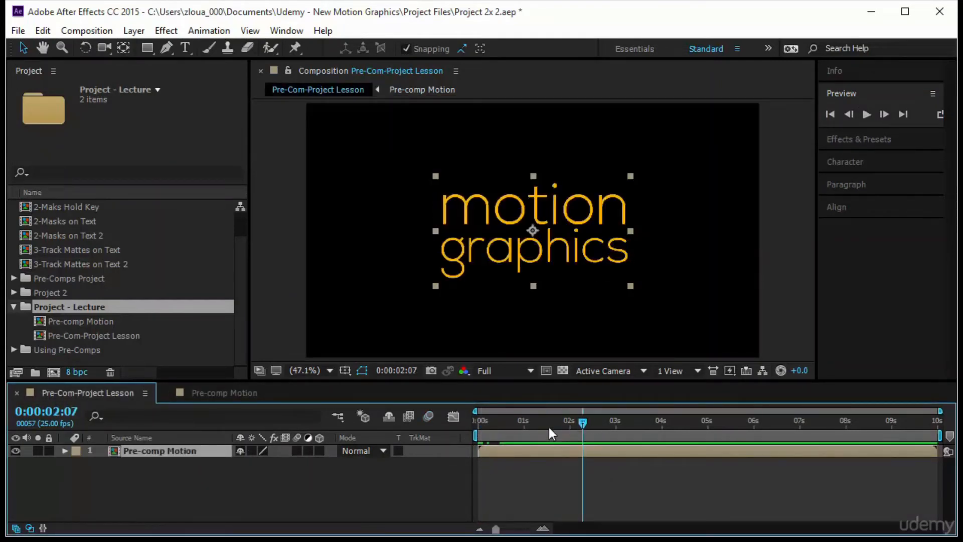
{"action": "key", "text": "space"}
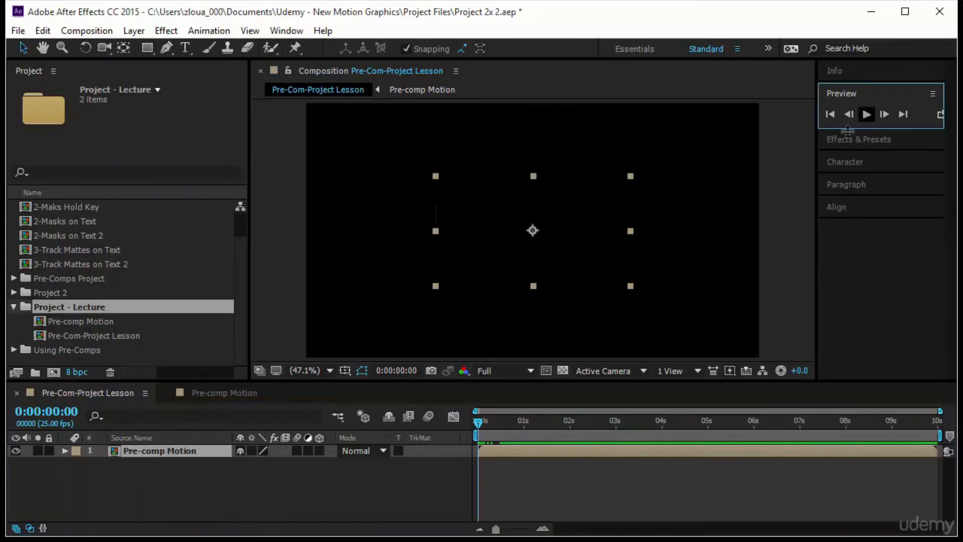
{"action": "left_click", "coordinate": [866, 114]}
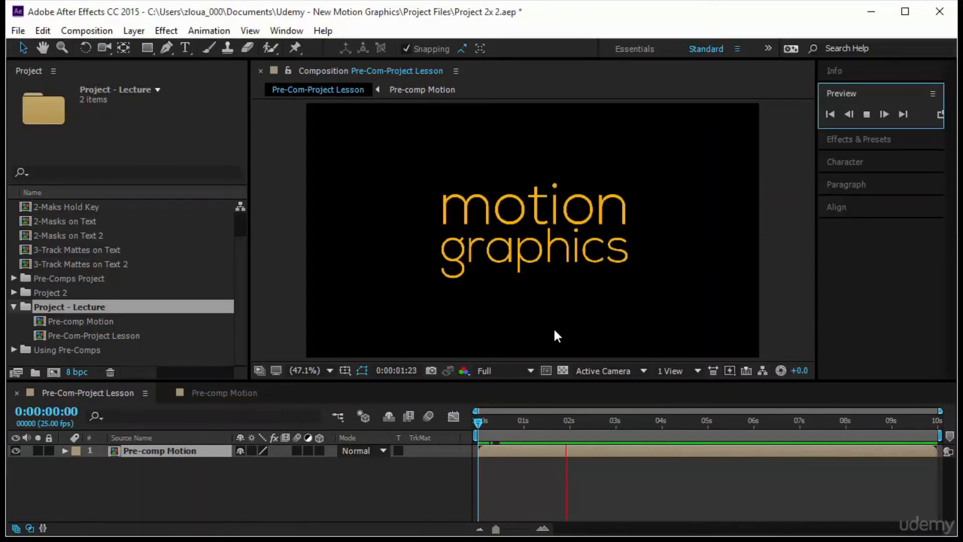
Scale the Pre-comp Motion layer down slightly around its centre, and preview the result from the start
{"action": "left_click", "coordinate": [560, 259]}
{"action": "left_click_drag", "start_coordinate": [482, 421], "coordinate": [512, 421]}
{"action": "left_click", "coordinate": [529, 421]}
{"action": "left_click_drag", "start_coordinate": [631, 176], "coordinate": [618, 185]}
{"action": "mouse_move", "coordinate": [530, 423]}
{"action": "left_mouse_down"}
{"action": "mouse_move", "coordinate": [462, 425]}
{"action": "mouse_move", "coordinate": [523, 439]}
{"action": "left_mouse_up"}
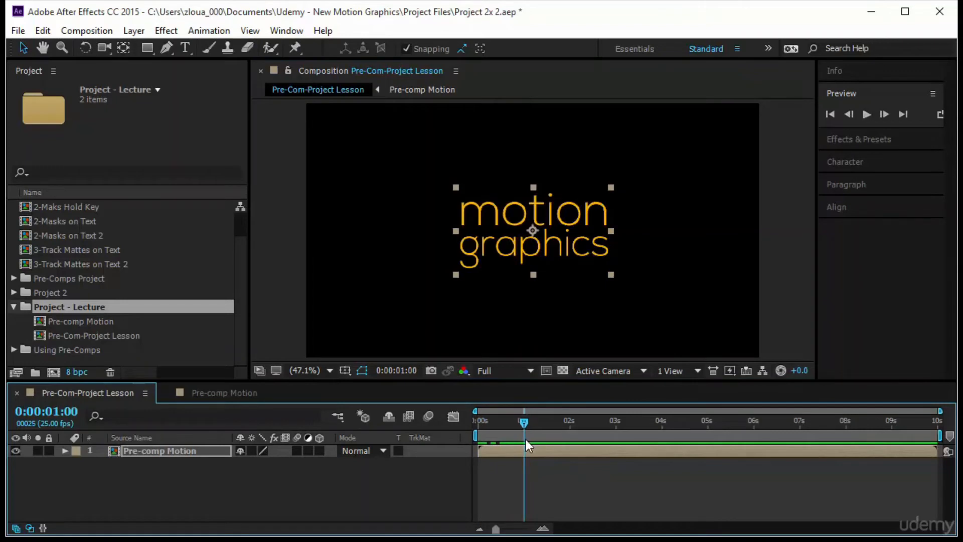
{"action": "left_click", "coordinate": [866, 115]}
Add a Rotation keyframe to the Pre-comp Motion layer at 0:00:01:00, and move the current time to 0:00:01:05
{"action": "left_click_drag", "start_coordinate": [477, 426], "coordinate": [523, 437]}
{"action": "key", "text": "Return"}
{"action": "key", "text": "r"}
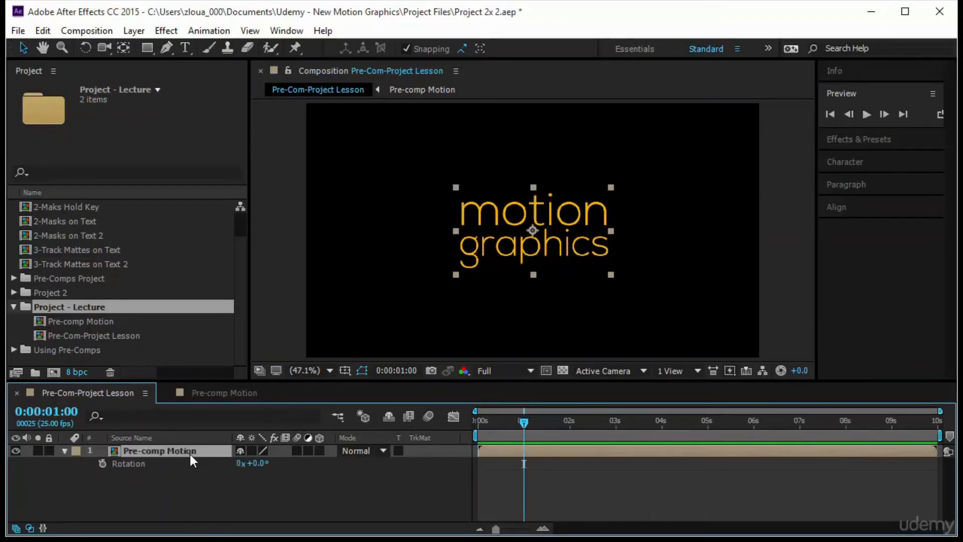
{"action": "left_click", "coordinate": [102, 462]}
{"action": "left_click_drag", "start_coordinate": [523, 422], "coordinate": [532, 424]}
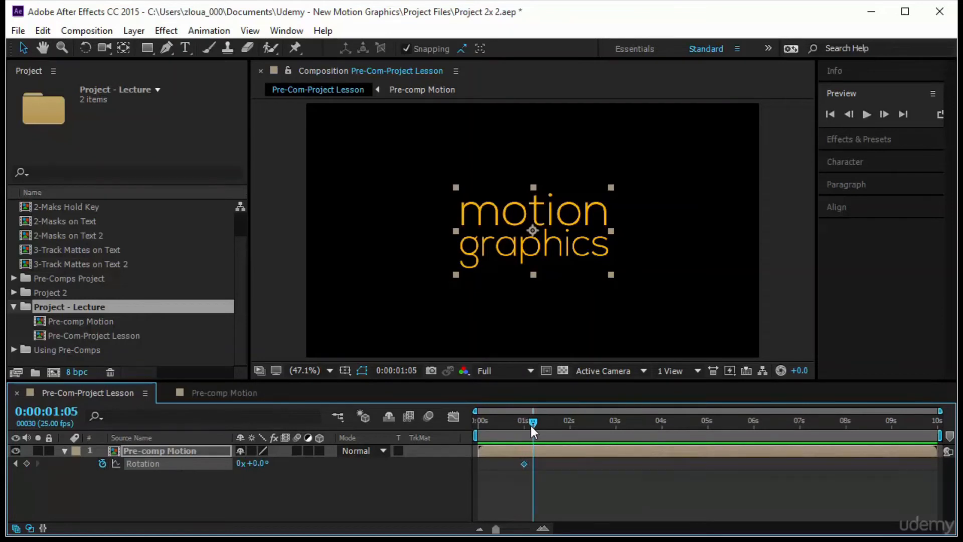
{"action": "left_click", "coordinate": [260, 463]}
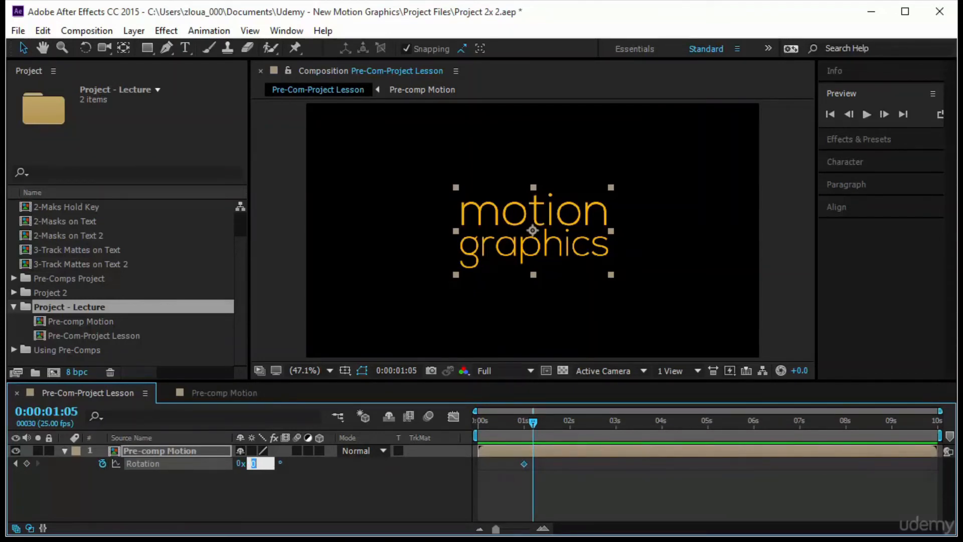
{"action": "key", "text": "Return"}
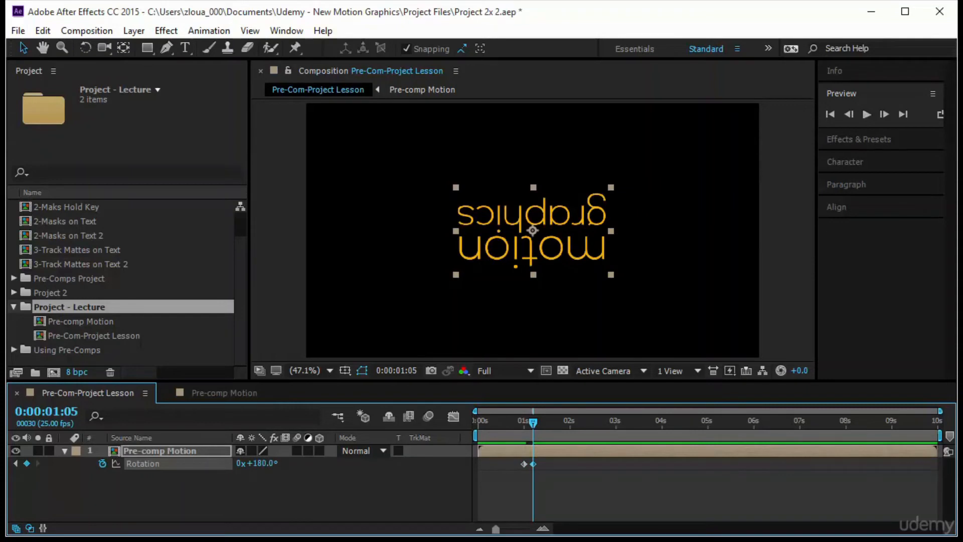
{"action": "key", "text": "ctrl+z"}
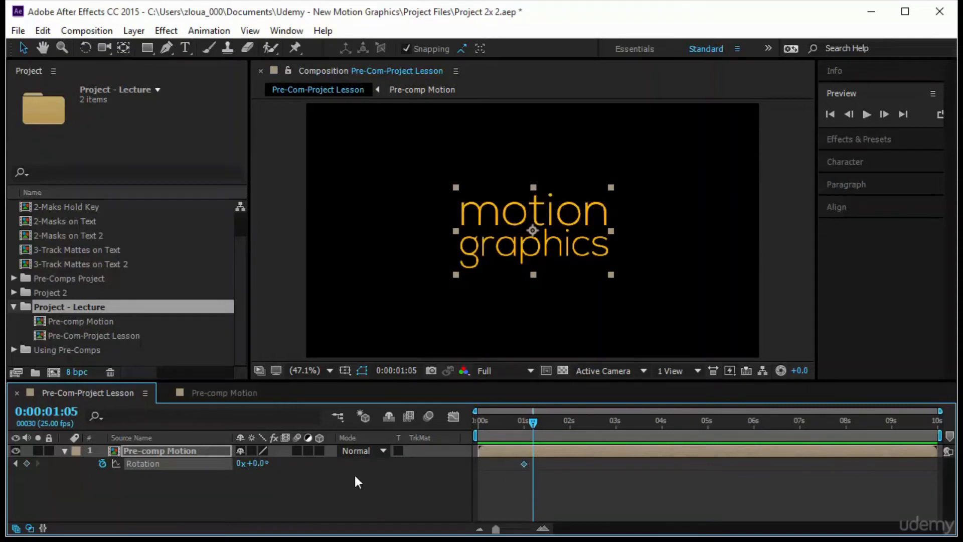
Set the Pre-comp Motion layer's rotation to -90° at 0:00:01:05
{"action": "left_click", "coordinate": [268, 463]}
{"action": "type", "text": "-90"}
{"action": "key", "text": "Return"}
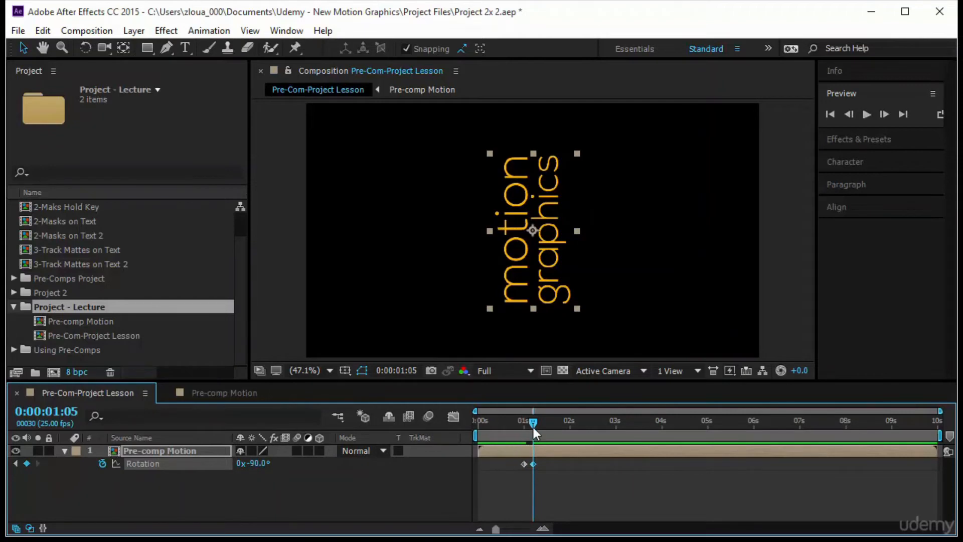
Add a Position keyframe to the rotated layer at 0:00:01:05, and move it left to about 151.5, 360 at 0:00:01:12
{"action": "left_click", "coordinate": [203, 450]}
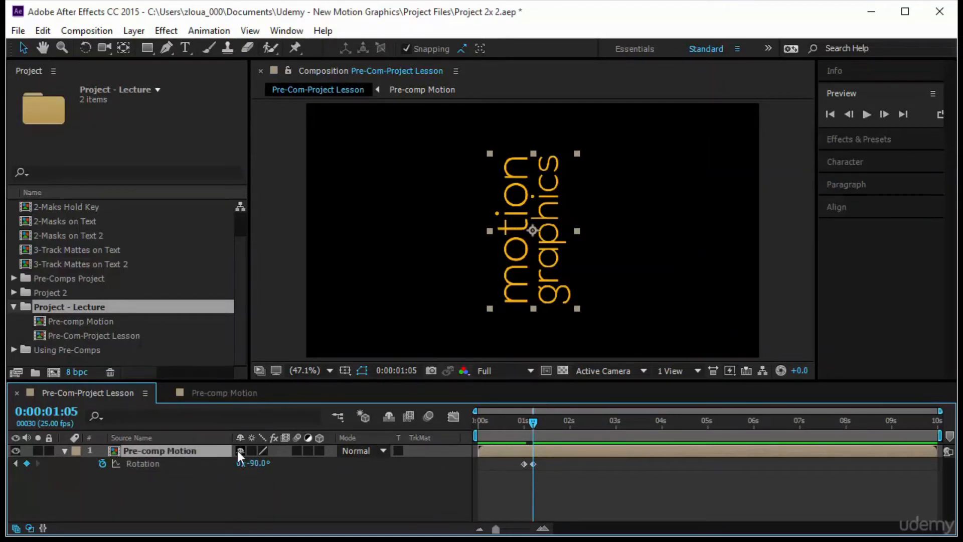
{"action": "key", "text": "shift+p"}
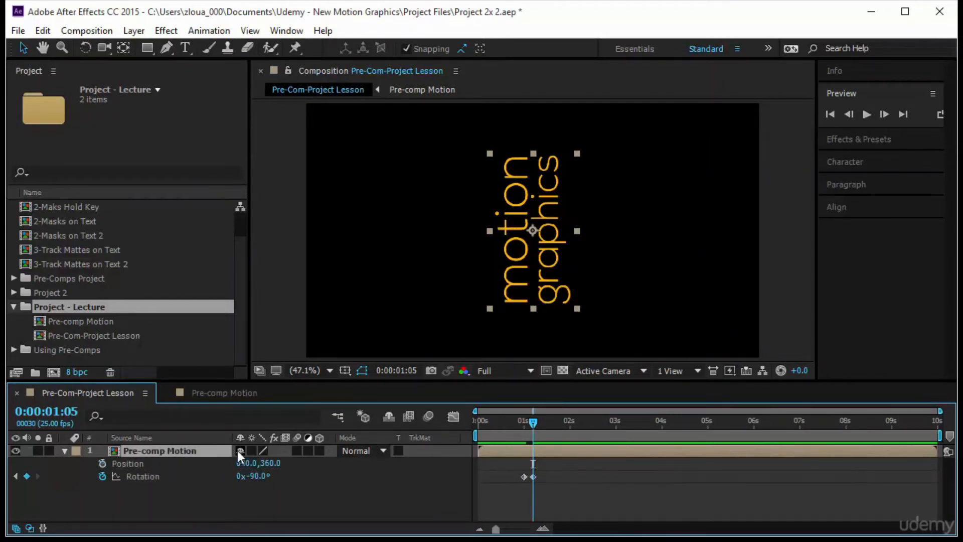
{"action": "left_click", "coordinate": [103, 463]}
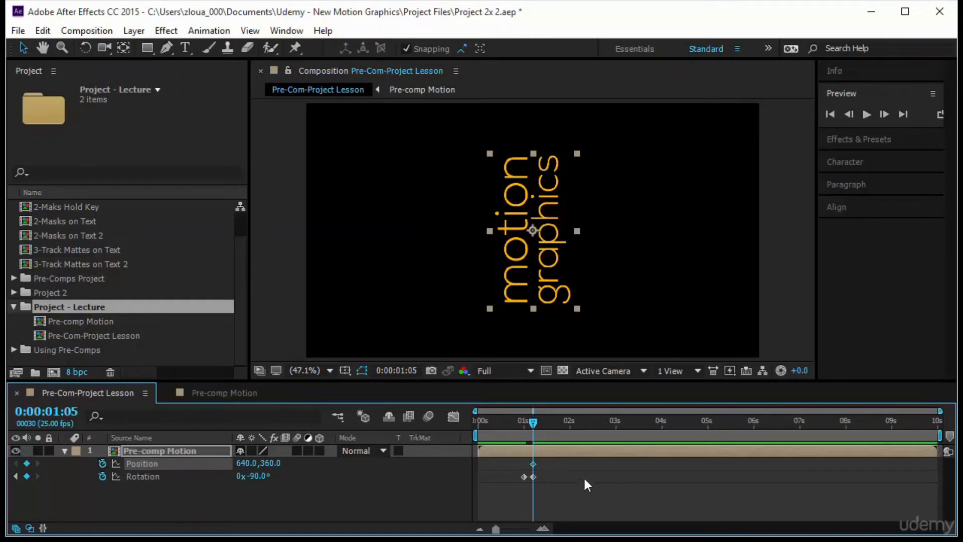
{"action": "left_click_drag", "start_coordinate": [533, 422], "coordinate": [545, 424]}
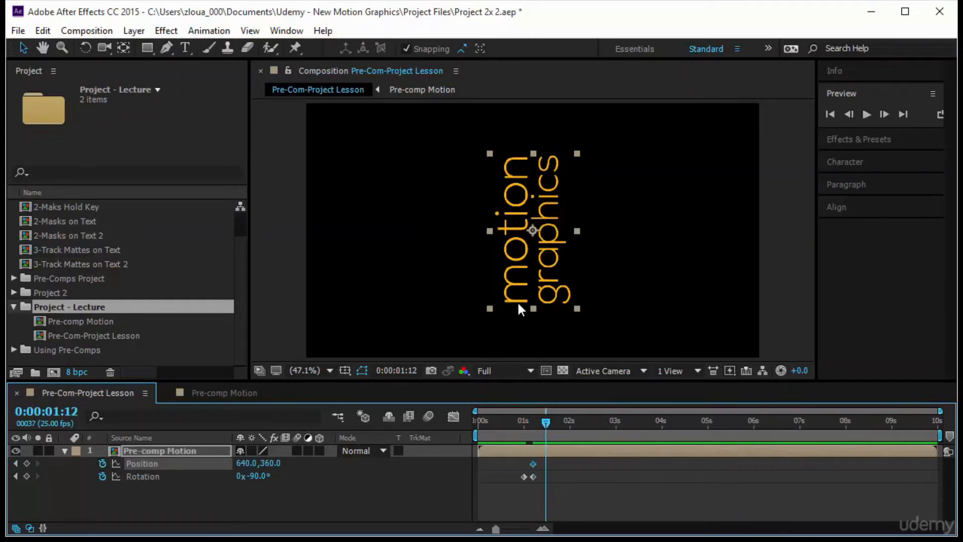
{"action": "left_click_drag", "start_coordinate": [529, 290], "coordinate": [357, 303]}
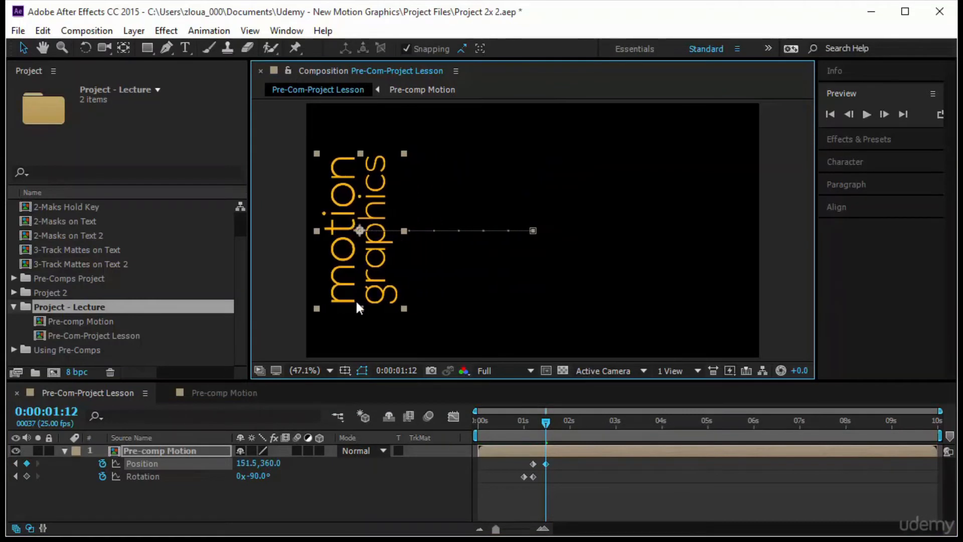
Preview the rotation and slide animation from the start, and collapse the Pre-comp Motion layer's properties
{"action": "left_click_drag", "start_coordinate": [542, 419], "coordinate": [403, 443]}
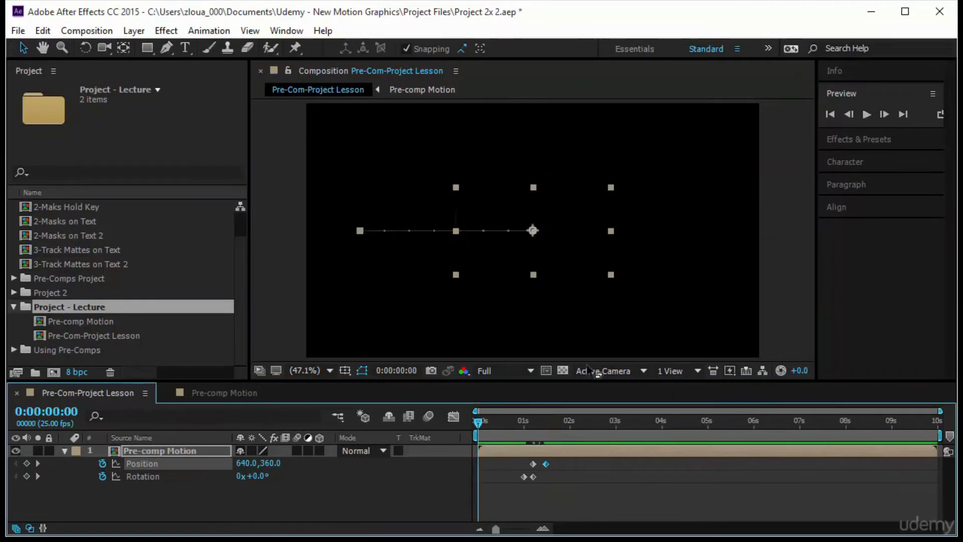
{"action": "left_click", "coordinate": [868, 114]}
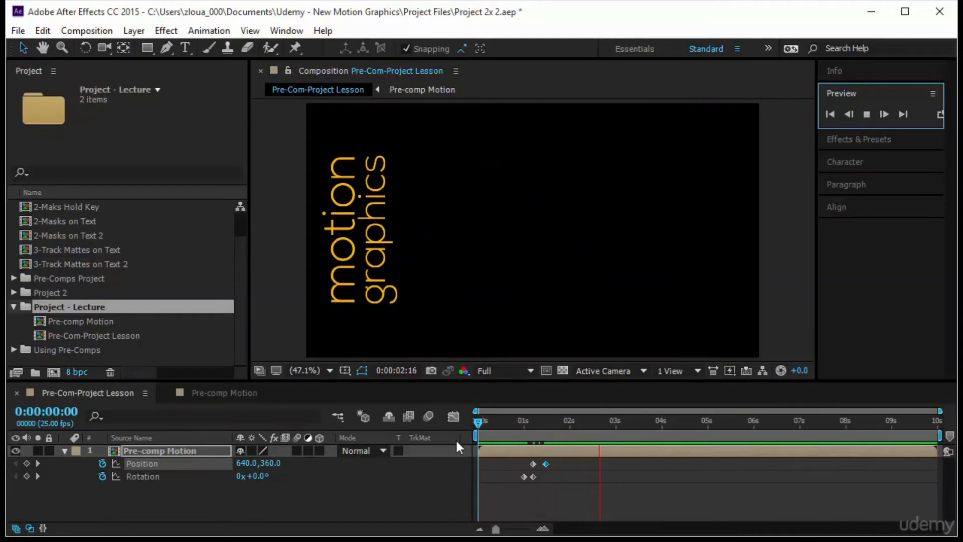
{"action": "left_click", "coordinate": [150, 450]}
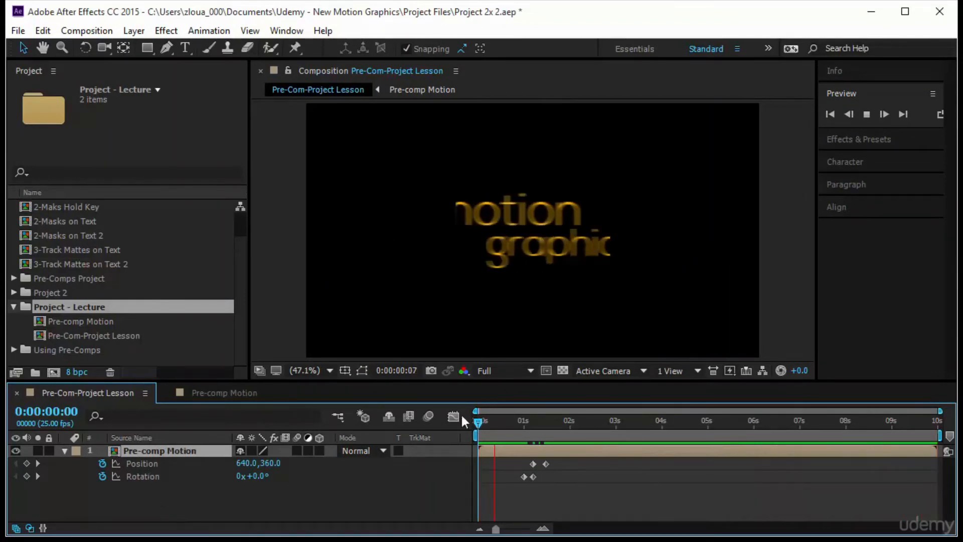
{"action": "left_click", "coordinate": [65, 450]}
{"action": "left_click", "coordinate": [86, 463]}
At 0:00:01:18, add a text layer reading "from" at 84 px just right of the vertical motion graphics text
{"action": "left_click_drag", "start_coordinate": [489, 423], "coordinate": [557, 434]}
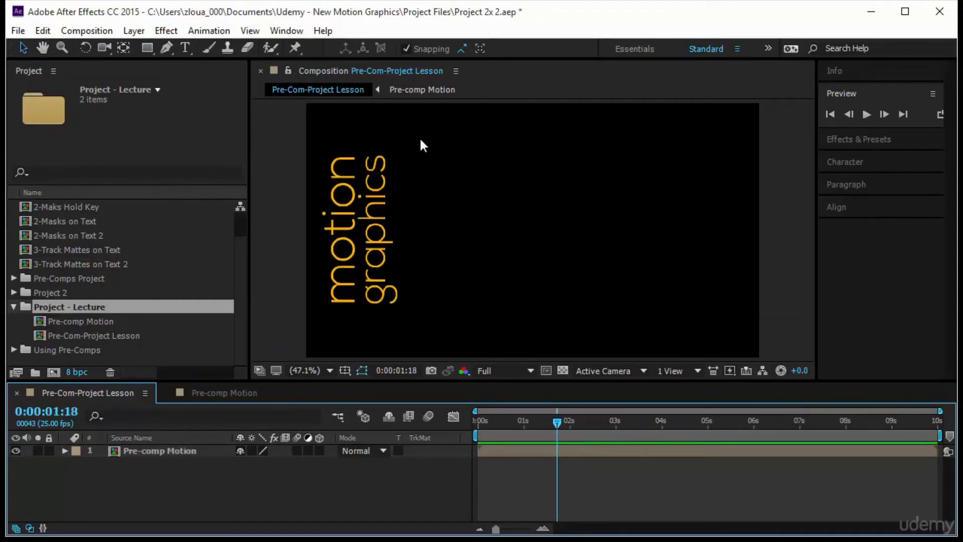
{"action": "left_click", "coordinate": [185, 49]}
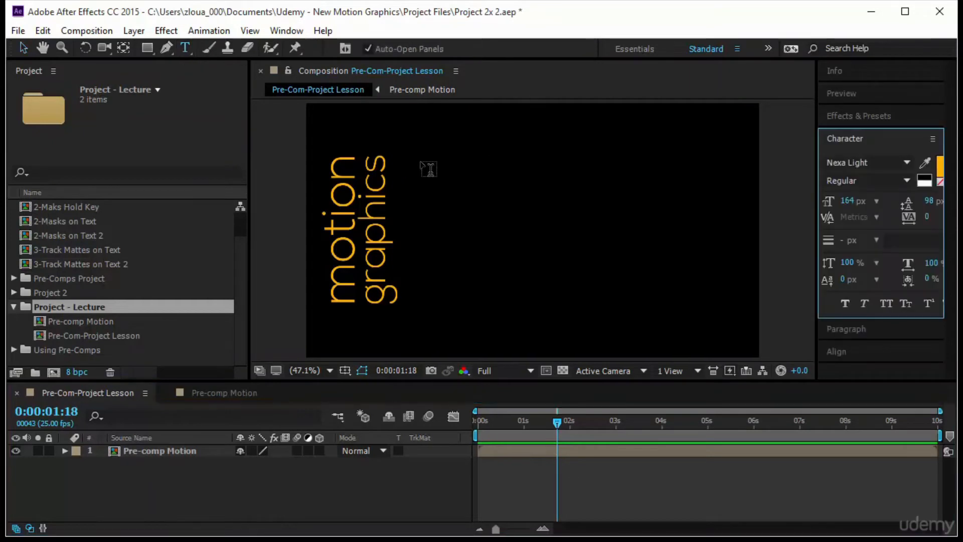
{"action": "left_click", "coordinate": [500, 170]}
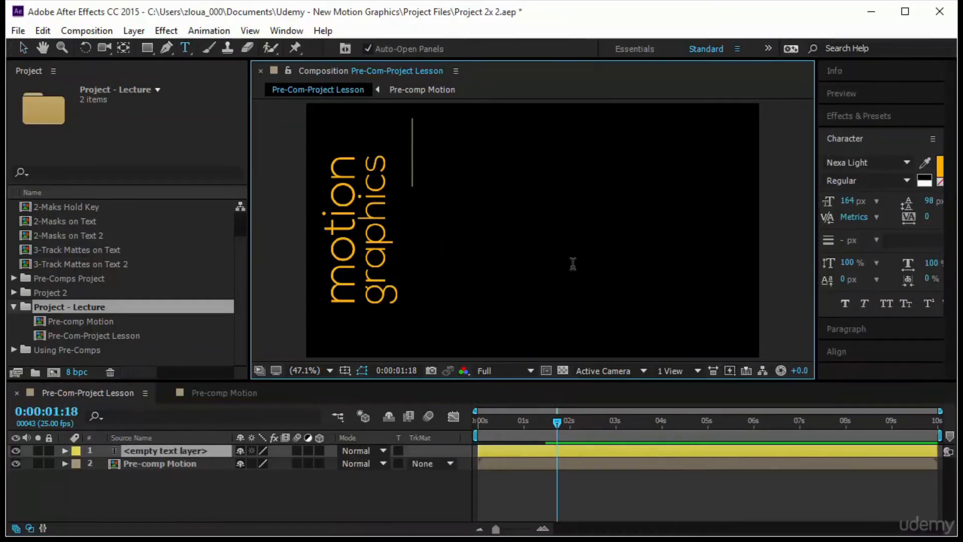
{"action": "left_click", "coordinate": [847, 201]}
{"action": "type", "text": "83"}
{"action": "key", "text": "Return"}
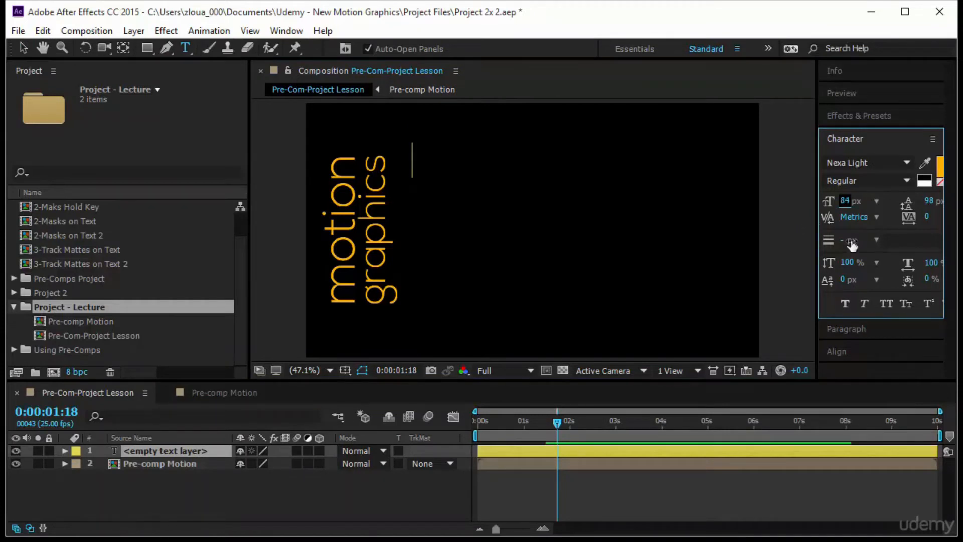
{"action": "type", "text": "from"}
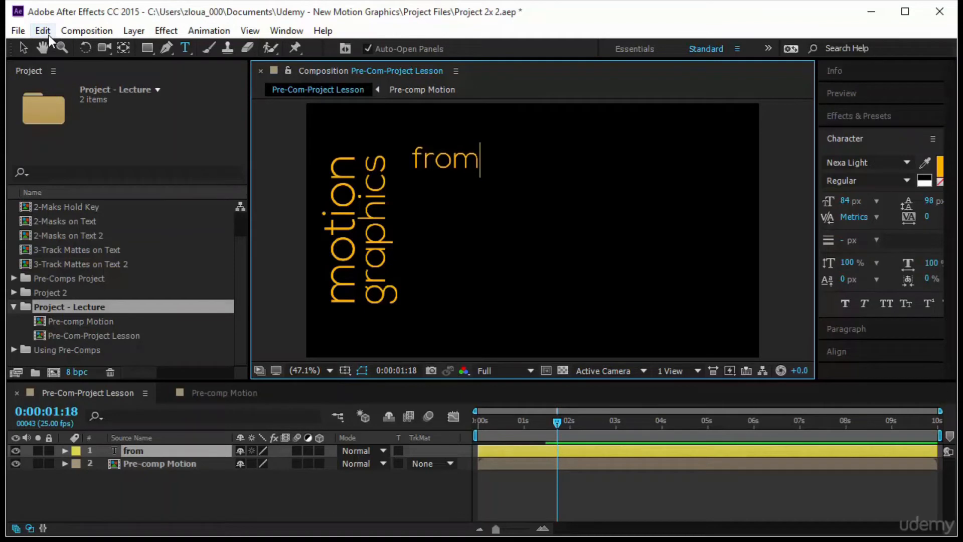
{"action": "key", "text": "ctrl+Return"}
Duplicate the "from" text layer three times and stack the copies in a column below the original
{"action": "key", "text": "ctrl+d"}
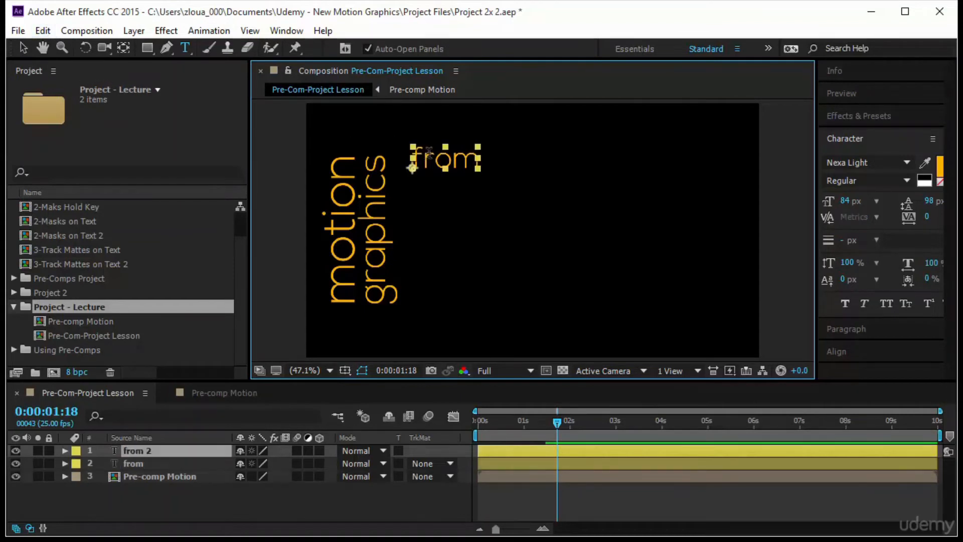
{"action": "key", "text": "v"}
{"action": "left_click_drag", "start_coordinate": [443, 177], "coordinate": [468, 294]}
{"action": "key", "text": "ctrl+d"}
{"action": "key", "text": "ctrl+d"}
Change the second text line in the column to "AE"
{"action": "left_click", "coordinate": [455, 190]}
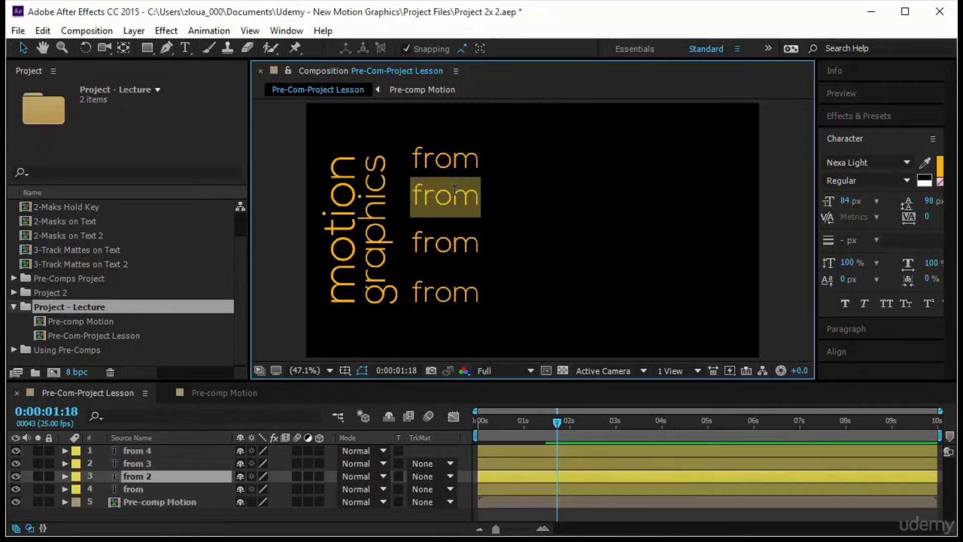
{"action": "type", "text": "AE"}
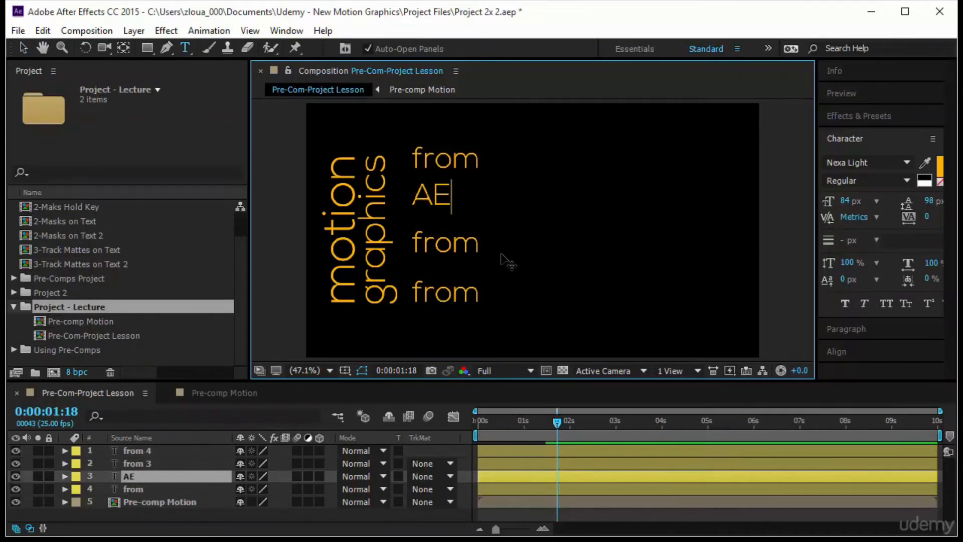
{"action": "key", "text": "Escape"}
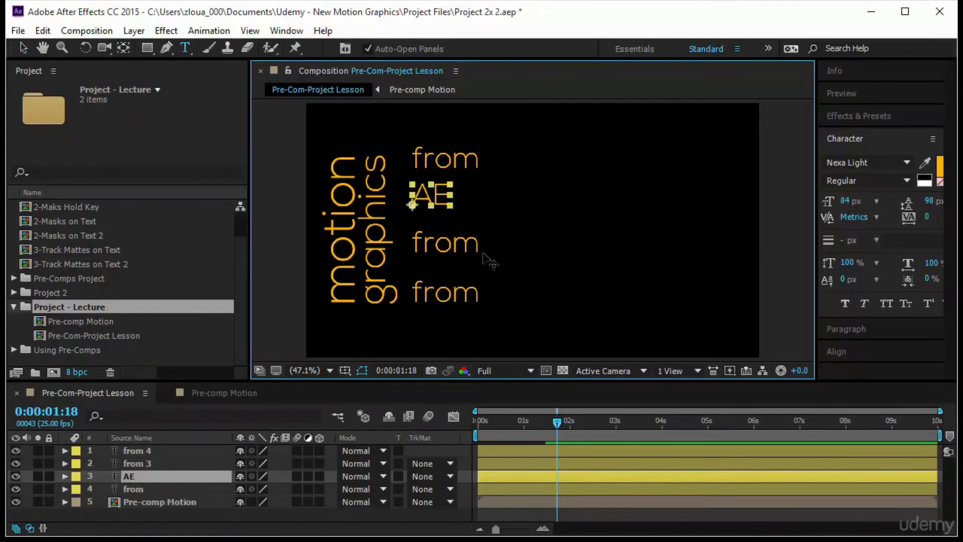
Change the third text line in the column to "School" and the fourth line to "Online"
{"action": "key", "text": "Return"}
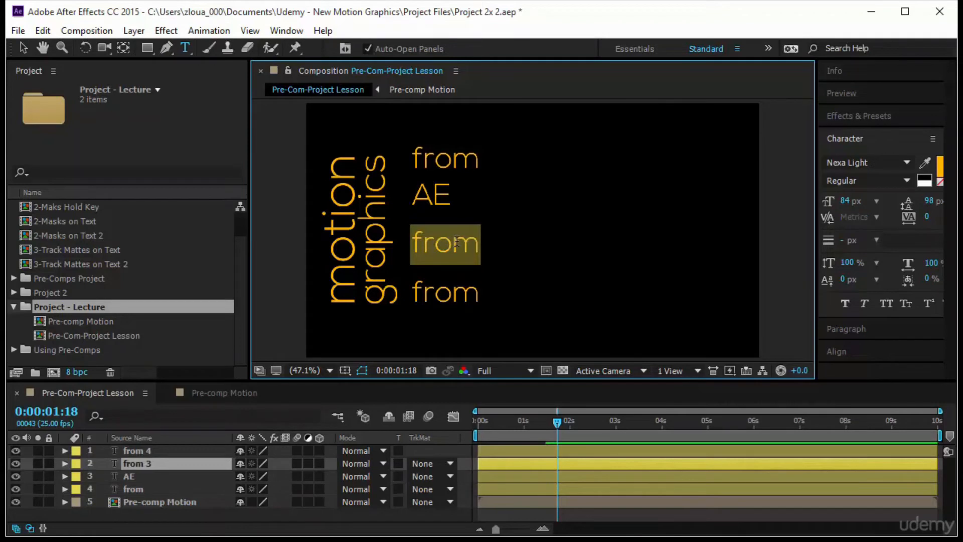
{"action": "type", "text": "Scholl"}
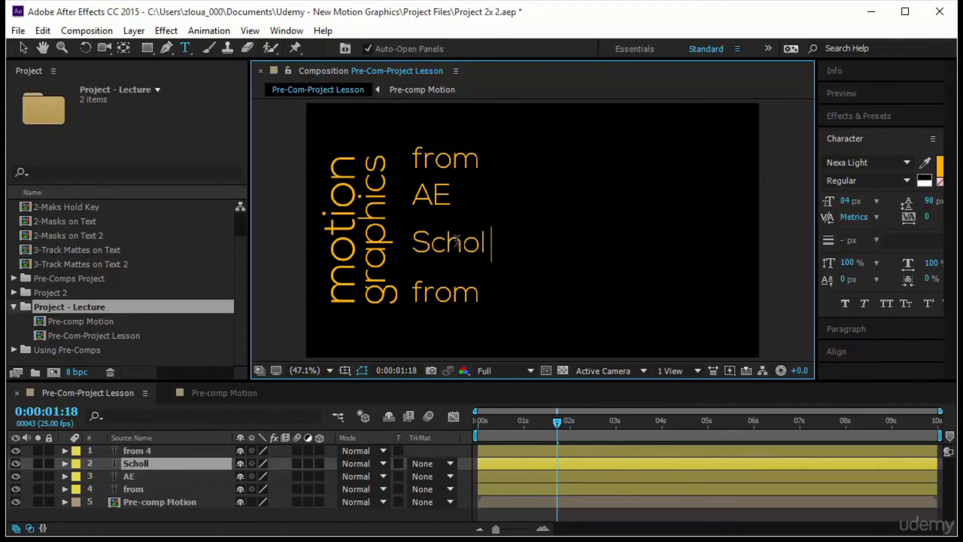
{"action": "key", "text": "BackSpace"}
{"action": "key", "text": "BackSpace"}
{"action": "type", "text": "ol"}
{"action": "key", "text": "KP_Enter"}
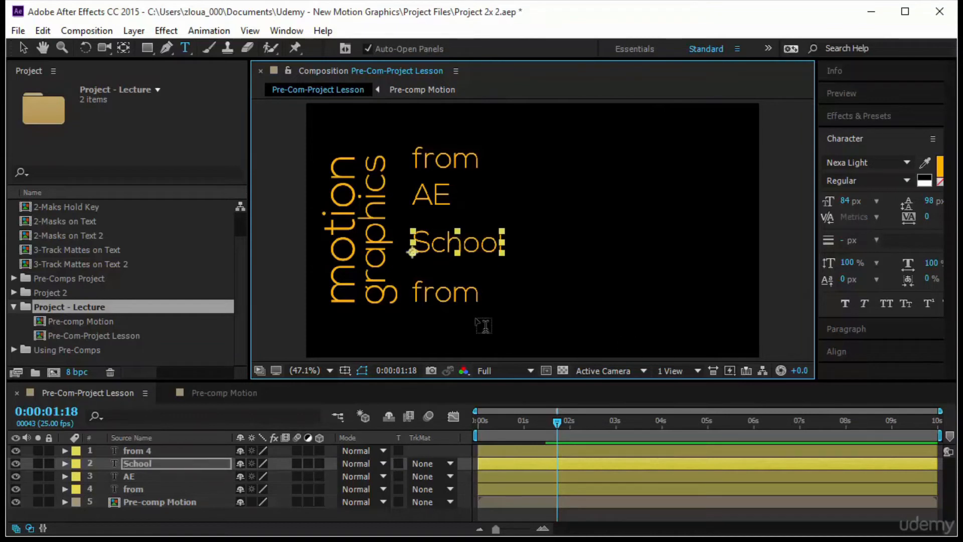
{"action": "double_click", "coordinate": [457, 300]}
{"action": "type", "text": "Online"}
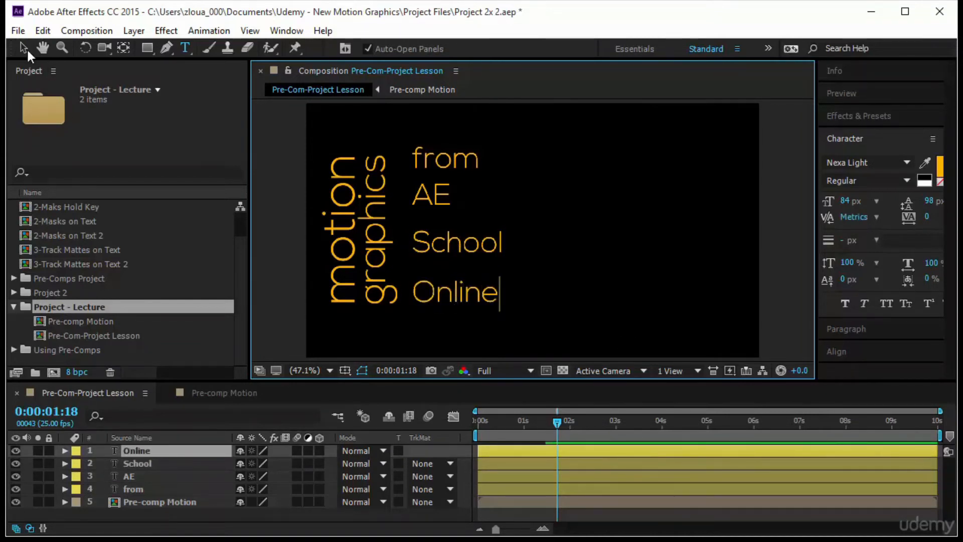
Lower the "from" line slightly, then left-align all four text lines and distribute them evenly by their vertical centers
{"action": "left_click", "coordinate": [23, 48]}
{"action": "left_click_drag", "start_coordinate": [441, 159], "coordinate": [469, 171]}
{"action": "left_click", "coordinate": [406, 48]}
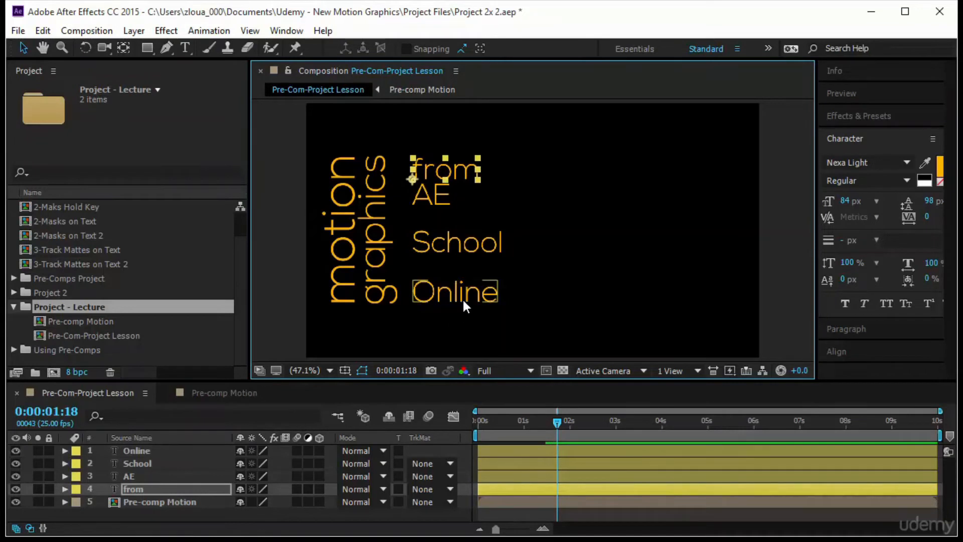
{"action": "left_click_drag", "start_coordinate": [561, 146], "coordinate": [556, 176]}
{"action": "left_click_drag", "start_coordinate": [472, 291], "coordinate": [511, 288]}
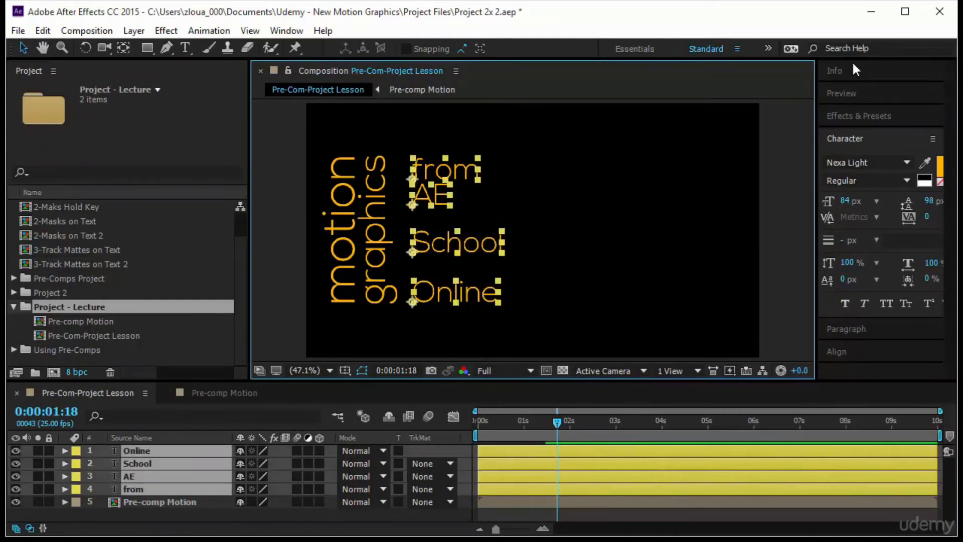
{"action": "left_click", "coordinate": [856, 350]}
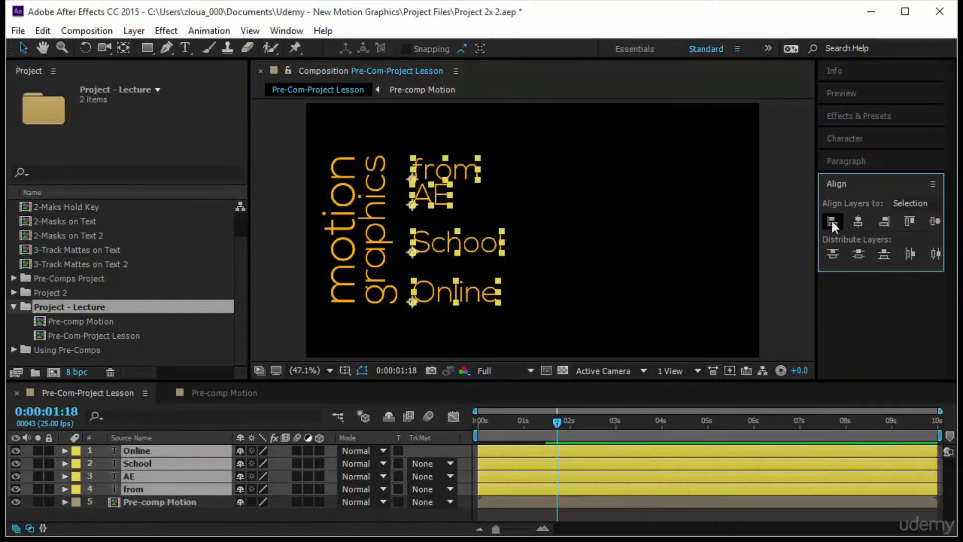
{"action": "left_click", "coordinate": [832, 221]}
{"action": "left_click", "coordinate": [860, 254]}
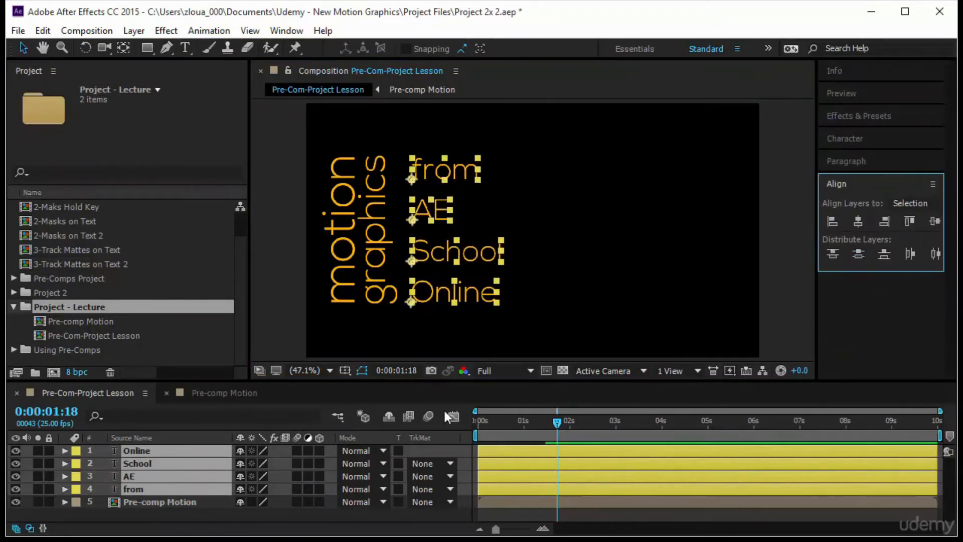
Pre-compose the four text layers into a new composition named "Pre-comp from" and open it
{"action": "right_click", "coordinate": [189, 459]}
{"action": "left_click", "coordinate": [228, 467]}
{"action": "left_click", "coordinate": [97, 35]}
{"action": "left_click_drag", "start_coordinate": [93, 35], "coordinate": [184, 34]}
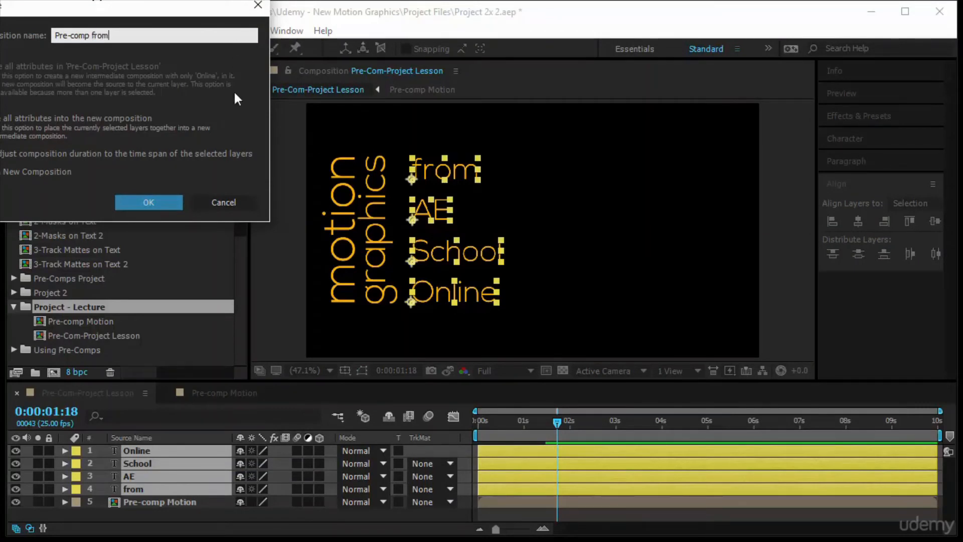
{"action": "left_click", "coordinate": [166, 201]}
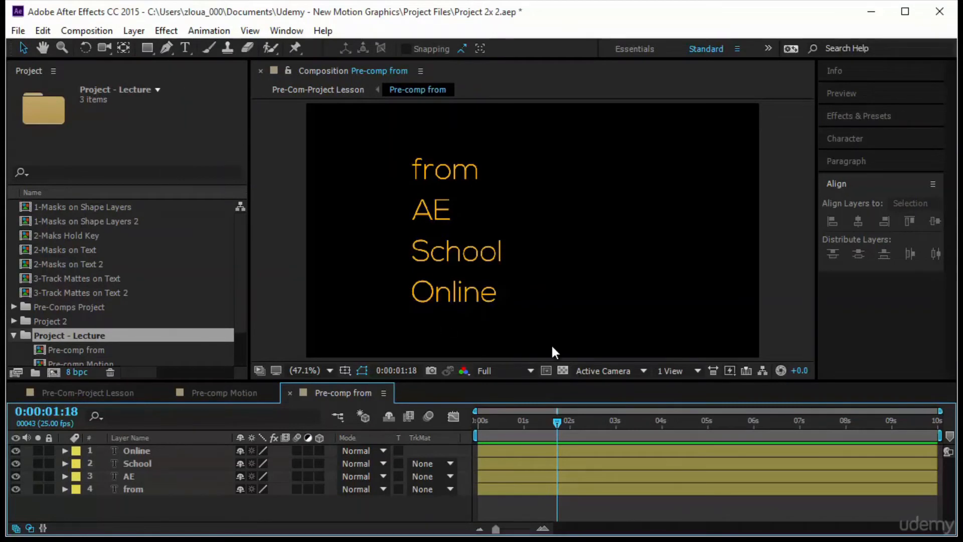
Draw a region of interest around the four text lines with extra room on the right, and crop the composition to it
{"action": "left_click", "coordinate": [545, 370]}
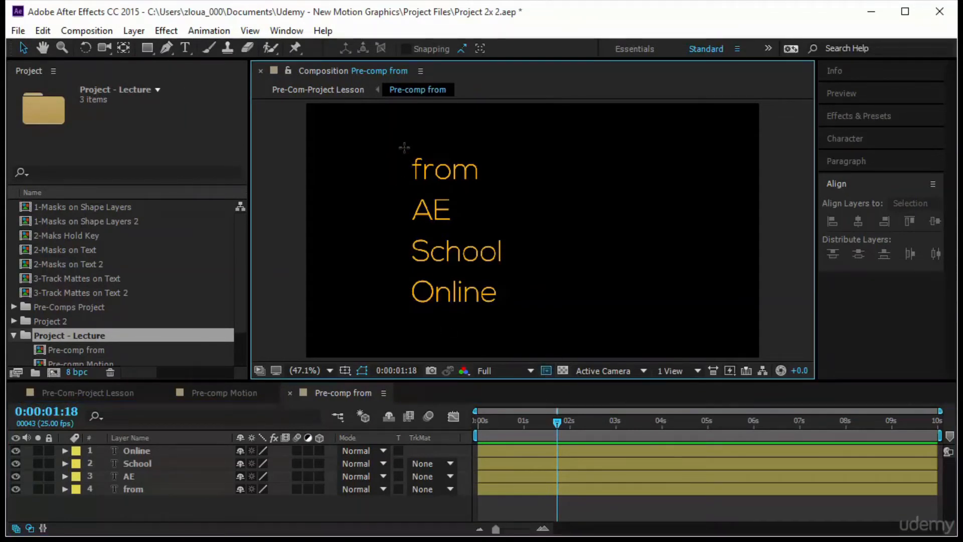
{"action": "left_click_drag", "start_coordinate": [397, 146], "coordinate": [518, 306]}
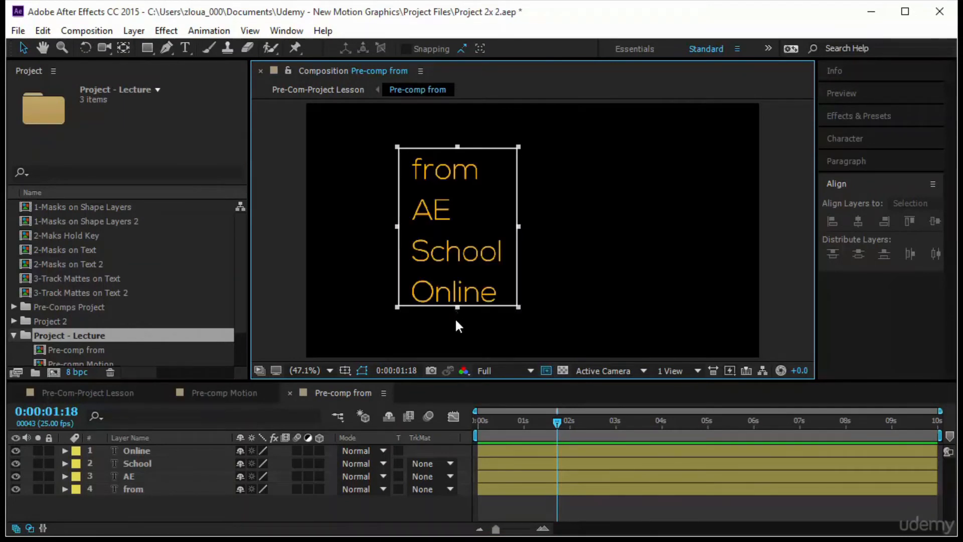
{"action": "left_click_drag", "start_coordinate": [456, 308], "coordinate": [457, 316]}
{"action": "left_click_drag", "start_coordinate": [518, 231], "coordinate": [545, 231]}
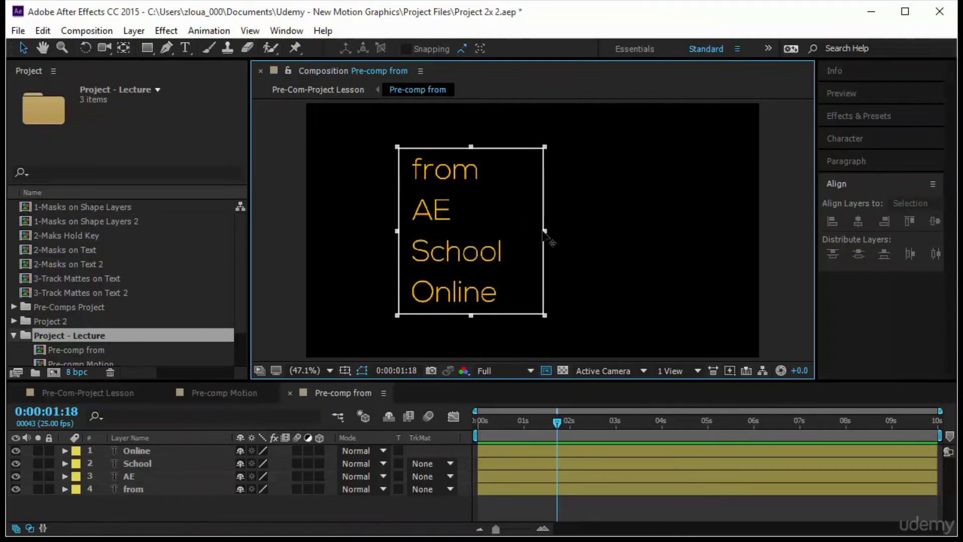
{"action": "left_click_drag", "start_coordinate": [534, 231], "coordinate": [546, 231]}
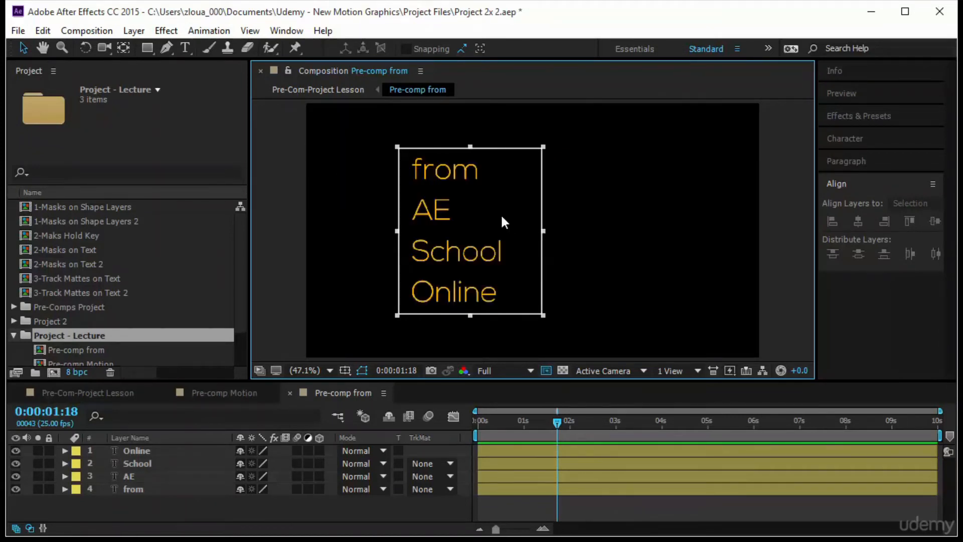
{"action": "left_click", "coordinate": [90, 30]}
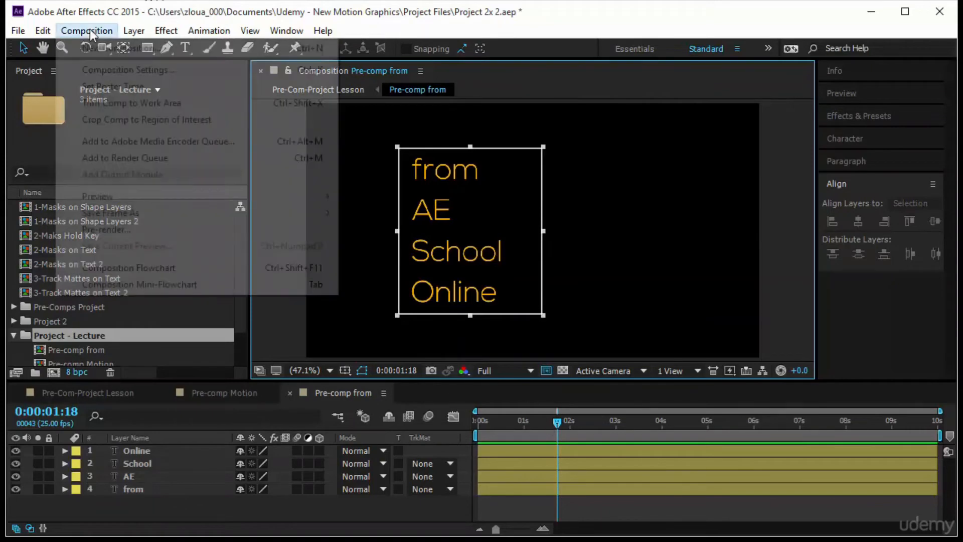
{"action": "left_click", "coordinate": [164, 121]}
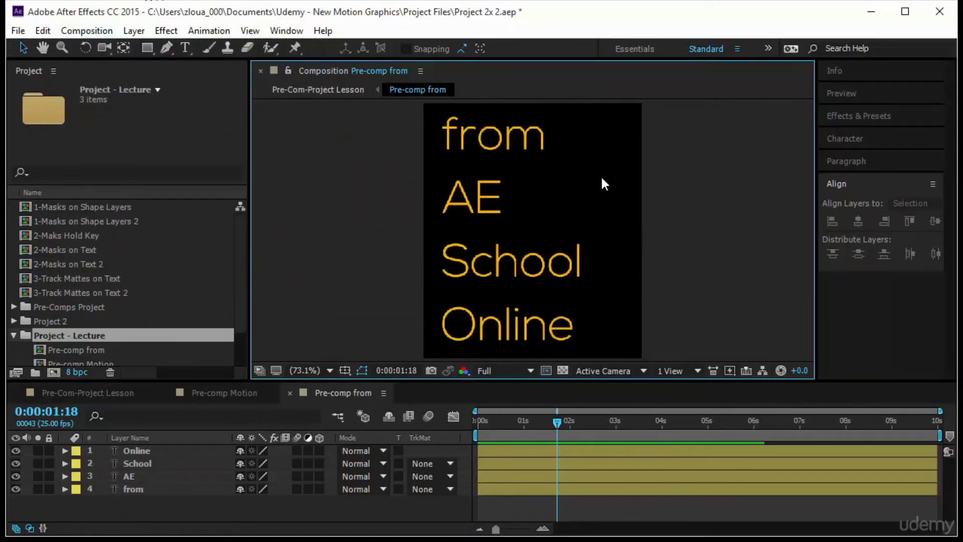
At 0:00:00:10, set Position keyframes on all four text layers and enlarge the timeline to show them
{"action": "left_click_drag", "start_coordinate": [558, 421], "coordinate": [496, 438]}
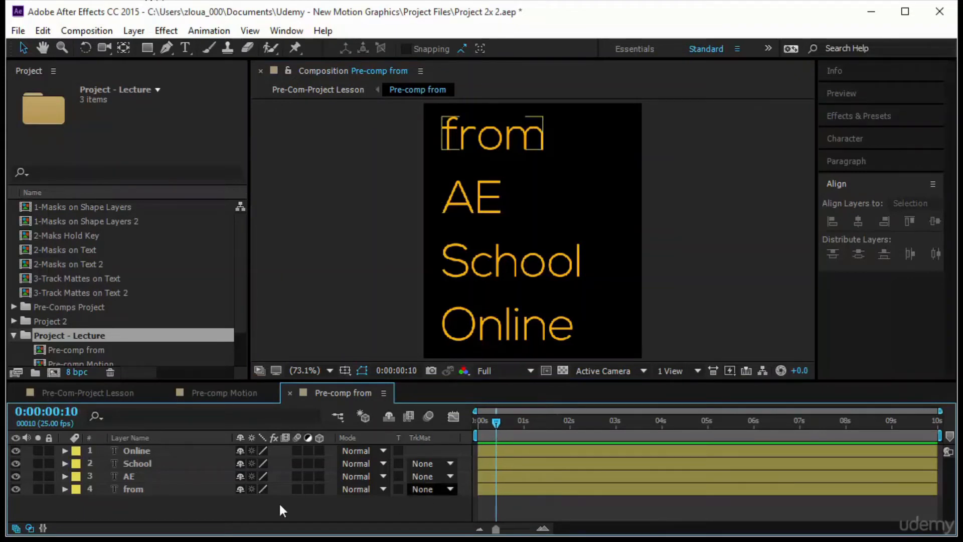
{"action": "left_click_drag", "start_coordinate": [192, 500], "coordinate": [209, 456]}
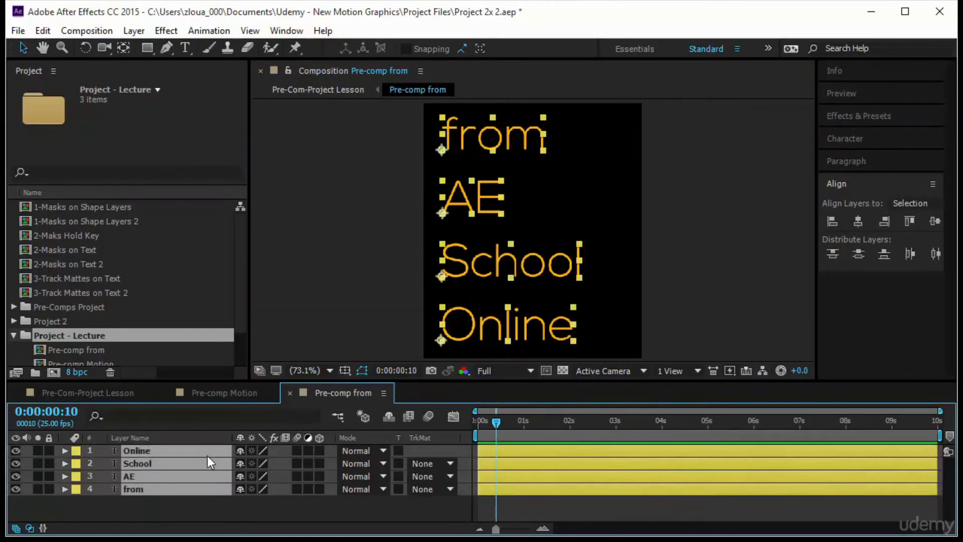
{"action": "key", "text": "p"}
{"action": "left_click", "coordinate": [102, 463]}
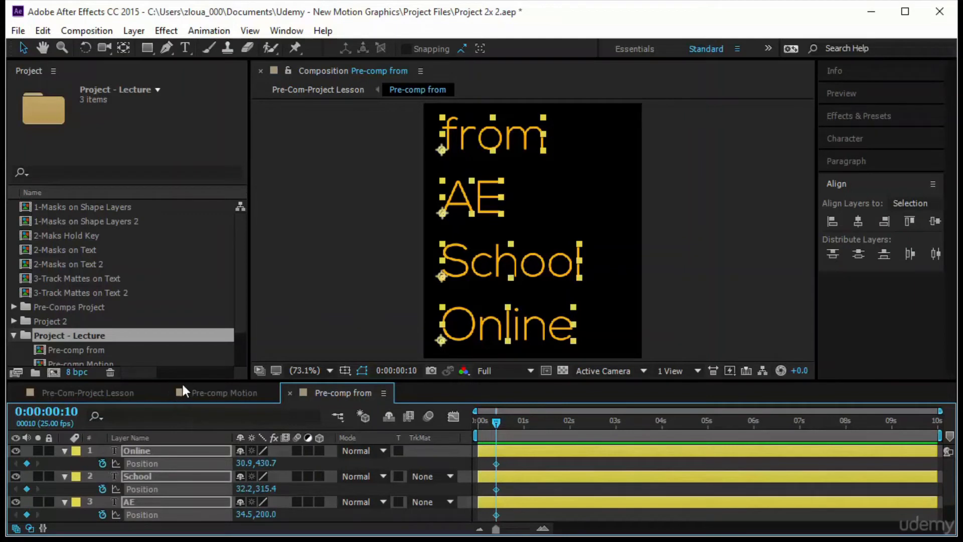
{"action": "left_click_drag", "start_coordinate": [183, 381], "coordinate": [182, 340]}
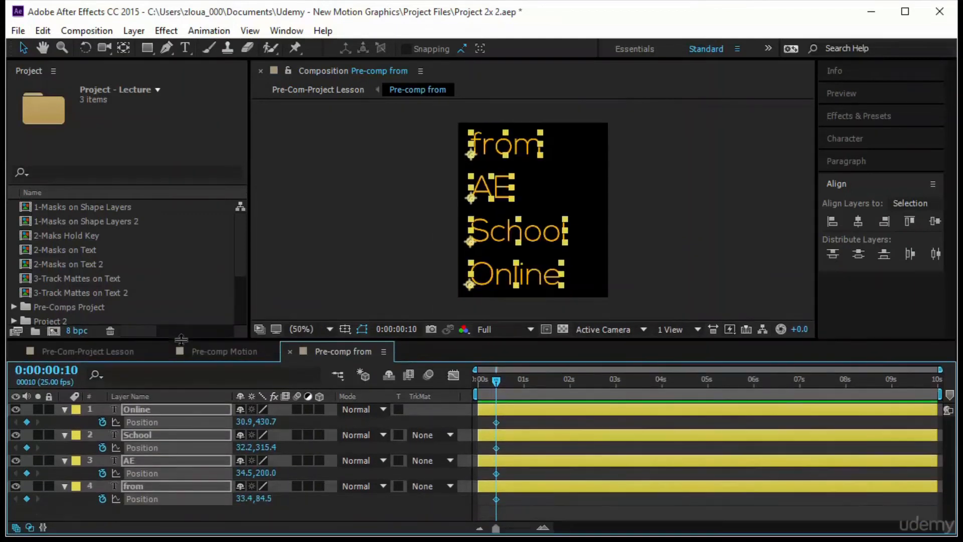
At 0:00:00:00, move all four text lines horizontally beyond the composition's right edge, to about X 420, to keyframe their slide-in
{"action": "left_click", "coordinate": [724, 178]}
{"action": "left_click_drag", "start_coordinate": [502, 380], "coordinate": [441, 390]}
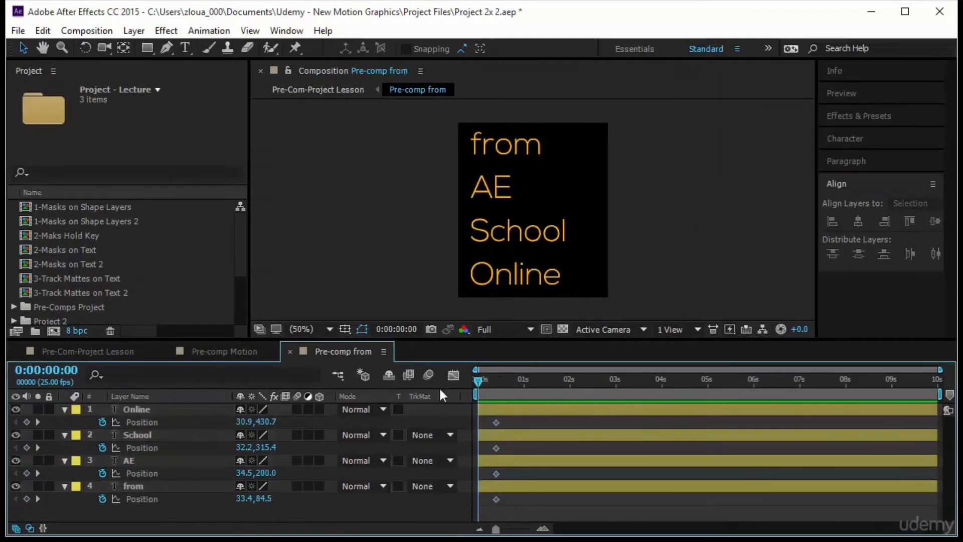
{"action": "left_click", "coordinate": [513, 149]}
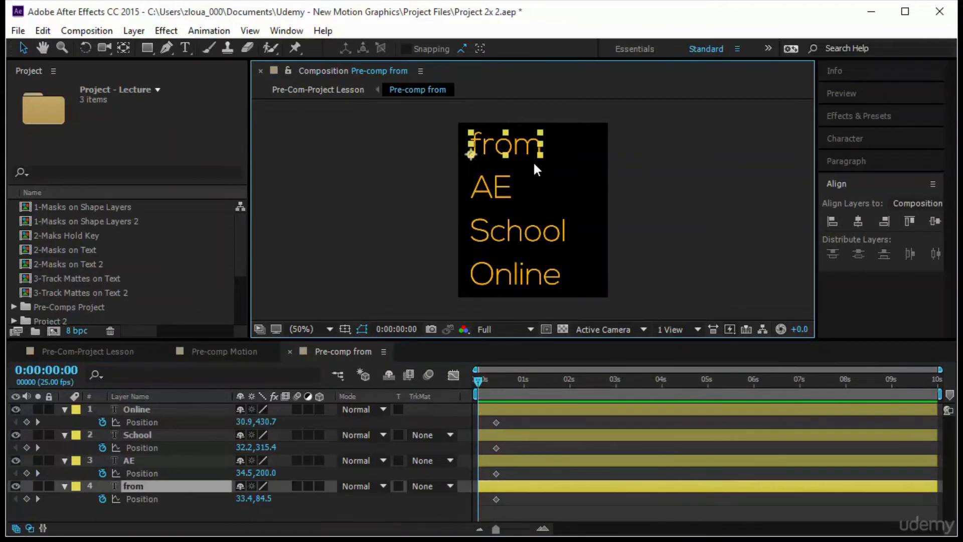
{"action": "left_click_drag", "start_coordinate": [533, 147], "coordinate": [617, 166]}
{"action": "left_click_drag", "start_coordinate": [412, 203], "coordinate": [520, 287]}
{"action": "left_click_drag", "start_coordinate": [402, 174], "coordinate": [540, 283]}
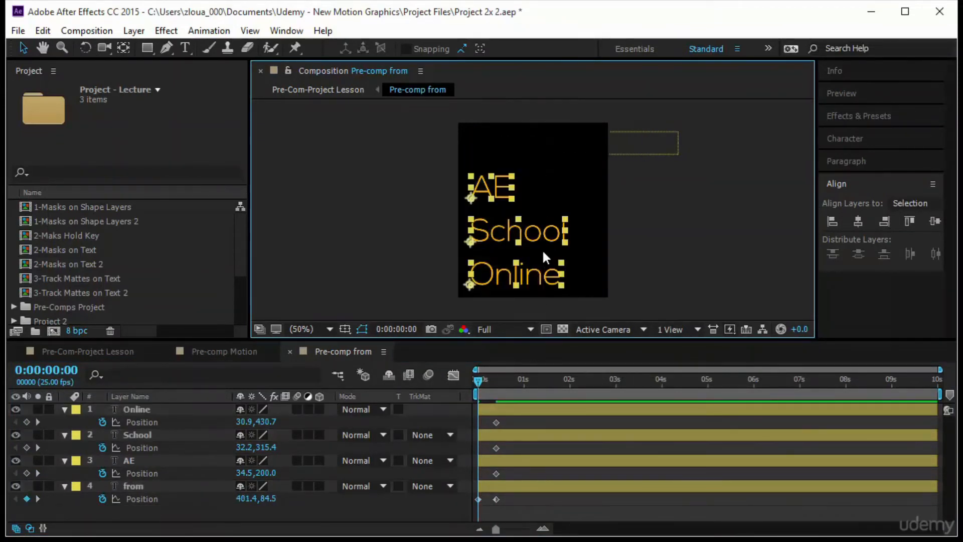
{"action": "left_click_drag", "start_coordinate": [537, 233], "coordinate": [684, 232]}
{"action": "left_click_drag", "start_coordinate": [660, 138], "coordinate": [667, 145]}
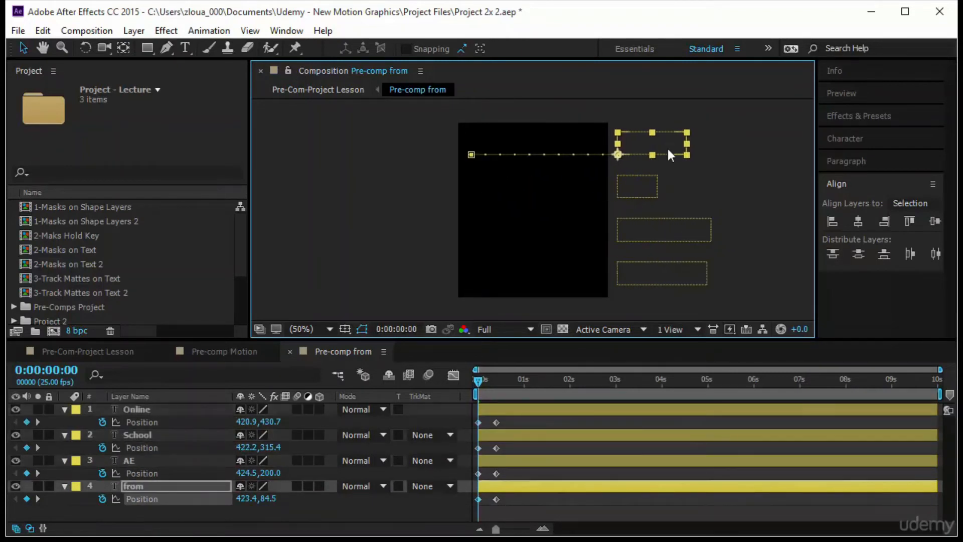
Preview the slide-in animation of the four text lines from the start
{"action": "left_click", "coordinate": [850, 94]}
{"action": "left_click", "coordinate": [864, 114]}
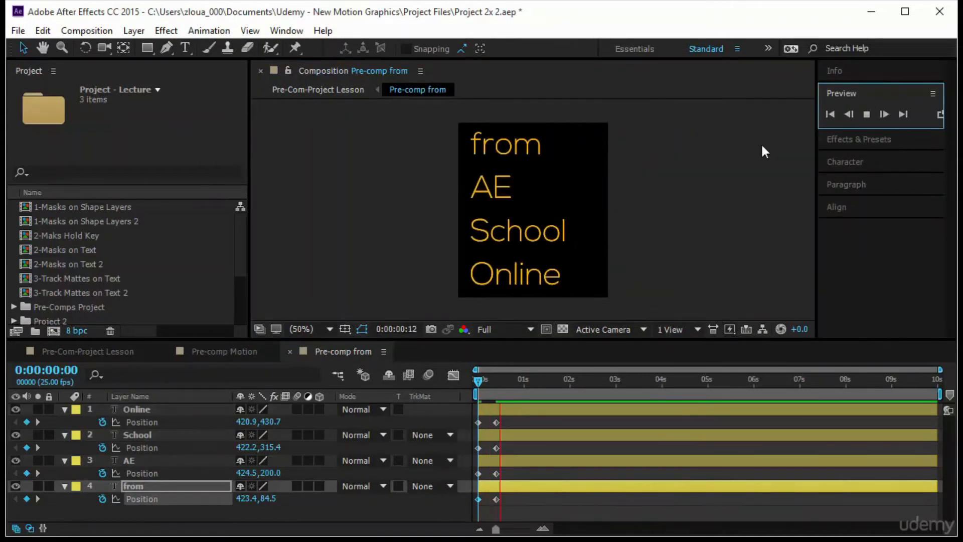
{"action": "left_click", "coordinate": [479, 382]}
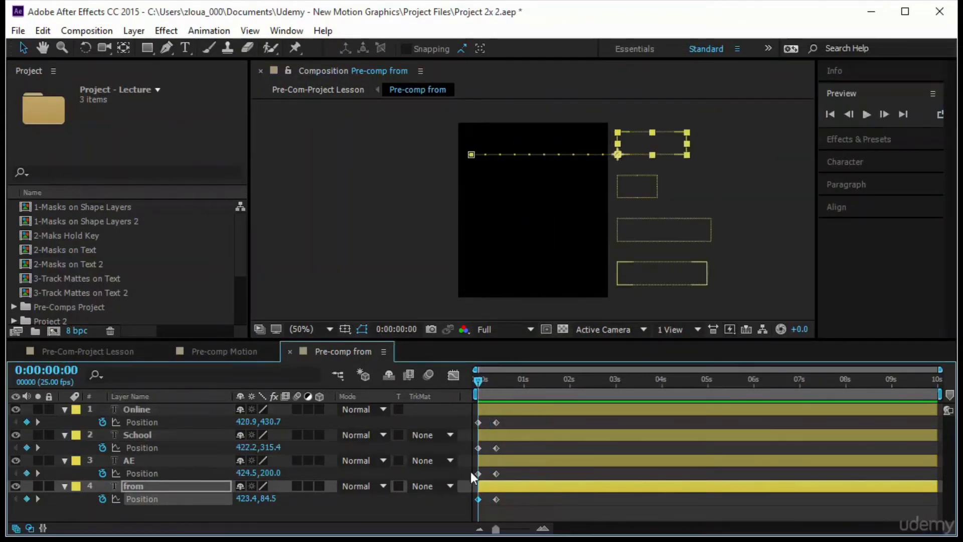
Stagger the AE, School and Online layers so each starts slightly after the line above it, and preview the result
{"action": "left_click_drag", "start_coordinate": [500, 465], "coordinate": [568, 413]}
{"action": "left_click", "coordinate": [865, 115]}
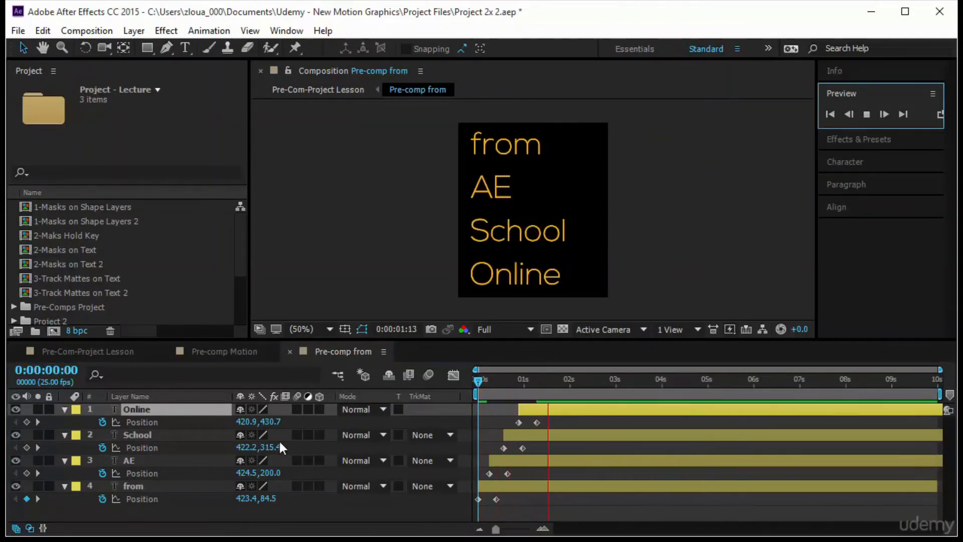
Enable motion blur for all four text layers and the composition, and preview from the start
{"action": "left_click_drag", "start_coordinate": [296, 411], "coordinate": [303, 495]}
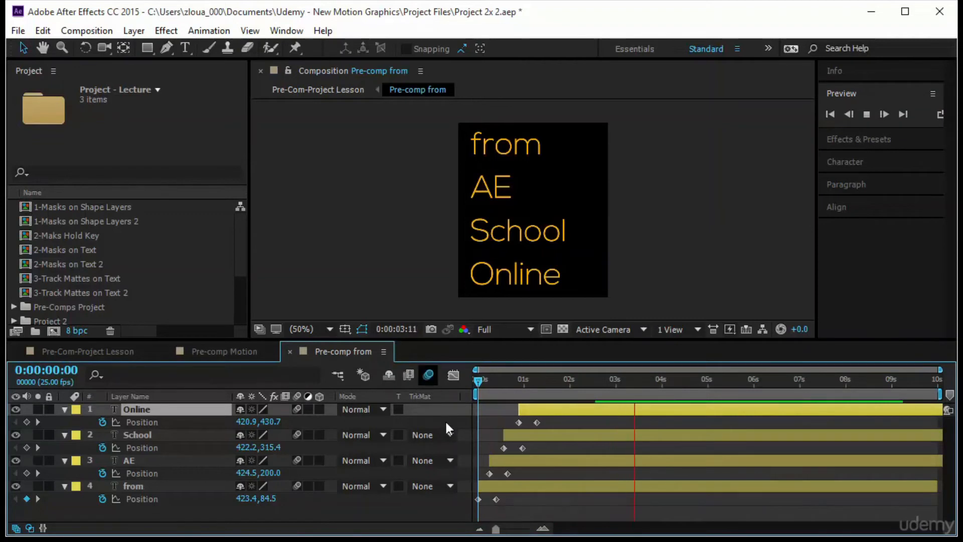
{"action": "left_click", "coordinate": [478, 377]}
{"action": "left_click", "coordinate": [865, 114]}
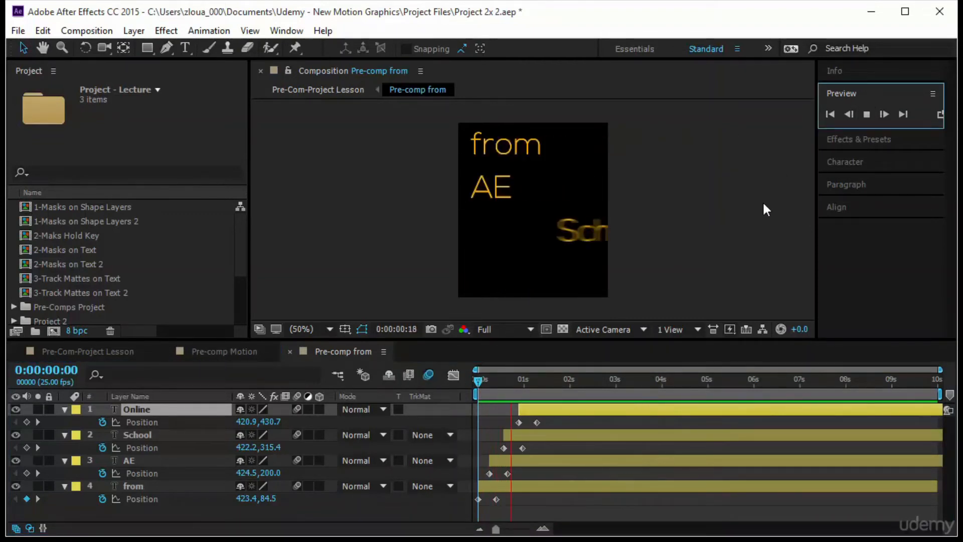
In Pre-Com-Project Lesson at 0:00:01:20, place the Pre-comp from layer right beside the vertical text and scale it down slightly
{"action": "left_click", "coordinate": [64, 355]}
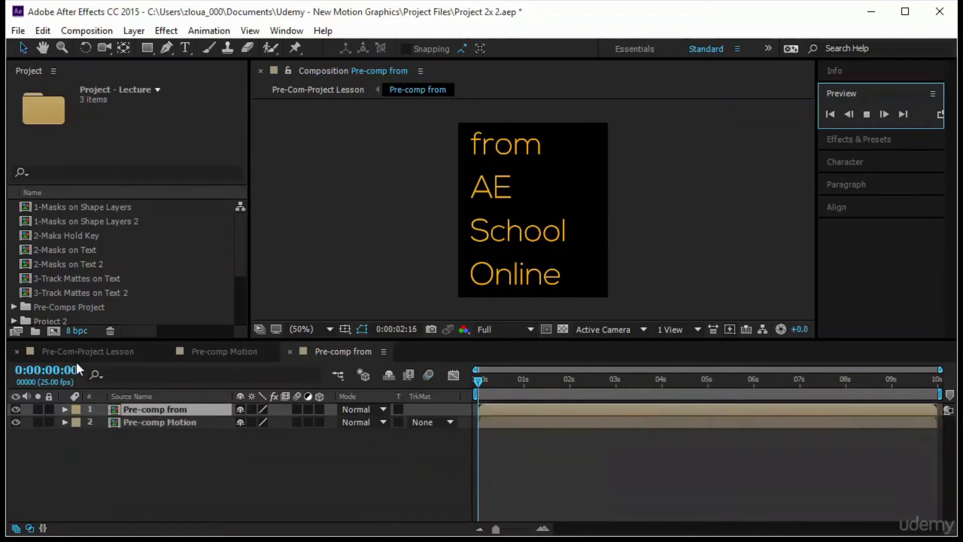
{"action": "left_click_drag", "start_coordinate": [495, 387], "coordinate": [562, 395]}
{"action": "left_click_drag", "start_coordinate": [515, 242], "coordinate": [471, 238]}
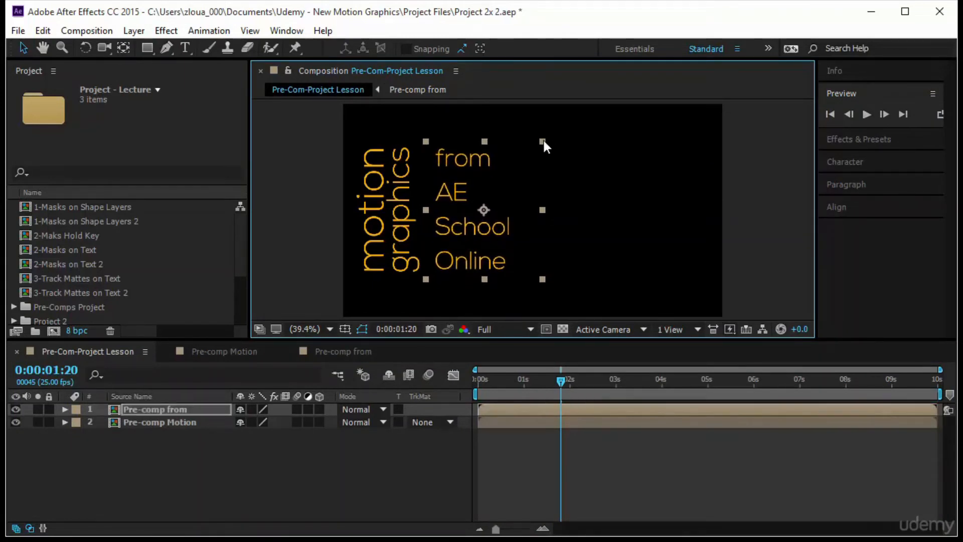
{"action": "left_click_drag", "start_coordinate": [544, 141], "coordinate": [540, 143]}
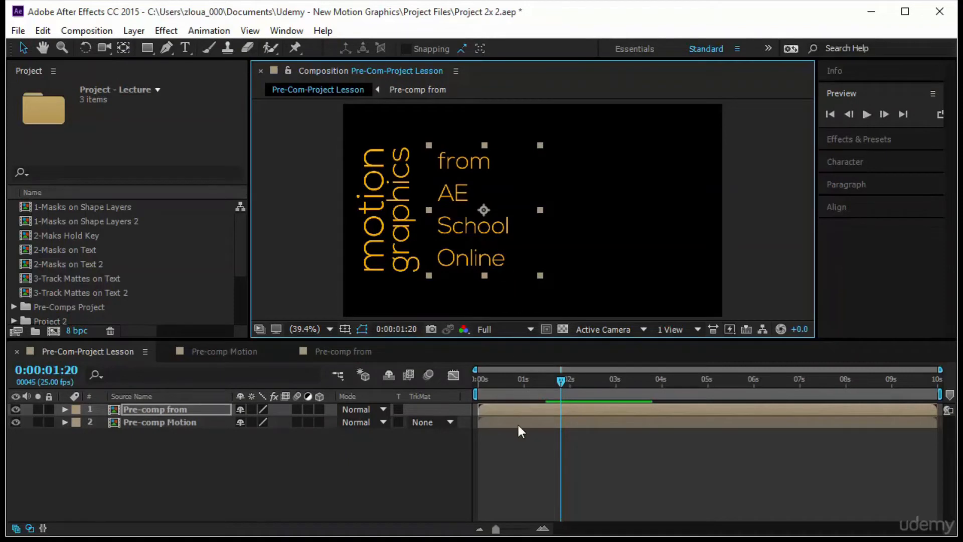
Shift the Pre-comp from layer to start at about 1.5 seconds, and preview the composition from the start
{"action": "left_click_drag", "start_coordinate": [489, 408], "coordinate": [475, 380]}
{"action": "left_click", "coordinate": [866, 114]}
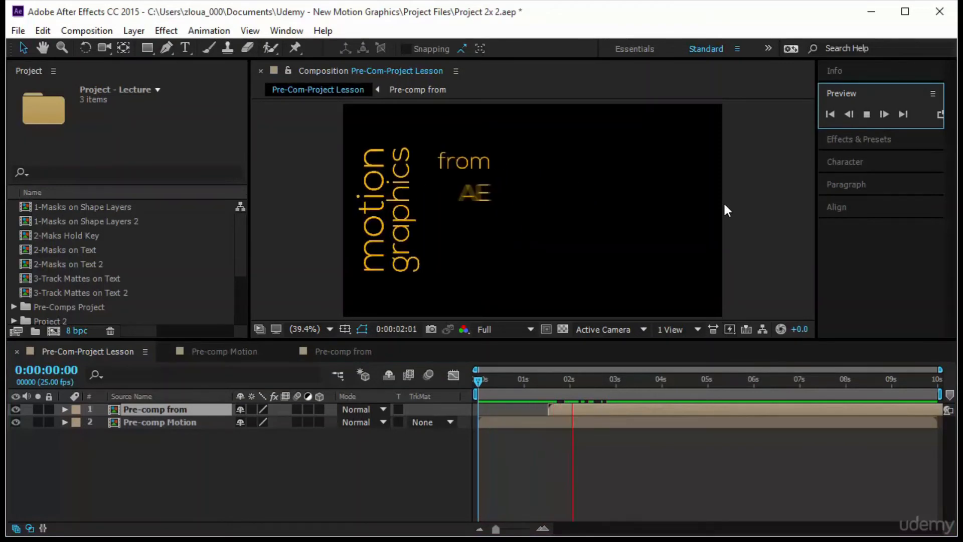
At 0:00:02:24 in Pre-Com-Project Lesson, add the text AWESOME in the empty area beside the from AE School Online lines
{"action": "left_click_drag", "start_coordinate": [479, 380], "coordinate": [613, 377]}
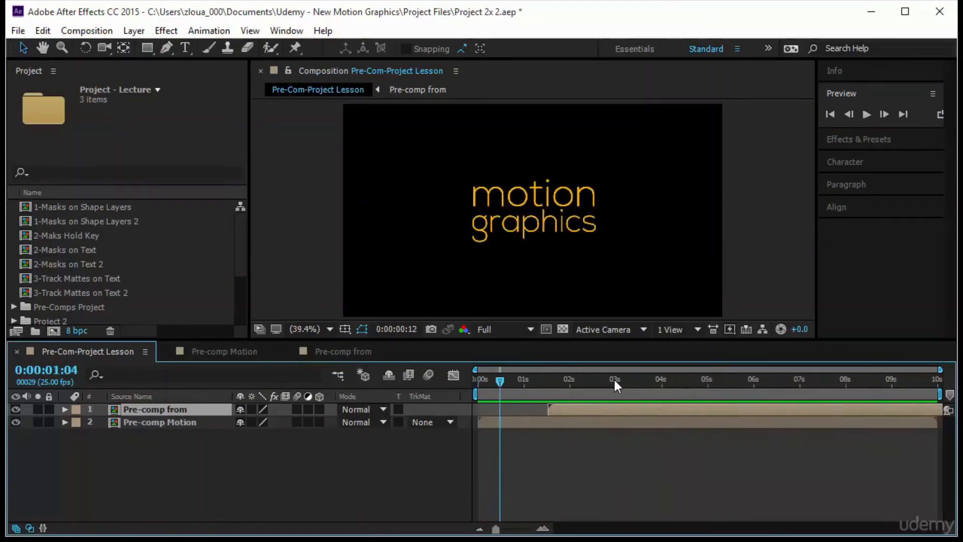
{"action": "left_click", "coordinate": [184, 48]}
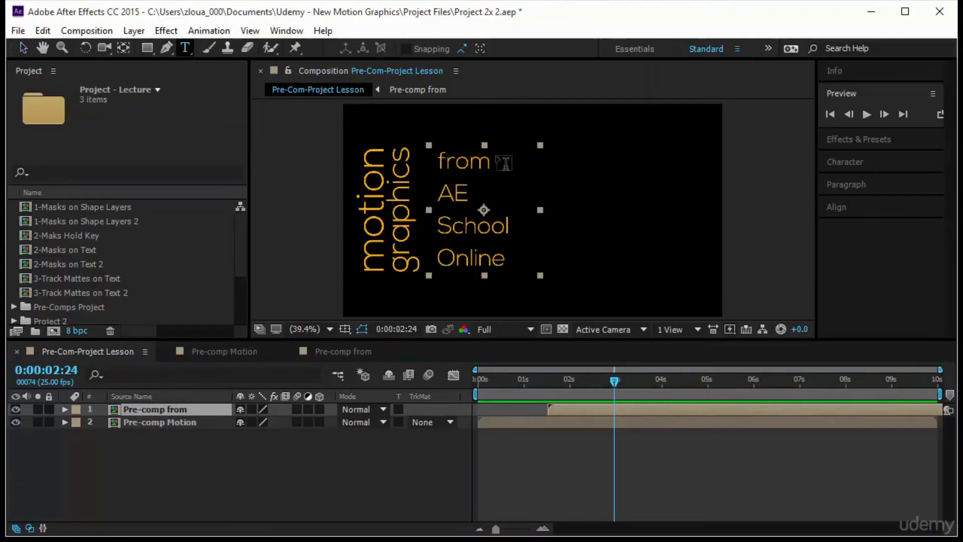
{"action": "left_click", "coordinate": [571, 158]}
{"action": "type", "text": "AWESOME"}
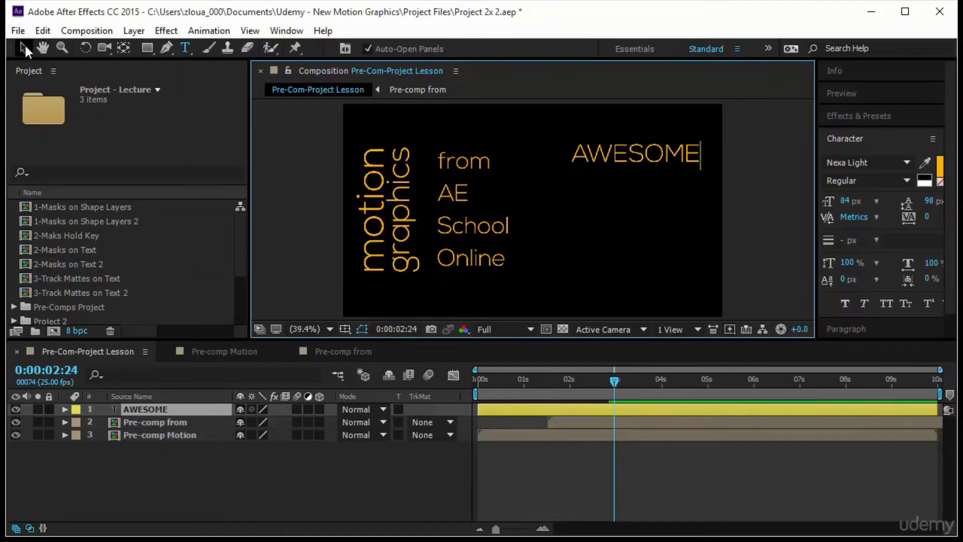
{"action": "left_click", "coordinate": [24, 45]}
Duplicate the AWESOME text layer, place the copy directly below it, and change its text to simple
{"action": "key", "text": "ctrl+d"}
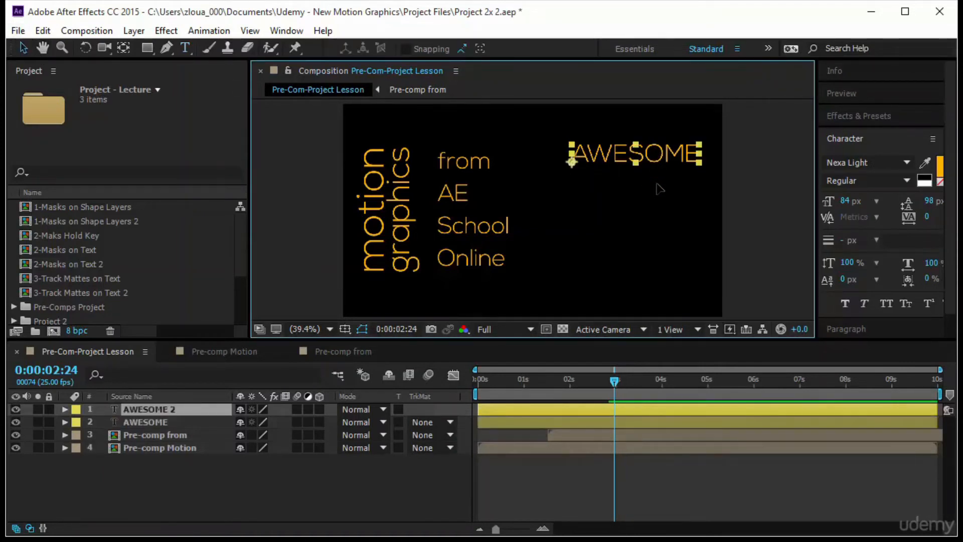
{"action": "left_click_drag", "start_coordinate": [656, 157], "coordinate": [659, 193]}
{"action": "double_click", "coordinate": [666, 186]}
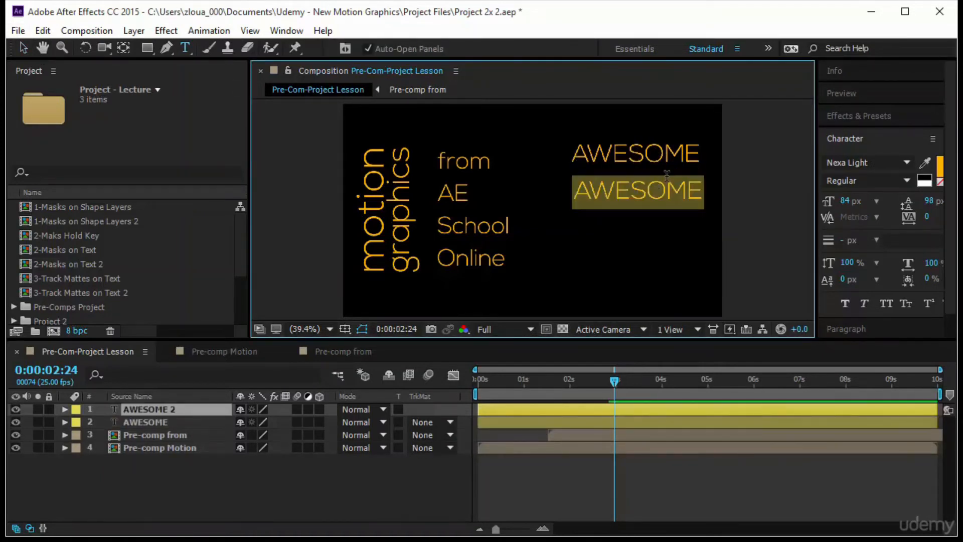
{"action": "type", "text": "simple"}
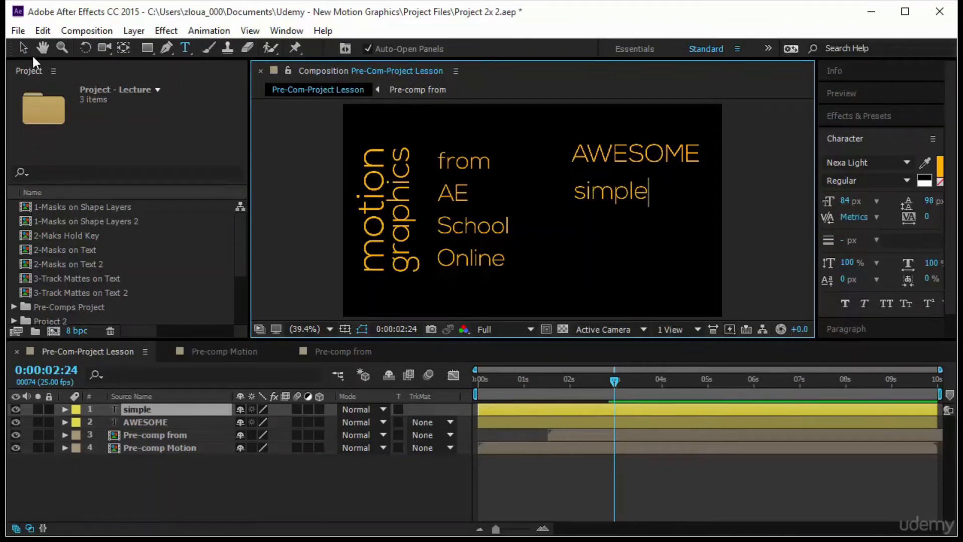
{"action": "left_click", "coordinate": [23, 47]}
Duplicate the simple text layer, place the copy directly below it, and change its text to techniques
{"action": "key", "text": "ctrl+d"}
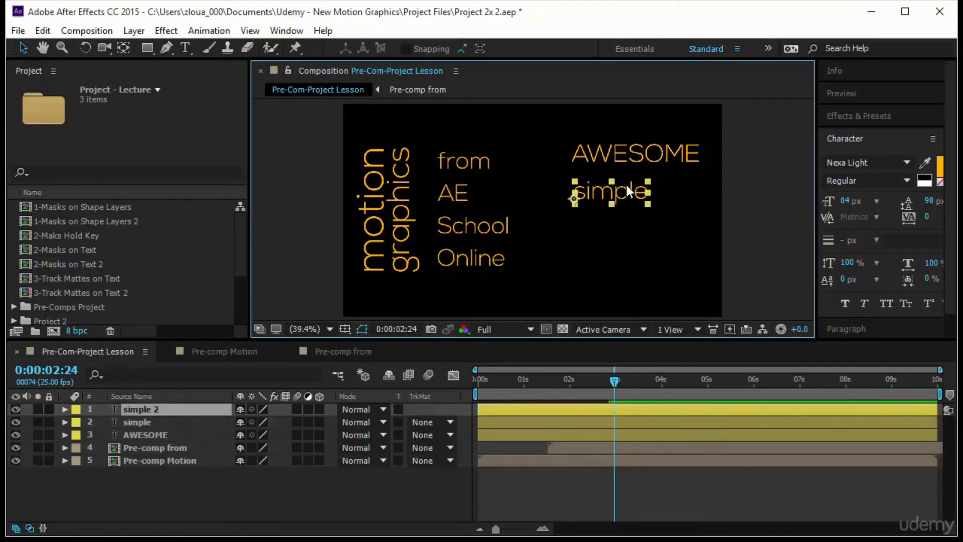
{"action": "left_click_drag", "start_coordinate": [625, 185], "coordinate": [625, 223]}
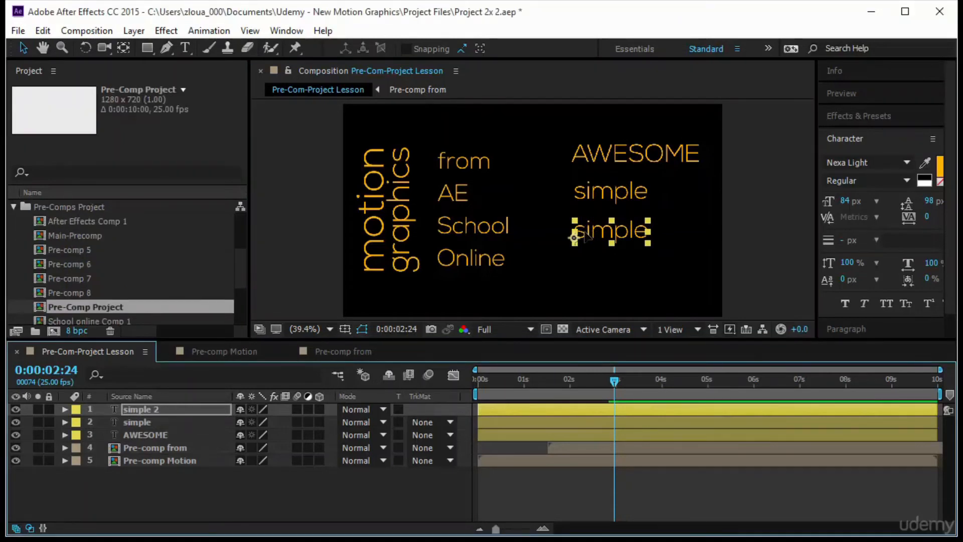
{"action": "double_click", "coordinate": [603, 233]}
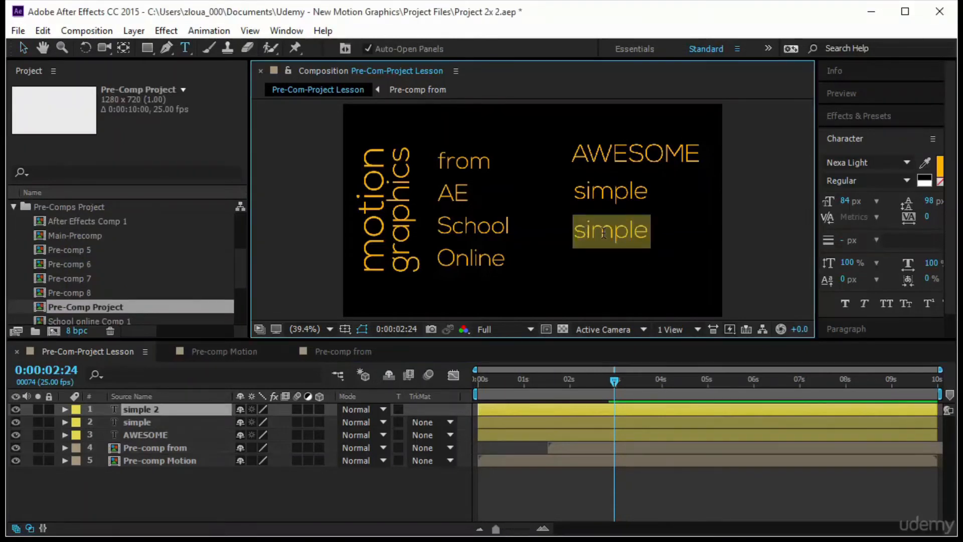
{"action": "type", "text": "techni"}
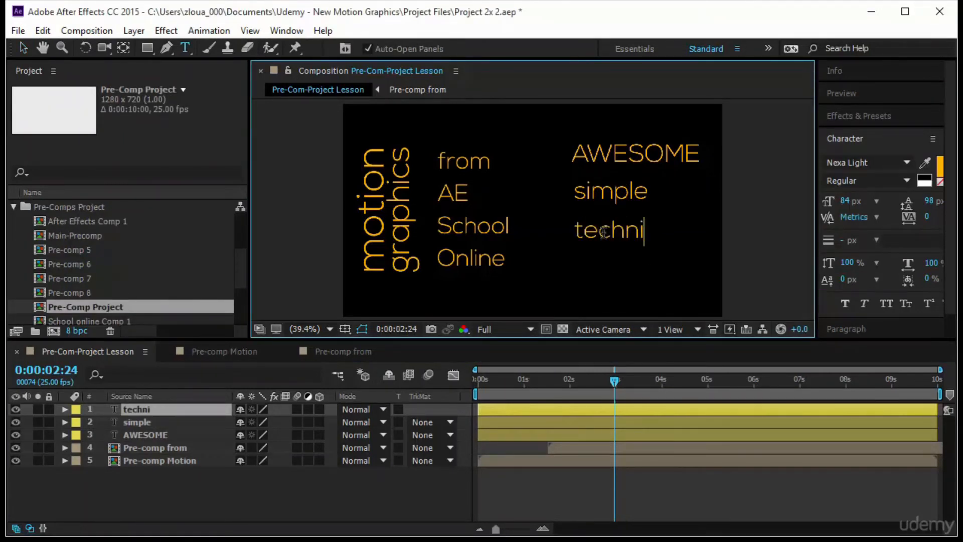
{"action": "type", "text": "ques"}
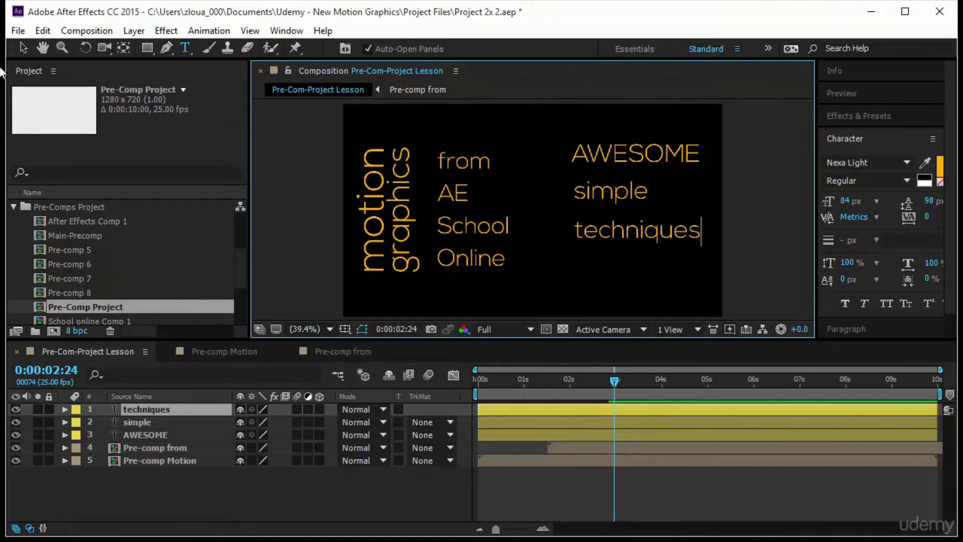
{"action": "left_click", "coordinate": [23, 49]}
Bring AWESOME and simple closer together, apply faux bold to AWESOME, and set the font size of simple to 154 px
{"action": "left_click_drag", "start_coordinate": [627, 154], "coordinate": [607, 203]}
{"action": "left_click", "coordinate": [842, 307]}
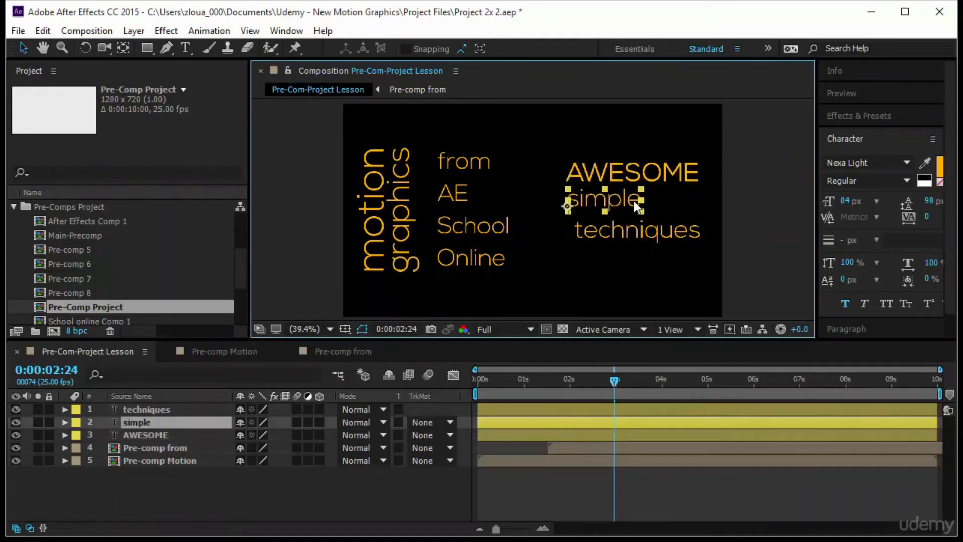
{"action": "left_click_drag", "start_coordinate": [844, 206], "coordinate": [922, 206]}
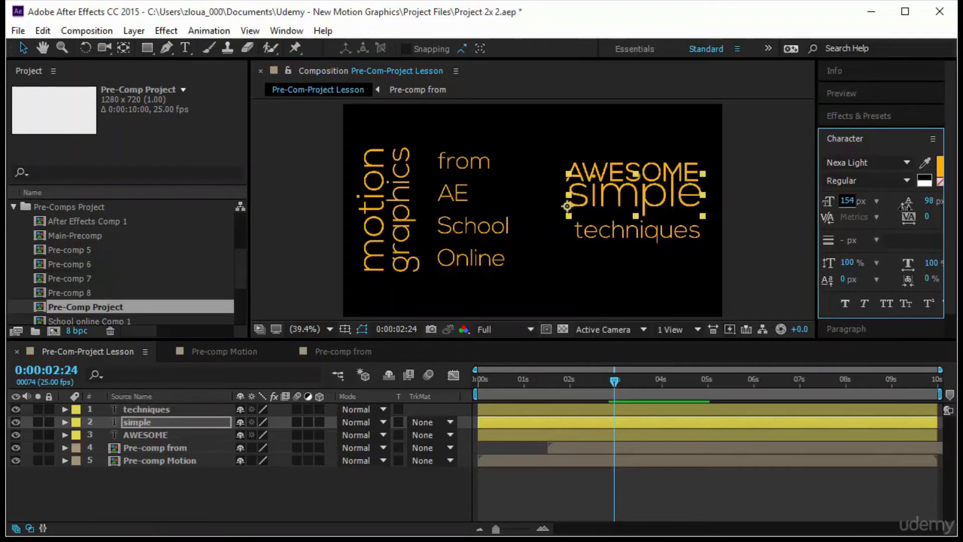
Stack simple and techniques snugly beneath AWESOME, and set the font size of techniques to 87 px
{"action": "left_click_drag", "start_coordinate": [663, 193], "coordinate": [670, 240]}
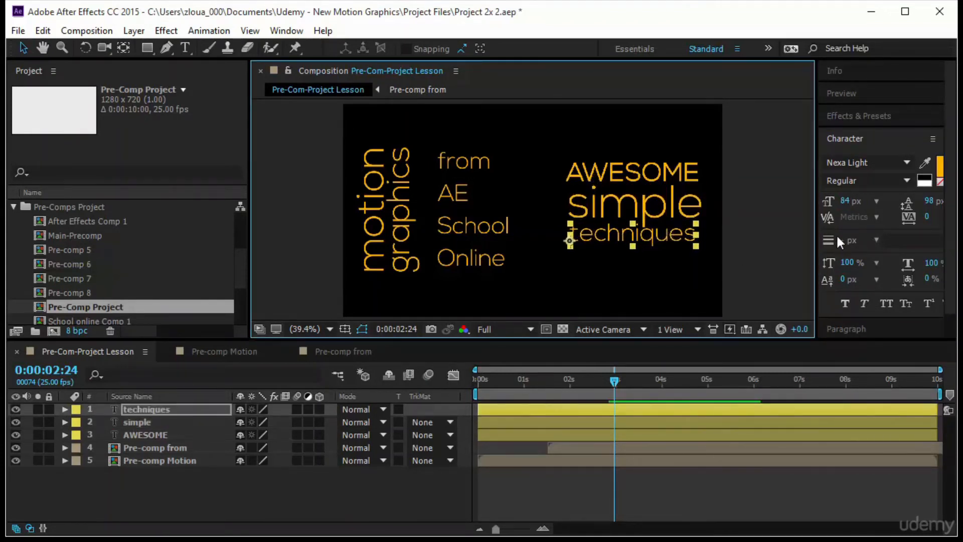
{"action": "left_click_drag", "start_coordinate": [844, 201], "coordinate": [851, 202]}
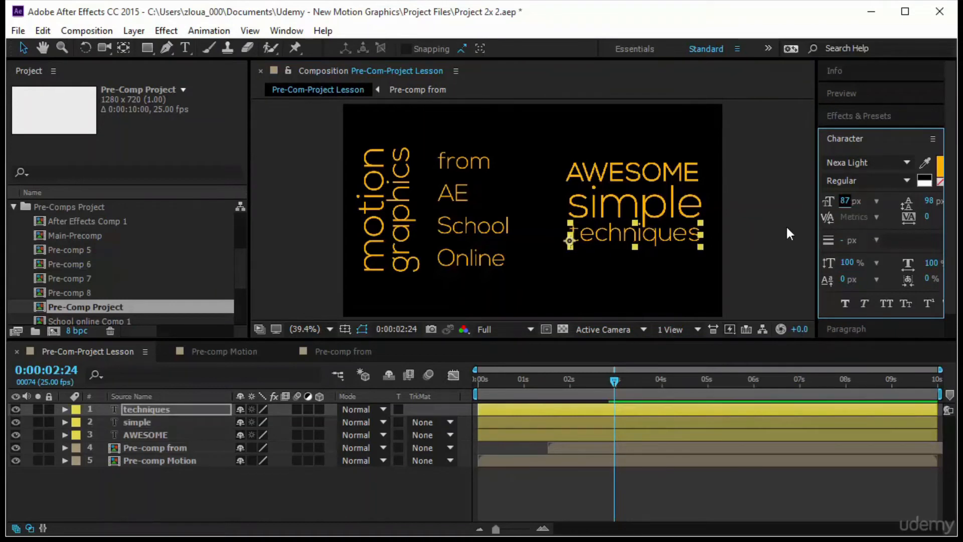
{"action": "left_click", "coordinate": [785, 226]}
Align the AWESOME, simple and techniques layers to their left edges and distribute them evenly by vertical centre
{"action": "left_click_drag", "start_coordinate": [754, 145], "coordinate": [559, 250]}
{"action": "left_click", "coordinate": [866, 326]}
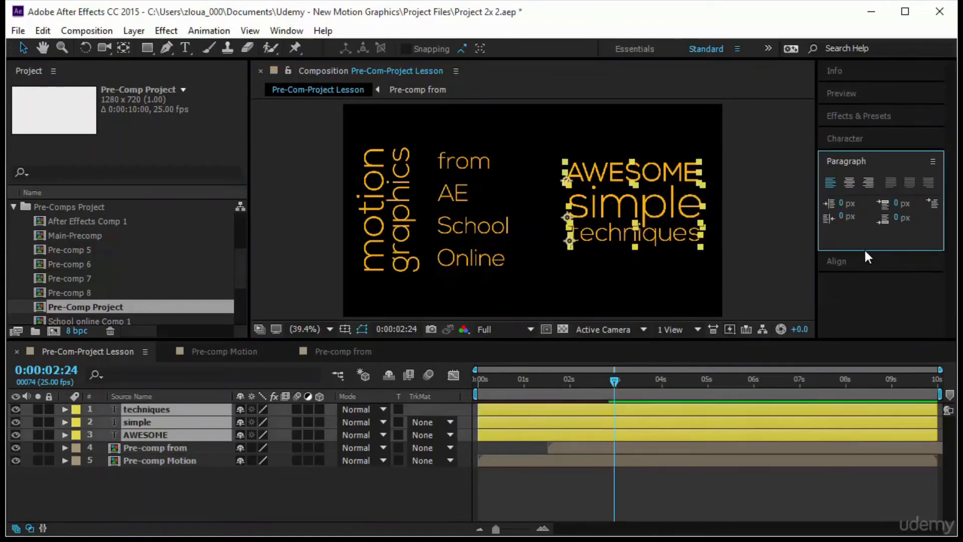
{"action": "left_click", "coordinate": [857, 261]}
{"action": "left_click", "coordinate": [824, 222]}
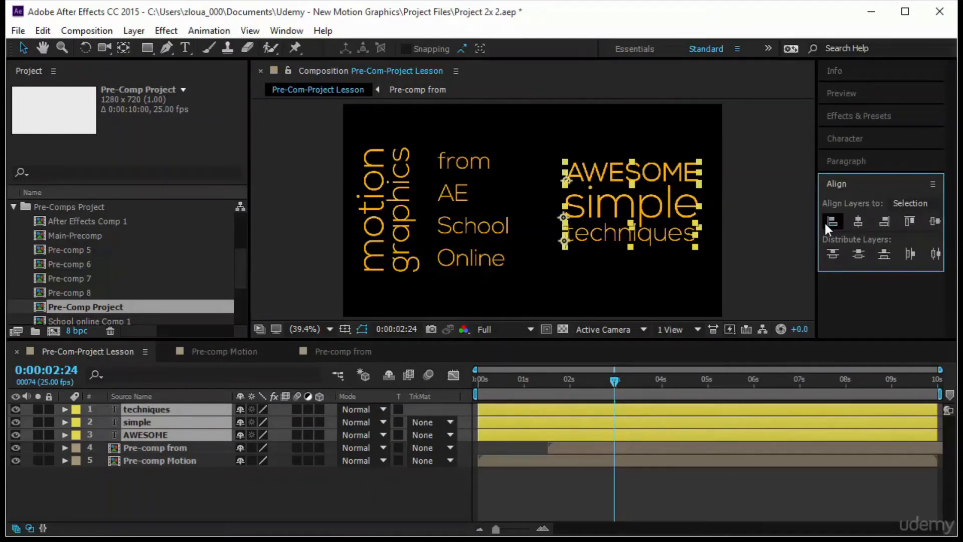
{"action": "left_click", "coordinate": [857, 255]}
{"action": "left_click", "coordinate": [775, 243]}
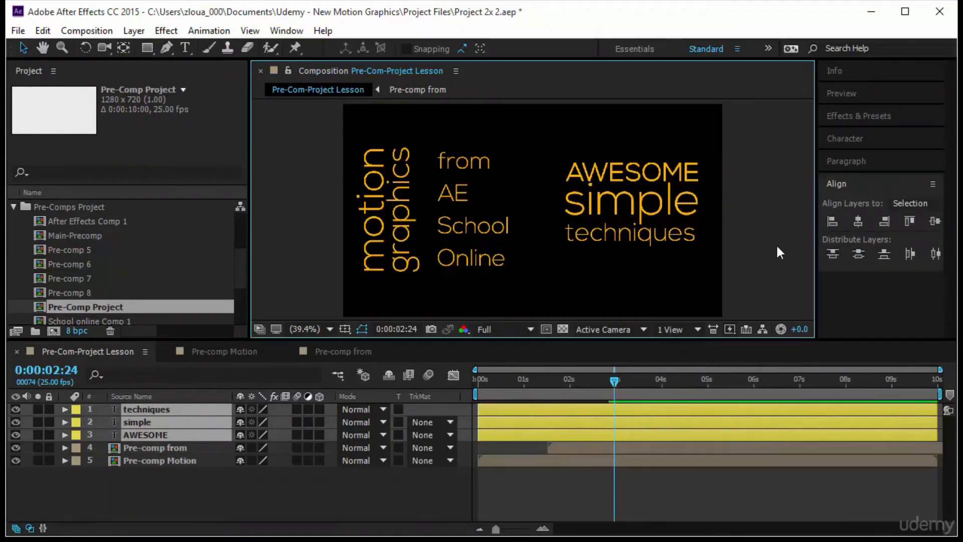
Start pre-composing the AWESOME, simple and techniques layers together, and select the number in the new composition's name for replacement
{"action": "left_click_drag", "start_coordinate": [750, 131], "coordinate": [631, 258]}
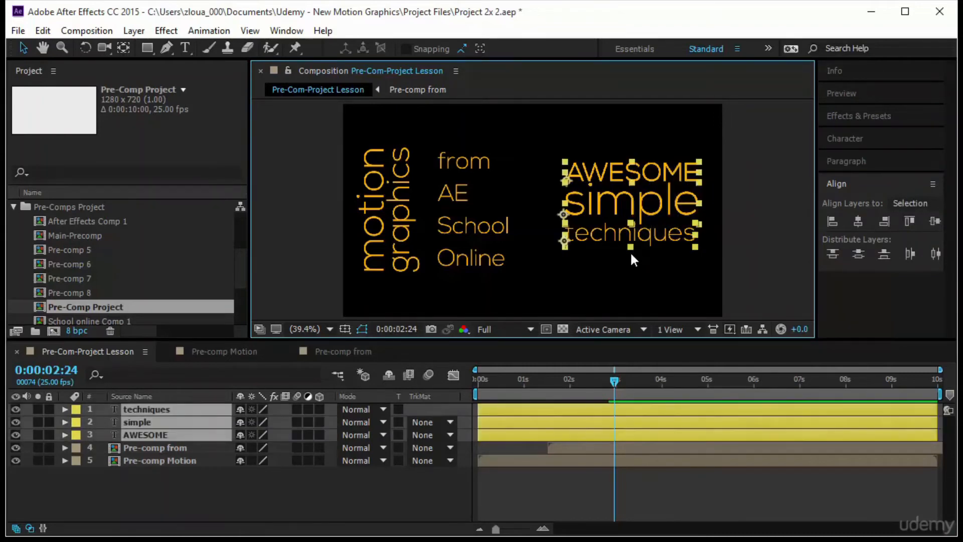
{"action": "right_click", "coordinate": [207, 408]}
{"action": "left_click", "coordinate": [271, 466]}
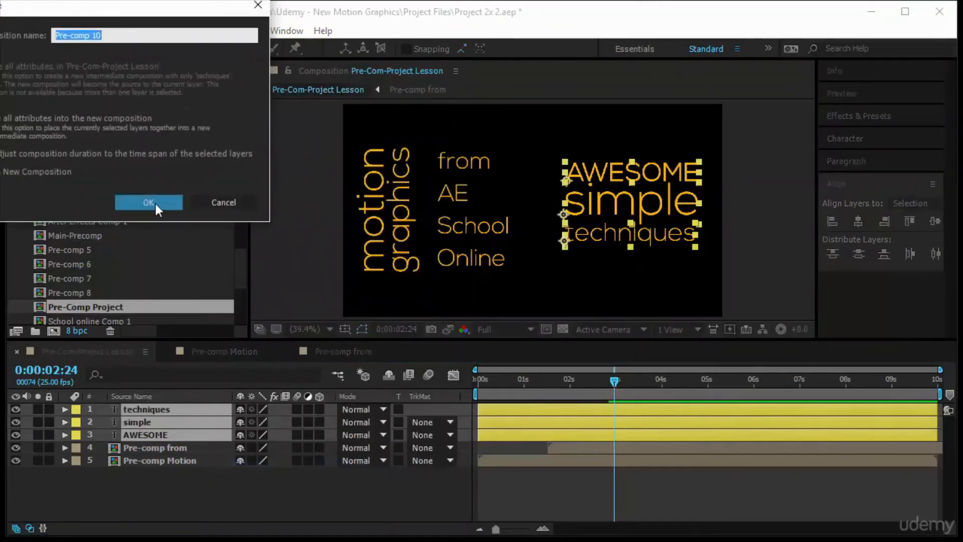
{"action": "left_click_drag", "start_coordinate": [90, 34], "coordinate": [125, 38]}
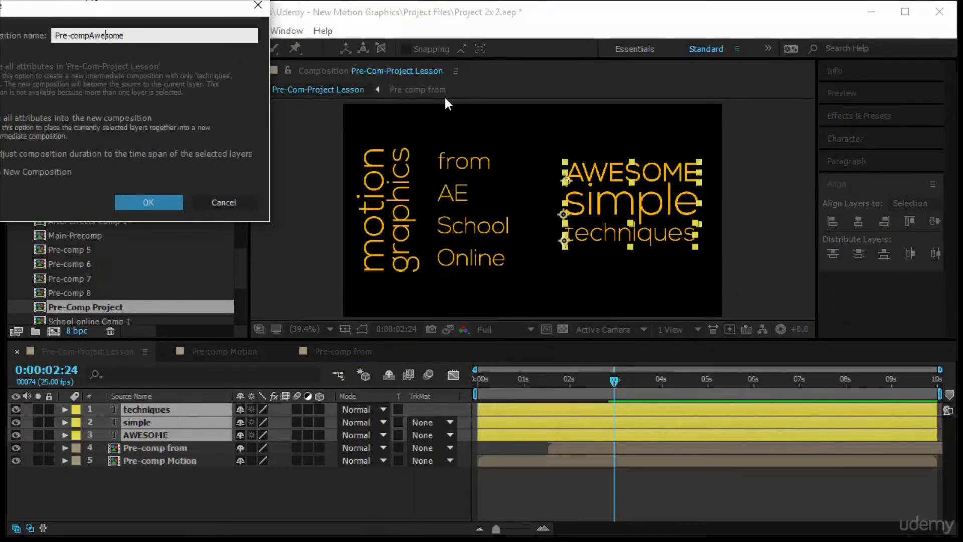
Name the new composition Pre-comp Awesome, and frame its three words closely with a region of interest
{"action": "type", "text": "Awesome"}
{"action": "key", "text": "Return"}
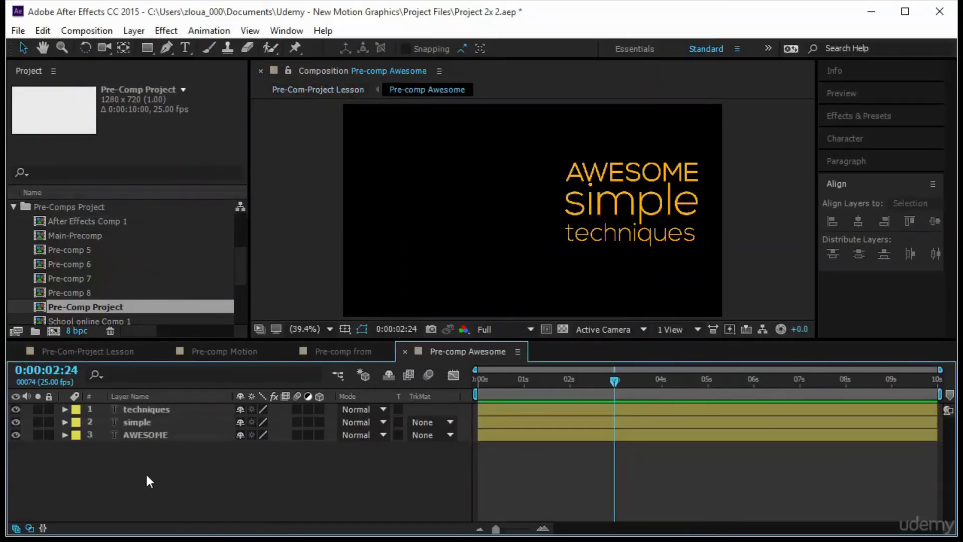
{"action": "left_click", "coordinate": [546, 329]}
{"action": "left_click_drag", "start_coordinate": [557, 147], "coordinate": [577, 202]}
{"action": "left_click_drag", "start_coordinate": [619, 267], "coordinate": [722, 270]}
{"action": "left_click_drag", "start_coordinate": [641, 148], "coordinate": [641, 139]}
{"action": "left_click_drag", "start_coordinate": [641, 263], "coordinate": [641, 254]}
Set Position keyframes for the techniques, simple and AWESOME layers at 0:00:00:10
{"action": "left_click", "coordinate": [413, 403]}
{"action": "key", "text": "Home"}
{"action": "mouse_move", "coordinate": [477, 380]}
{"action": "left_mouse_down"}
{"action": "mouse_move", "coordinate": [502, 386]}
{"action": "mouse_move", "coordinate": [492, 390]}
{"action": "left_mouse_up"}
{"action": "left_click_drag", "start_coordinate": [215, 464], "coordinate": [206, 417]}
{"action": "key", "text": "p"}
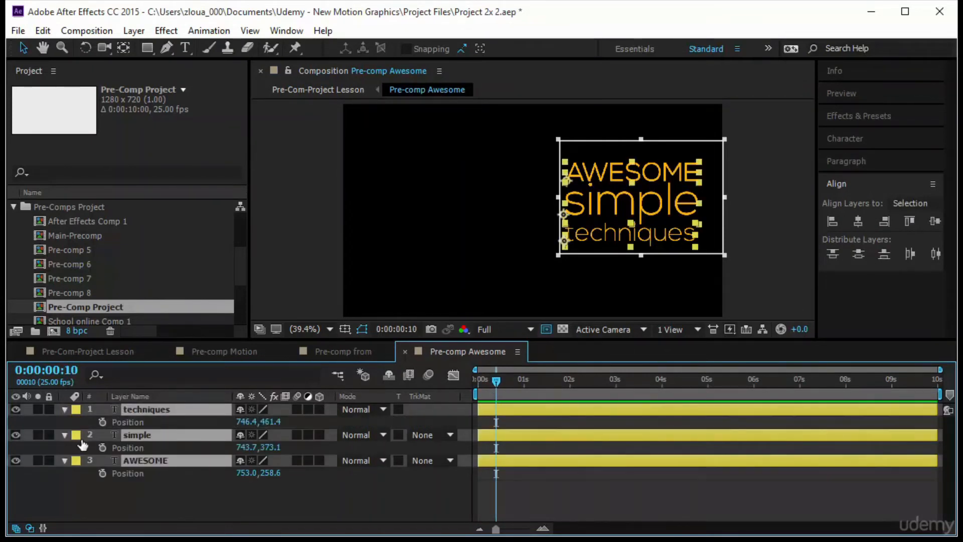
{"action": "left_click", "coordinate": [102, 422]}
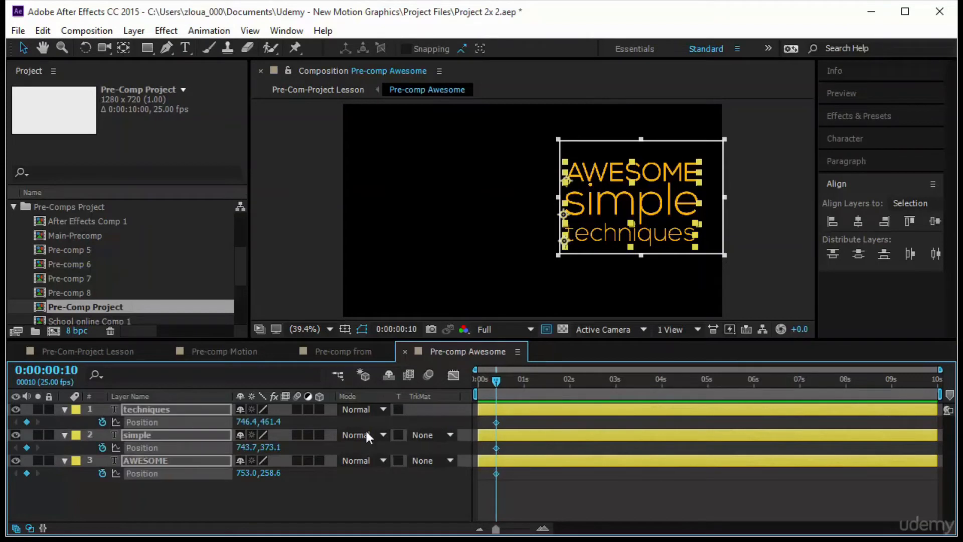
At 0:00:00:07, raise AWESOME to a Position of about 753, 215.5 to add an overshoot keyframe
{"action": "left_click", "coordinate": [445, 486]}
{"action": "left_click_drag", "start_coordinate": [495, 383], "coordinate": [490, 383]}
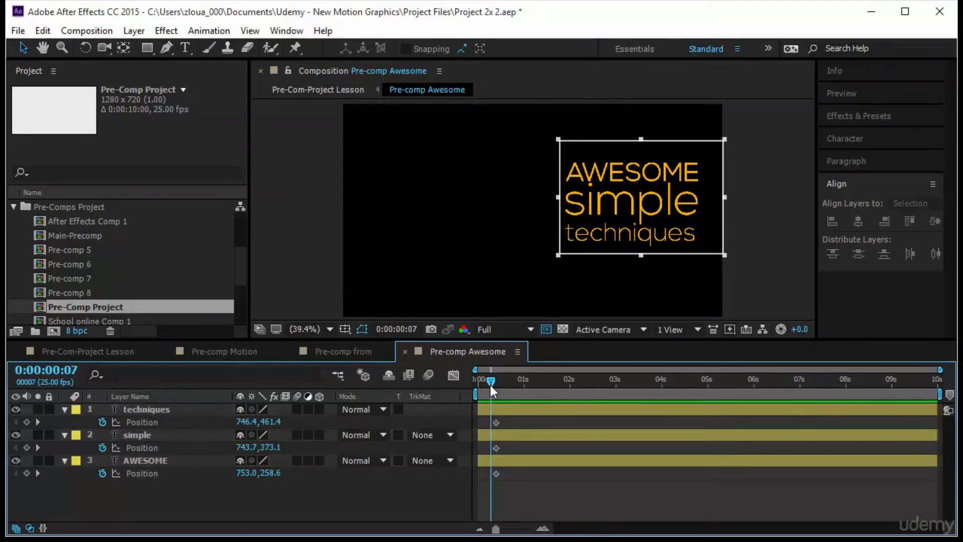
{"action": "left_click", "coordinate": [647, 180]}
{"action": "left_click_drag", "start_coordinate": [647, 173], "coordinate": [647, 160]}
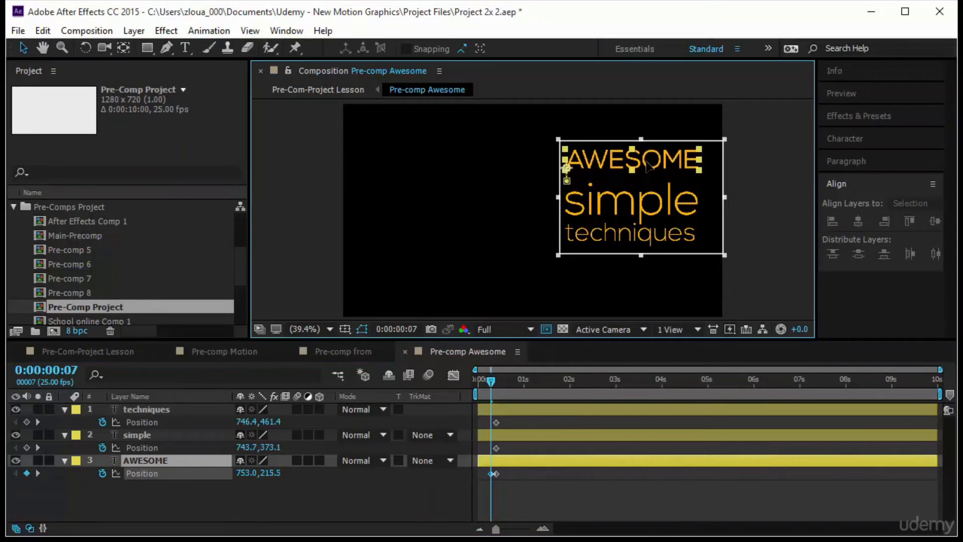
At 0:00:00:00, move AWESOME below the framed region, simple off to its left and techniques off to its right
{"action": "left_click_drag", "start_coordinate": [491, 384], "coordinate": [478, 384]}
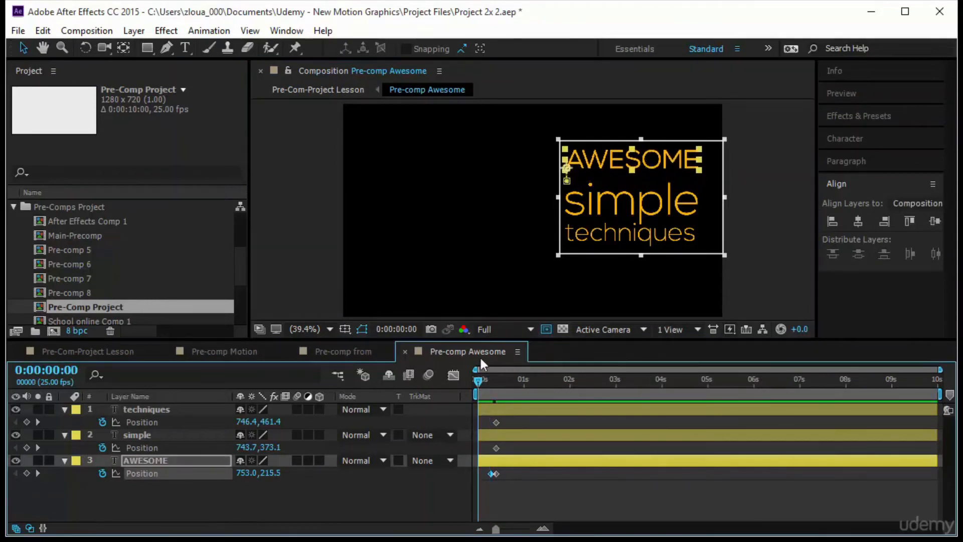
{"action": "left_click", "coordinate": [614, 160]}
{"action": "left_click_drag", "start_coordinate": [607, 161], "coordinate": [615, 283]}
{"action": "left_click_drag", "start_coordinate": [633, 196], "coordinate": [484, 197]}
{"action": "left_click_drag", "start_coordinate": [603, 237], "coordinate": [772, 243]}
Crop the composition to the region of interest and play the text animation from the start
{"action": "left_click", "coordinate": [86, 31]}
{"action": "left_click", "coordinate": [107, 121]}
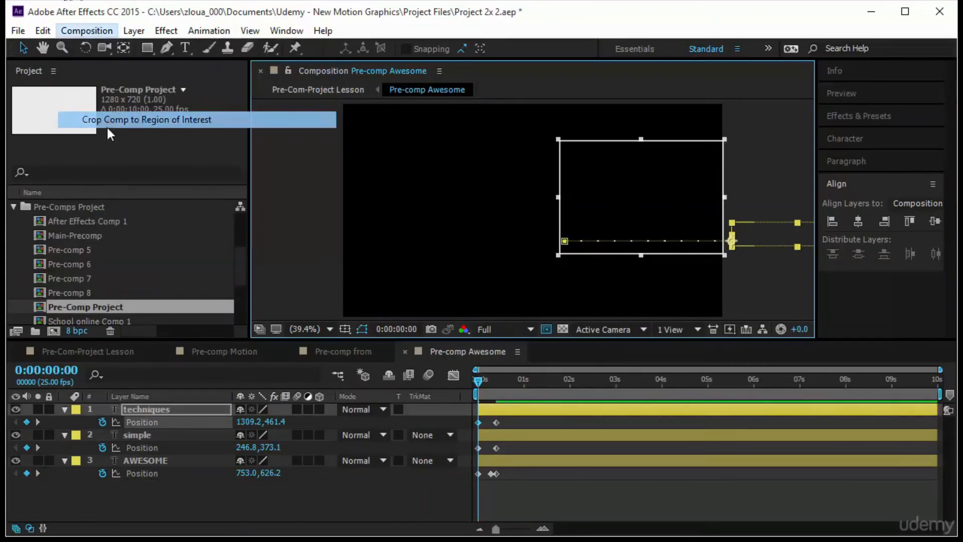
{"action": "left_click", "coordinate": [476, 384]}
{"action": "key", "text": "space"}
{"action": "key", "text": "space"}
Stagger the layers so simple starts a few frames after AWESOME and techniques slightly after simple, and preview the result
{"action": "left_click_drag", "start_coordinate": [469, 407], "coordinate": [561, 413]}
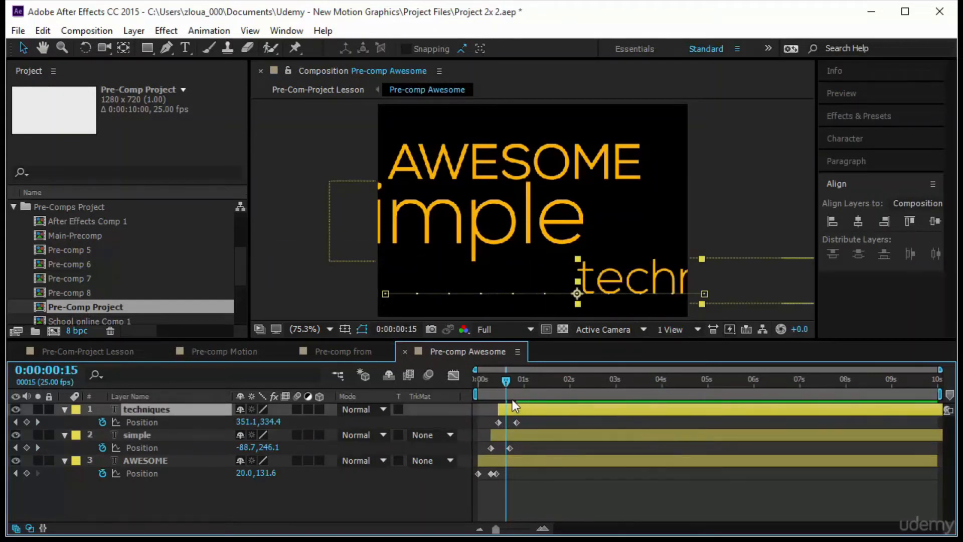
{"action": "key", "text": "Home"}
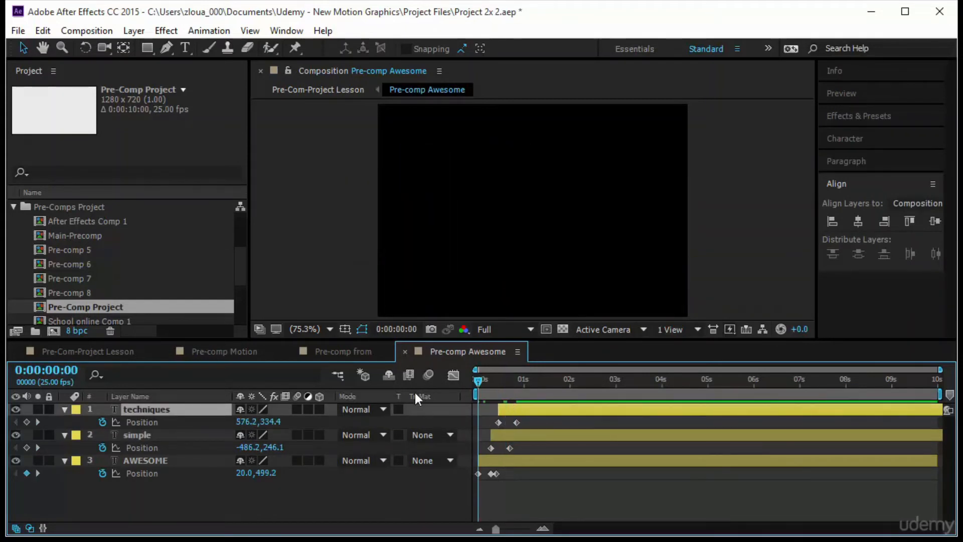
{"action": "left_click", "coordinate": [855, 93]}
{"action": "key", "text": "space"}
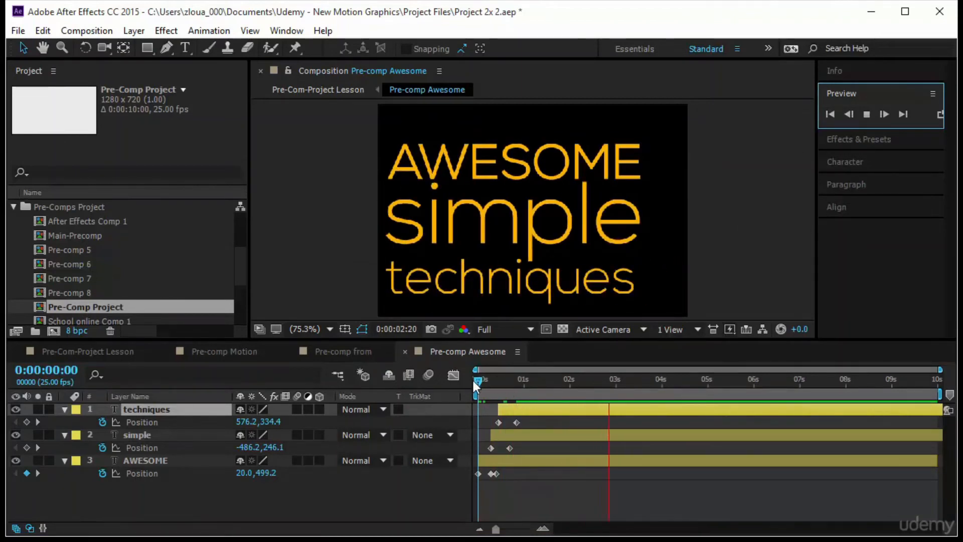
In Pre-Com-Project Lesson, start Pre-comp Awesome at about 3 s, position it right of School Online, and preview the sequence
{"action": "left_click", "coordinate": [88, 350]}
{"action": "left_click_drag", "start_coordinate": [476, 381], "coordinate": [590, 396]}
{"action": "left_click_drag", "start_coordinate": [507, 410], "coordinate": [652, 419]}
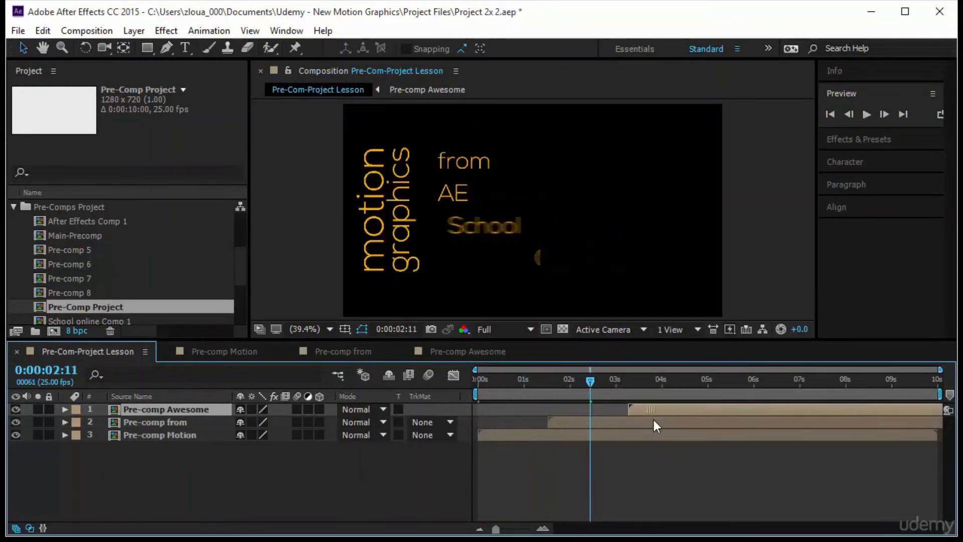
{"action": "left_click_drag", "start_coordinate": [596, 383], "coordinate": [673, 386]}
{"action": "left_click_drag", "start_coordinate": [566, 250], "coordinate": [630, 244]}
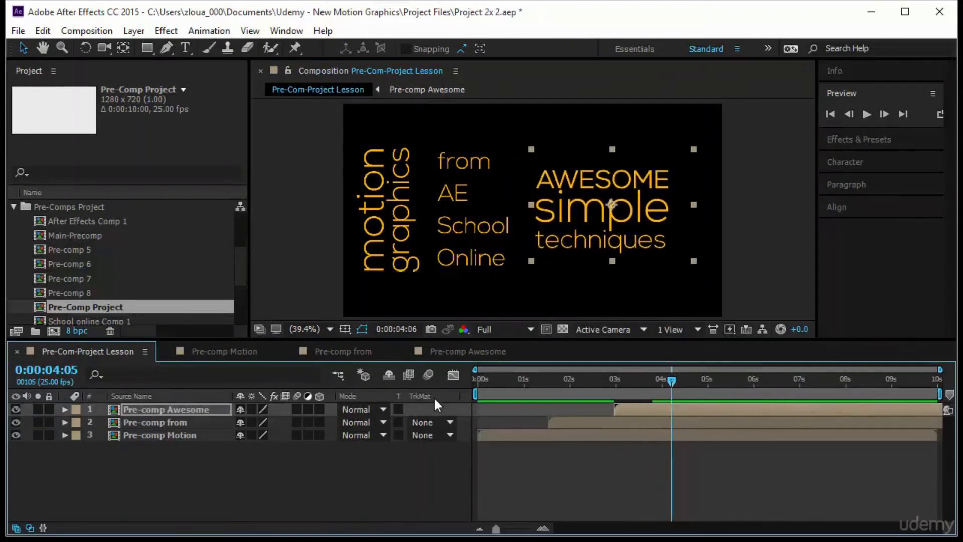
{"action": "left_click", "coordinate": [868, 114]}
{"action": "left_click", "coordinate": [866, 115]}
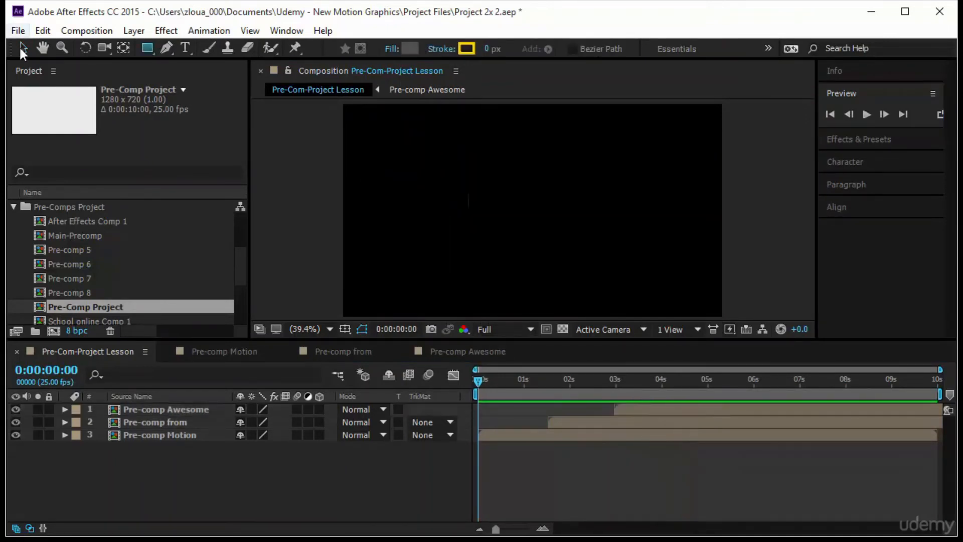
At 0:00:04:06, draw a full-width grey rectangle over the text, leaving narrow black bands above and below
{"action": "left_click", "coordinate": [22, 48]}
{"action": "left_click", "coordinate": [146, 48]}
{"action": "left_click_drag", "start_coordinate": [478, 380], "coordinate": [672, 396]}
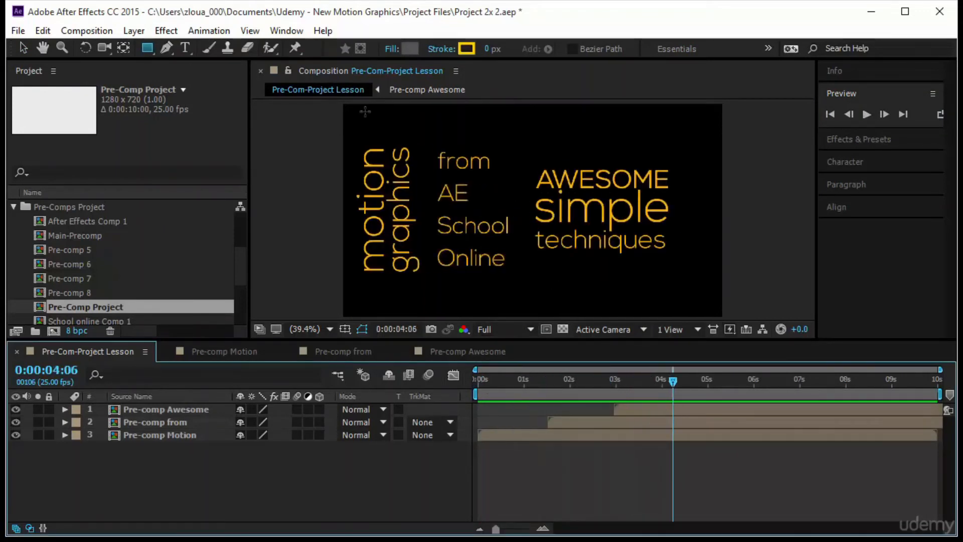
{"action": "mouse_move", "coordinate": [342, 132]}
{"action": "left_mouse_down"}
{"action": "mouse_move", "coordinate": [692, 307]}
{"action": "mouse_move", "coordinate": [723, 290]}
{"action": "left_mouse_up"}
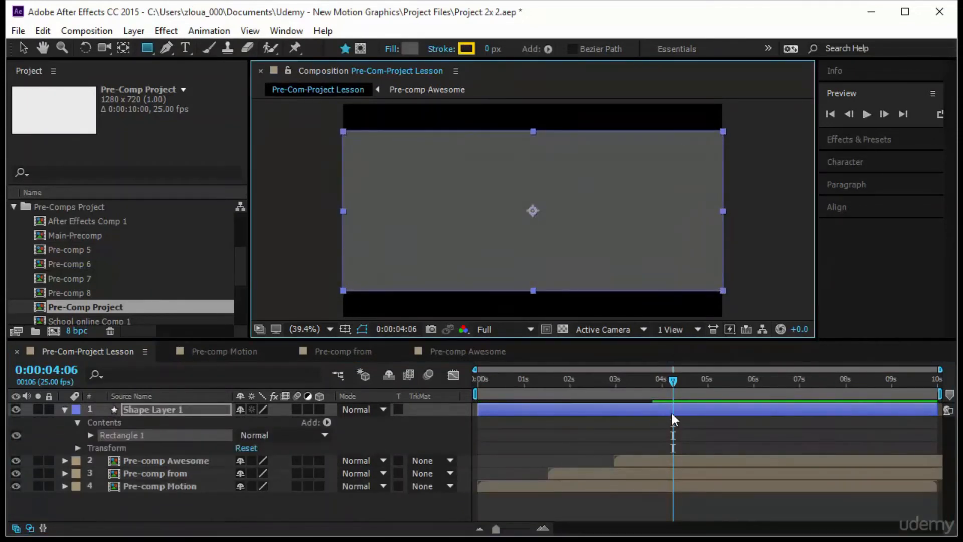
Show the rectangle layer's Position property and shift the layer to start at about 0:00:04:04
{"action": "left_click", "coordinate": [146, 410]}
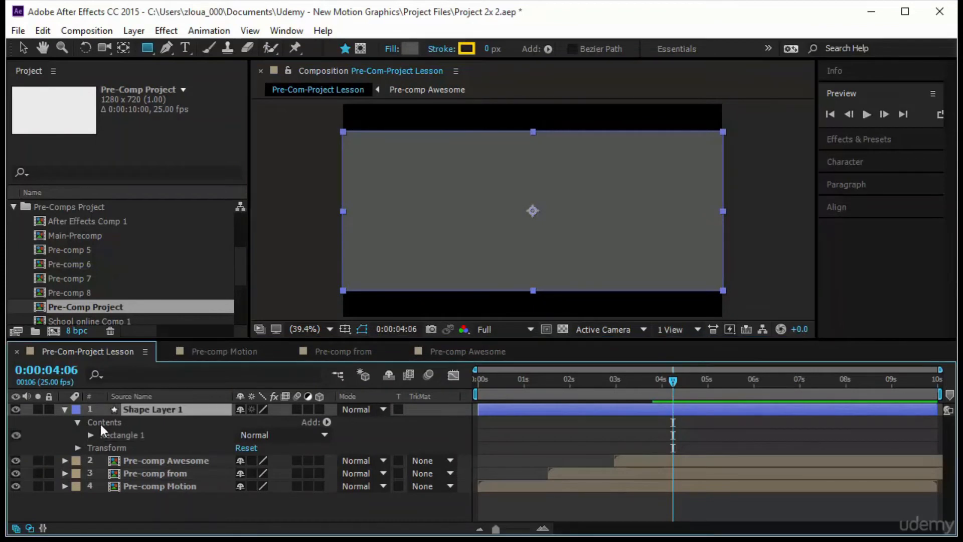
{"action": "key", "text": "p"}
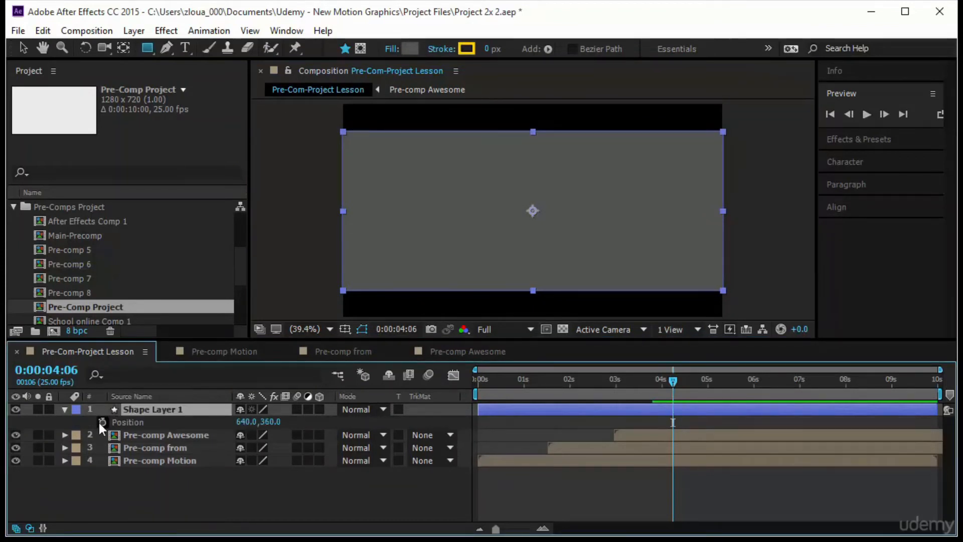
{"action": "left_click_drag", "start_coordinate": [671, 382], "coordinate": [666, 405]}
{"action": "left_click_drag", "start_coordinate": [544, 409], "coordinate": [734, 410]}
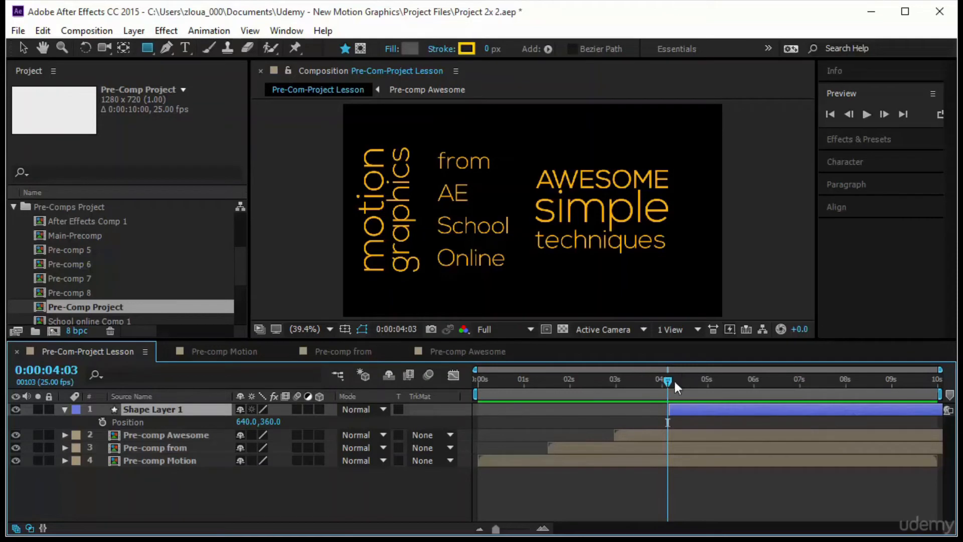
Animate the rectangle's Position from beyond the right edge at 0:00:04:04 to 640, 360 at 0:00:04:14
{"action": "left_click_drag", "start_coordinate": [667, 381], "coordinate": [687, 383]}
{"action": "left_click", "coordinate": [102, 421]}
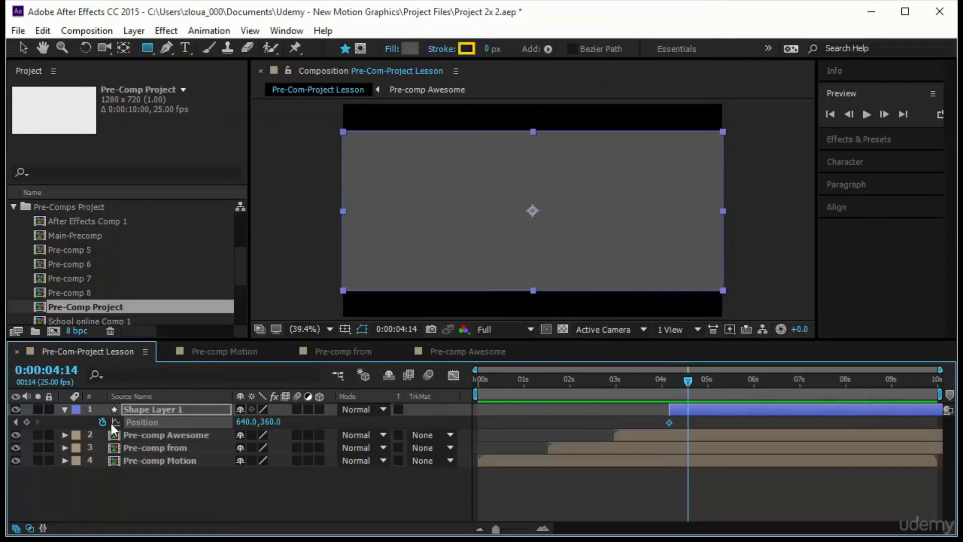
{"action": "left_click", "coordinate": [28, 422]}
{"action": "key", "text": "j"}
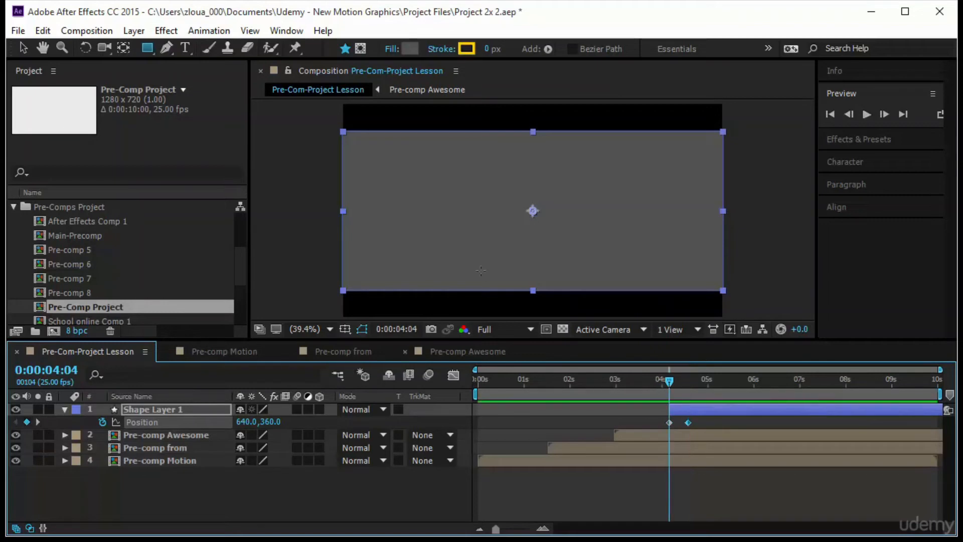
{"action": "key", "text": "v"}
{"action": "left_click_drag", "start_coordinate": [389, 209], "coordinate": [771, 228]}
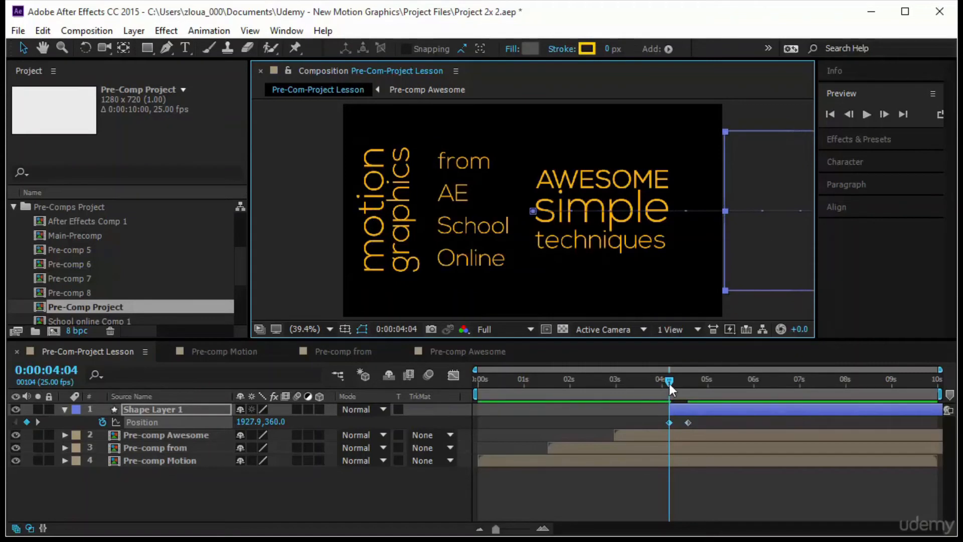
Preview the composition from the start and delay the rectangle layer to begin at about 0:00:04:14
{"action": "left_click_drag", "start_coordinate": [669, 383], "coordinate": [434, 417]}
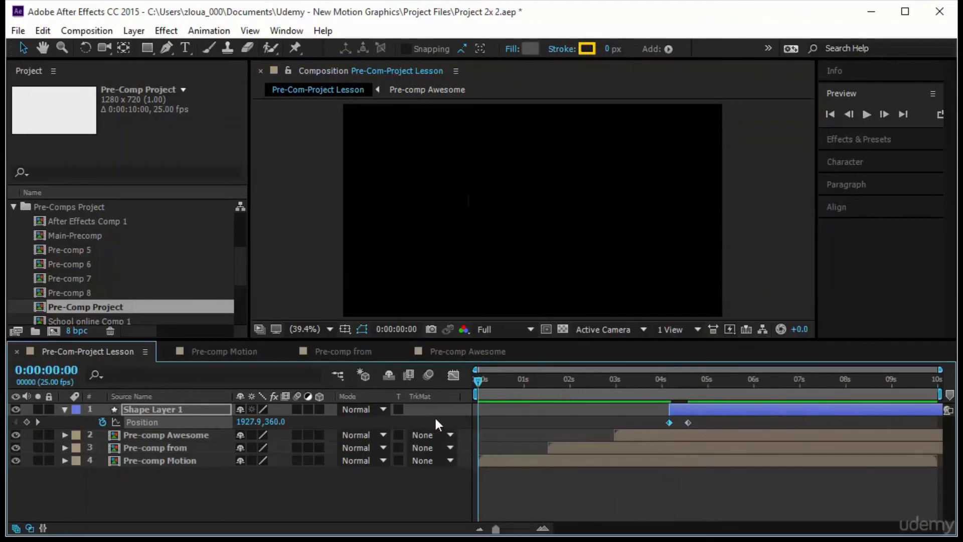
{"action": "left_click", "coordinate": [866, 112]}
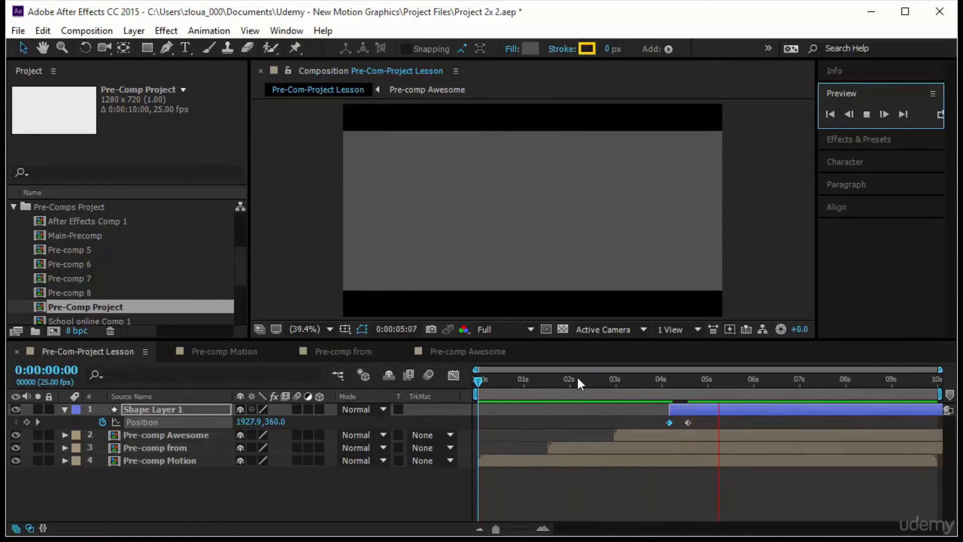
{"action": "left_click_drag", "start_coordinate": [679, 408], "coordinate": [697, 407]}
At 0:00:05:10, add the text "beautiful" over the upper part of the grey rectangle
{"action": "left_click_drag", "start_coordinate": [482, 385], "coordinate": [739, 409]}
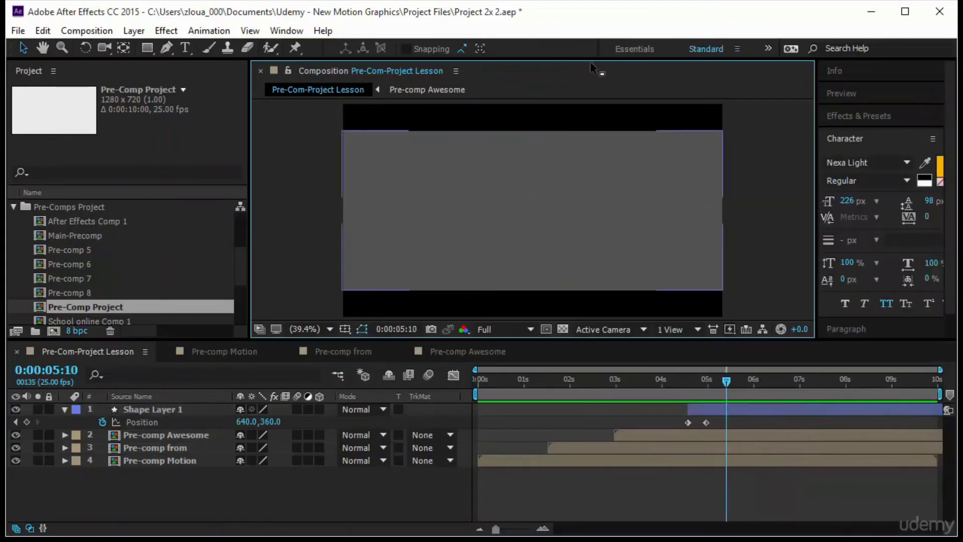
{"action": "left_click", "coordinate": [185, 47]}
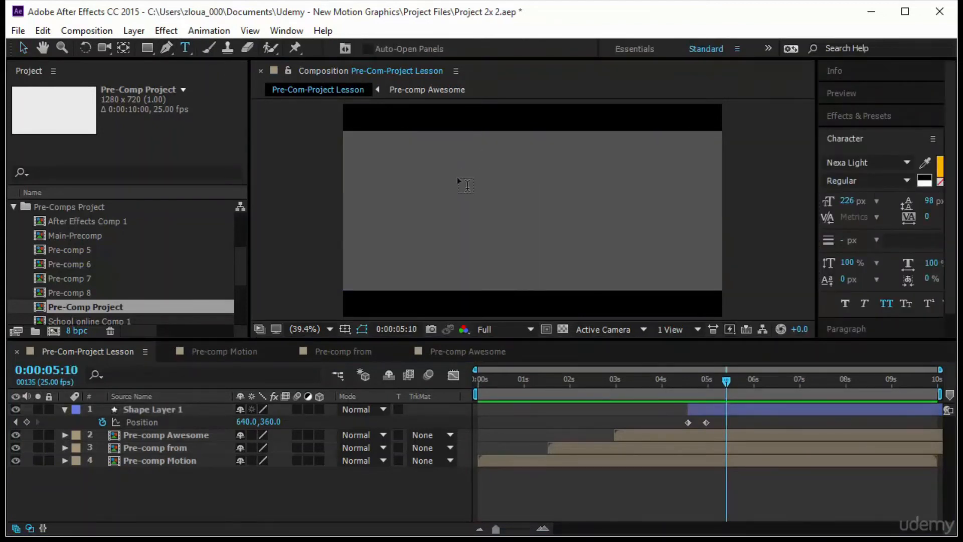
{"action": "left_click", "coordinate": [372, 175]}
{"action": "type", "text": "beau "}
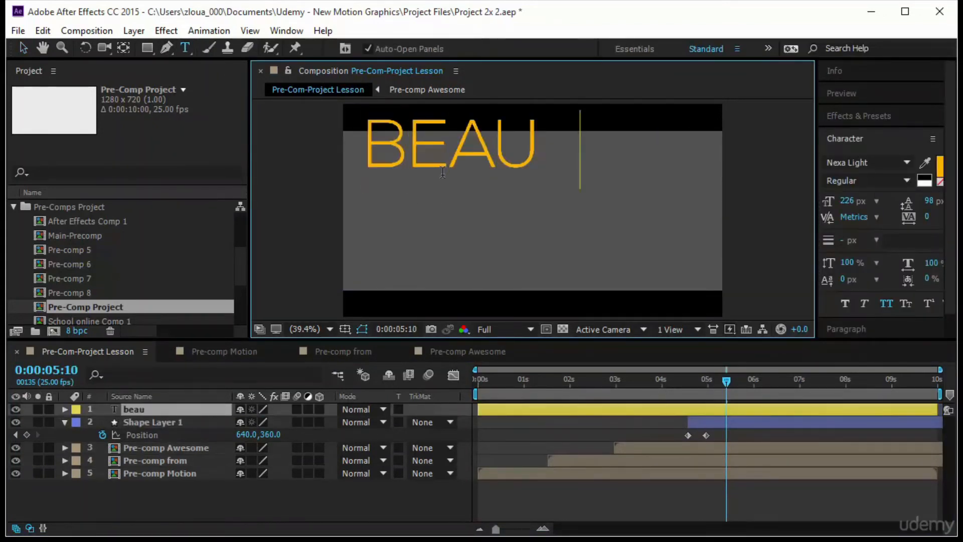
{"action": "type", "text": "iful"}
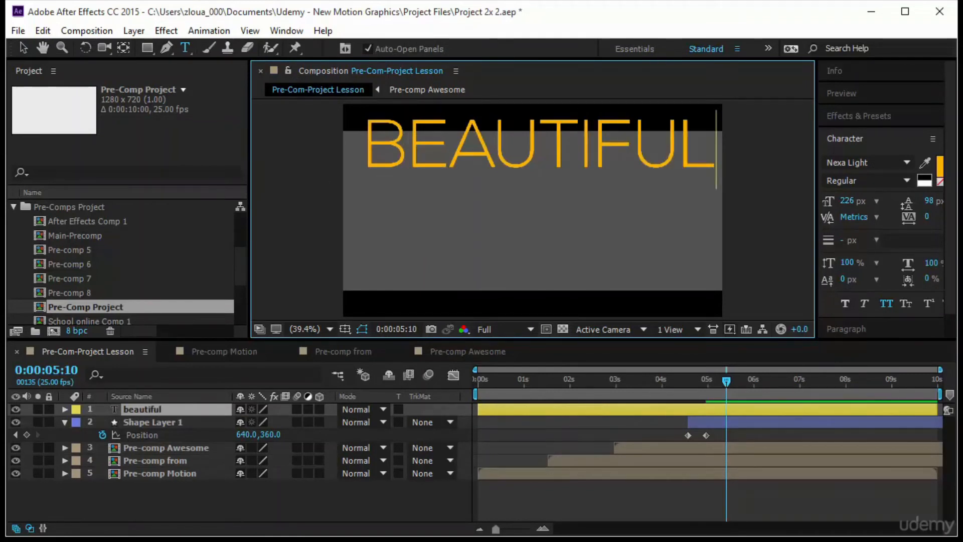
Reposition the beautiful text within the rectangle and duplicate it as a second line reading "effective"
{"action": "left_click", "coordinate": [22, 47]}
{"action": "left_click_drag", "start_coordinate": [597, 159], "coordinate": [571, 263]}
{"action": "key", "text": "ctrl+d"}
{"action": "double_click", "coordinate": [569, 252]}
{"action": "type", "text": "effective"}
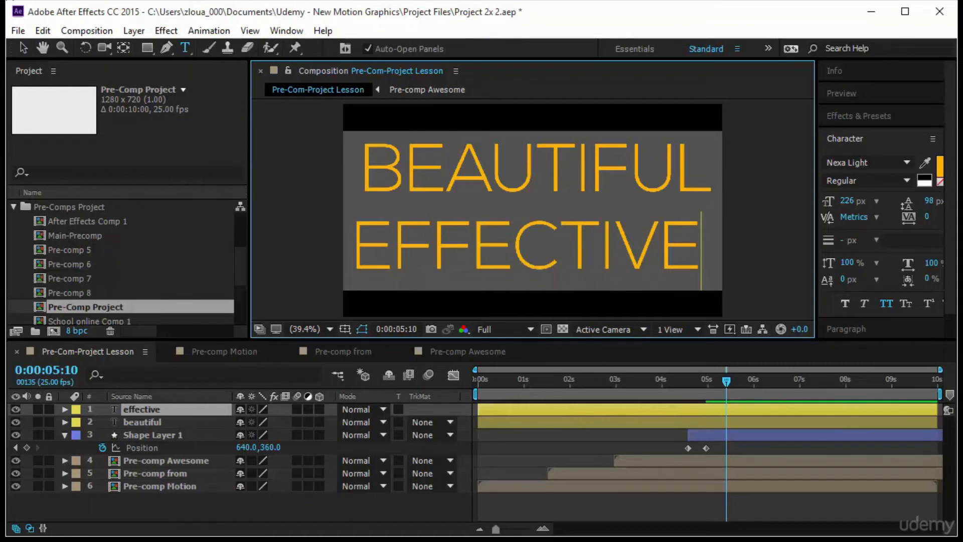
{"action": "left_click", "coordinate": [22, 48]}
Align the two words within the rectangle, setting the font size of effective to 236 px and beautiful to 240 px
{"action": "left_click", "coordinate": [564, 186]}
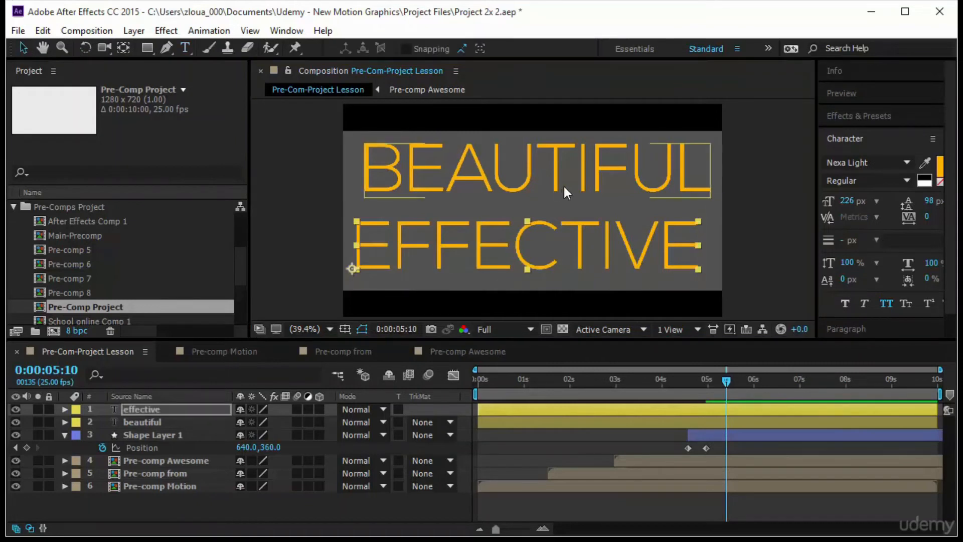
{"action": "left_click", "coordinate": [561, 238]}
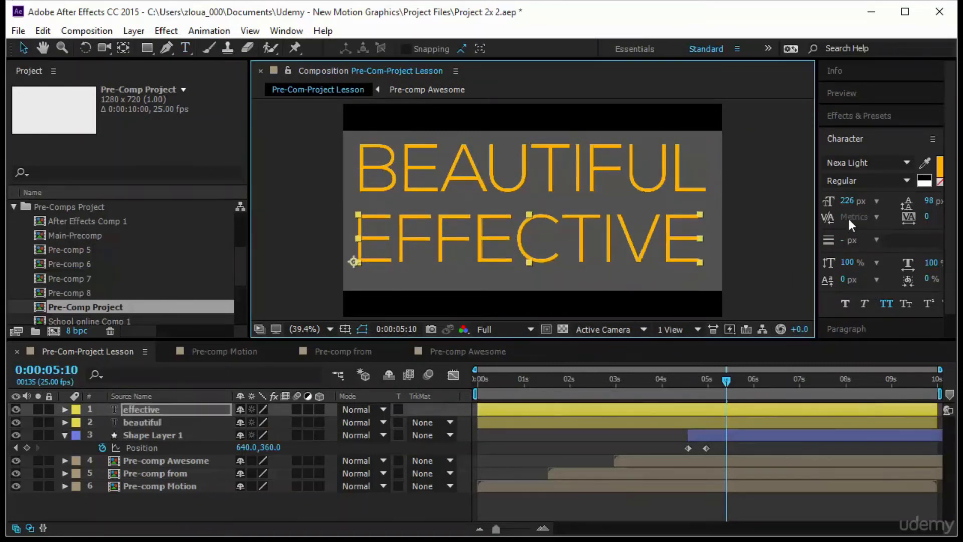
{"action": "left_click_drag", "start_coordinate": [851, 205], "coordinate": [856, 206]}
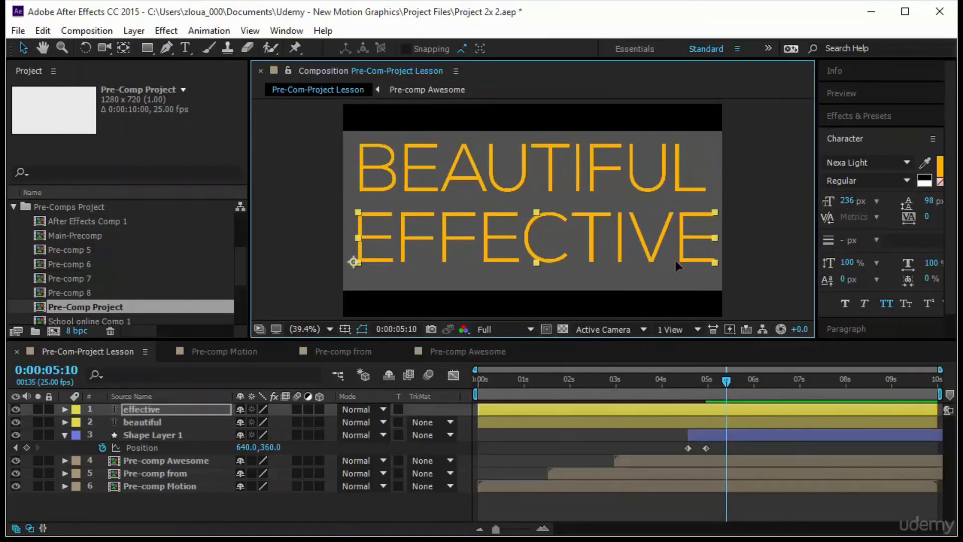
{"action": "left_click", "coordinate": [695, 173]}
{"action": "left_click_drag", "start_coordinate": [847, 200], "coordinate": [858, 200]}
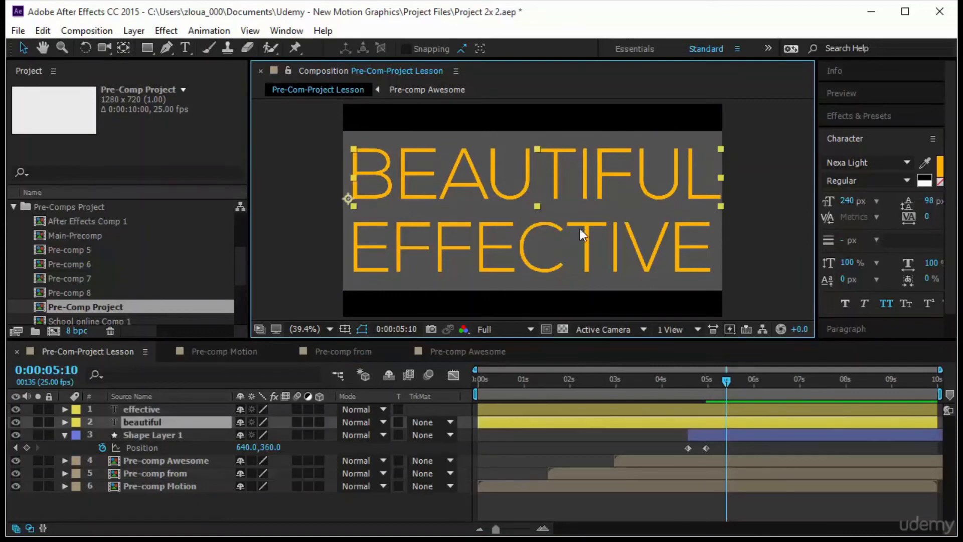
Pre-compose the effective and beautiful text layers together as "Pre-comp beatiful"
{"action": "left_click", "coordinate": [543, 269], "text": "shift"}
{"action": "right_click", "coordinate": [201, 427]}
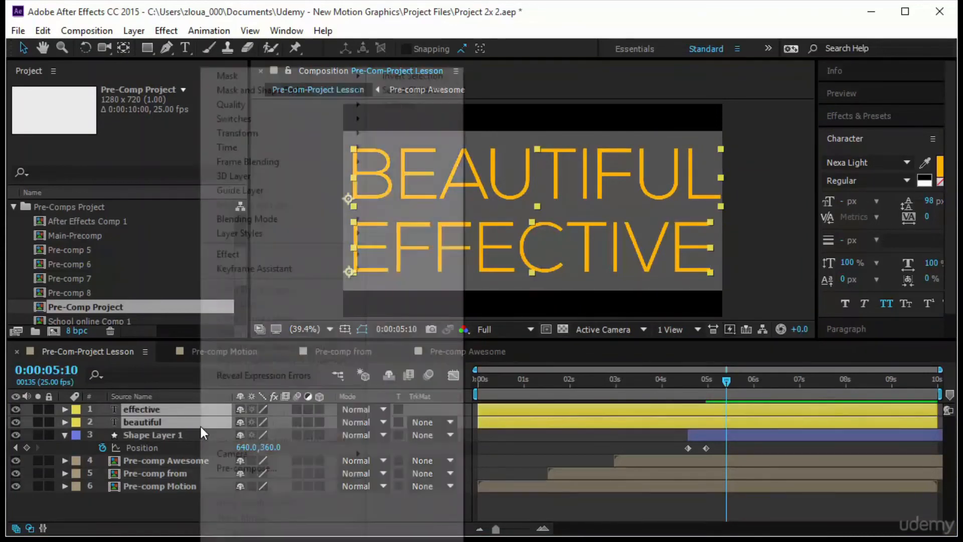
{"action": "left_click", "coordinate": [251, 467]}
{"action": "left_click", "coordinate": [95, 36]}
{"action": "type", "text": "beat"}
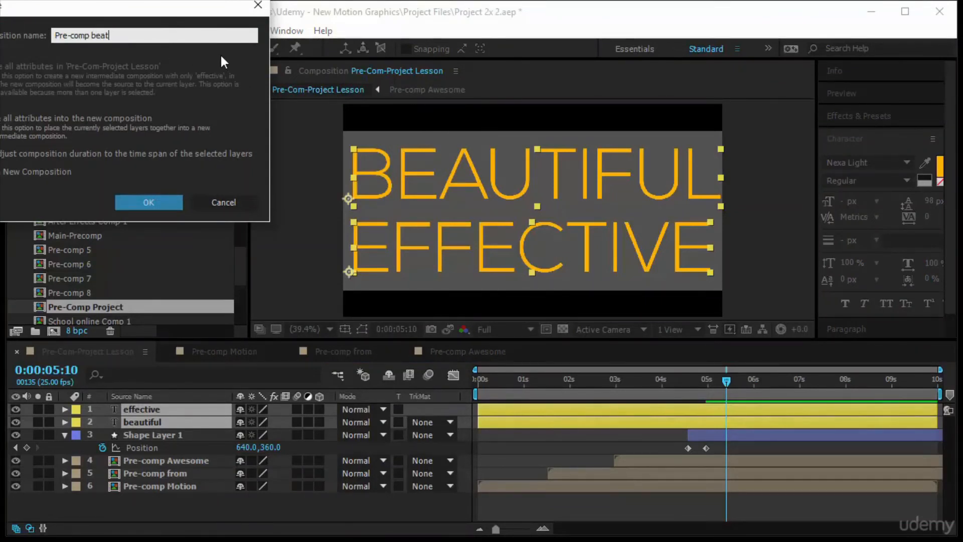
{"action": "type", "text": "iful"}
{"action": "key", "text": "Return"}
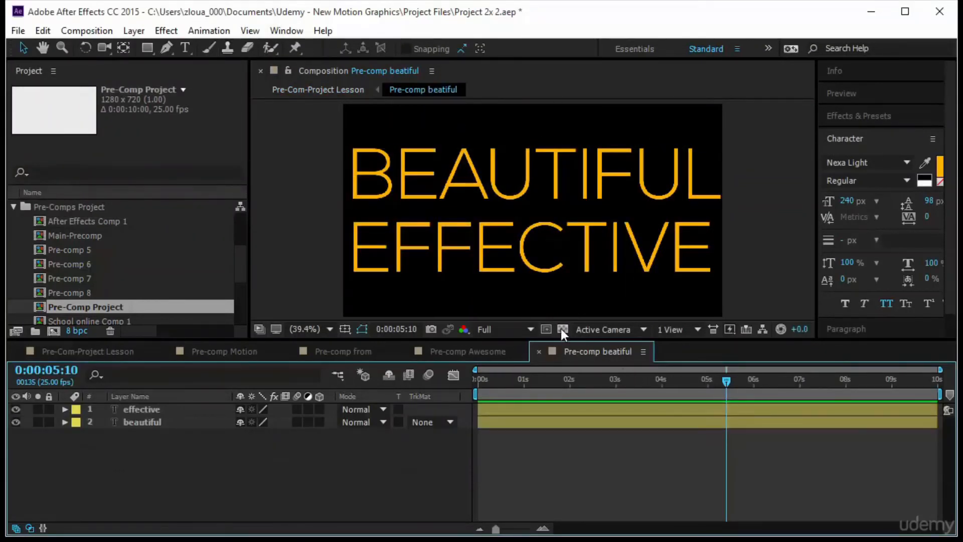
Draw a region of interest tightly around both words in Pre-comp beatiful and crop the composition to it
{"action": "left_click", "coordinate": [545, 329]}
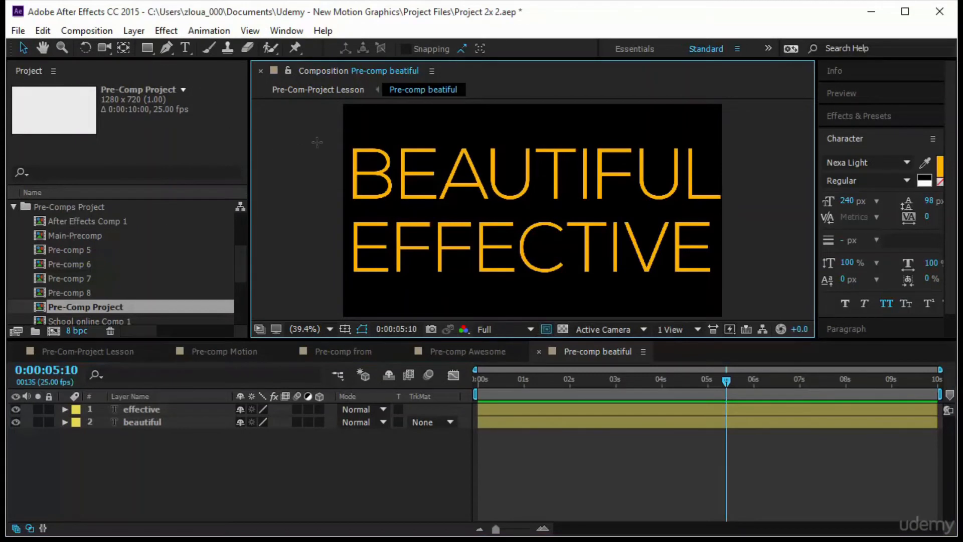
{"action": "left_click_drag", "start_coordinate": [340, 139], "coordinate": [740, 288]}
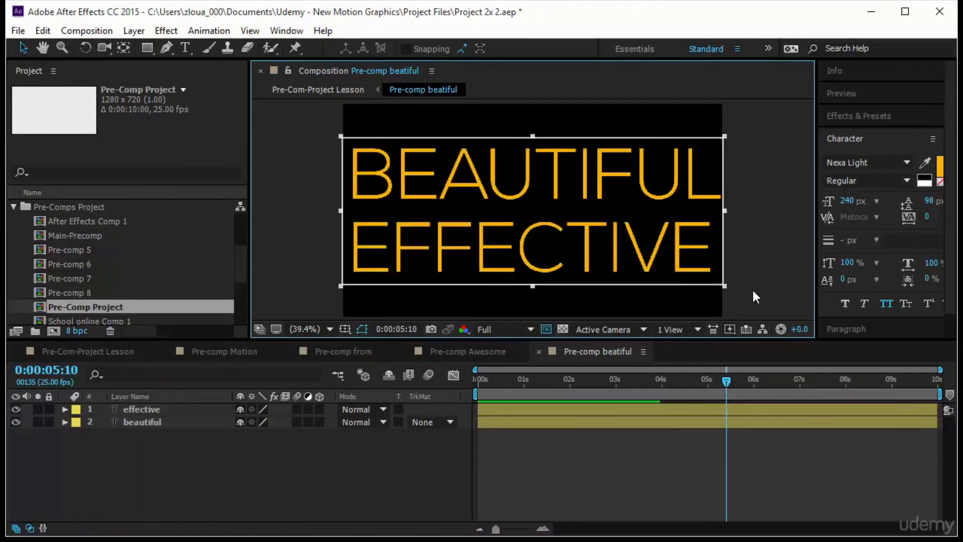
{"action": "left_click", "coordinate": [86, 30]}
{"action": "left_click", "coordinate": [122, 122]}
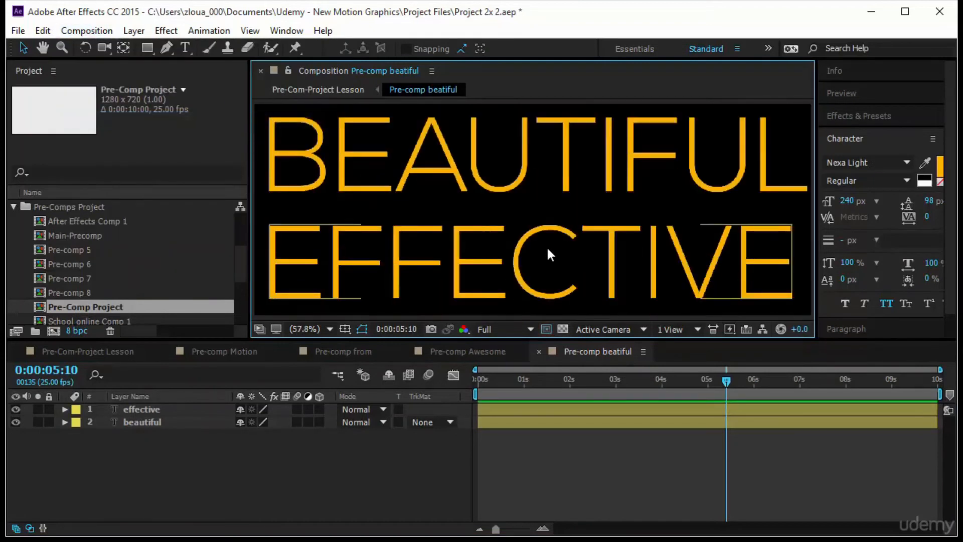
{"action": "scroll", "coordinate": [547, 246], "scroll_direction": "down", "scroll_amount": 3}
{"action": "scroll", "coordinate": [543, 260], "scroll_direction": "up", "scroll_amount": 2}
Move the anchor points of the beautiful and effective layers to the centre of each word, with snapping enabled
{"action": "left_click", "coordinate": [539, 238]}
{"action": "key", "text": "r"}
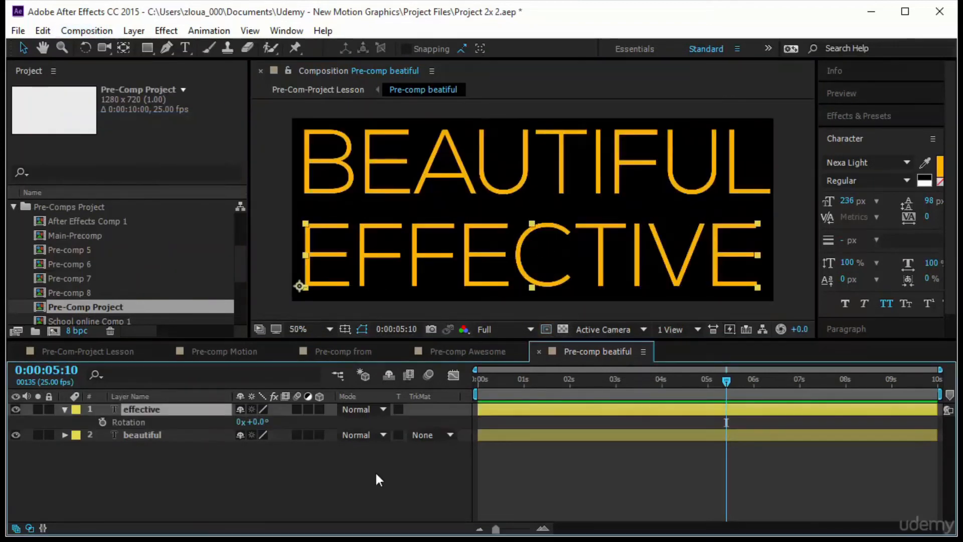
{"action": "left_click", "coordinate": [414, 176]}
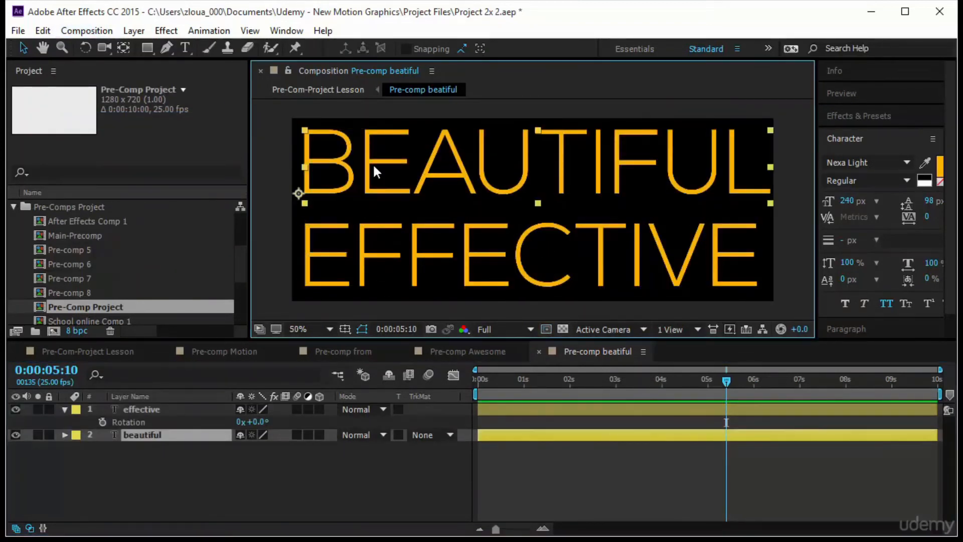
{"action": "left_click", "coordinate": [123, 48]}
{"action": "left_click_drag", "start_coordinate": [299, 193], "coordinate": [539, 164]}
{"action": "left_click", "coordinate": [354, 49]}
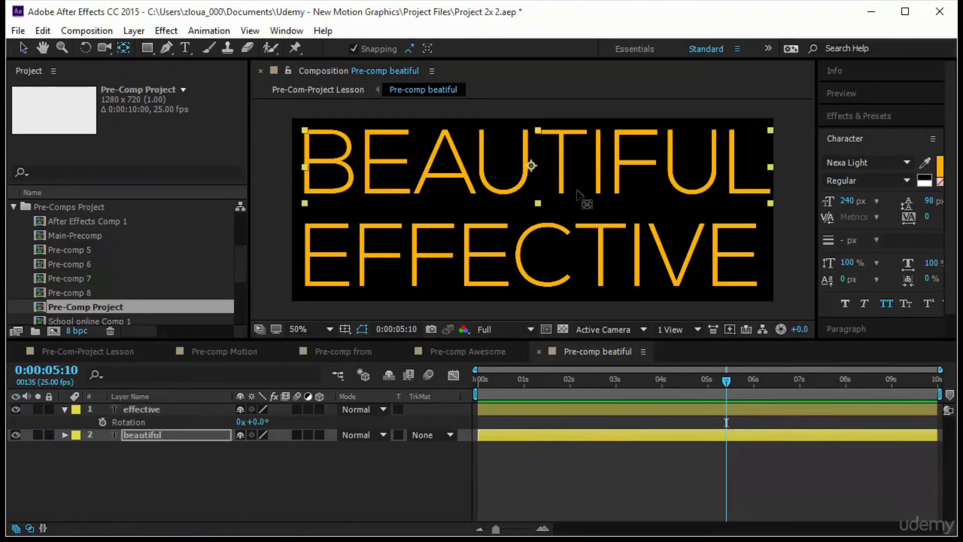
{"action": "left_click", "coordinate": [509, 290]}
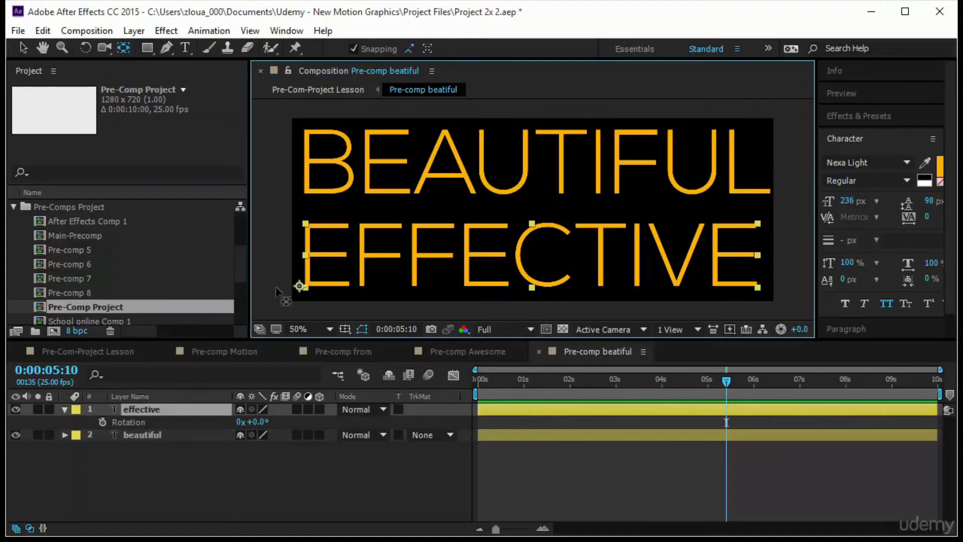
{"action": "left_click_drag", "start_coordinate": [300, 286], "coordinate": [532, 255]}
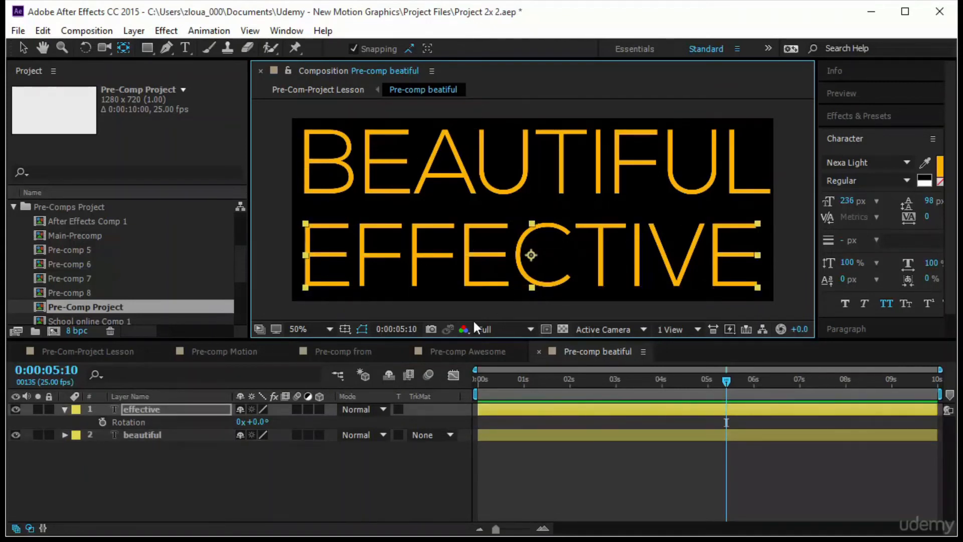
Set the rotation of the effective layer to -180° so the word is upside down
{"action": "left_click", "coordinate": [203, 500]}
{"action": "left_click", "coordinate": [189, 410]}
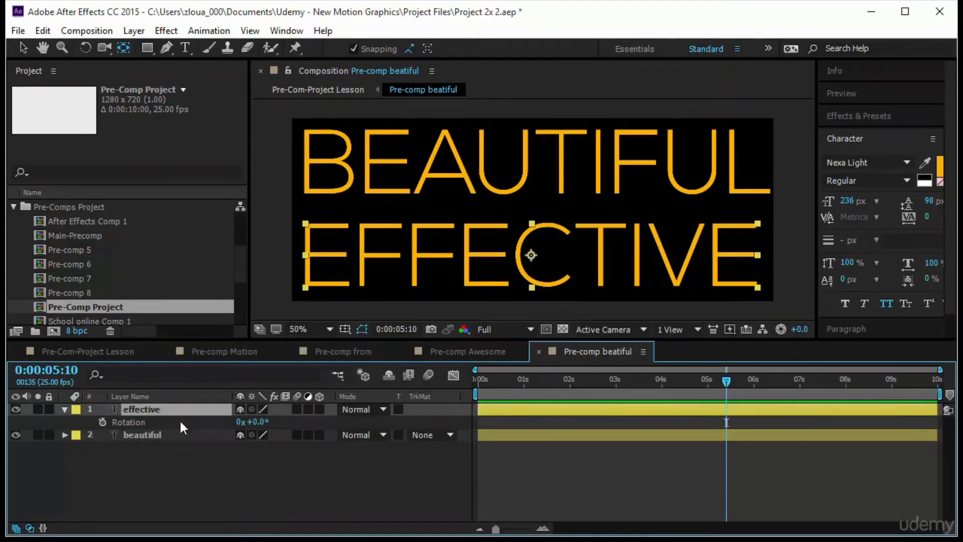
{"action": "left_click", "coordinate": [257, 422]}
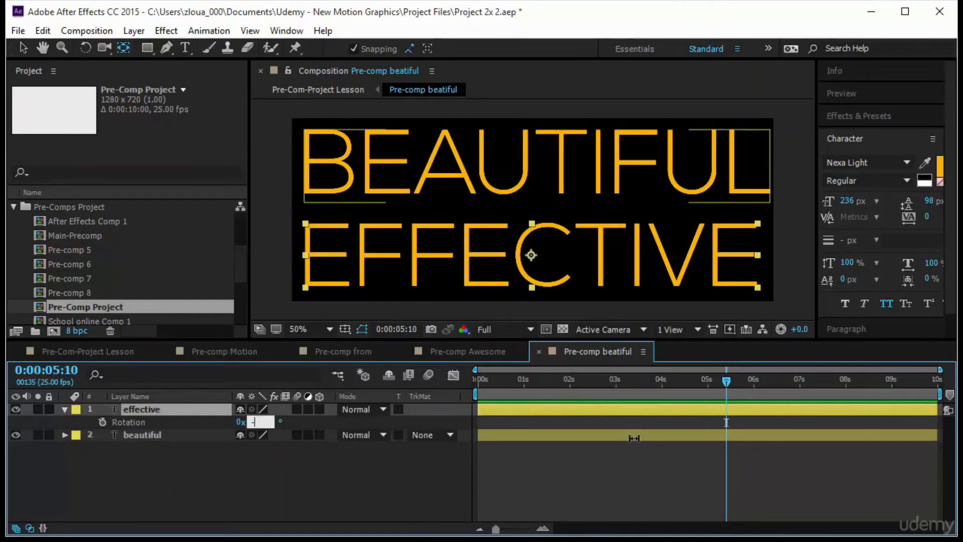
{"action": "type", "text": "-180"}
{"action": "key", "text": "Return"}
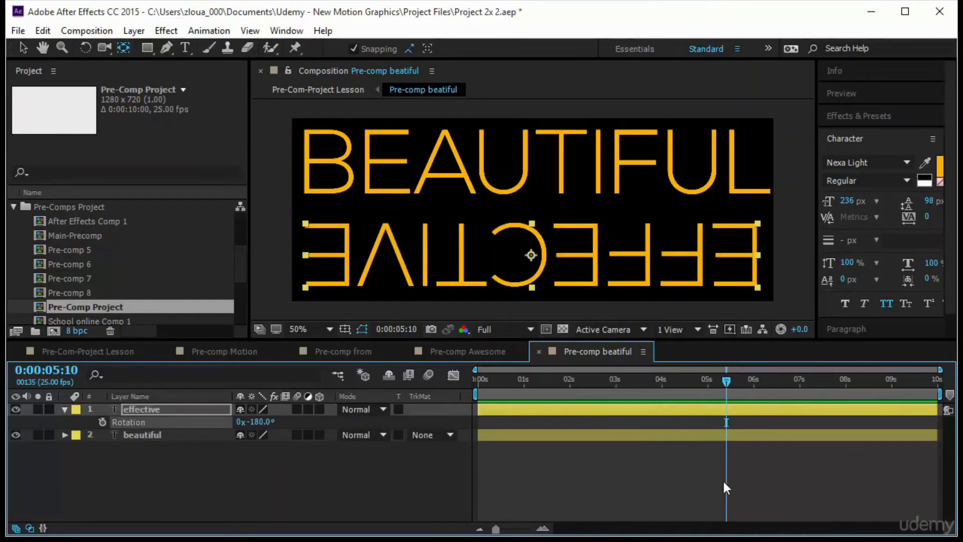
{"action": "left_click", "coordinate": [751, 489]}
Add Position keyframes to both text layers at 0:00:00:09
{"action": "left_click_drag", "start_coordinate": [726, 377], "coordinate": [447, 415]}
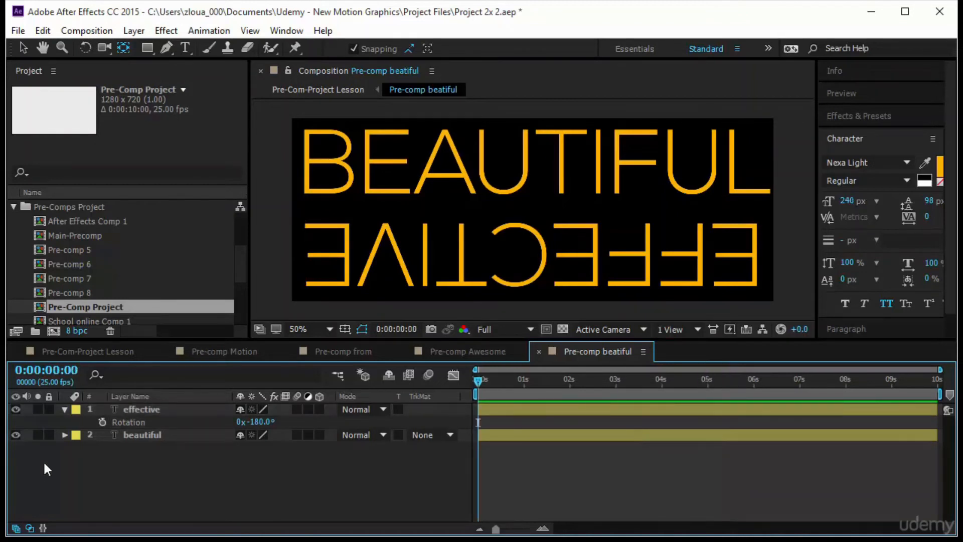
{"action": "left_click_drag", "start_coordinate": [137, 446], "coordinate": [151, 429]}
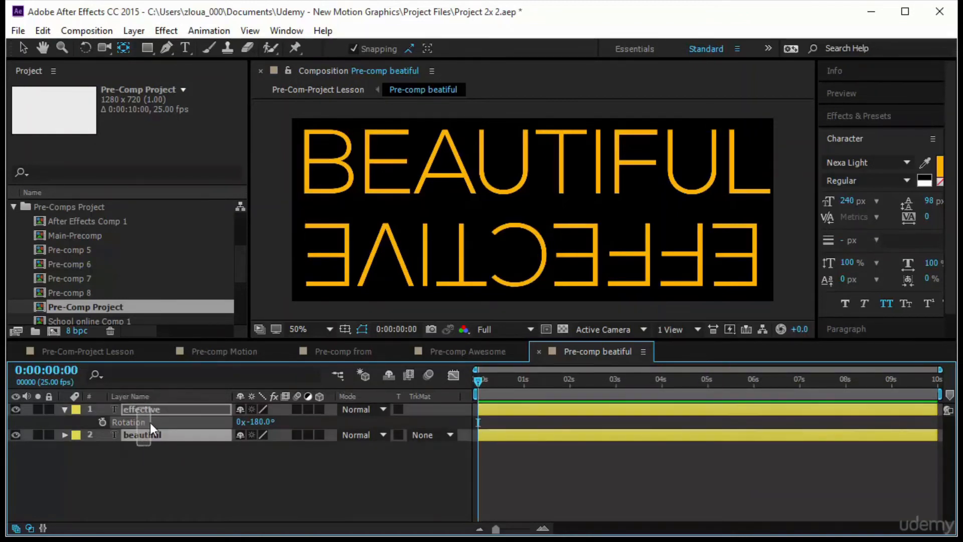
{"action": "left_click_drag", "start_coordinate": [474, 381], "coordinate": [490, 382]}
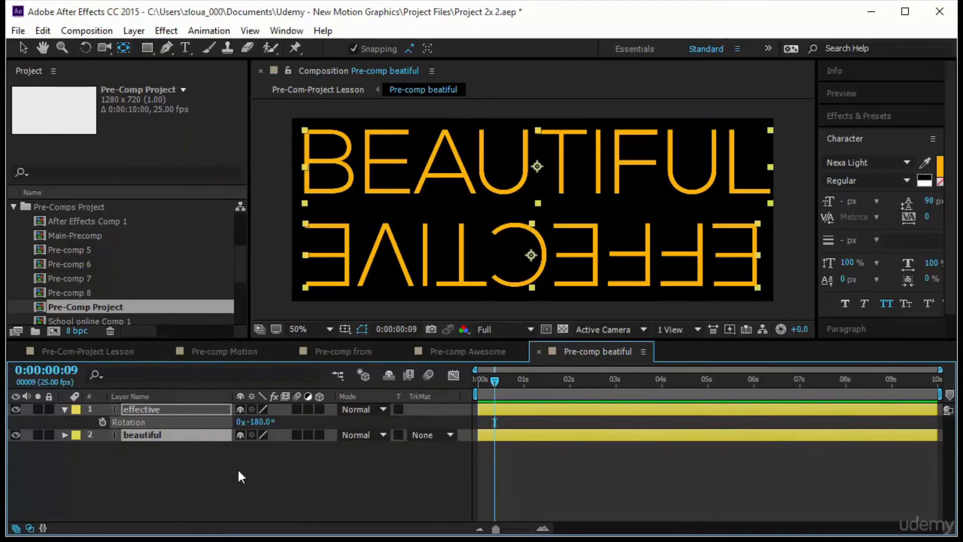
{"action": "key", "text": "p"}
{"action": "left_click", "coordinate": [103, 422]}
At 0:00:00:00, move beautiful above the frame and effective below it so both words slide in
{"action": "left_click_drag", "start_coordinate": [494, 381], "coordinate": [385, 389]}
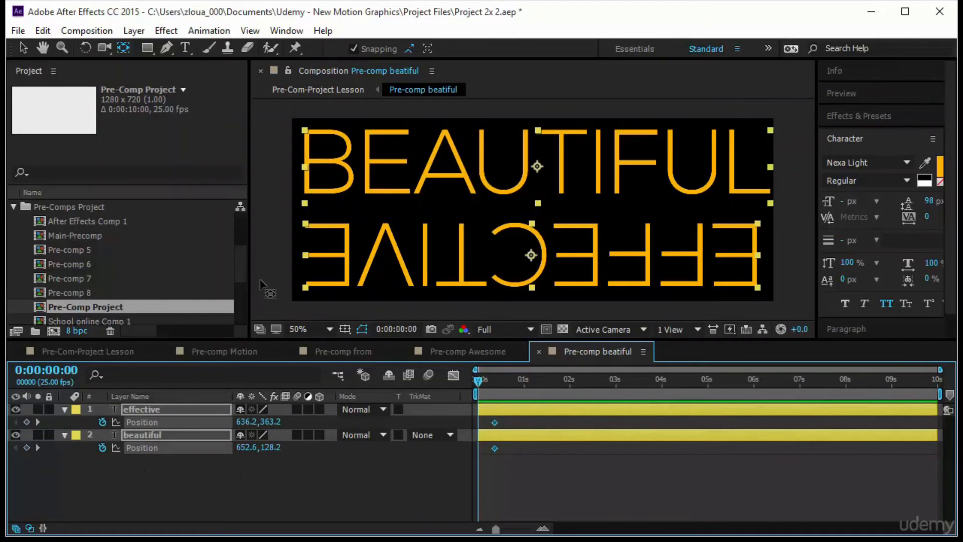
{"action": "left_click", "coordinate": [434, 190]}
{"action": "left_click", "coordinate": [432, 188]}
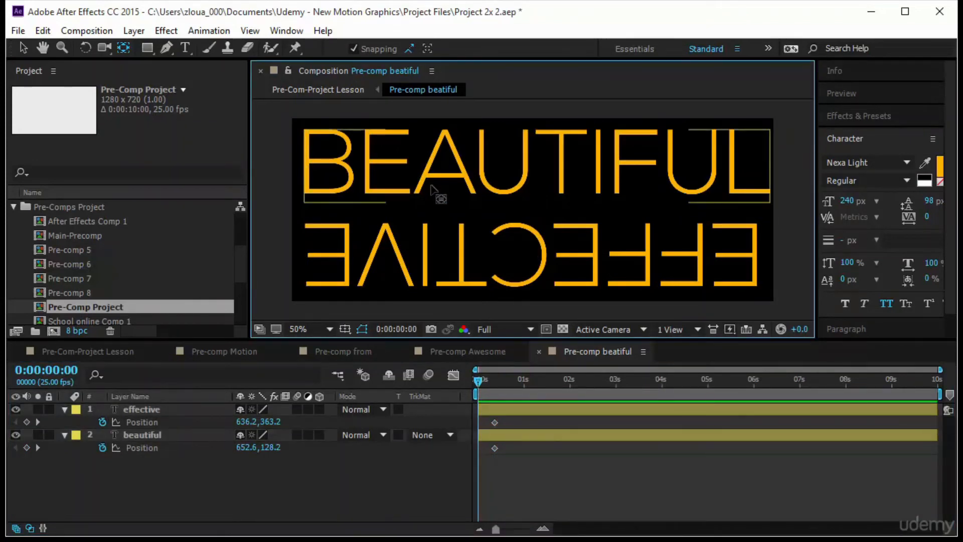
{"action": "key", "text": "v"}
{"action": "left_click_drag", "start_coordinate": [429, 179], "coordinate": [423, 99]}
{"action": "left_click_drag", "start_coordinate": [426, 273], "coordinate": [437, 362]}
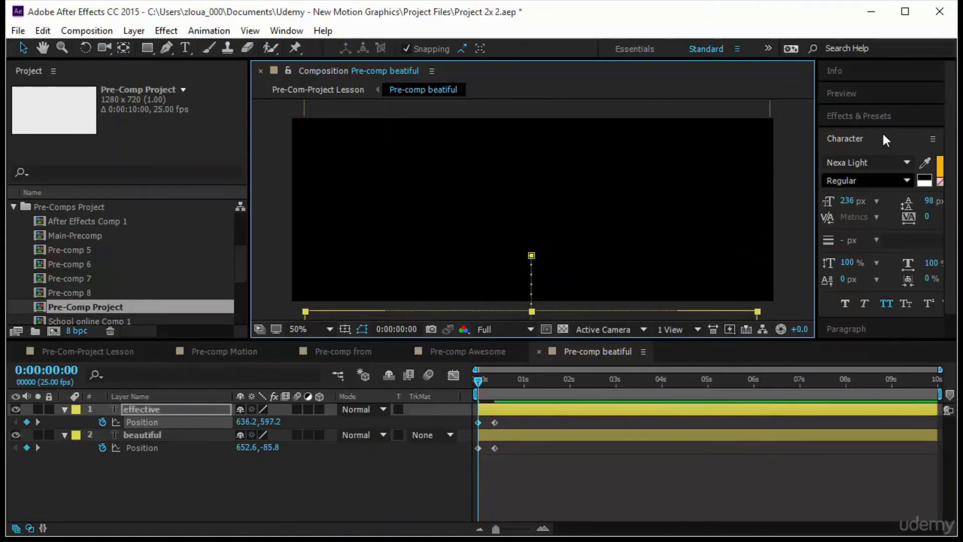
Preview the slide-in animation of both words from the start
{"action": "left_click", "coordinate": [869, 95]}
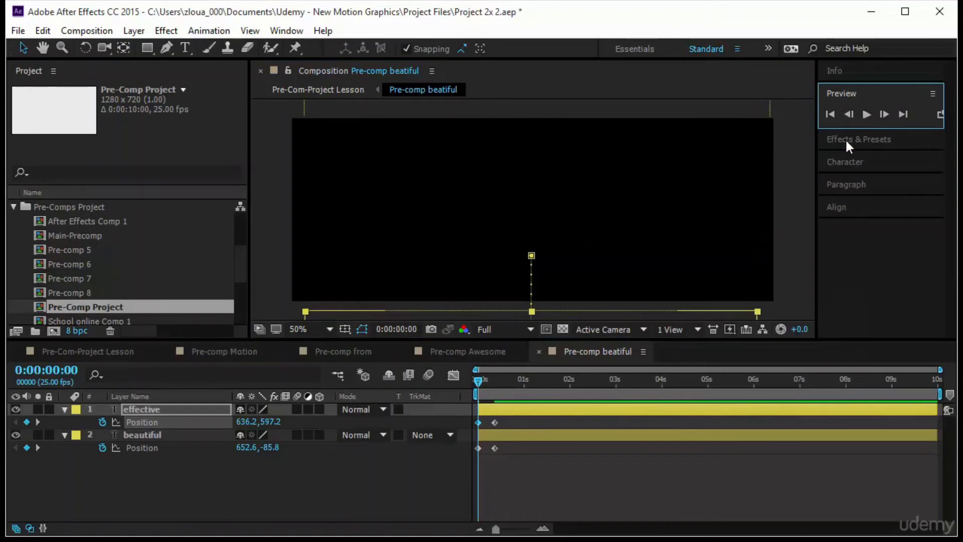
{"action": "left_click", "coordinate": [479, 384]}
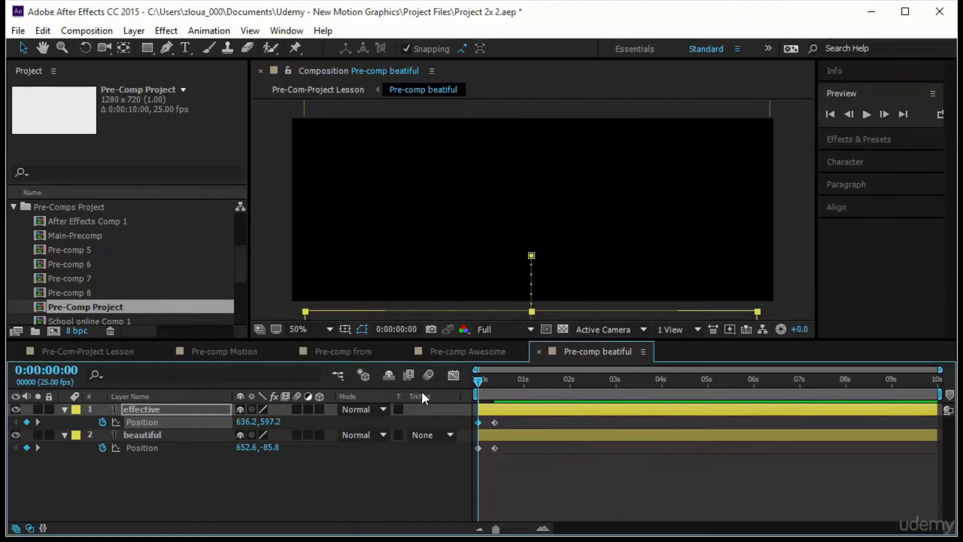
{"action": "left_click", "coordinate": [865, 117]}
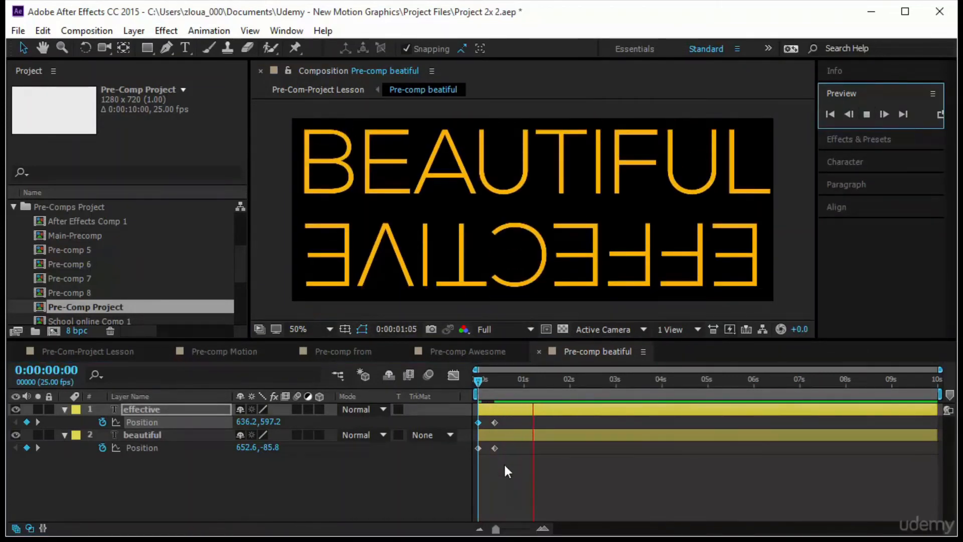
Add a Rotation keyframe to the effective layer at 0:00:01:02
{"action": "left_click_drag", "start_coordinate": [477, 384], "coordinate": [522, 396]}
{"action": "key", "text": "Page_Up"}
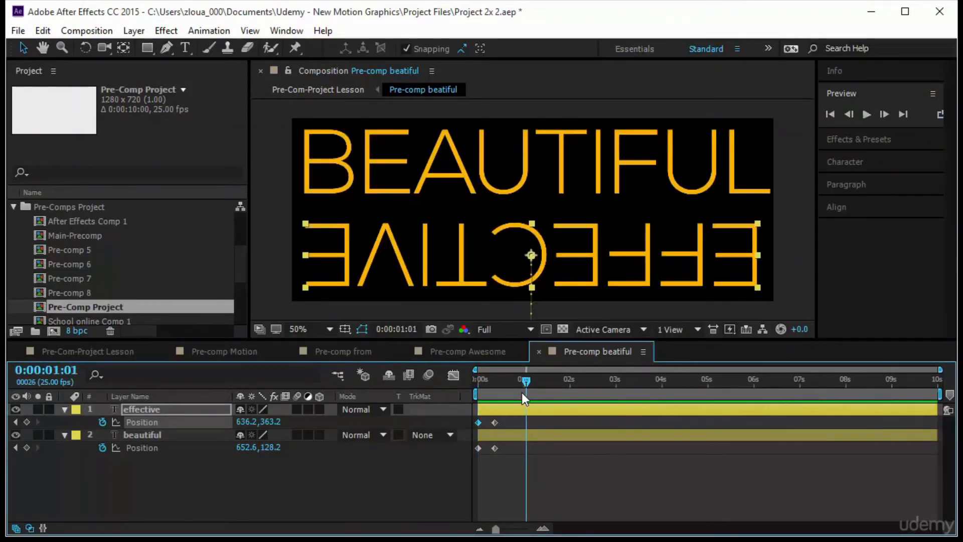
{"action": "key", "text": "Page_Down"}
{"action": "left_click", "coordinate": [149, 409]}
{"action": "key", "text": "r"}
{"action": "left_click", "coordinate": [102, 421]}
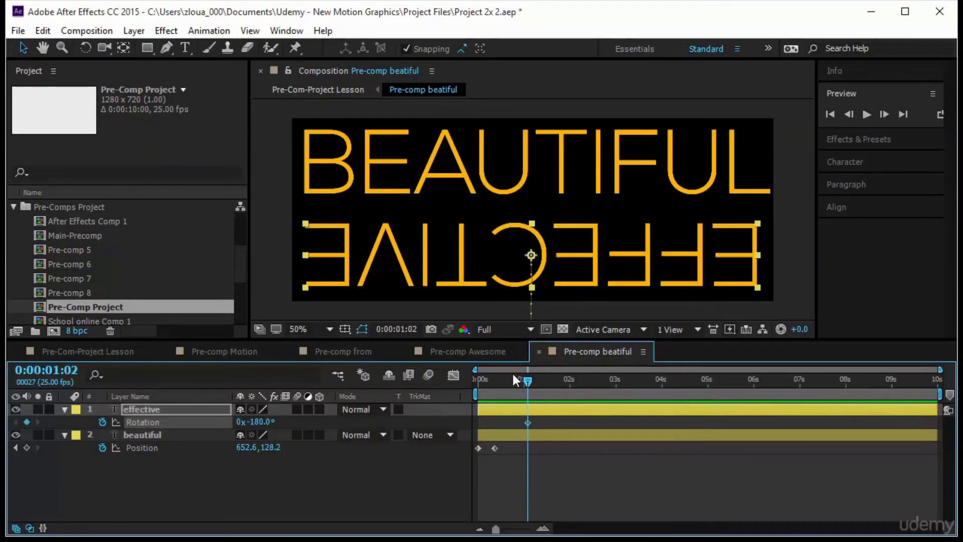
At 0:00:01:09, set the rotation of effective to 0° and preview the animation from the start
{"action": "left_click", "coordinate": [536, 385]}
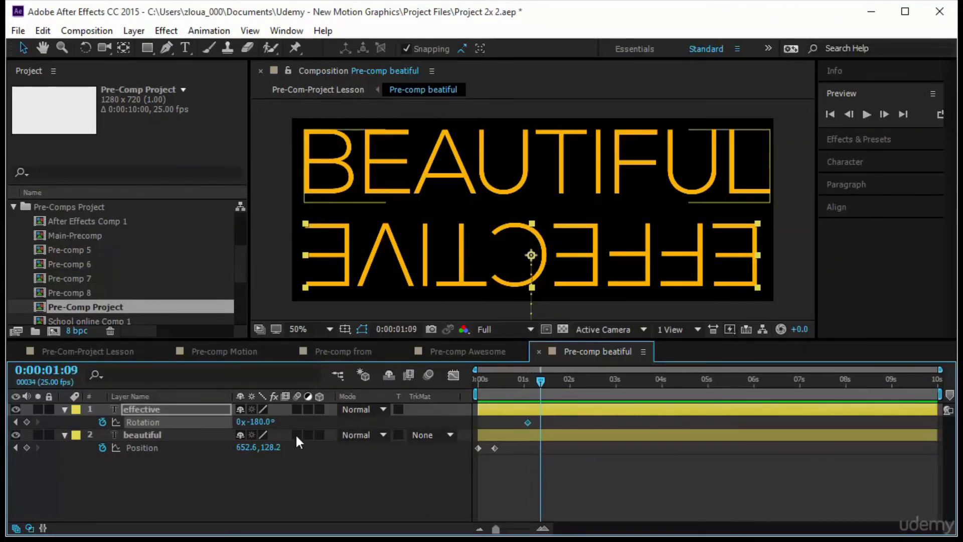
{"action": "left_click", "coordinate": [261, 422]}
{"action": "type", "text": "0"}
{"action": "key", "text": "Return"}
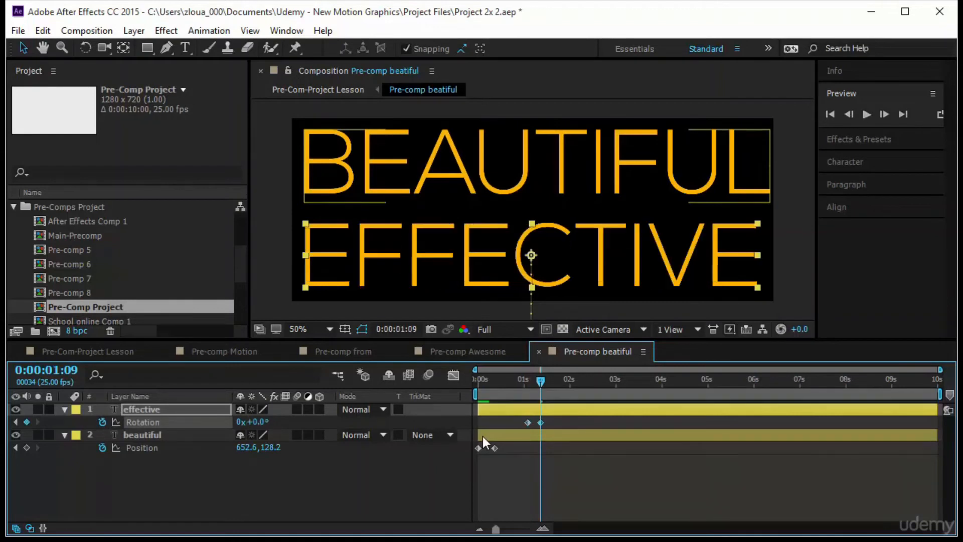
{"action": "key", "text": "Home"}
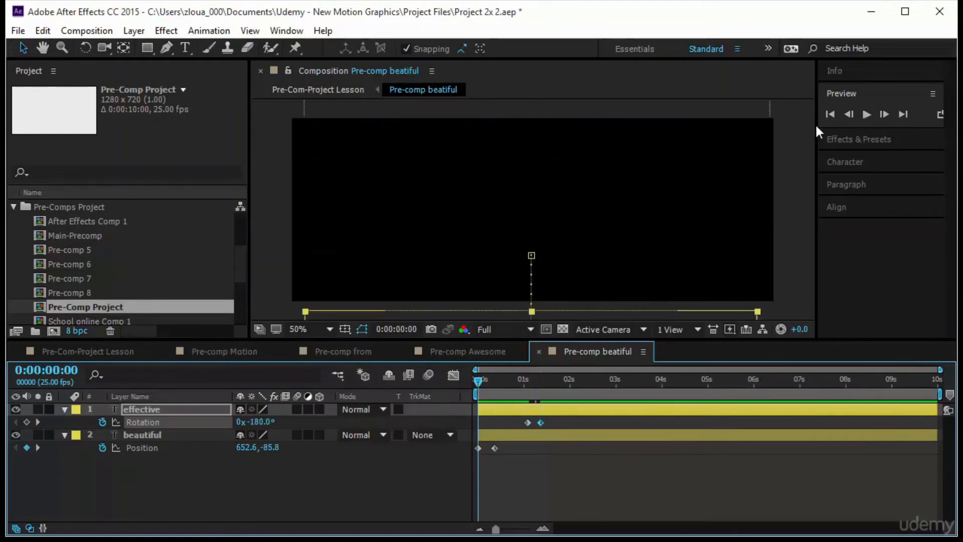
{"action": "left_click", "coordinate": [860, 113]}
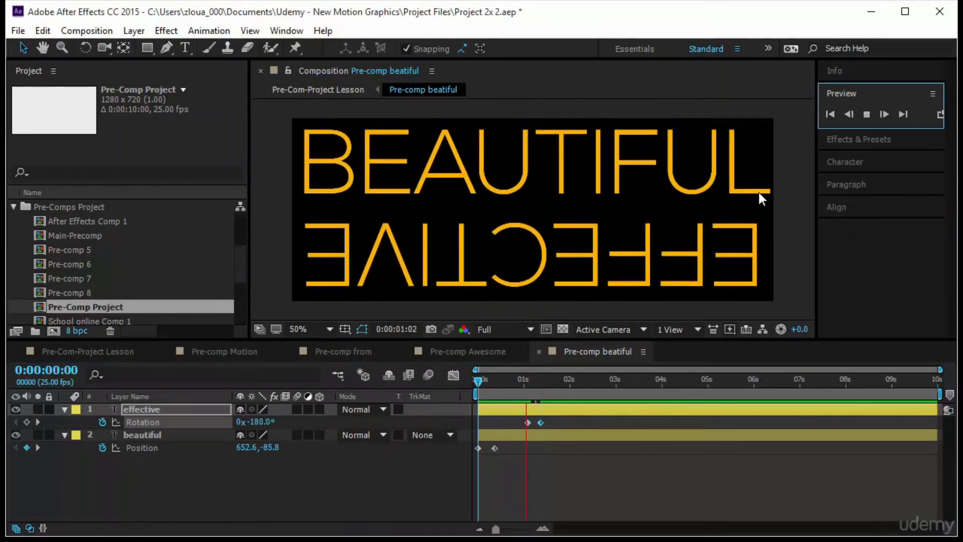
In Pre-Com-Project Lesson, delay the Pre-comp beatiful layer to begin shortly after 0:00:05:00 and preview from the start
{"action": "left_click", "coordinate": [106, 350]}
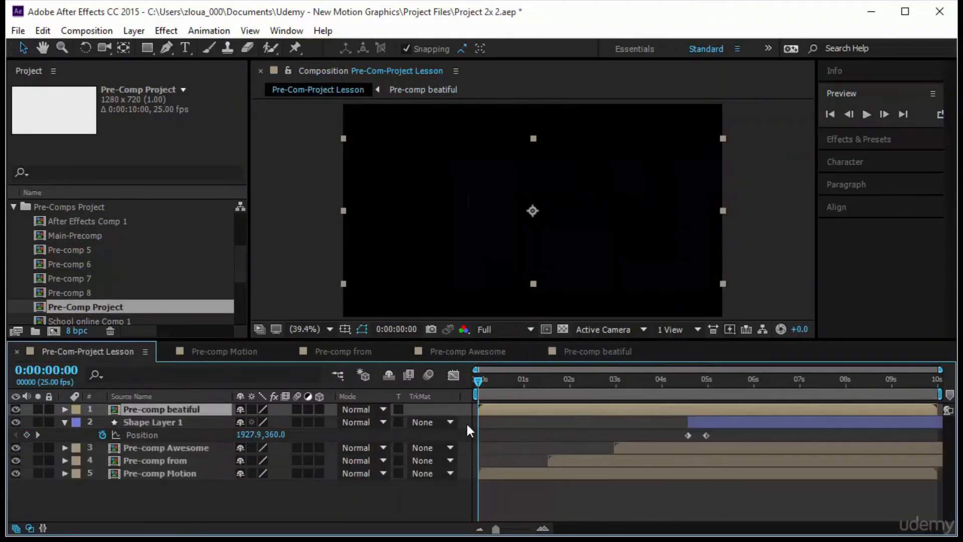
{"action": "left_click_drag", "start_coordinate": [477, 383], "coordinate": [798, 410]}
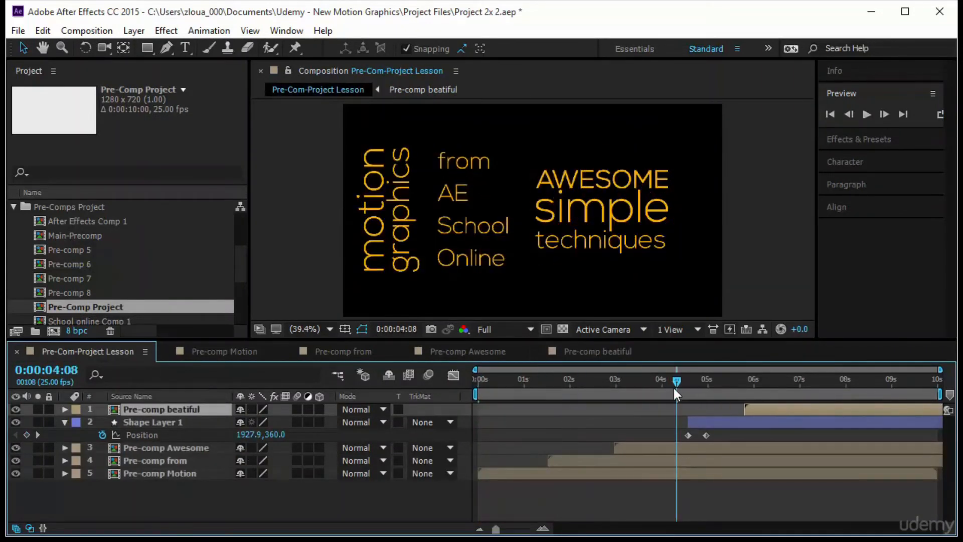
{"action": "left_click_drag", "start_coordinate": [675, 381], "coordinate": [823, 392]}
{"action": "key", "text": "Home"}
{"action": "left_click", "coordinate": [866, 114]}
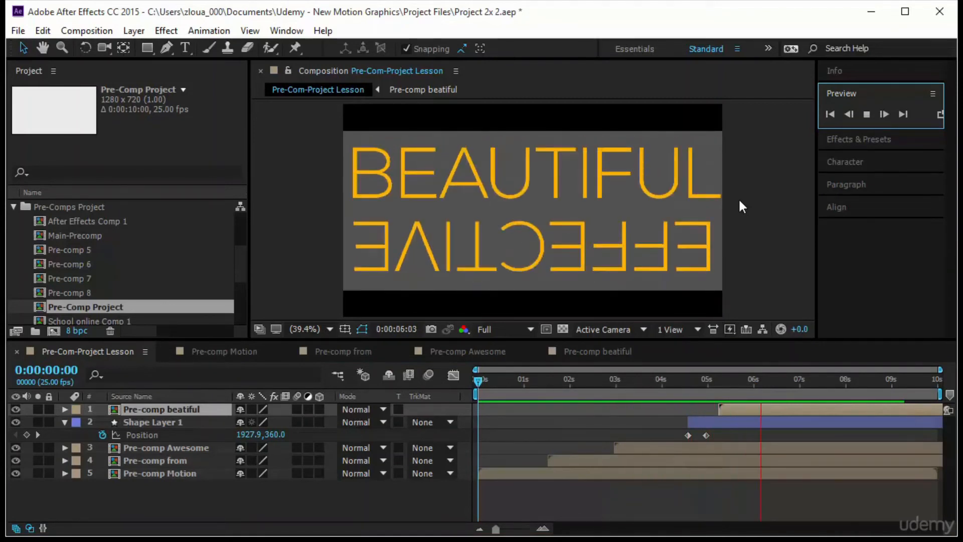
Set the background color of Pre-Com-Project Lesson to dark gray 4F4F4F and go to 0:00:06:04
{"action": "right_click", "coordinate": [104, 350]}
{"action": "left_click", "coordinate": [177, 287]}
{"action": "left_click", "coordinate": [292, 371]}
{"action": "left_click_drag", "start_coordinate": [65, 262], "coordinate": [17, 282]}
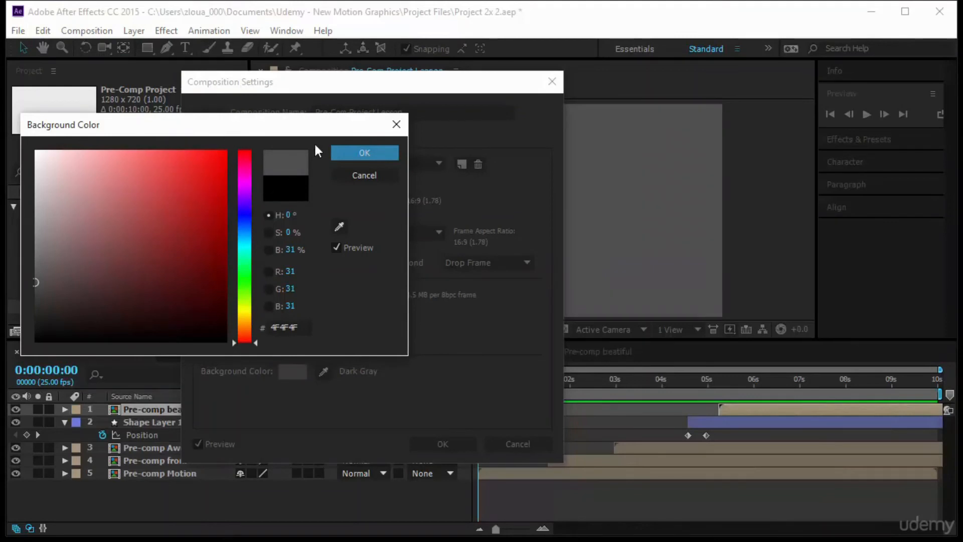
{"action": "left_click", "coordinate": [357, 152]}
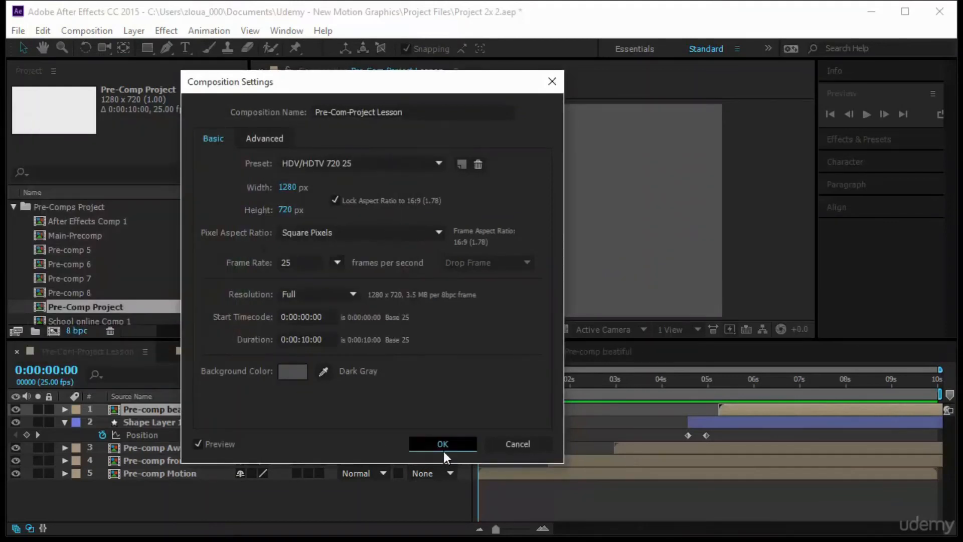
{"action": "left_click", "coordinate": [441, 444]}
{"action": "left_click", "coordinate": [743, 381]}
{"action": "left_click_drag", "start_coordinate": [771, 435], "coordinate": [762, 432]}
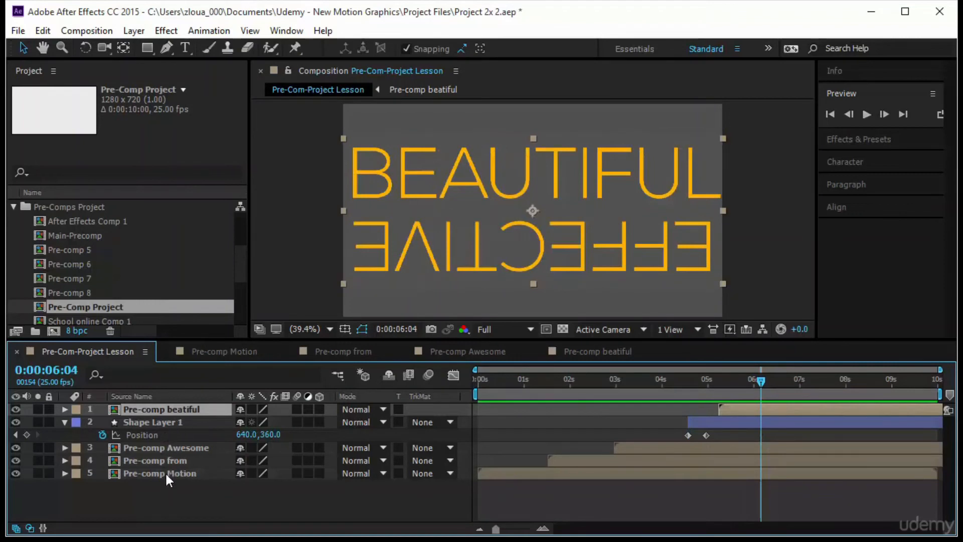
Change the fill of Shape Layer 1 to a lighter gray and preview Pre-Com-Project Lesson from the start
{"action": "left_click", "coordinate": [176, 422]}
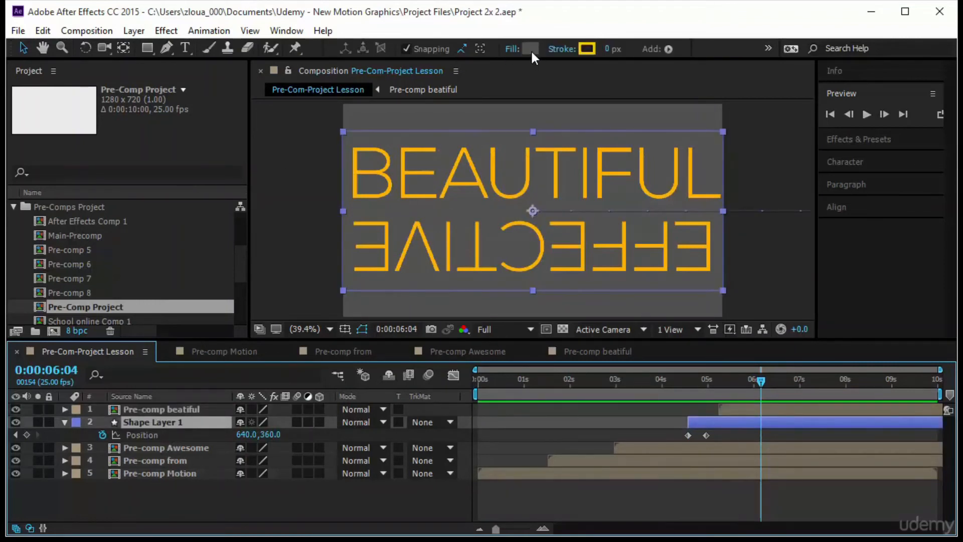
{"action": "left_click", "coordinate": [530, 48]}
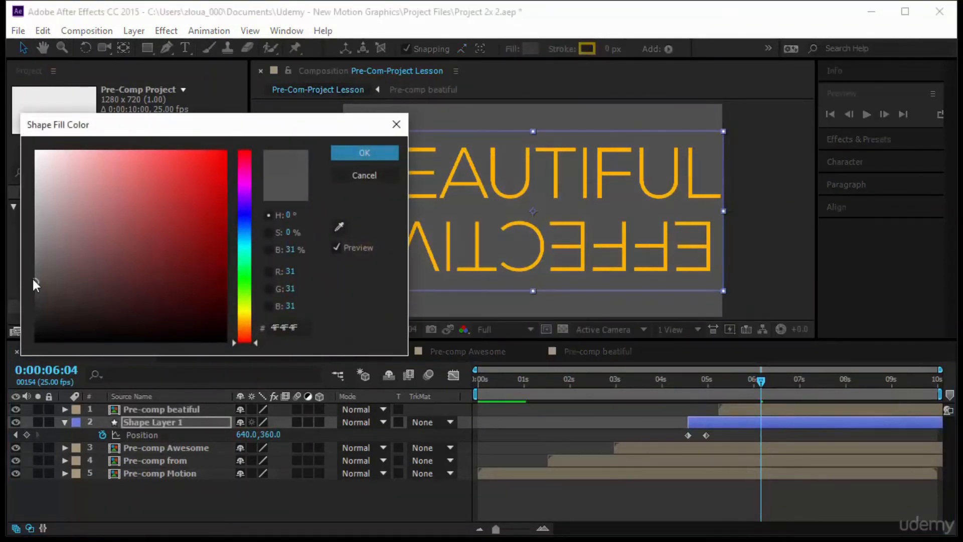
{"action": "left_click", "coordinate": [33, 261]}
{"action": "left_click", "coordinate": [363, 152]}
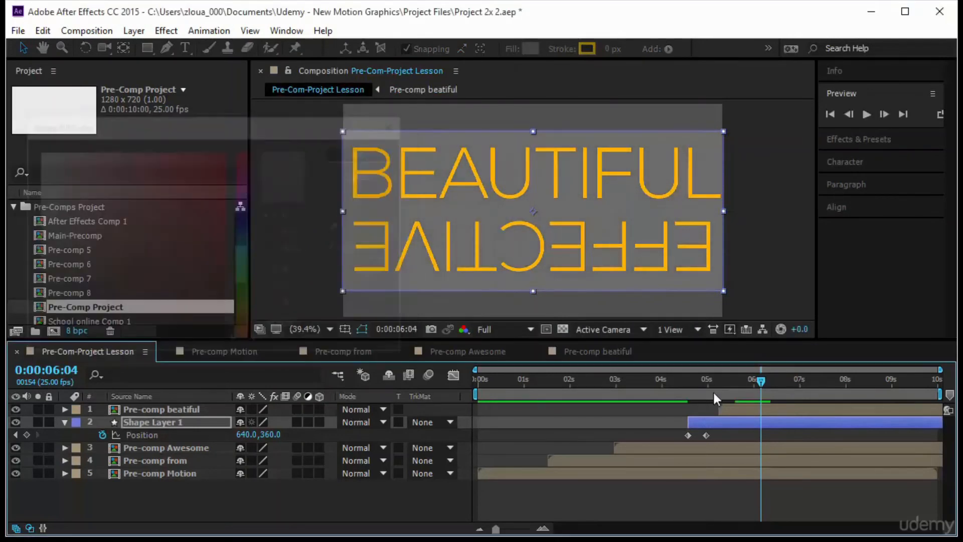
{"action": "left_click_drag", "start_coordinate": [762, 381], "coordinate": [384, 424]}
{"action": "left_click", "coordinate": [868, 115]}
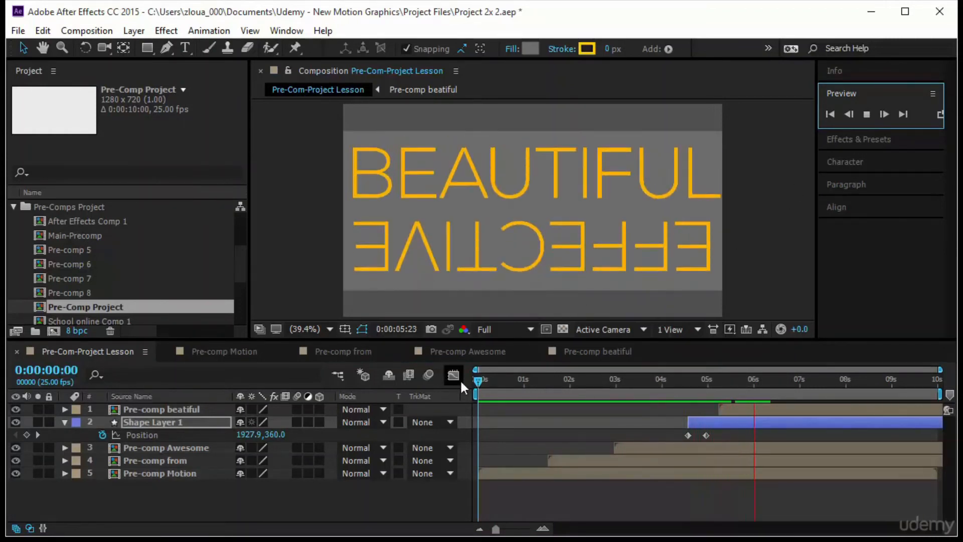
{"action": "left_click_drag", "start_coordinate": [485, 385], "coordinate": [463, 396]}
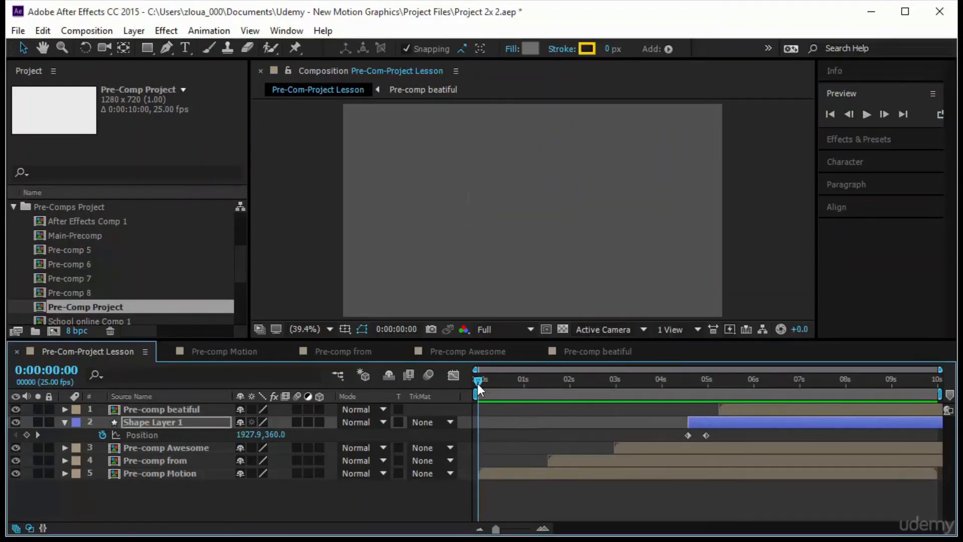
Hide Shape Layer 1's keyframed properties, review the text inside Pre-comp beatiful at 0:00:01:18, and return to Pre-Com-Project Lesson
{"action": "left_click_drag", "start_coordinate": [474, 383], "coordinate": [669, 424]}
{"action": "key", "text": "u"}
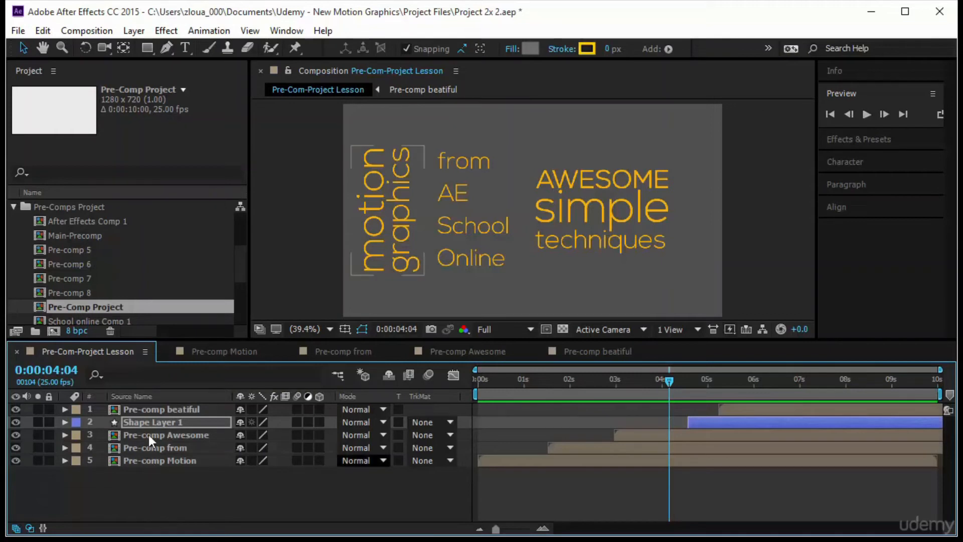
{"action": "left_click", "coordinate": [153, 412]}
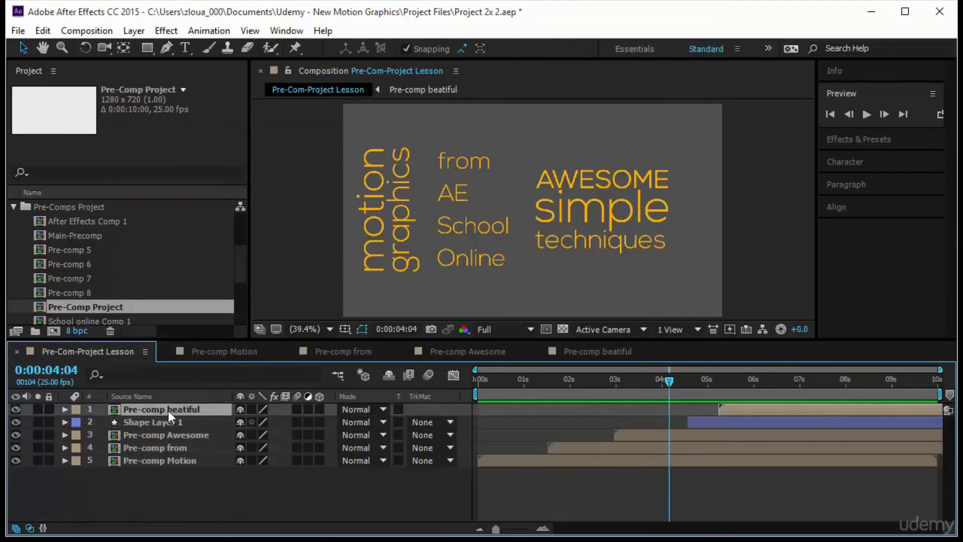
{"action": "double_click", "coordinate": [170, 410]}
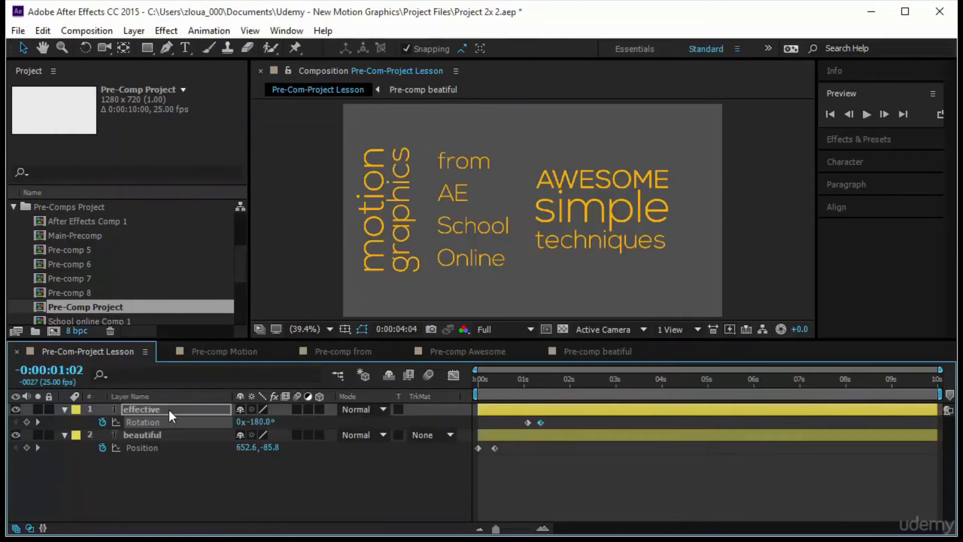
{"action": "left_click_drag", "start_coordinate": [480, 384], "coordinate": [557, 405]}
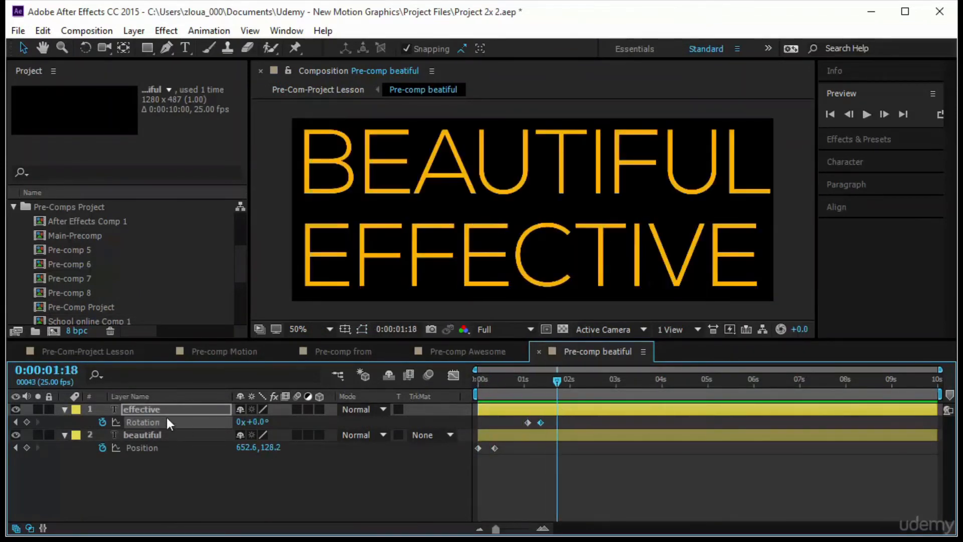
{"action": "left_click", "coordinate": [92, 351]}
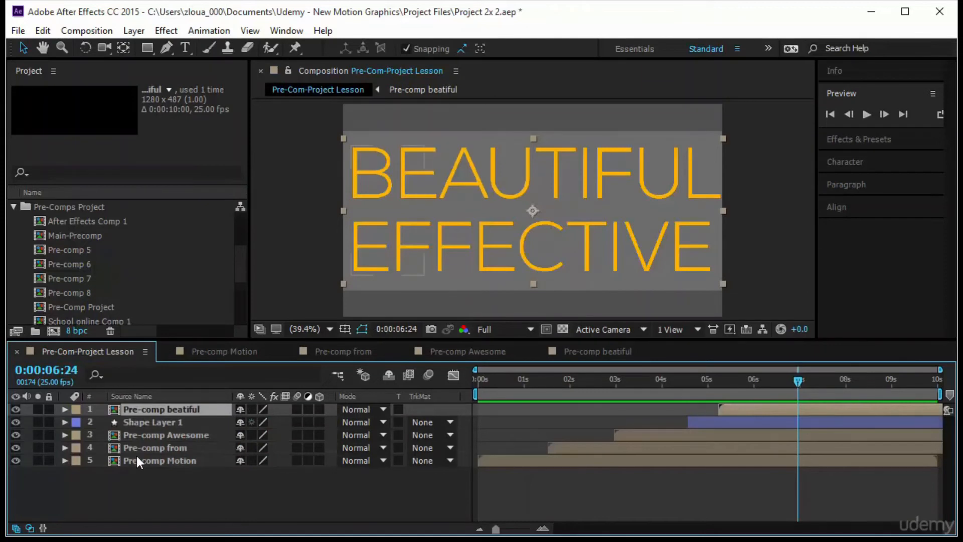
Open Pre-comp Motion to examine the Position keyframes of the graphics and motion text layers
{"action": "left_click", "coordinate": [140, 460]}
{"action": "double_click", "coordinate": [141, 460]}
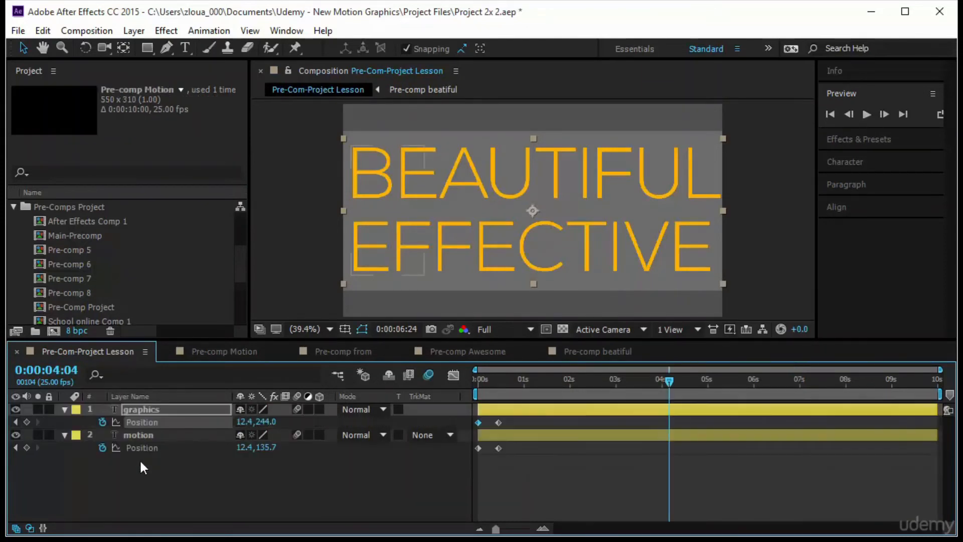
{"action": "left_click_drag", "start_coordinate": [795, 381], "coordinate": [656, 433]}
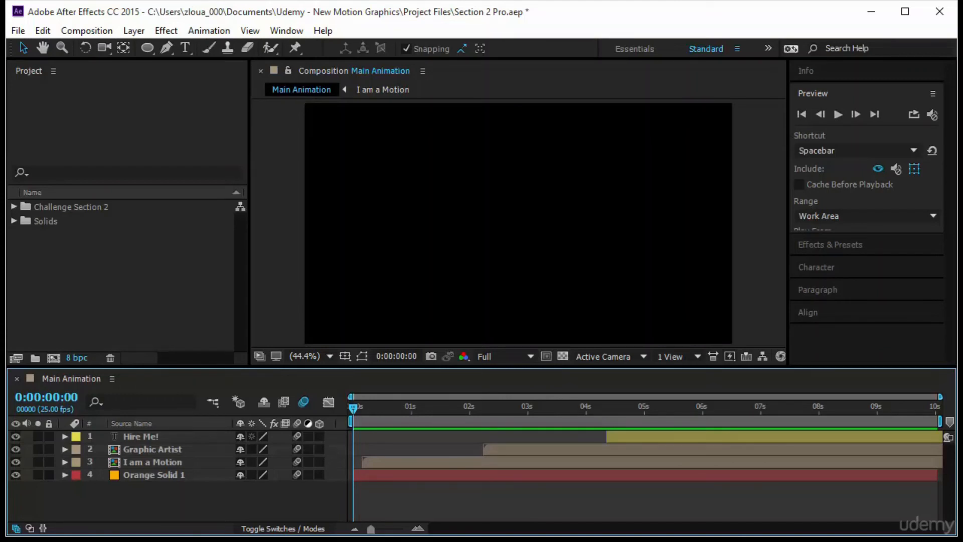
In the Section 2 Pro project, preview Main Animation and examine the compositions in the Challenge Section 2 folder
{"action": "left_click", "coordinate": [837, 114]}
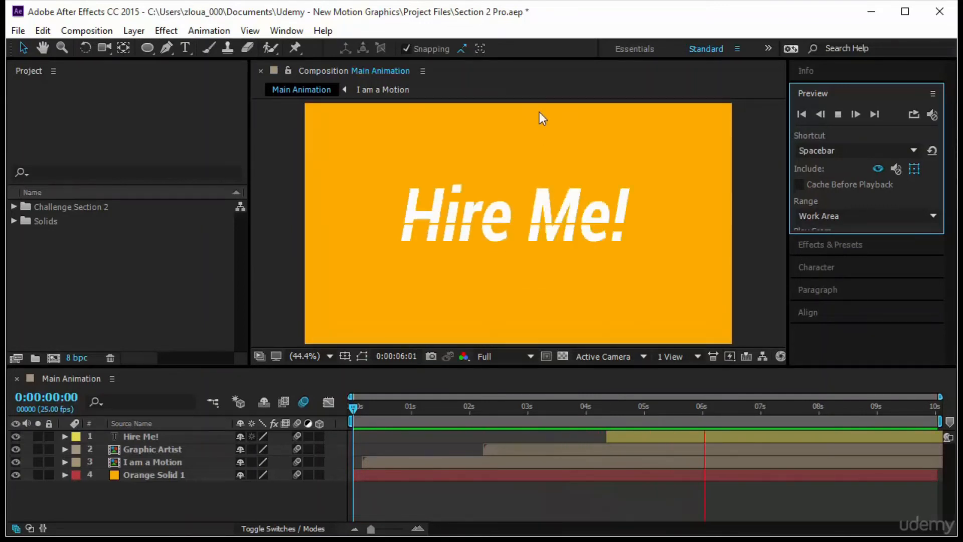
{"action": "left_click", "coordinate": [89, 233]}
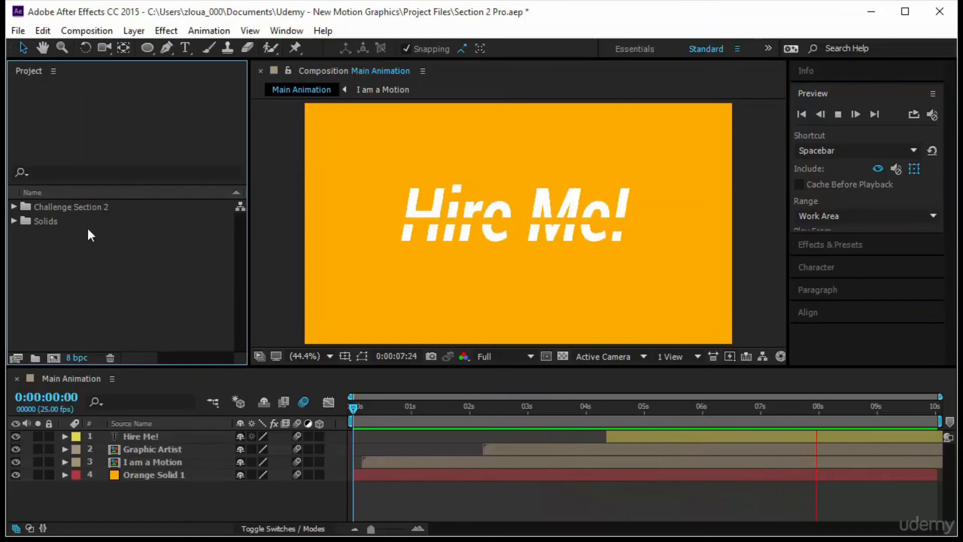
{"action": "left_click", "coordinate": [81, 207]}
{"action": "left_click", "coordinate": [13, 207]}
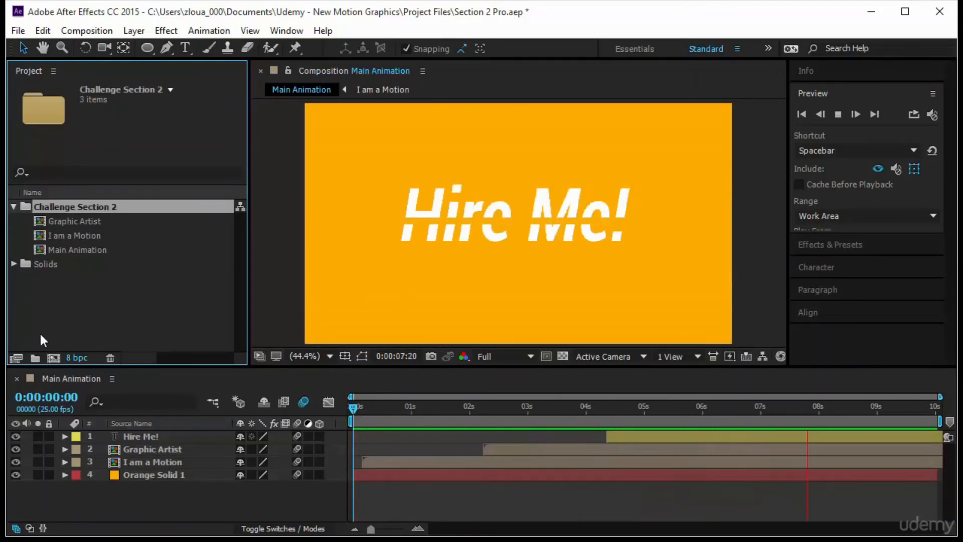
{"action": "left_click", "coordinate": [14, 207]}
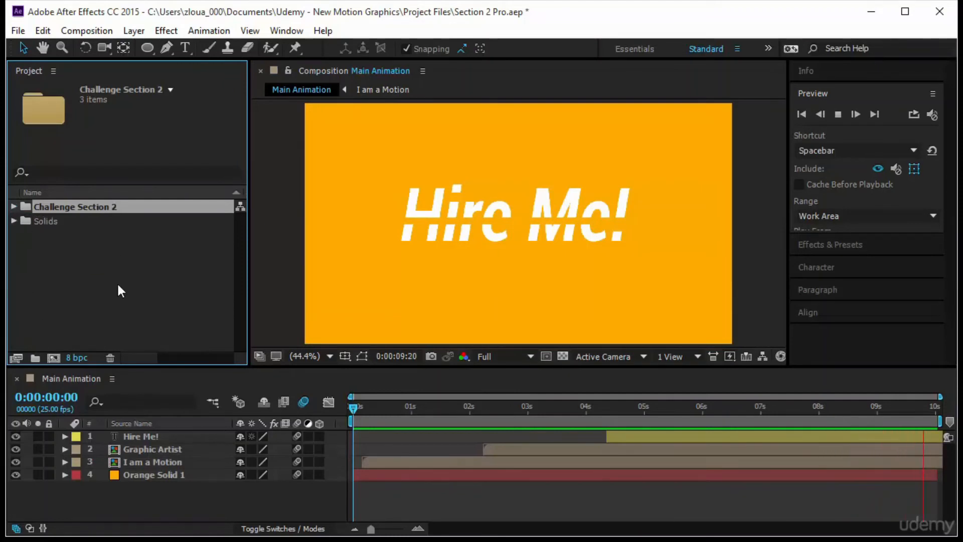
{"action": "left_click", "coordinate": [123, 320]}
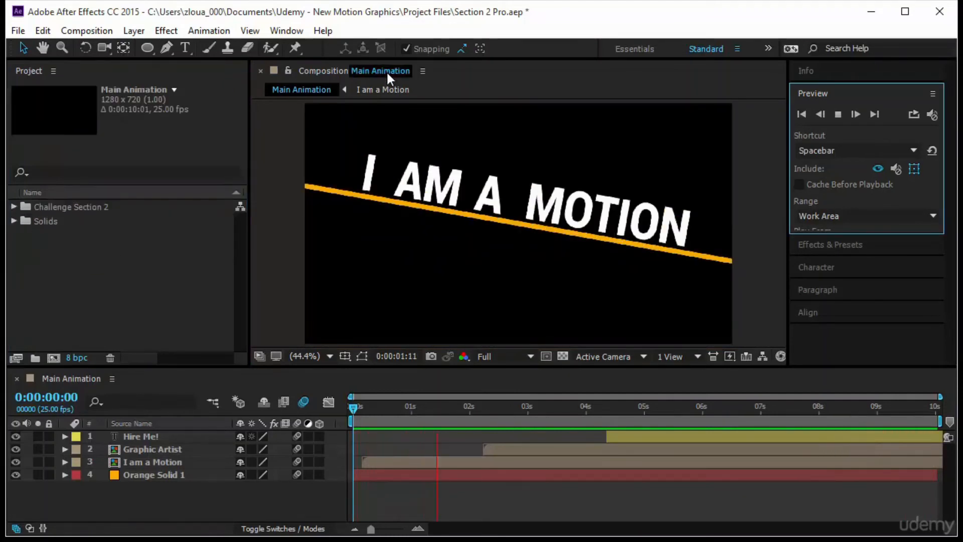
Close all open compositions and create a 1280 x 720, 25 fps composition named Main with a 10-second duration
{"action": "left_click", "coordinate": [386, 70]}
{"action": "left_click", "coordinate": [422, 153]}
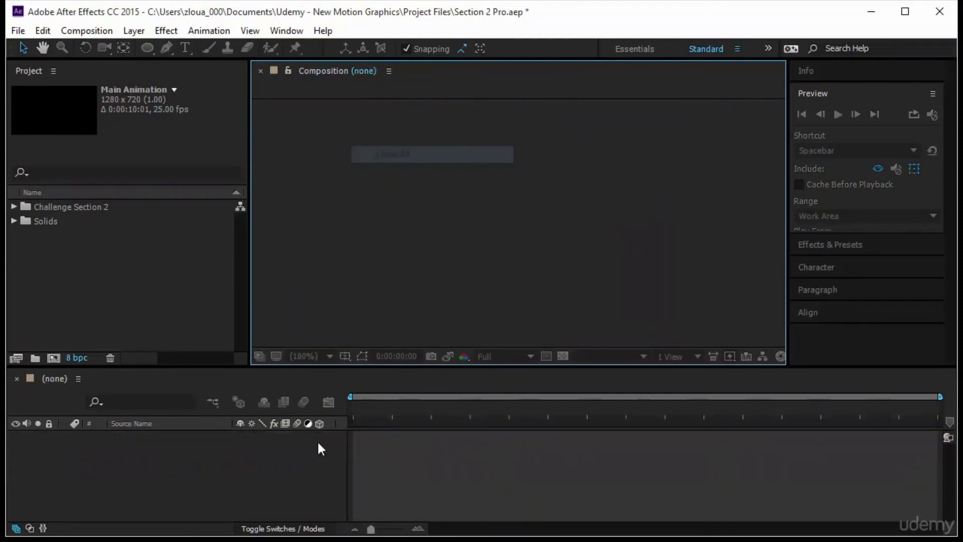
{"action": "right_click", "coordinate": [135, 269]}
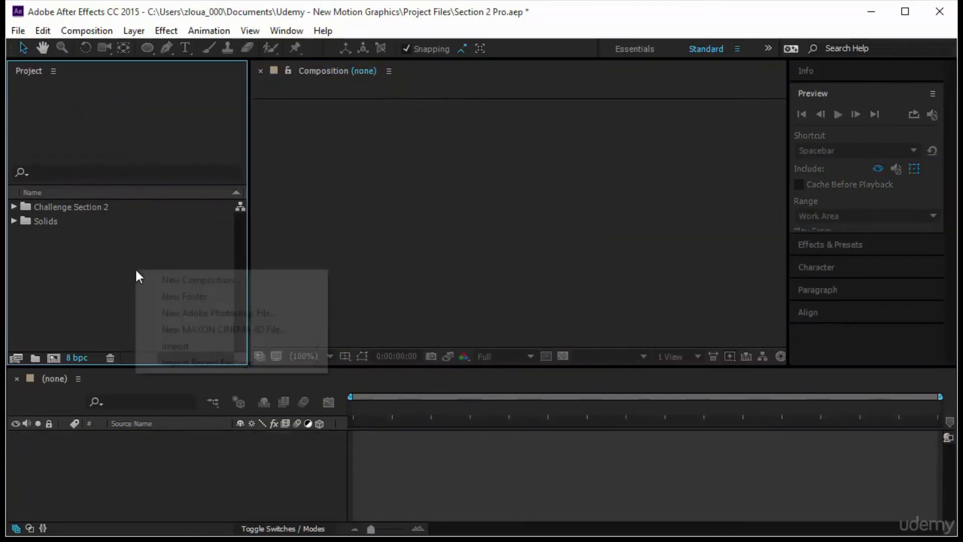
{"action": "left_click", "coordinate": [219, 280]}
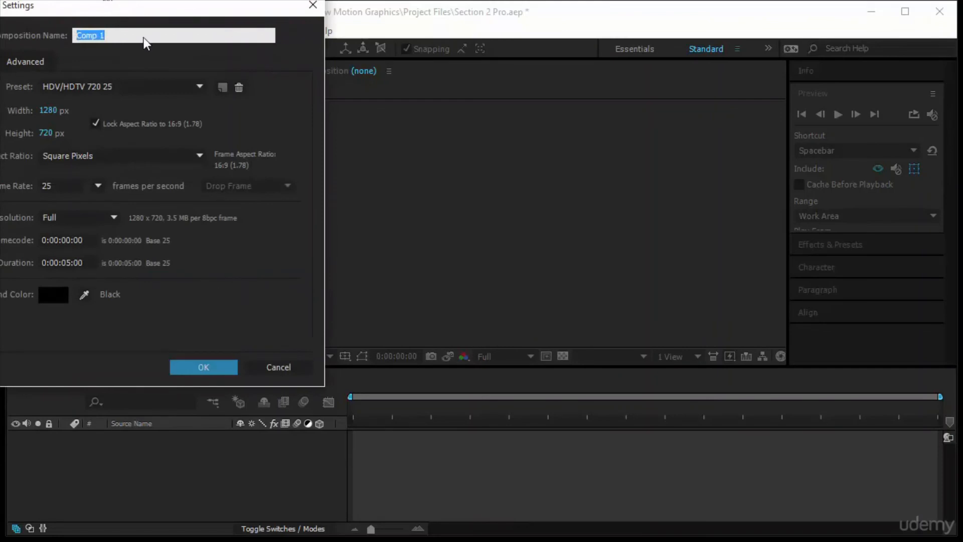
{"action": "type", "text": "Main"}
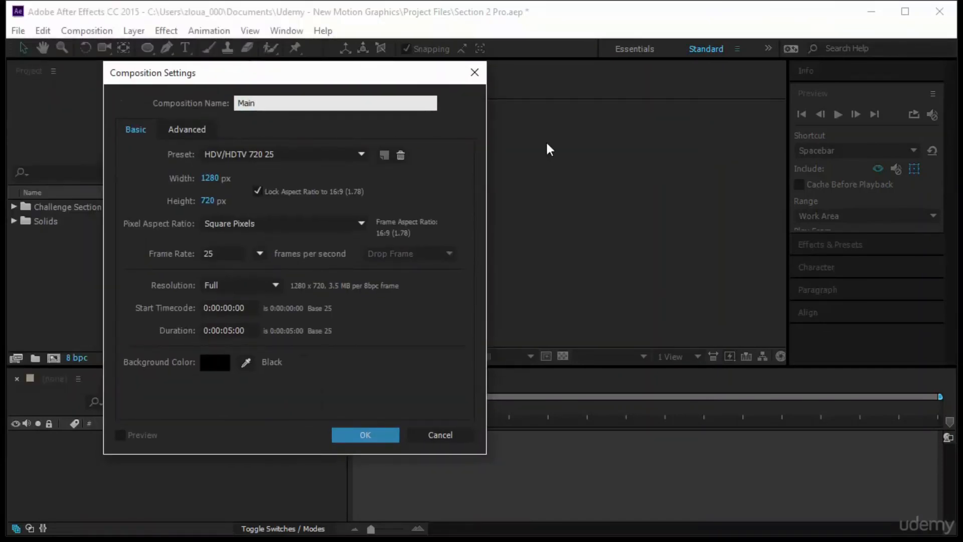
{"action": "left_click", "coordinate": [253, 330]}
{"action": "type", "text": "10."}
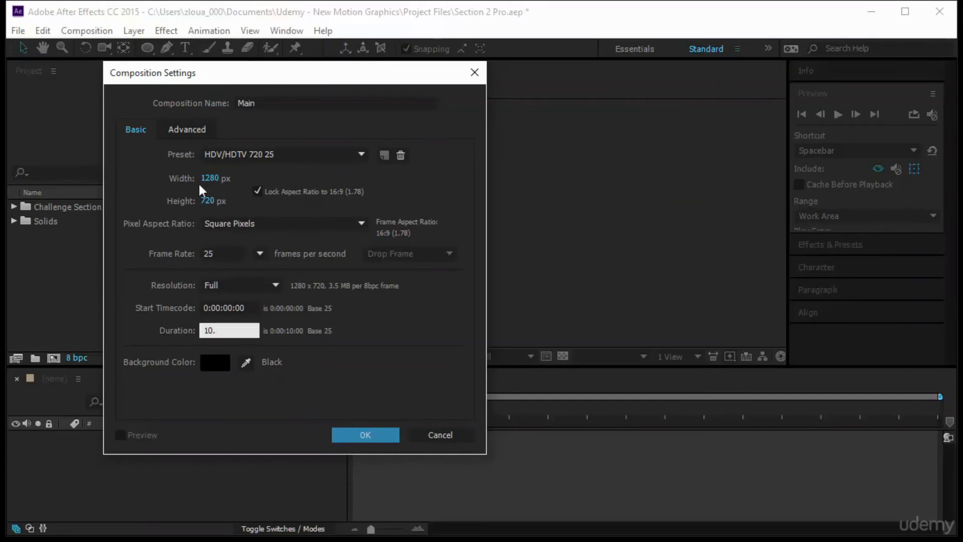
{"action": "left_click", "coordinate": [364, 435]}
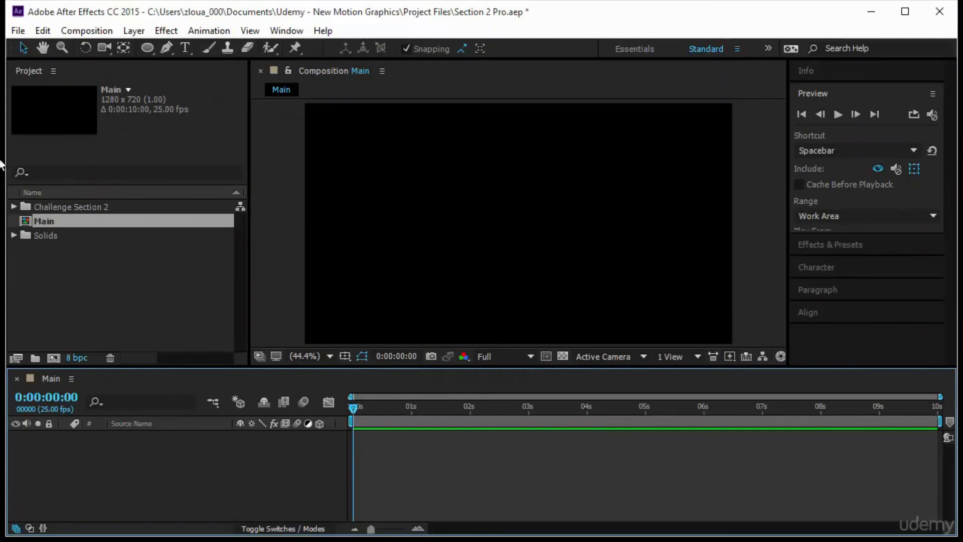
Add the text "I" in the upper part of the composition, in white Roboto Black at 102 px
{"action": "left_click", "coordinate": [187, 48]}
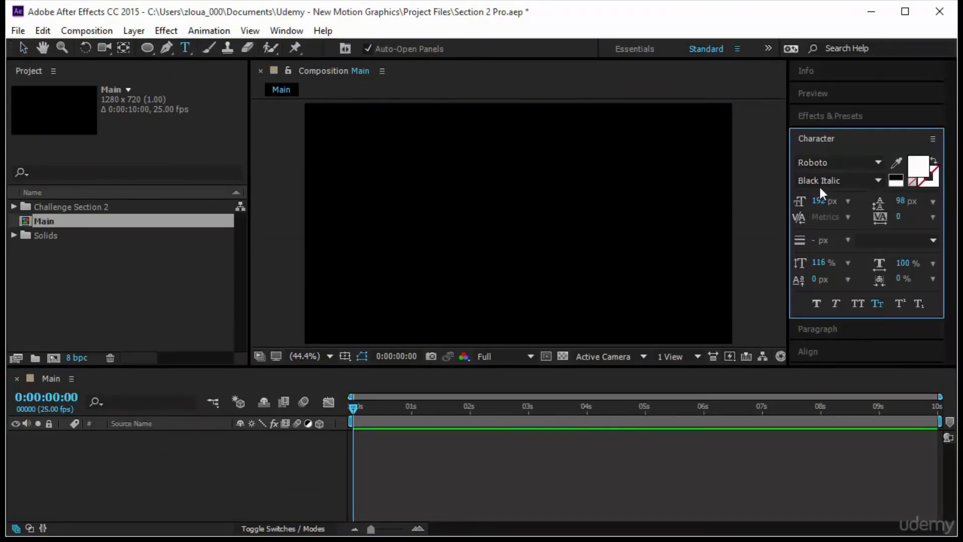
{"action": "left_click", "coordinate": [876, 180]}
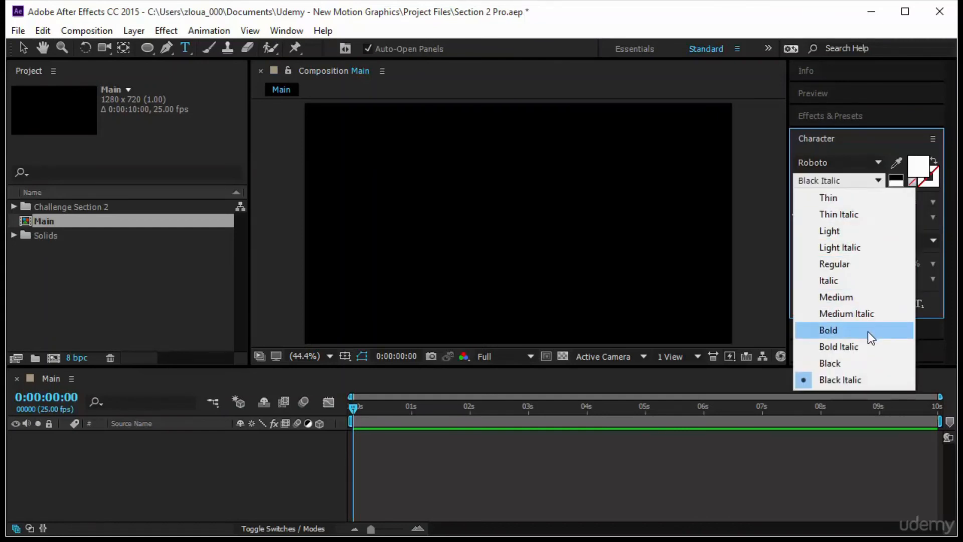
{"action": "left_click", "coordinate": [866, 362]}
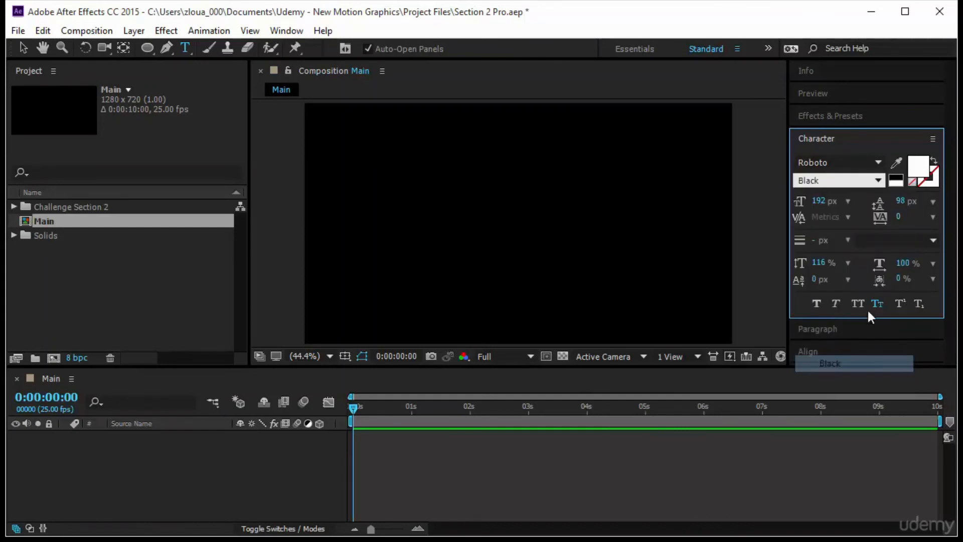
{"action": "left_click", "coordinate": [821, 202]}
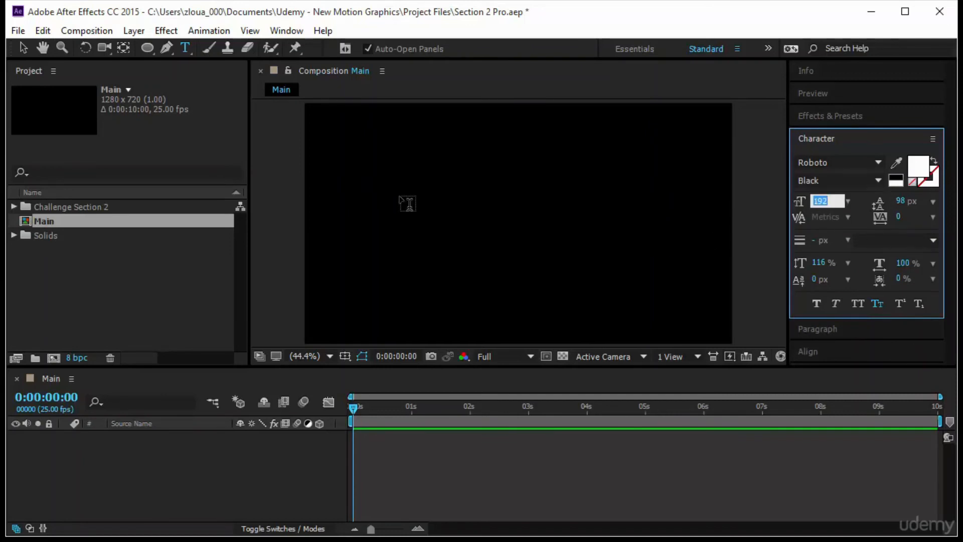
{"action": "left_click", "coordinate": [397, 199]}
{"action": "left_click_drag", "start_coordinate": [820, 202], "coordinate": [763, 217]}
{"action": "type", "text": "I"}
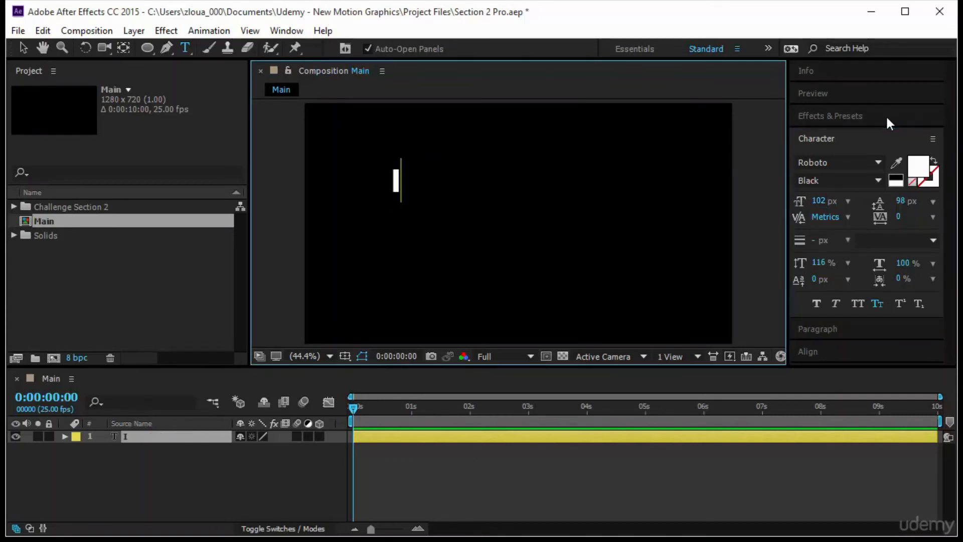
{"action": "left_click", "coordinate": [23, 46]}
Duplicate the I text layer, place the copy just right of the original, and change its text to "am"
{"action": "key", "text": "ctrl+d"}
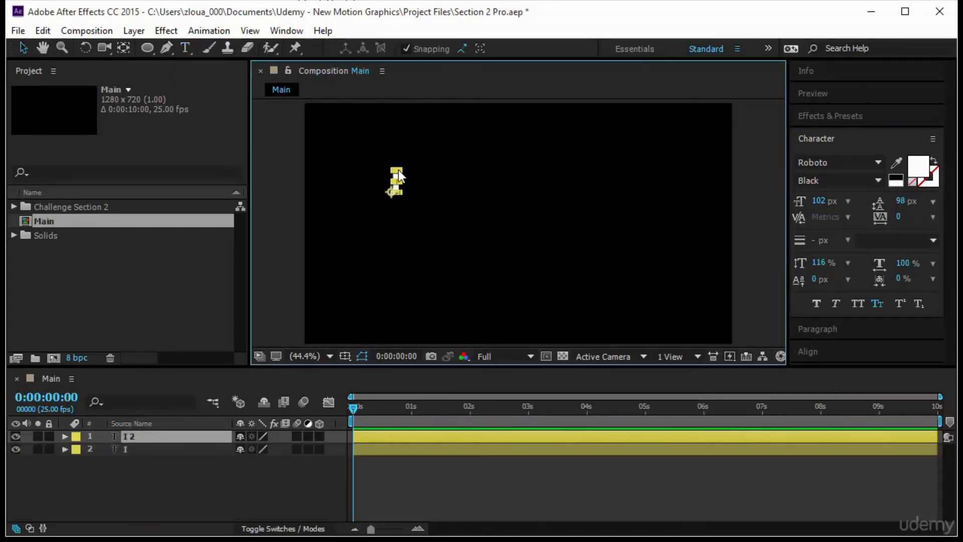
{"action": "left_click_drag", "start_coordinate": [390, 191], "coordinate": [434, 180]}
{"action": "double_click", "coordinate": [432, 180]}
{"action": "type", "text": "am"}
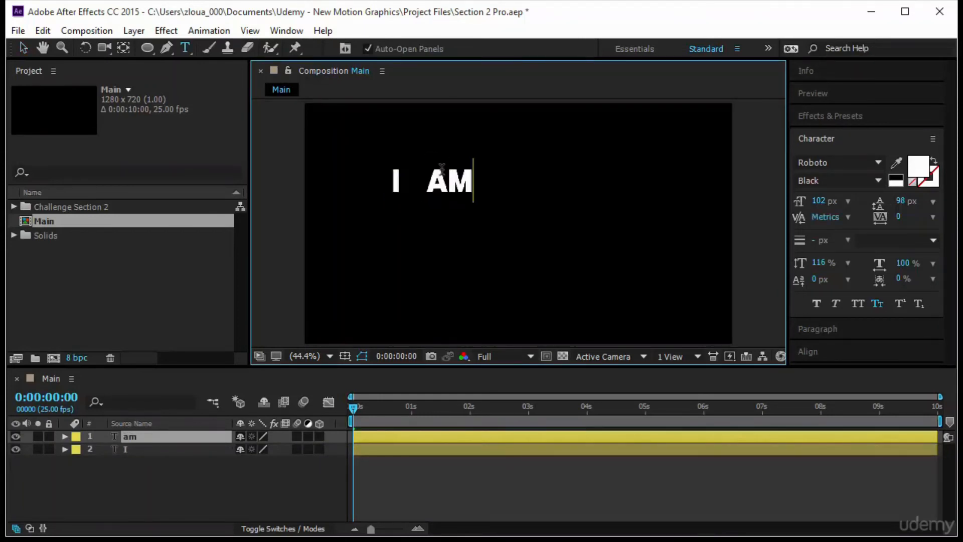
{"action": "key", "text": "KP_Enter"}
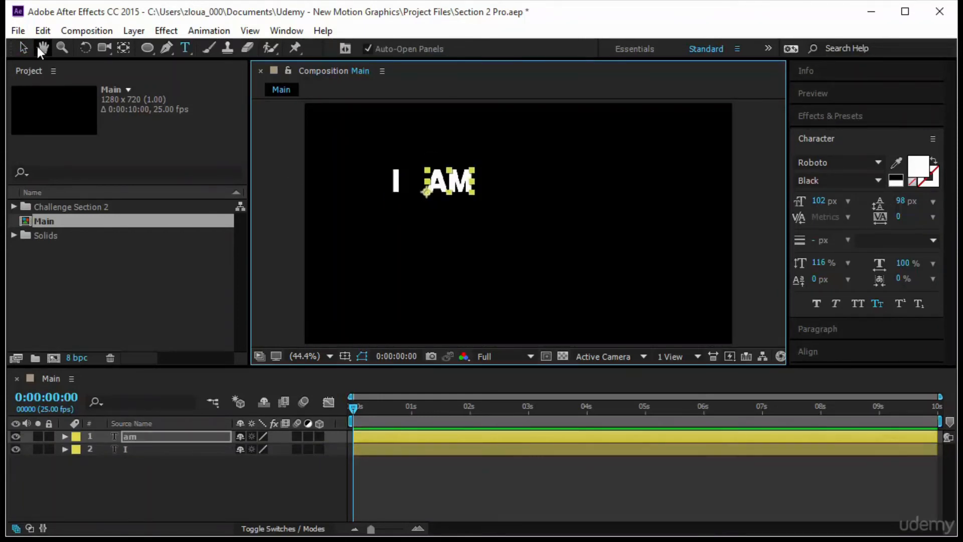
Duplicate the am text layer, place the copy to its right, and change its text to "a"
{"action": "key", "text": "ctrl+d"}
{"action": "key", "text": "v"}
{"action": "left_click_drag", "start_coordinate": [461, 182], "coordinate": [524, 183]}
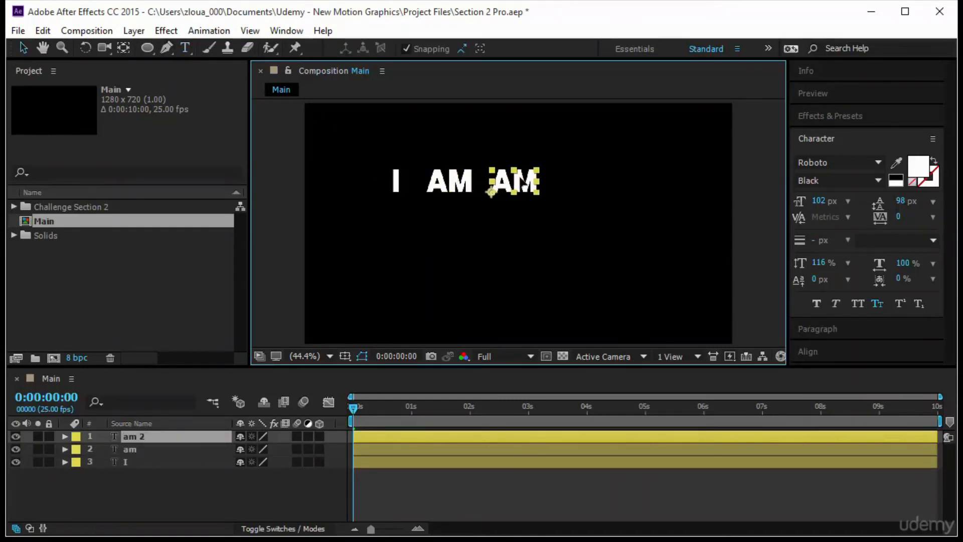
{"action": "double_click", "coordinate": [521, 162]}
{"action": "type", "text": "a"}
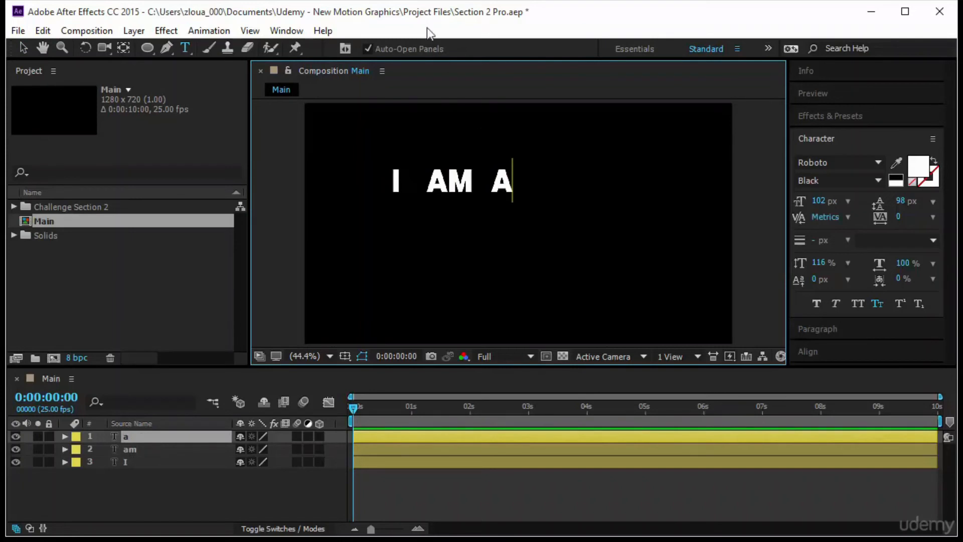
{"action": "left_click", "coordinate": [23, 48]}
{"action": "left_click", "coordinate": [374, 108]}
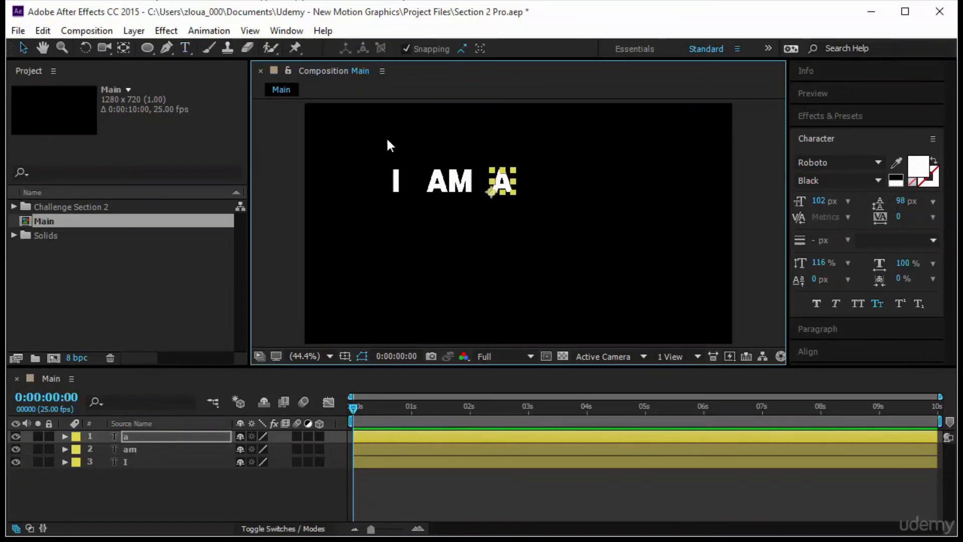
Duplicate the a text layer, move the copy to its right, and change its text to "motion"
{"action": "key", "text": "ctrl+d"}
{"action": "left_click_drag", "start_coordinate": [491, 191], "coordinate": [543, 191]}
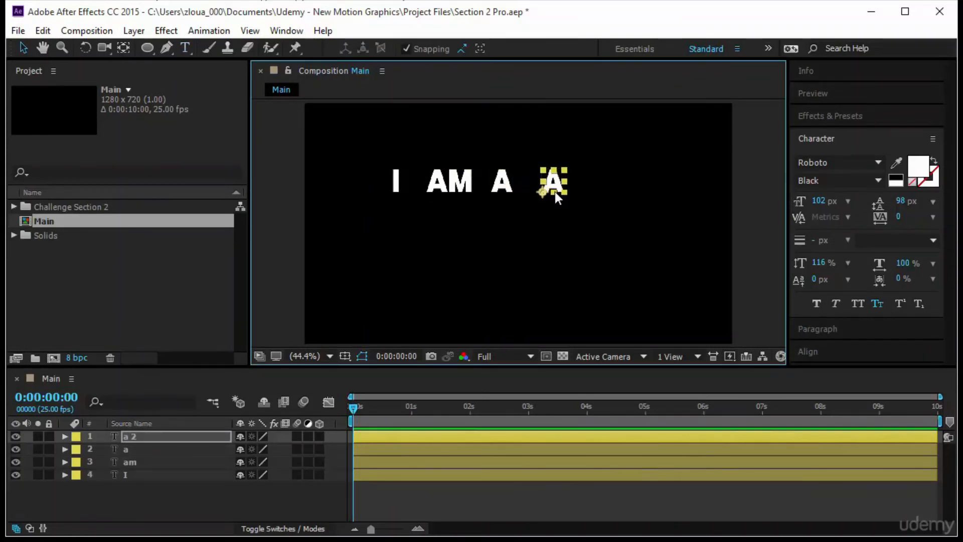
{"action": "double_click", "coordinate": [554, 190]}
{"action": "type", "text": "motion"}
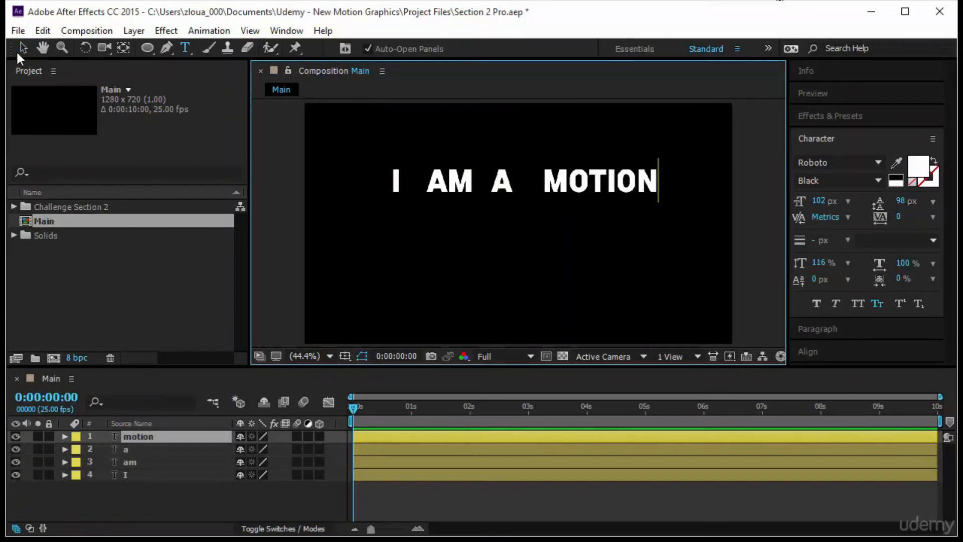
Set the font size of the I, am, a and motion text layers to 132 px
{"action": "left_click", "coordinate": [20, 49]}
{"action": "left_click_drag", "start_coordinate": [325, 114], "coordinate": [658, 236]}
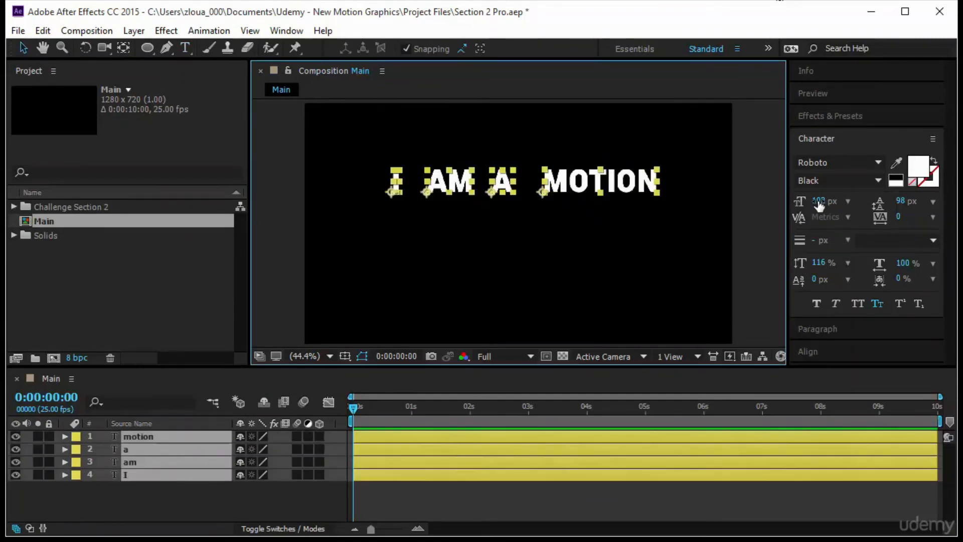
{"action": "left_click_drag", "start_coordinate": [819, 204], "coordinate": [834, 205]}
{"action": "left_click", "coordinate": [638, 251]}
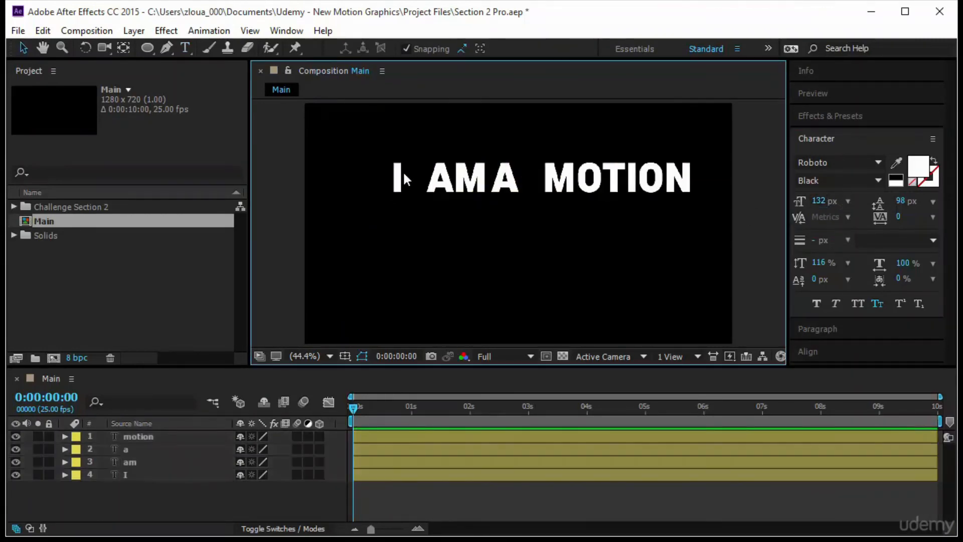
Move am closer to I, and move the whole I am a motion line down toward the middle of the composition
{"action": "left_click_drag", "start_coordinate": [369, 152], "coordinate": [725, 218]}
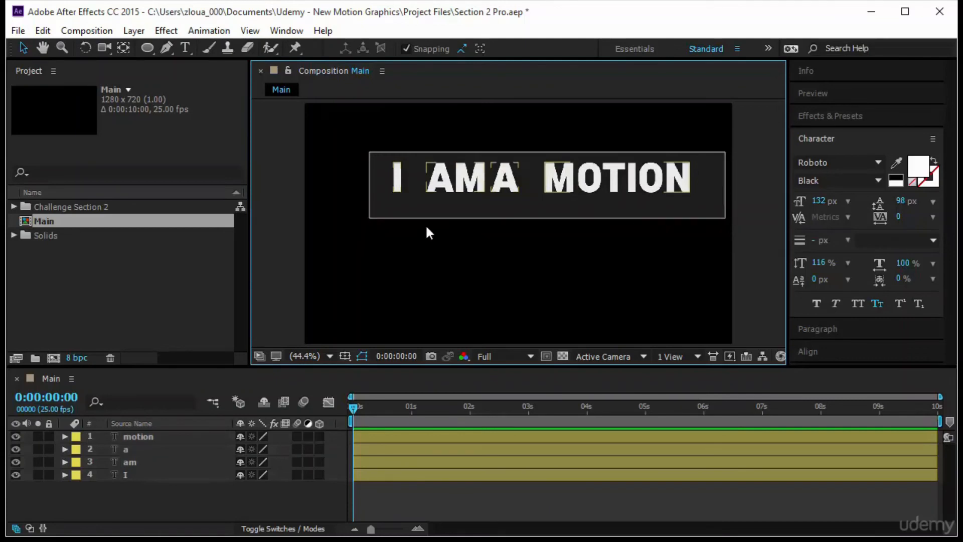
{"action": "left_click", "coordinate": [637, 229]}
{"action": "left_click_drag", "start_coordinate": [436, 172], "coordinate": [424, 172]}
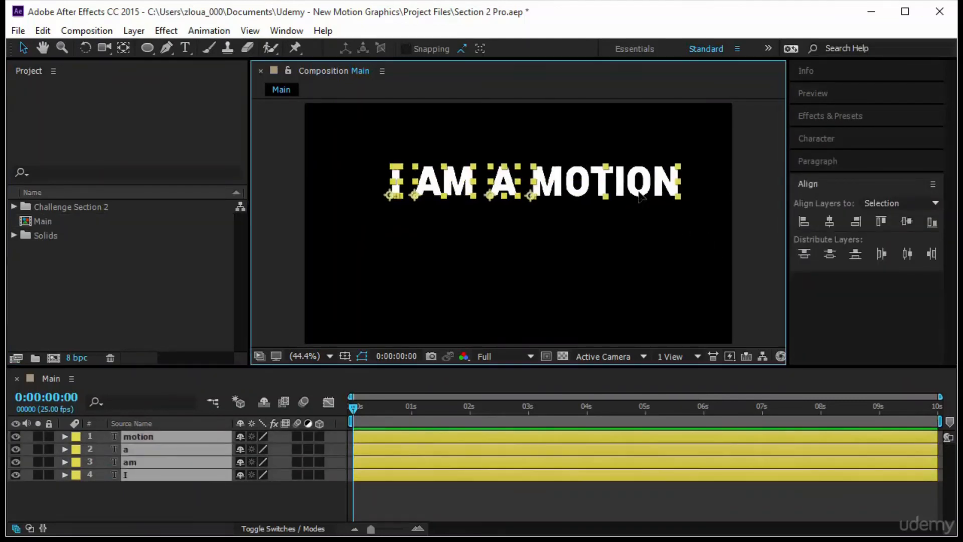
{"action": "left_click_drag", "start_coordinate": [651, 171], "coordinate": [643, 208]}
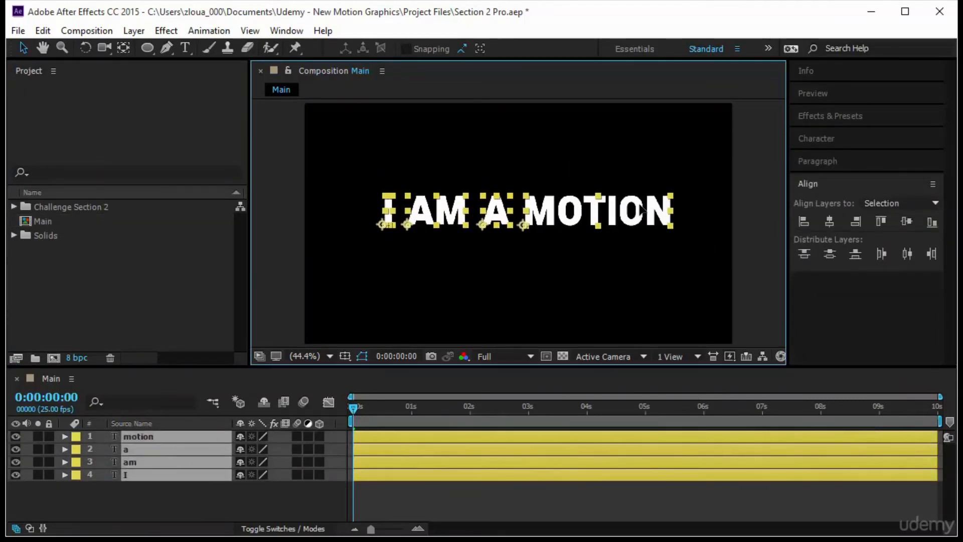
{"action": "left_click", "coordinate": [695, 209]}
Duplicate the a and motion layers together and place the copies on a second line beneath the first
{"action": "left_click", "coordinate": [526, 213]}
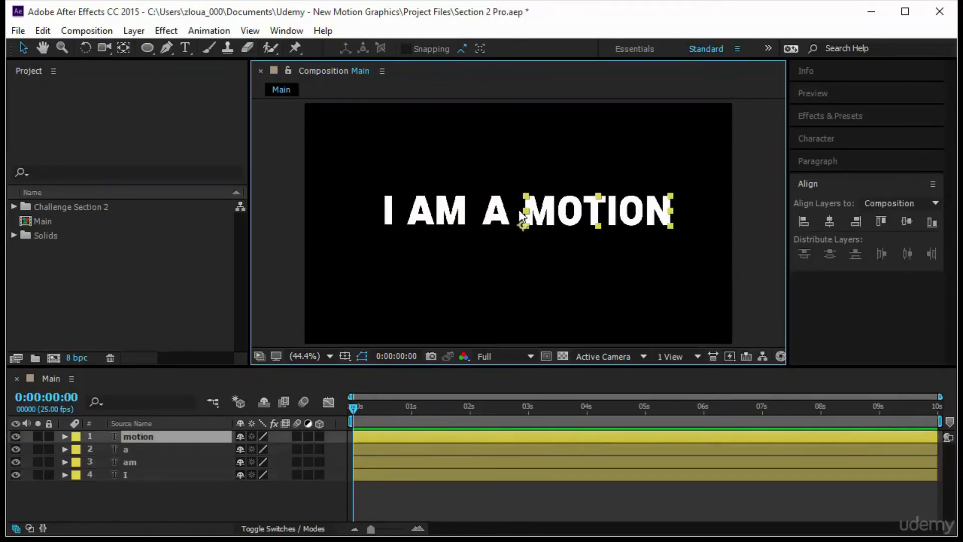
{"action": "left_click", "coordinate": [499, 211], "text": "shift"}
{"action": "key", "text": "ctrl+d"}
{"action": "left_click_drag", "start_coordinate": [584, 213], "coordinate": [531, 256]}
{"action": "left_click", "coordinate": [510, 282]}
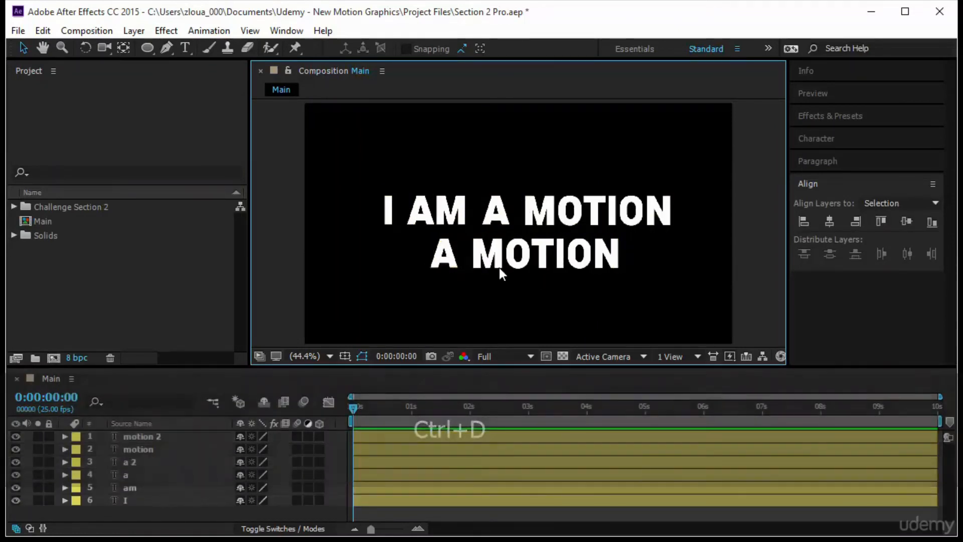
Change the second-line a to "grahics" and spread it and the motion copy apart so they do not overlap
{"action": "double_click", "coordinate": [444, 261]}
{"action": "type", "text": "grah"}
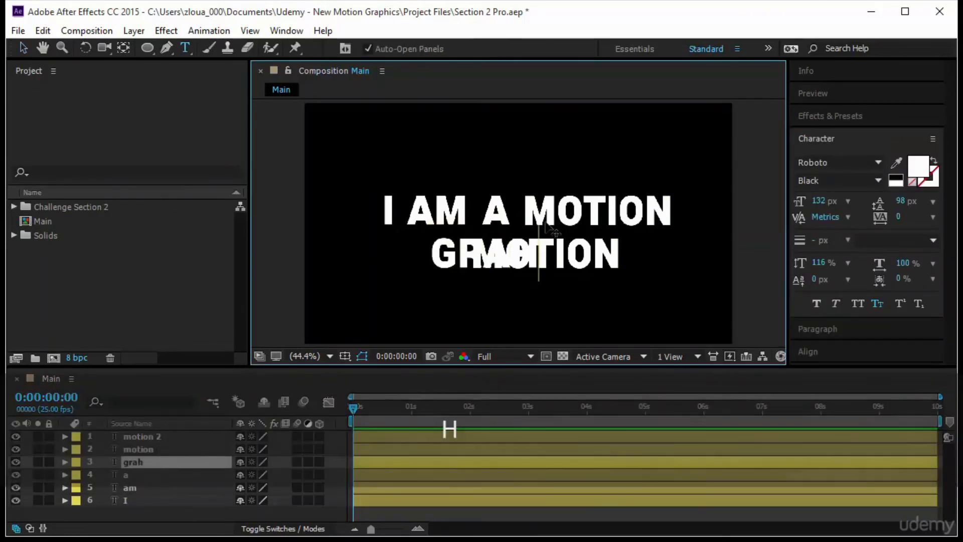
{"action": "type", "text": "ics"}
{"action": "left_click", "coordinate": [144, 458]}
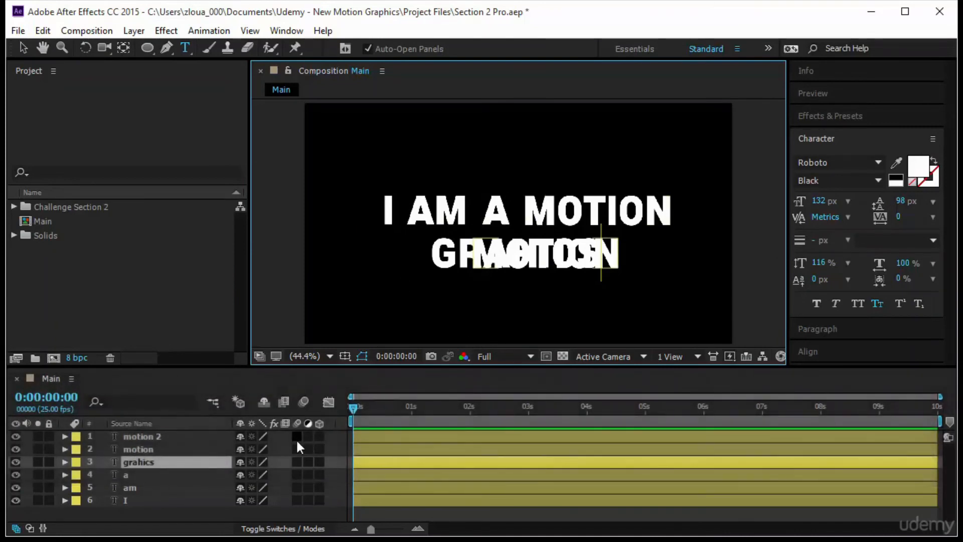
{"action": "key", "text": "ctrl+Return"}
{"action": "key", "text": "ctrl+z"}
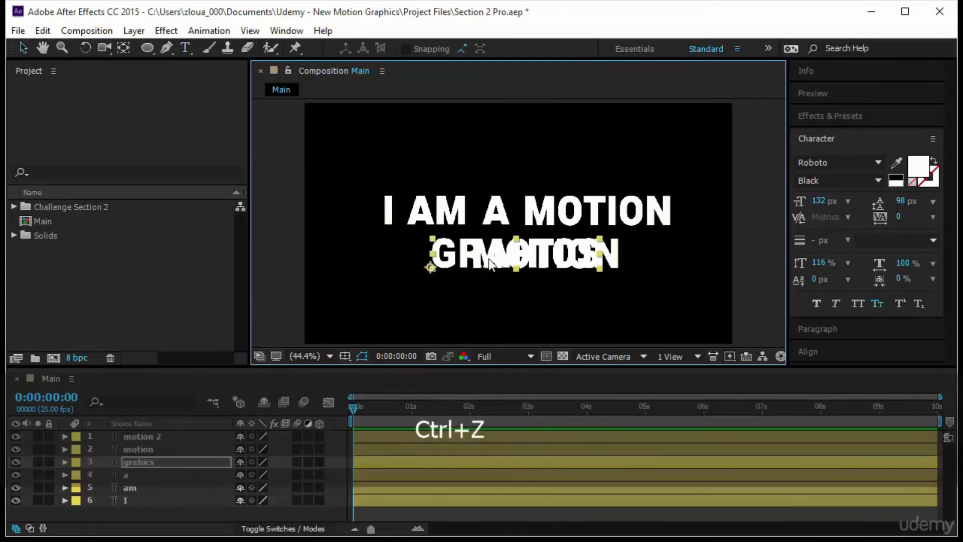
{"action": "left_click_drag", "start_coordinate": [551, 261], "coordinate": [618, 262]}
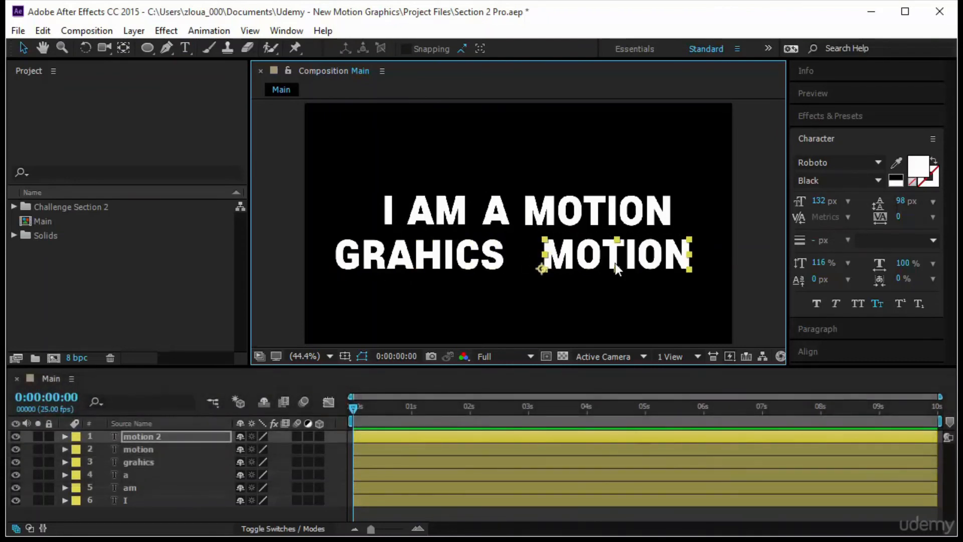
Change the text of the second-line motion copy to "artist"
{"action": "double_click", "coordinate": [615, 263]}
{"action": "key", "text": "Caps_Lock"}
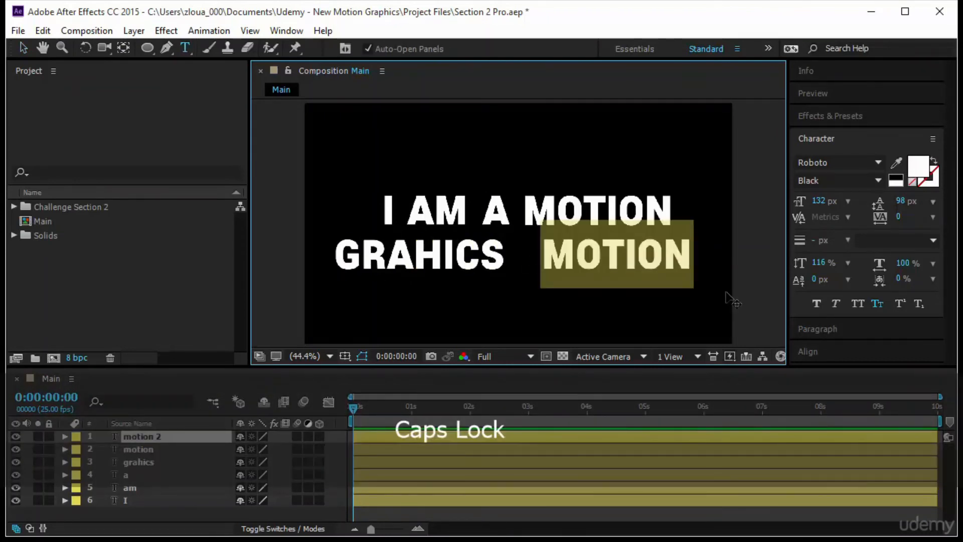
{"action": "type", "text": "ARTI"}
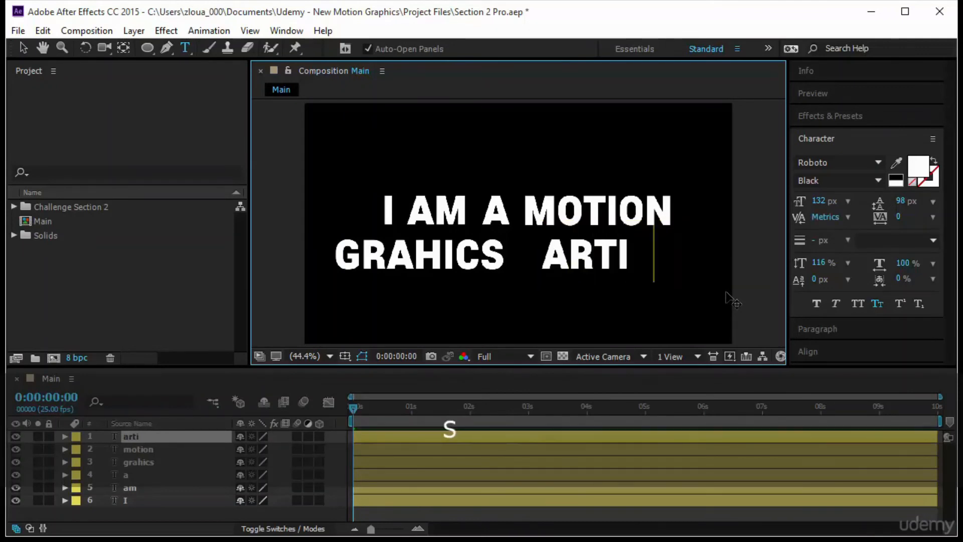
{"action": "type", "text": "ST"}
{"action": "left_click", "coordinate": [24, 50]}
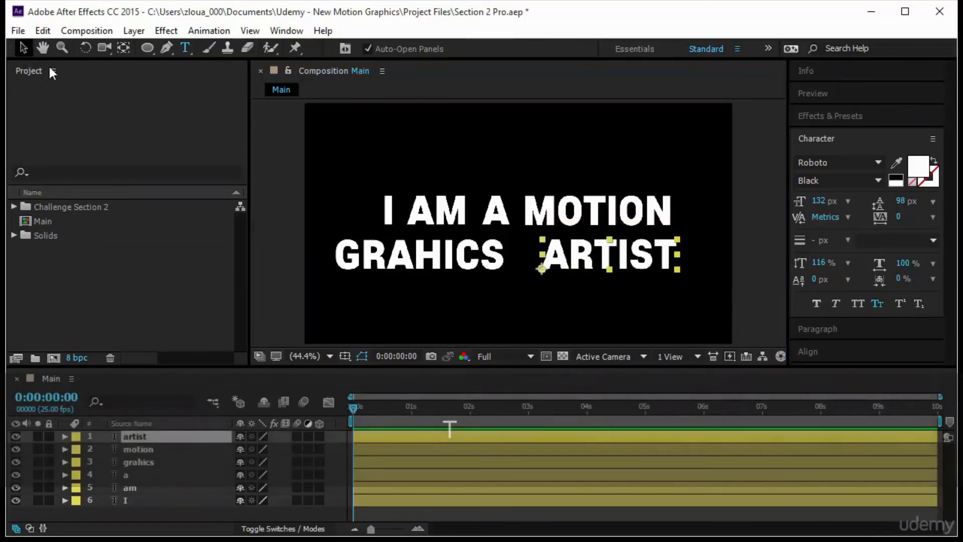
Move the grahics and artist words closer together on the second line
{"action": "left_click", "coordinate": [479, 269]}
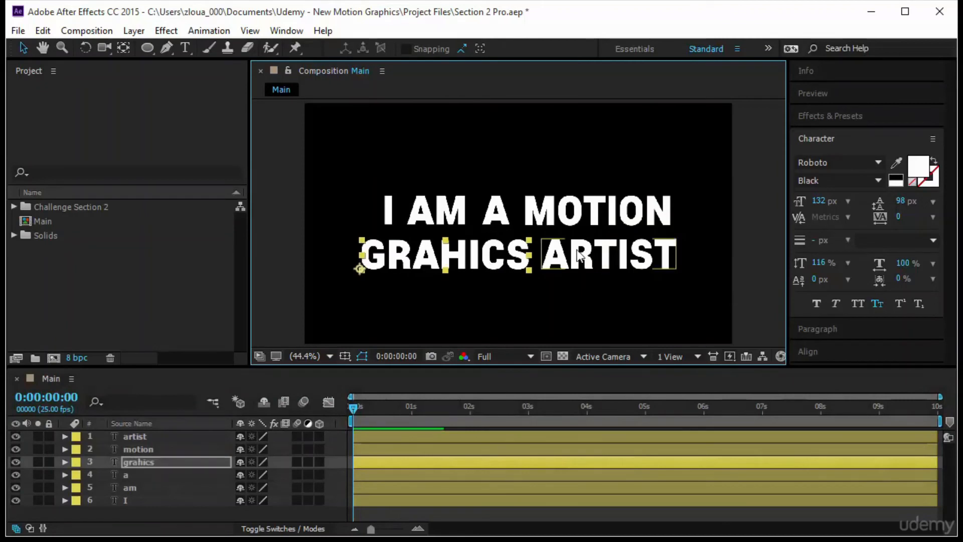
{"action": "left_click", "coordinate": [572, 253]}
{"action": "left_click", "coordinate": [489, 256]}
{"action": "left_click", "coordinate": [614, 262], "text": "shift"}
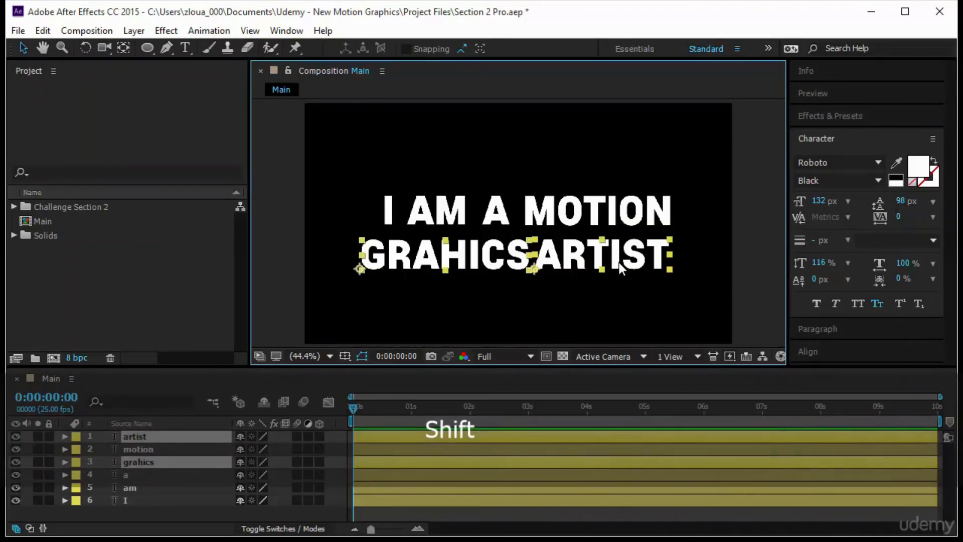
Align the top edges of the grahics and artist layers and shift both words to sit under the first line
{"action": "left_click", "coordinate": [831, 139]}
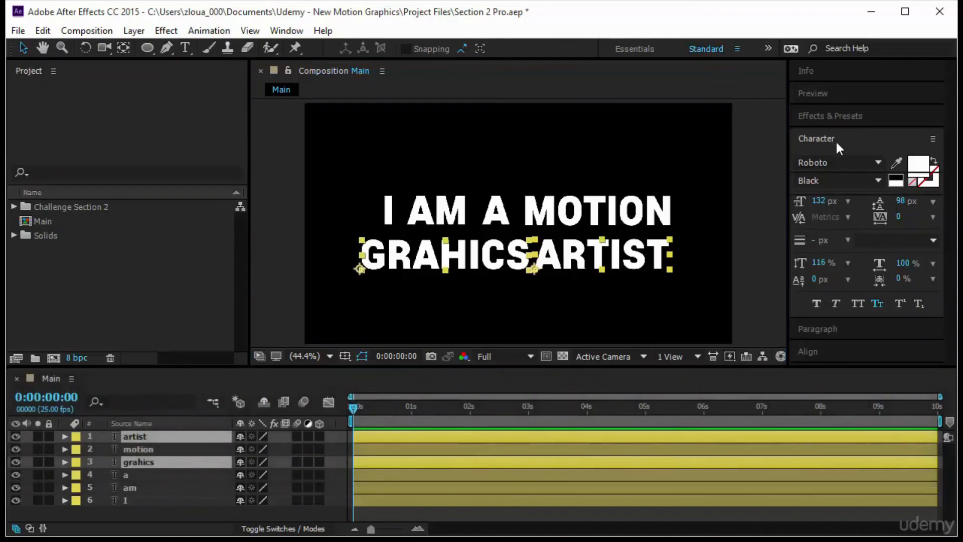
{"action": "left_click", "coordinate": [831, 138]}
{"action": "left_click", "coordinate": [816, 184]}
{"action": "left_click", "coordinate": [879, 219]}
{"action": "left_click", "coordinate": [746, 259]}
{"action": "left_click_drag", "start_coordinate": [312, 236], "coordinate": [638, 266]}
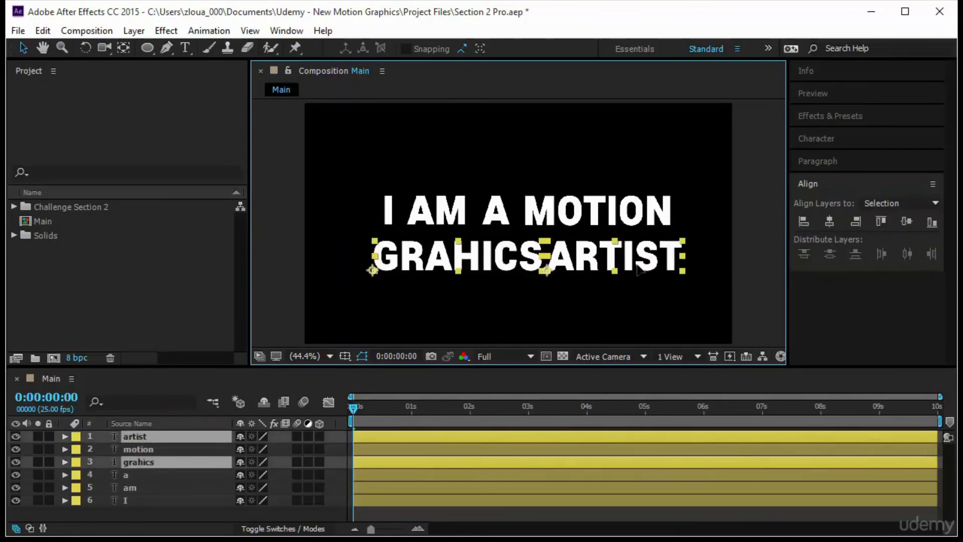
{"action": "left_click", "coordinate": [533, 173]}
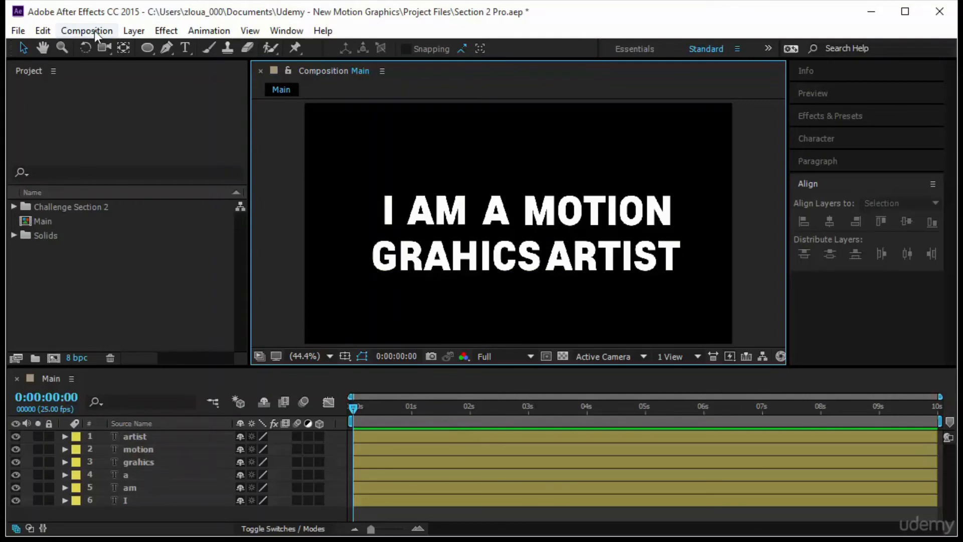
Add an orange solid of 1400 x 15 px and place it horizontally between the two text lines
{"action": "left_click", "coordinate": [134, 31]}
{"action": "mouse_move", "coordinate": [187, 18]}
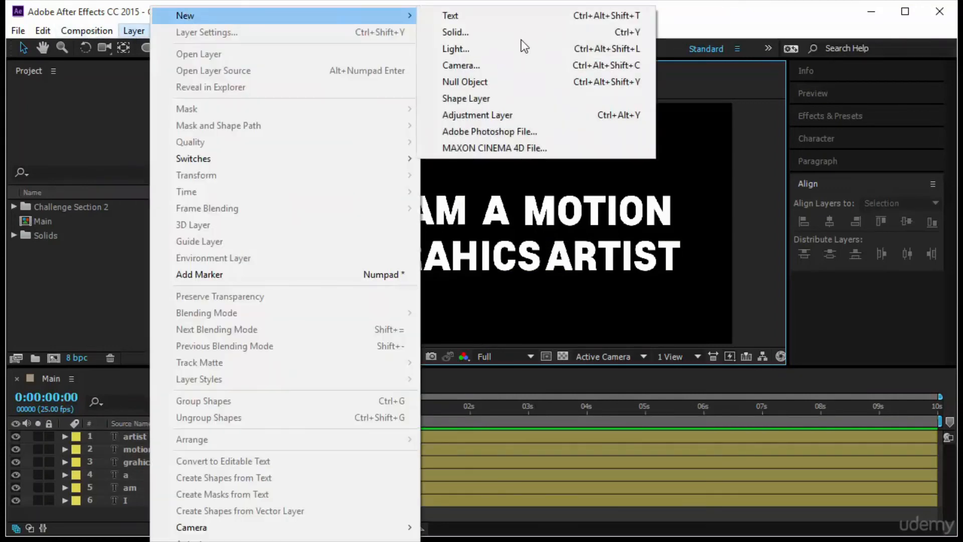
{"action": "left_click", "coordinate": [498, 33]}
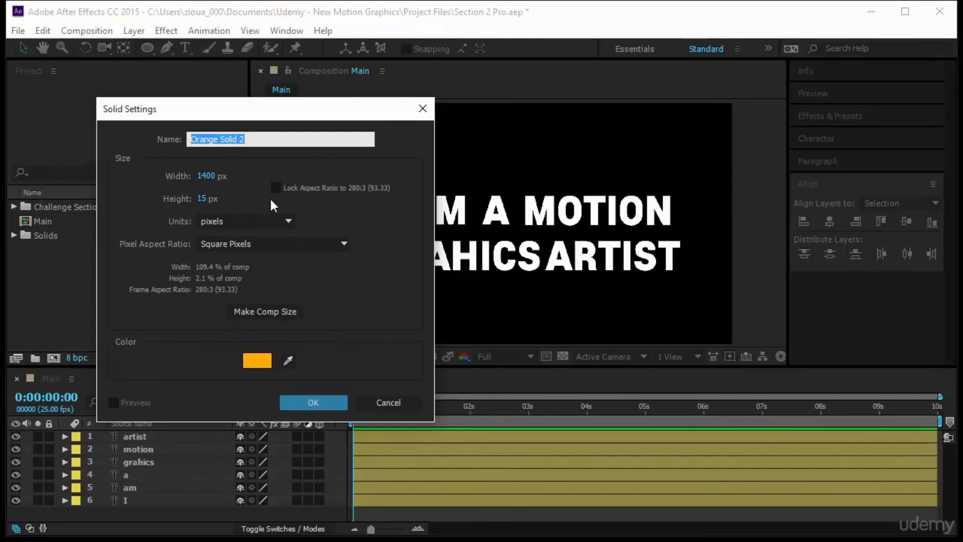
{"action": "left_click", "coordinate": [330, 396]}
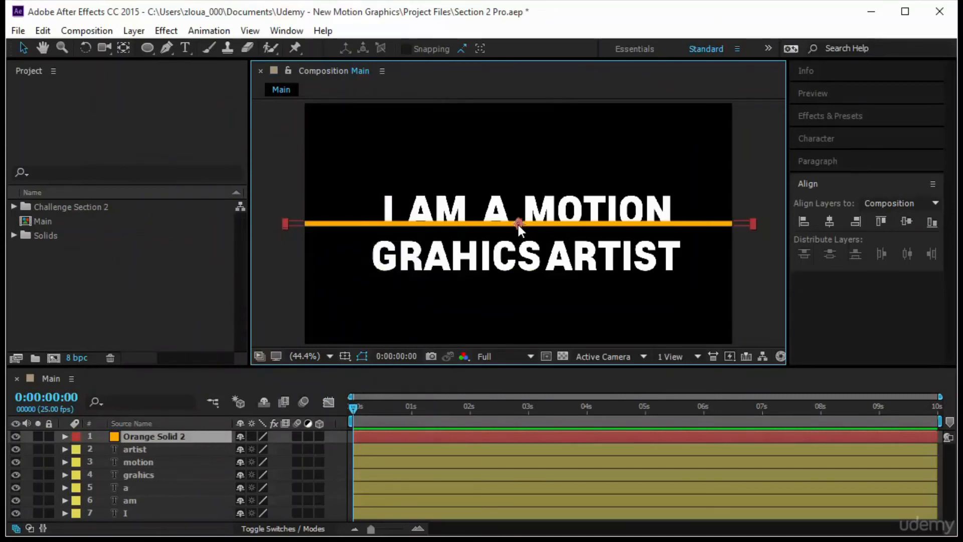
{"action": "left_click_drag", "start_coordinate": [518, 223], "coordinate": [518, 234]}
Pre-compose the I, am, a and motion layers as "Pre-comp Motion", moving all attributes and opening the new composition
{"action": "left_click_drag", "start_coordinate": [348, 170], "coordinate": [687, 217]}
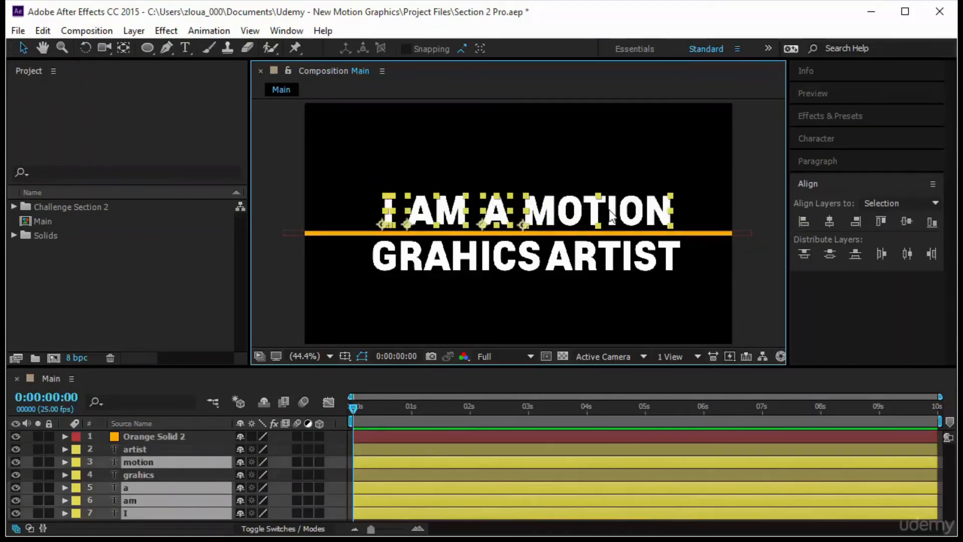
{"action": "right_click", "coordinate": [212, 484]}
{"action": "left_click", "coordinate": [286, 414]}
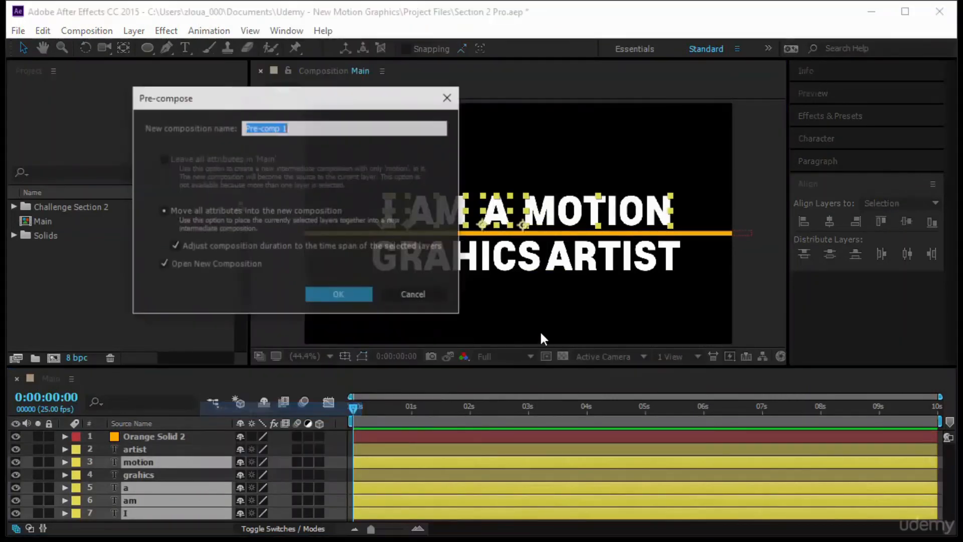
{"action": "left_click", "coordinate": [350, 123]}
{"action": "key", "text": "BackSpace"}
{"action": "type", "text": "Motion"}
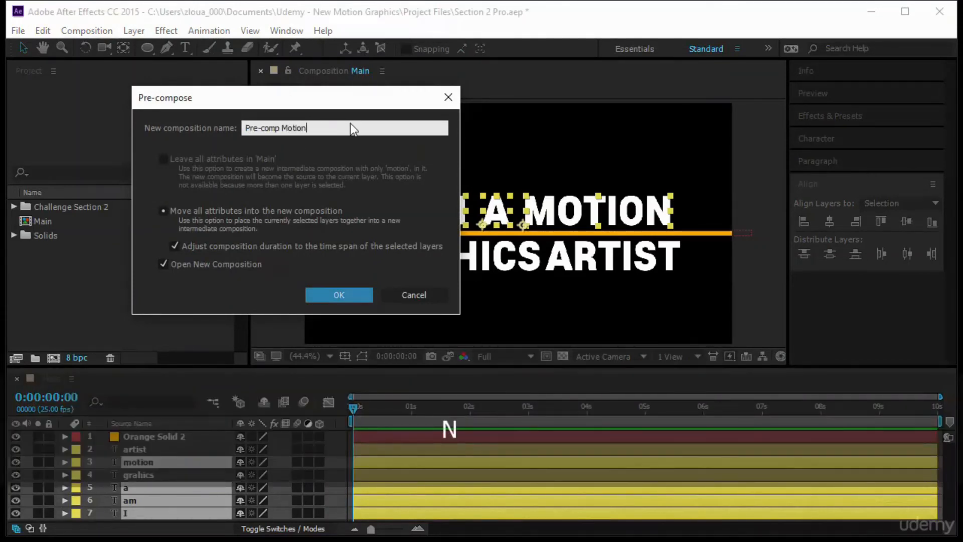
{"action": "key", "text": "Return"}
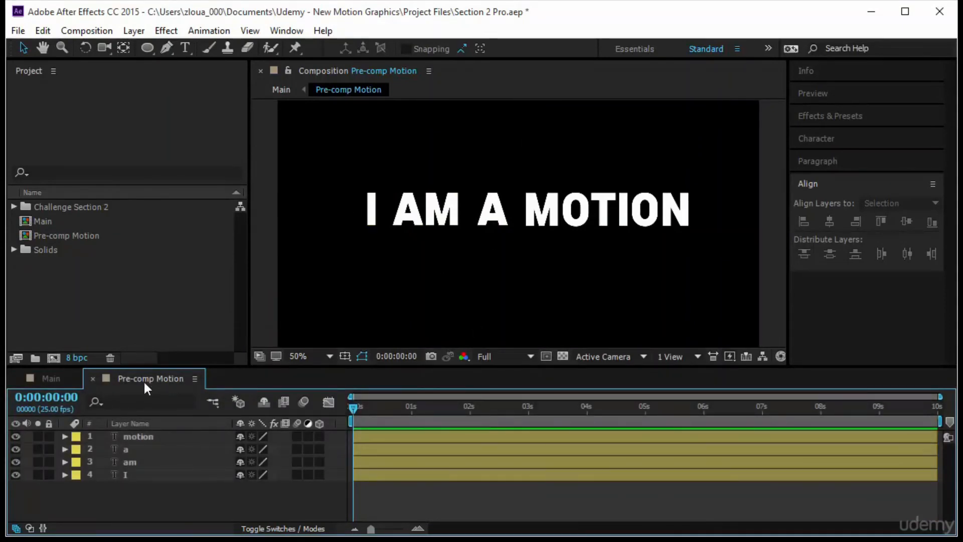
Draw a region of interest tightly around the I am a motion text and crop the composition to it
{"action": "left_click", "coordinate": [545, 356]}
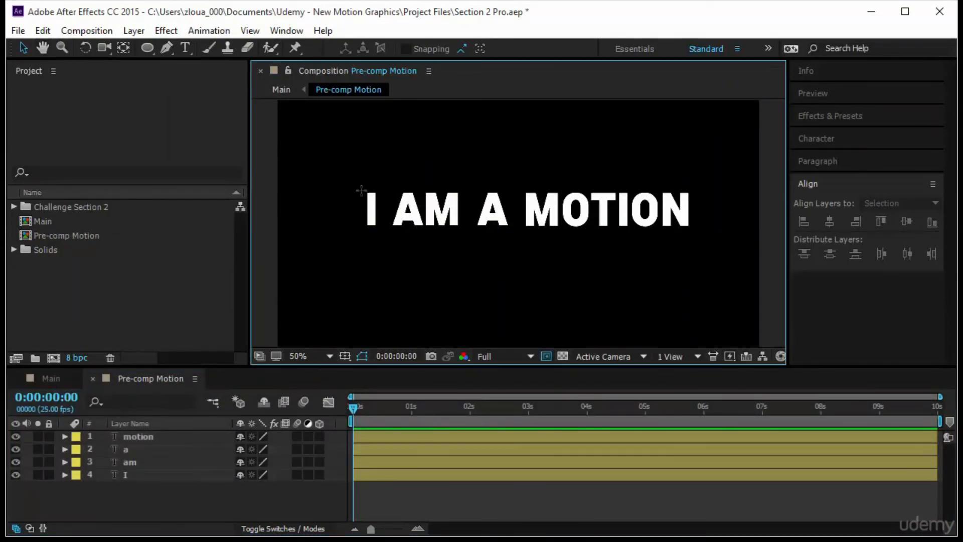
{"action": "left_click_drag", "start_coordinate": [359, 180], "coordinate": [695, 210]}
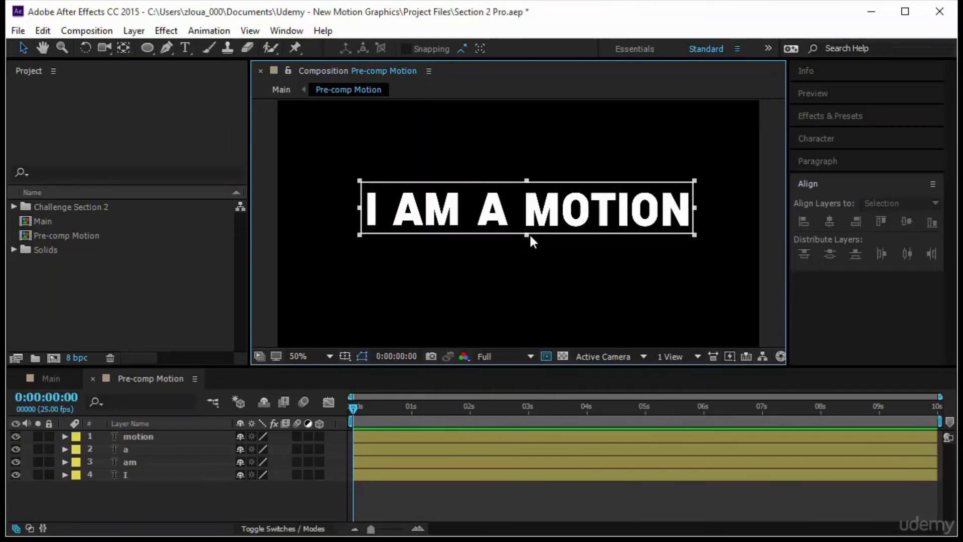
{"action": "left_click_drag", "start_coordinate": [528, 234], "coordinate": [528, 231]}
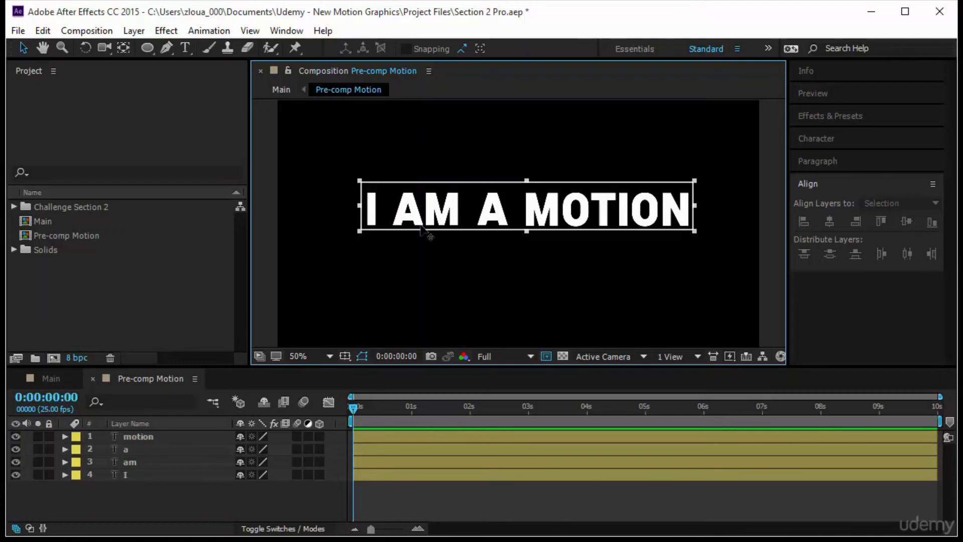
{"action": "left_click", "coordinate": [100, 34]}
{"action": "left_click", "coordinate": [138, 121]}
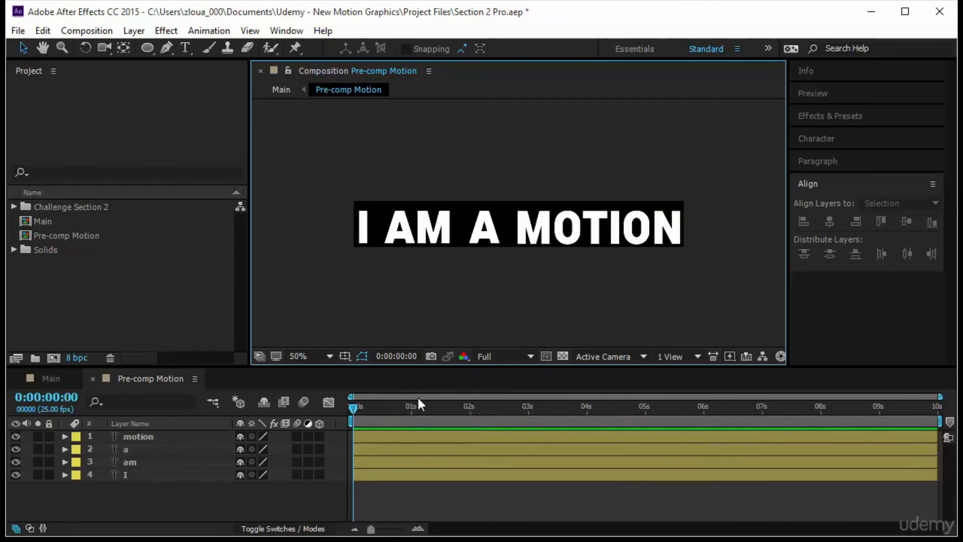
End the work area of Pre-comp Motion at 0:00:05:00 and trim the composition to that work area
{"action": "left_click", "coordinate": [351, 408]}
{"action": "key", "text": "space"}
{"action": "left_click_drag", "start_coordinate": [508, 411], "coordinate": [644, 430]}
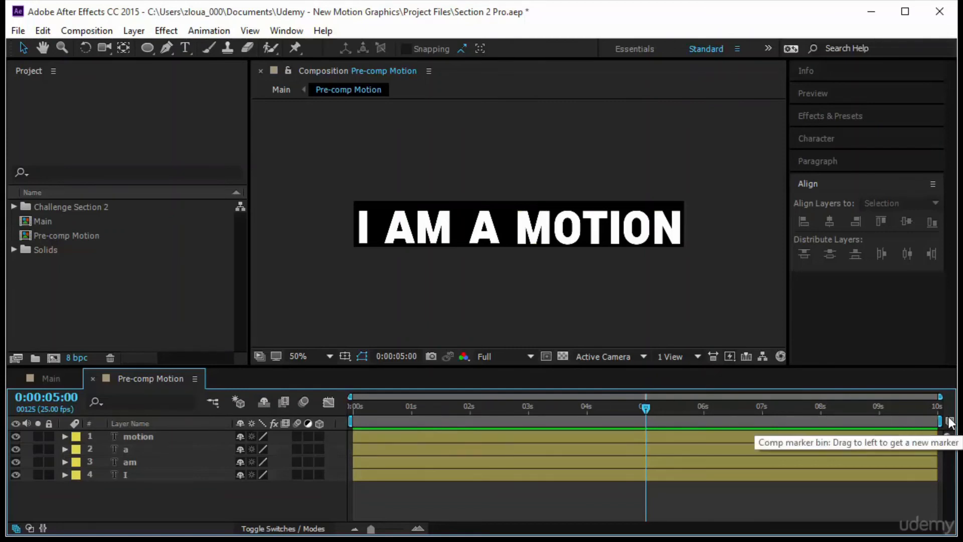
{"action": "left_click_drag", "start_coordinate": [939, 422], "coordinate": [647, 456]}
{"action": "key", "text": "ctrl+z"}
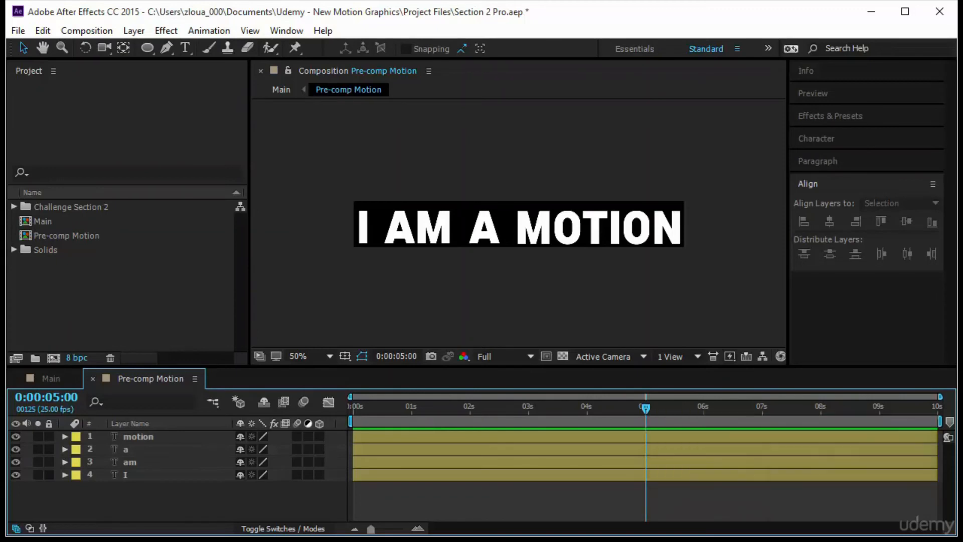
{"action": "key", "text": "n"}
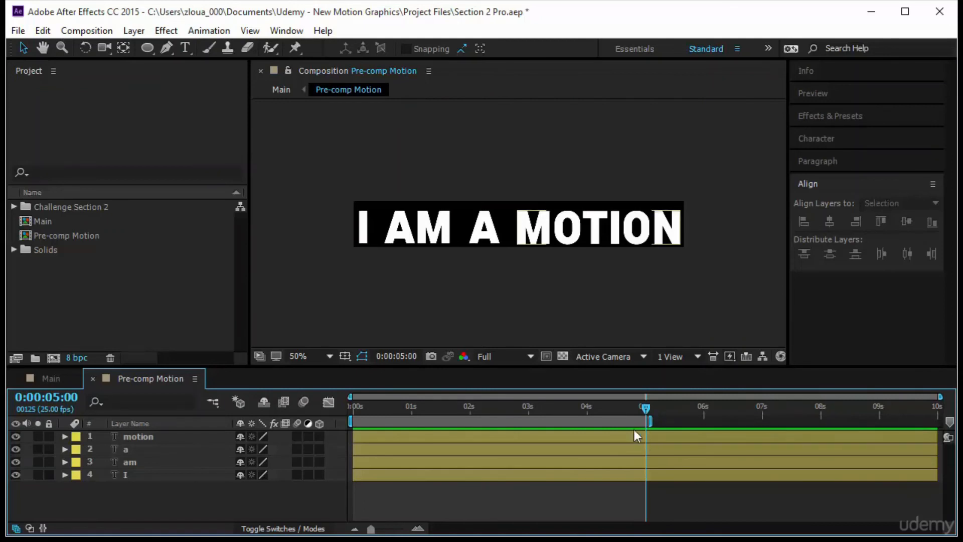
{"action": "mouse_move", "coordinate": [381, 425]}
{"action": "left_mouse_down"}
{"action": "mouse_move", "coordinate": [547, 423]}
{"action": "mouse_move", "coordinate": [381, 422]}
{"action": "left_mouse_up"}
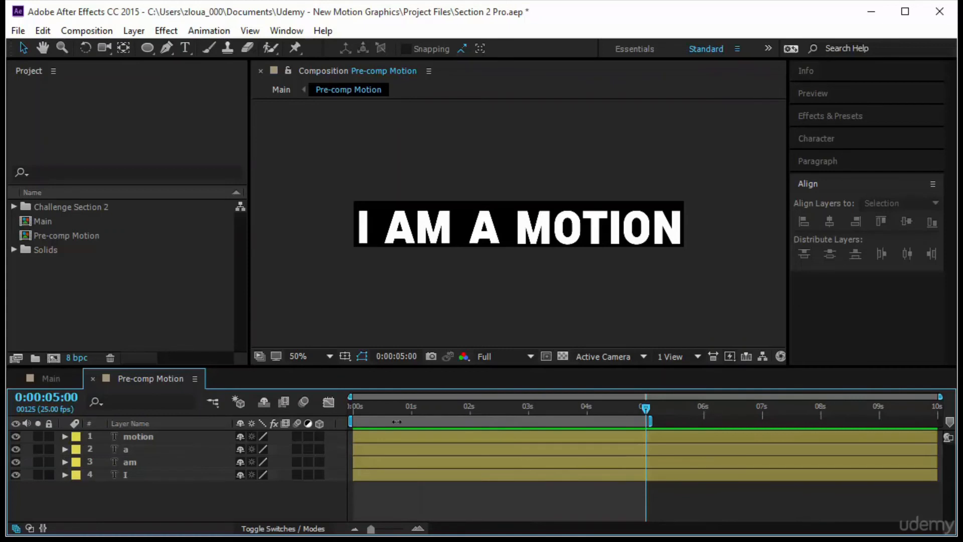
{"action": "right_click", "coordinate": [396, 421]}
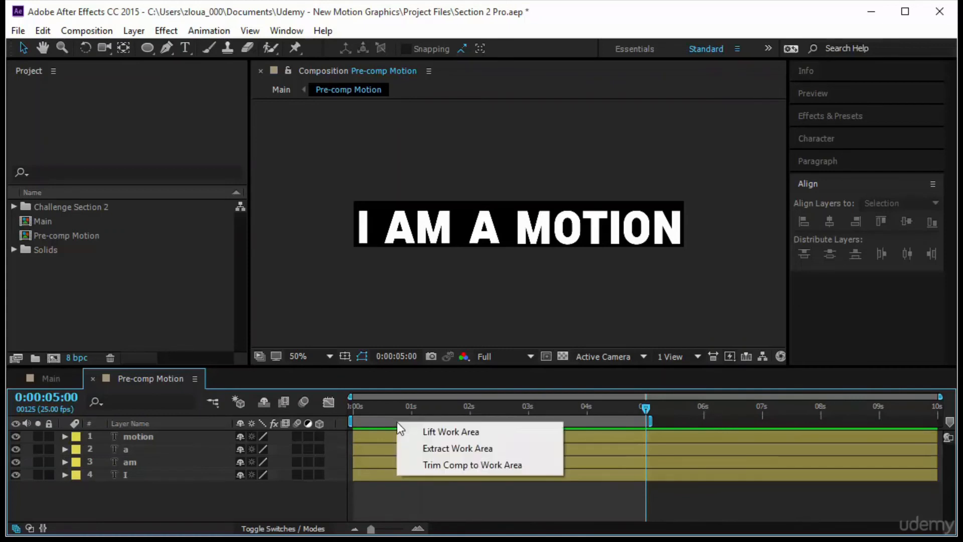
{"action": "left_click", "coordinate": [471, 465]}
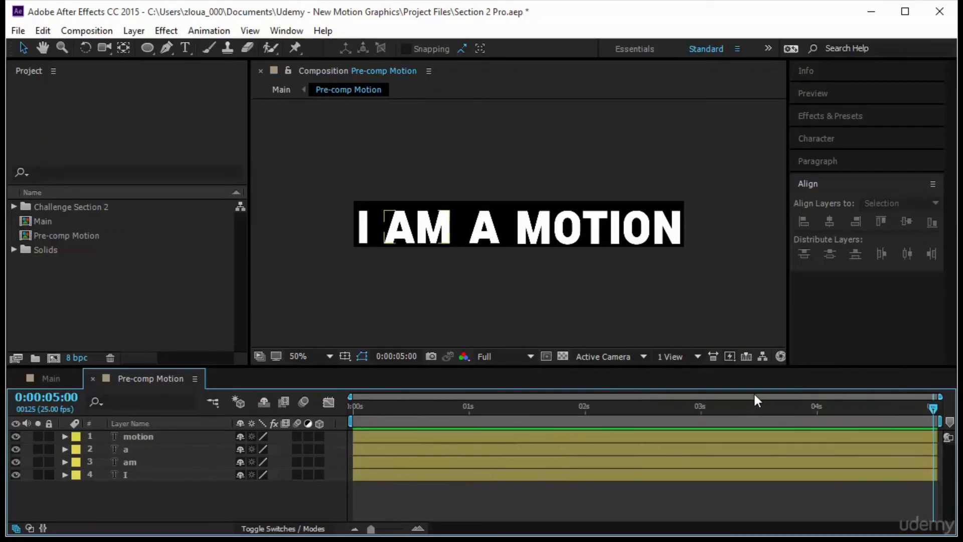
Add Position keyframes to the motion, a, am and I layers at 0:00:00:10
{"action": "left_click_drag", "start_coordinate": [935, 408], "coordinate": [936, 454]}
{"action": "left_click_drag", "start_coordinate": [356, 408], "coordinate": [398, 413]}
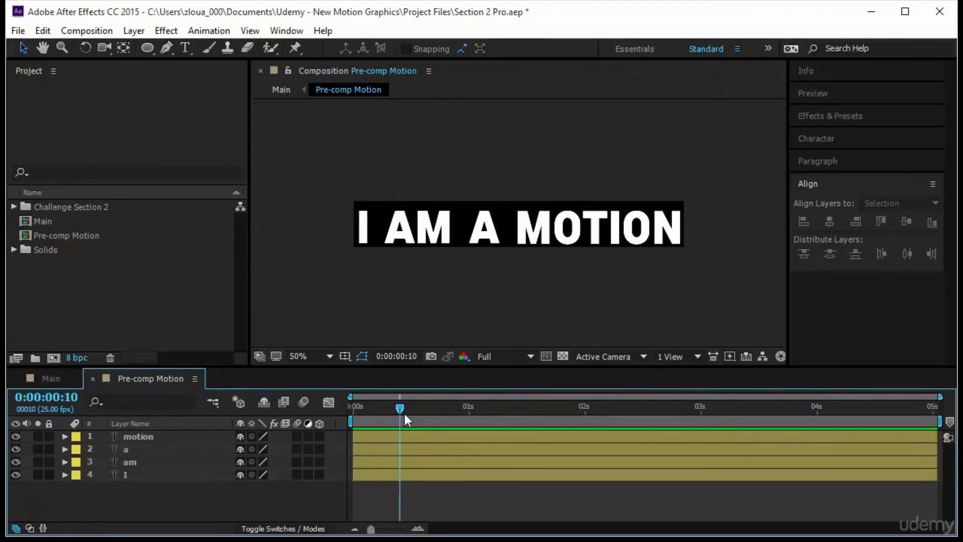
{"action": "left_click", "coordinate": [127, 438]}
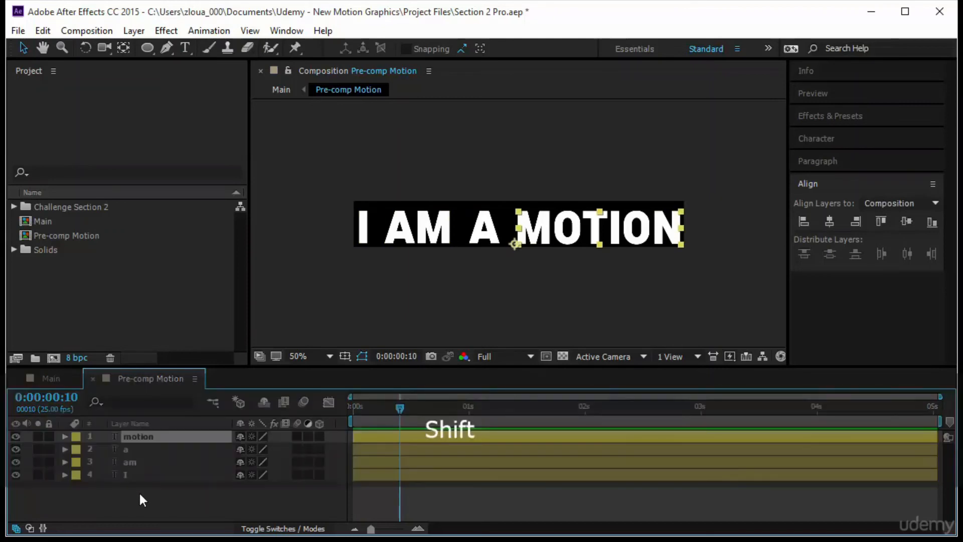
{"action": "left_click", "coordinate": [138, 475], "text": "shift"}
{"action": "key", "text": "p"}
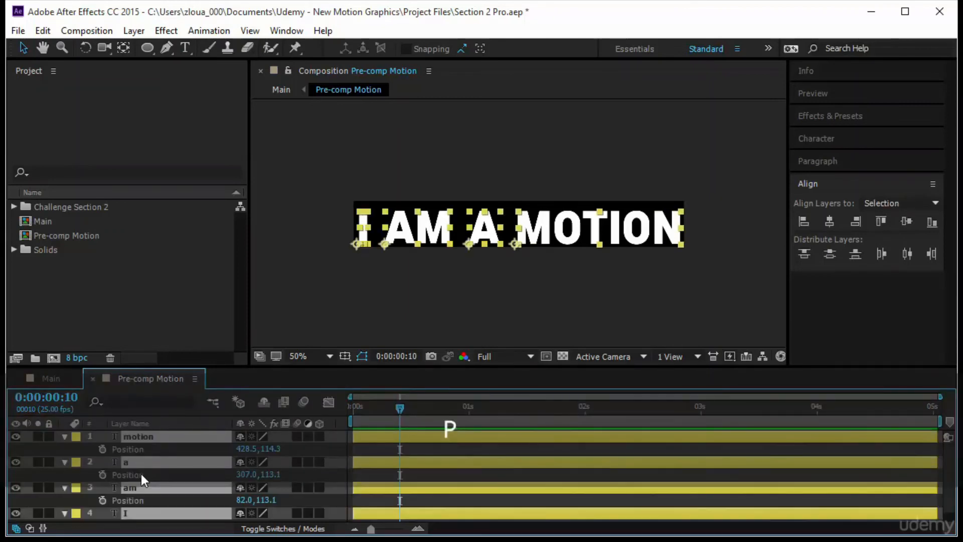
{"action": "left_click", "coordinate": [103, 448]}
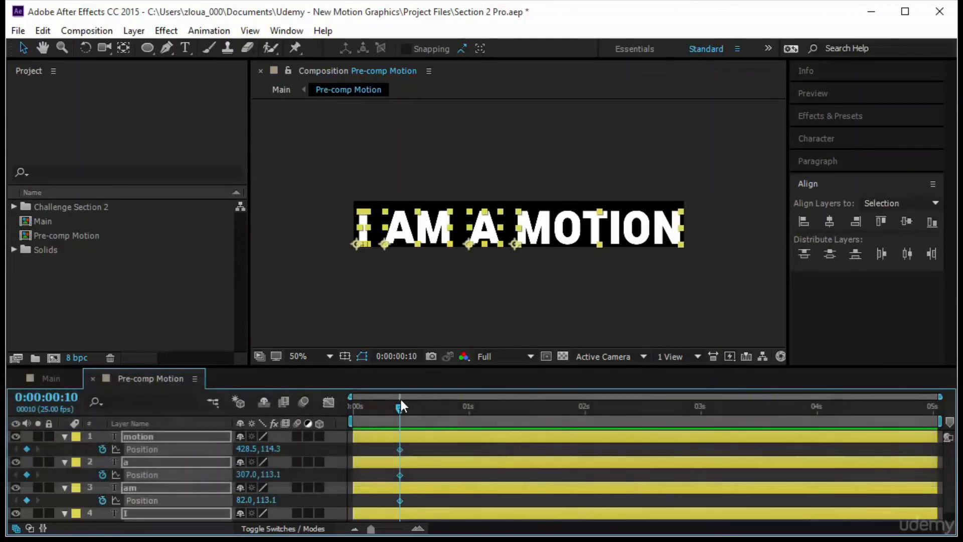
Keyframe all four words straight down below the composition frame at 0:00:00:00, and preview them rising into view
{"action": "left_click_drag", "start_coordinate": [403, 409], "coordinate": [345, 414]}
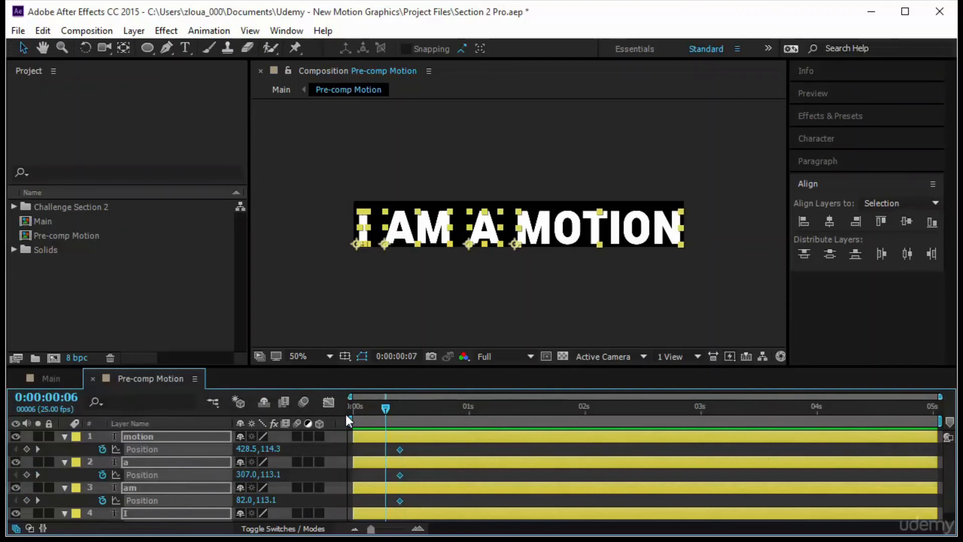
{"action": "left_click", "coordinate": [27, 449]}
{"action": "left_click", "coordinate": [577, 237]}
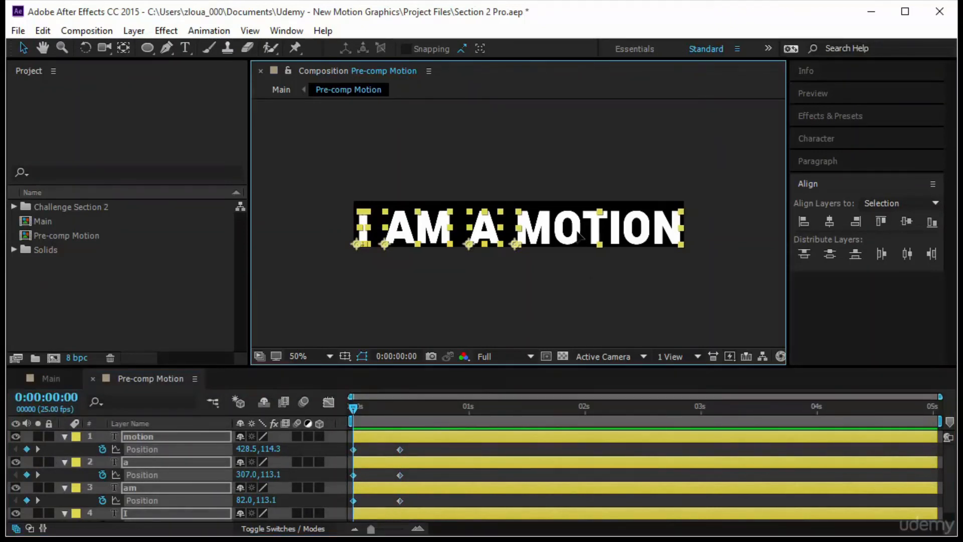
{"action": "left_click_drag", "start_coordinate": [577, 237], "coordinate": [573, 278]}
{"action": "left_click", "coordinate": [822, 95]}
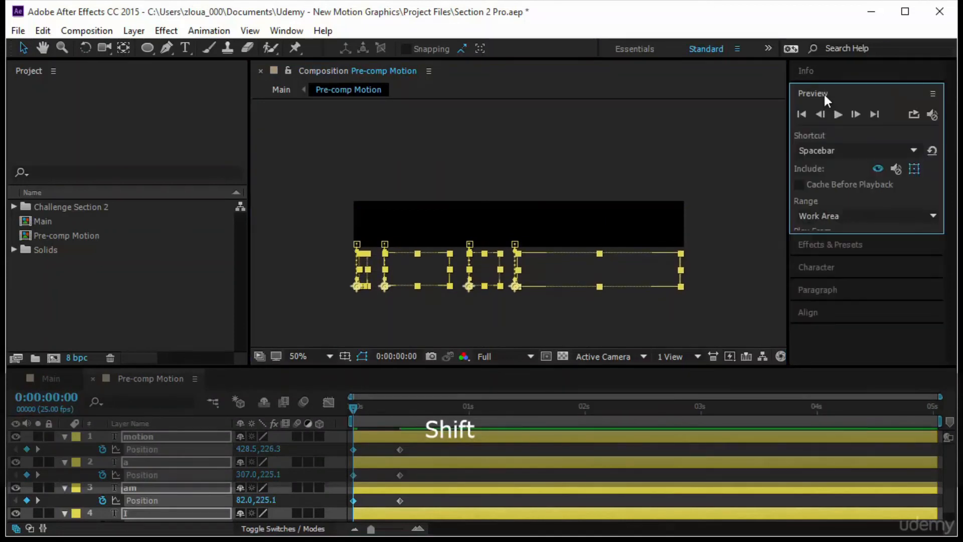
{"action": "left_click", "coordinate": [838, 112]}
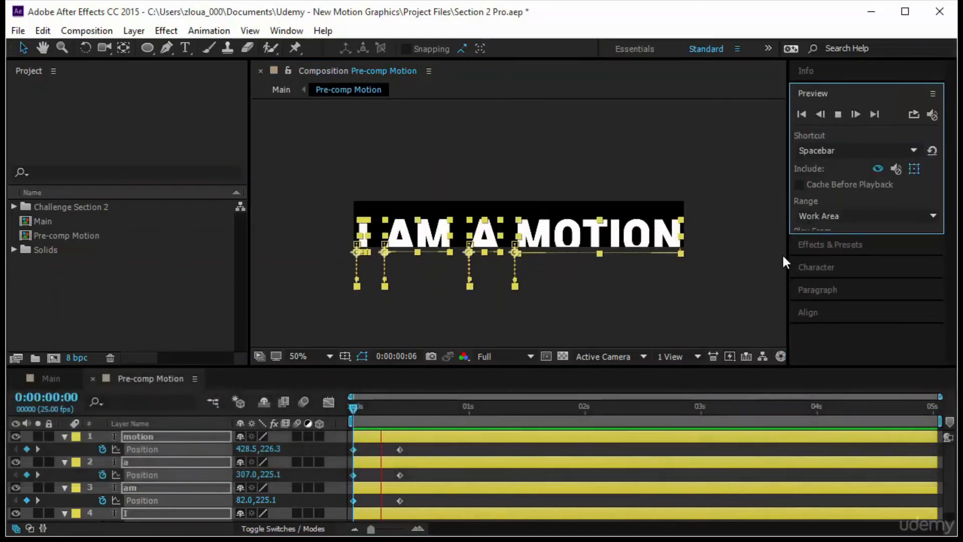
{"action": "left_click", "coordinate": [763, 273]}
{"action": "left_click", "coordinate": [685, 145]}
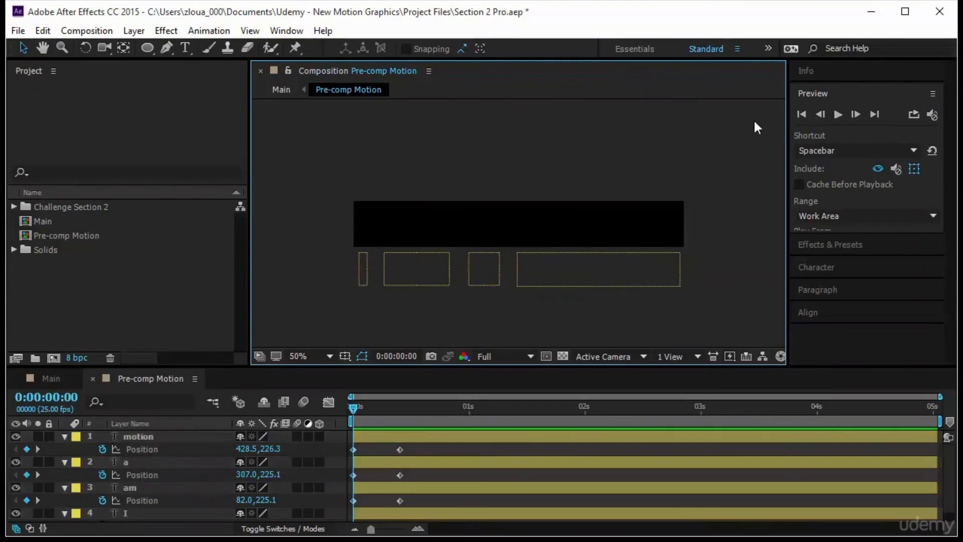
{"action": "left_click", "coordinate": [837, 114]}
Move the second Position keyframe of all four layers earlier, to about 0:00:00:07, and preview the faster reveal
{"action": "left_click_drag", "start_coordinate": [411, 367], "coordinate": [410, 294]}
{"action": "left_click_drag", "start_coordinate": [424, 374], "coordinate": [407, 453]}
{"action": "left_click_drag", "start_coordinate": [584, 334], "coordinate": [257, 351]}
{"action": "left_click_drag", "start_coordinate": [407, 372], "coordinate": [384, 470]}
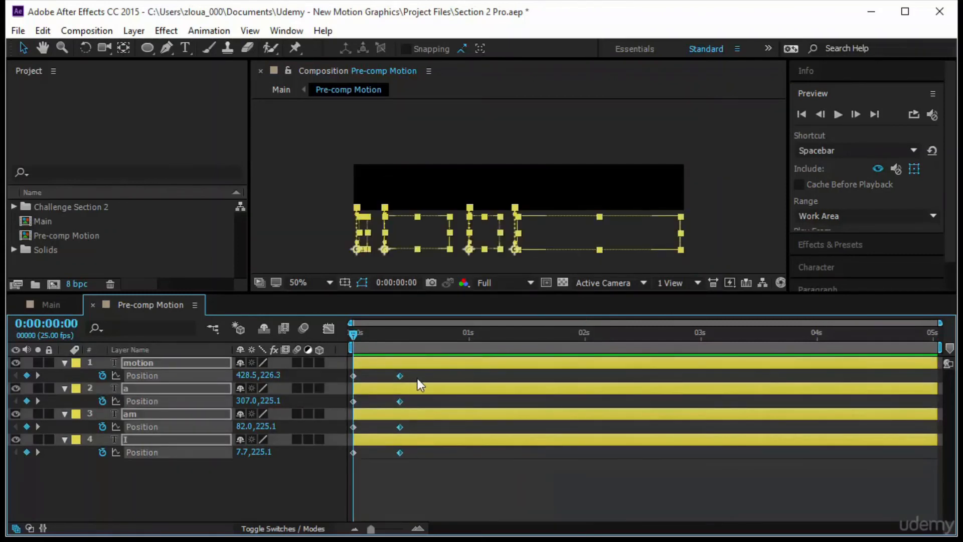
{"action": "left_click_drag", "start_coordinate": [399, 376], "coordinate": [386, 378]}
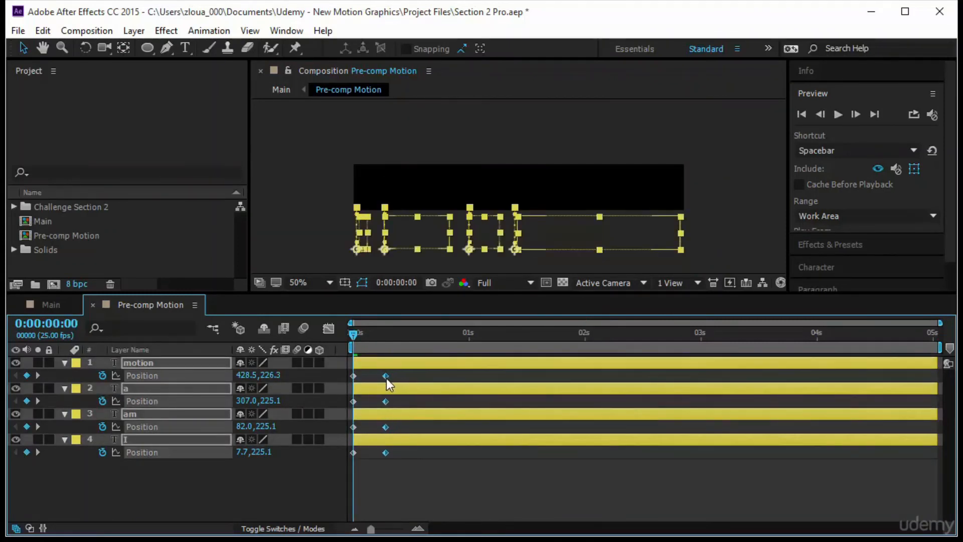
{"action": "left_click", "coordinate": [836, 115]}
{"action": "key", "text": "space"}
Hold the words with Position keyframes at 0:00:01:14, keyframe them below the frame at 0:00:01:20, and preview the exit
{"action": "left_click_drag", "start_coordinate": [593, 373], "coordinate": [530, 383]}
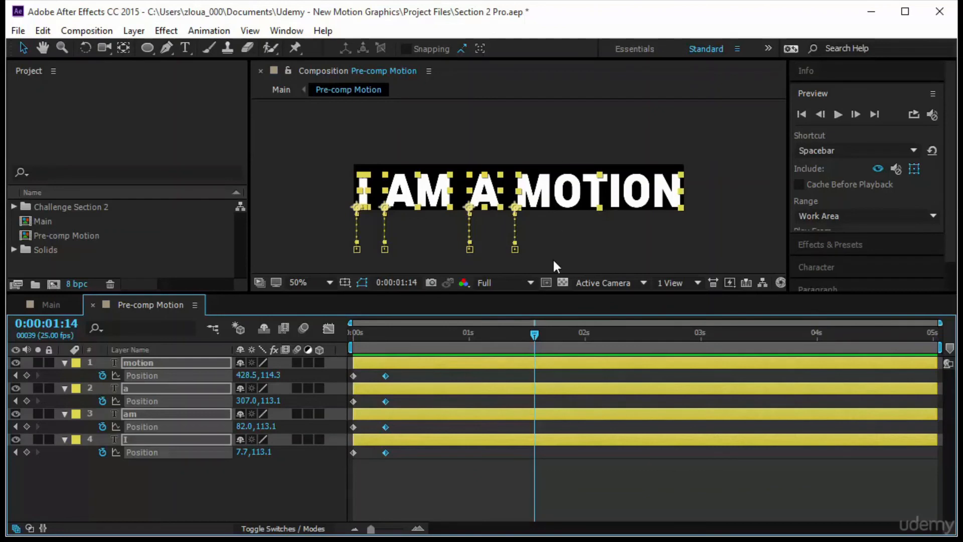
{"action": "left_click", "coordinate": [27, 376]}
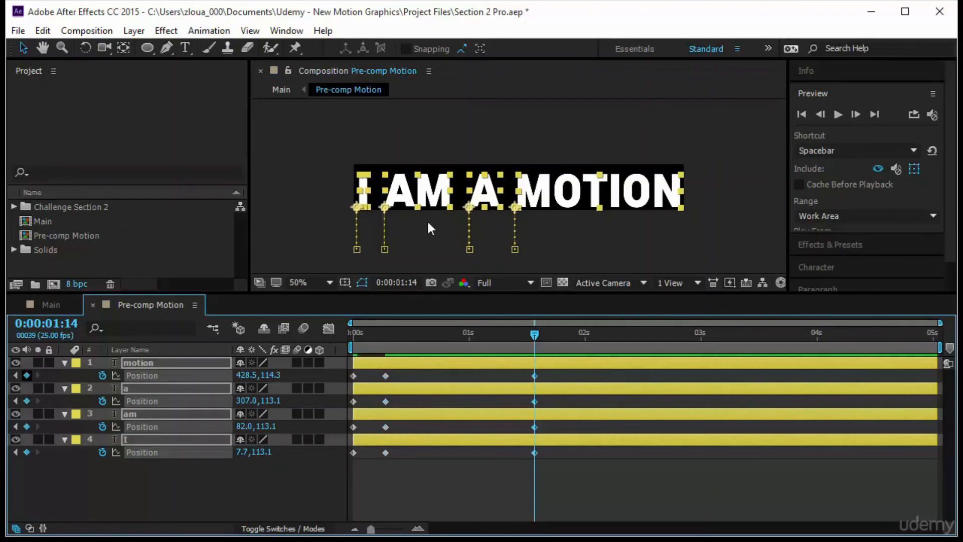
{"action": "left_click_drag", "start_coordinate": [533, 336], "coordinate": [538, 354]}
{"action": "key", "text": "k"}
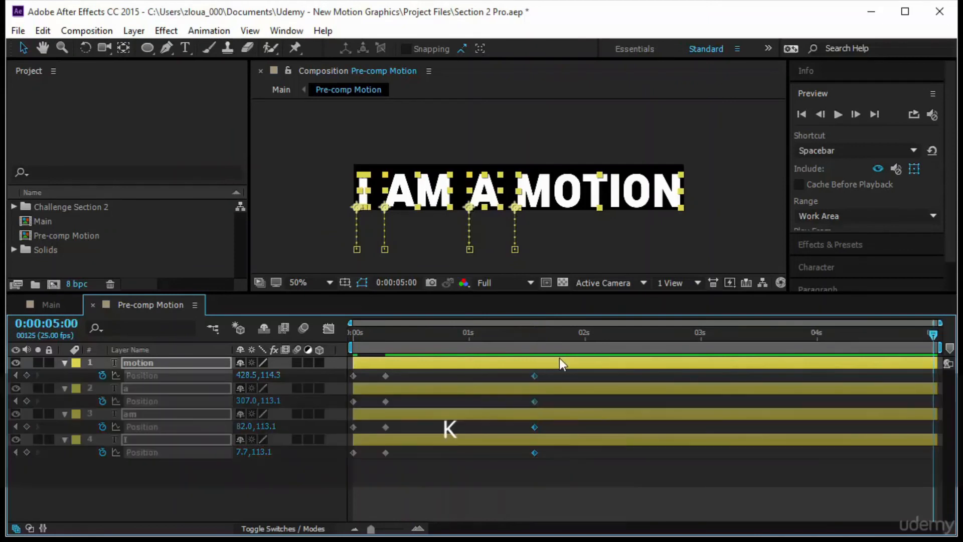
{"action": "key", "text": "j"}
{"action": "left_click_drag", "start_coordinate": [543, 342], "coordinate": [563, 347]}
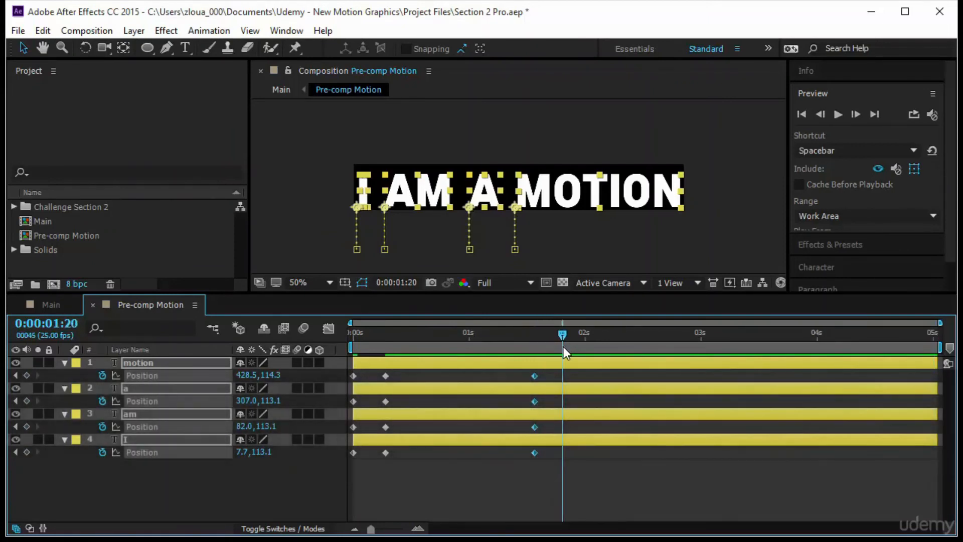
{"action": "left_click_drag", "start_coordinate": [590, 190], "coordinate": [603, 233]}
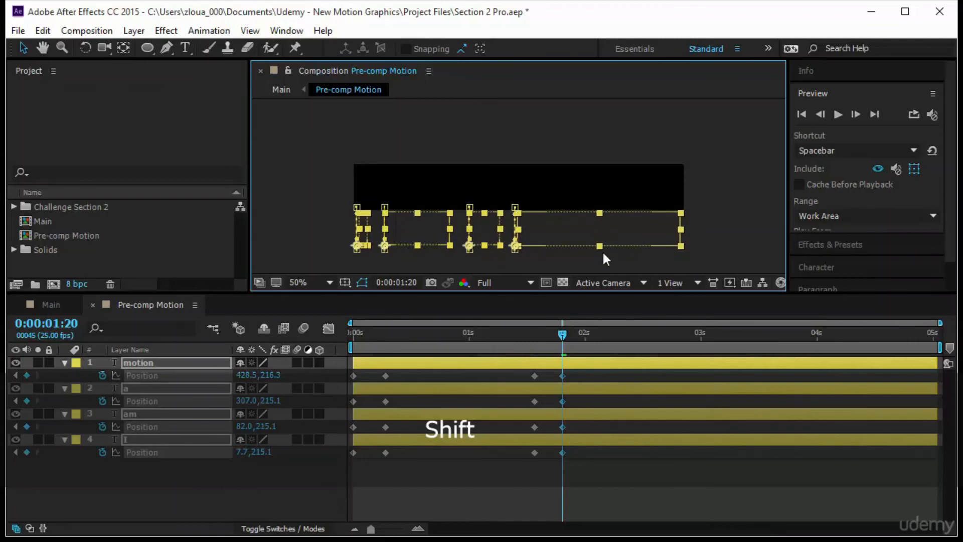
{"action": "left_click_drag", "start_coordinate": [561, 337], "coordinate": [357, 351]}
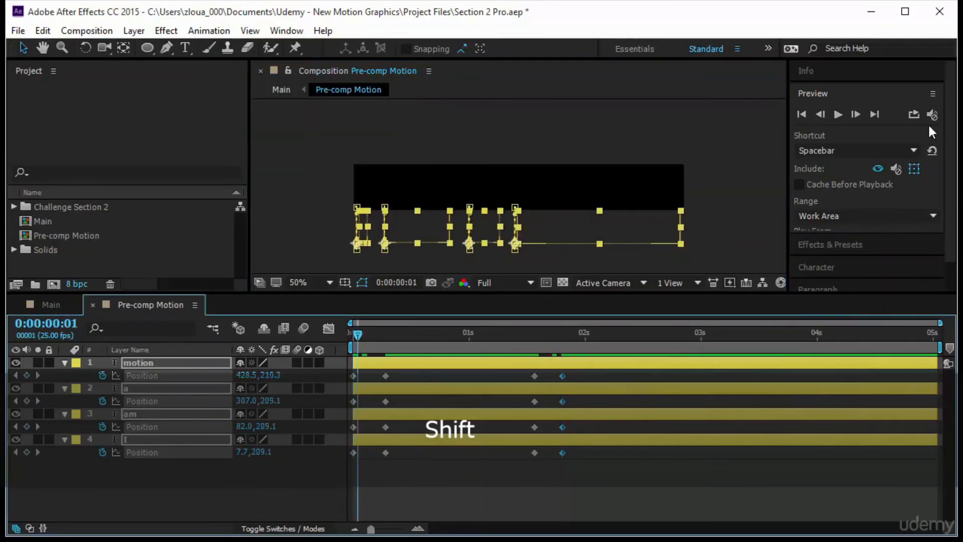
{"action": "left_click", "coordinate": [839, 114]}
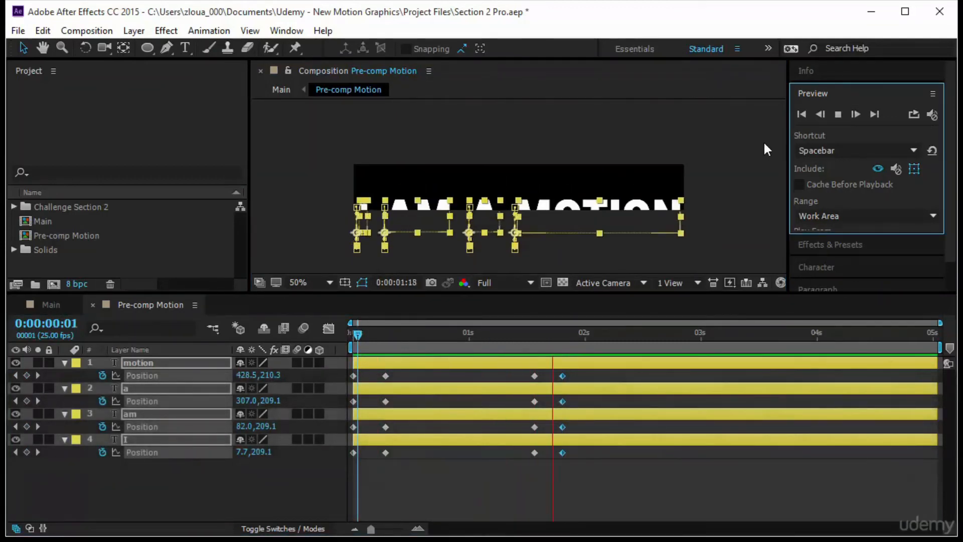
Shift the exit Position keyframes of all four layers later so they start at about 0:00:01:24, and preview
{"action": "left_click_drag", "start_coordinate": [507, 478], "coordinate": [577, 453]}
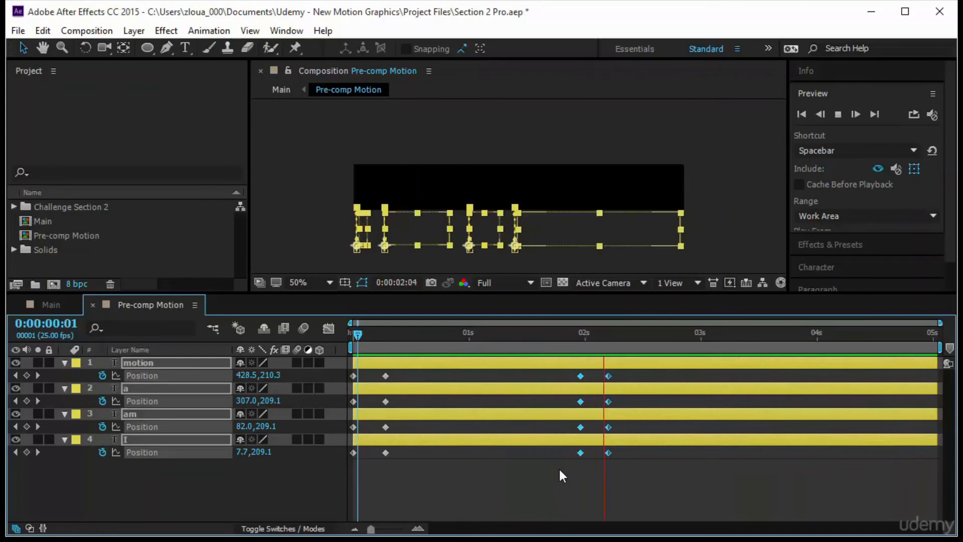
{"action": "left_click", "coordinate": [347, 332]}
{"action": "key", "text": "space"}
{"action": "left_click", "coordinate": [464, 475]}
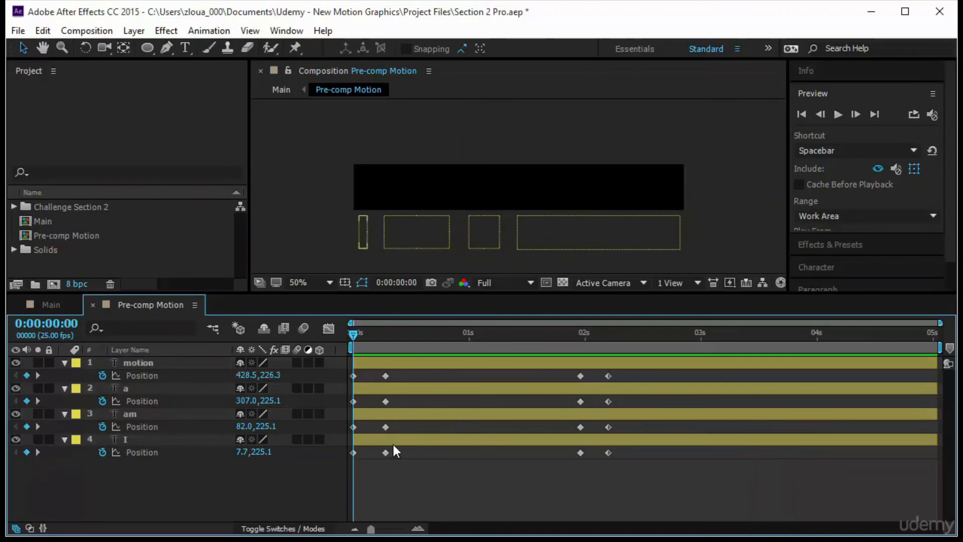
Stagger the am, a and motion layers to start at about frames 6, 13 and 21, and preview the word-by-word reveal
{"action": "left_click_drag", "start_coordinate": [406, 413], "coordinate": [491, 391]}
{"action": "left_click_drag", "start_coordinate": [438, 362], "coordinate": [533, 375]}
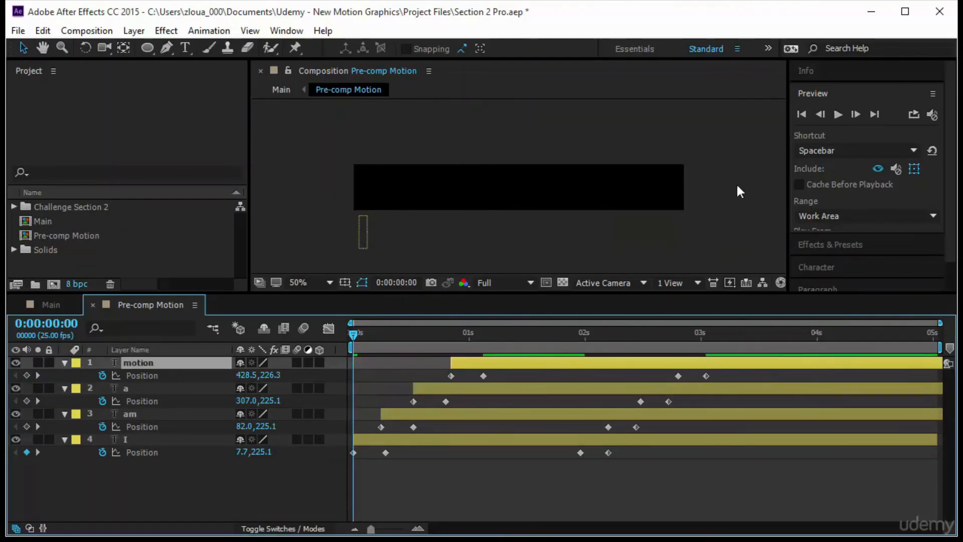
{"action": "left_click", "coordinate": [844, 112]}
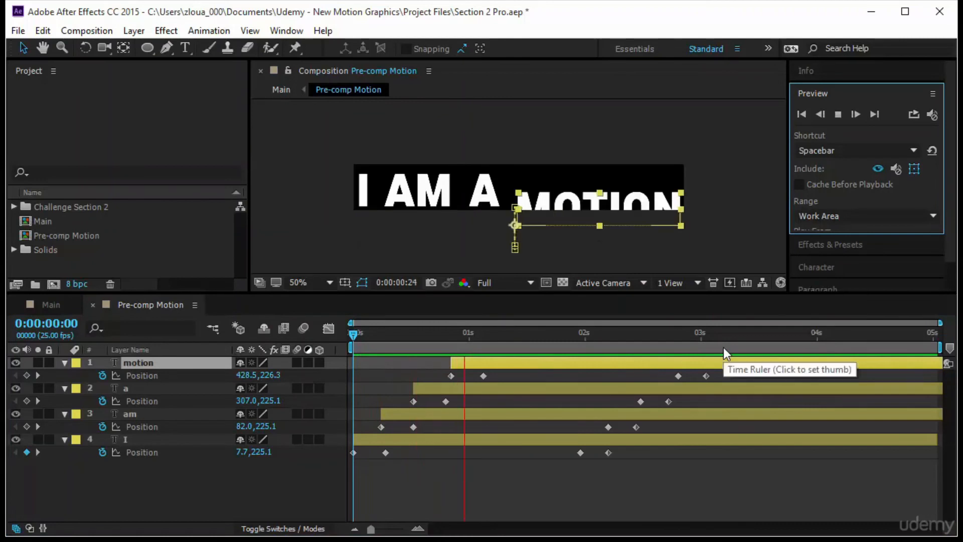
{"action": "left_click", "coordinate": [355, 339]}
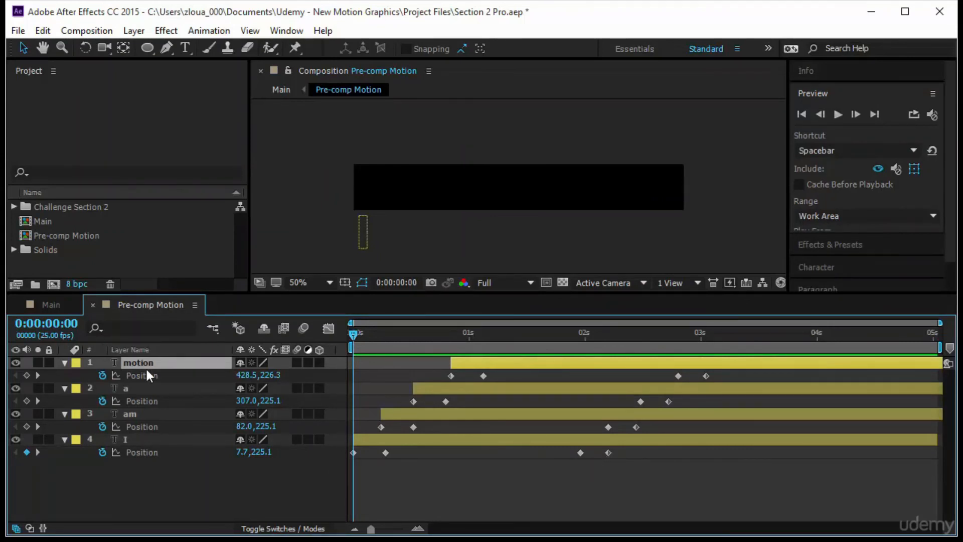
Retime the exit keyframe pairs so the words leave in reverse order, motion first and I last, and preview
{"action": "left_click_drag", "start_coordinate": [710, 392], "coordinate": [573, 377]}
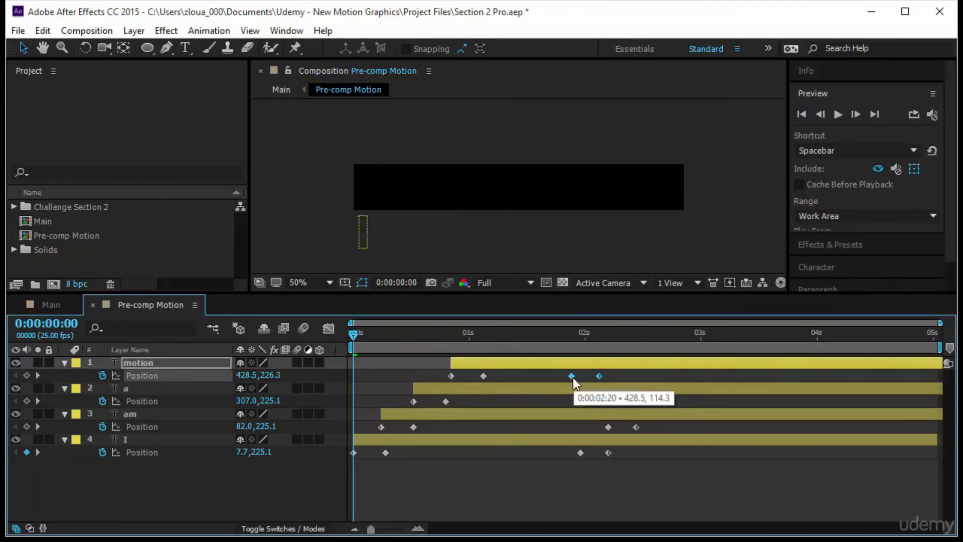
{"action": "left_click_drag", "start_coordinate": [676, 400], "coordinate": [664, 428]}
{"action": "left_click_drag", "start_coordinate": [577, 453], "coordinate": [694, 462]}
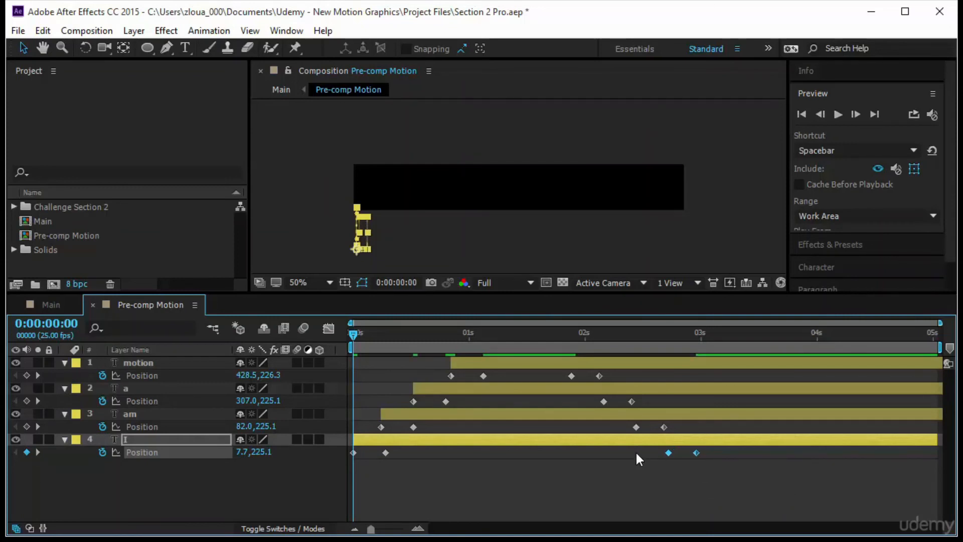
{"action": "left_click", "coordinate": [837, 114]}
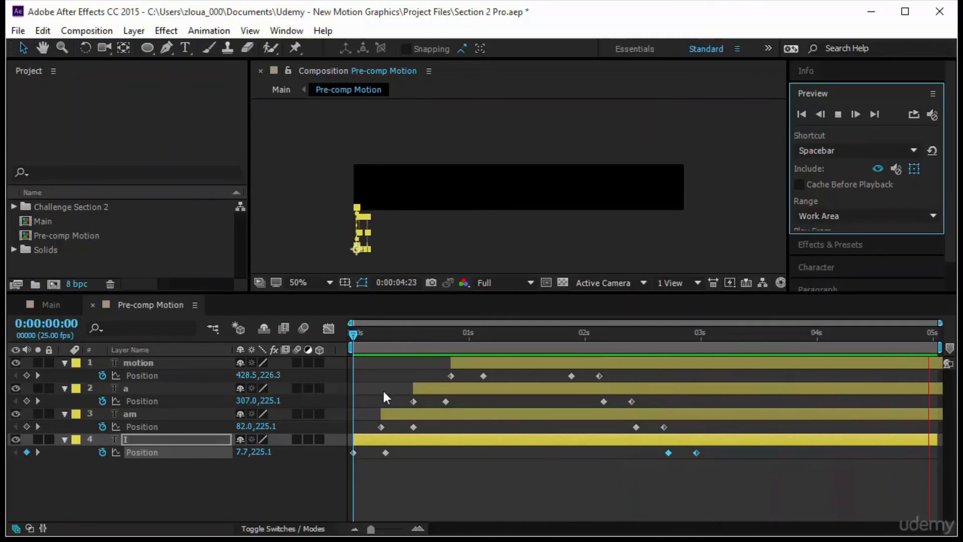
In Main, pre-compose the artist and grahics text layers together into a new composition named Pre-comp Artist
{"action": "left_click", "coordinate": [49, 304]}
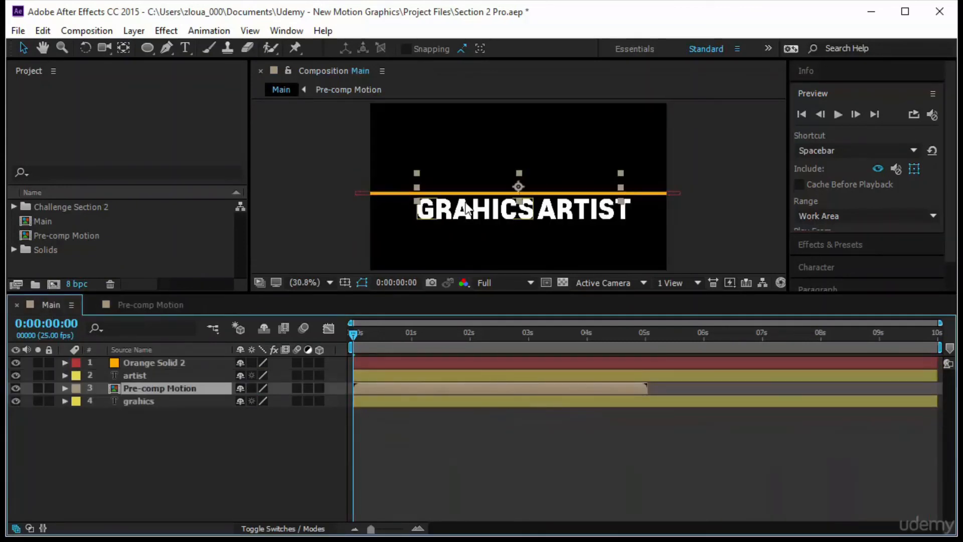
{"action": "left_click", "coordinate": [477, 231]}
{"action": "left_click", "coordinate": [576, 215], "text": "shift"}
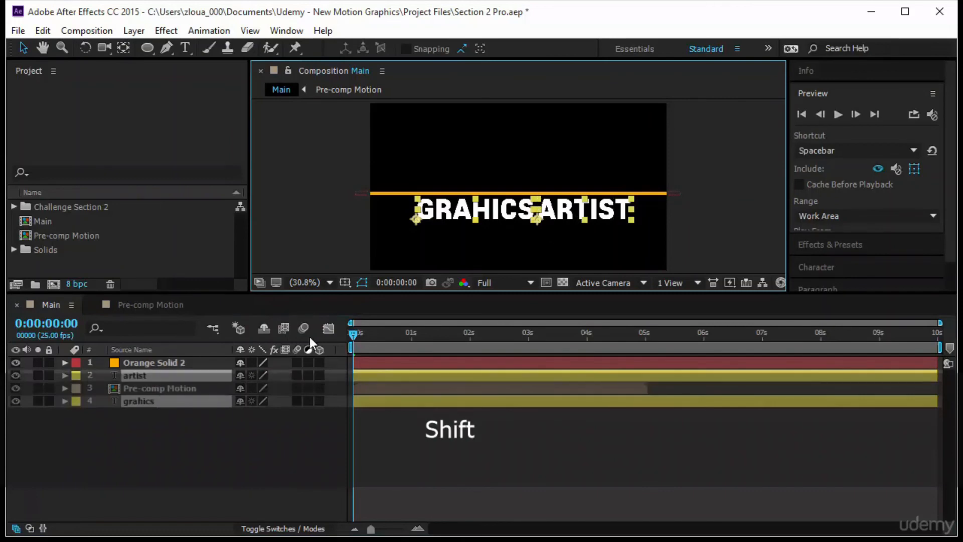
{"action": "right_click", "coordinate": [212, 378]}
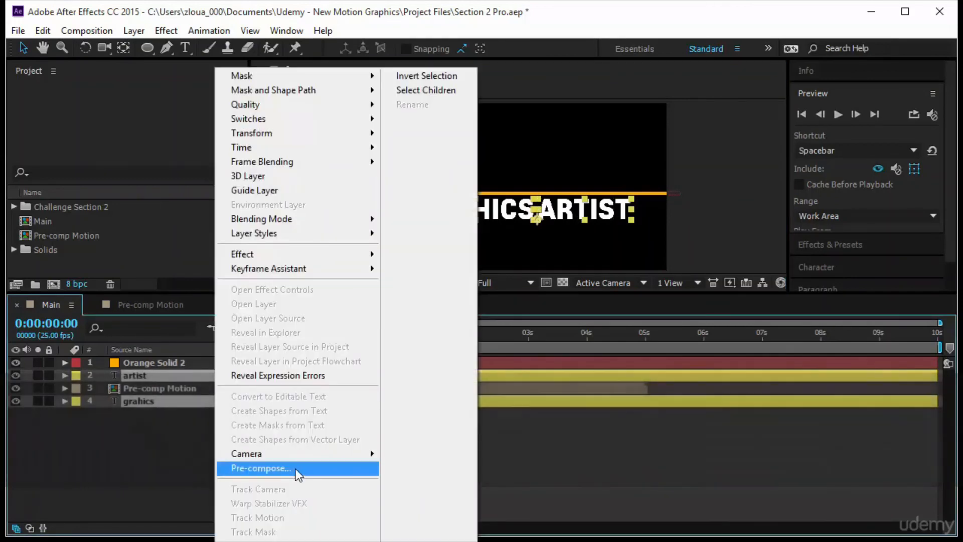
{"action": "left_click", "coordinate": [293, 468]}
{"action": "left_click", "coordinate": [294, 128]}
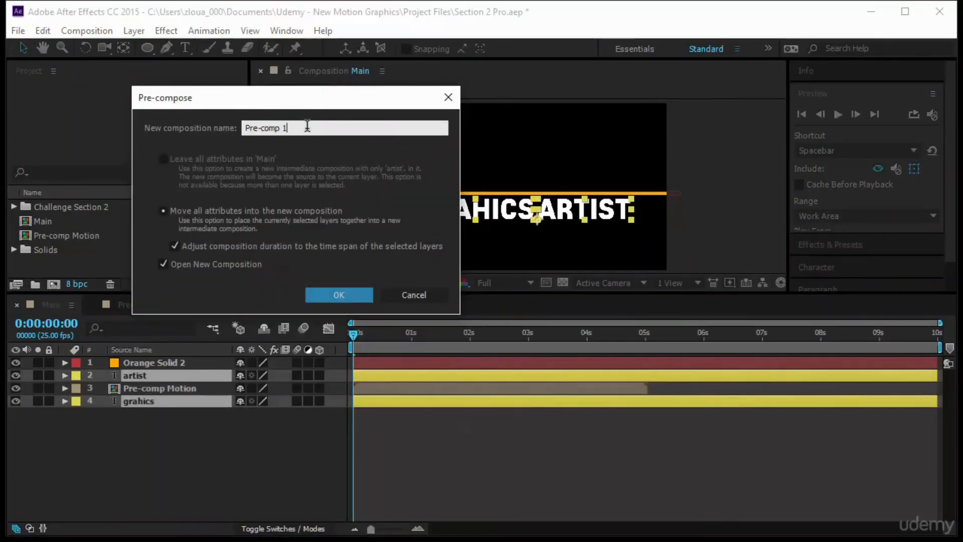
{"action": "key", "text": "BackSpace"}
{"action": "type", "text": "A"}
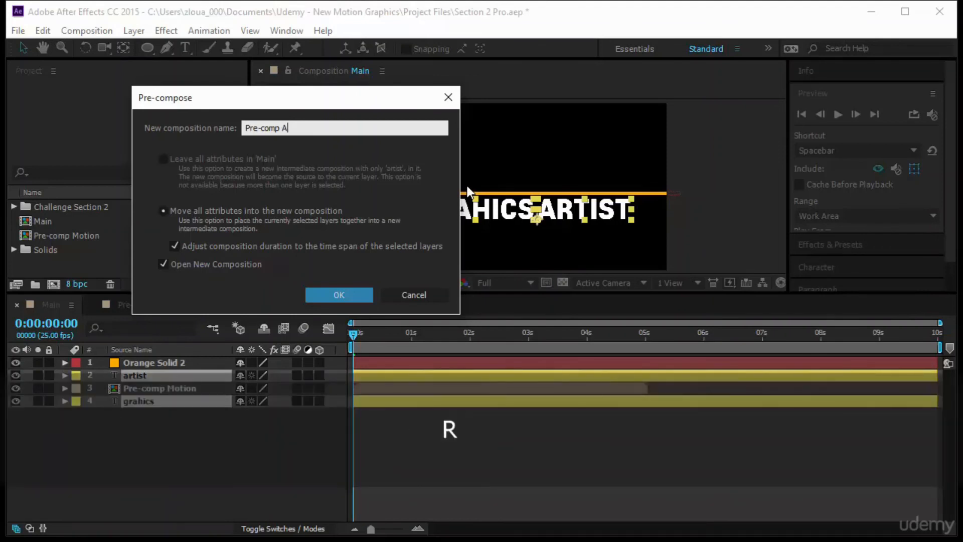
{"action": "type", "text": "rtist"}
{"action": "key", "text": "Return"}
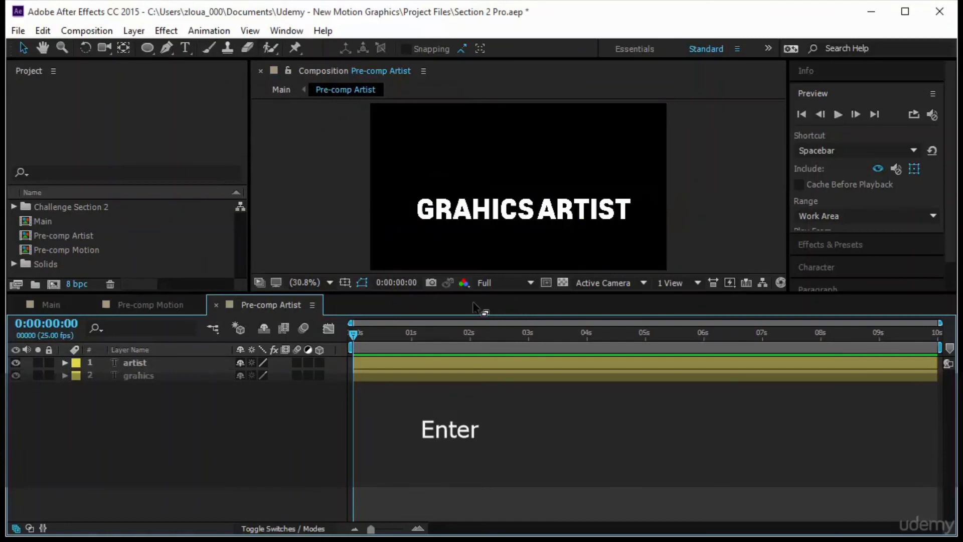
Draw a tight region of interest around the GRAHICS ARTIST text and crop Pre-comp Artist to it
{"action": "left_click", "coordinate": [484, 214]}
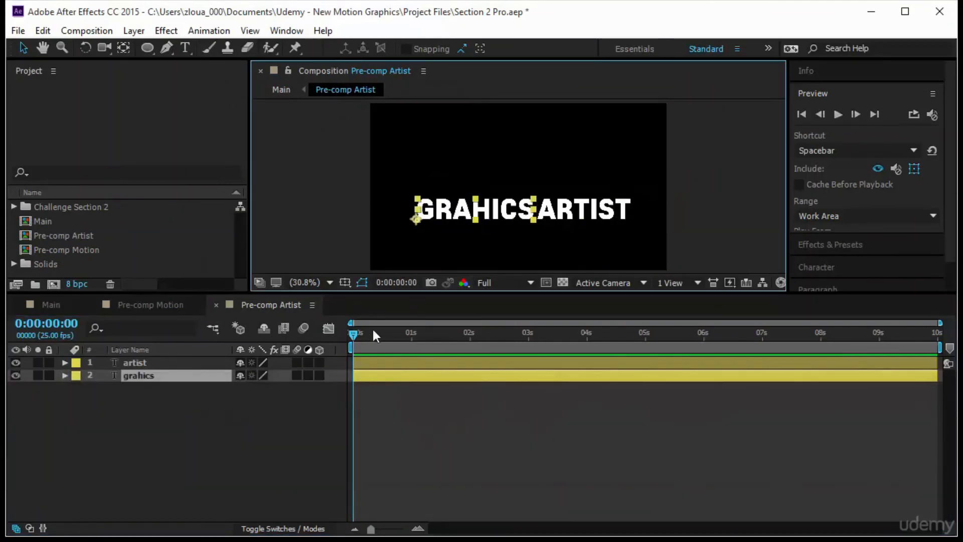
{"action": "left_click_drag", "start_coordinate": [404, 293], "coordinate": [414, 392]}
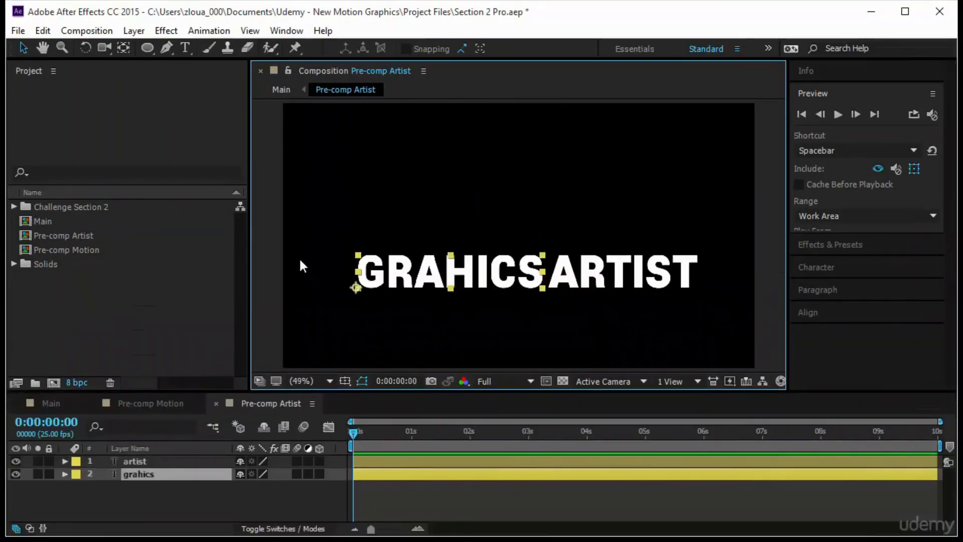
{"action": "left_click", "coordinate": [513, 307]}
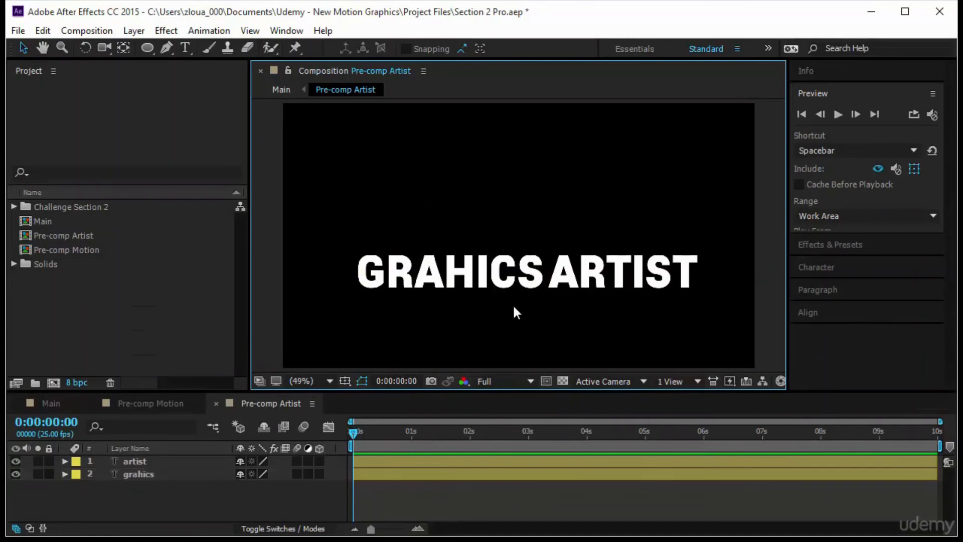
{"action": "left_click", "coordinate": [545, 381]}
{"action": "left_click_drag", "start_coordinate": [347, 244], "coordinate": [595, 285]}
{"action": "left_click_drag", "start_coordinate": [660, 296], "coordinate": [705, 279]}
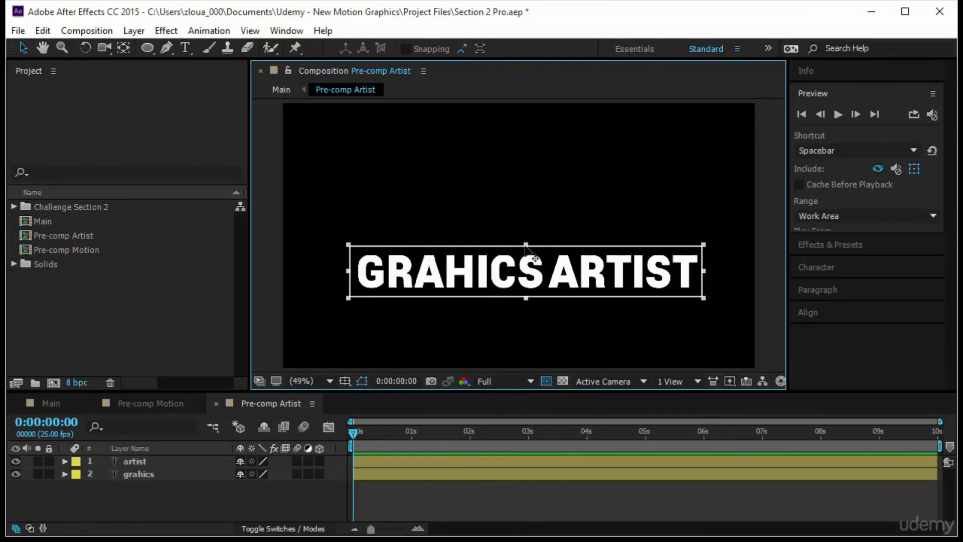
{"action": "left_click_drag", "start_coordinate": [525, 245], "coordinate": [526, 250]}
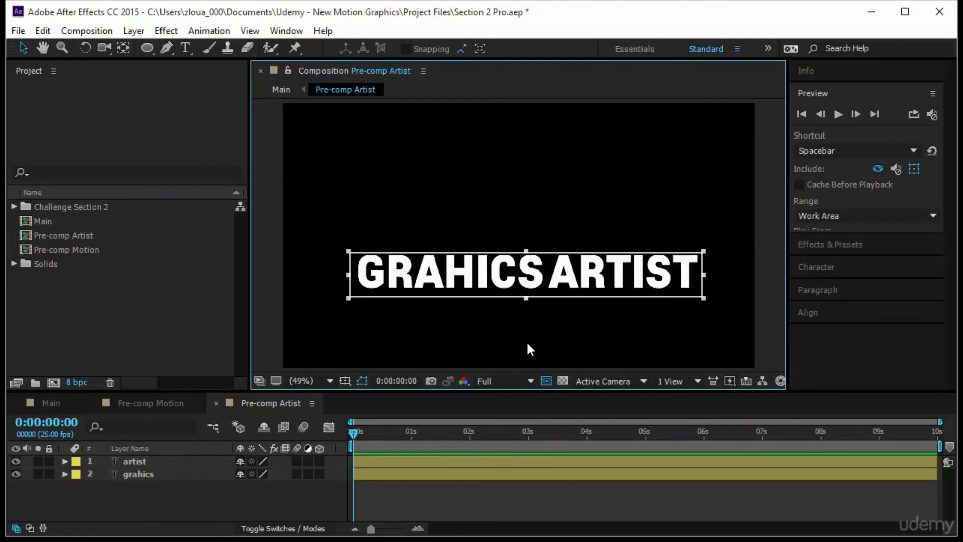
{"action": "left_click", "coordinate": [88, 30]}
{"action": "left_click", "coordinate": [143, 120]}
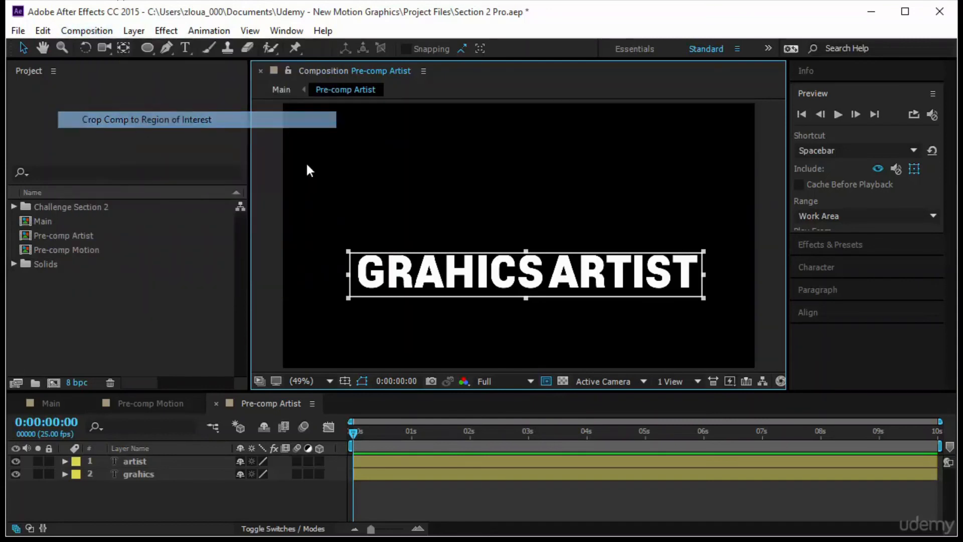
Keyframe both words' Position at 0:00:00:10, place them above the frame (Y -7.7) at 0:00:00:00, and preview the entrance
{"action": "left_click_drag", "start_coordinate": [351, 435], "coordinate": [374, 436]}
{"action": "left_click", "coordinate": [176, 461]}
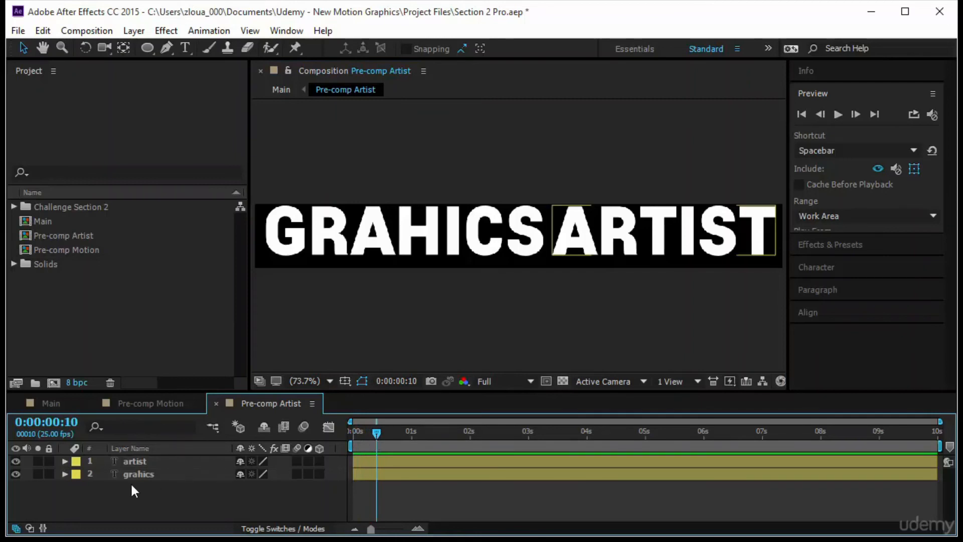
{"action": "left_click_drag", "start_coordinate": [141, 496], "coordinate": [150, 462]}
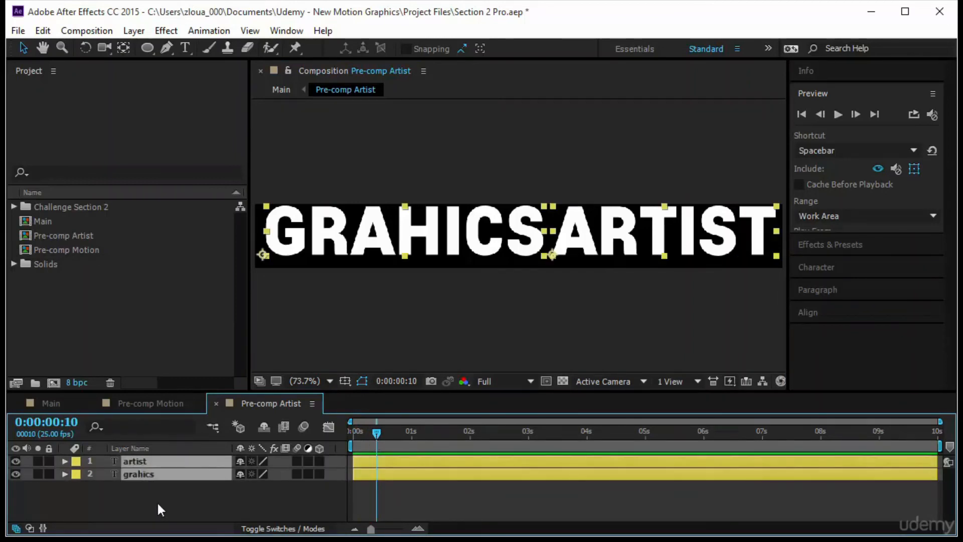
{"action": "key", "text": "p"}
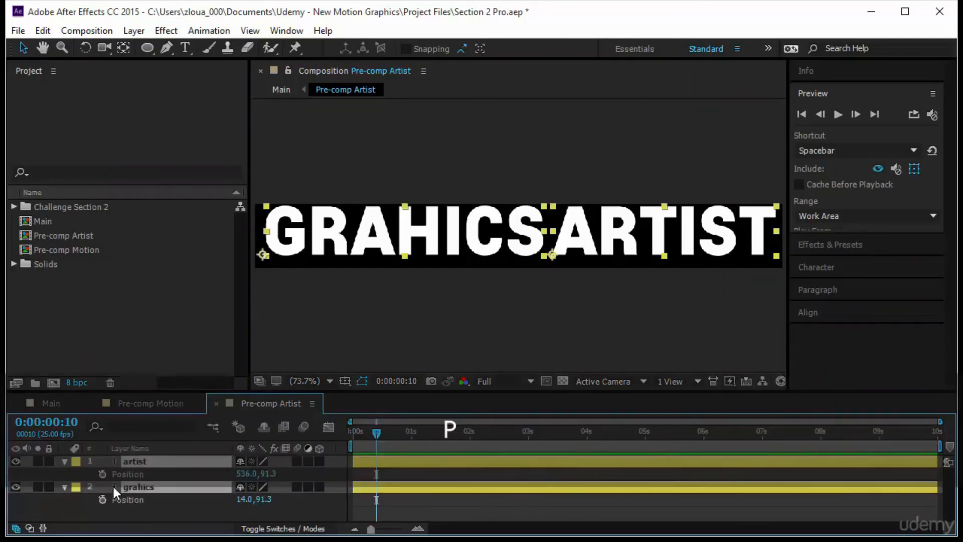
{"action": "left_click", "coordinate": [101, 474]}
{"action": "key", "text": "Home"}
{"action": "left_click", "coordinate": [466, 243]}
{"action": "left_click_drag", "start_coordinate": [466, 243], "coordinate": [464, 181]}
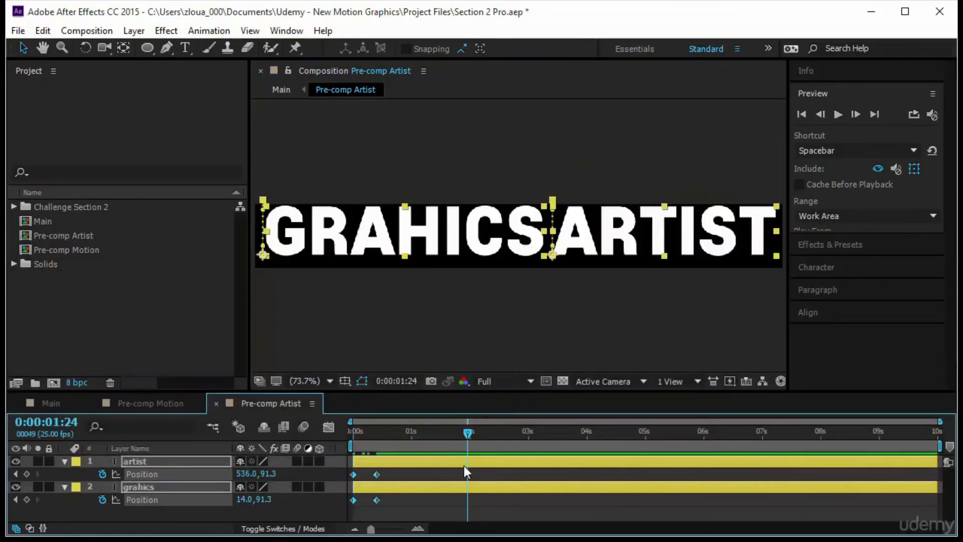
{"action": "left_click", "coordinate": [801, 114]}
{"action": "left_click", "coordinate": [836, 114]}
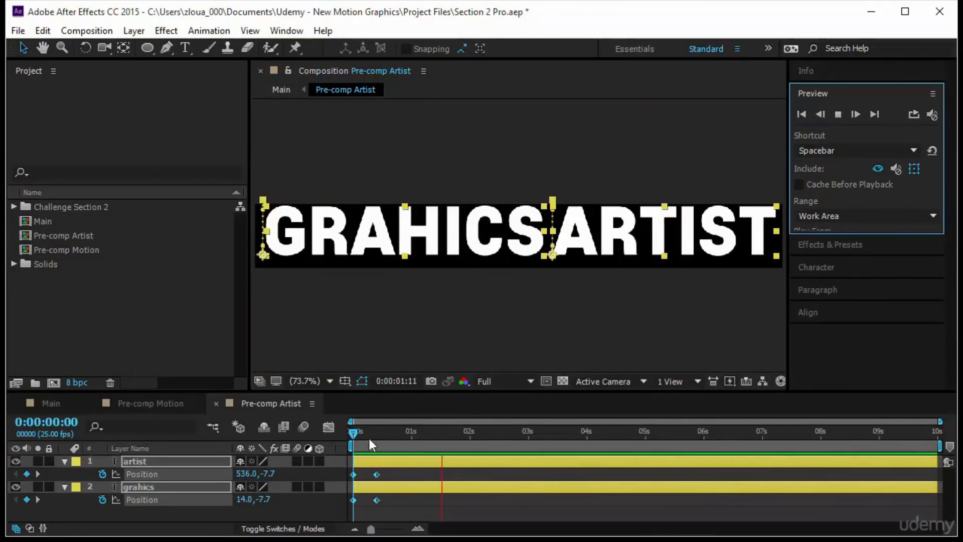
Copy the entrance Position keyframes of the artist and grahics layers and paste them on each layer at 0:00:02:01
{"action": "left_click_drag", "start_coordinate": [353, 429], "coordinate": [473, 446]}
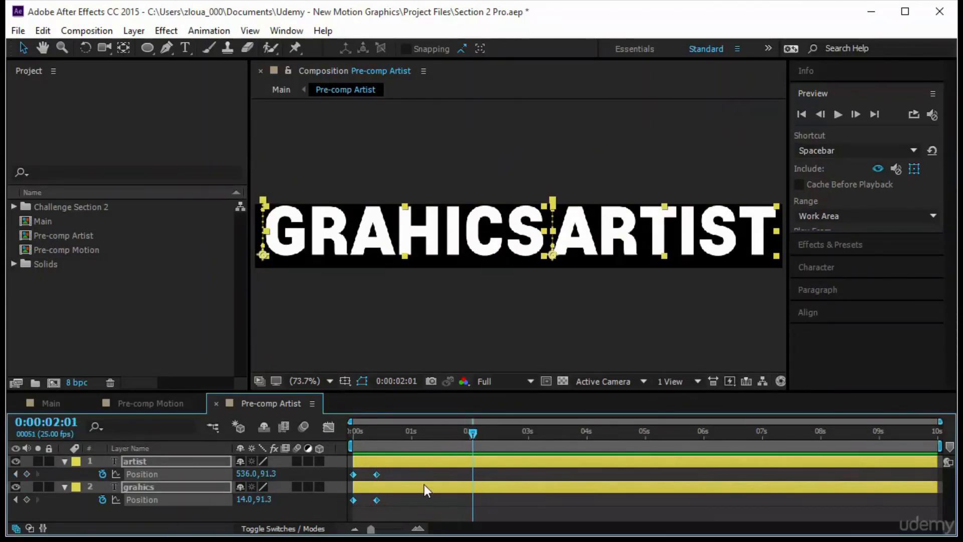
{"action": "left_click_drag", "start_coordinate": [406, 471], "coordinate": [344, 477]}
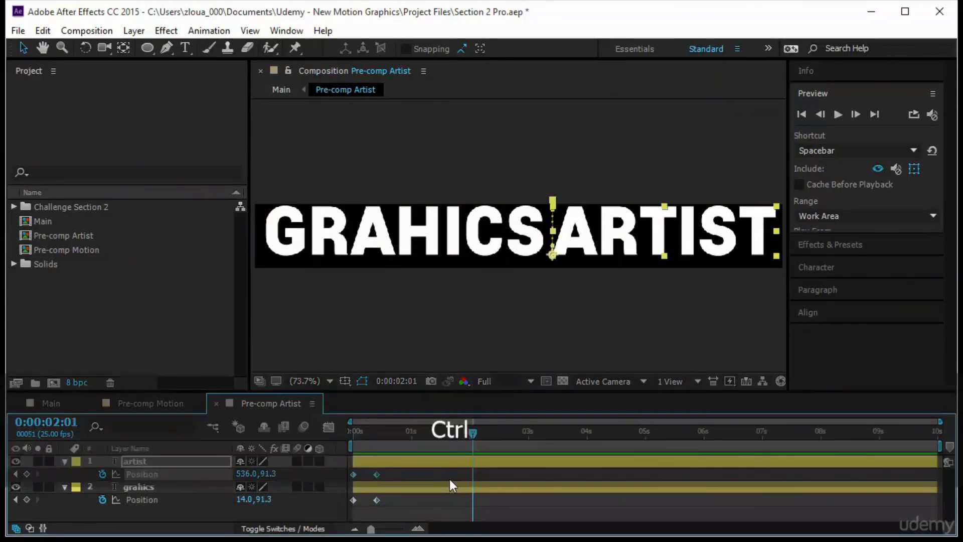
{"action": "key", "text": "ctrl+c"}
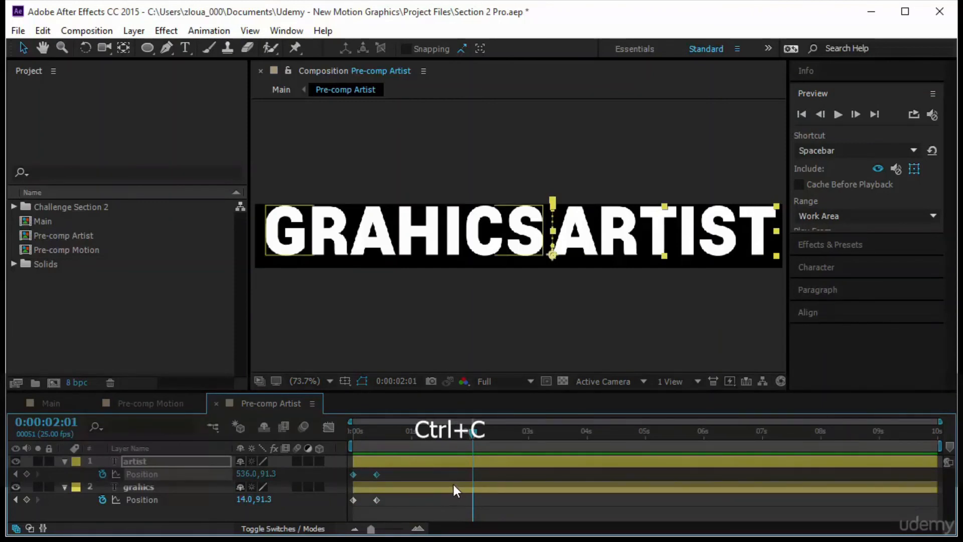
{"action": "key", "text": "ctrl+v"}
{"action": "left_click_drag", "start_coordinate": [415, 499], "coordinate": [338, 507]}
{"action": "key", "text": "ctrl+c"}
{"action": "key", "text": "ctrl+v"}
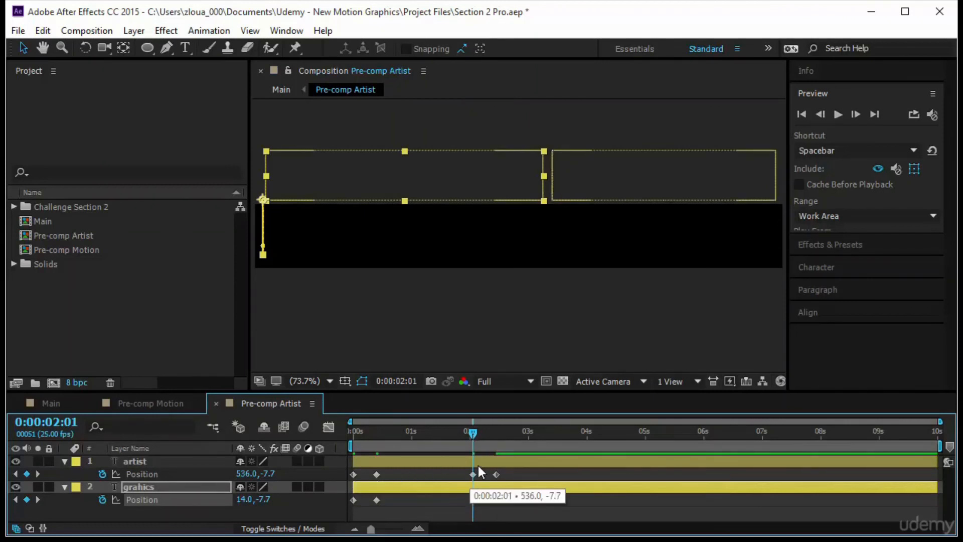
{"action": "key", "text": "ctrl+v"}
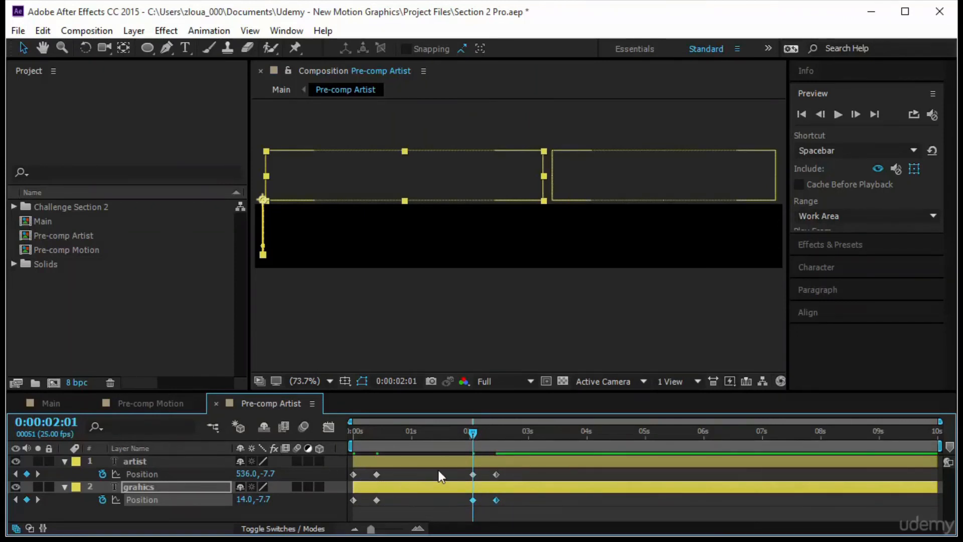
Time-reverse the pasted Position keyframes of both layers so the words slide back up, and preview the exit
{"action": "left_click_drag", "start_coordinate": [473, 434], "coordinate": [425, 480]}
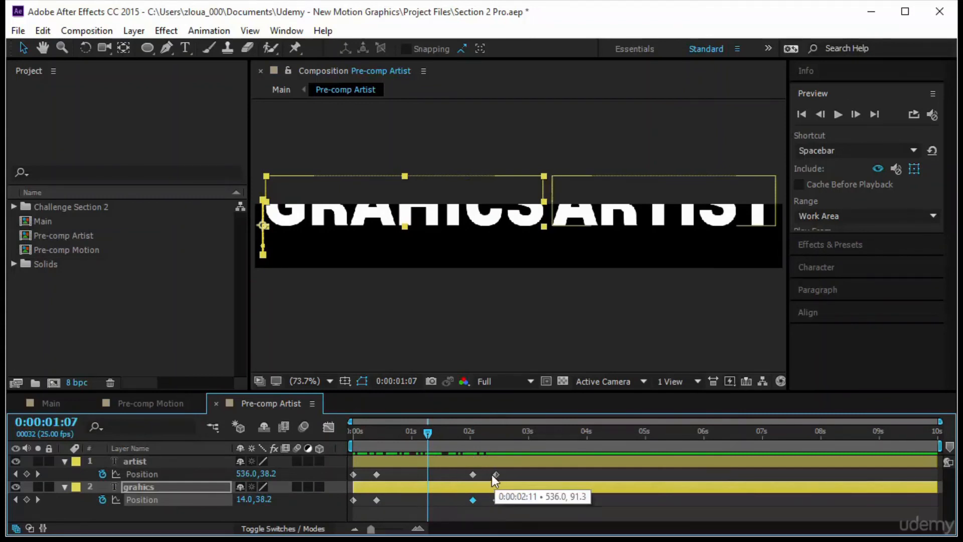
{"action": "left_click_drag", "start_coordinate": [482, 474], "coordinate": [471, 501]}
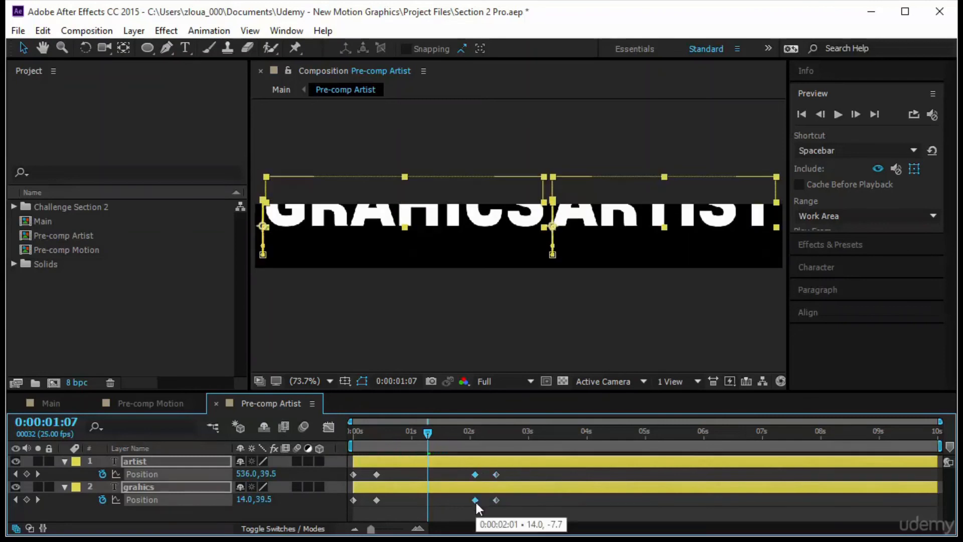
{"action": "key", "text": "ctrl+z"}
{"action": "left_click_drag", "start_coordinate": [520, 507], "coordinate": [458, 467]}
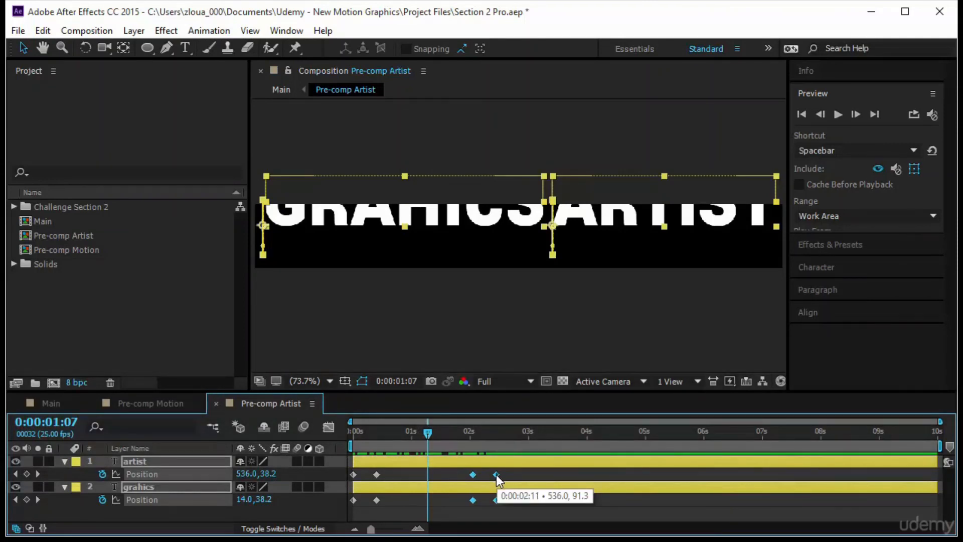
{"action": "right_click", "coordinate": [496, 475]}
{"action": "mouse_move", "coordinate": [515, 468]}
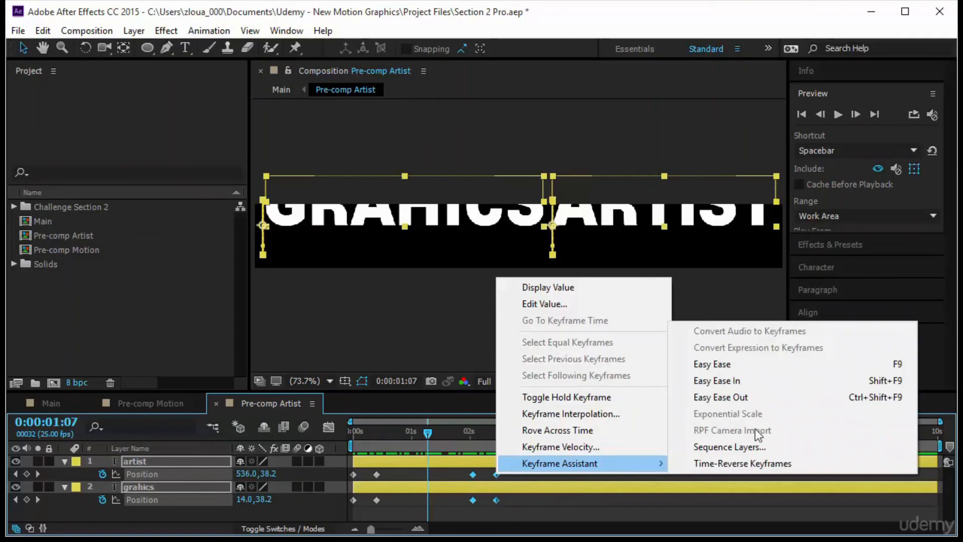
{"action": "left_click", "coordinate": [805, 468]}
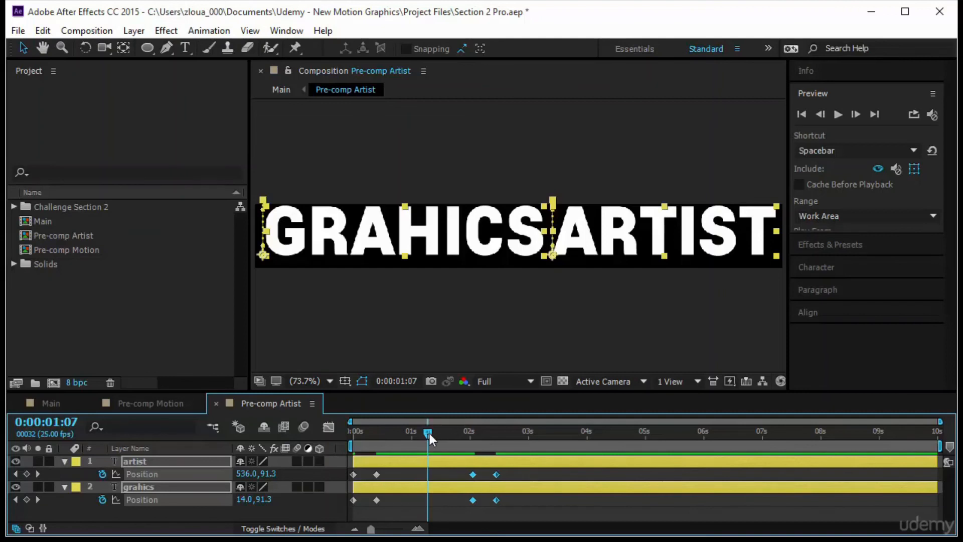
{"action": "left_click_drag", "start_coordinate": [429, 433], "coordinate": [292, 453]}
{"action": "left_click", "coordinate": [837, 114]}
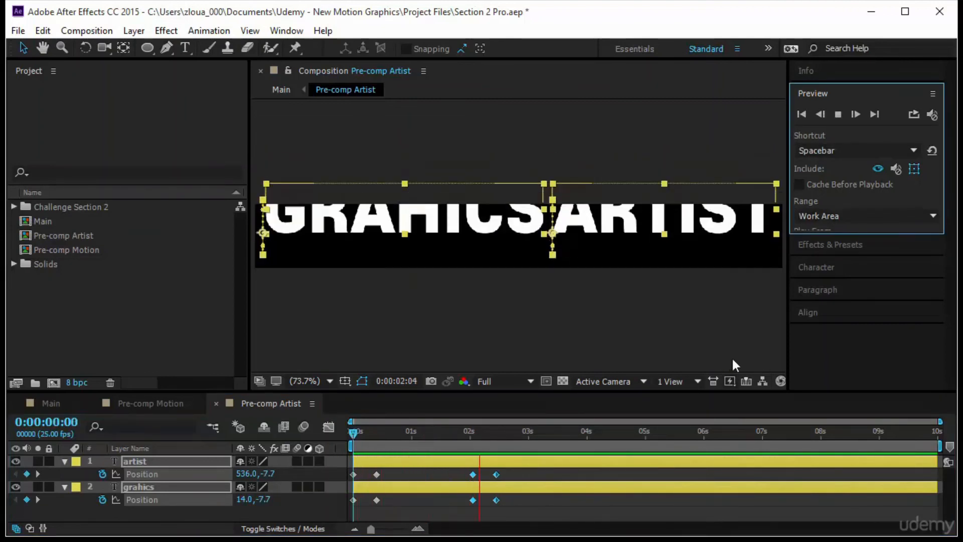
Delay the grahics layer to start at about frame 11, after artist, and preview the stagger
{"action": "left_click", "coordinate": [451, 496]}
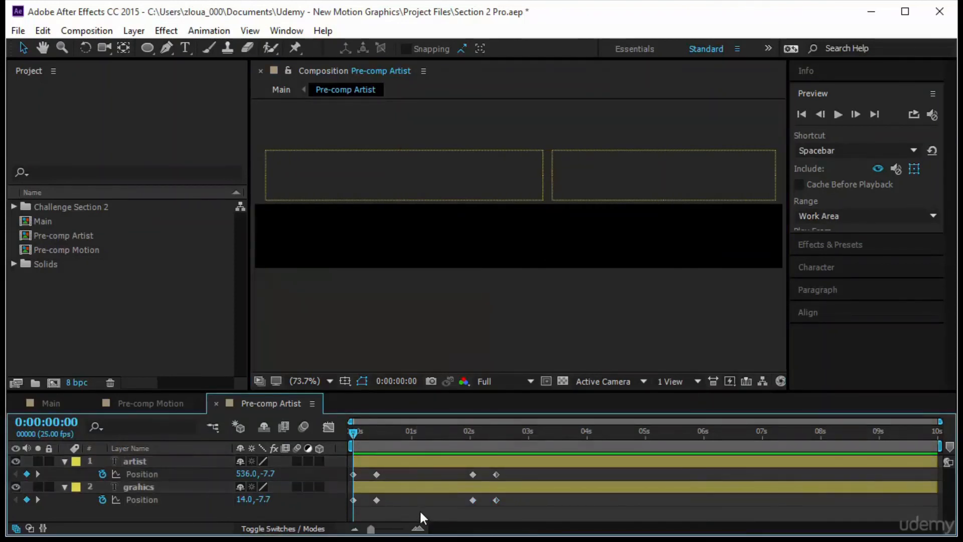
{"action": "left_click_drag", "start_coordinate": [406, 487], "coordinate": [432, 489]}
{"action": "left_click", "coordinate": [836, 115]}
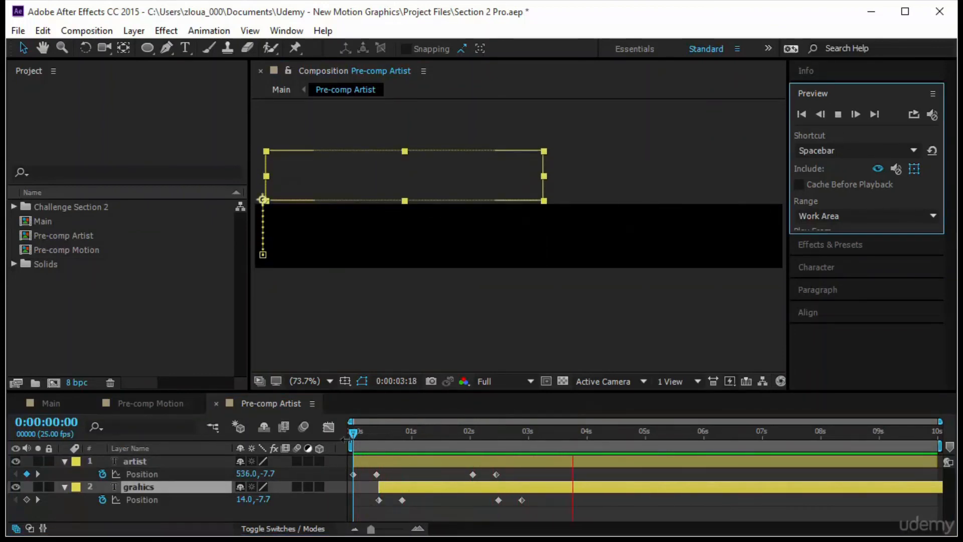
Retime the exit keyframe pairs so grahics leaves at about 0:00:01:19 and artist at about 0:00:02:05, and preview
{"action": "left_click_drag", "start_coordinate": [354, 434], "coordinate": [410, 447]}
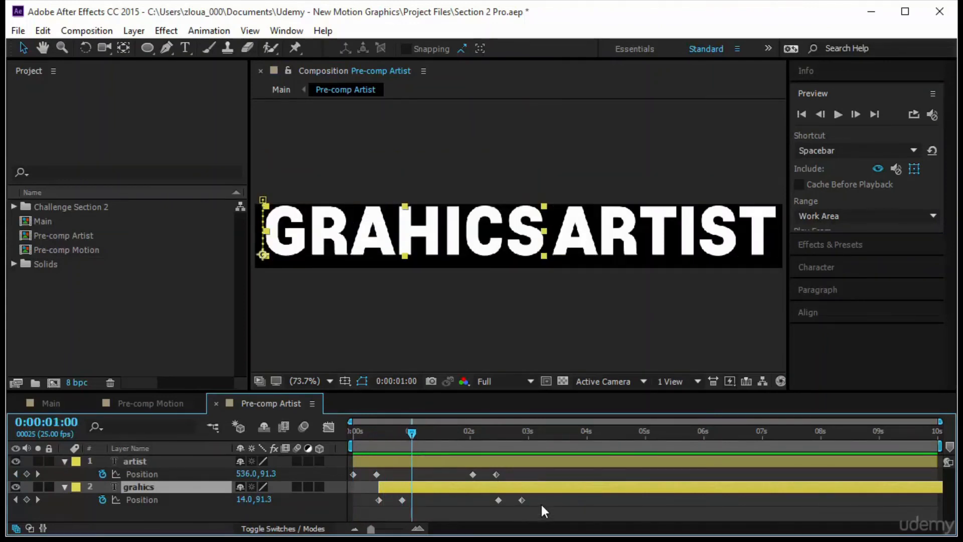
{"action": "left_click_drag", "start_coordinate": [542, 502], "coordinate": [495, 500]}
{"action": "left_click_drag", "start_coordinate": [453, 469], "coordinate": [548, 477]}
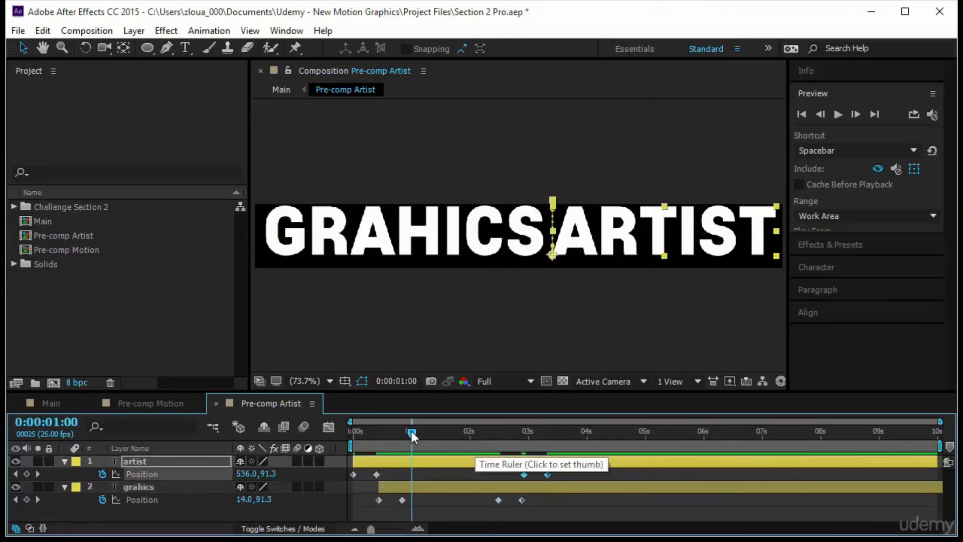
{"action": "left_click_drag", "start_coordinate": [483, 503], "coordinate": [503, 476]}
{"action": "left_click_drag", "start_coordinate": [411, 432], "coordinate": [354, 432]}
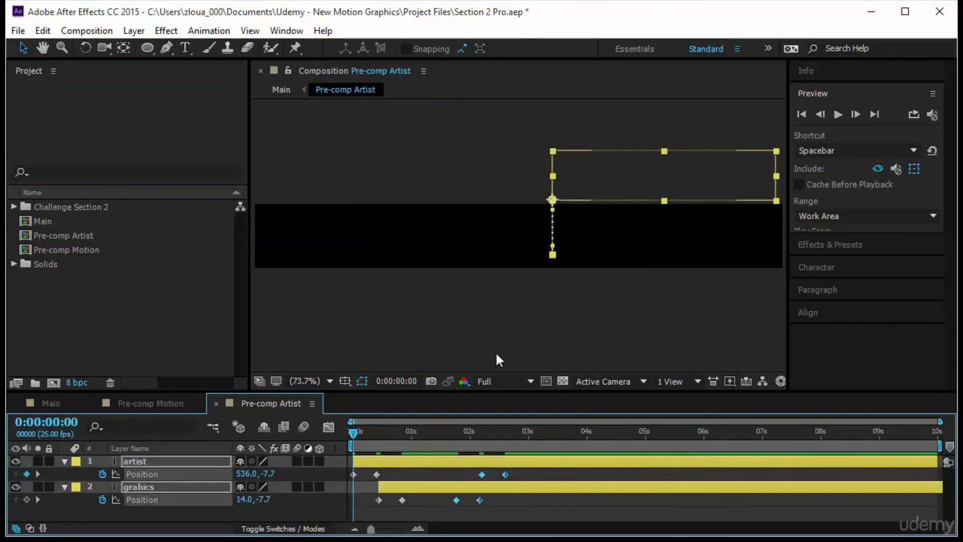
{"action": "left_click", "coordinate": [843, 114]}
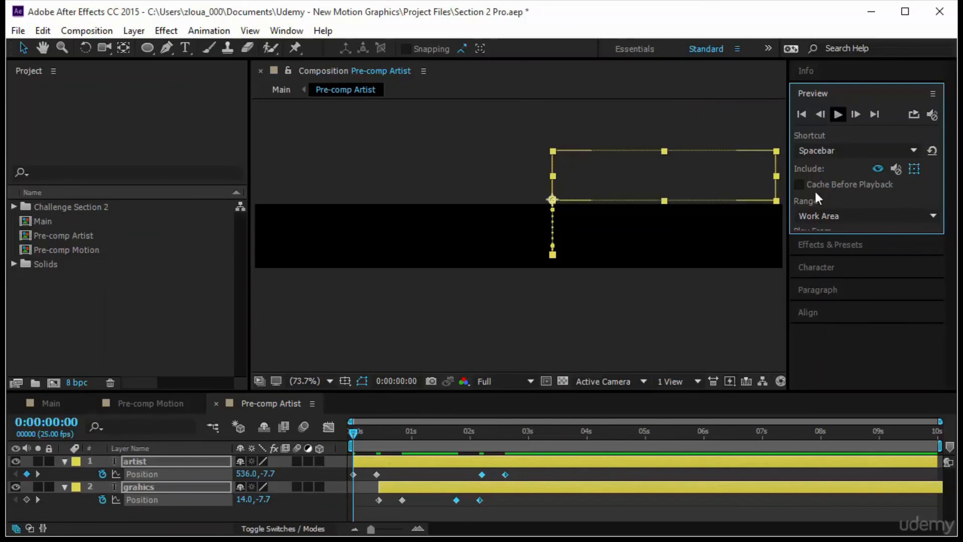
{"action": "key", "text": "space"}
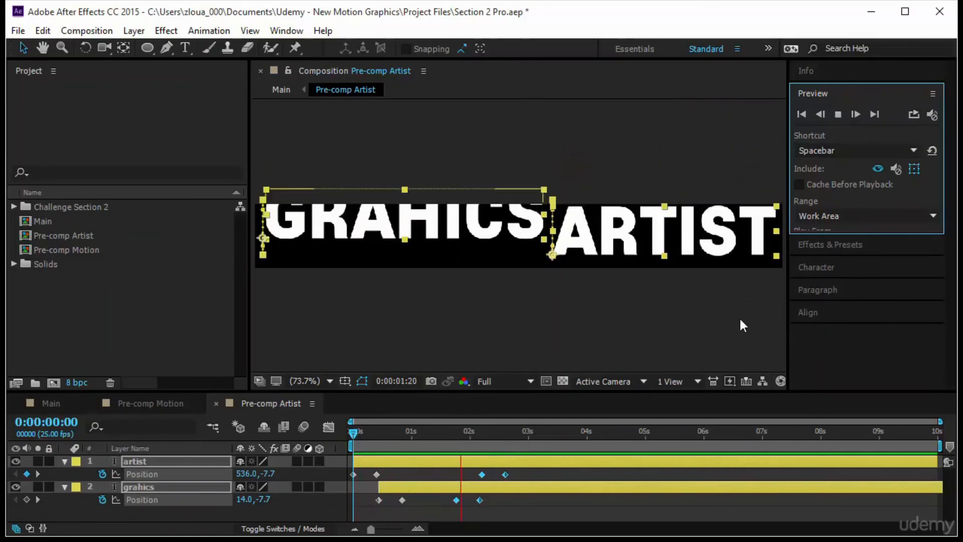
In Main, place Pre-comp Motion just above the orange line and Pre-comp Artist just below it, and preview
{"action": "left_click_drag", "start_coordinate": [356, 433], "coordinate": [406, 451]}
{"action": "left_click", "coordinate": [51, 404]}
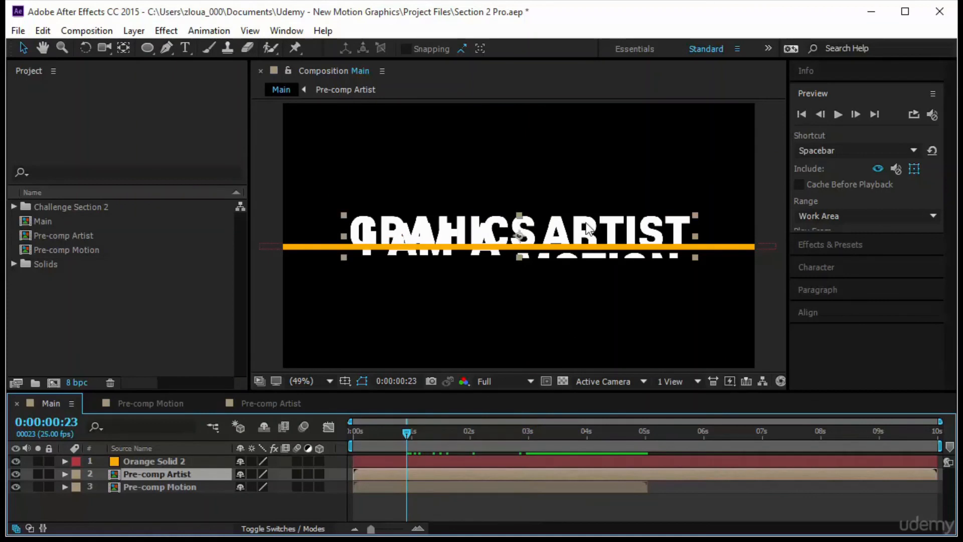
{"action": "left_click", "coordinate": [190, 488]}
{"action": "left_click_drag", "start_coordinate": [472, 231], "coordinate": [474, 180]}
{"action": "left_click_drag", "start_coordinate": [462, 232], "coordinate": [460, 271]}
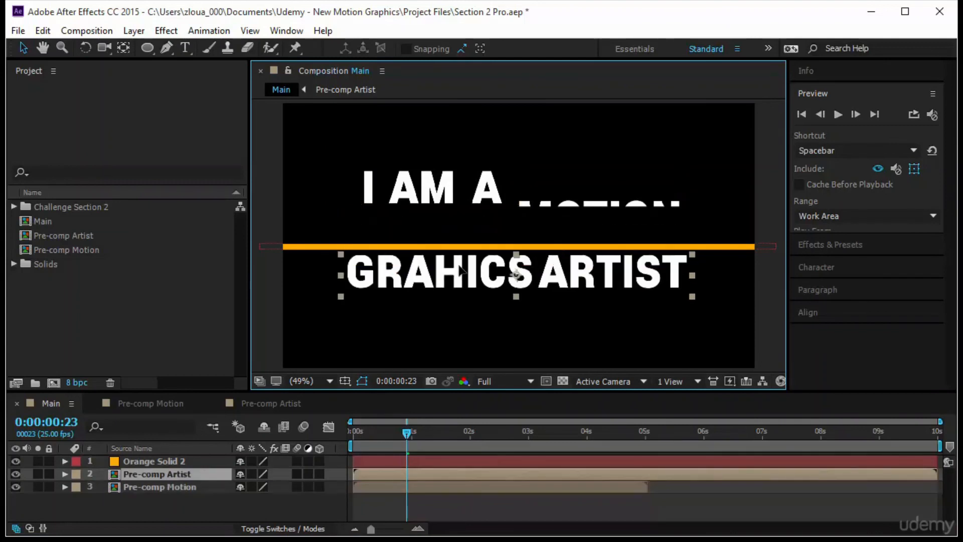
{"action": "left_click_drag", "start_coordinate": [484, 187], "coordinate": [479, 224]}
{"action": "left_click_drag", "start_coordinate": [486, 443], "coordinate": [447, 449]}
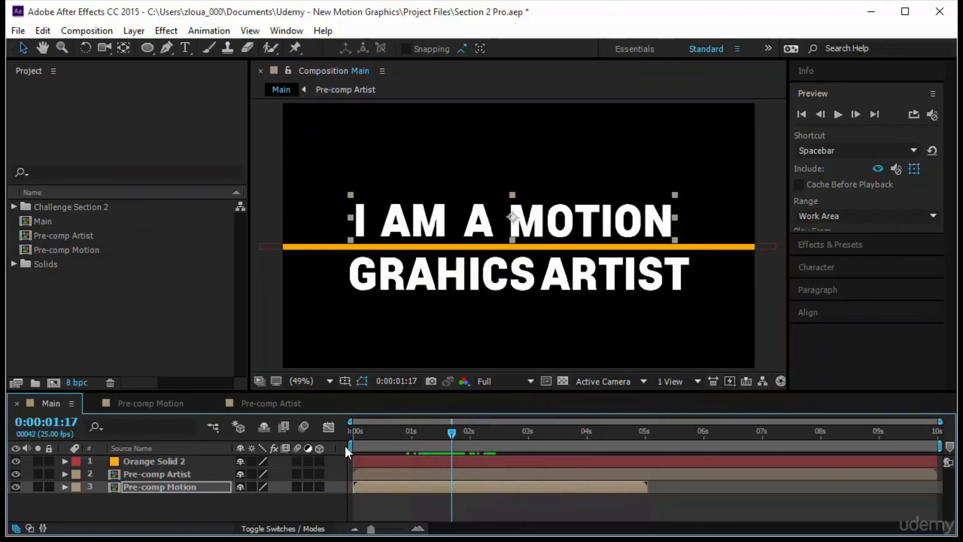
{"action": "key", "text": "Home"}
{"action": "left_click", "coordinate": [837, 113]}
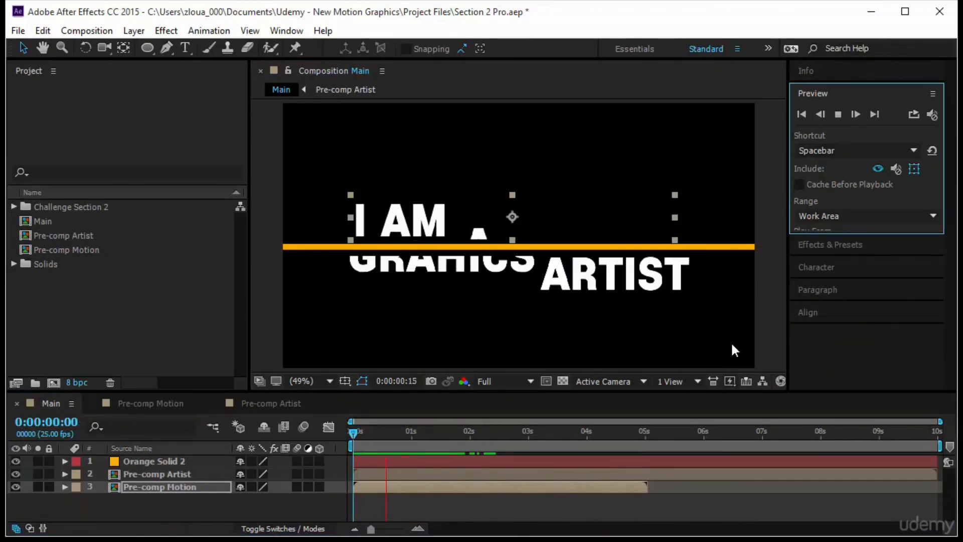
Trim the Pre-comp Artist composition to a work area ending at 0:00:05:00, and preview Main from the start
{"action": "left_click", "coordinate": [500, 474]}
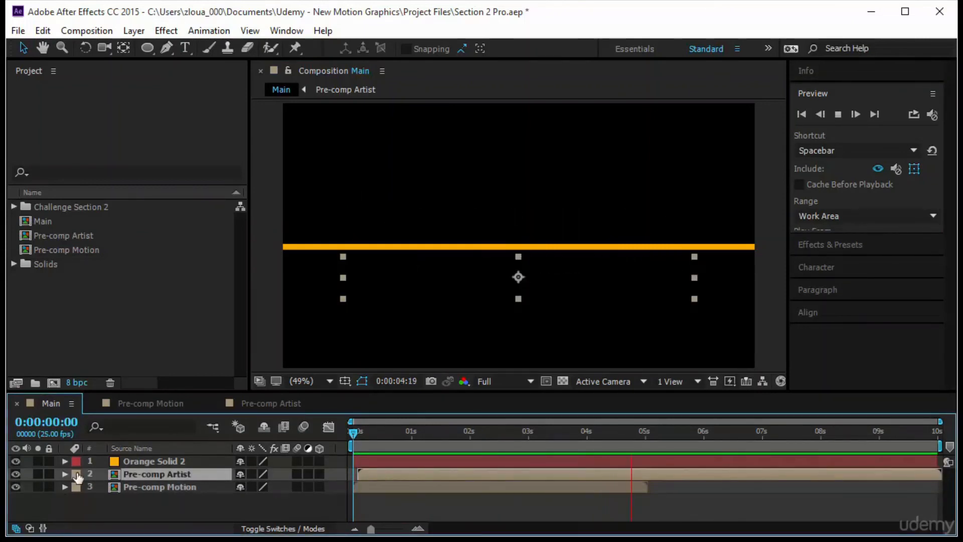
{"action": "double_click", "coordinate": [152, 475]}
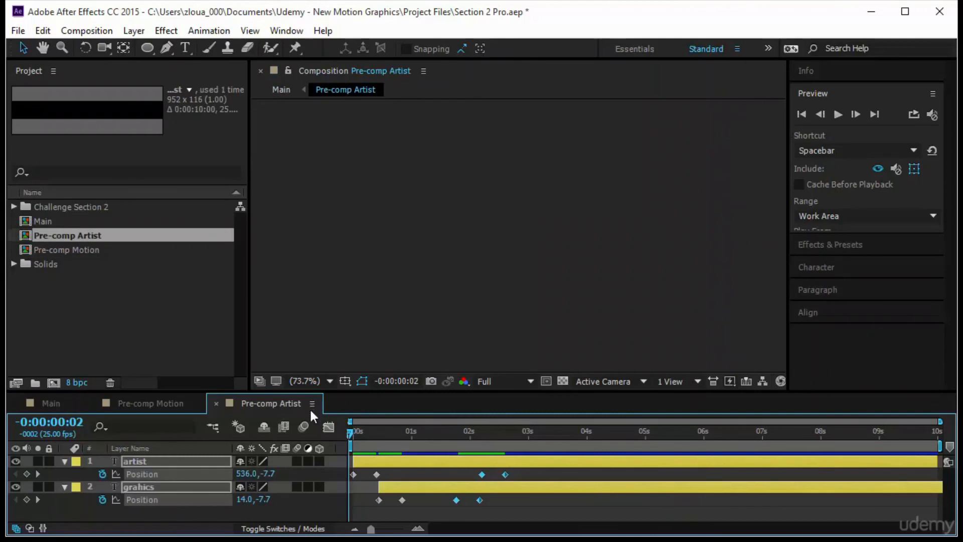
{"action": "left_click_drag", "start_coordinate": [351, 432], "coordinate": [653, 468]}
{"action": "key", "text": "n"}
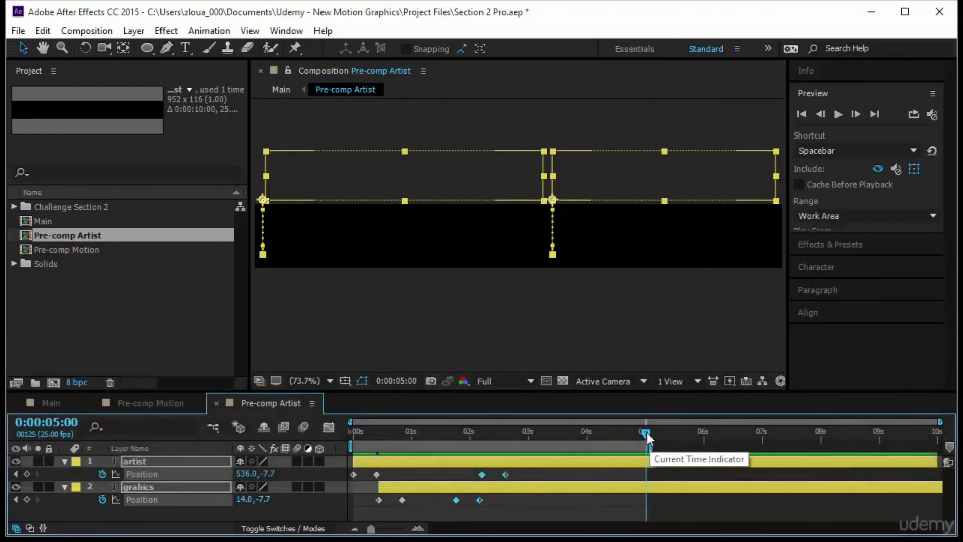
{"action": "right_click", "coordinate": [531, 447]}
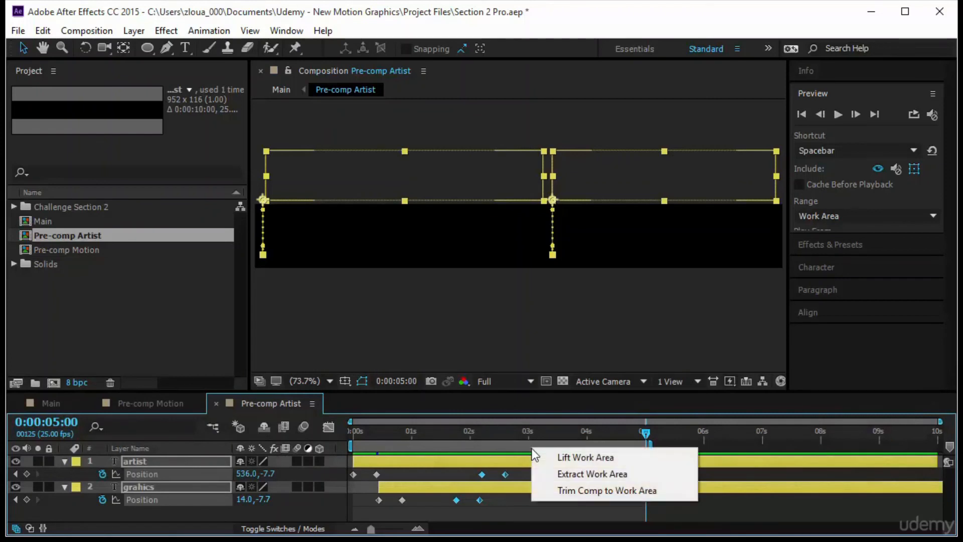
{"action": "left_click", "coordinate": [572, 494]}
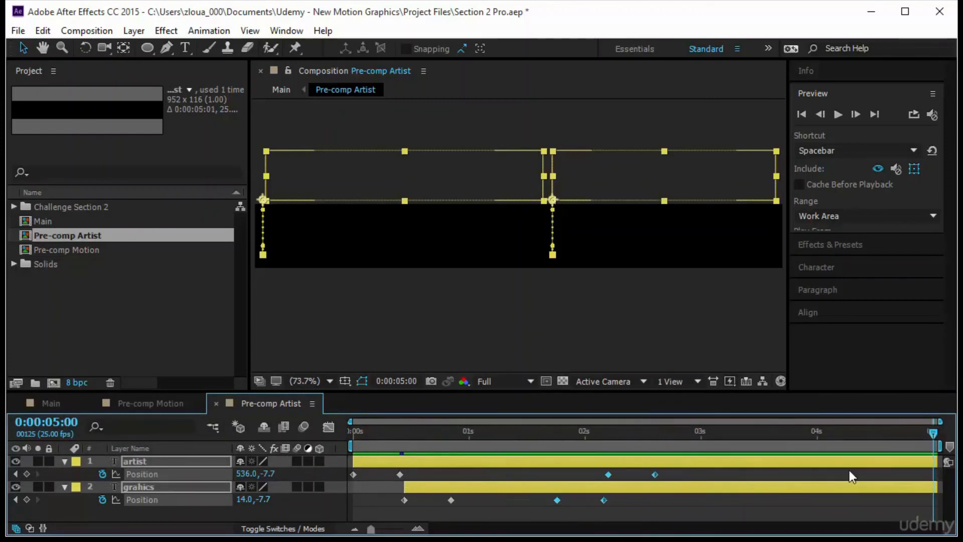
{"action": "left_click", "coordinate": [59, 402]}
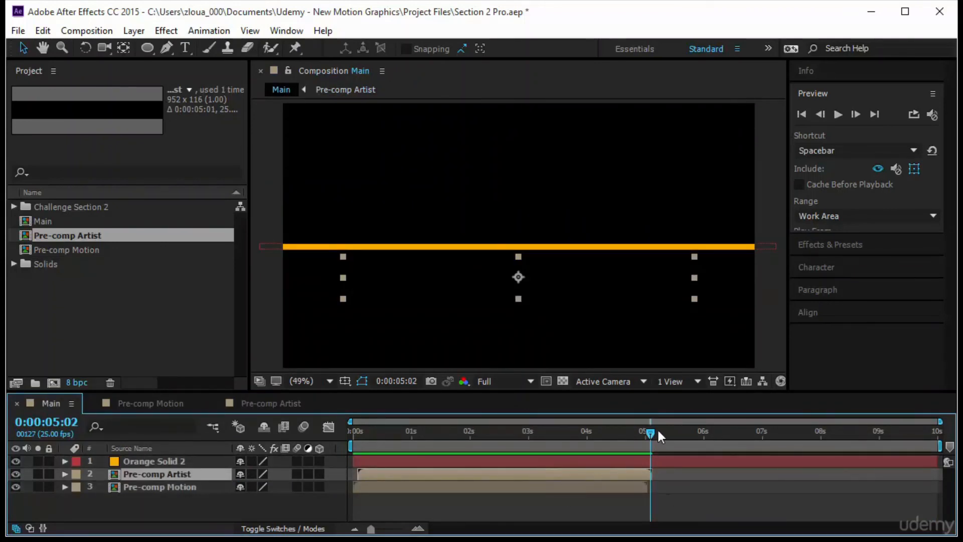
{"action": "key", "text": "Home"}
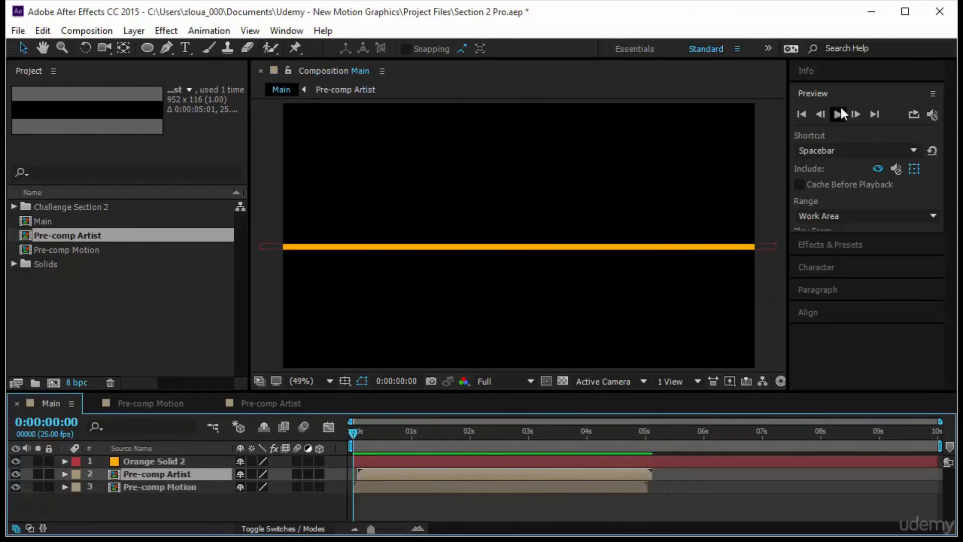
{"action": "left_click", "coordinate": [838, 114]}
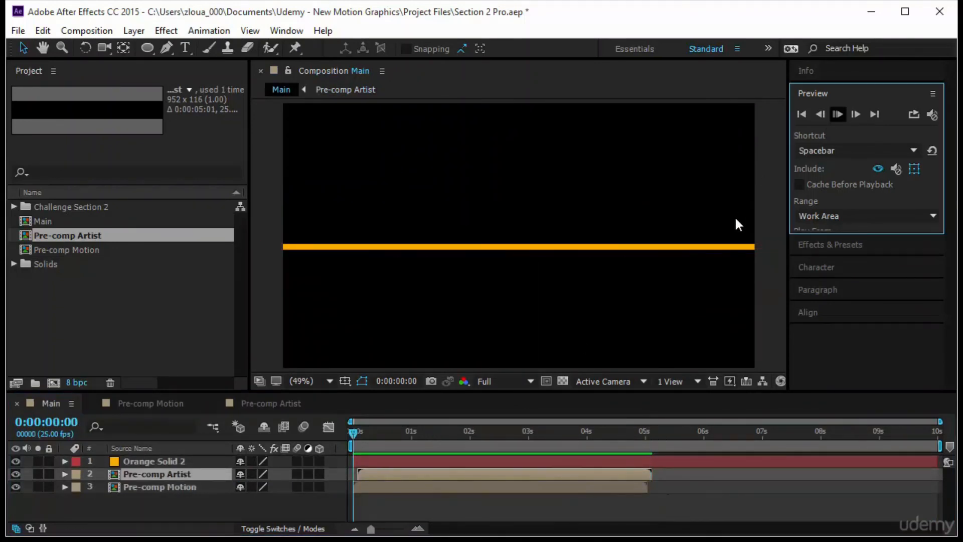
{"action": "left_click", "coordinate": [550, 503]}
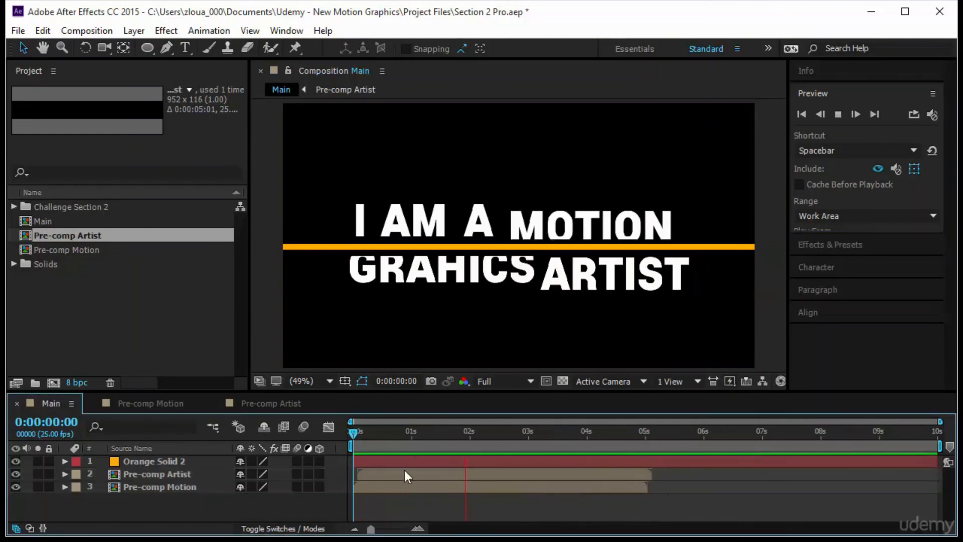
Delay the Pre-comp Artist layer in Main to start at about 0:00:01:19, and preview the timing against Pre-comp Motion
{"action": "left_click", "coordinate": [200, 485]}
{"action": "left_click_drag", "start_coordinate": [396, 475], "coordinate": [588, 475]}
{"action": "left_click_drag", "start_coordinate": [351, 431], "coordinate": [471, 465]}
{"action": "left_click_drag", "start_coordinate": [577, 474], "coordinate": [508, 482]}
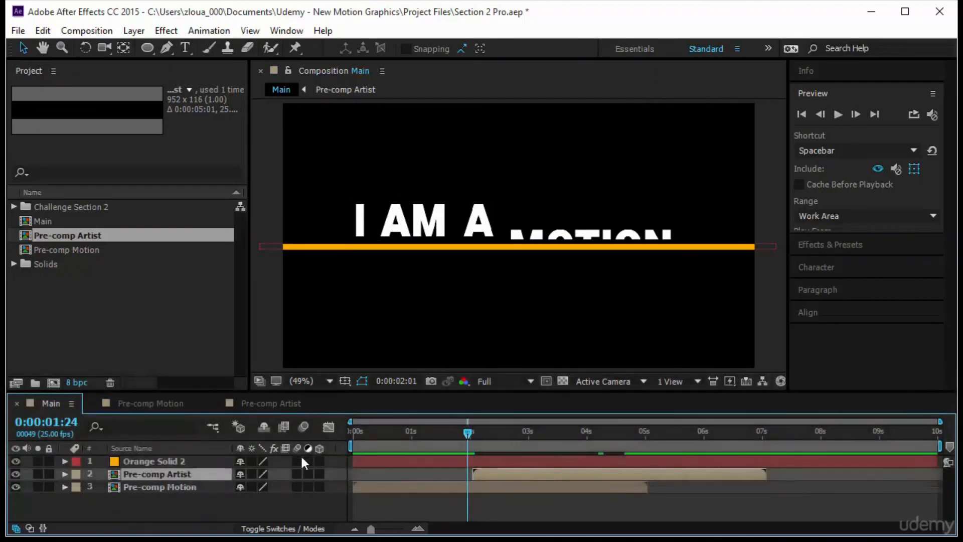
{"action": "key", "text": "Home"}
{"action": "left_click", "coordinate": [838, 115]}
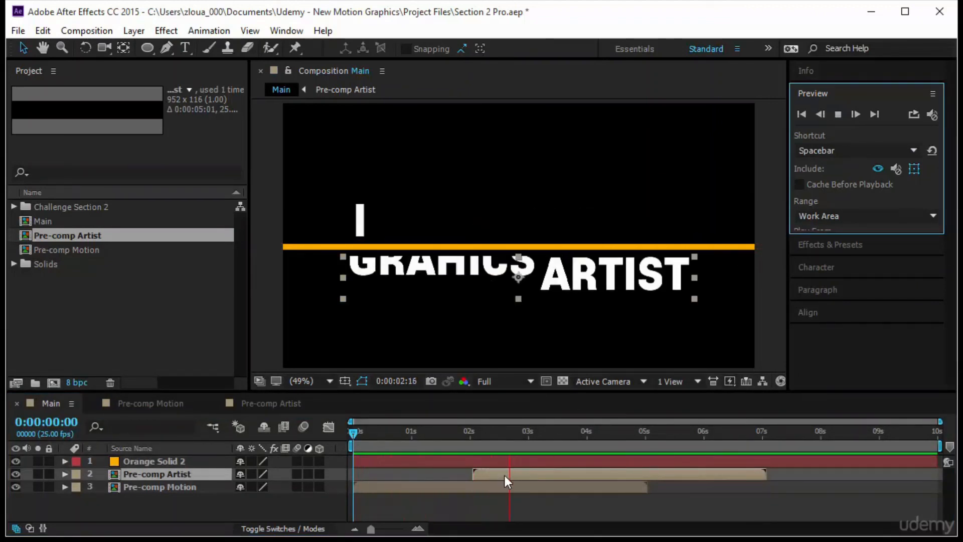
{"action": "left_click_drag", "start_coordinate": [496, 472], "coordinate": [491, 473]}
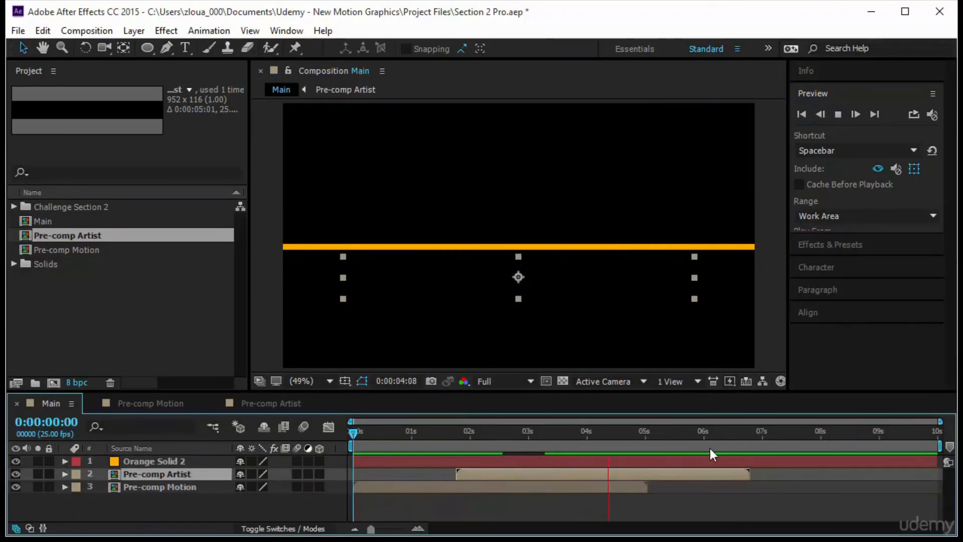
{"action": "key", "text": "space"}
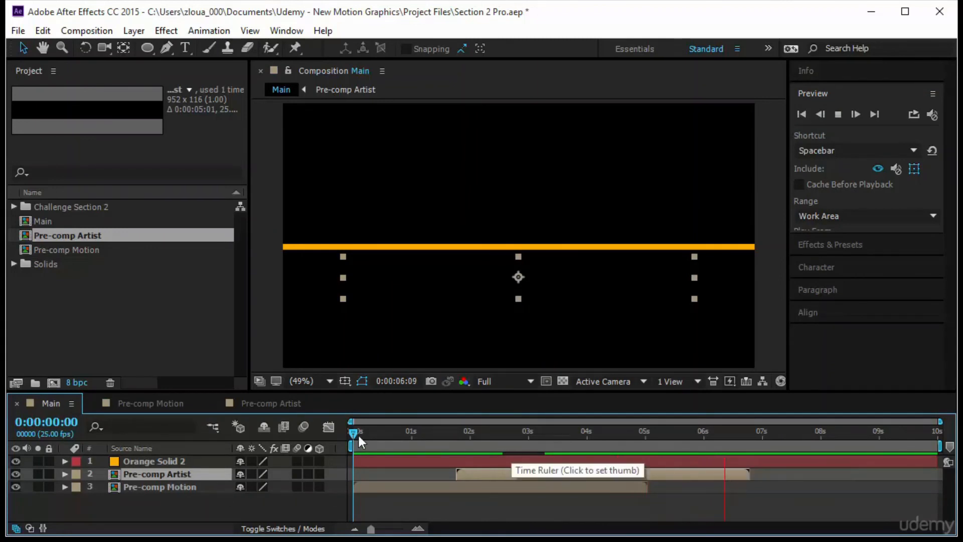
{"action": "left_click", "coordinate": [836, 114]}
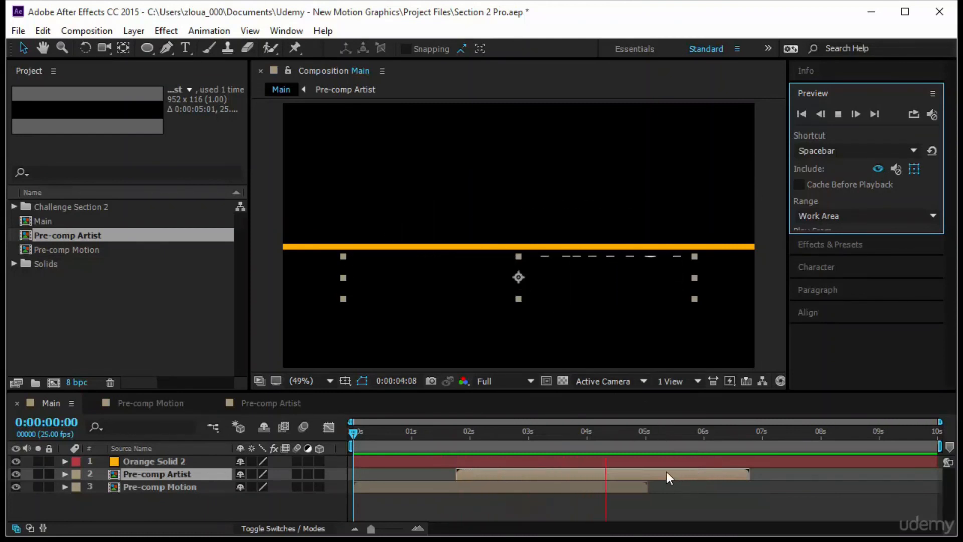
{"action": "left_click", "coordinate": [351, 435]}
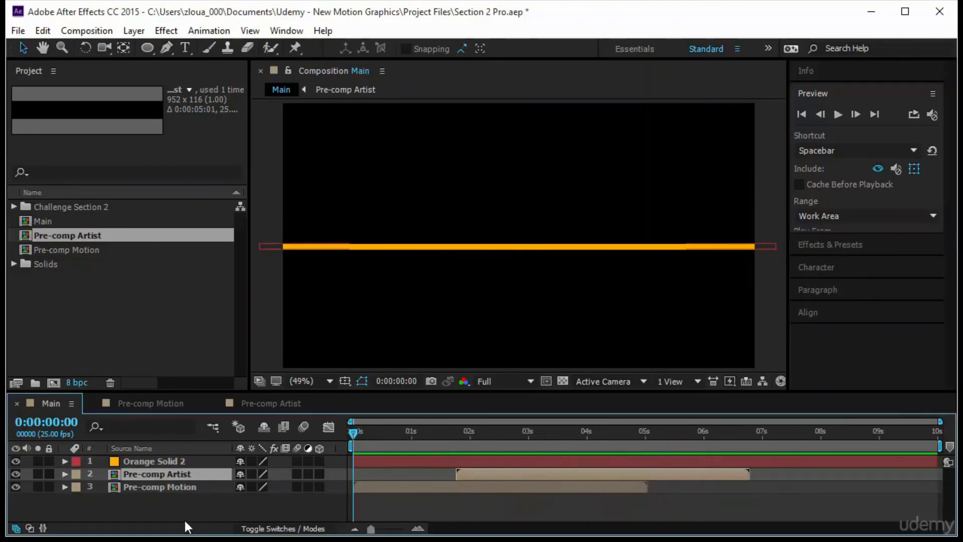
Set the Rotation of all three layers in Main to 10° and preview the tilted animation
{"action": "left_click", "coordinate": [168, 506]}
{"action": "key", "text": "ctrl+a"}
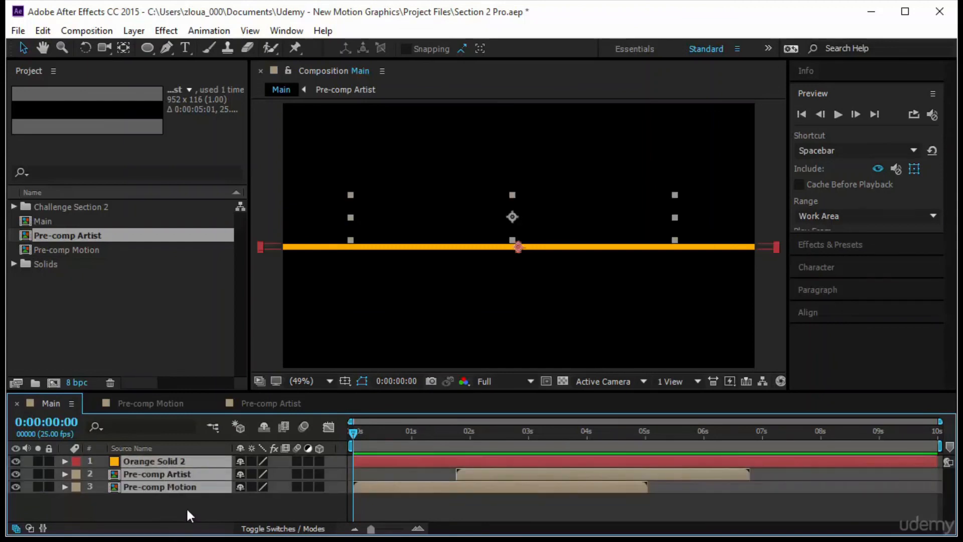
{"action": "key", "text": "r"}
{"action": "left_click", "coordinate": [270, 475]}
{"action": "type", "text": "10"}
{"action": "key", "text": "Return"}
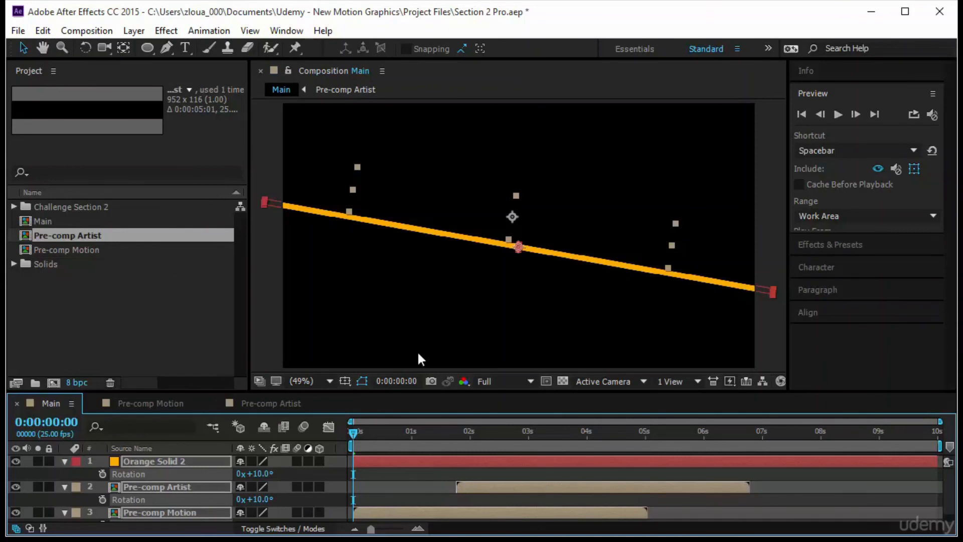
{"action": "left_click_drag", "start_coordinate": [354, 434], "coordinate": [331, 466]}
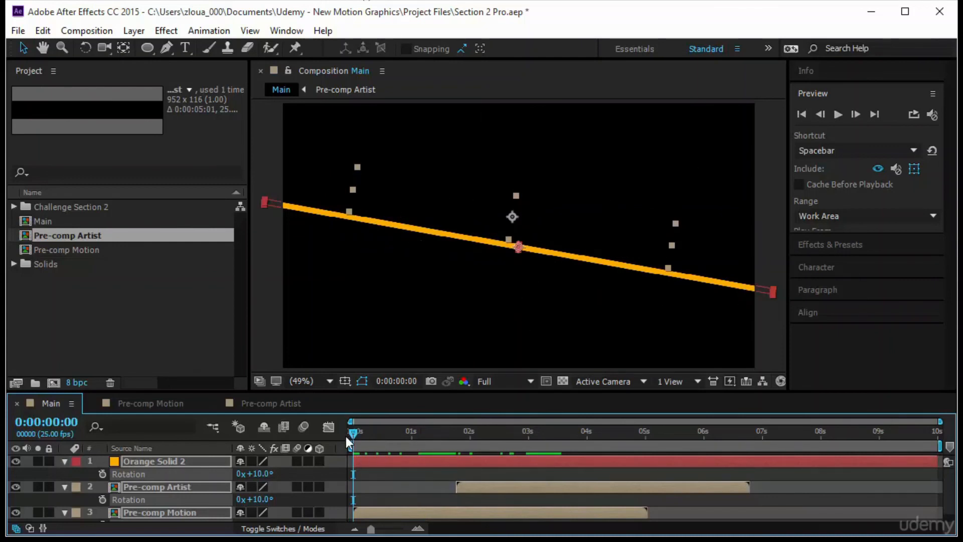
{"action": "left_click", "coordinate": [838, 114]}
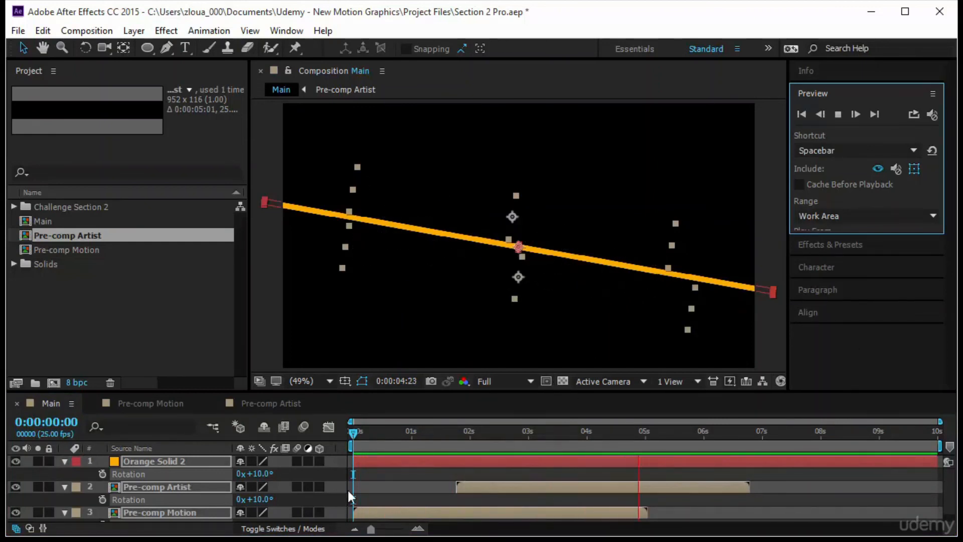
Add a Rotation keyframe of 10° to Orange Solid 2 at about 0:00:04:10, near the end of the text exit
{"action": "left_click", "coordinate": [65, 462]}
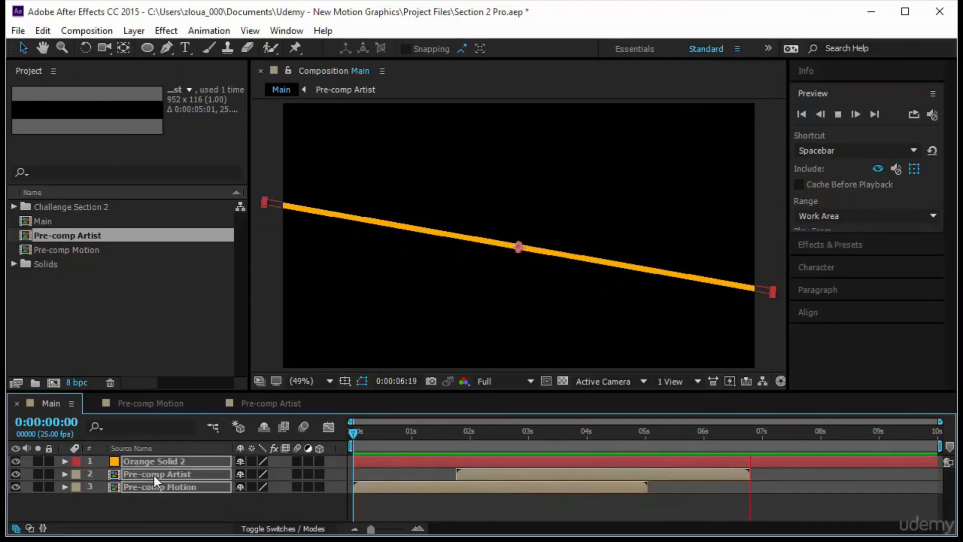
{"action": "left_click", "coordinate": [162, 501]}
{"action": "left_click", "coordinate": [151, 459]}
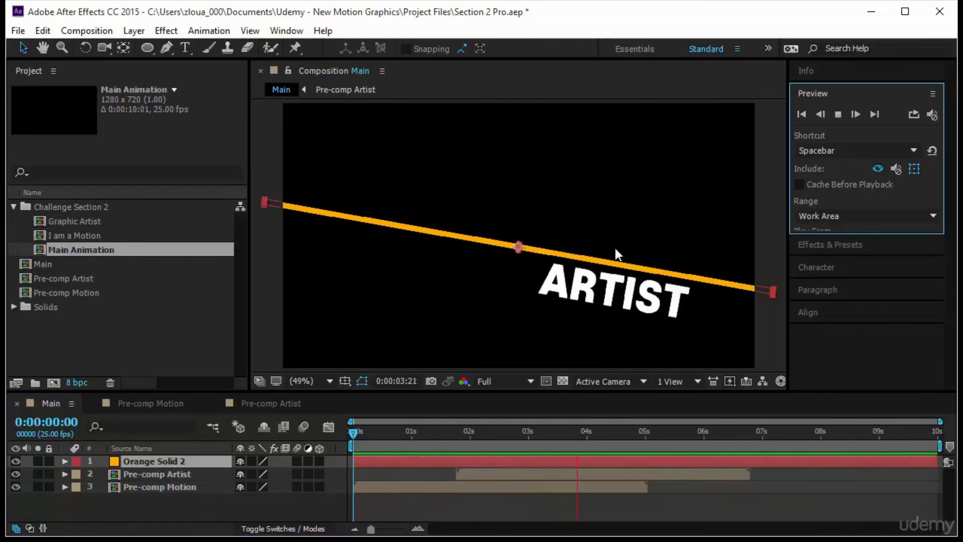
{"action": "left_click_drag", "start_coordinate": [347, 435], "coordinate": [438, 444]}
{"action": "key", "text": "space"}
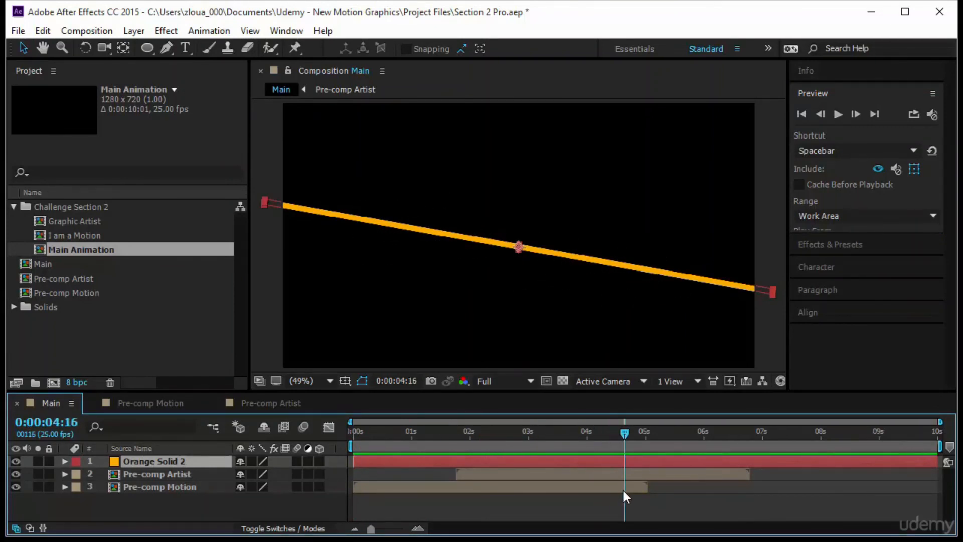
{"action": "mouse_move", "coordinate": [622, 489]}
{"action": "left_mouse_down"}
{"action": "mouse_move", "coordinate": [604, 496]}
{"action": "mouse_move", "coordinate": [614, 500]}
{"action": "left_mouse_up"}
{"action": "key", "text": "r"}
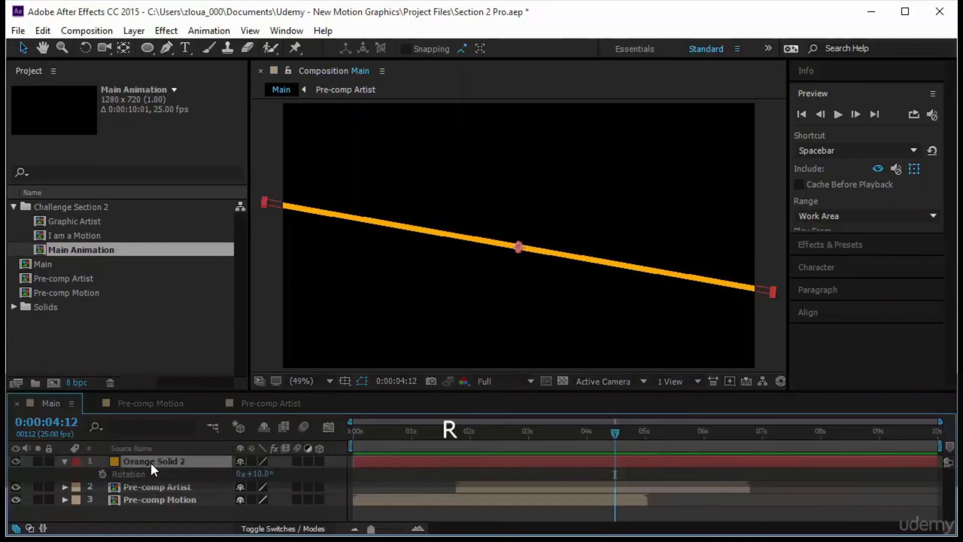
{"action": "left_click", "coordinate": [103, 473]}
{"action": "left_click_drag", "start_coordinate": [615, 474], "coordinate": [611, 473]}
Level the orange line by setting its Rotation to 0° at 0:00:04:14
{"action": "left_click_drag", "start_coordinate": [616, 435], "coordinate": [621, 441]}
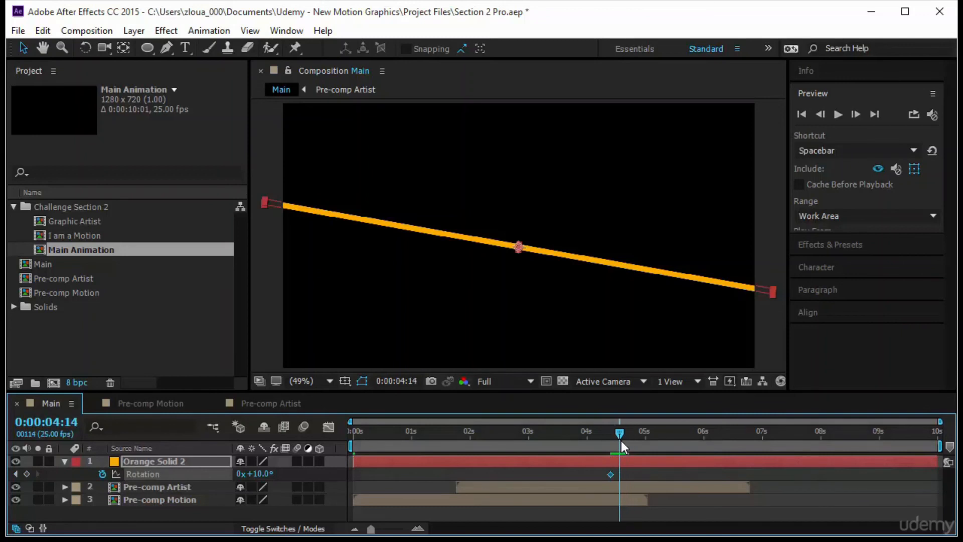
{"action": "left_click", "coordinate": [259, 473]}
{"action": "type", "text": "0"}
{"action": "key", "text": "Return"}
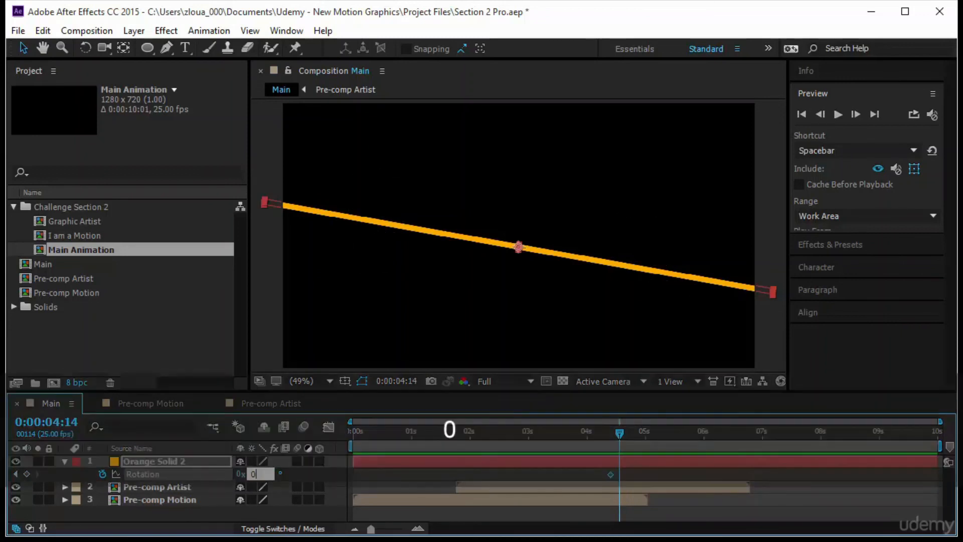
Keyframe Orange Solid 2's Scale at 0:00:04:14, stretch only its height to 5409% at 0:00:04:18, and preview
{"action": "key", "text": "shift+s"}
{"action": "key", "text": "shift+s"}
{"action": "key", "text": "ctrl+z"}
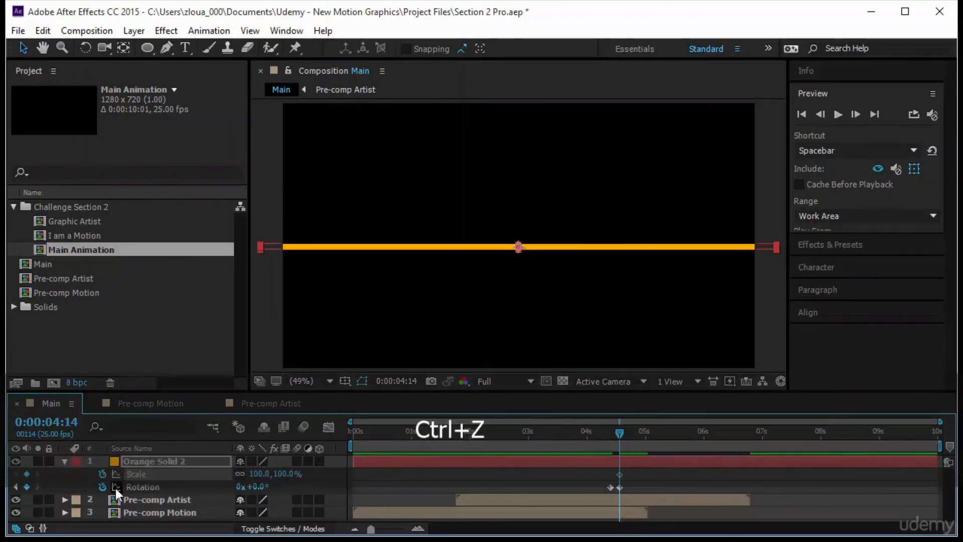
{"action": "left_click", "coordinate": [102, 474]}
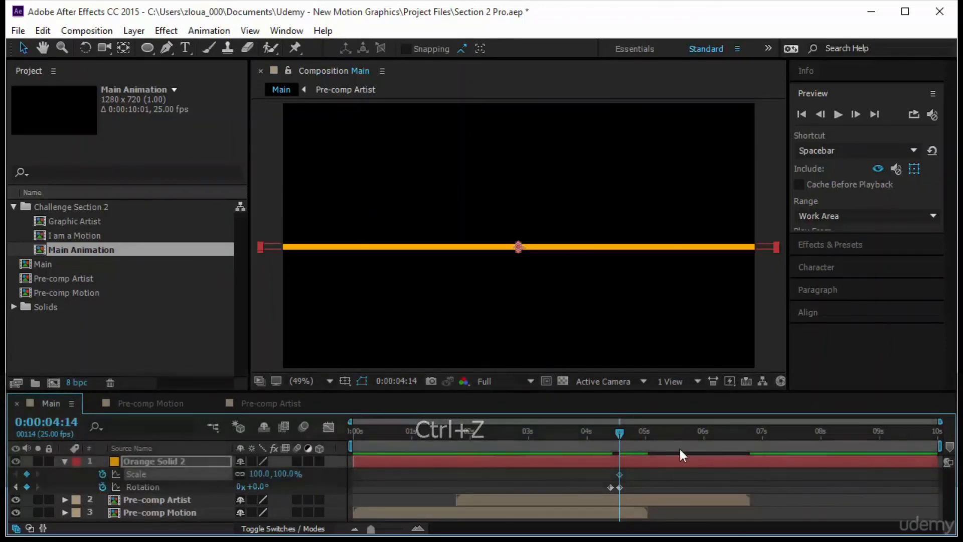
{"action": "left_click_drag", "start_coordinate": [621, 433], "coordinate": [630, 433]}
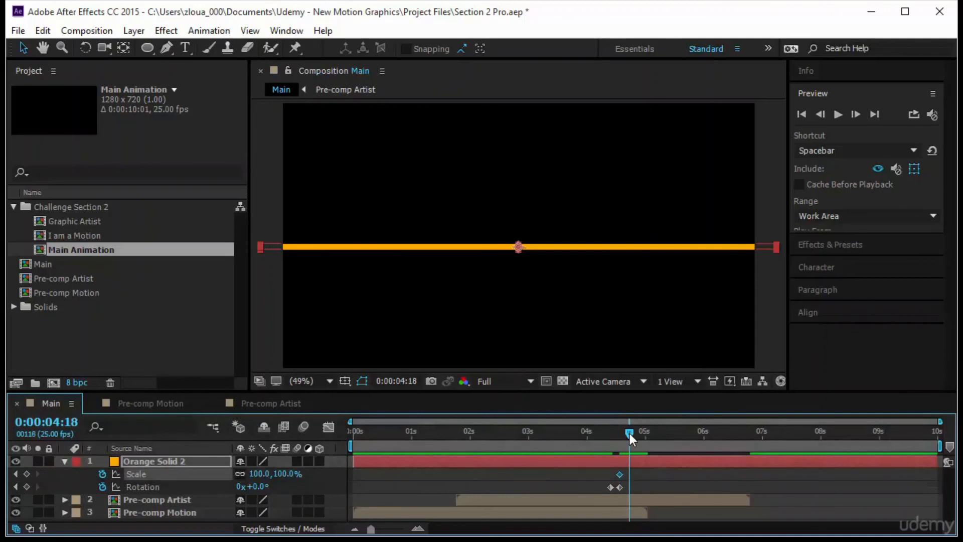
{"action": "left_click", "coordinate": [240, 473]}
{"action": "left_click_drag", "start_coordinate": [286, 473], "coordinate": [758, 495]}
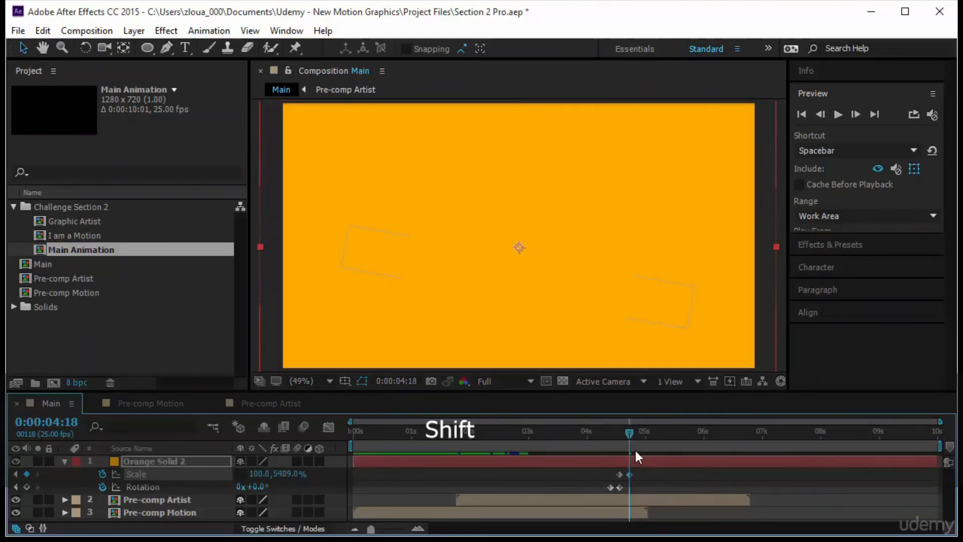
{"action": "key", "text": "Home"}
{"action": "left_click", "coordinate": [837, 114]}
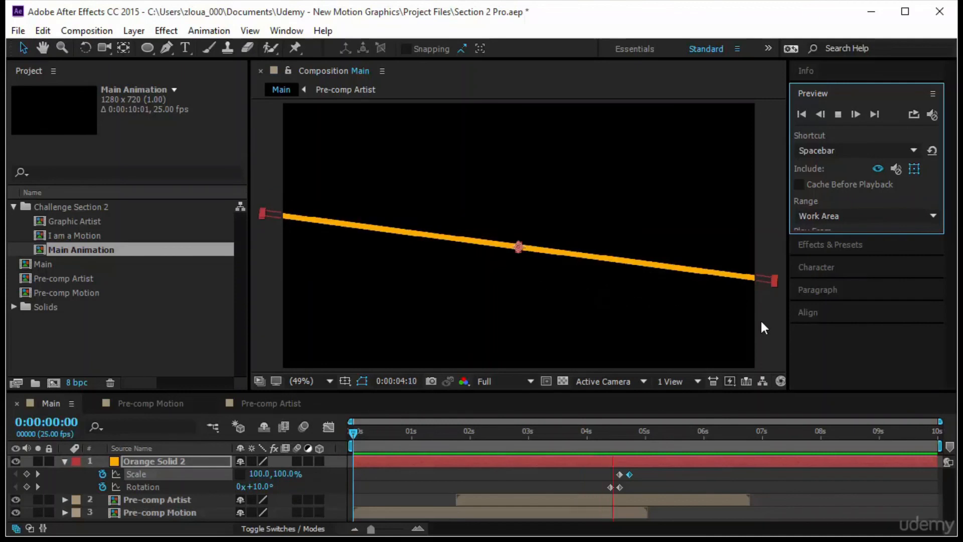
{"action": "left_click", "coordinate": [380, 460]}
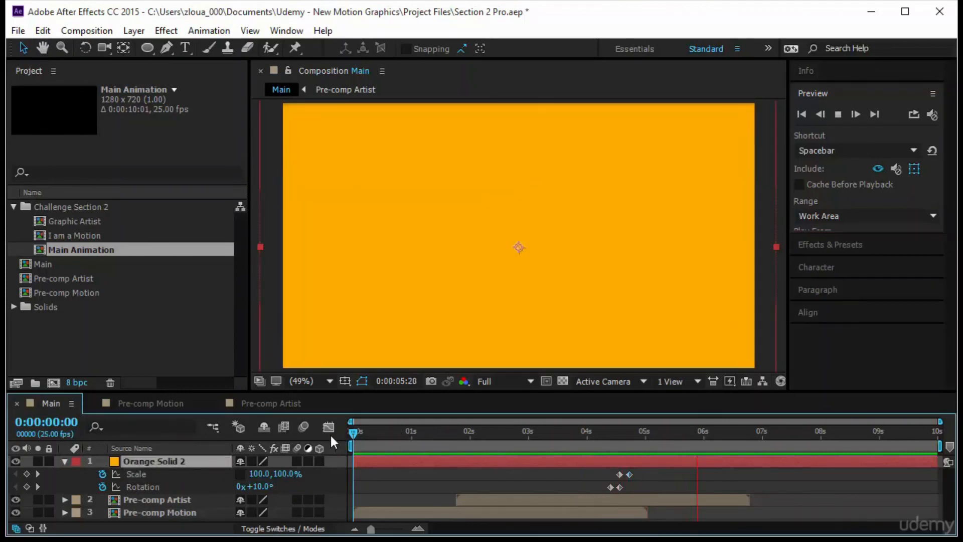
{"action": "key", "text": "space"}
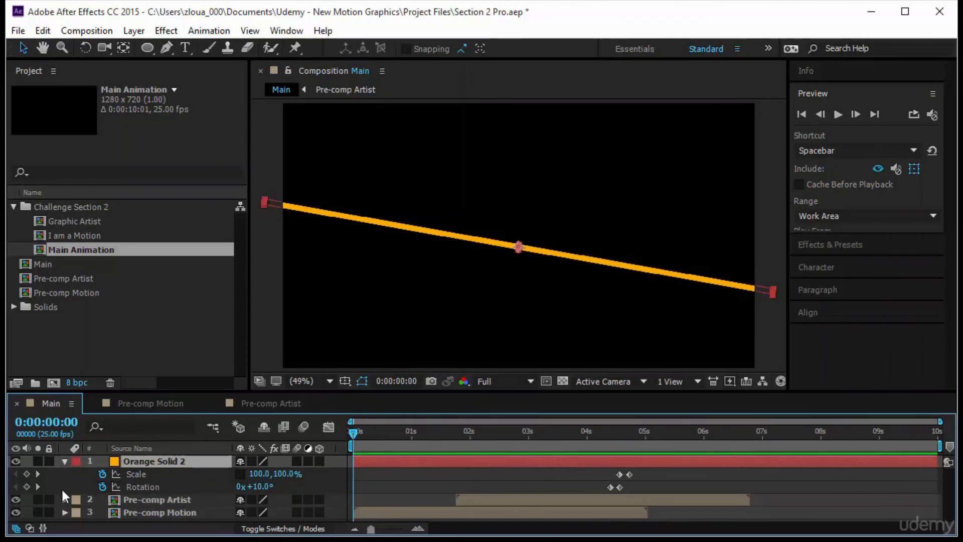
Add a Rotation keyframe to Orange Solid 2 at 0:00:00:00 and set it to 0°
{"action": "left_click", "coordinate": [27, 486]}
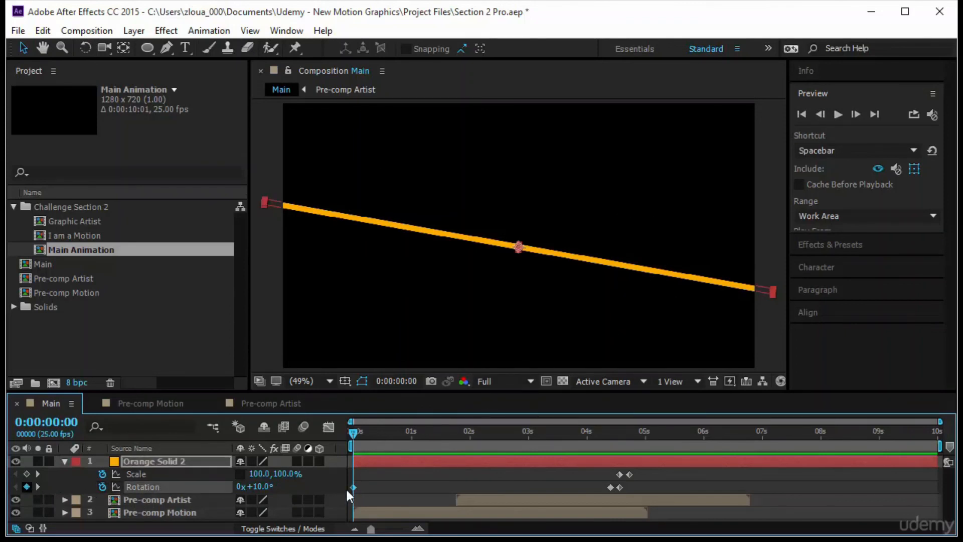
{"action": "left_click", "coordinate": [259, 486]}
{"action": "type", "text": "0"}
{"action": "key", "text": "Return"}
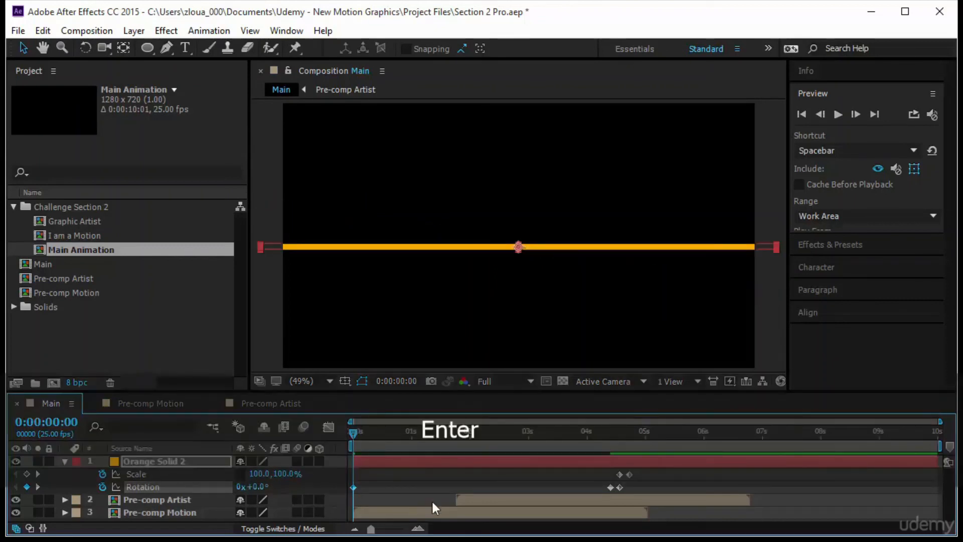
Set Orange Solid 2's Rotation to 10° at 0:00:00:03 and preview the line's opening tilt
{"action": "left_click_drag", "start_coordinate": [350, 430], "coordinate": [356, 431]}
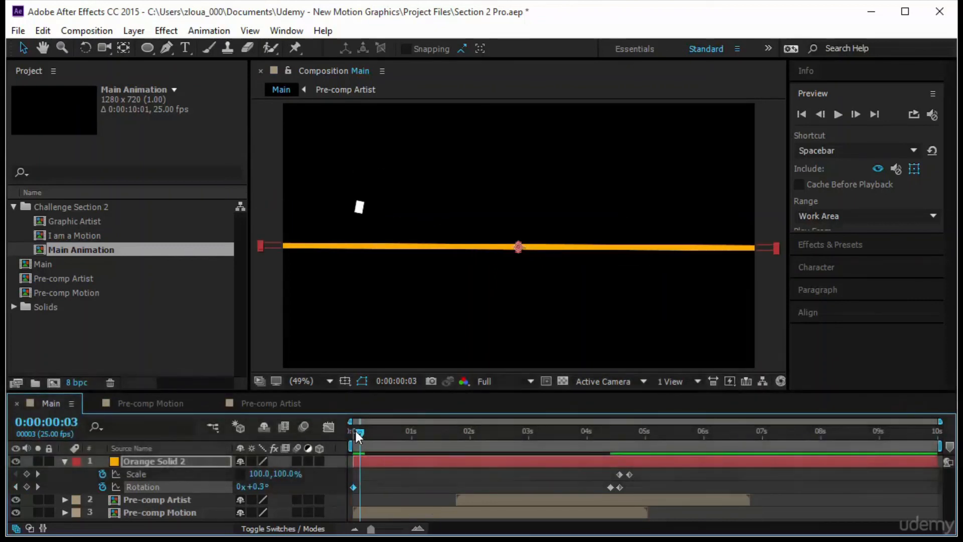
{"action": "left_click", "coordinate": [256, 486]}
{"action": "type", "text": "10"}
{"action": "key", "text": "Return"}
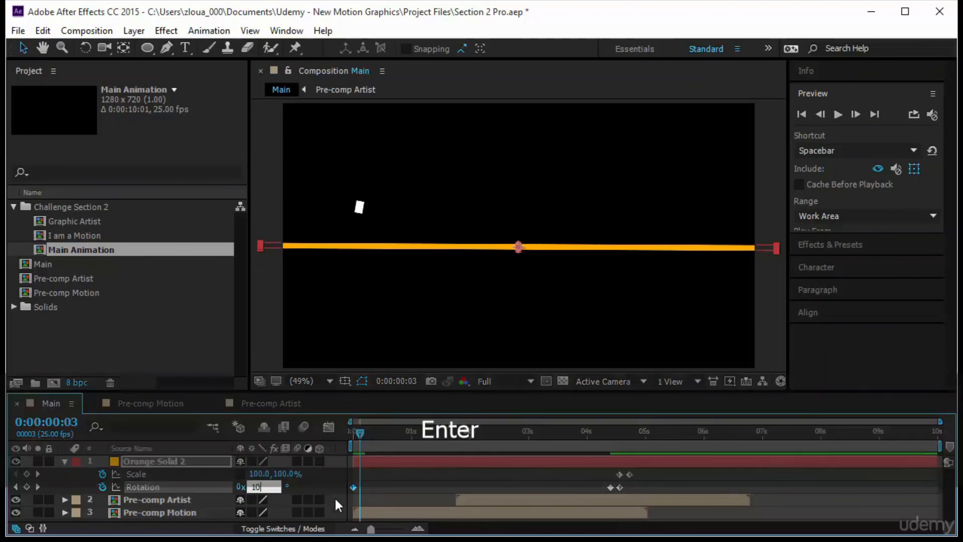
{"action": "left_click_drag", "start_coordinate": [359, 436], "coordinate": [350, 435]}
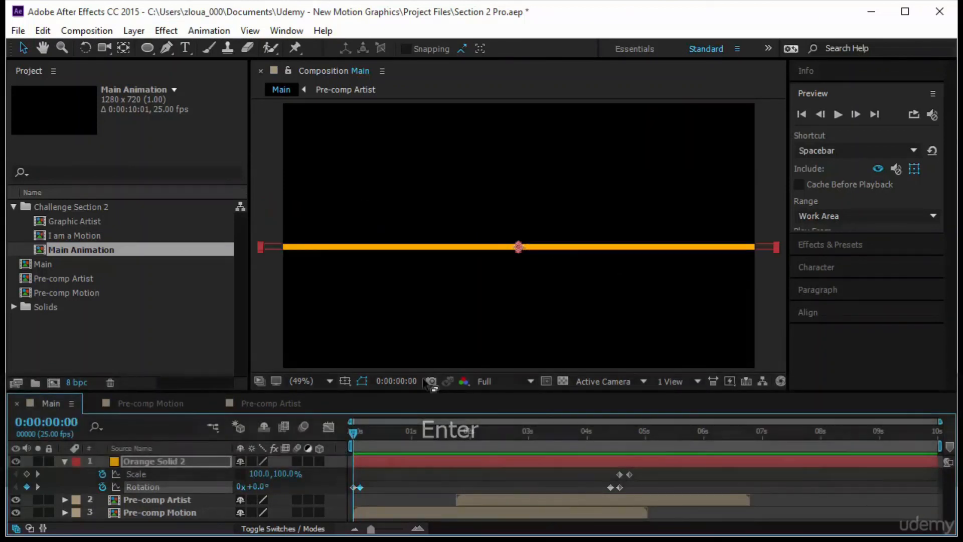
{"action": "left_click", "coordinate": [837, 115]}
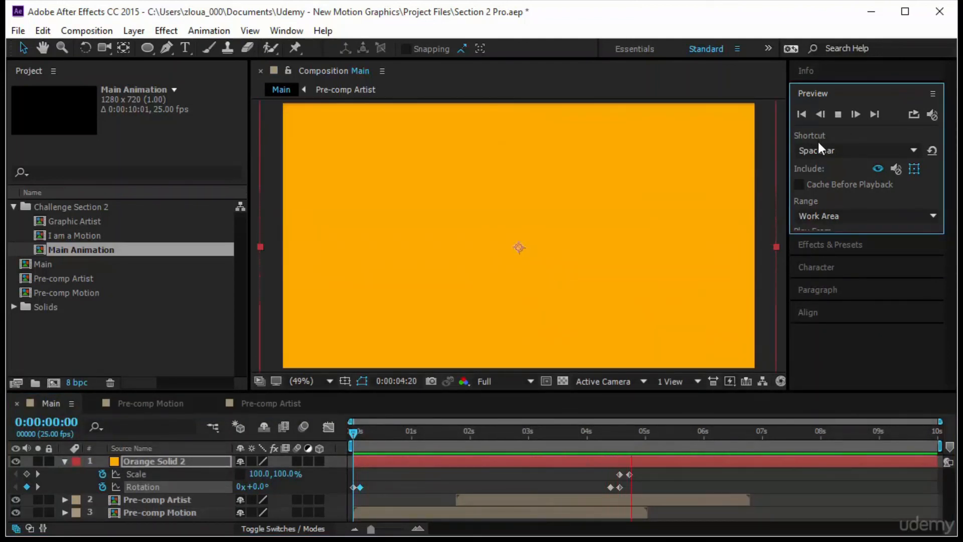
At 0:00:05:02, add a white text layer reading "hire me" over the orange fill in Roboto Black Italic
{"action": "left_click_drag", "start_coordinate": [360, 433], "coordinate": [650, 470]}
{"action": "left_click", "coordinate": [188, 331]}
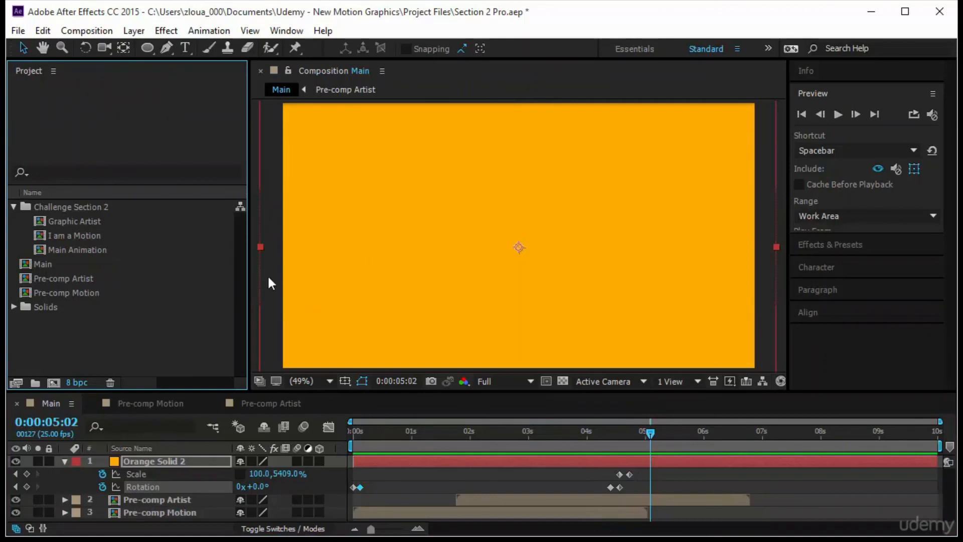
{"action": "left_click", "coordinate": [256, 215]}
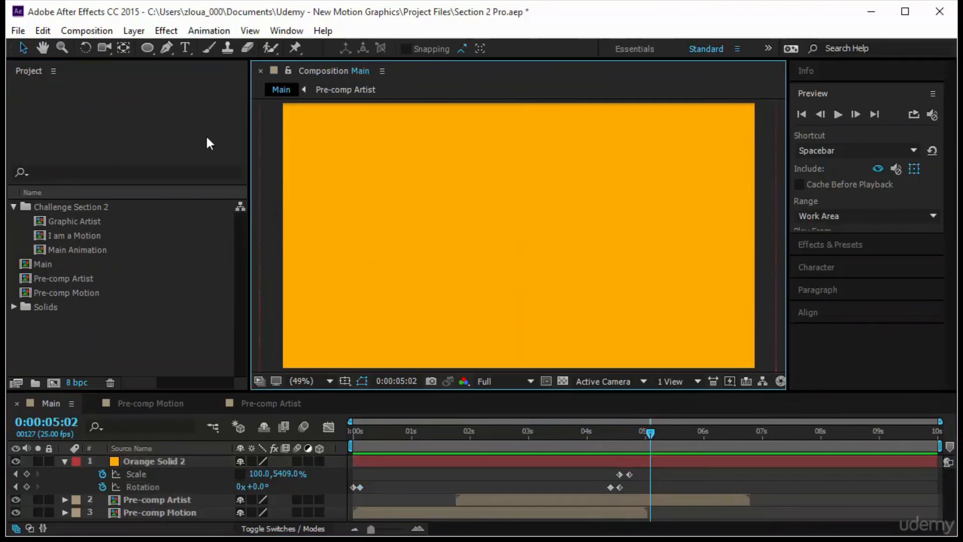
{"action": "left_click", "coordinate": [185, 47]}
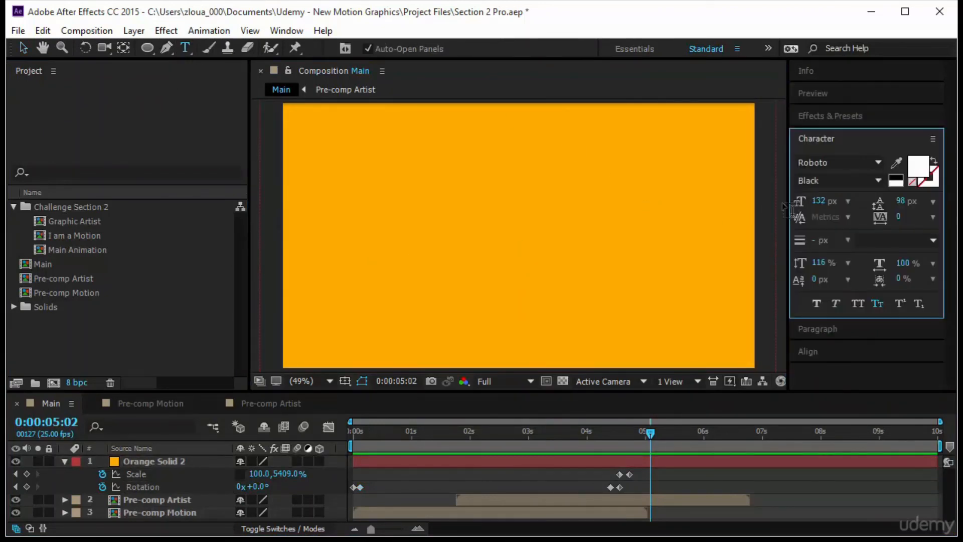
{"action": "left_click", "coordinate": [881, 180]}
{"action": "left_click", "coordinate": [852, 382]}
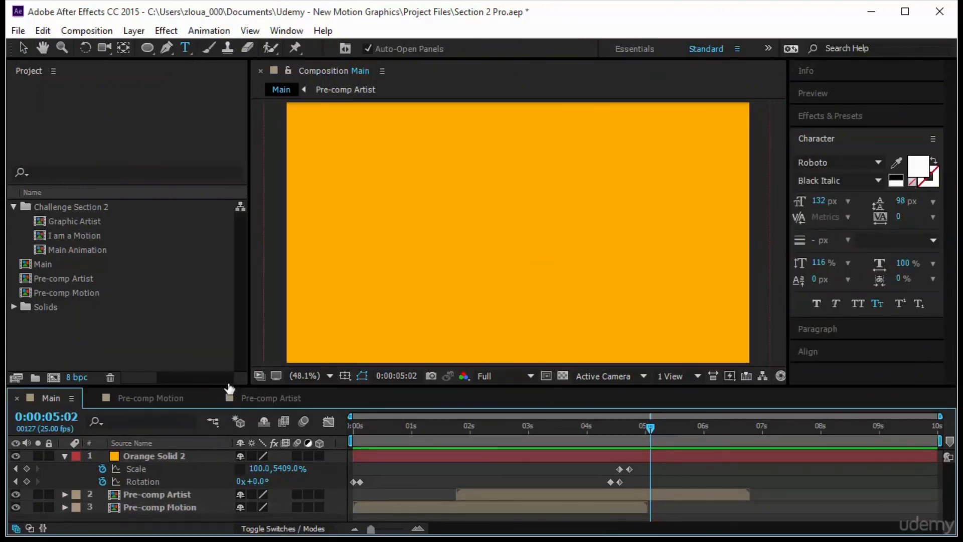
{"action": "left_click", "coordinate": [374, 204]}
{"action": "type", "text": "J"}
{"action": "key", "text": "BackSpace"}
{"action": "type", "text": "hire me"}
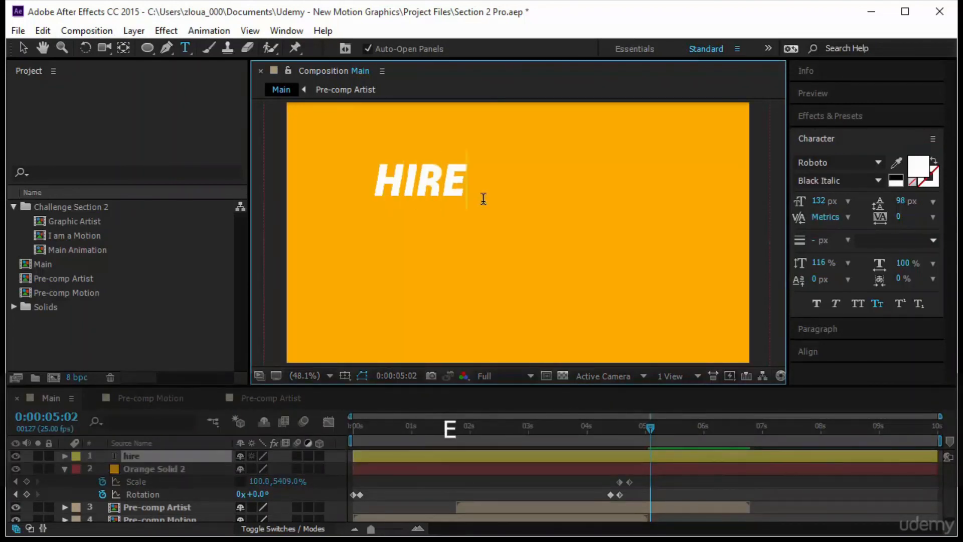
Enlarge the "hire me" text to 211 px and centre it in the composition
{"action": "left_click", "coordinate": [23, 48]}
{"action": "left_click", "coordinate": [818, 200]}
{"action": "left_click_drag", "start_coordinate": [852, 208], "coordinate": [911, 207]}
{"action": "left_click", "coordinate": [822, 203]}
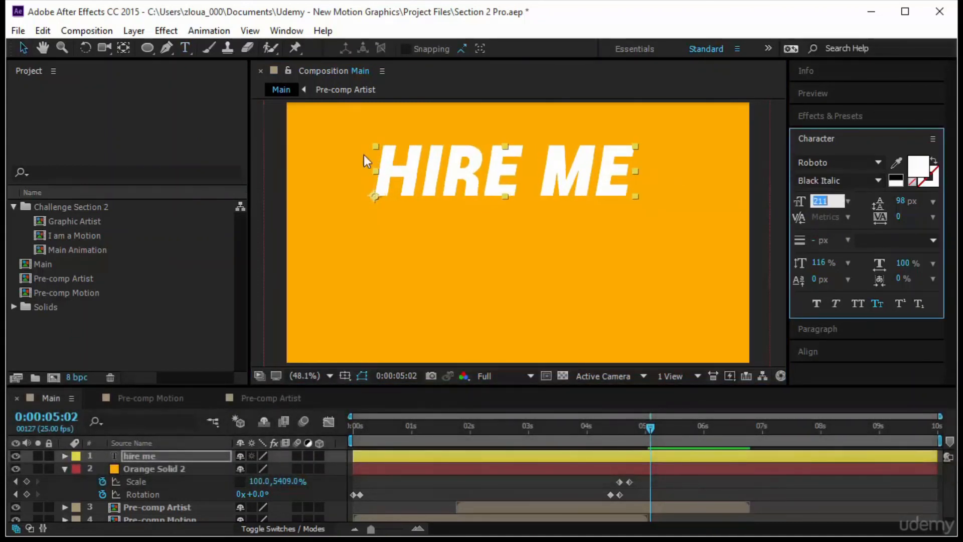
{"action": "left_click_drag", "start_coordinate": [566, 182], "coordinate": [580, 239]}
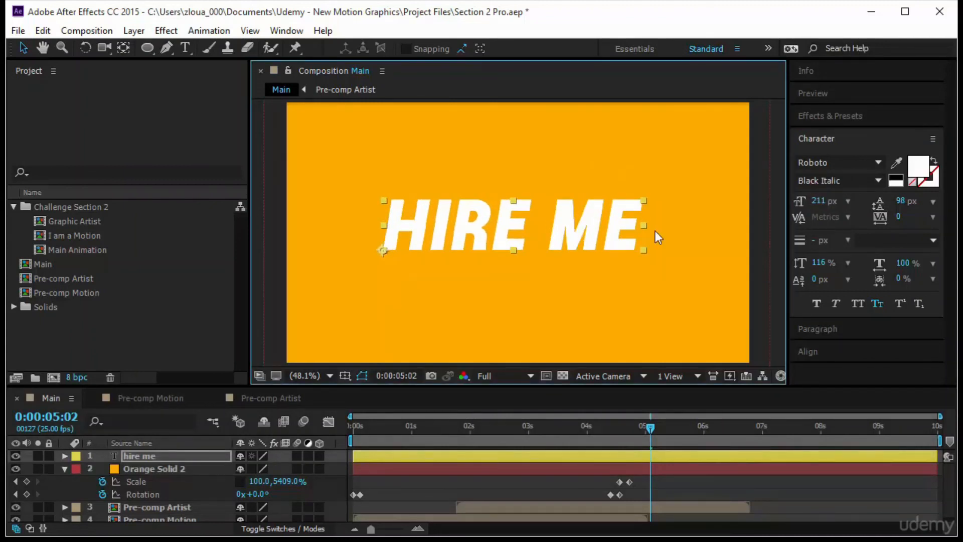
{"action": "left_click", "coordinate": [837, 353]}
{"action": "left_click", "coordinate": [901, 223]}
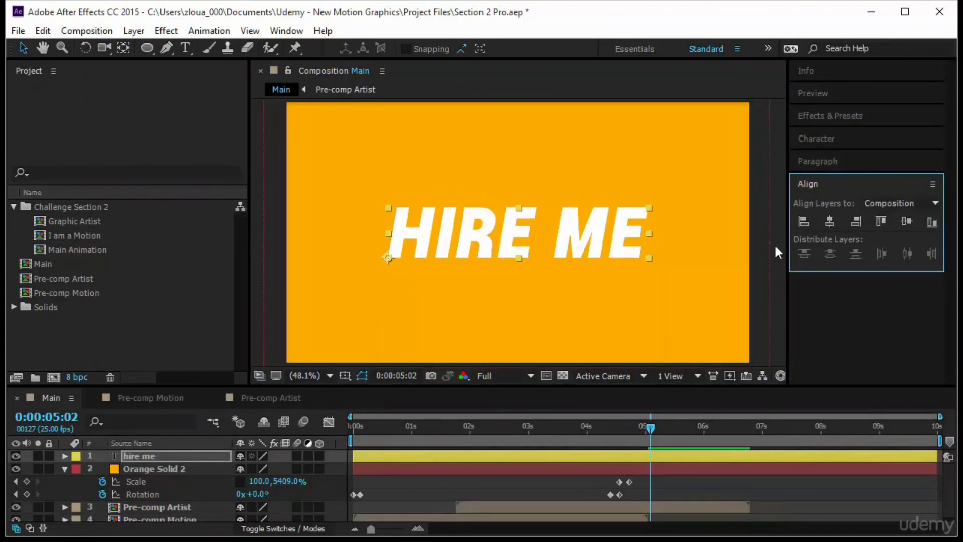
Draw two adjoining rectangular masks on the "hire me" layer, one around HIRE and one around ME
{"action": "left_click", "coordinate": [779, 140]}
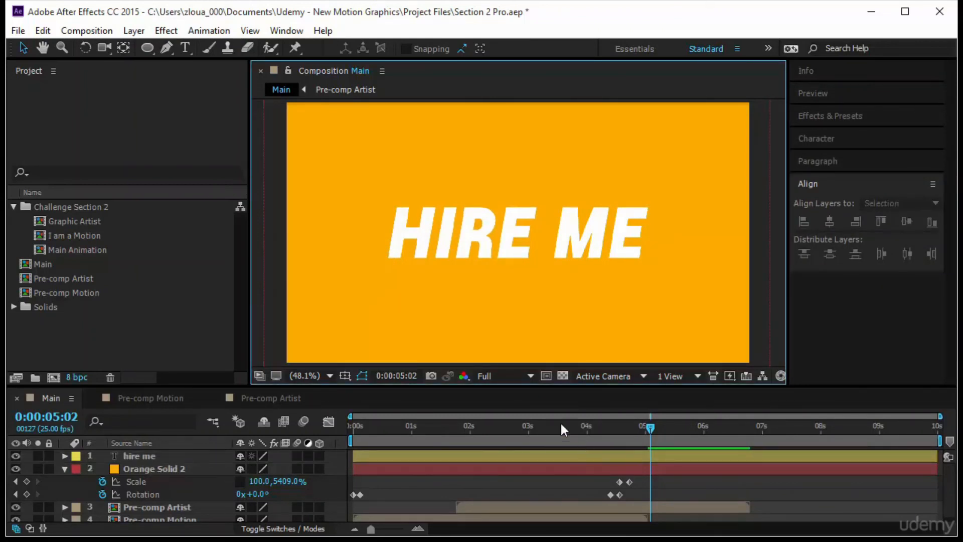
{"action": "left_click", "coordinate": [146, 48]}
{"action": "key", "text": "ctrl+z"}
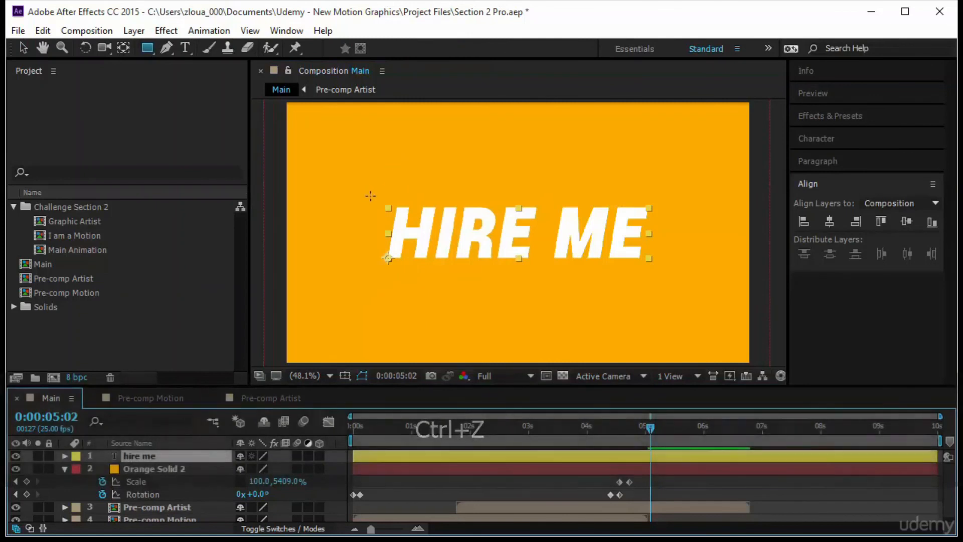
{"action": "mouse_move", "coordinate": [372, 198]}
{"action": "left_mouse_down"}
{"action": "mouse_move", "coordinate": [545, 274]}
{"action": "mouse_move", "coordinate": [537, 269]}
{"action": "left_mouse_up"}
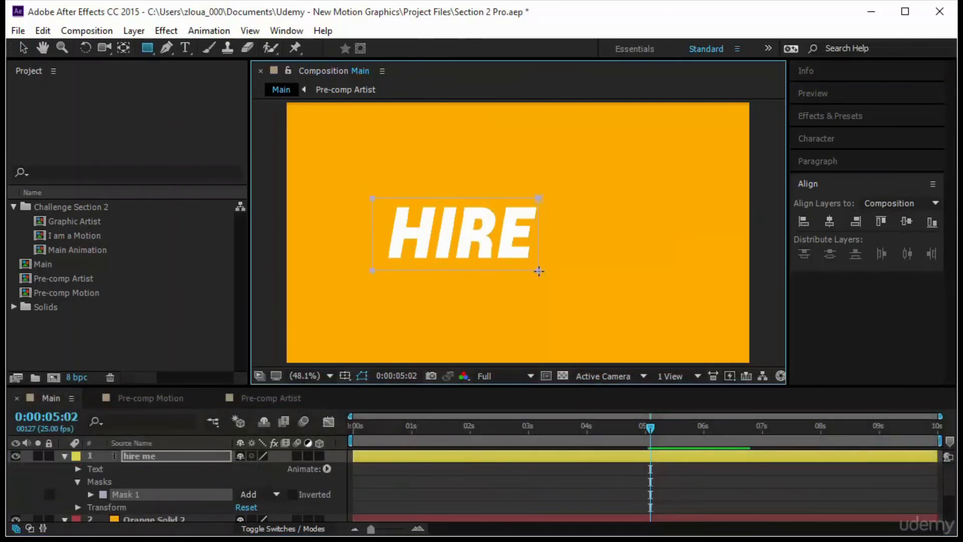
{"action": "left_click_drag", "start_coordinate": [538, 197], "coordinate": [661, 270]}
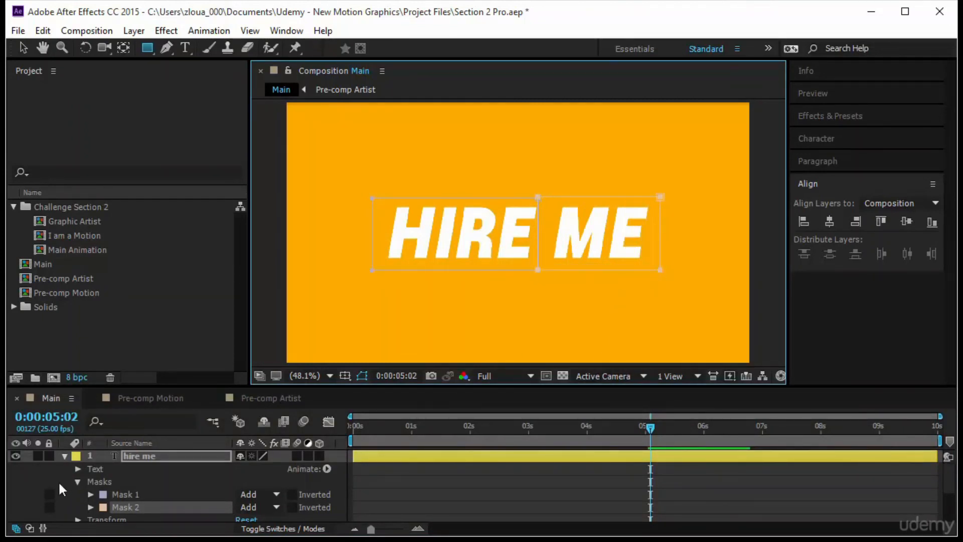
Keyframe the Mask Path of both "hire me" masks at 0:00:05:02 and again at 0:00:04:21
{"action": "left_click", "coordinate": [125, 494]}
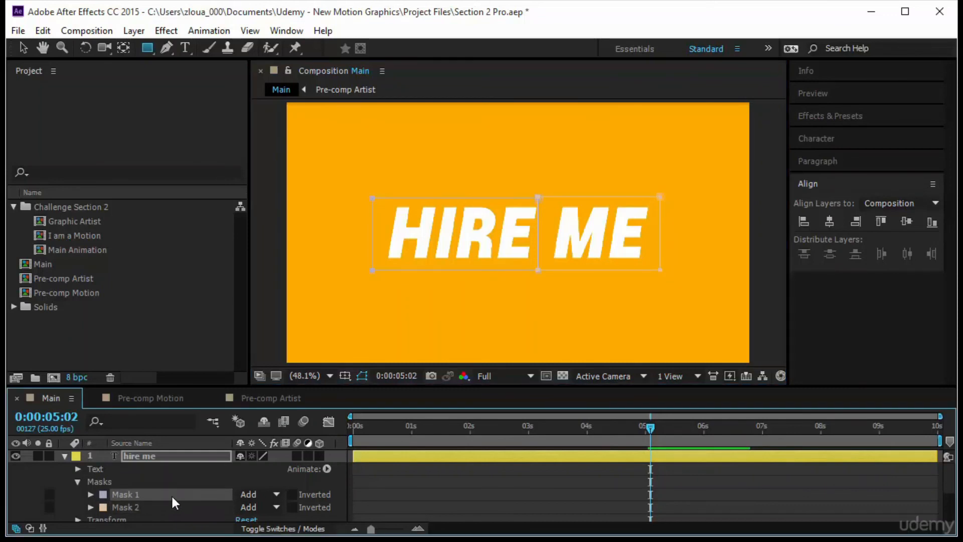
{"action": "left_click", "coordinate": [171, 454]}
{"action": "key", "text": "m"}
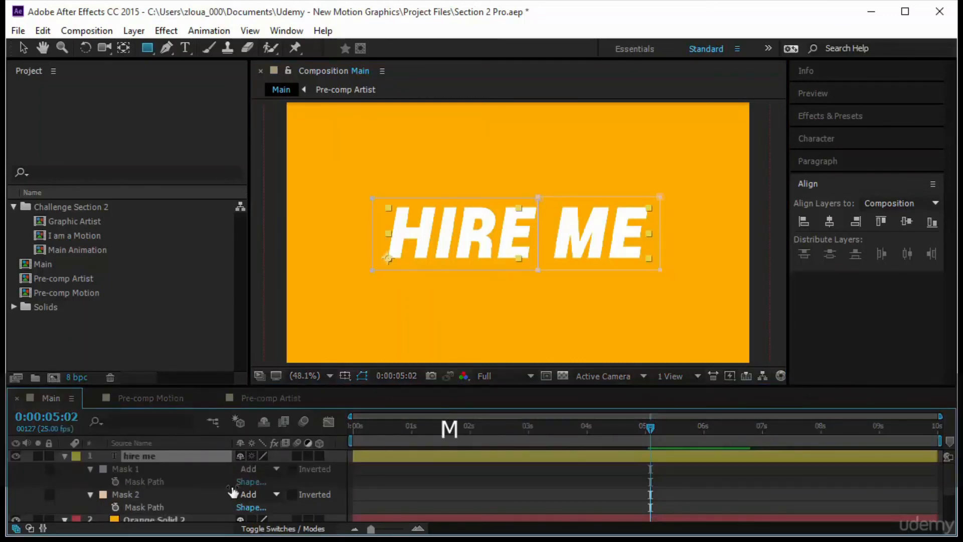
{"action": "left_click", "coordinate": [115, 482]}
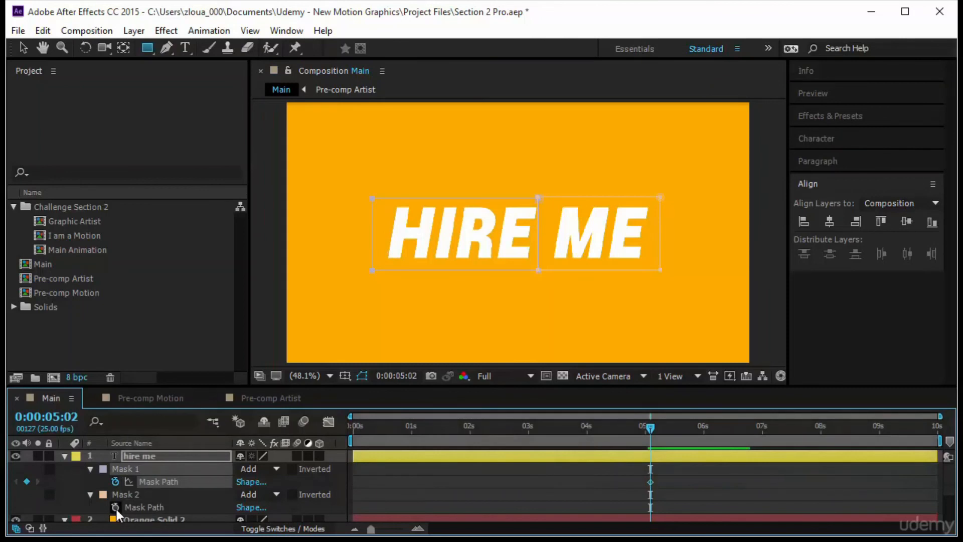
{"action": "left_click", "coordinate": [116, 506]}
{"action": "left_click_drag", "start_coordinate": [650, 427], "coordinate": [636, 428]}
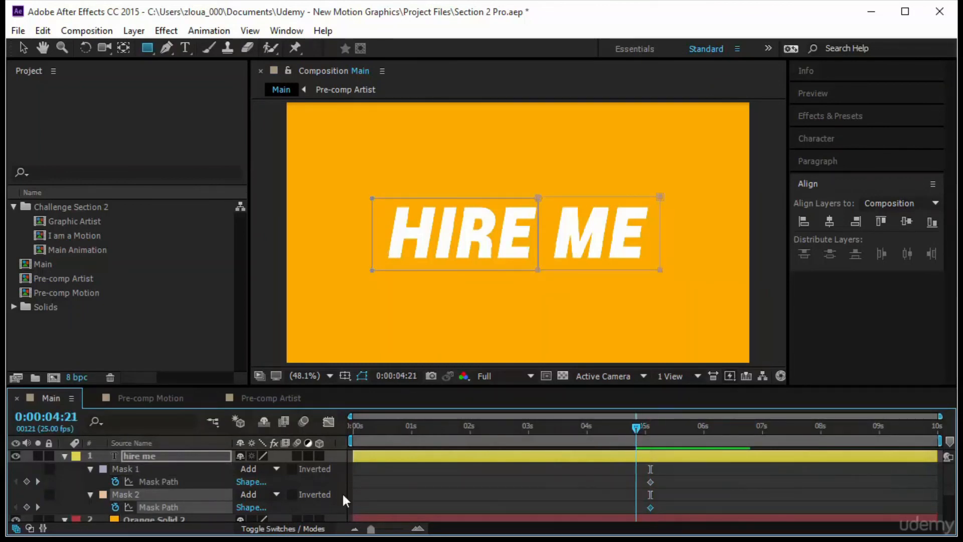
{"action": "left_click", "coordinate": [26, 481]}
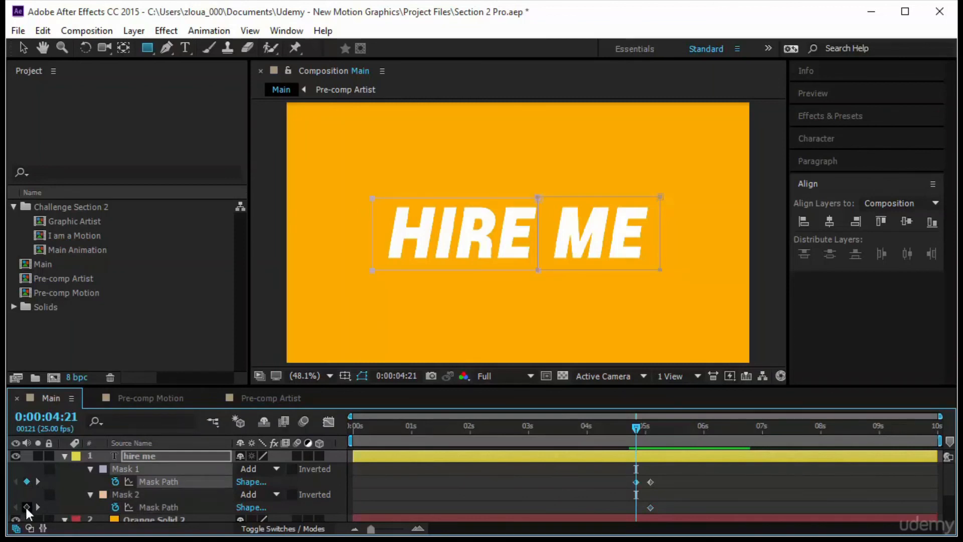
{"action": "left_click", "coordinate": [27, 506]}
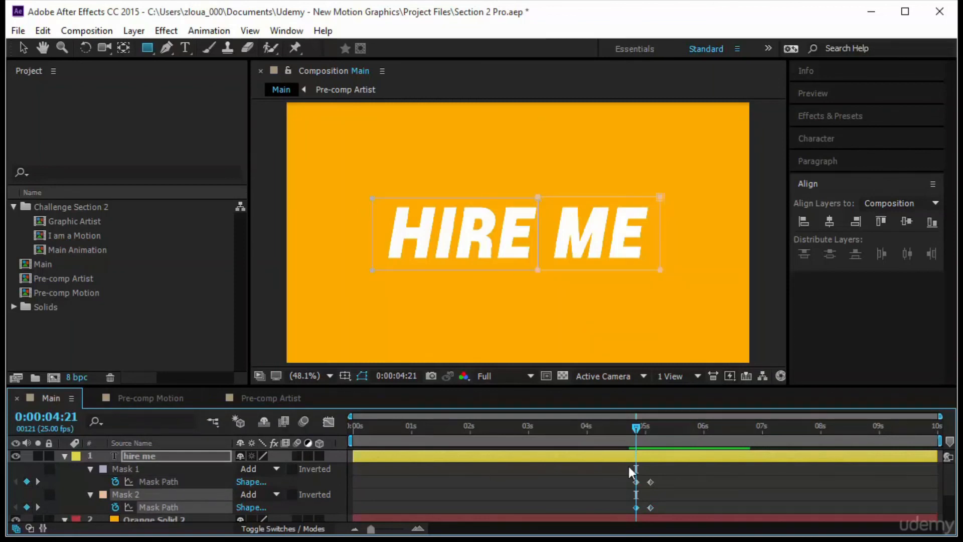
At 0:00:04:21, move Mask 1 straight up clear of HIRE and Mask 2 straight down clear of ME
{"action": "left_click", "coordinate": [175, 482]}
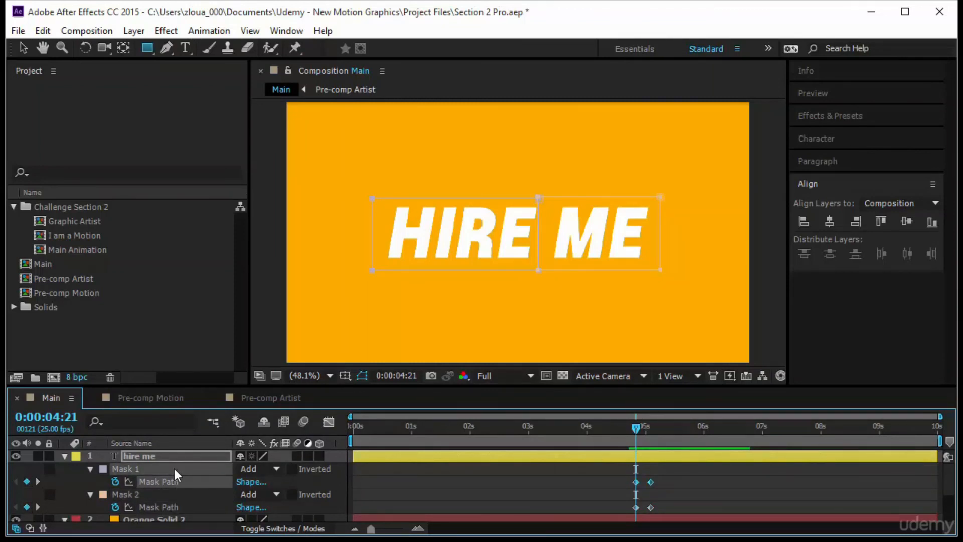
{"action": "key", "text": "v"}
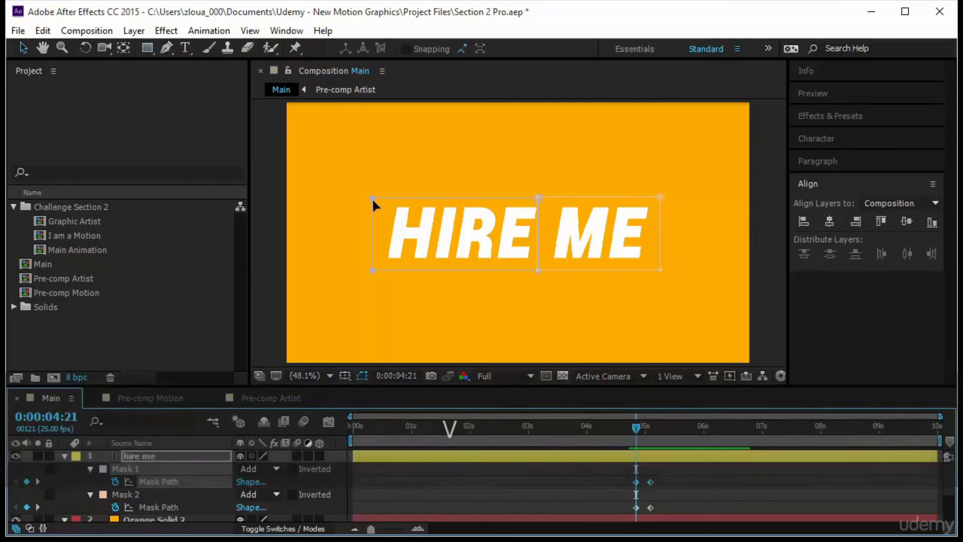
{"action": "left_click_drag", "start_coordinate": [371, 193], "coordinate": [370, 184]}
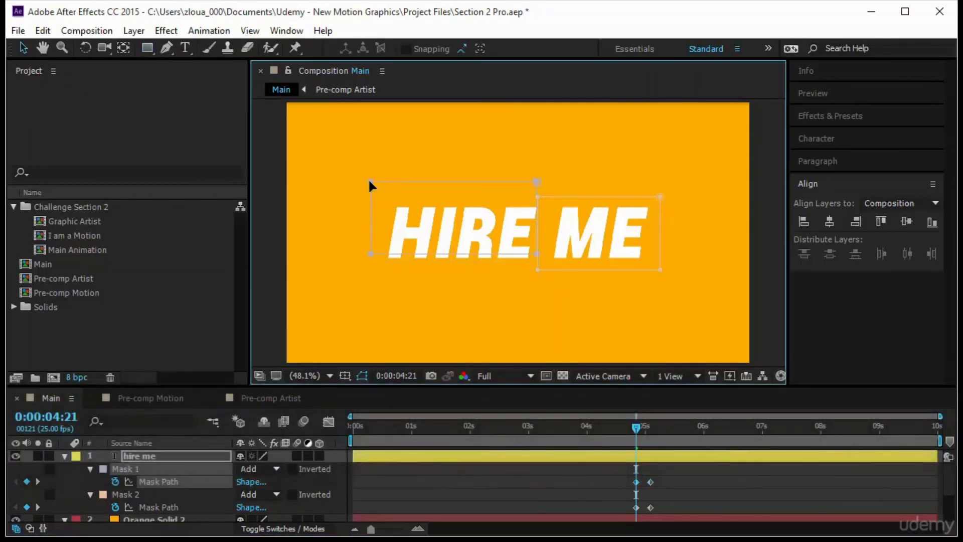
{"action": "key", "text": "ctrl+z"}
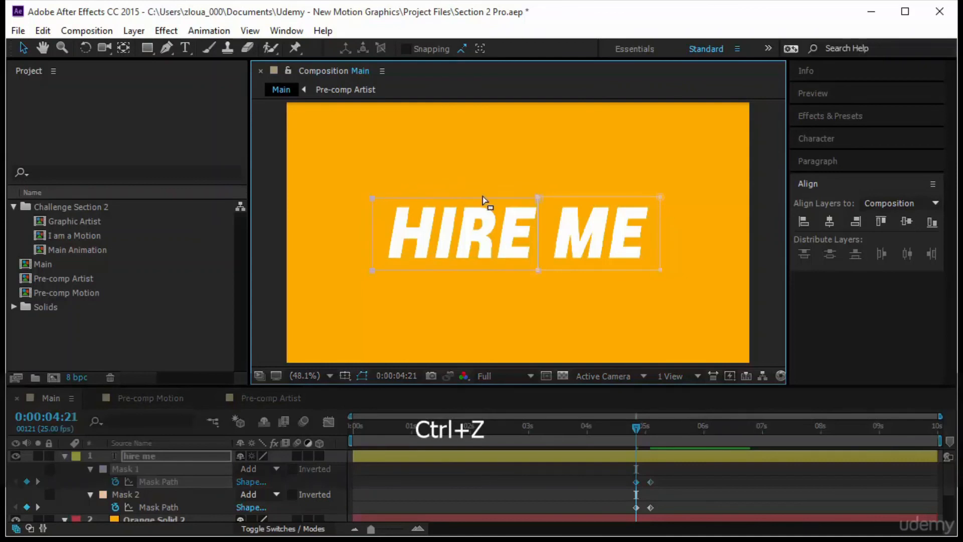
{"action": "left_click_drag", "start_coordinate": [537, 203], "coordinate": [533, 129]}
{"action": "key", "text": "shift"}
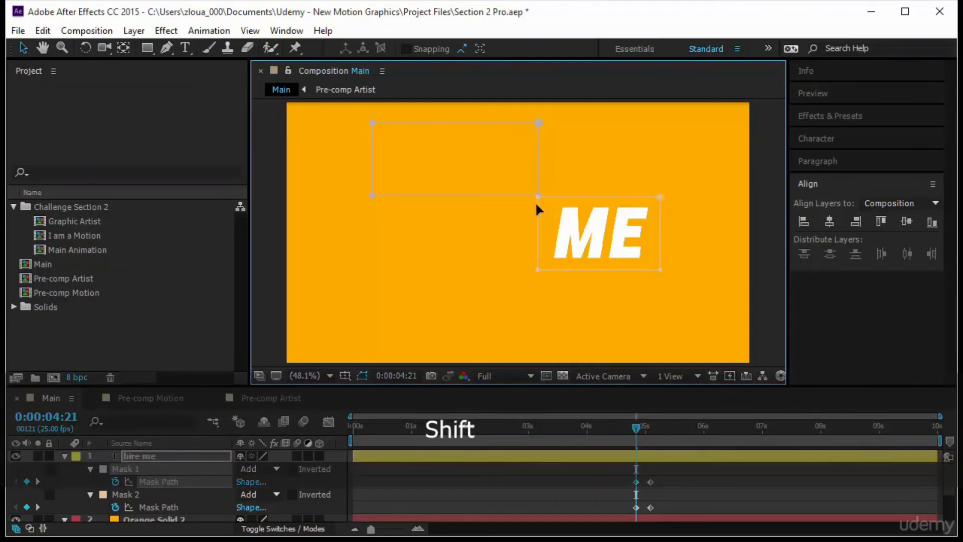
{"action": "left_click", "coordinate": [174, 508]}
{"action": "key", "text": "shift"}
{"action": "left_click_drag", "start_coordinate": [658, 196], "coordinate": [659, 260]}
Delay the ending Mask Path keyframes of both masks to about 0:00:05:07 and preview the whole animation
{"action": "left_click_drag", "start_coordinate": [637, 429], "coordinate": [657, 430]}
{"action": "left_click_drag", "start_coordinate": [666, 476], "coordinate": [663, 510]}
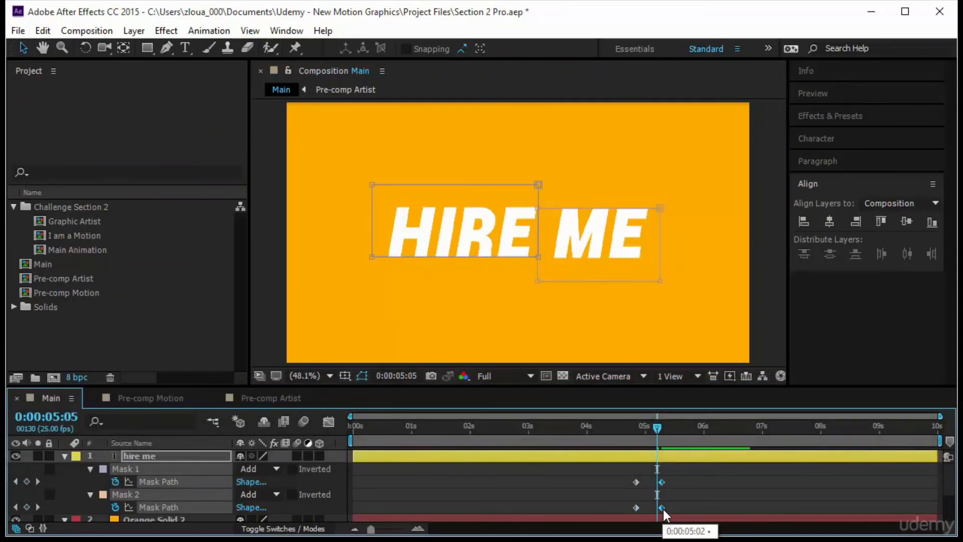
{"action": "left_click_drag", "start_coordinate": [657, 430], "coordinate": [232, 459]}
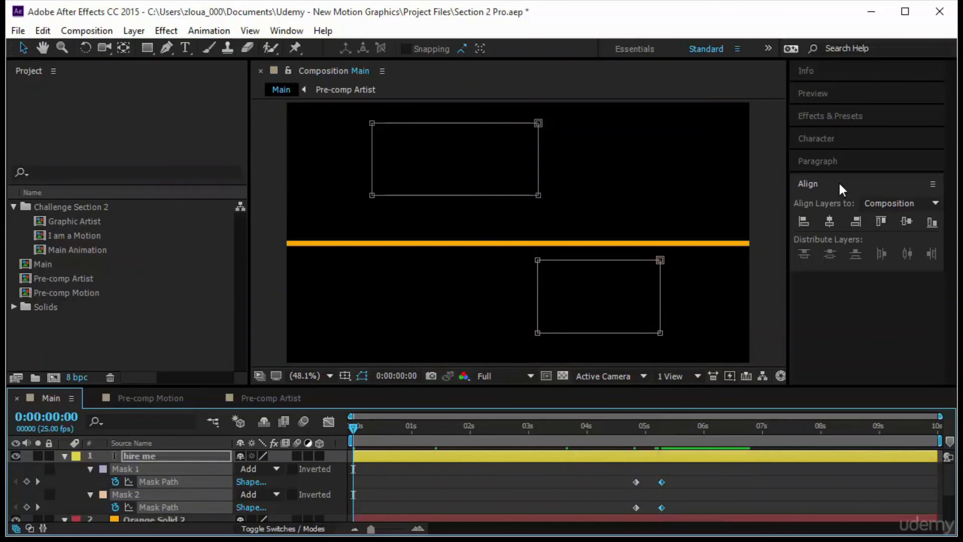
{"action": "left_click", "coordinate": [845, 99]}
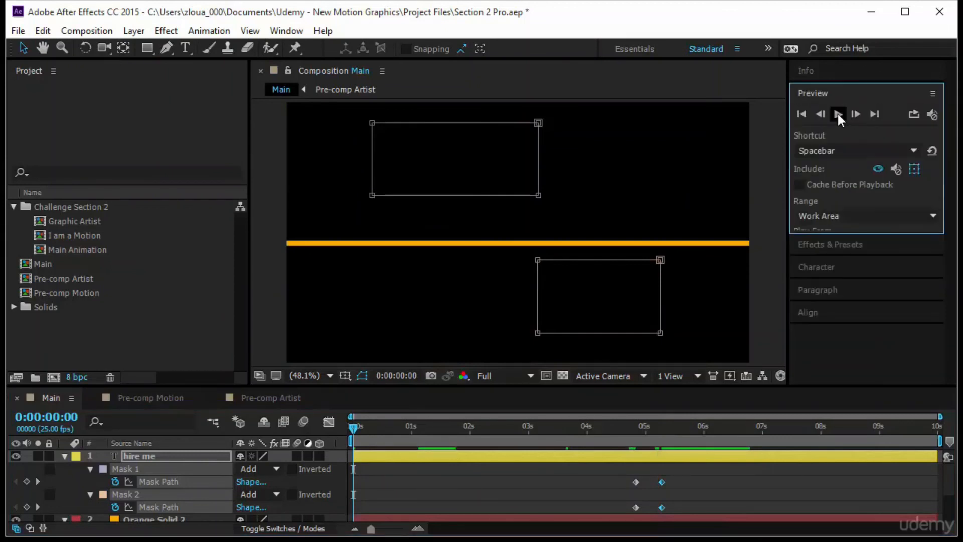
{"action": "left_click", "coordinate": [837, 114]}
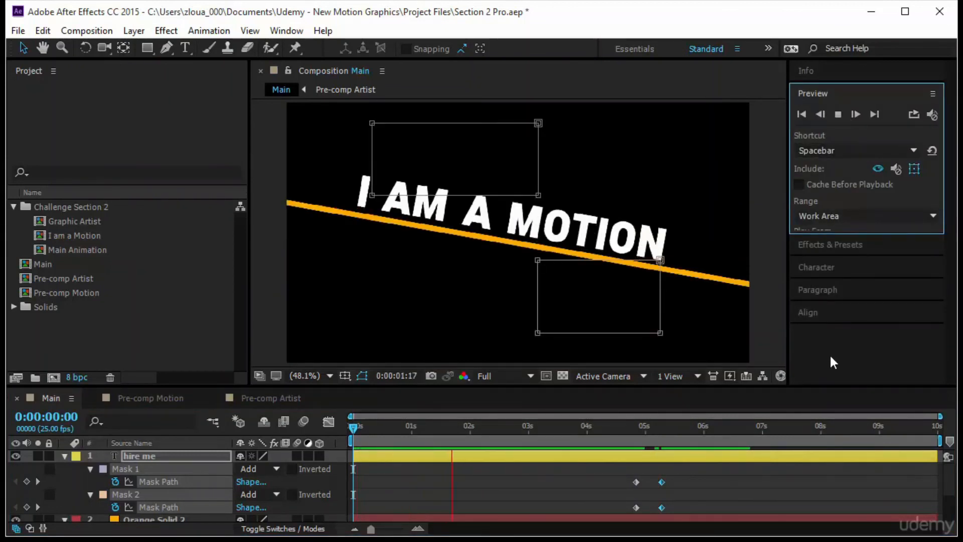
{"action": "left_click", "coordinate": [764, 340]}
{"action": "left_click", "coordinate": [763, 341]}
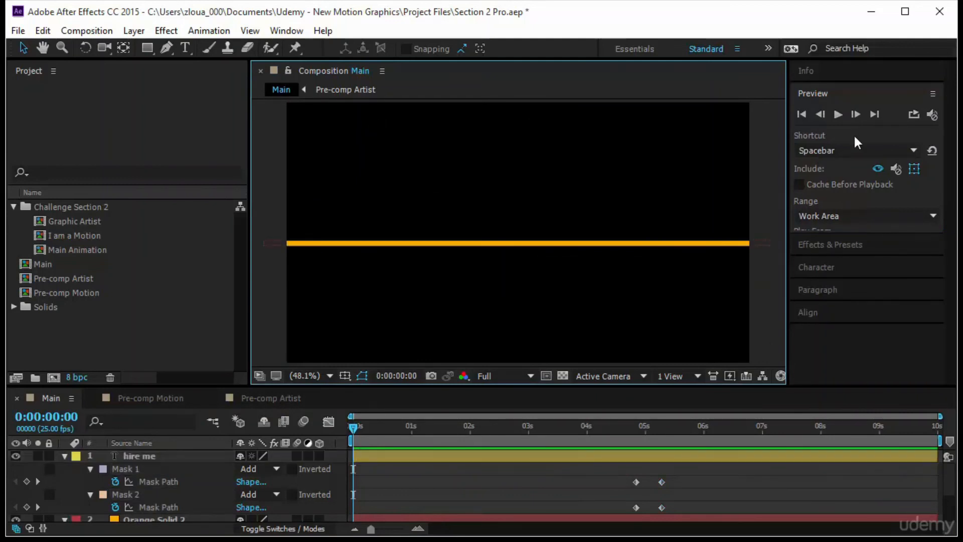
{"action": "left_click", "coordinate": [837, 114]}
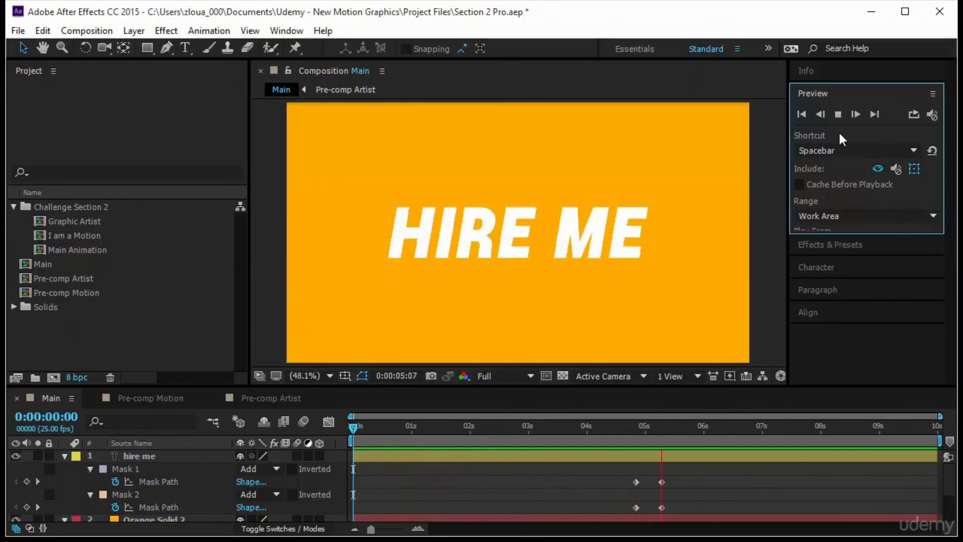
At 0:00:05:13, draw a thin horizontal rectangular mask across the full width of HIRE ME on the "hire me" layer and center it on the letters
{"action": "left_click_drag", "start_coordinate": [354, 429], "coordinate": [666, 477]}
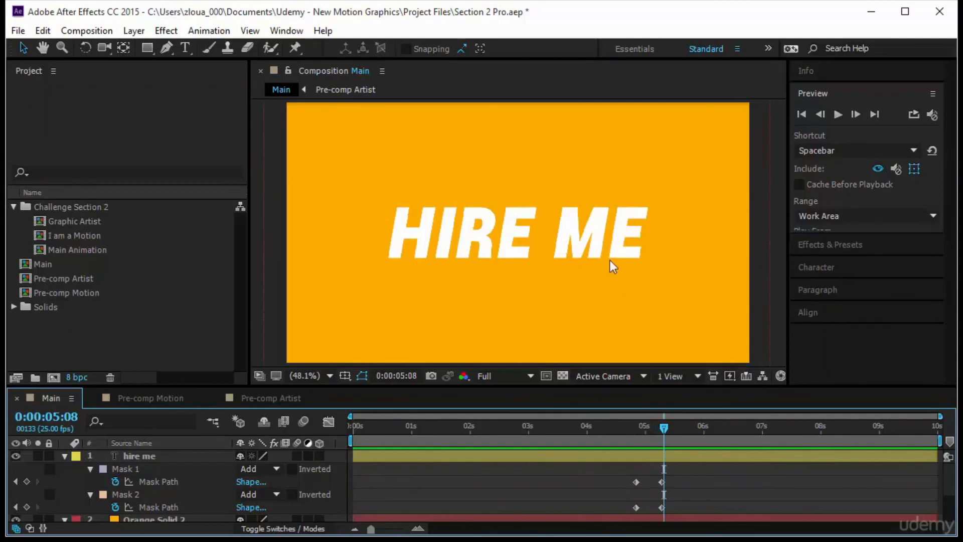
{"action": "key", "text": "ctrl+z"}
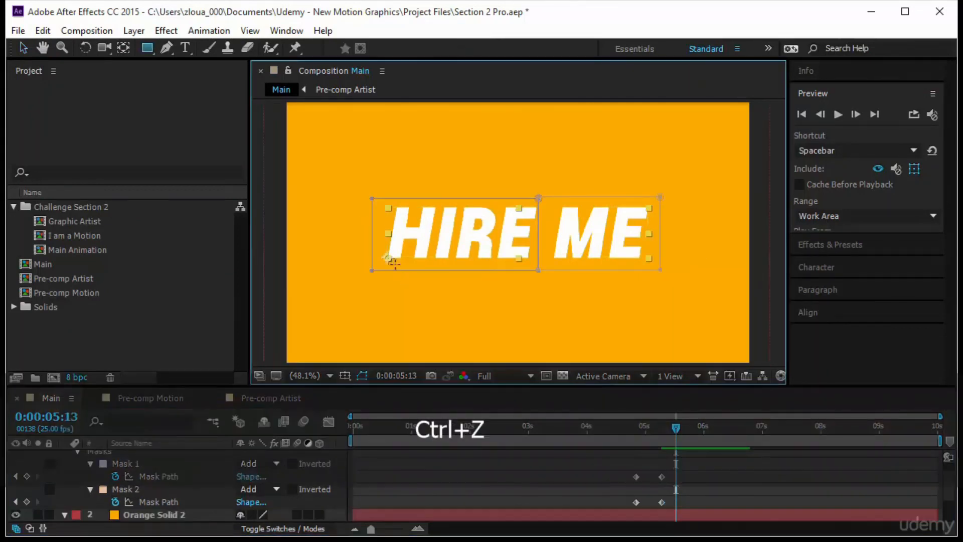
{"action": "left_click", "coordinate": [365, 225]}
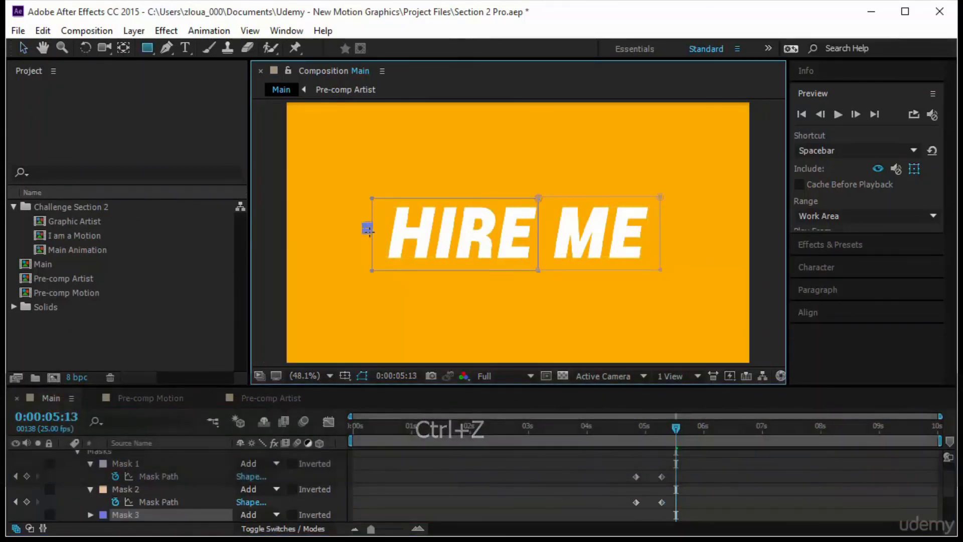
{"action": "left_click", "coordinate": [647, 226]}
{"action": "left_click_drag", "start_coordinate": [647, 226], "coordinate": [675, 229]}
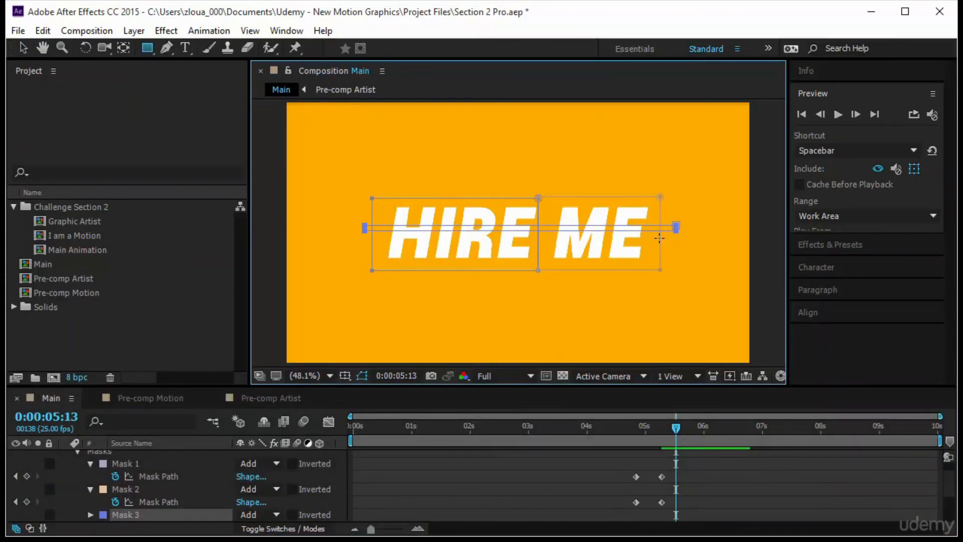
{"action": "key", "text": "v"}
{"action": "left_click_drag", "start_coordinate": [677, 223], "coordinate": [673, 227]}
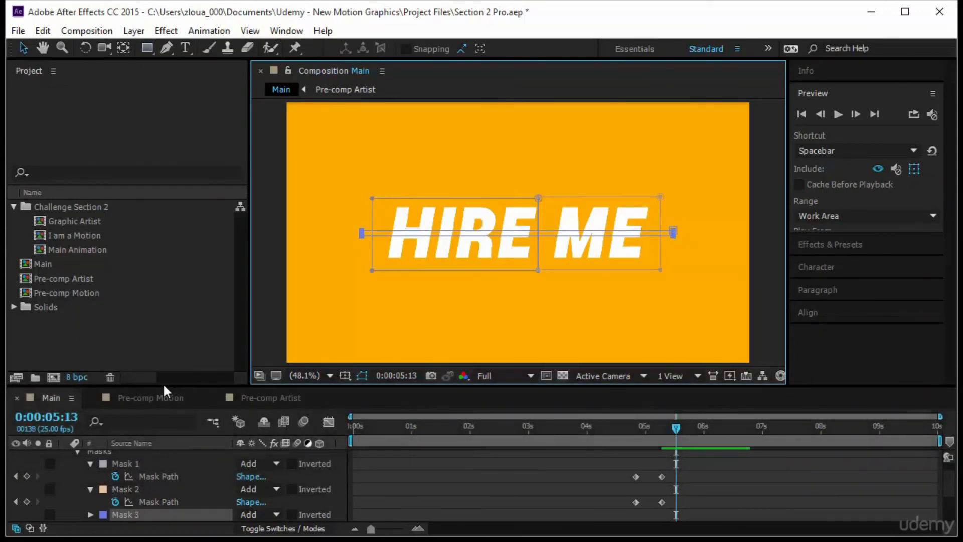
Set the blend mode of Mask 3 to Subtract so the thin strip cuts through the HIRE ME letters
{"action": "left_click_drag", "start_coordinate": [164, 370], "coordinate": [164, 332]}
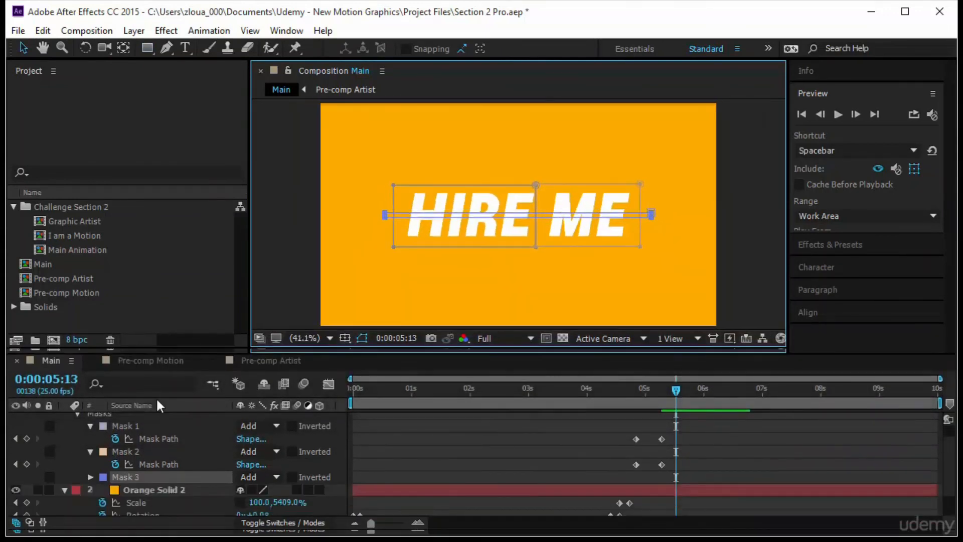
{"action": "left_click", "coordinate": [254, 476]}
{"action": "left_click", "coordinate": [305, 395]}
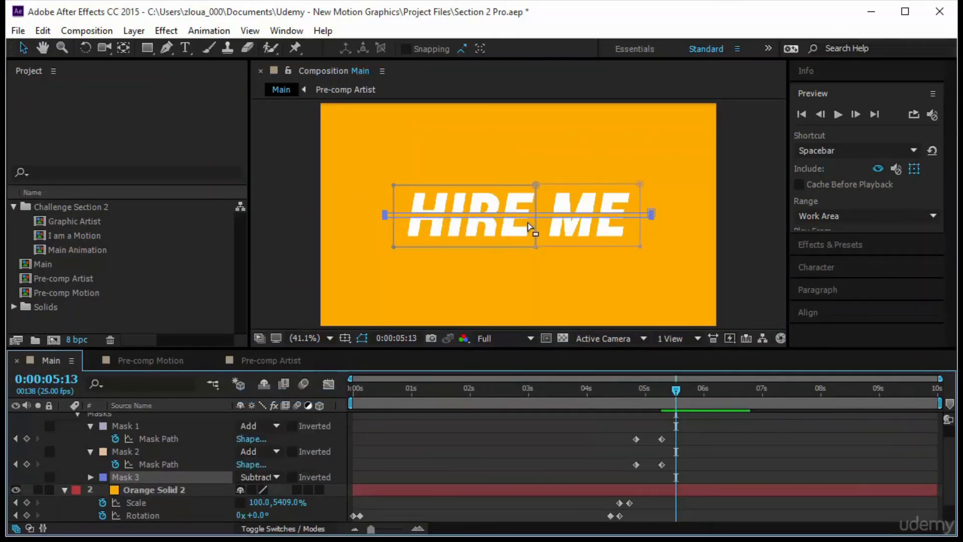
Keyframe the Mask Path of Mask 3 at 0:00:05:13 and narrow the strip by lowering its upper edge
{"action": "key", "text": "alt"}
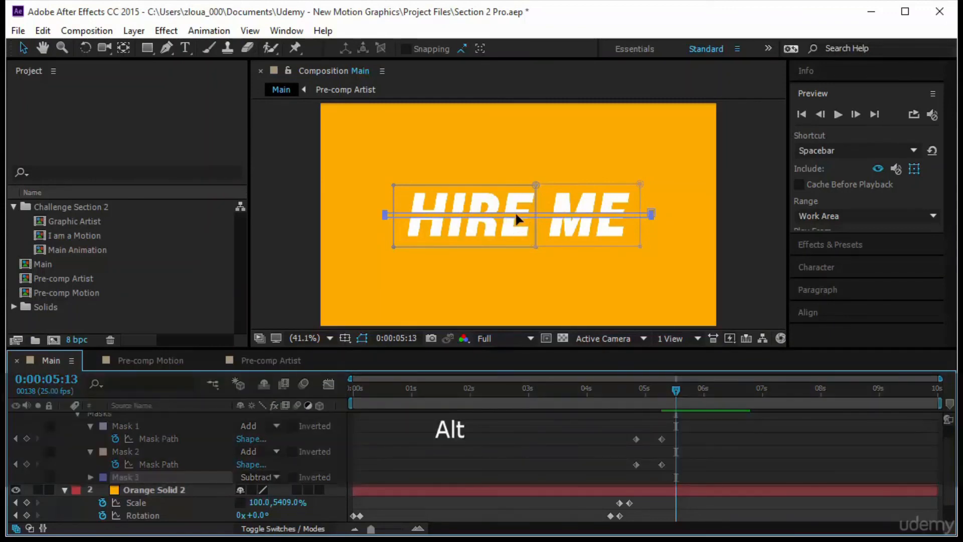
{"action": "scroll", "coordinate": [517, 219], "scroll_direction": "up", "scroll_amount": 4}
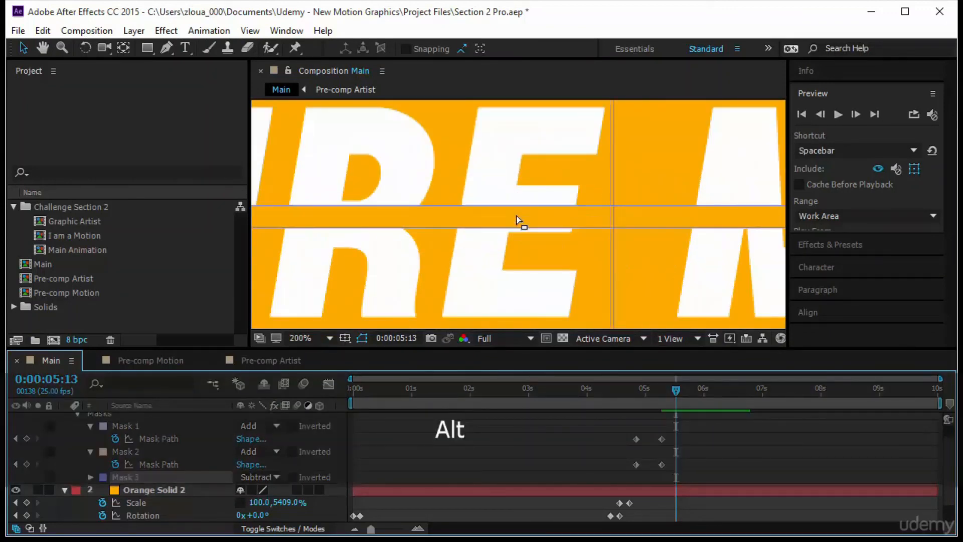
{"action": "scroll", "coordinate": [513, 227], "scroll_direction": "up", "scroll_amount": 1}
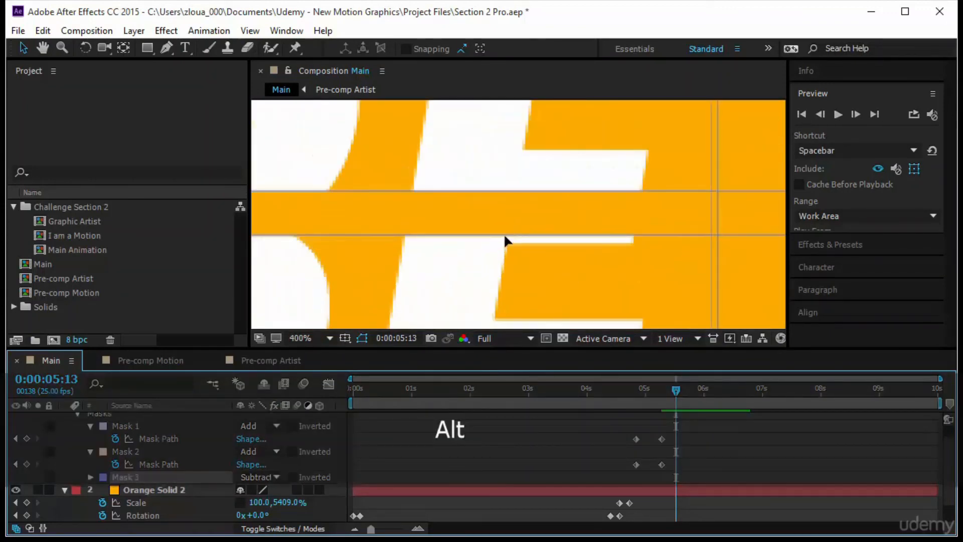
{"action": "left_click", "coordinate": [504, 233]}
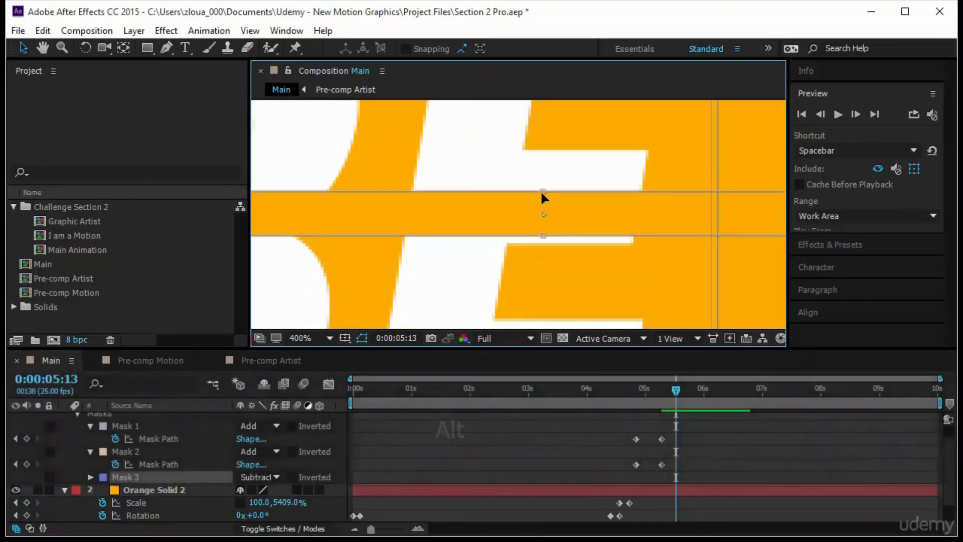
{"action": "left_click", "coordinate": [91, 476]}
{"action": "left_click", "coordinate": [115, 476]}
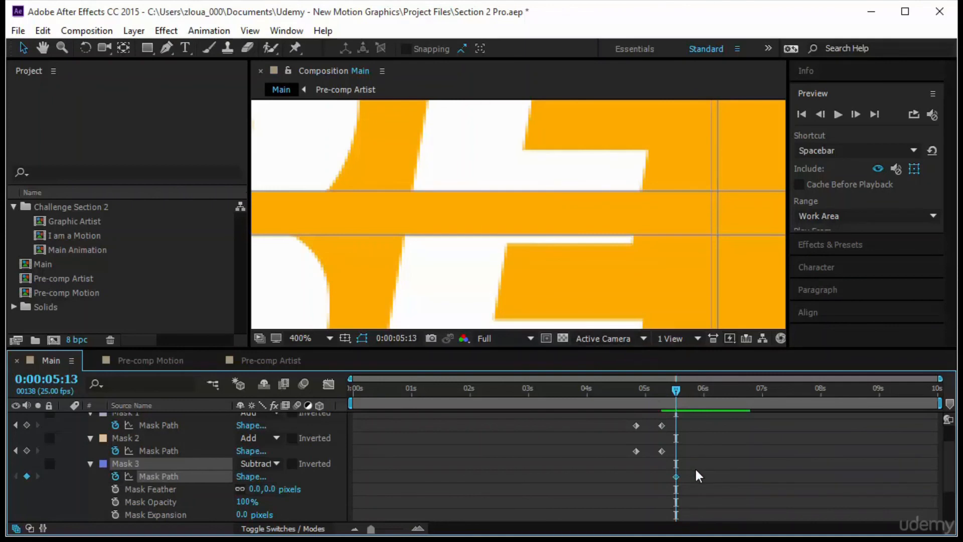
{"action": "double_click", "coordinate": [454, 191]}
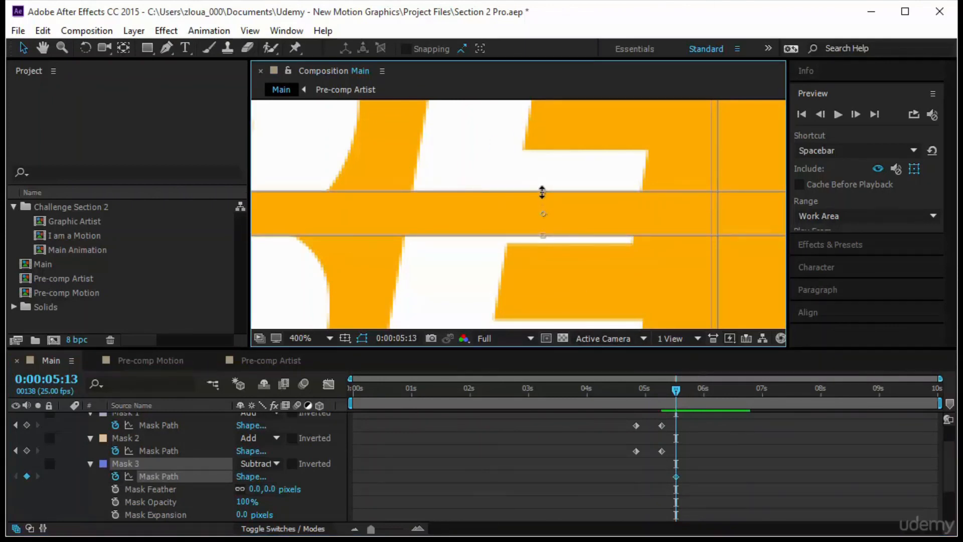
{"action": "left_click_drag", "start_coordinate": [543, 195], "coordinate": [543, 202]}
At 0:00:05:18, widen the Mask 3 strip by raising its upper edge and slightly lowering its lower edge
{"action": "key", "text": "space"}
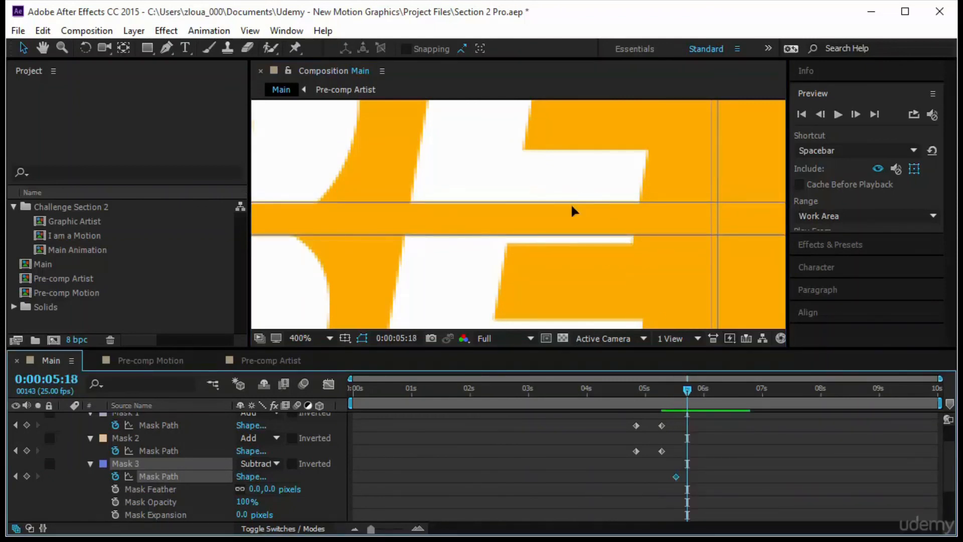
{"action": "left_click", "coordinate": [574, 207]}
{"action": "left_click_drag", "start_coordinate": [542, 200], "coordinate": [543, 156]}
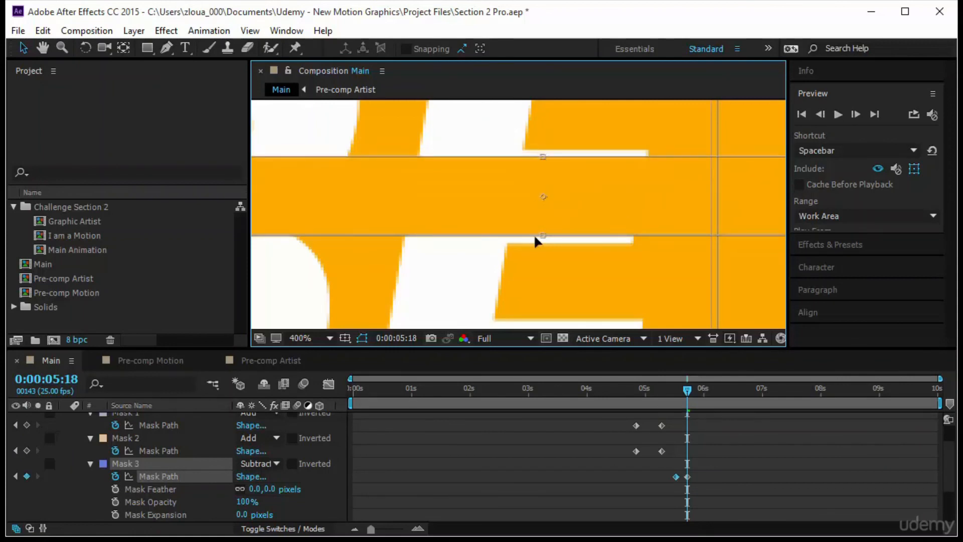
{"action": "left_click_drag", "start_coordinate": [542, 235], "coordinate": [542, 239]}
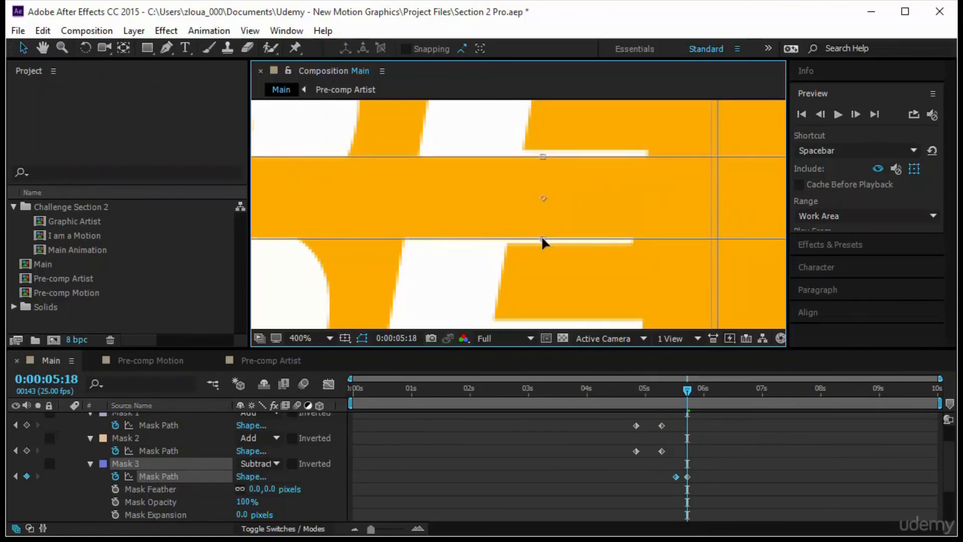
Delay the two Mask Path keyframes of Mask 3 to about 0:00:05:17 and 0:00:06:02 and preview the whole animation in the fitted view
{"action": "mouse_move", "coordinate": [687, 390]}
{"action": "left_mouse_down"}
{"action": "mouse_move", "coordinate": [651, 402]}
{"action": "mouse_move", "coordinate": [692, 401]}
{"action": "left_mouse_up"}
{"action": "left_click_drag", "start_coordinate": [694, 478], "coordinate": [708, 479]}
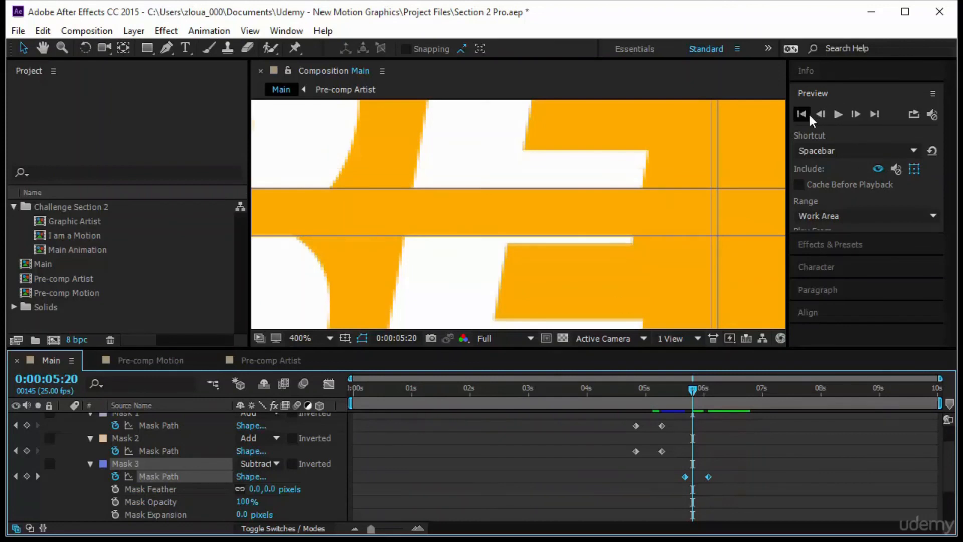
{"action": "left_click", "coordinate": [803, 115]}
{"action": "left_click", "coordinate": [837, 114]}
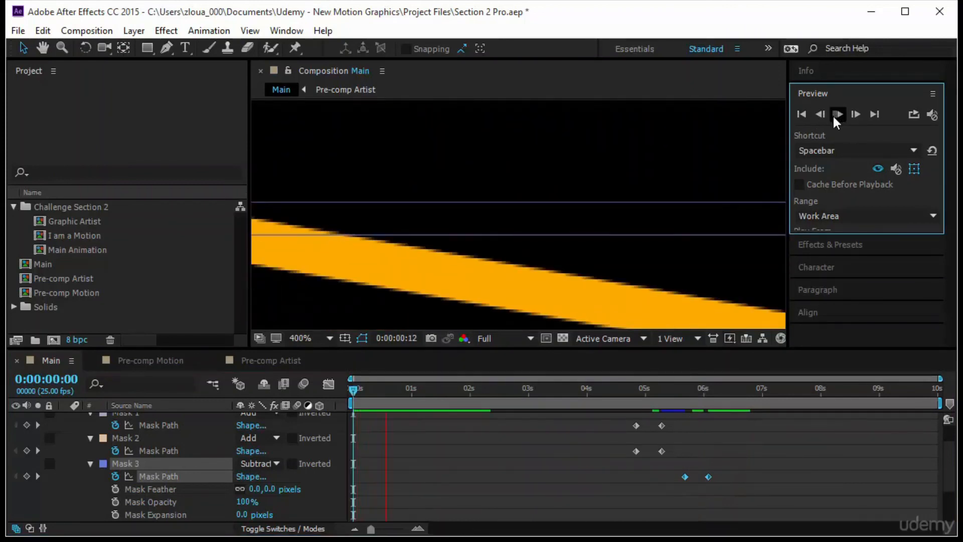
{"action": "left_click", "coordinate": [308, 338]}
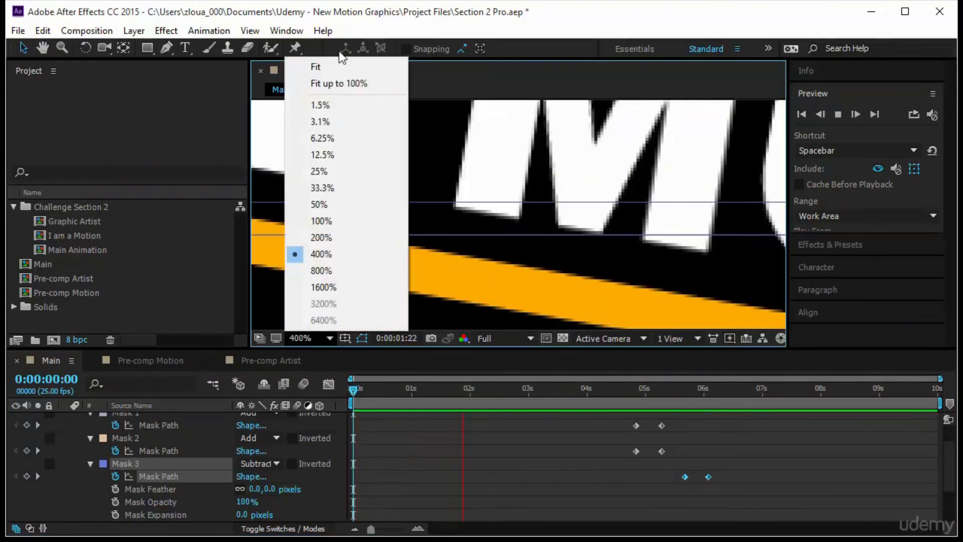
{"action": "left_click", "coordinate": [343, 82]}
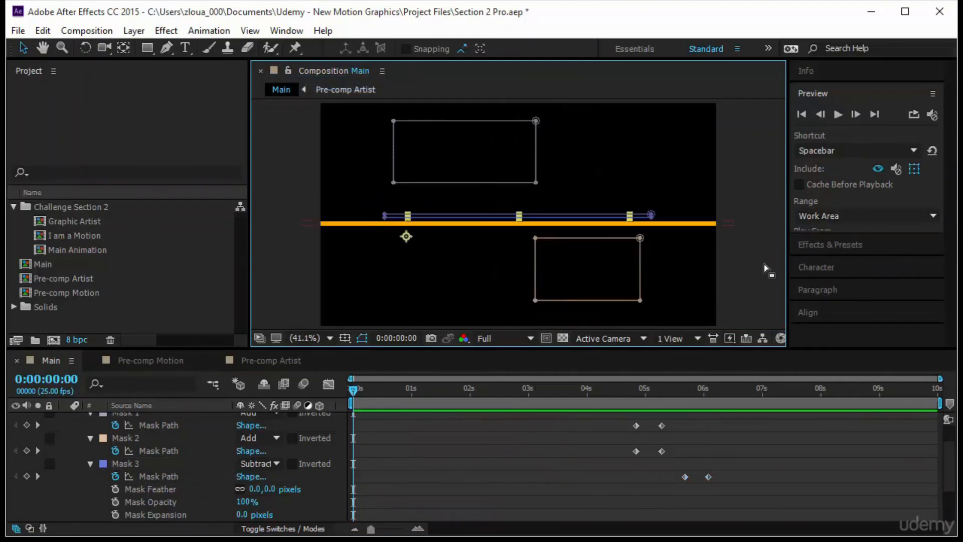
{"action": "key", "text": "F2"}
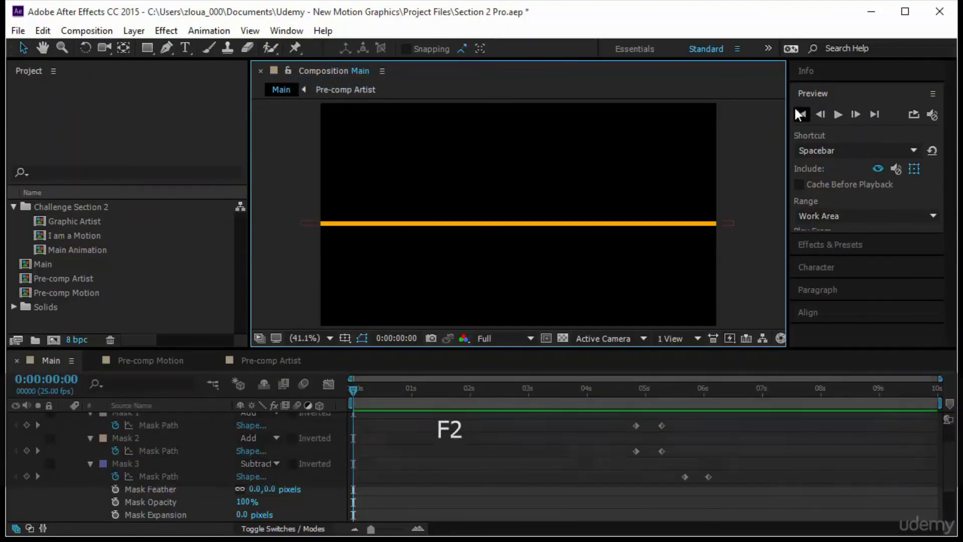
{"action": "left_click", "coordinate": [796, 112]}
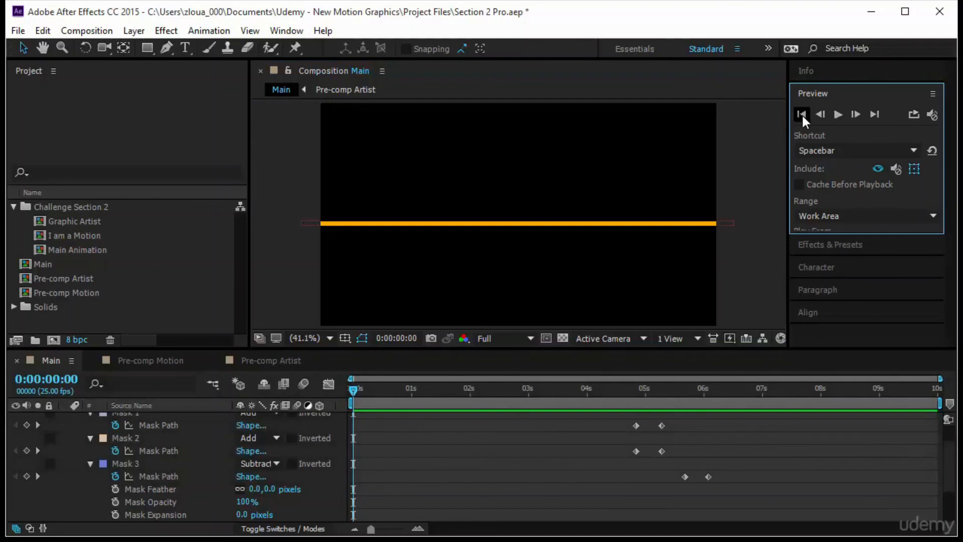
{"action": "left_click", "coordinate": [835, 114]}
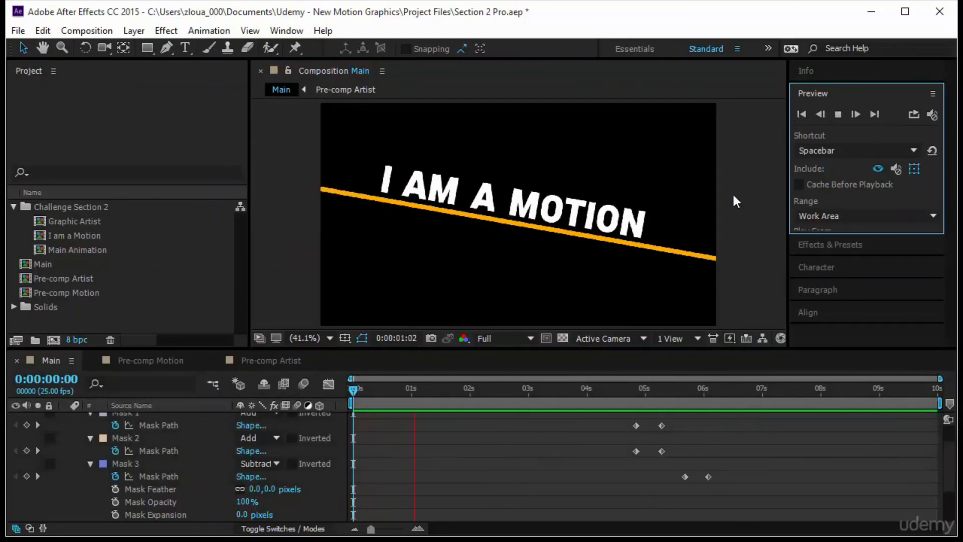